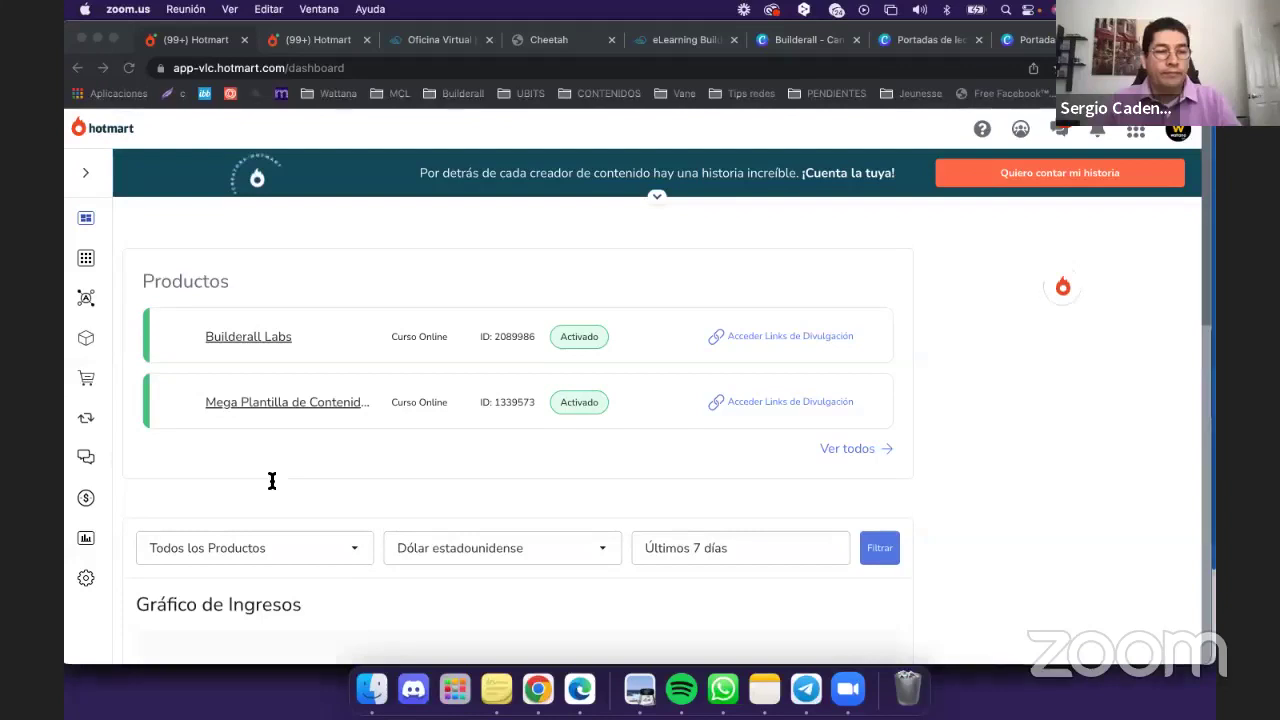
# Expand Hotmart's sidebar menu to show Panel, Mercado, Productos, Ventas and Herramientas
pyautogui.click(317, 289)
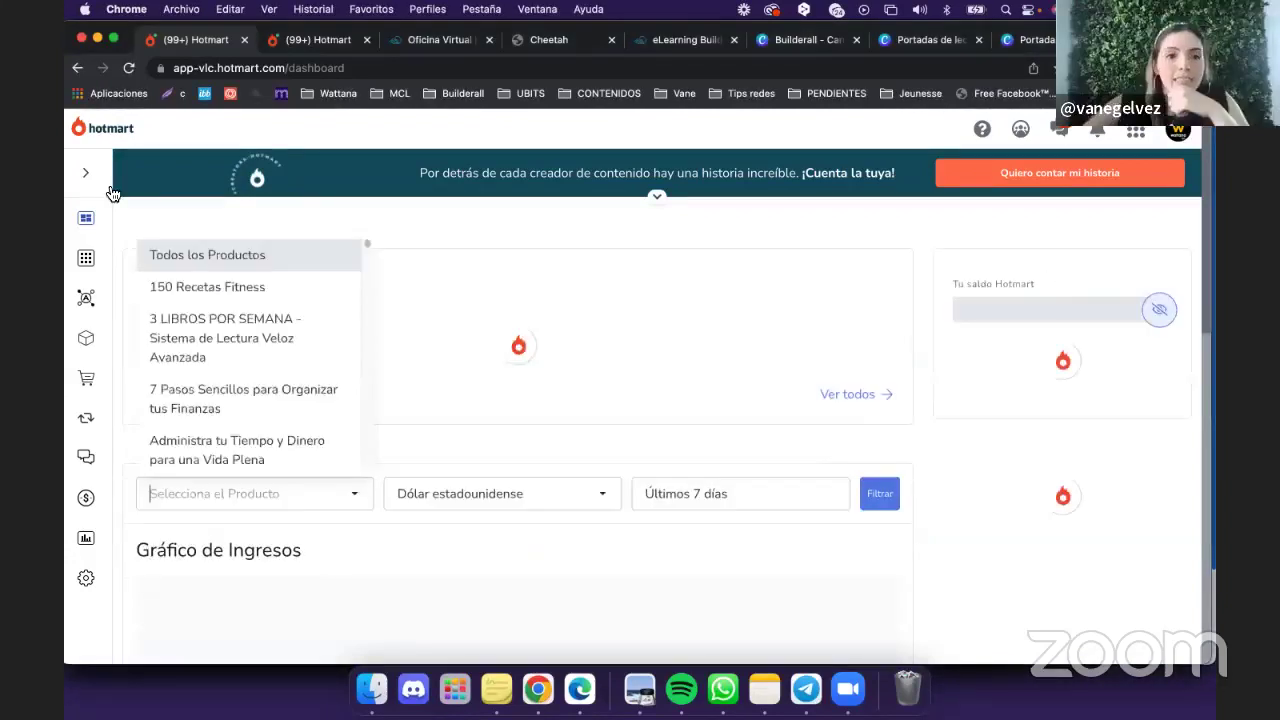
pyautogui.click(107, 177)
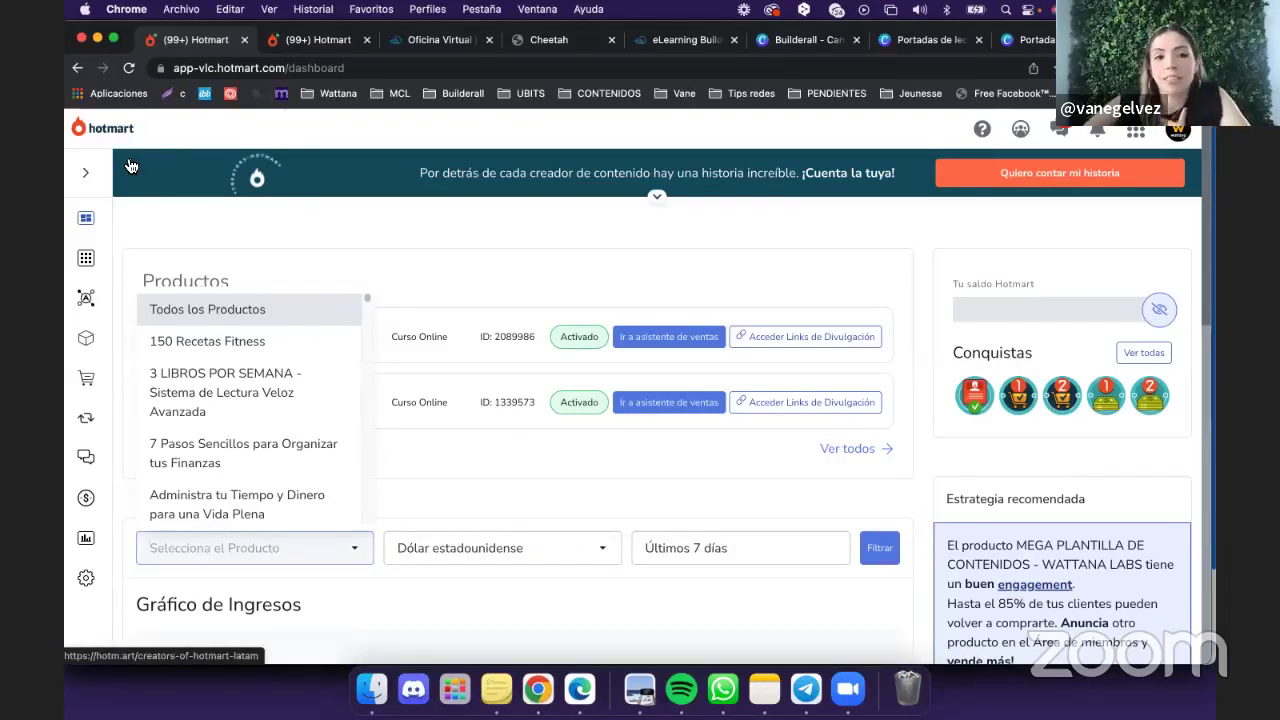
pyautogui.moveTo(91, 183)
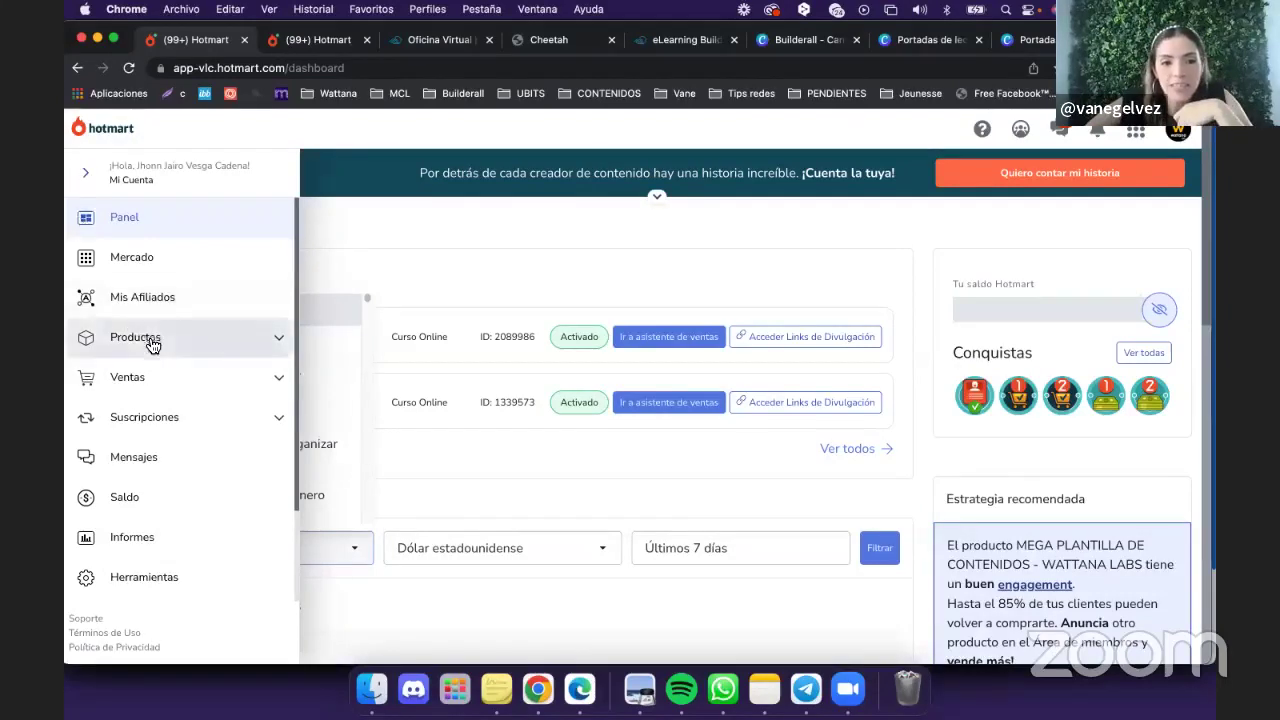
# Register a new product from Productos and choose the Curso Online format
pyautogui.click(280, 343)
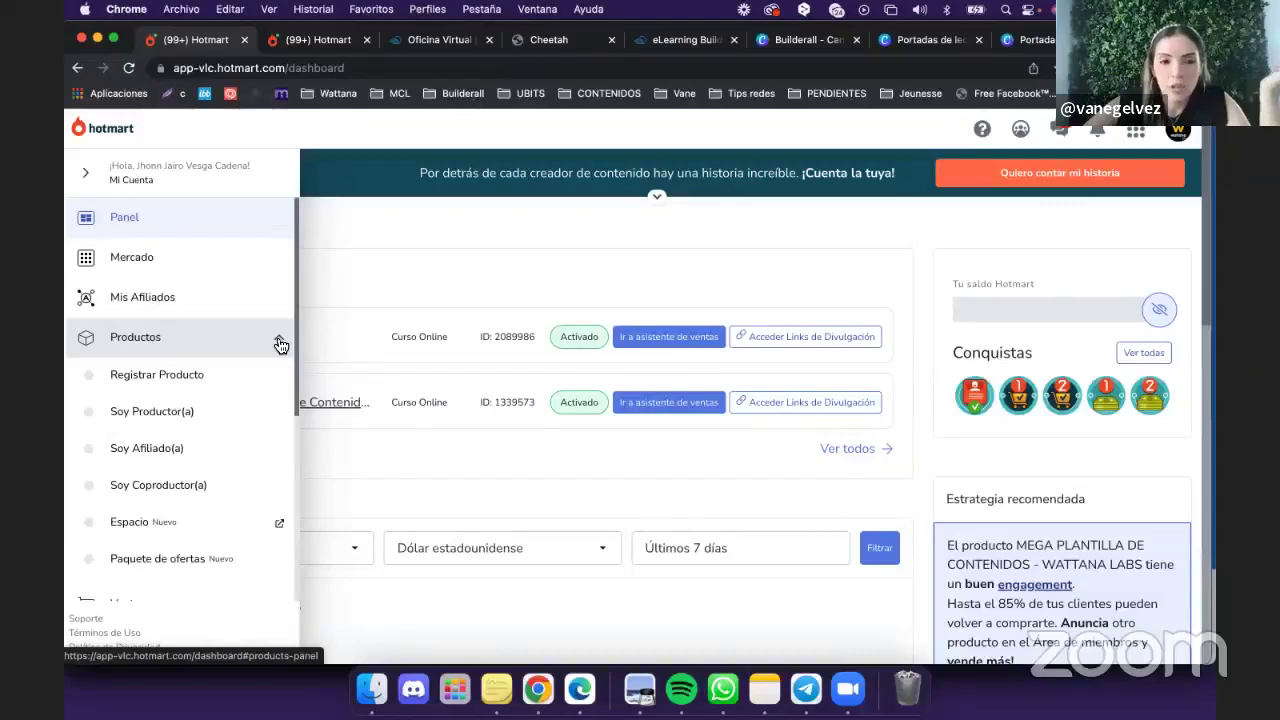
pyautogui.click(171, 379)
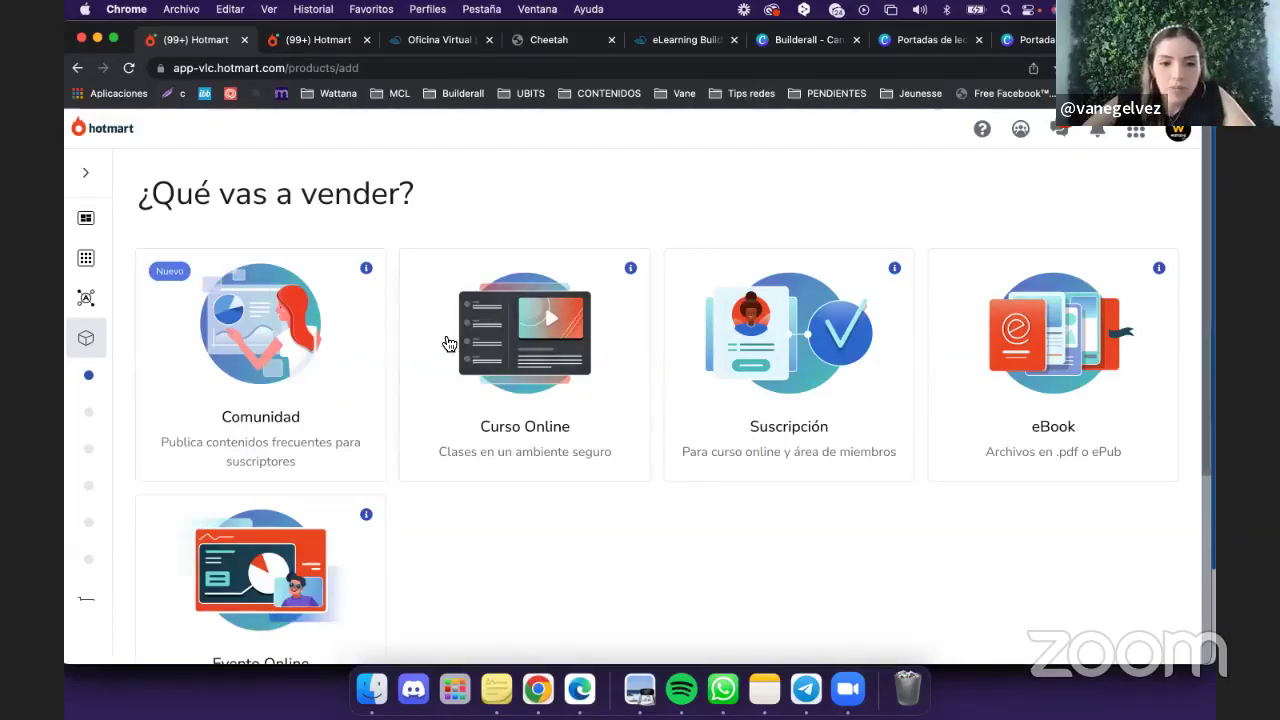
pyautogui.scroll(-1, 520, 300)
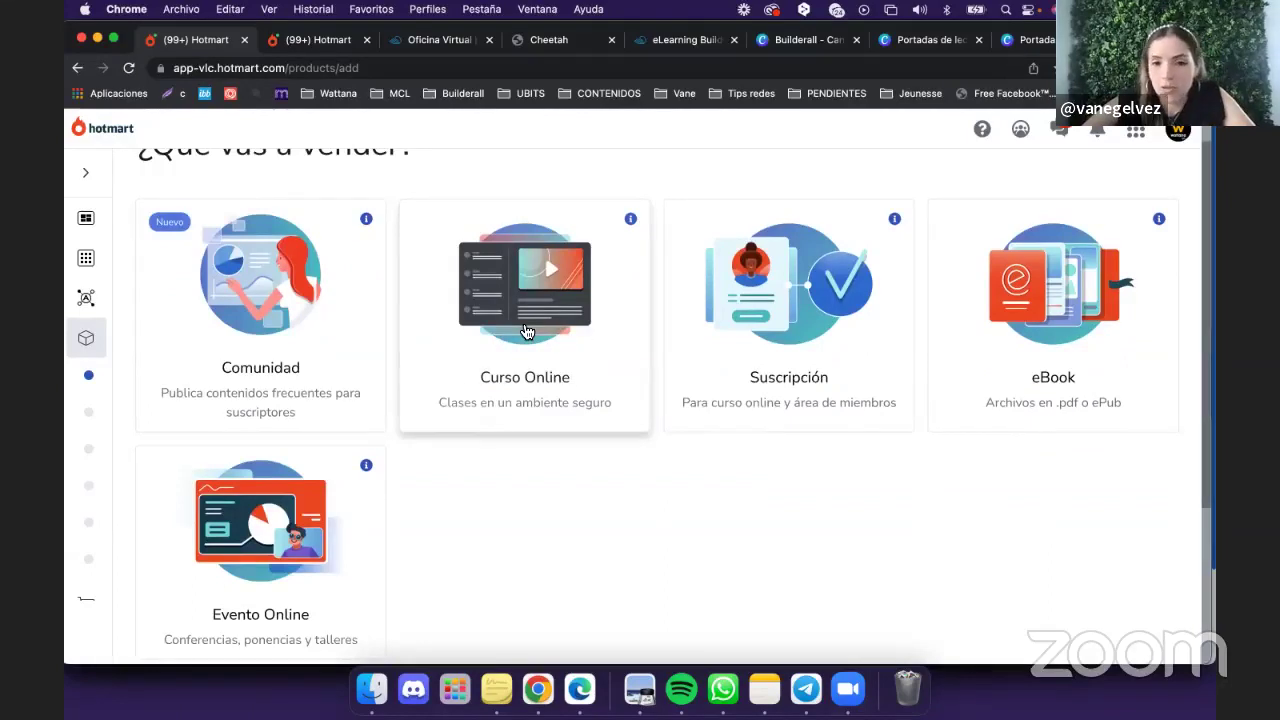
pyautogui.click(527, 331)
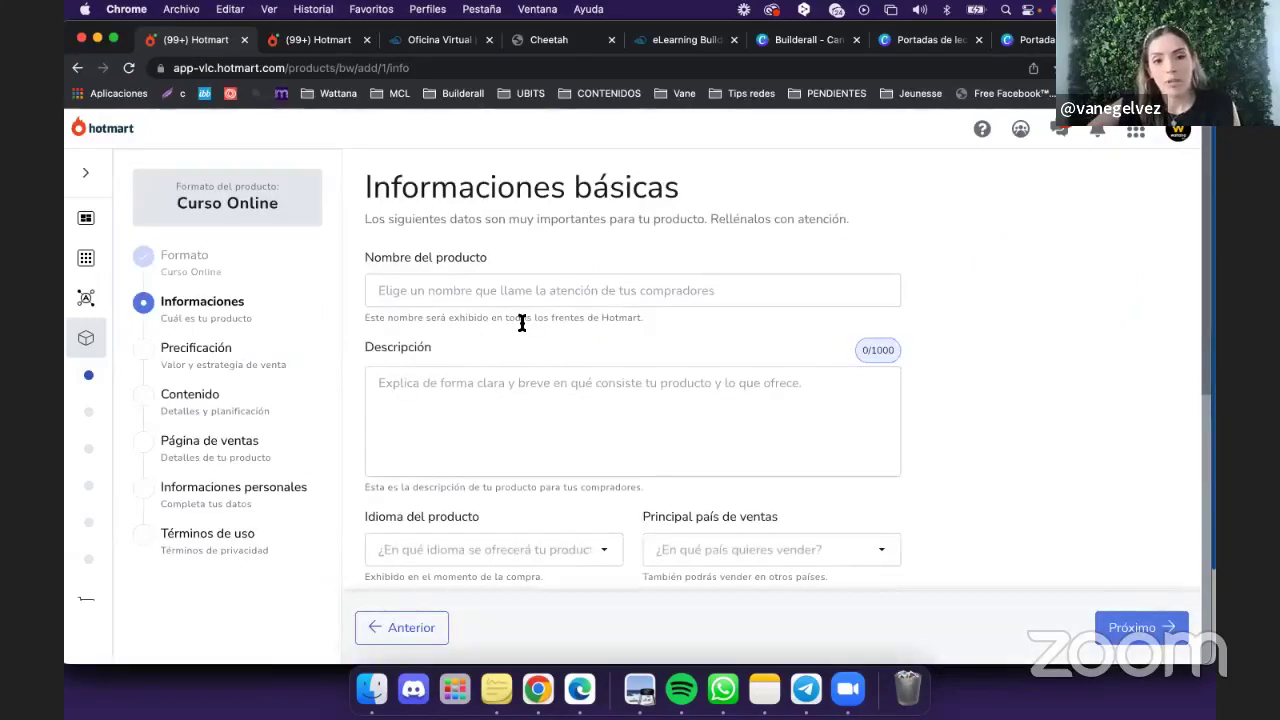
# Enter 'Entrenamientos Builderall Labs' as the product name
pyautogui.click(448, 291)
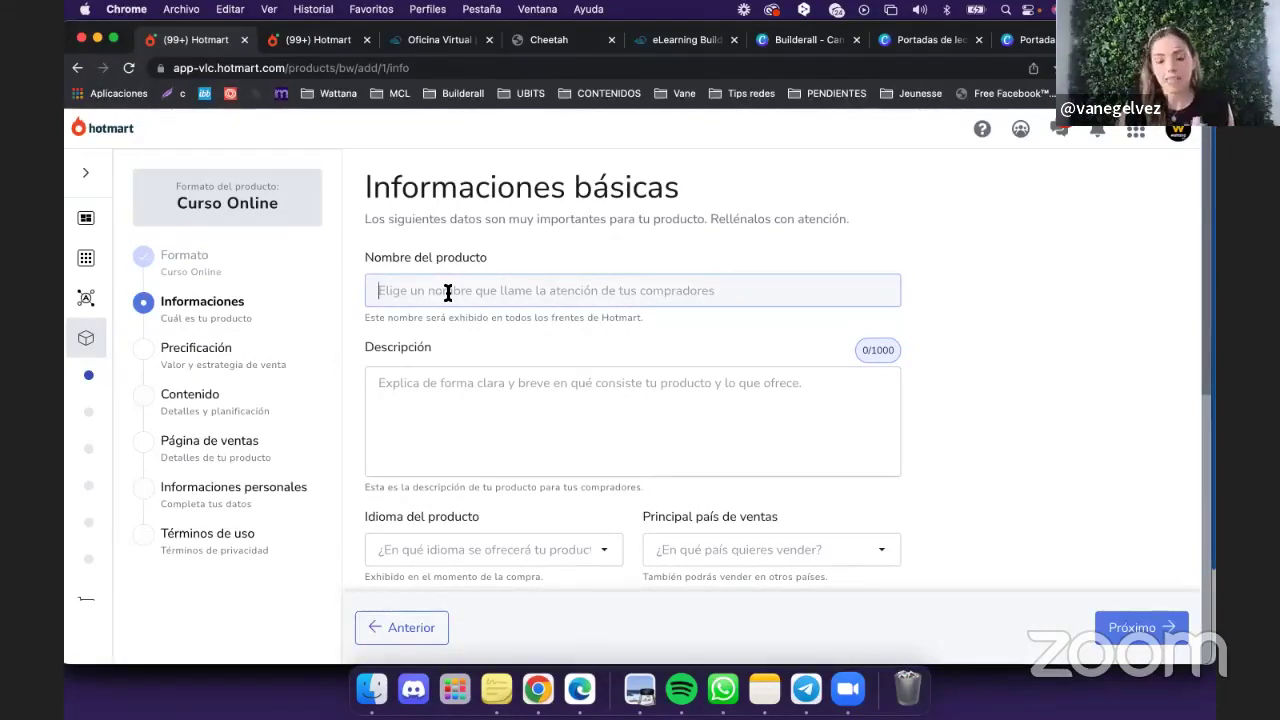
pyautogui.write('Entre')
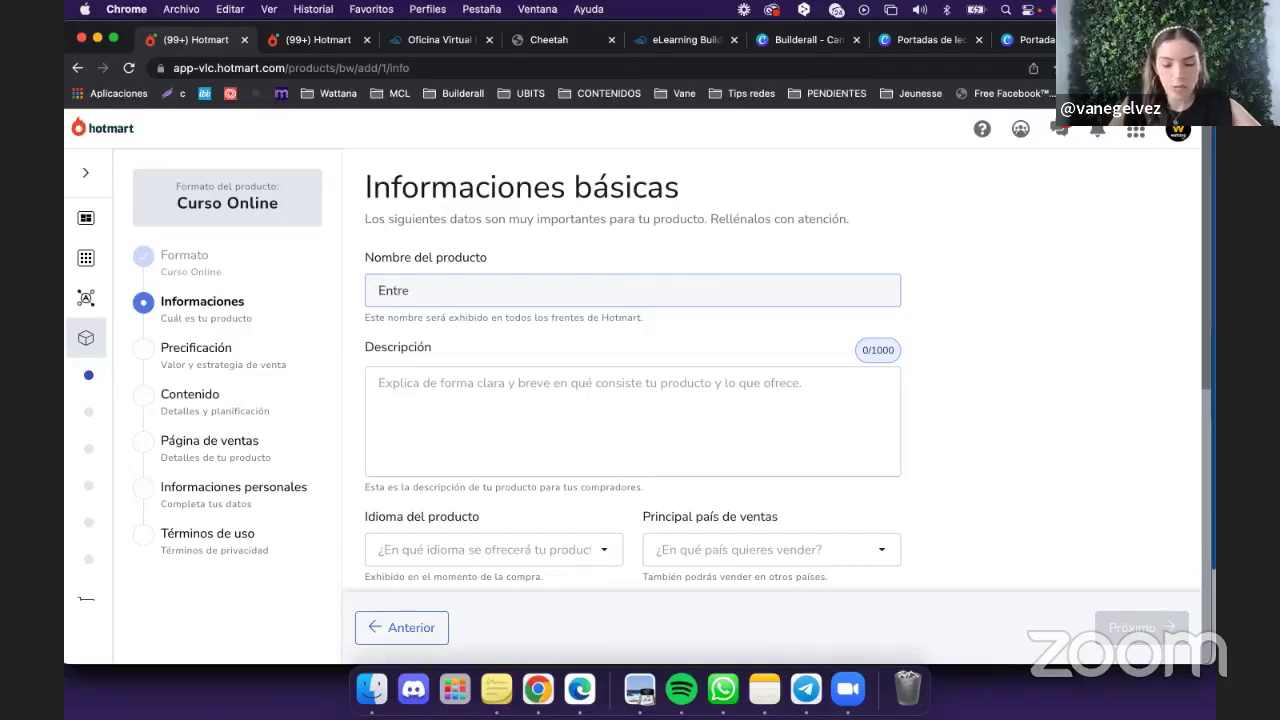
pyautogui.write('na')
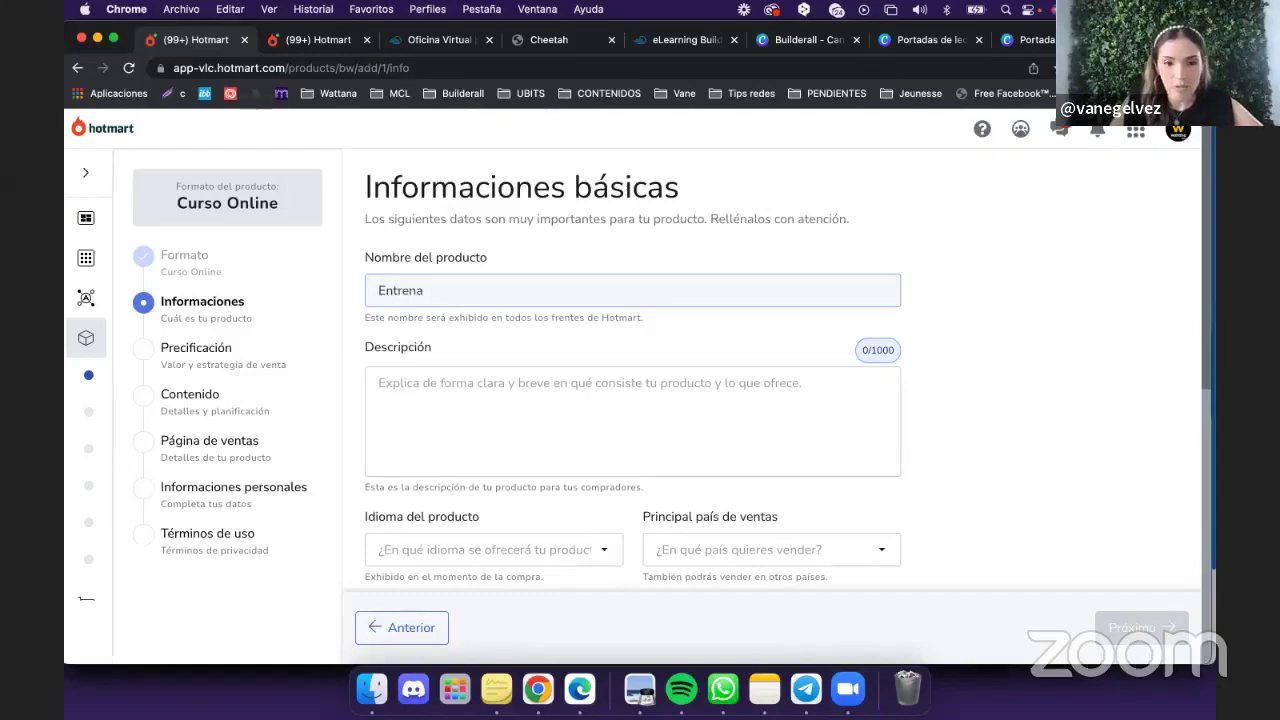
pyautogui.write('mientos Builder')
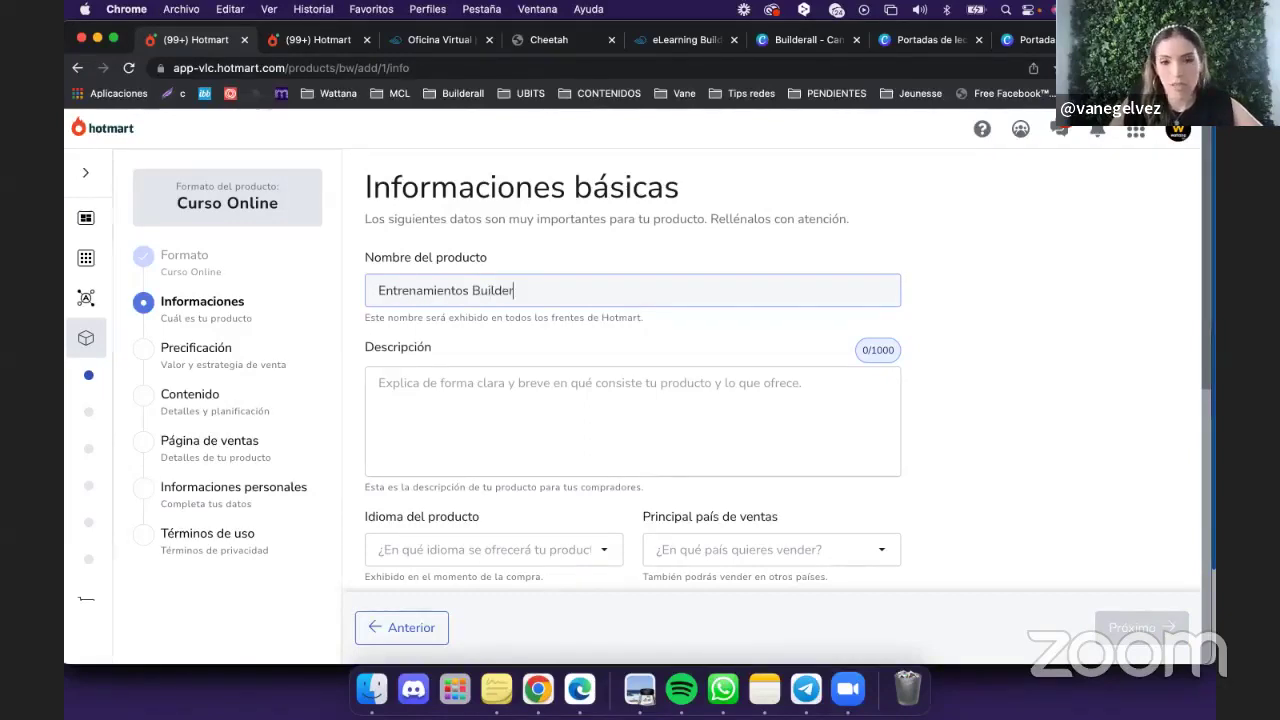
pyautogui.write('all Labs')
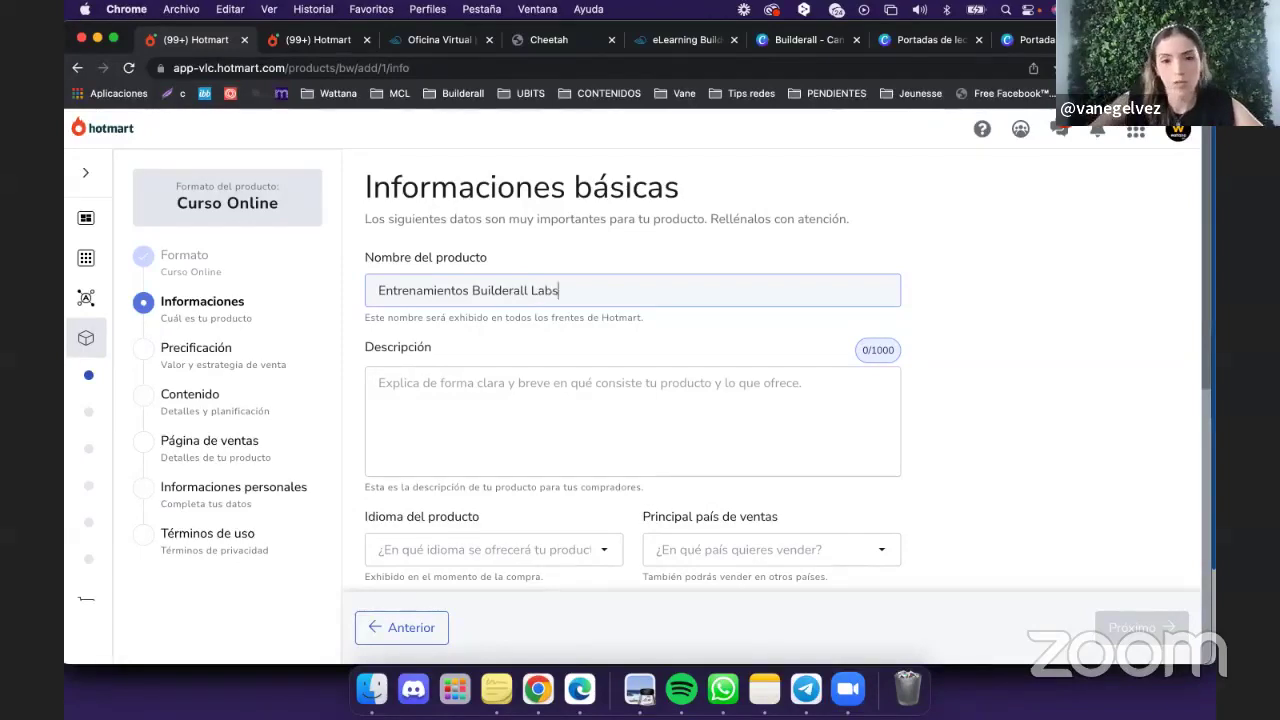
pyautogui.click(414, 391)
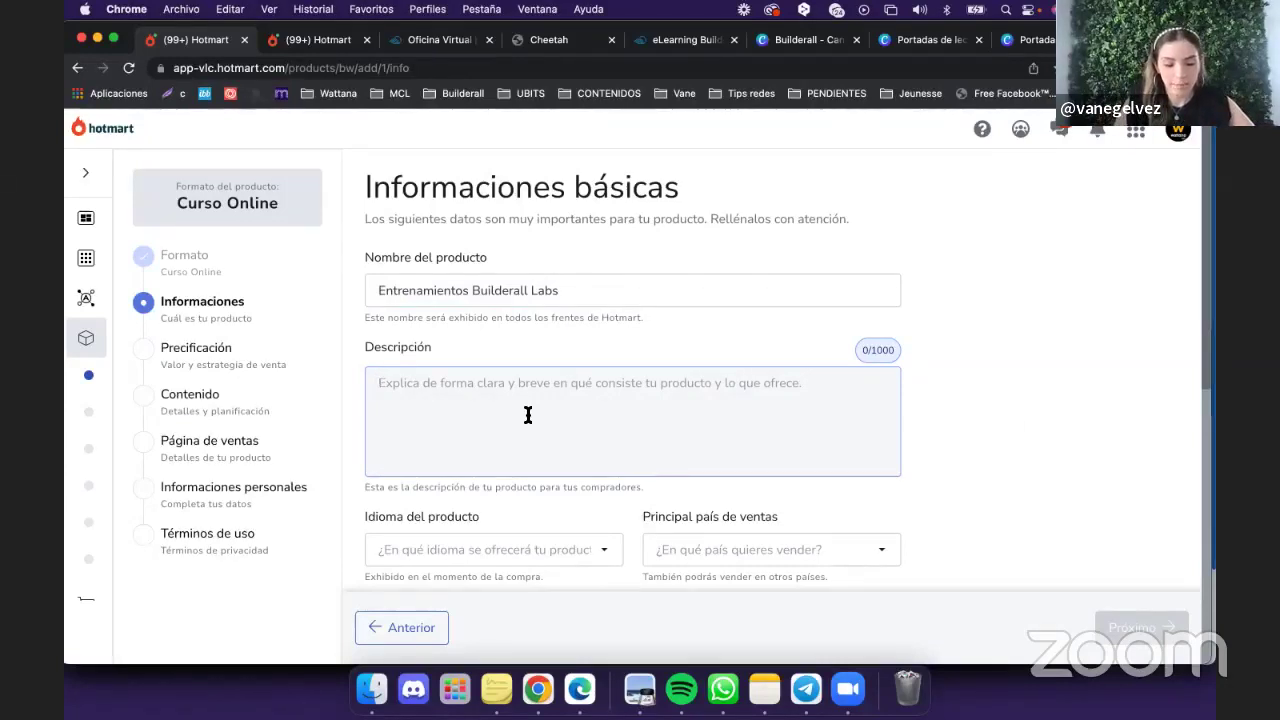
# Write the description intro and the line '- Entrenamientos de: Agencias de sitios Web'
pyautogui.write('Accede')
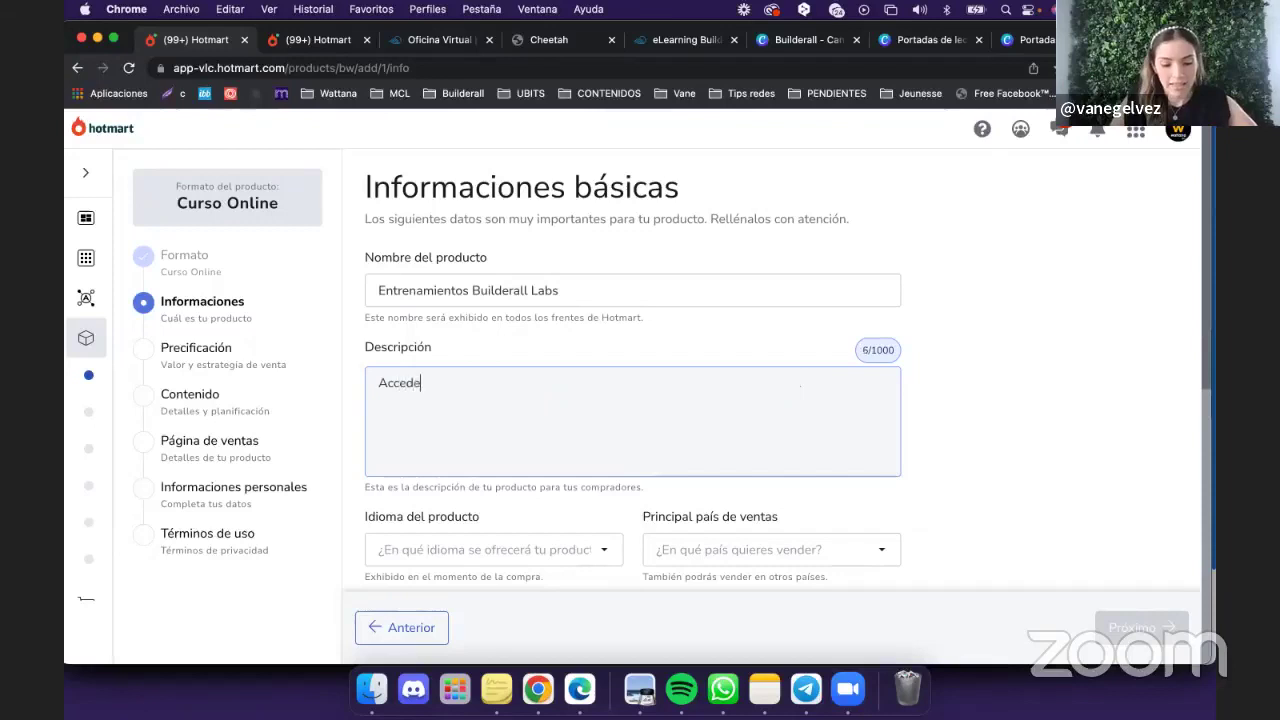
pyautogui.write(' a difere')
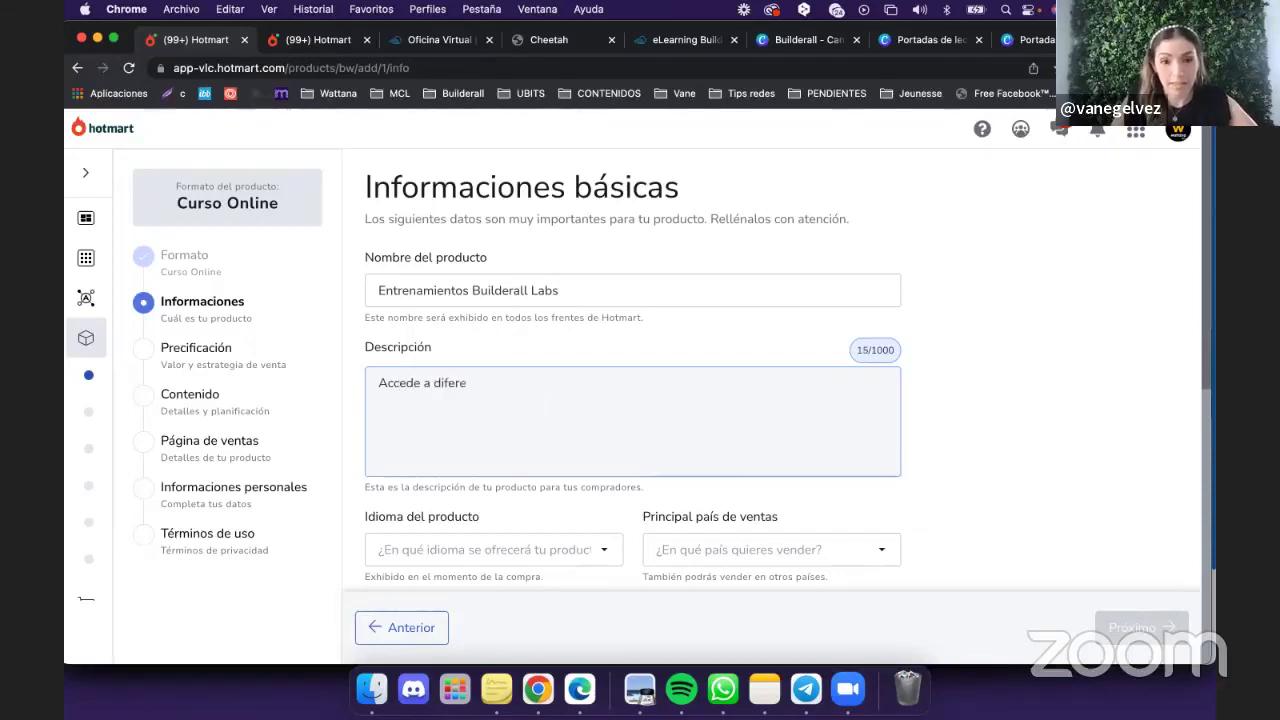
pyautogui.write('ntes entrena')
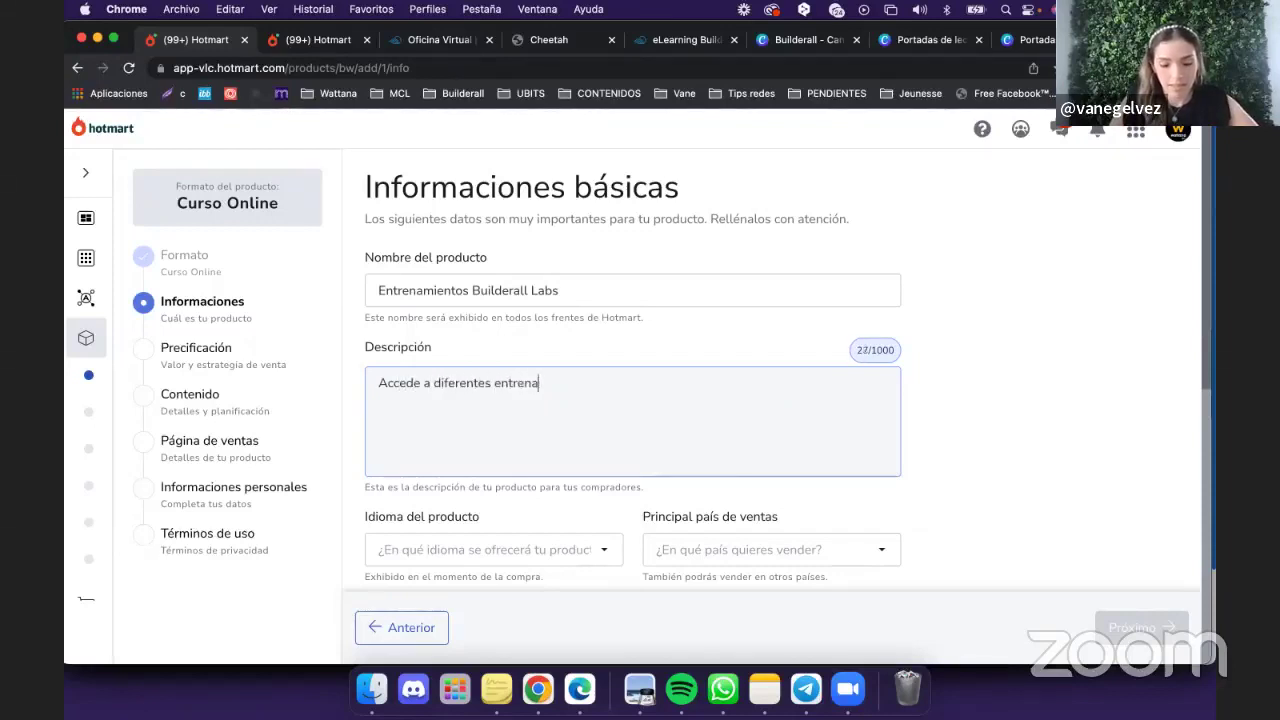
pyautogui.write('mientos de plataf')
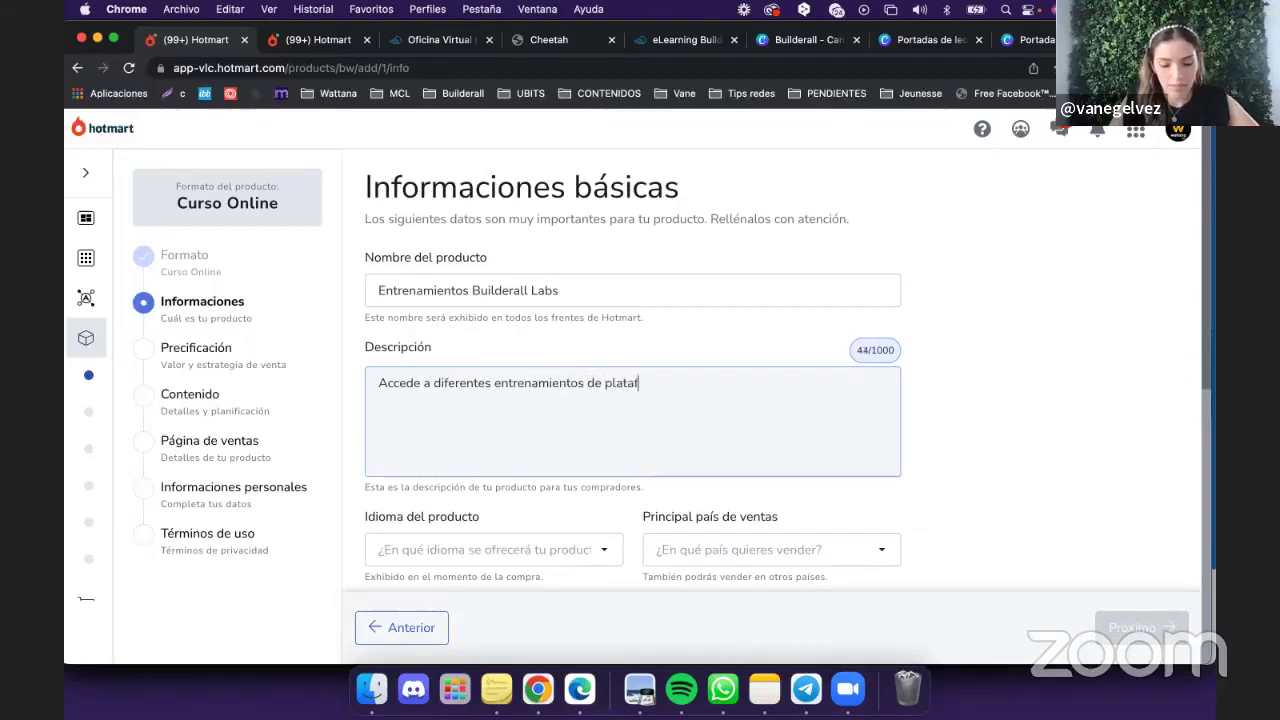
pyautogui.write('ormas')
pyautogui.write(' para')
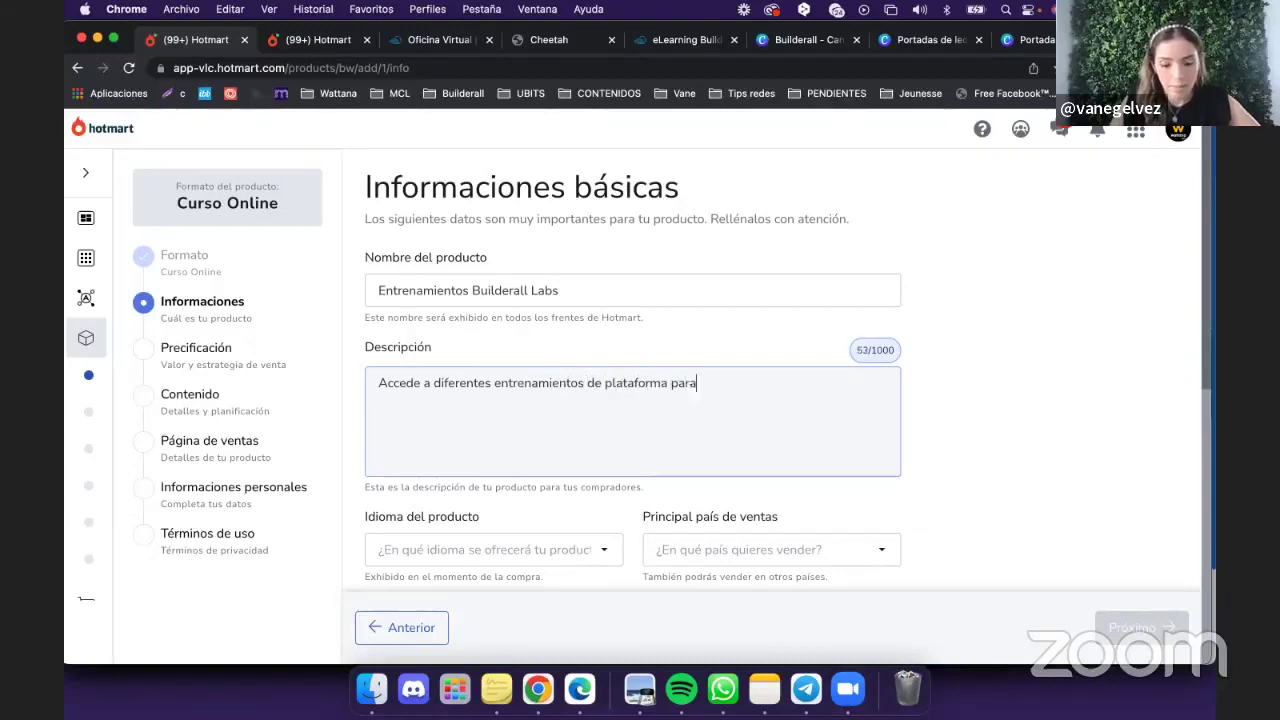
pyautogui.write(' aterrizar tu')
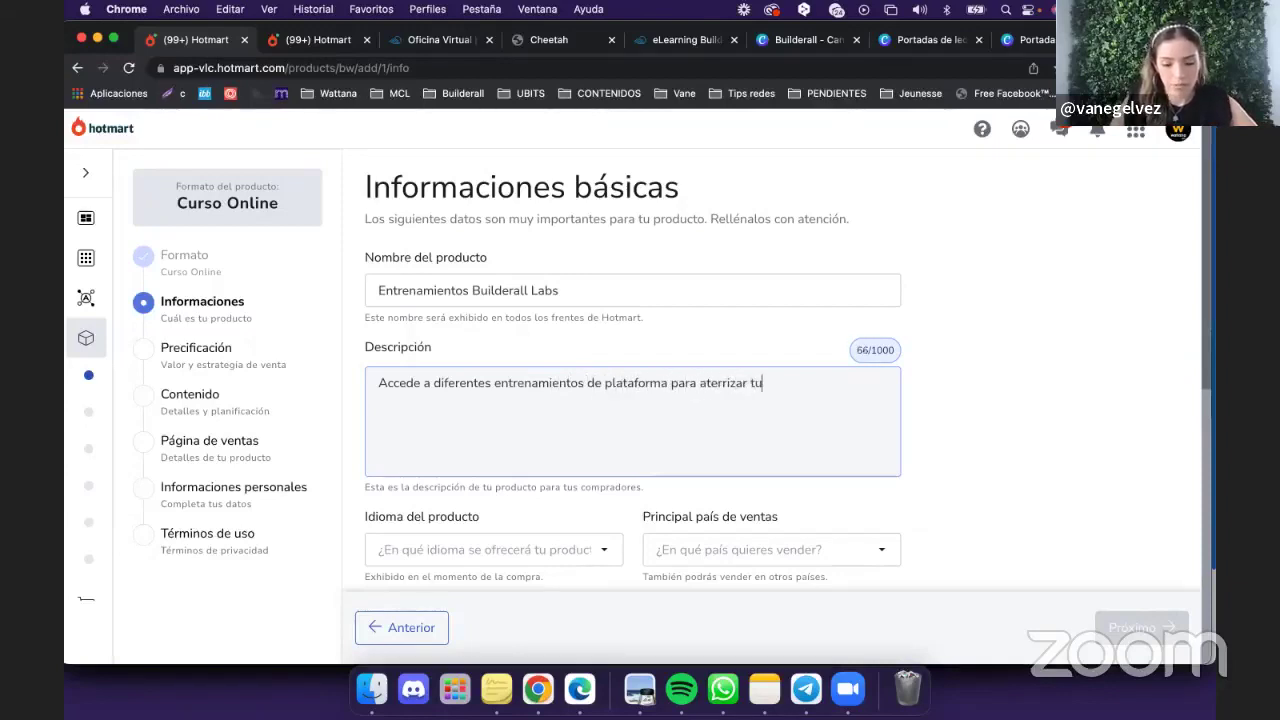
pyautogui.write(' model')
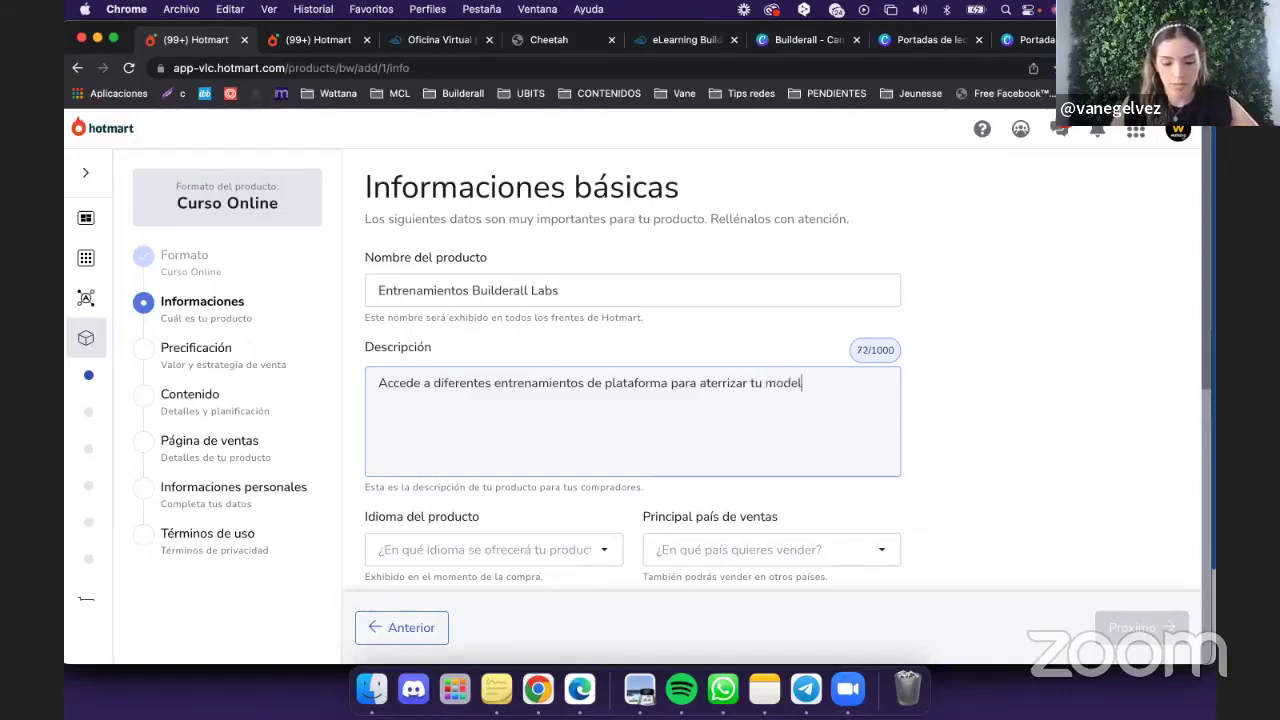
pyautogui.write('o de negocio en Builderal')
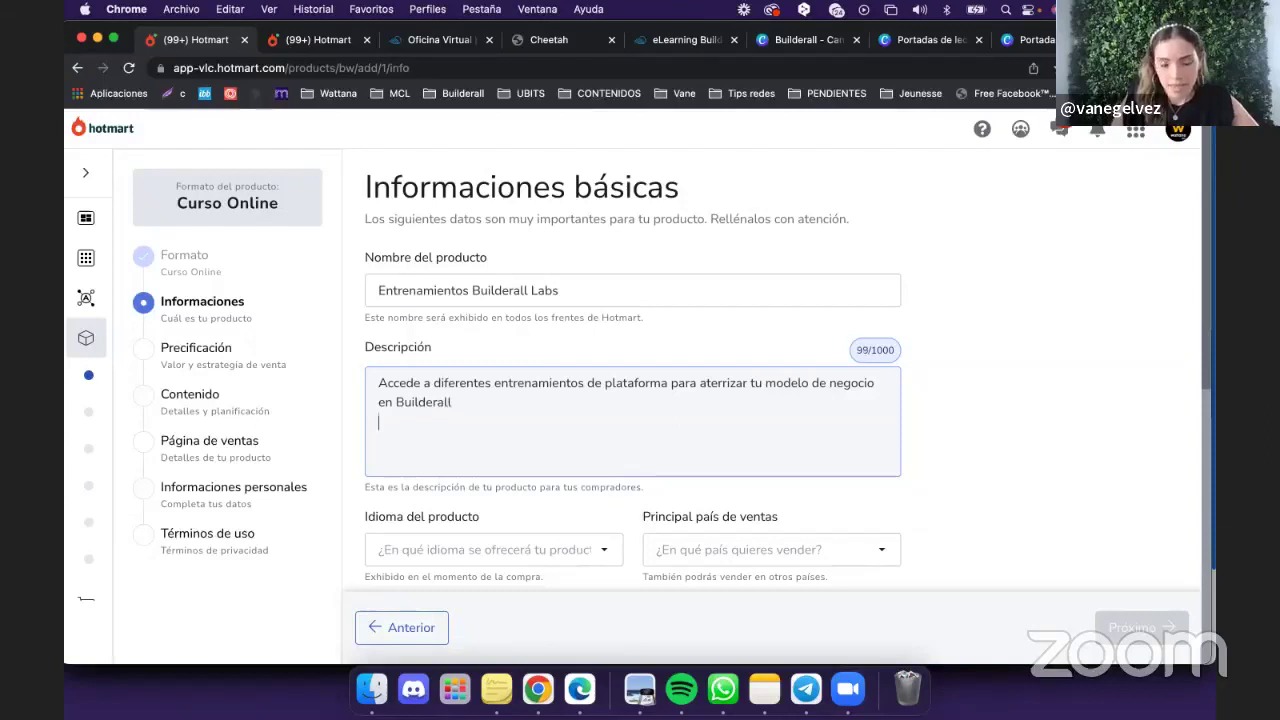
pyautogui.write('l')
pyautogui.press('Return')
pyautogui.write('-')
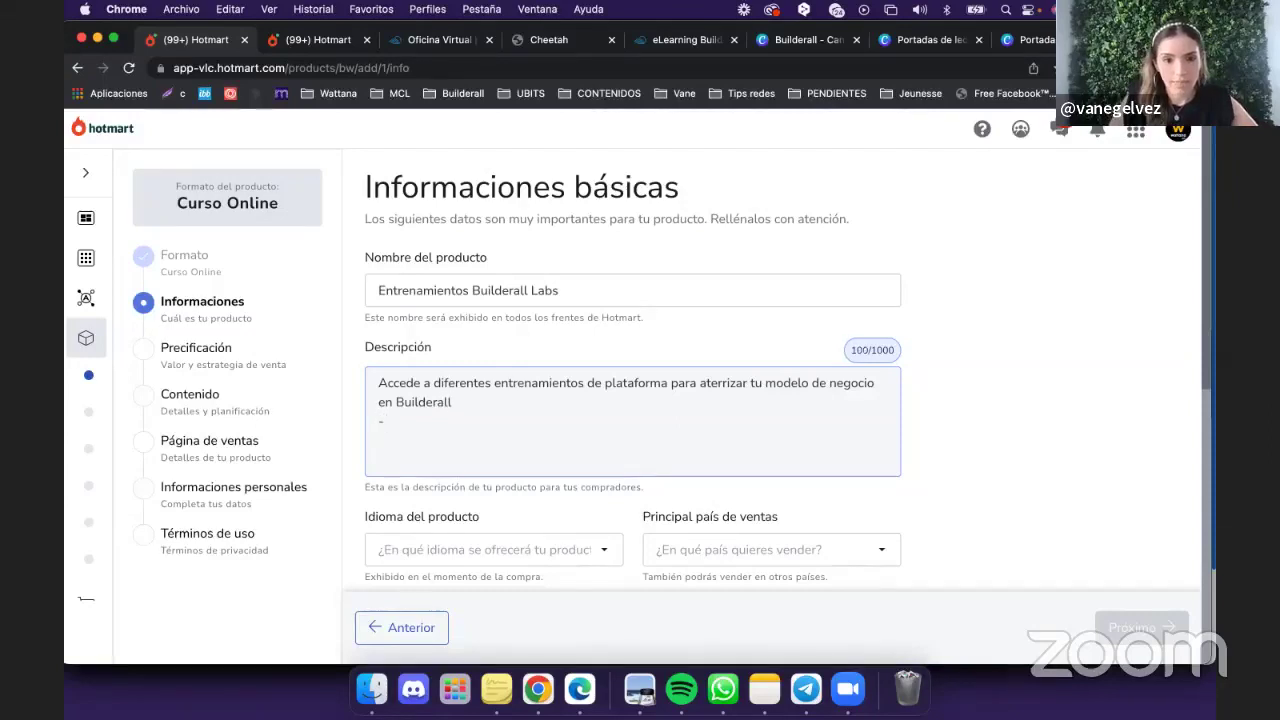
pyautogui.write(' Entrenamien')
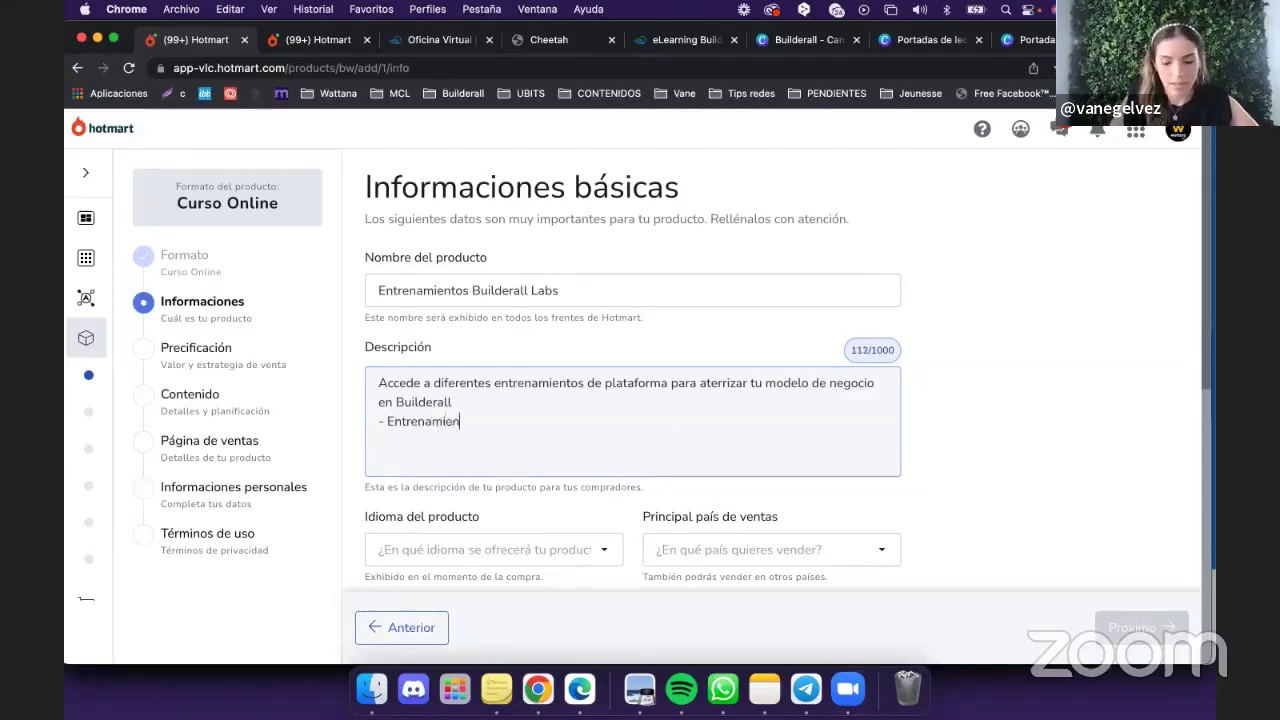
pyautogui.write('tos de')
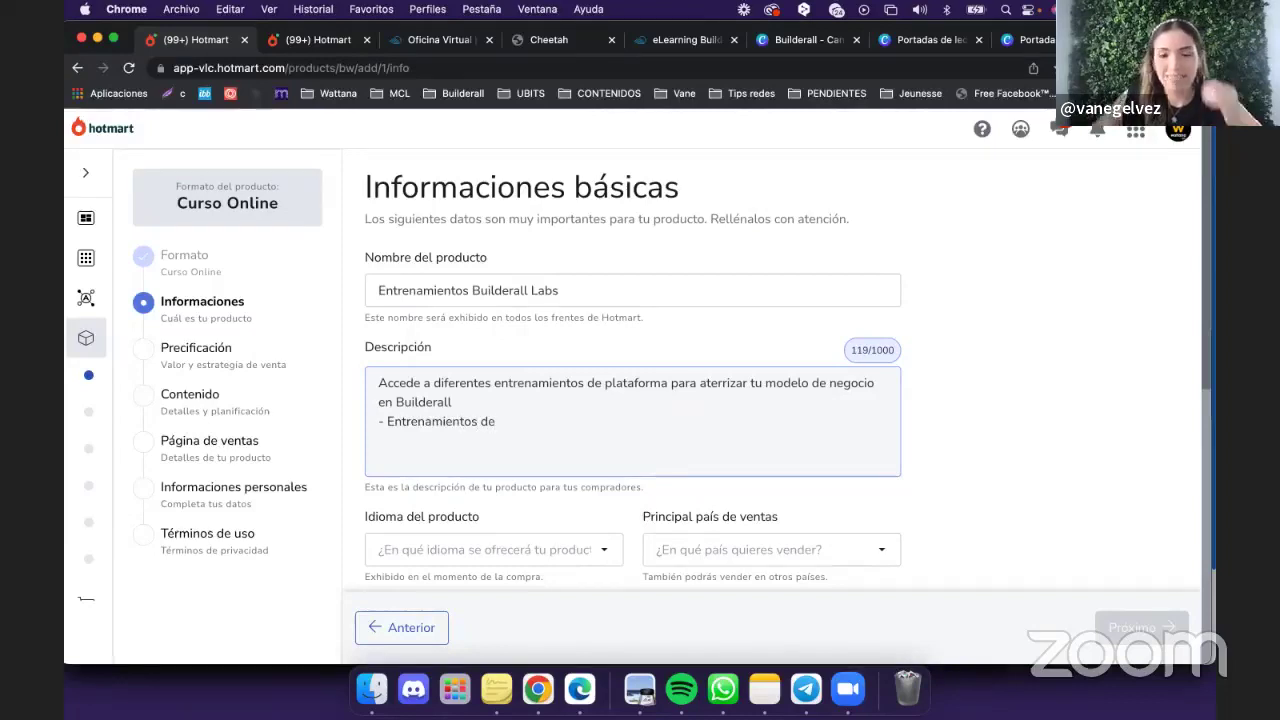
pyautogui.scroll(-1, 524, 451)
pyautogui.scroll(-3, 524, 451)
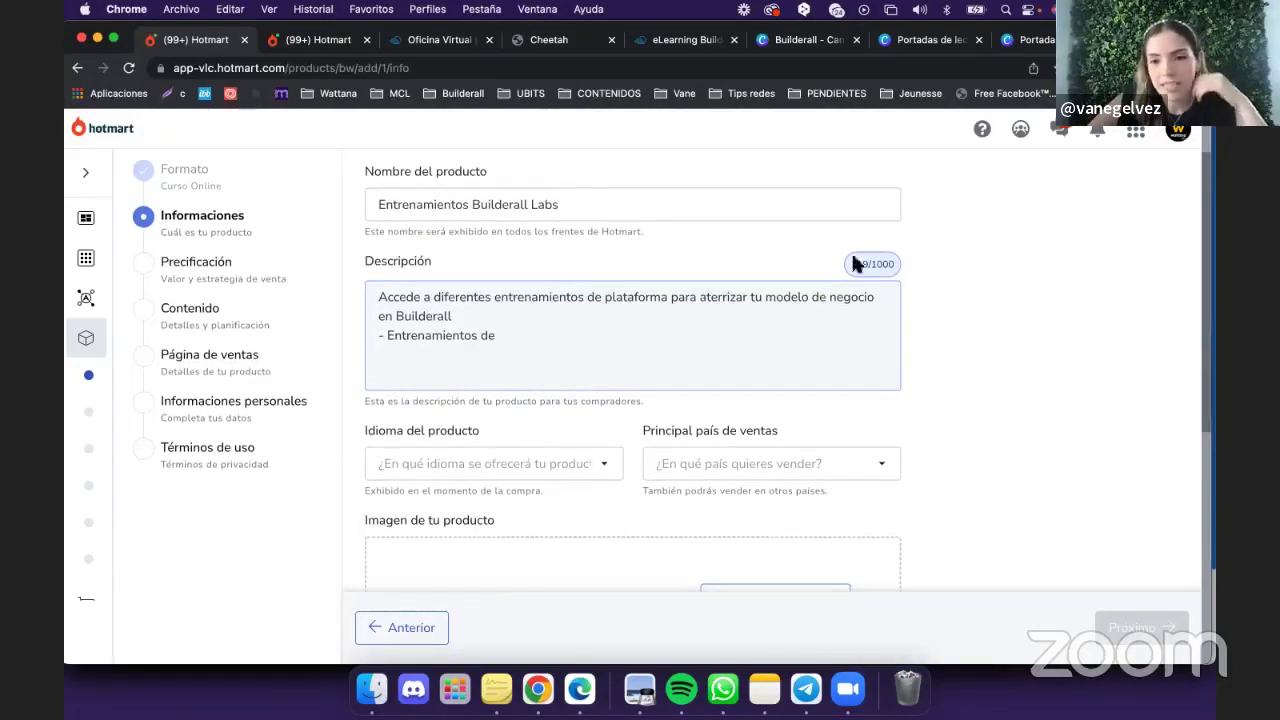
pyautogui.press('Return')
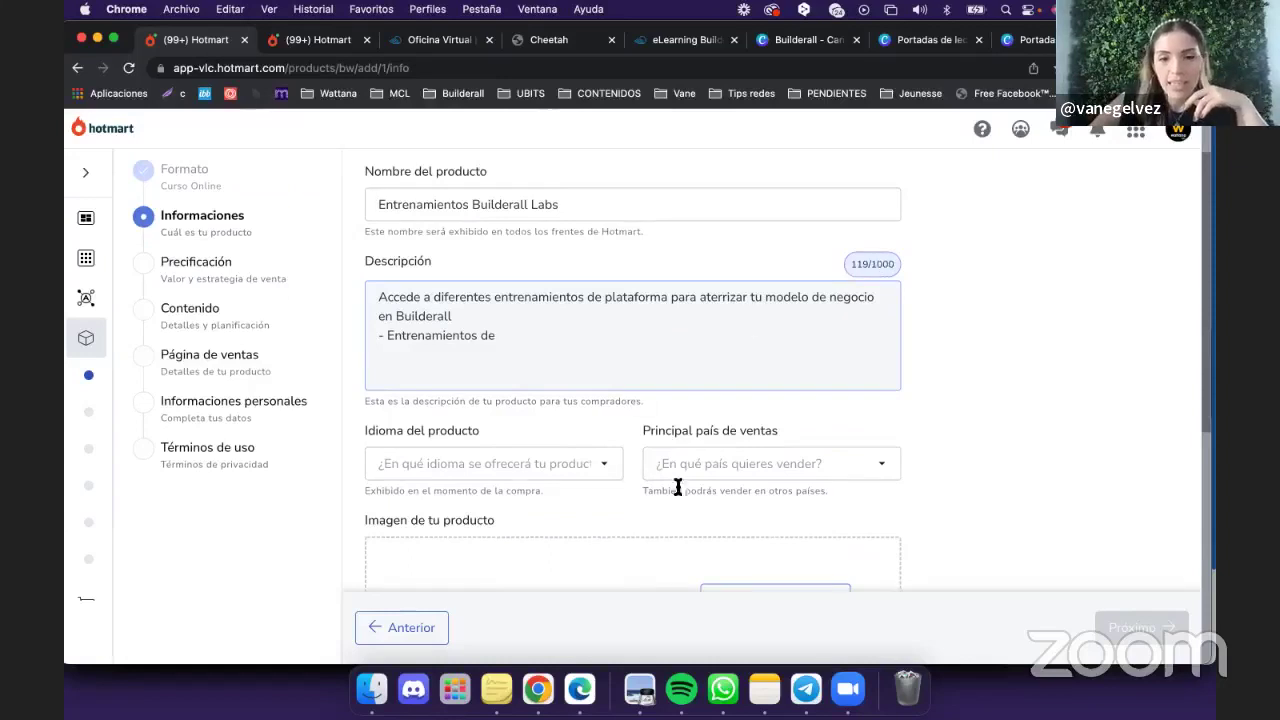
pyautogui.click(520, 336)
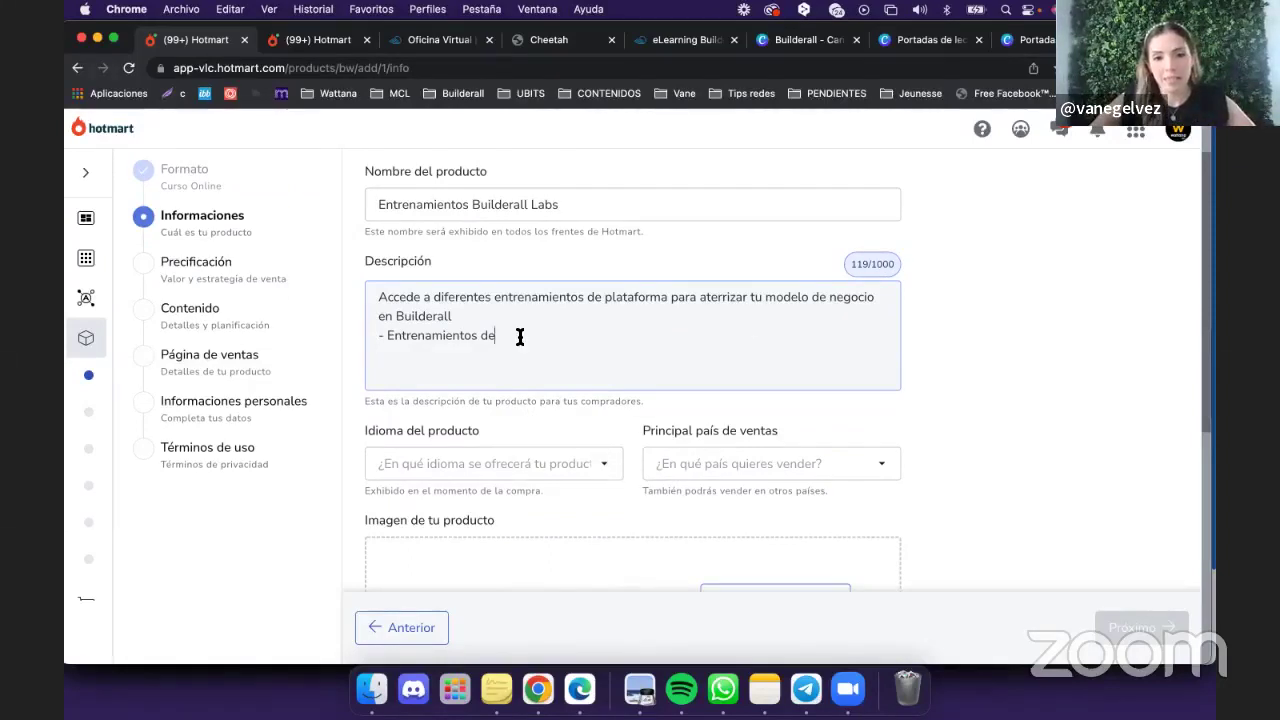
pyautogui.write('de: ')
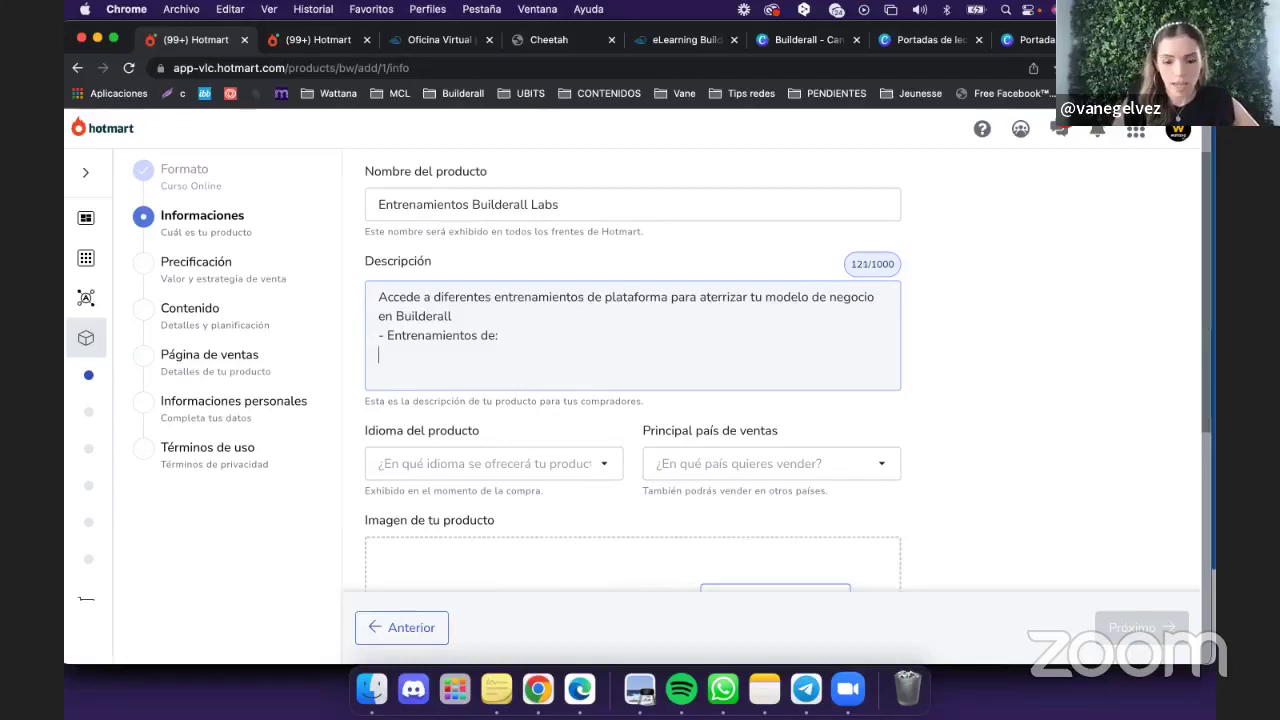
pyautogui.write('Agencias de si')
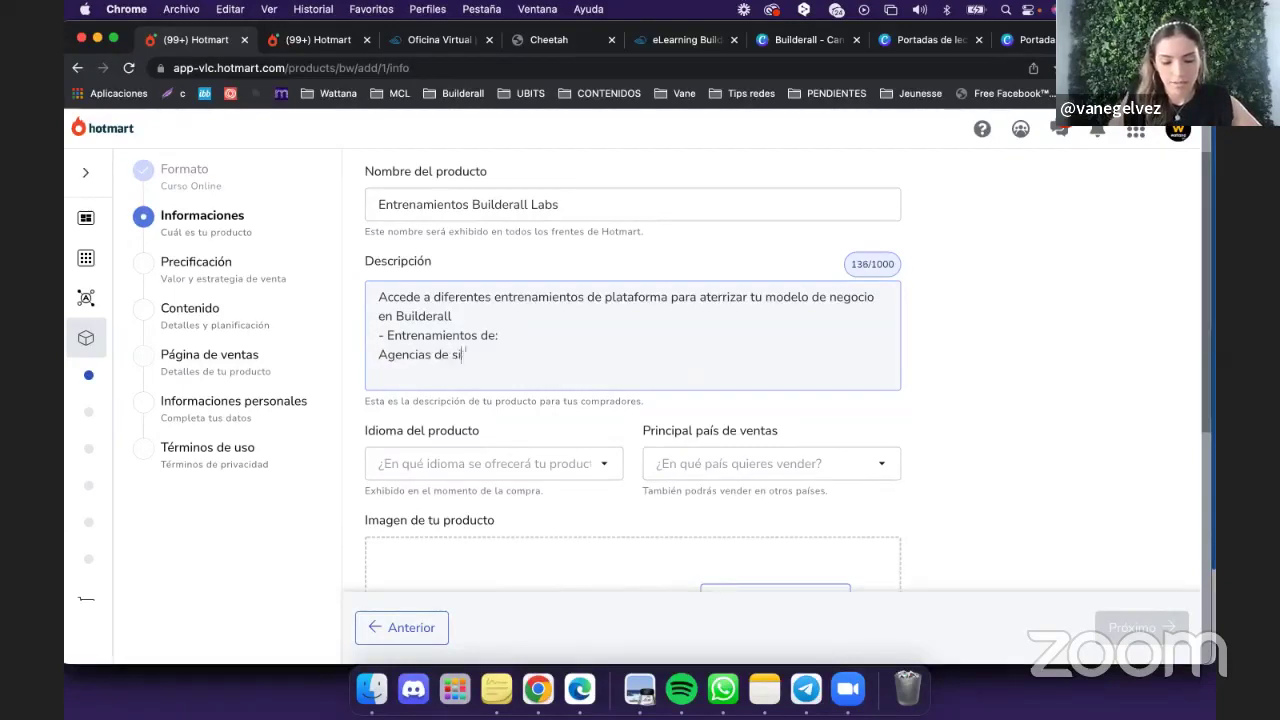
pyautogui.write('tios Web')
# List Marketing de afiliados, Negocios digitales, Infoproductos and Aplicaciones Móviles on separate lines
pyautogui.press('Return')
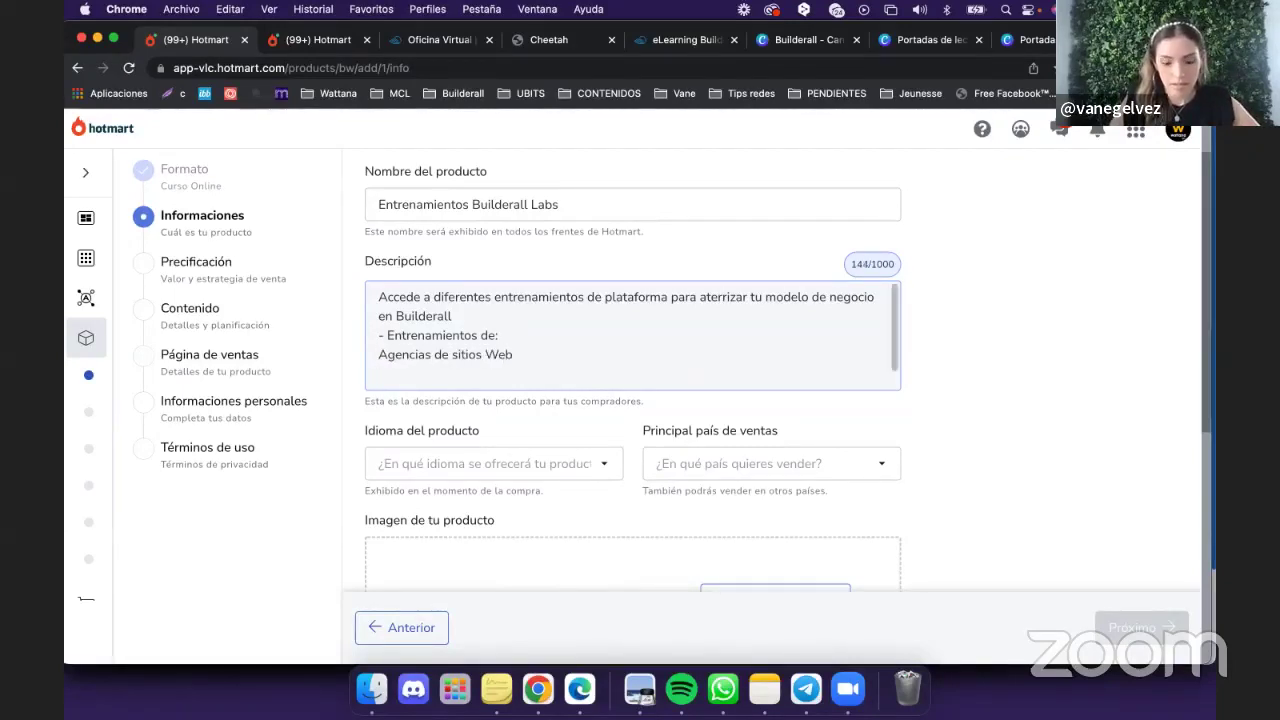
pyautogui.write('Marke')
pyautogui.press('BackSpace')
pyautogui.press('BackSpace')
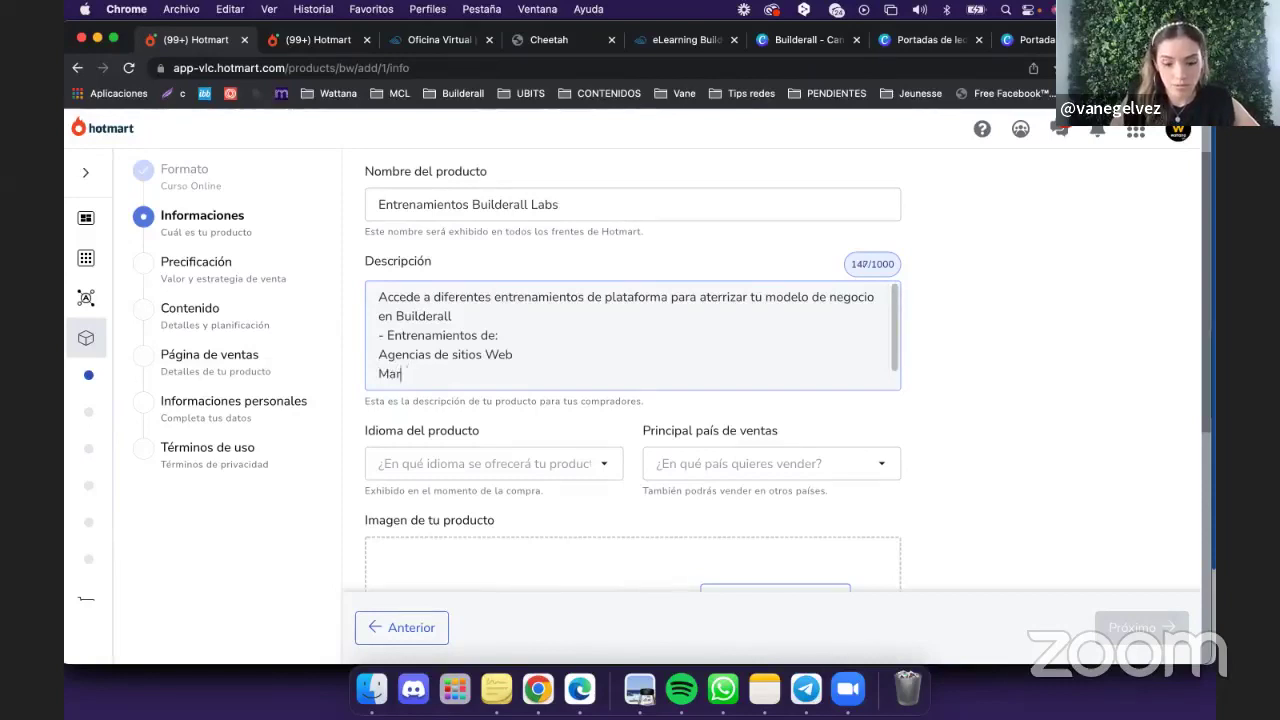
pyautogui.write('keting de afiliados')
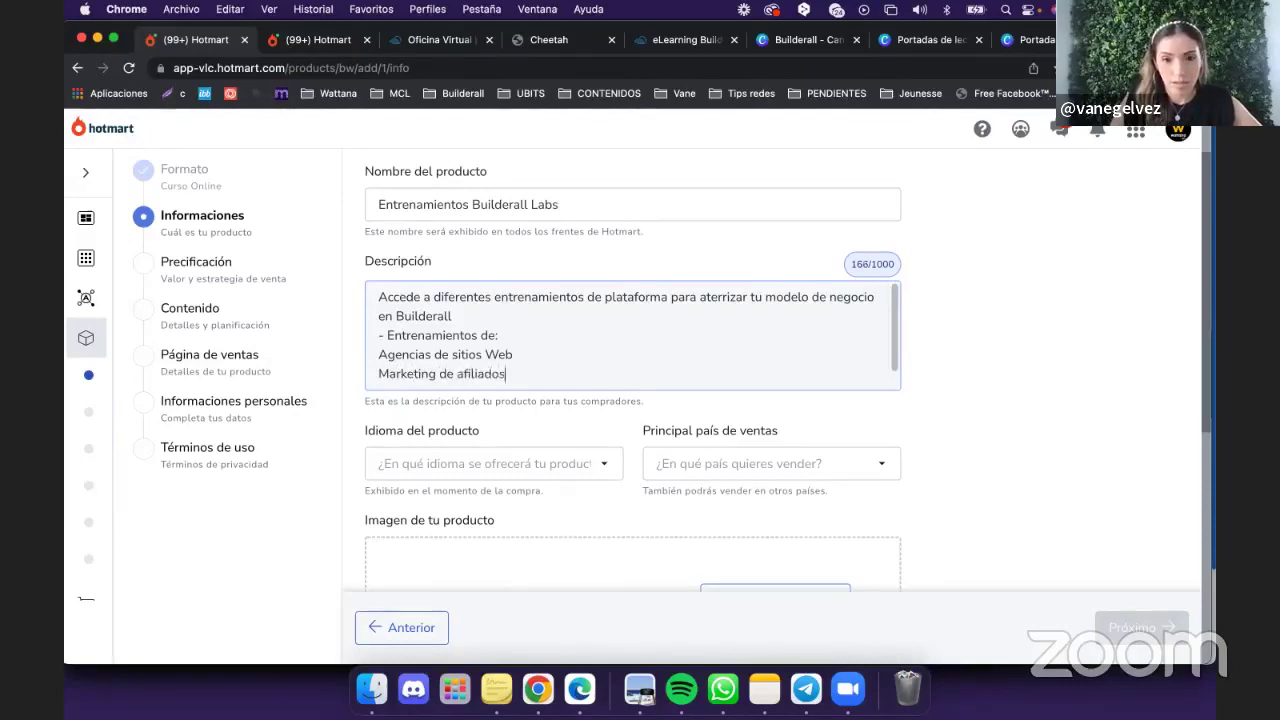
pyautogui.press('Return')
pyautogui.write('Ne')
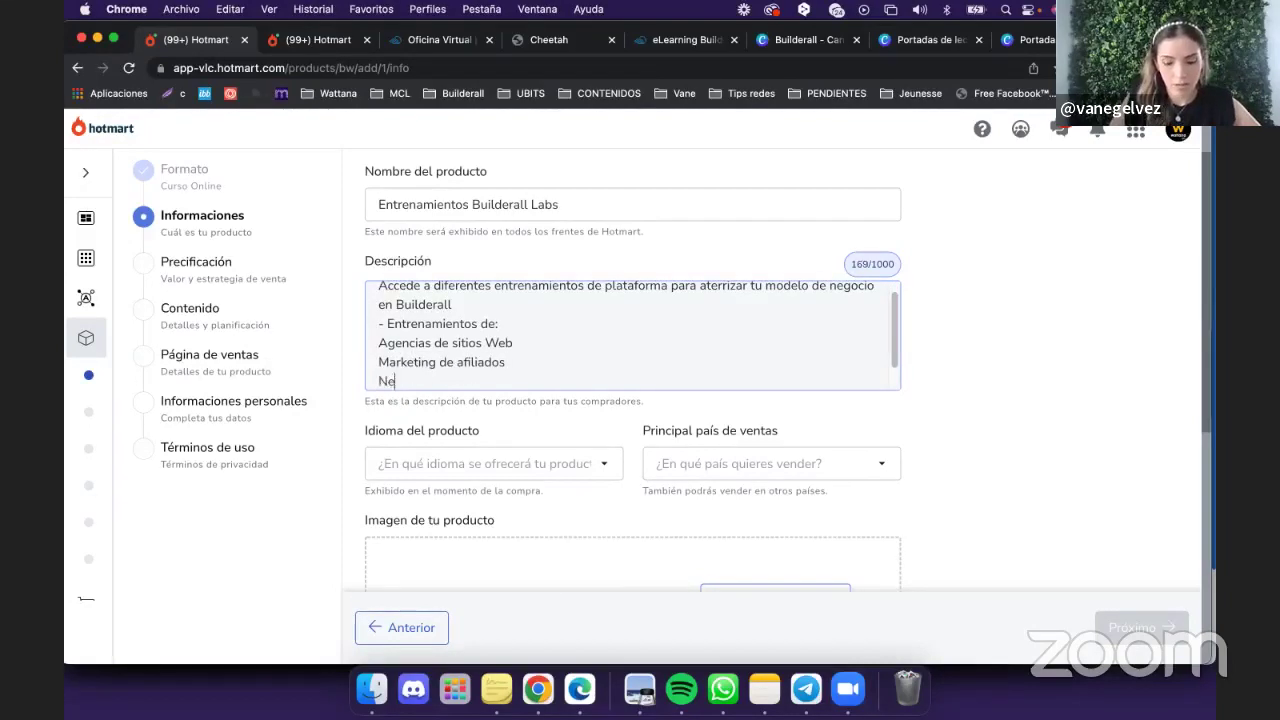
pyautogui.write('gocios digitales')
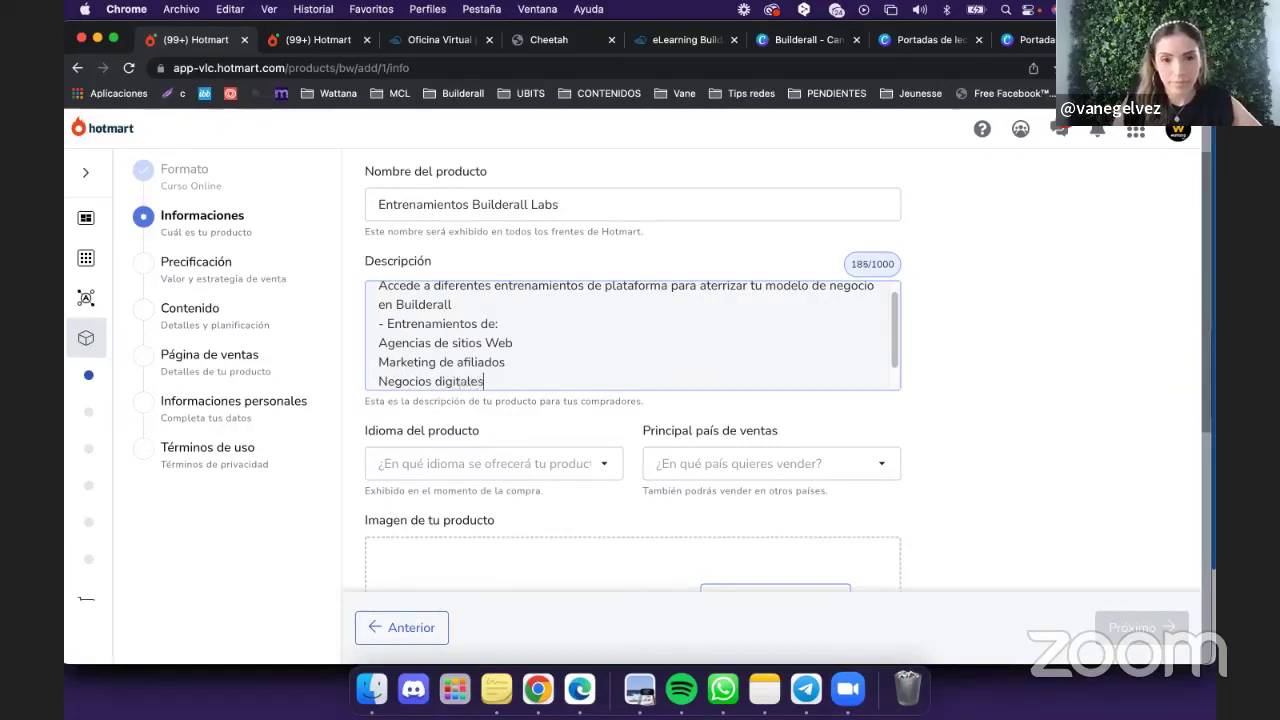
pyautogui.press('Return')
pyautogui.write('In')
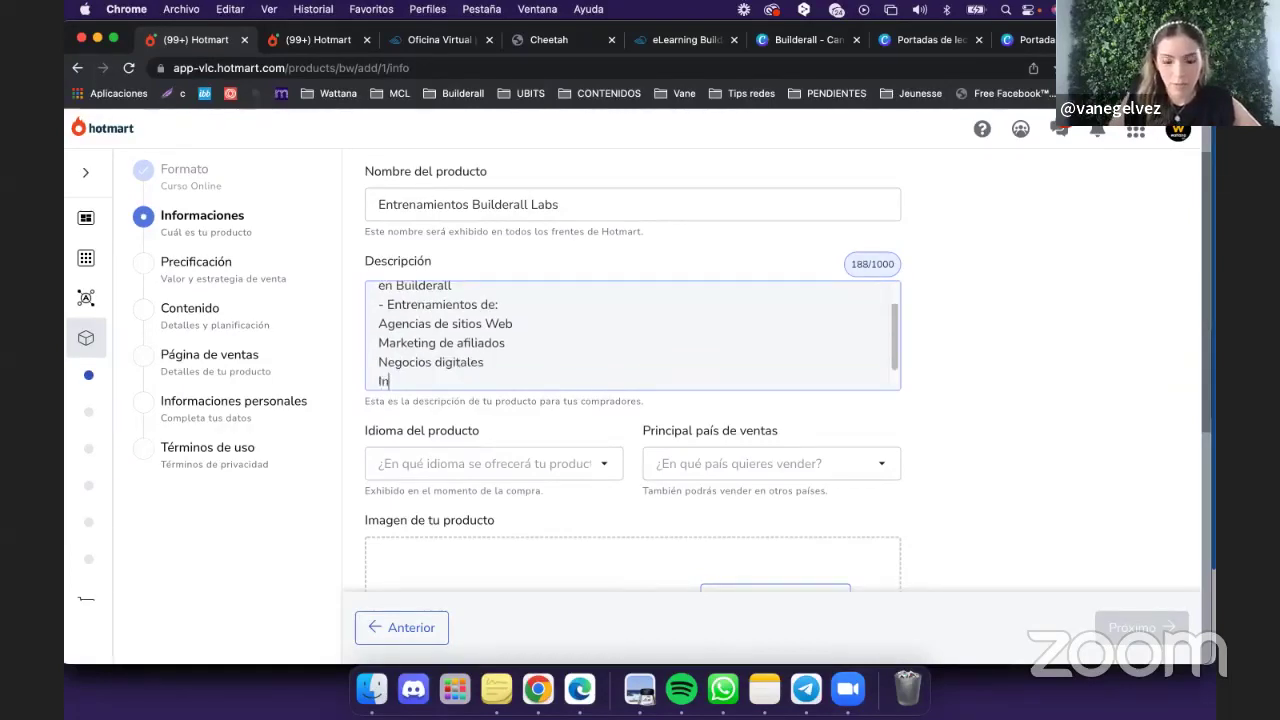
pyautogui.write('foprodu')
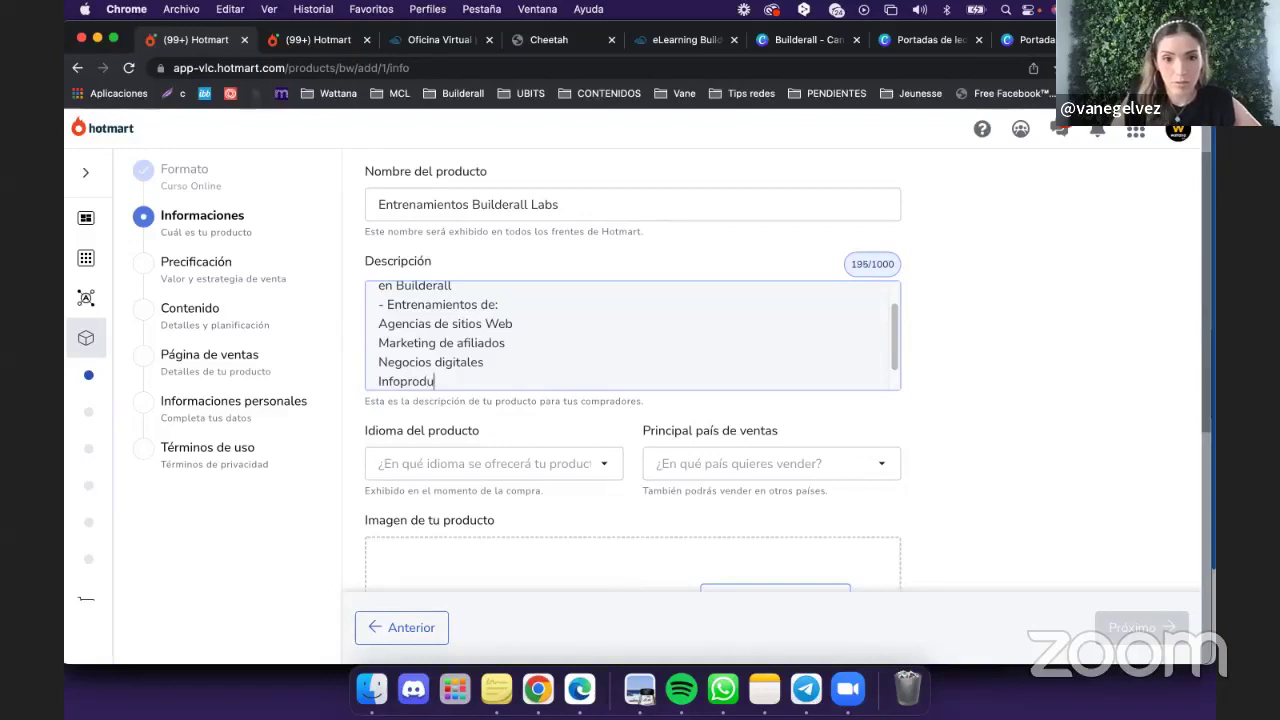
pyautogui.write('ctos')
pyautogui.press('Return')
pyautogui.write('Ap')
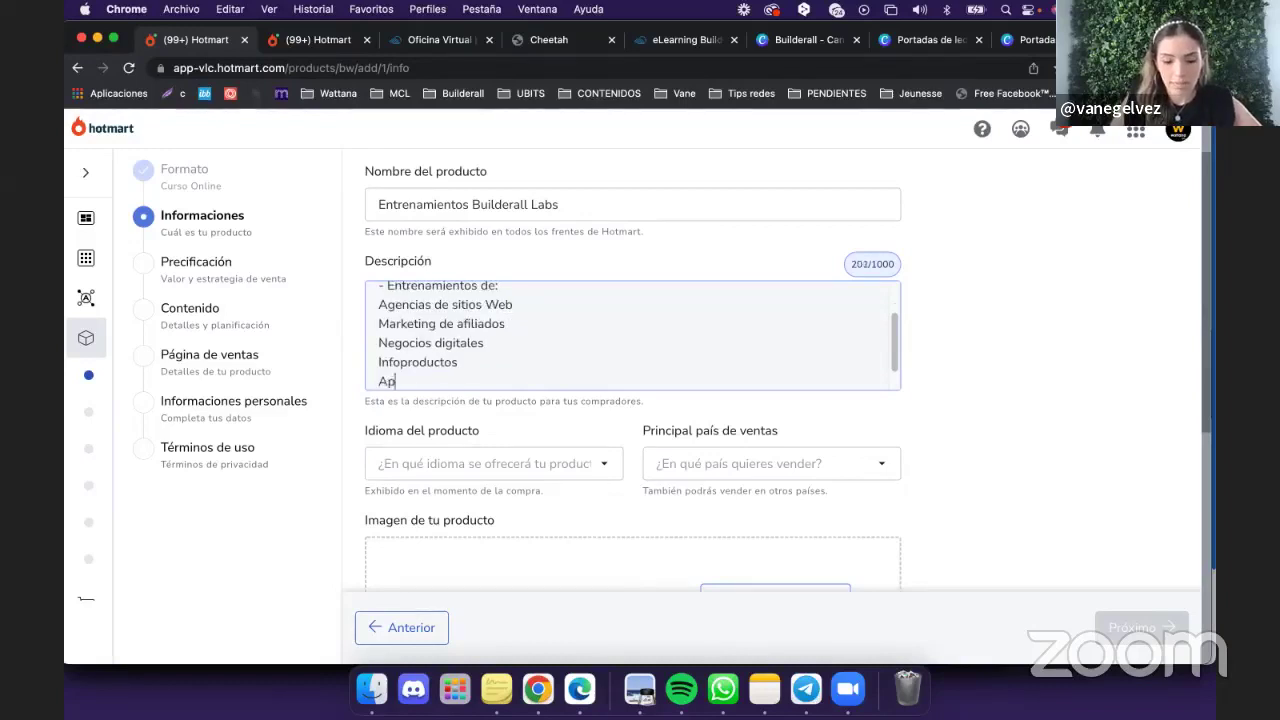
pyautogui.write('licaciones M')
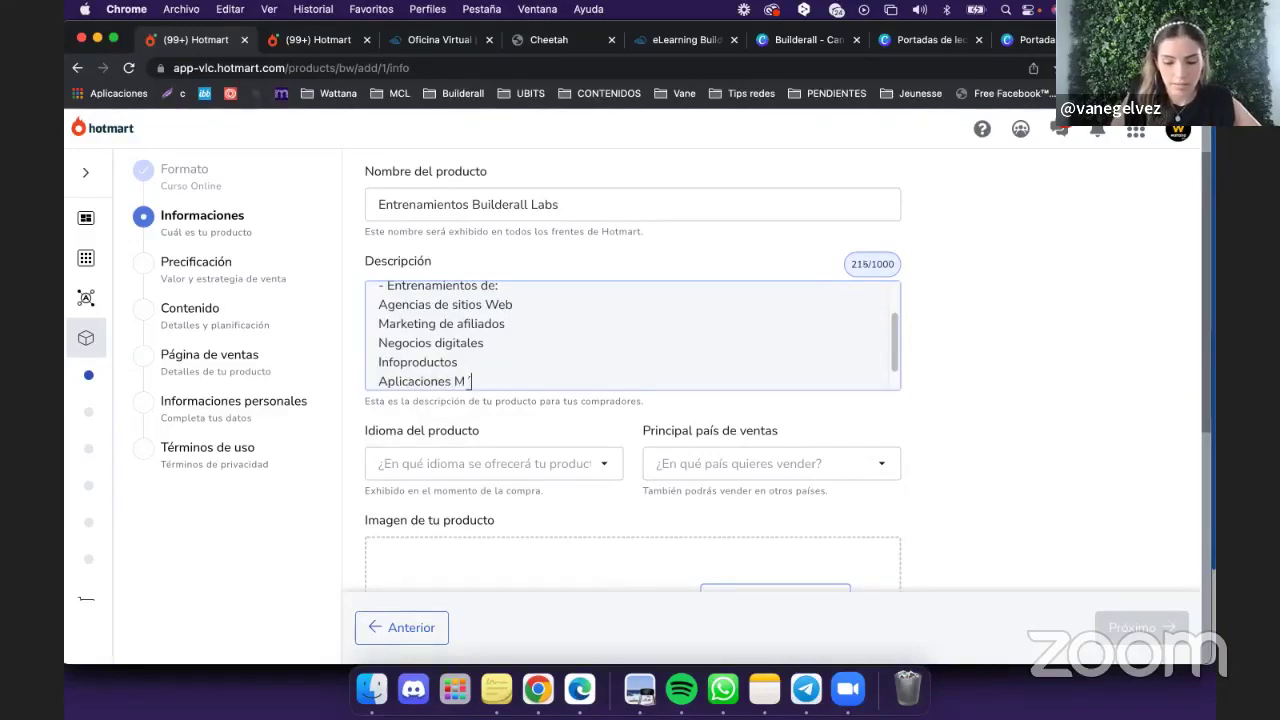
pyautogui.write('óviles')
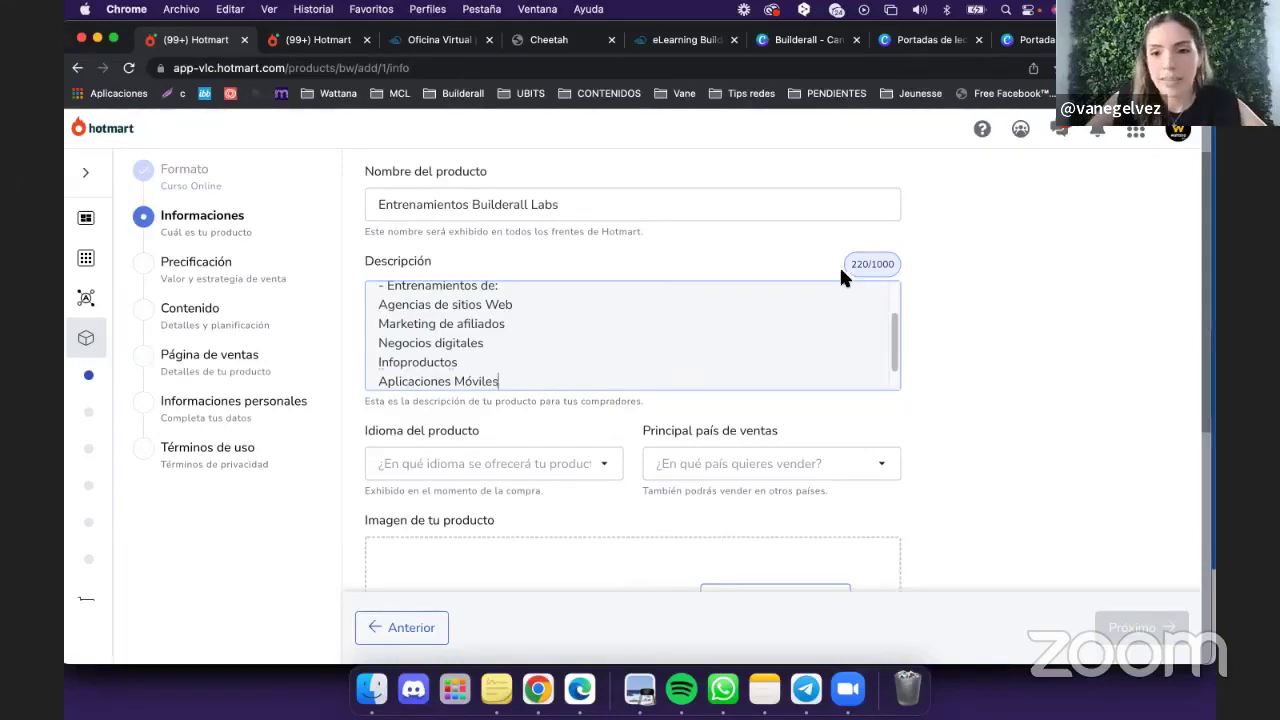
# Set the product language to Español
pyautogui.scroll(-3, 960, 372)
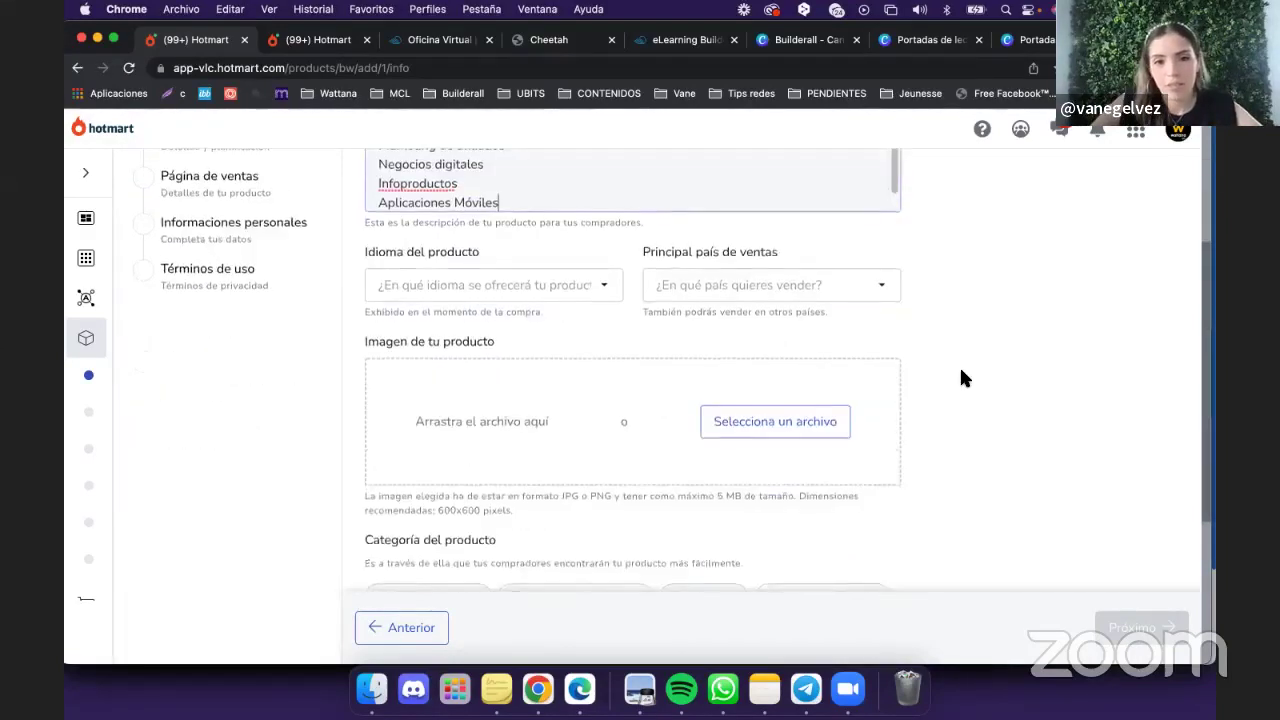
pyautogui.click(436, 277)
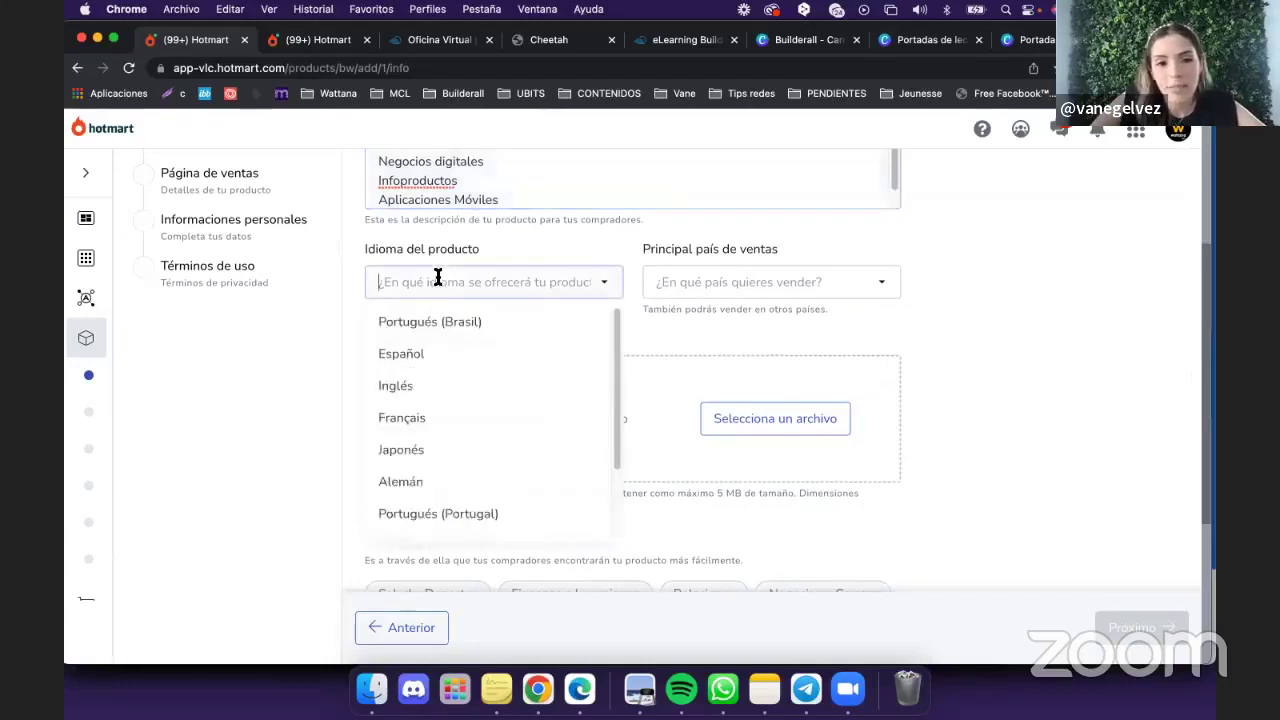
pyautogui.click(442, 359)
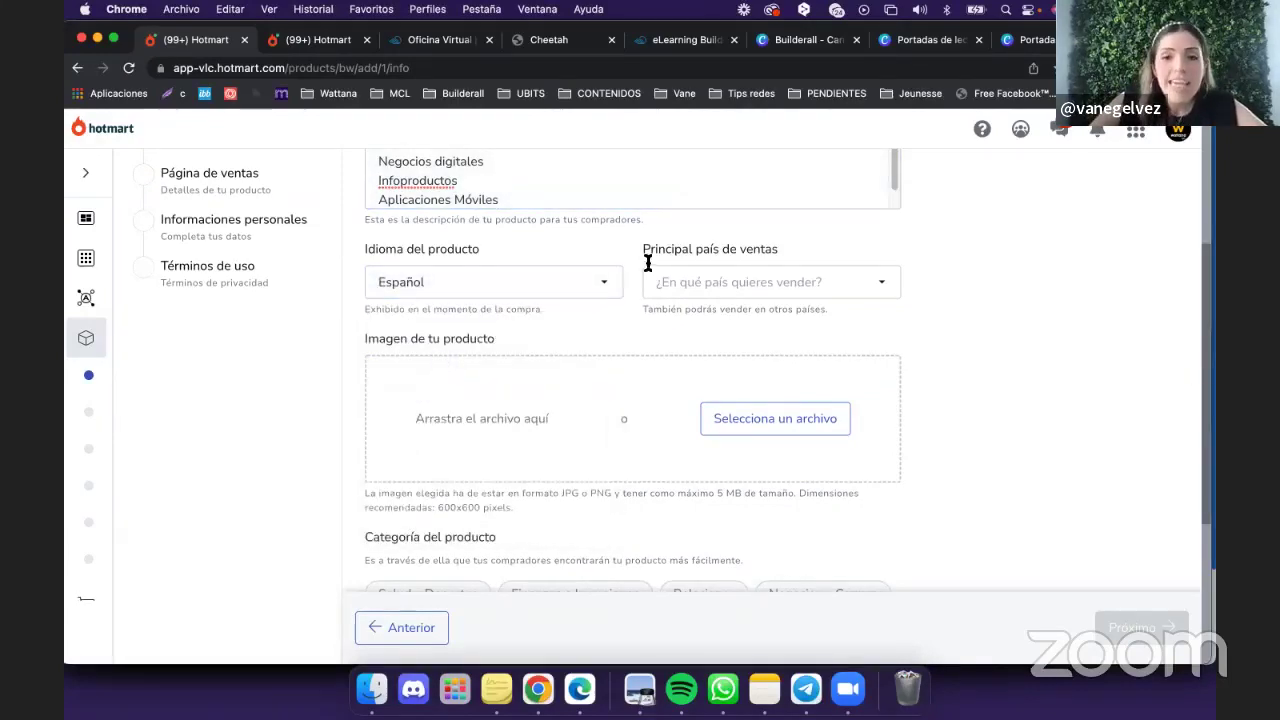
# Set México as the main sales country, searching 'mexi'
pyautogui.click(695, 284)
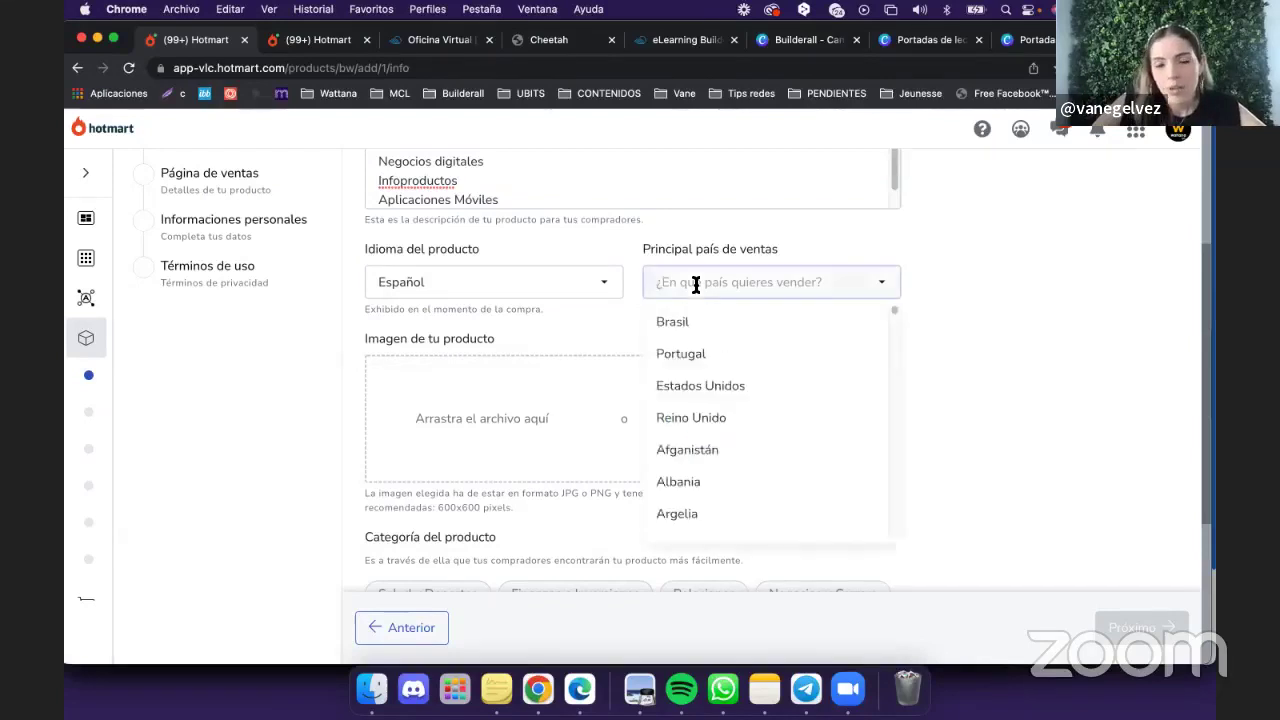
pyautogui.scroll(-1, 695, 340)
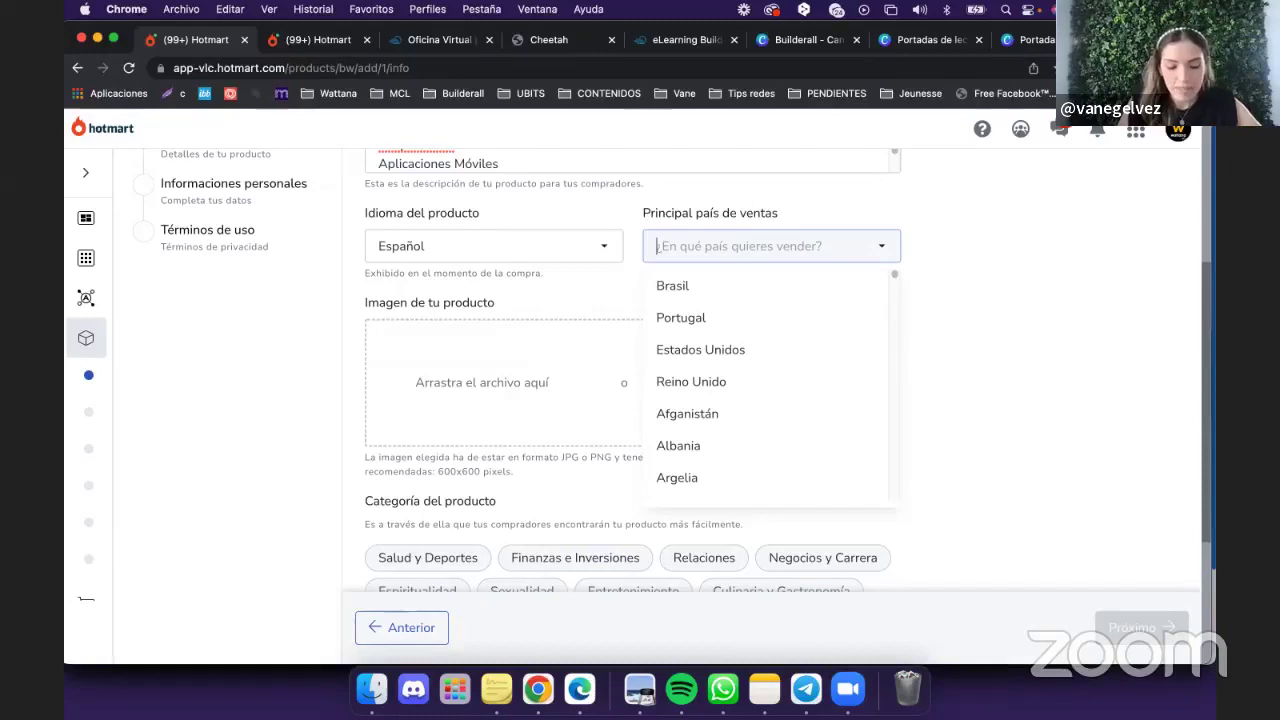
pyautogui.write('mexi')
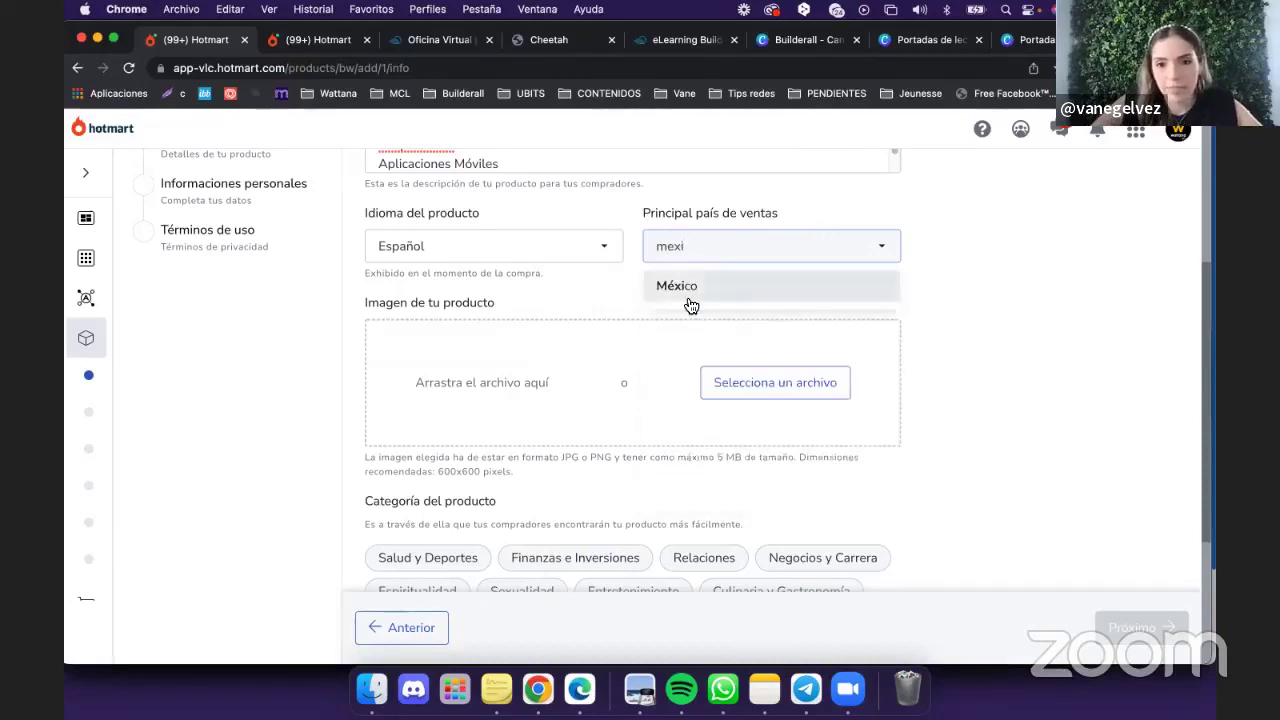
pyautogui.click(687, 290)
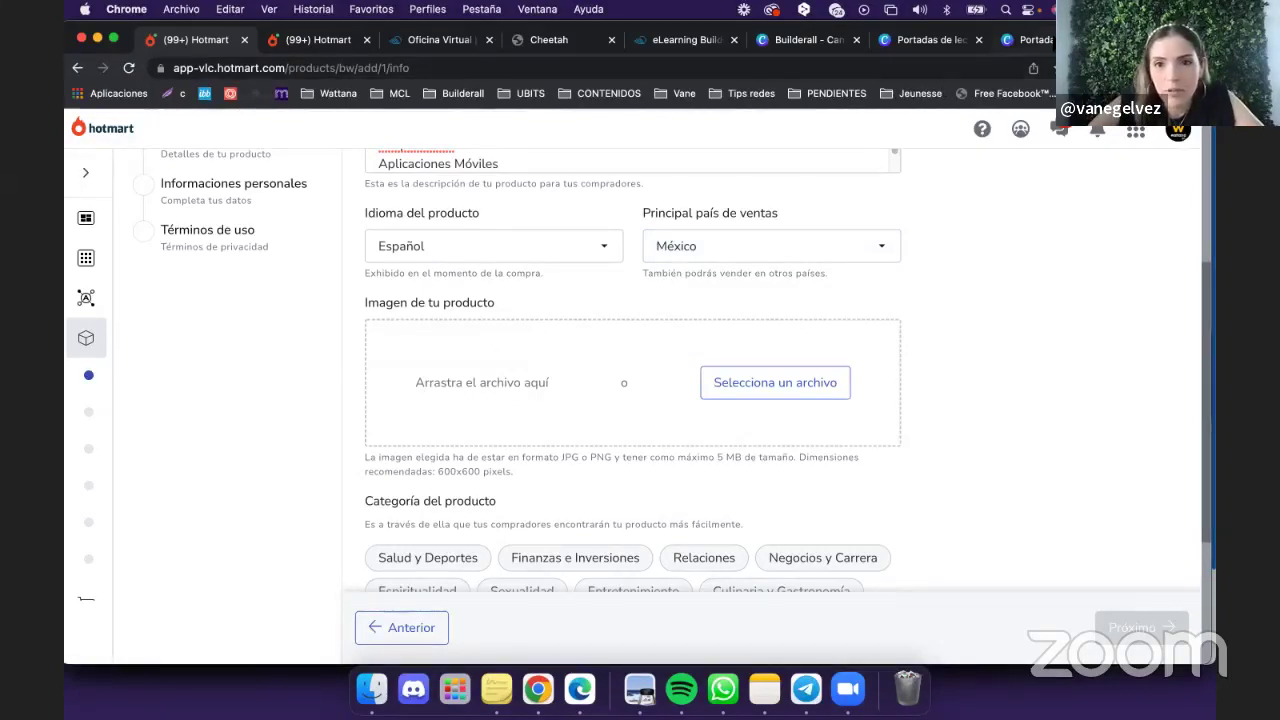
pyautogui.press('super+9')
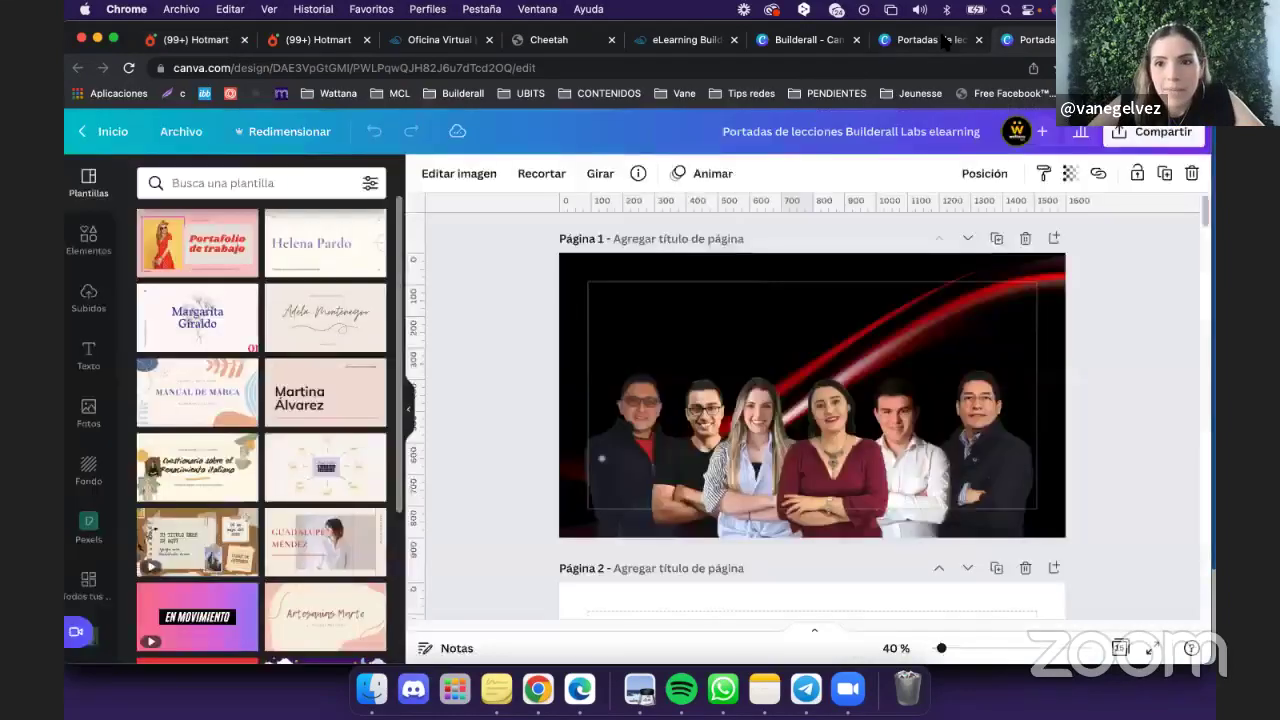
# Note Hotmart's recommended 600x600 pixel image size and confirm the Canva design matches it
pyautogui.click(940, 40)
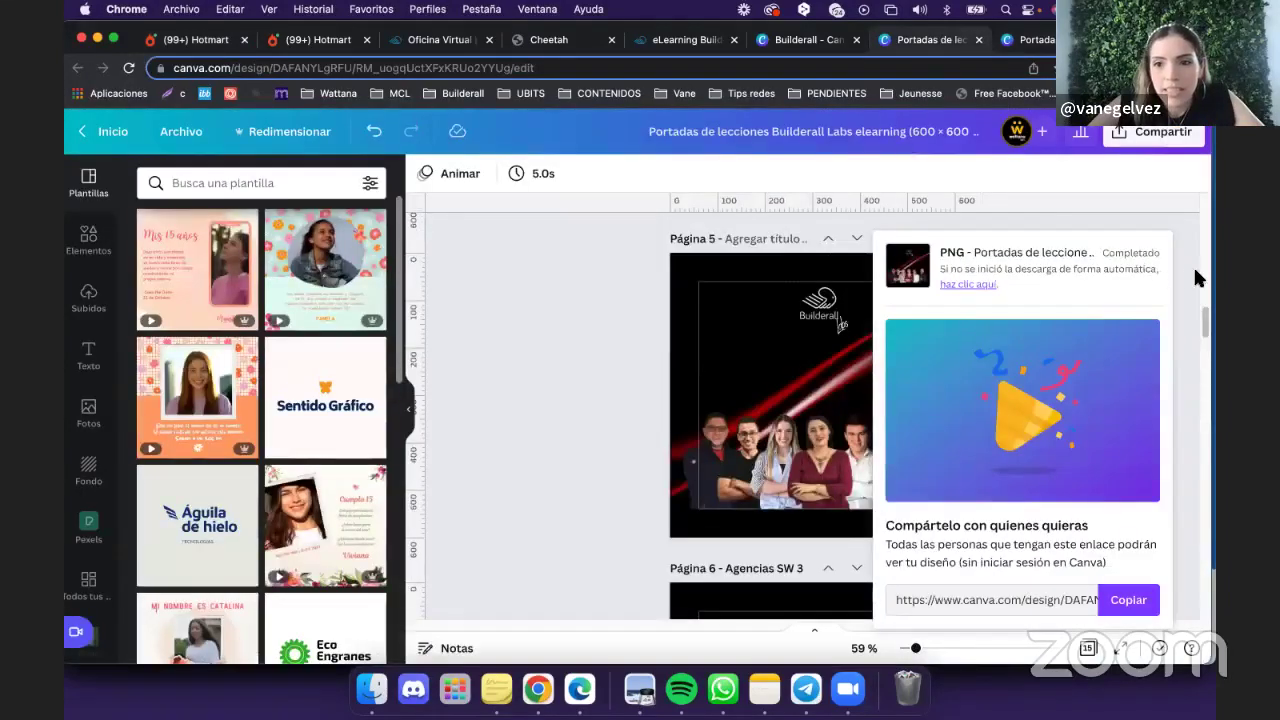
pyautogui.click(1183, 265)
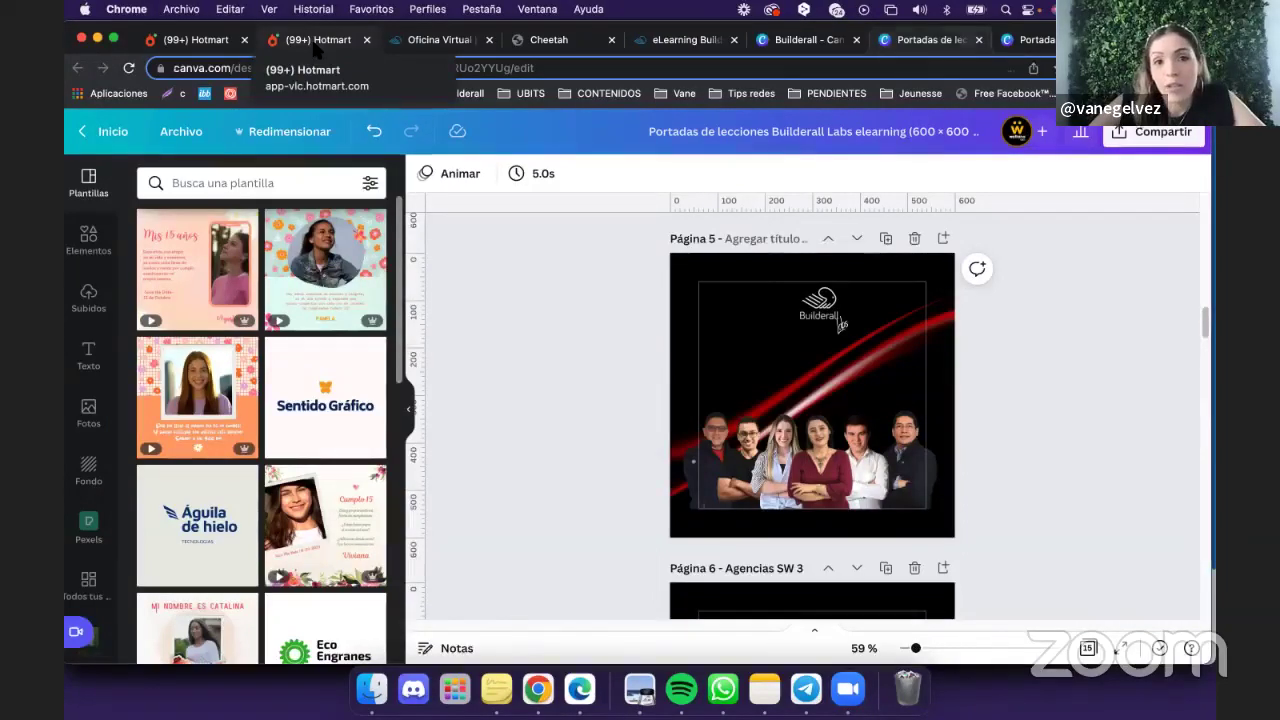
pyautogui.click(313, 42)
pyautogui.click(177, 47)
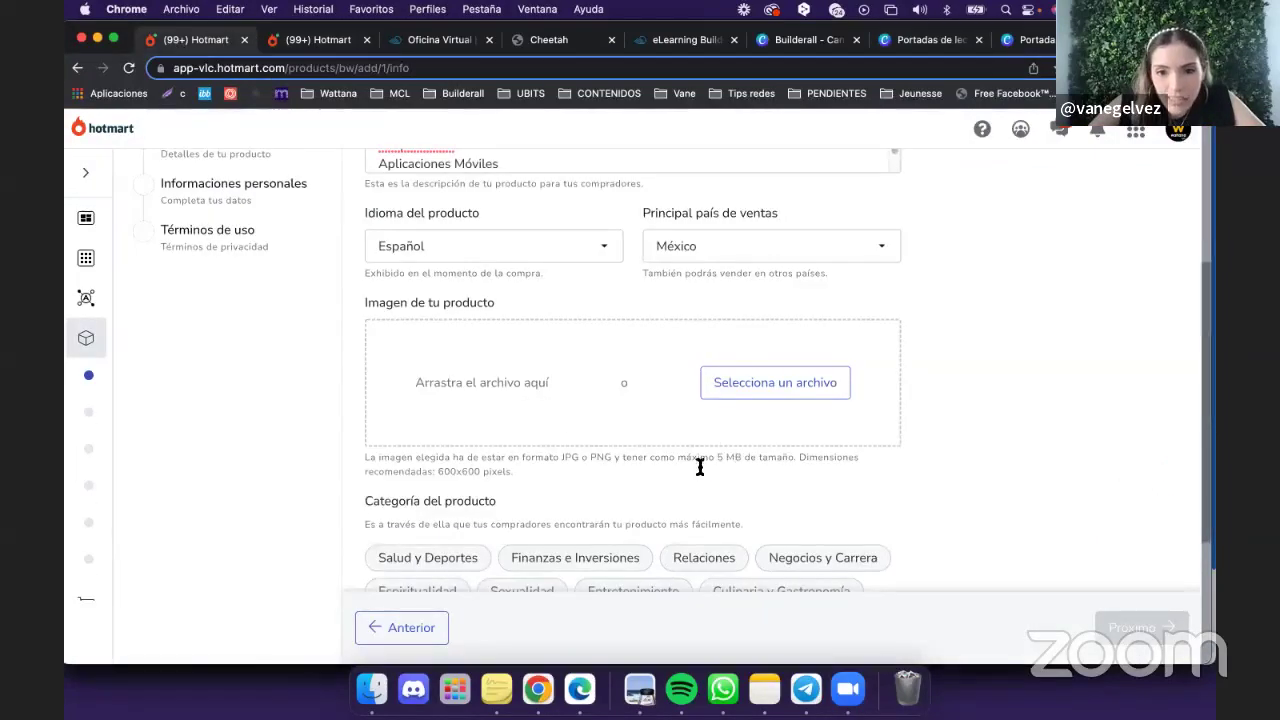
pyautogui.moveTo(436, 471); pyautogui.dragTo(530, 479)
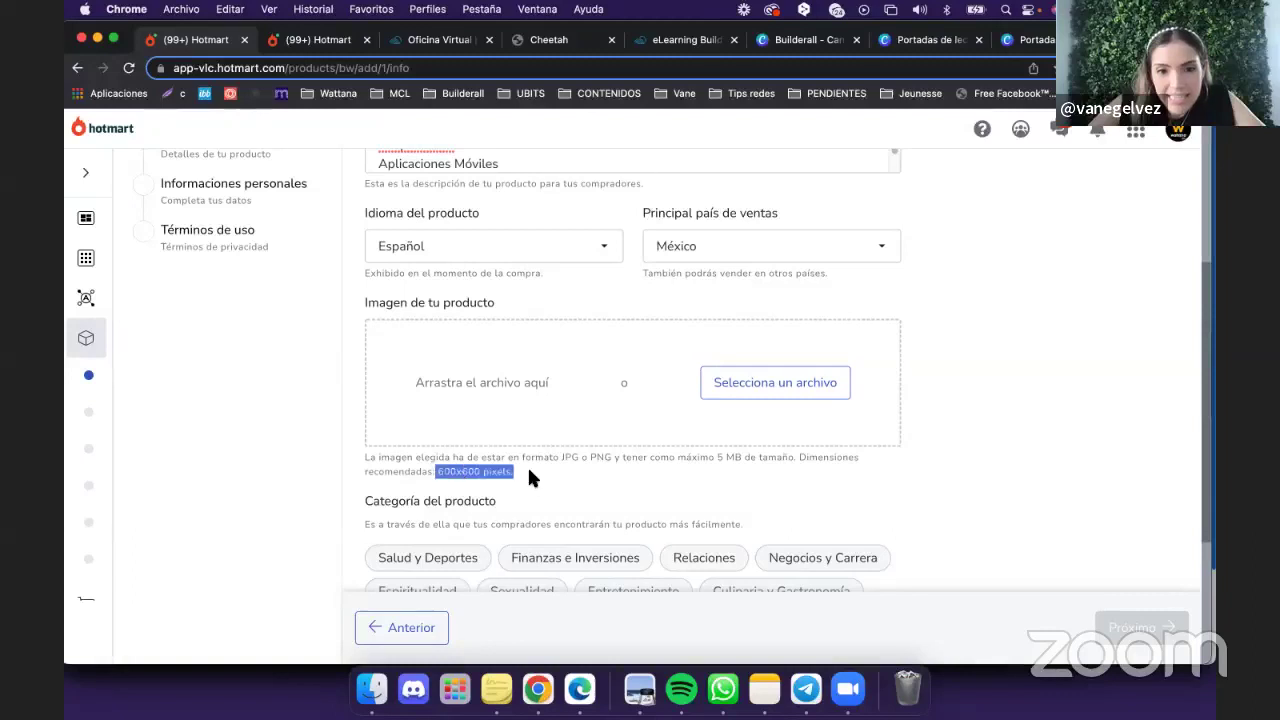
pyautogui.click(925, 42)
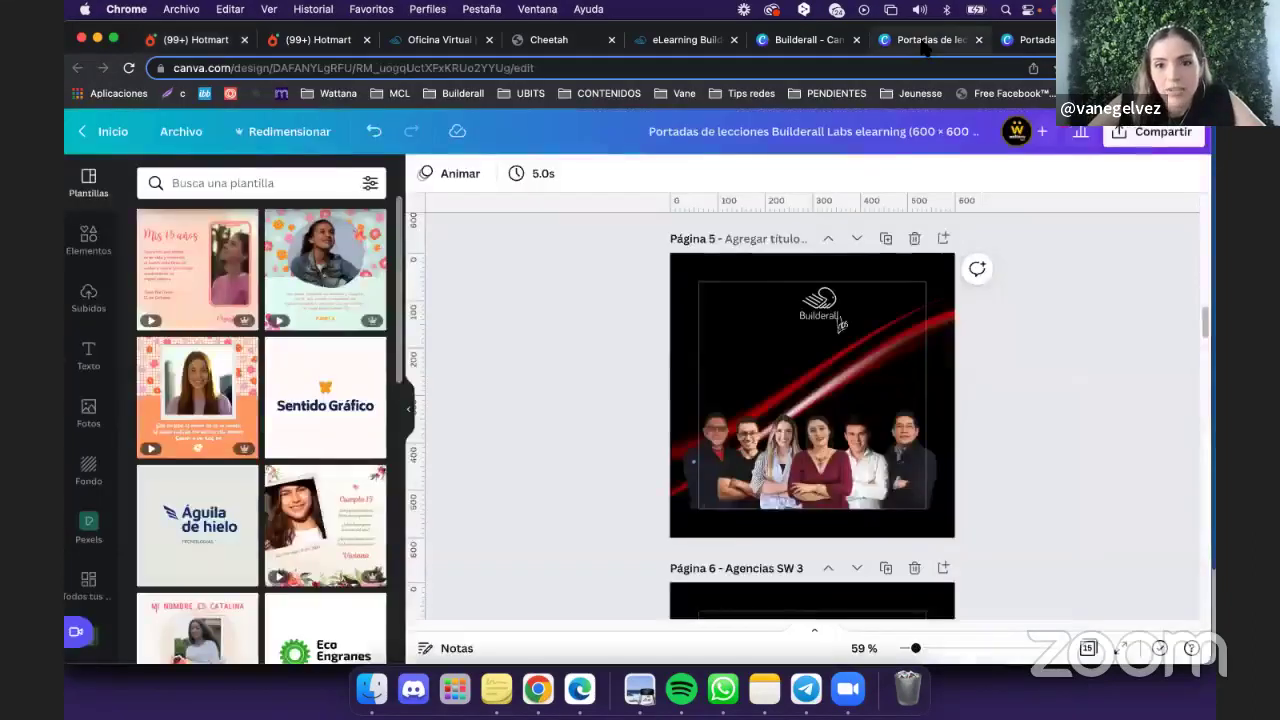
pyautogui.click(902, 131)
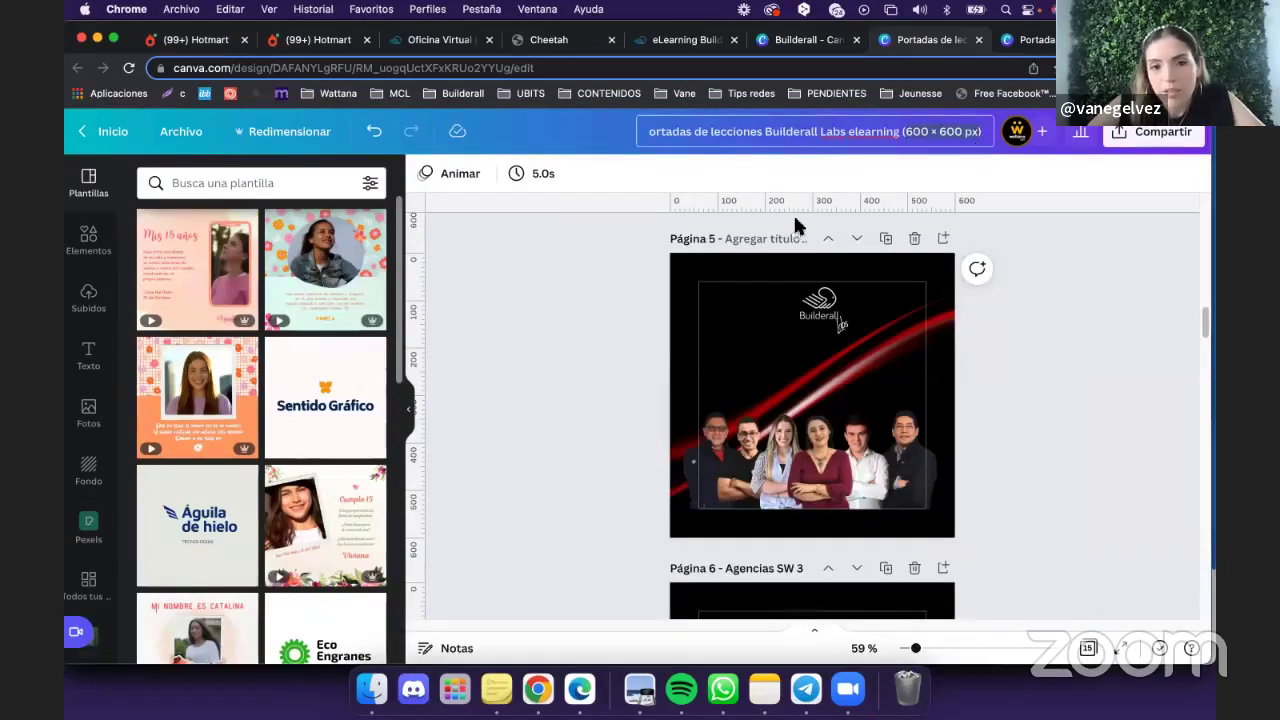
# Hide the templates panel, then move the three-person group over the red swoosh and enlarge it
pyautogui.click(407, 412)
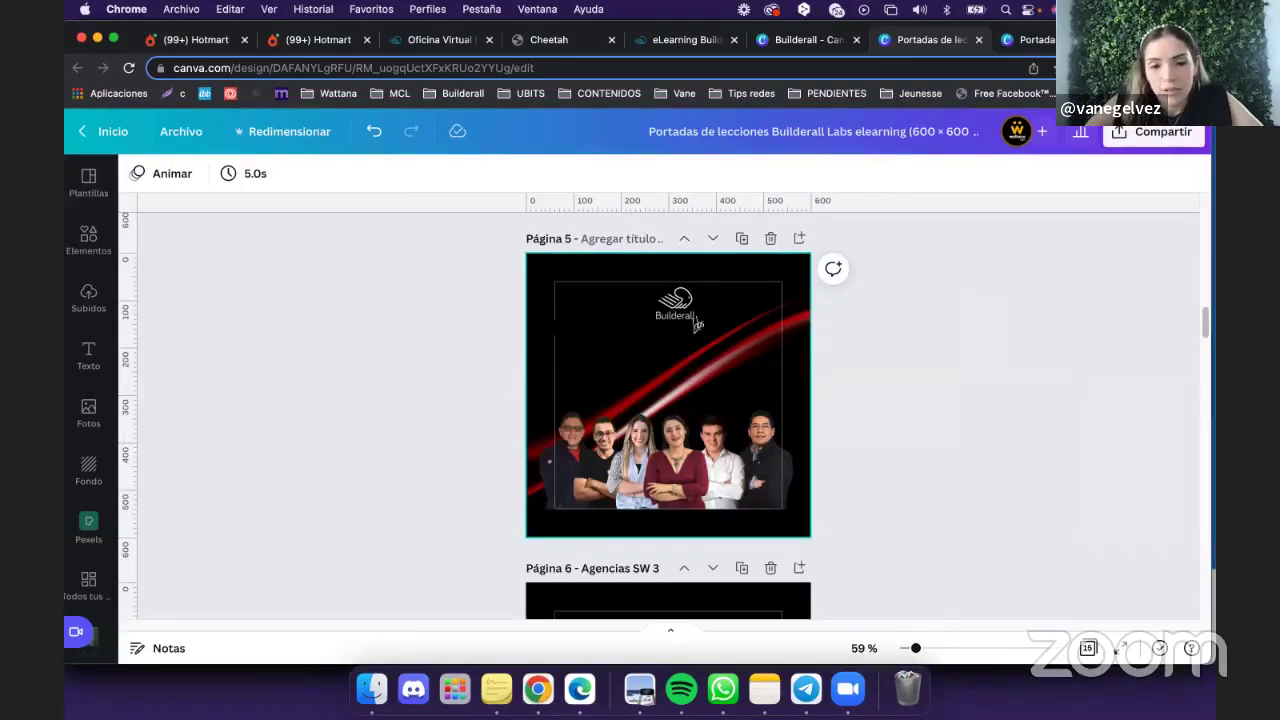
pyautogui.click(668, 395)
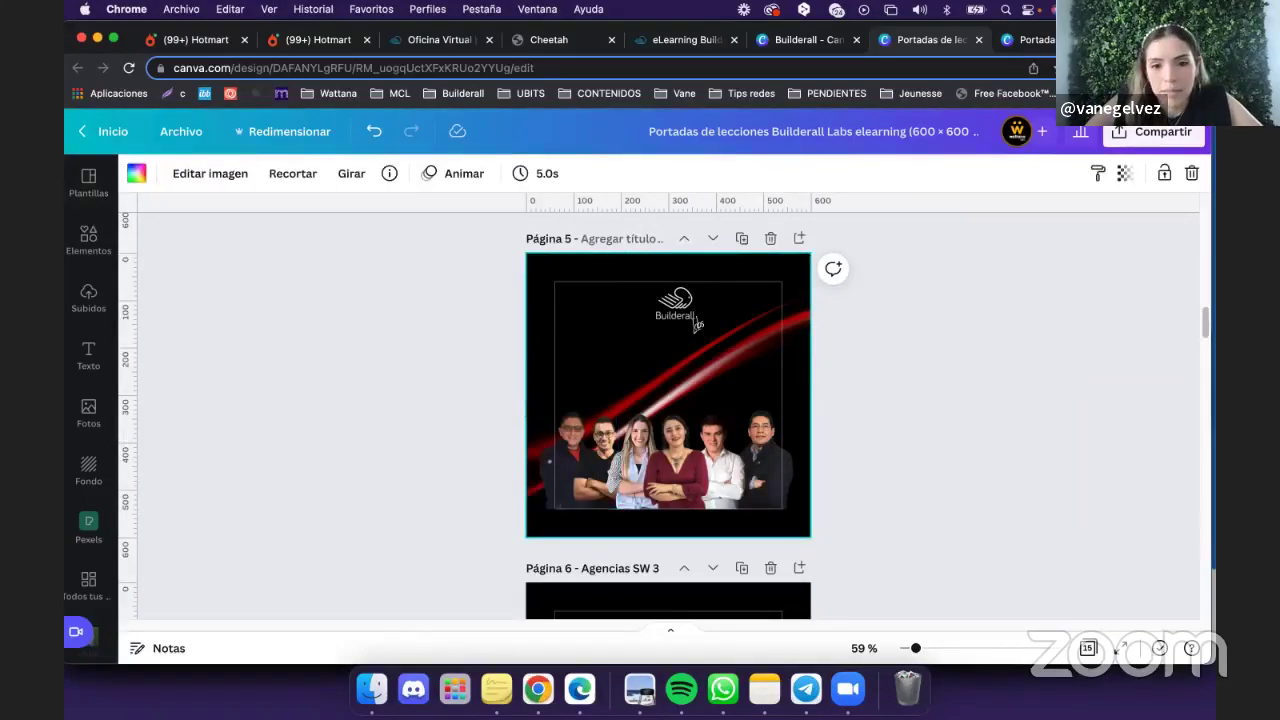
pyautogui.moveTo(522, 404); pyautogui.dragTo(806, 512)
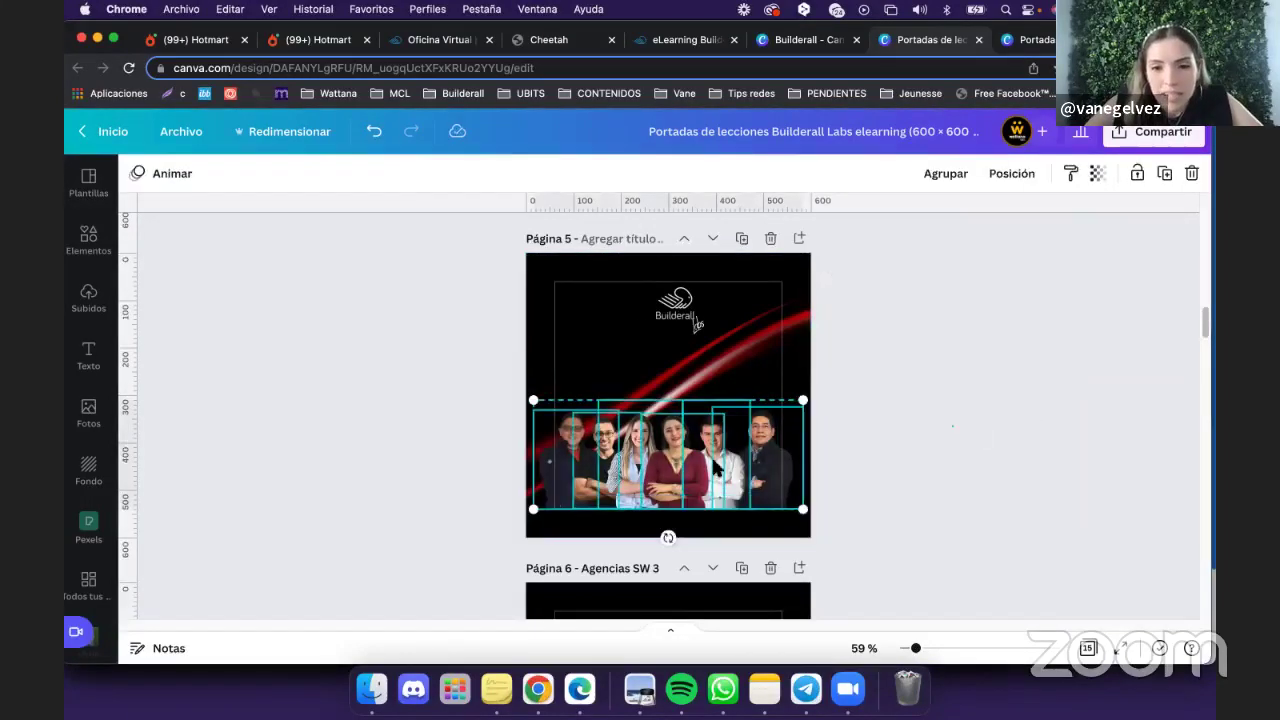
pyautogui.press('Escape')
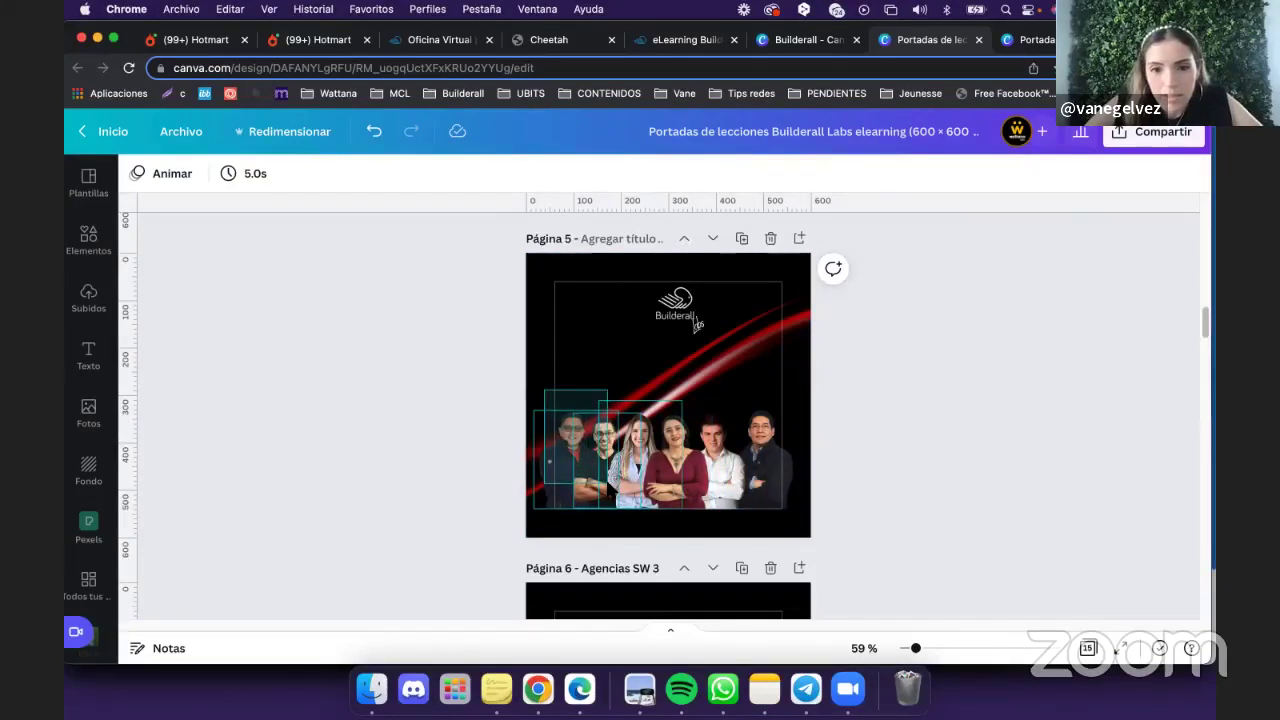
pyautogui.moveTo(600, 450); pyautogui.dragTo(617, 406)
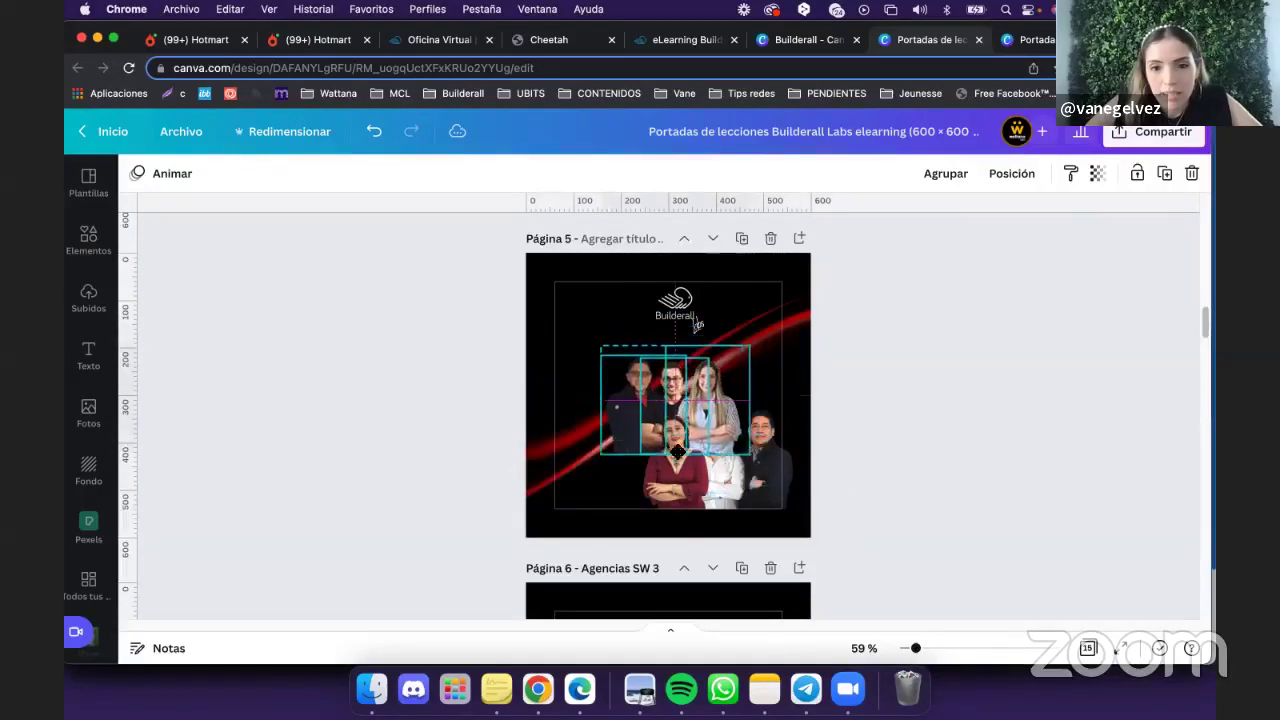
pyautogui.moveTo(752, 459); pyautogui.dragTo(782, 479)
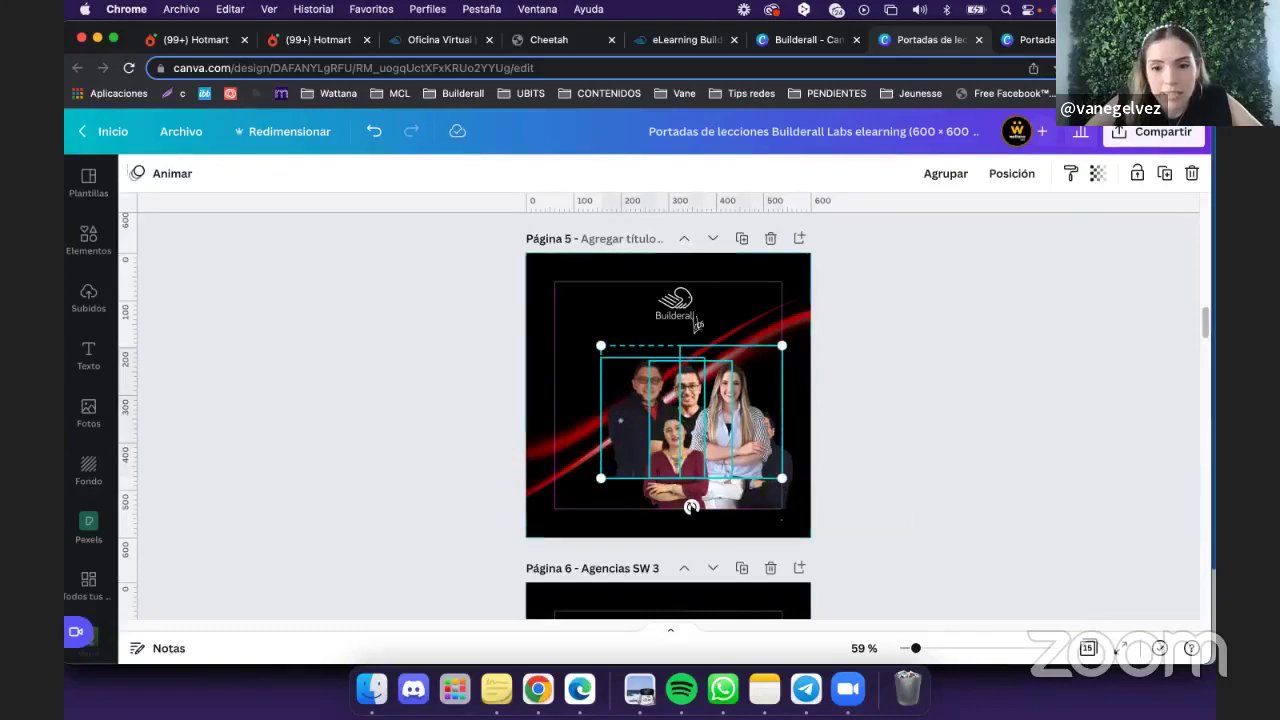
# Move the lower people group left, bring it to the front, and enlarge it toward the bottom
pyautogui.click(682, 495)
pyautogui.moveTo(684, 504); pyautogui.dragTo(644, 507)
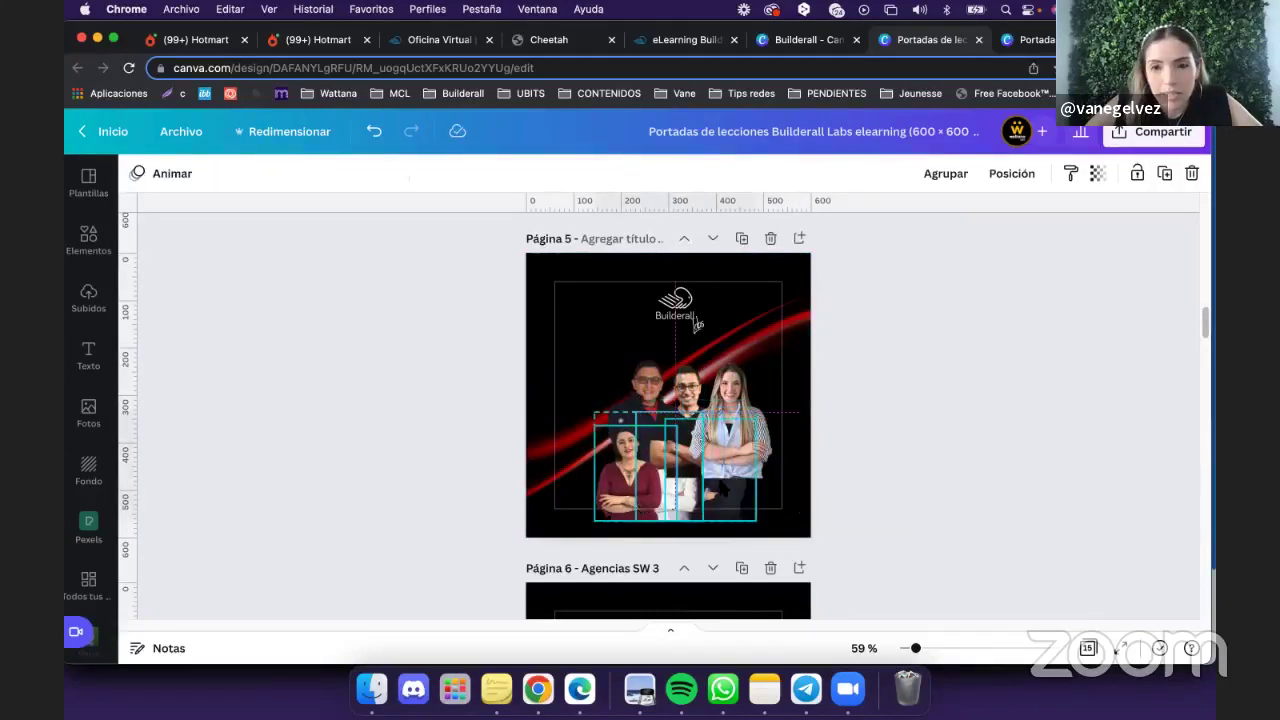
pyautogui.click(1012, 173)
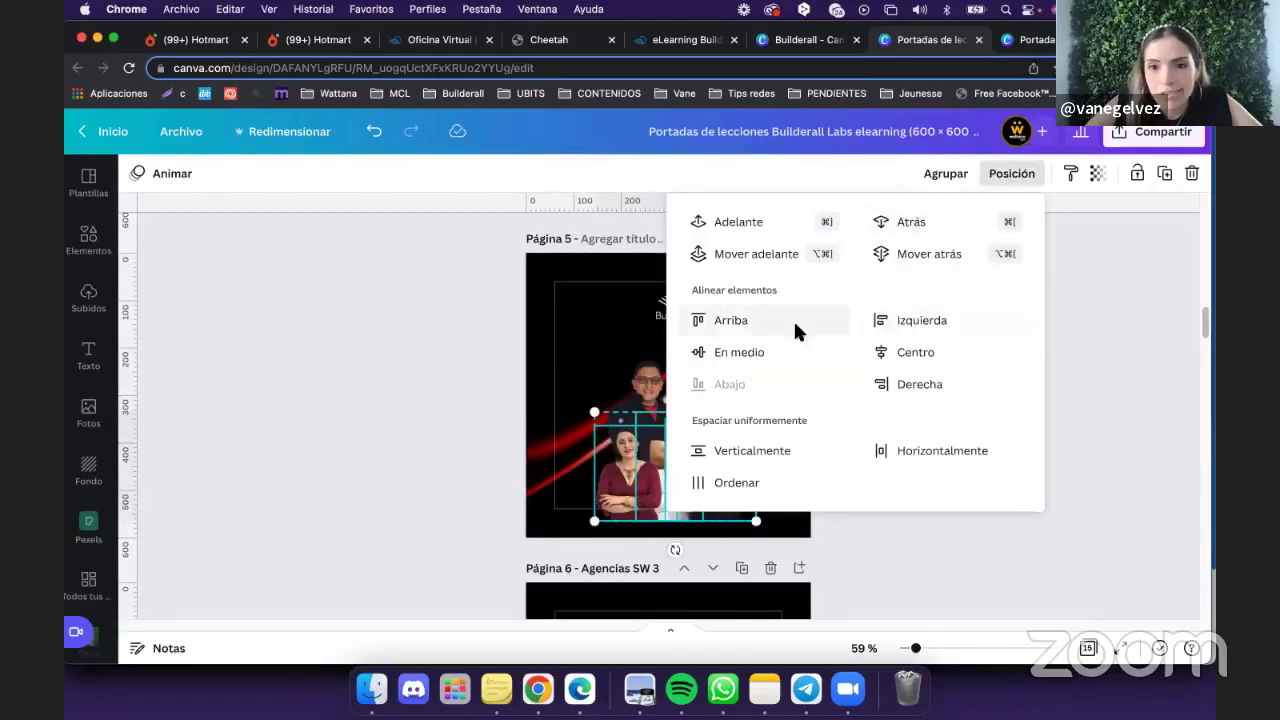
pyautogui.click(746, 254)
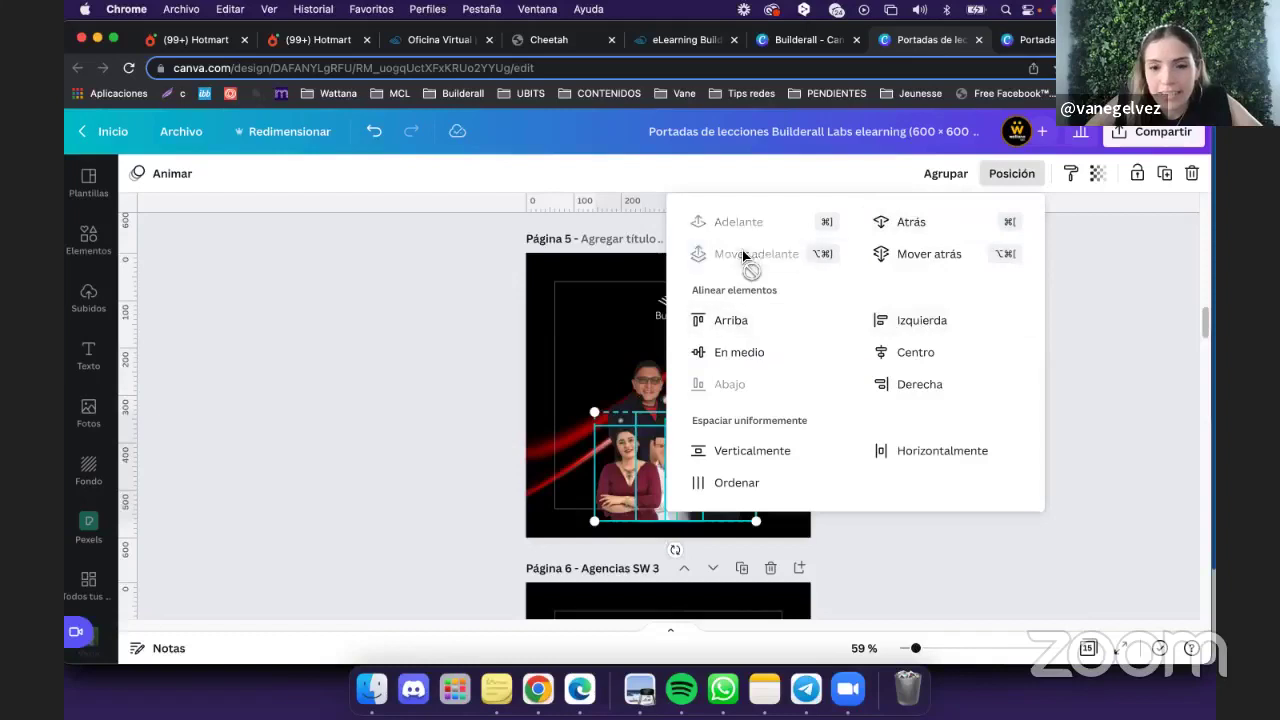
pyautogui.click(1011, 174)
pyautogui.moveTo(756, 520); pyautogui.dragTo(801, 550)
pyautogui.moveTo(735, 467); pyautogui.dragTo(721, 463)
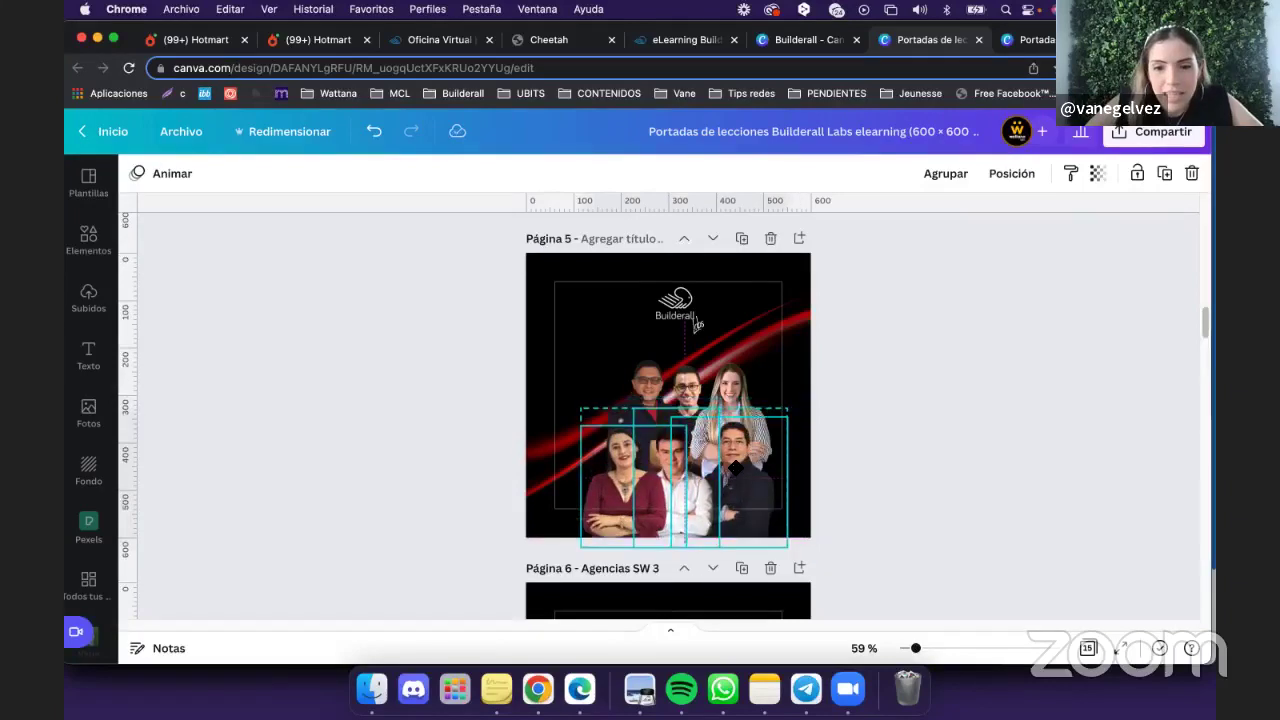
pyautogui.click(893, 424)
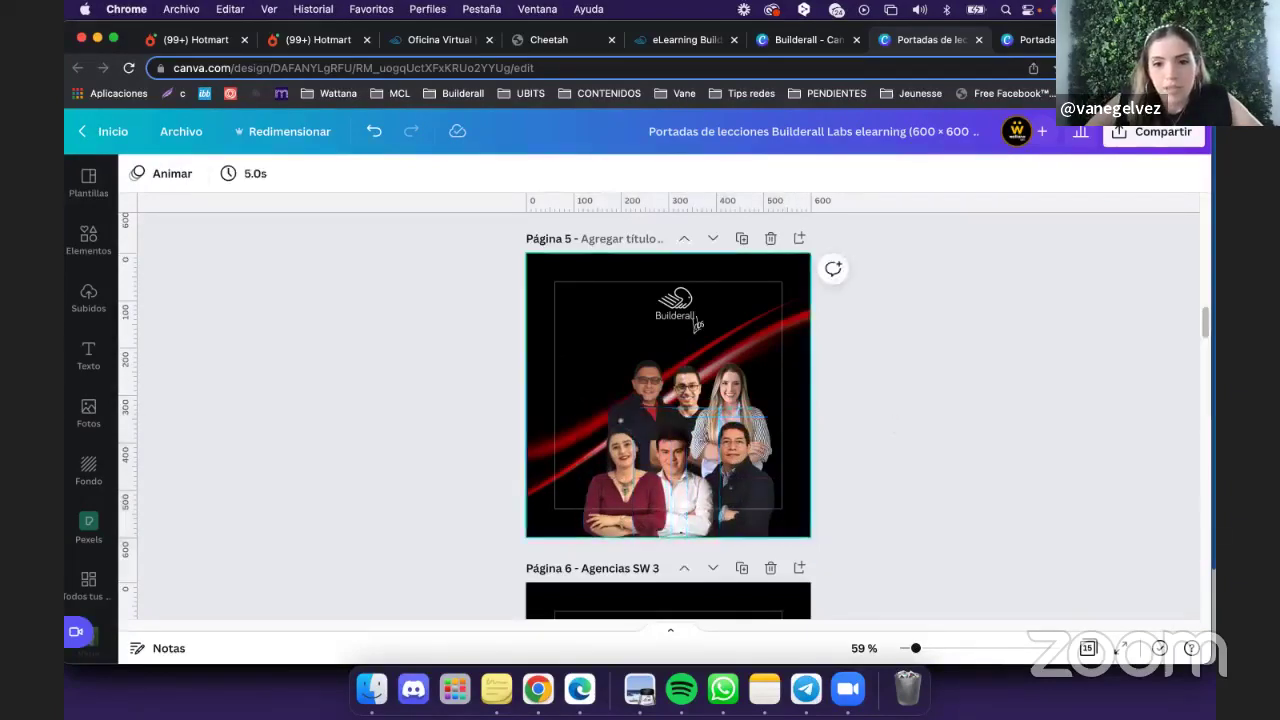
# Shift the top row of people left, enlarge the group further and nudge it down
pyautogui.click(621, 420)
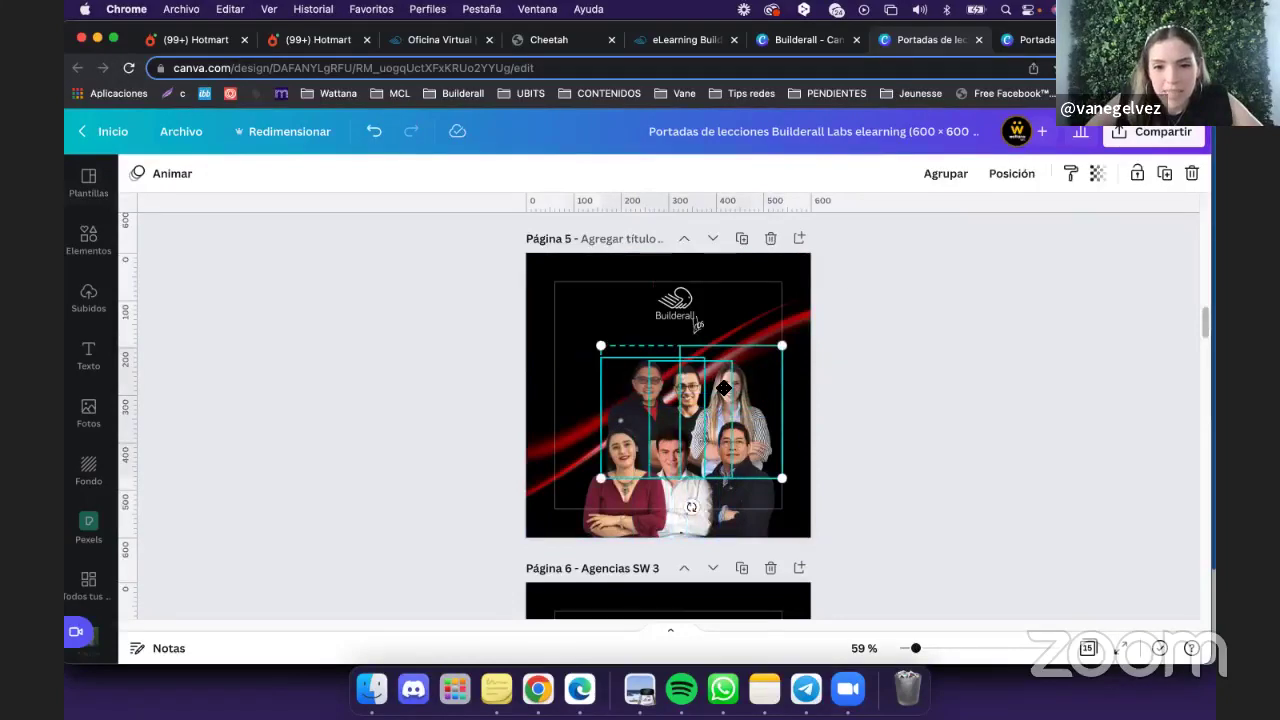
pyautogui.moveTo(621, 420); pyautogui.dragTo(591, 425)
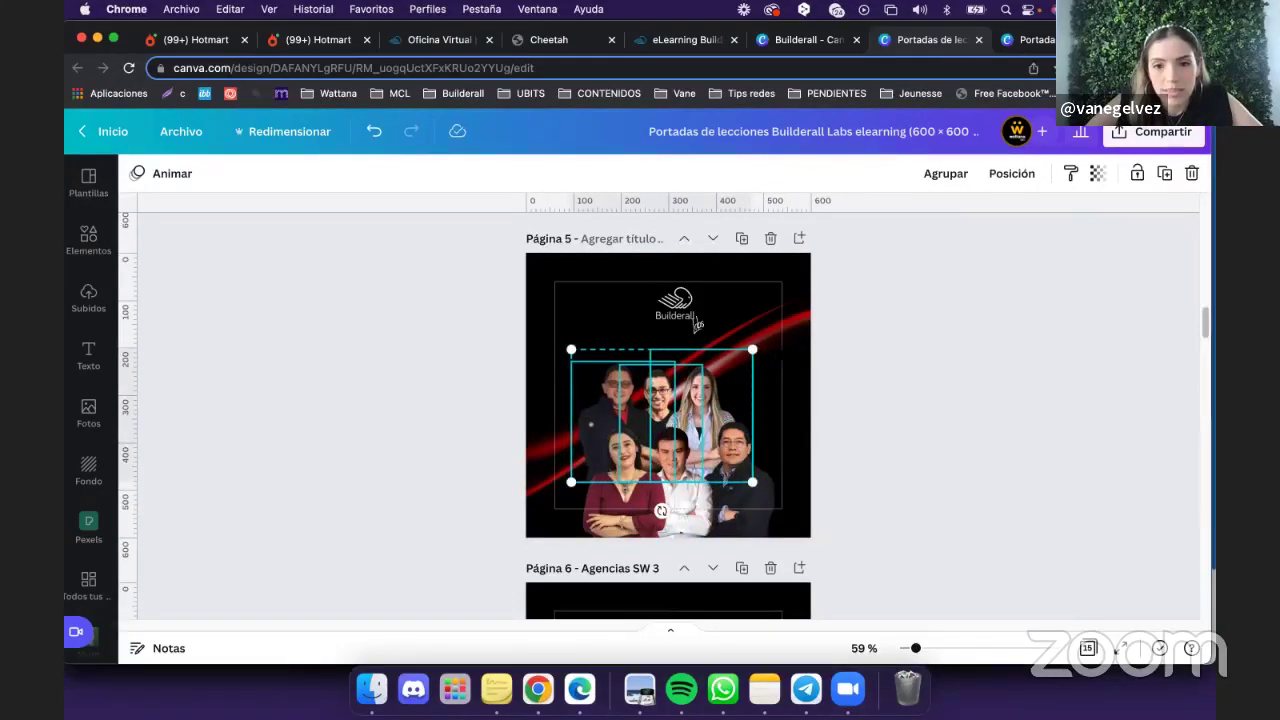
pyautogui.moveTo(752, 349); pyautogui.dragTo(782, 326)
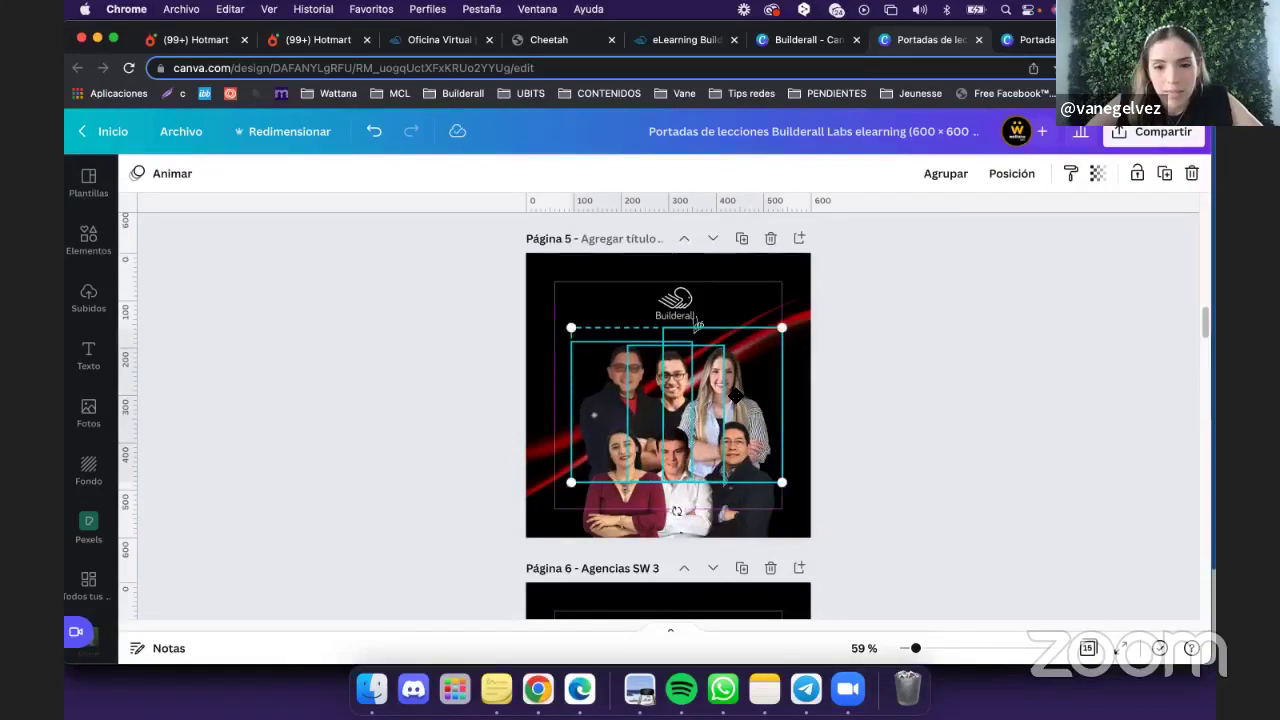
pyautogui.moveTo(735, 385); pyautogui.dragTo(735, 398)
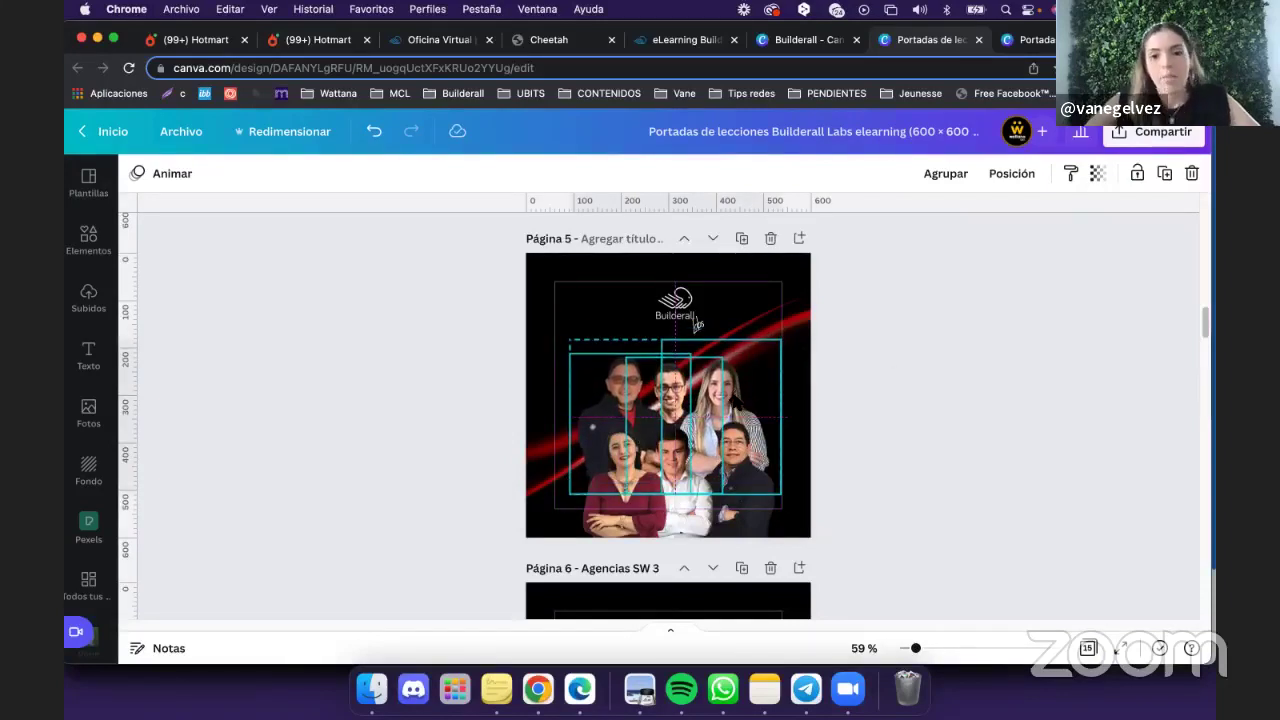
pyautogui.click(899, 331)
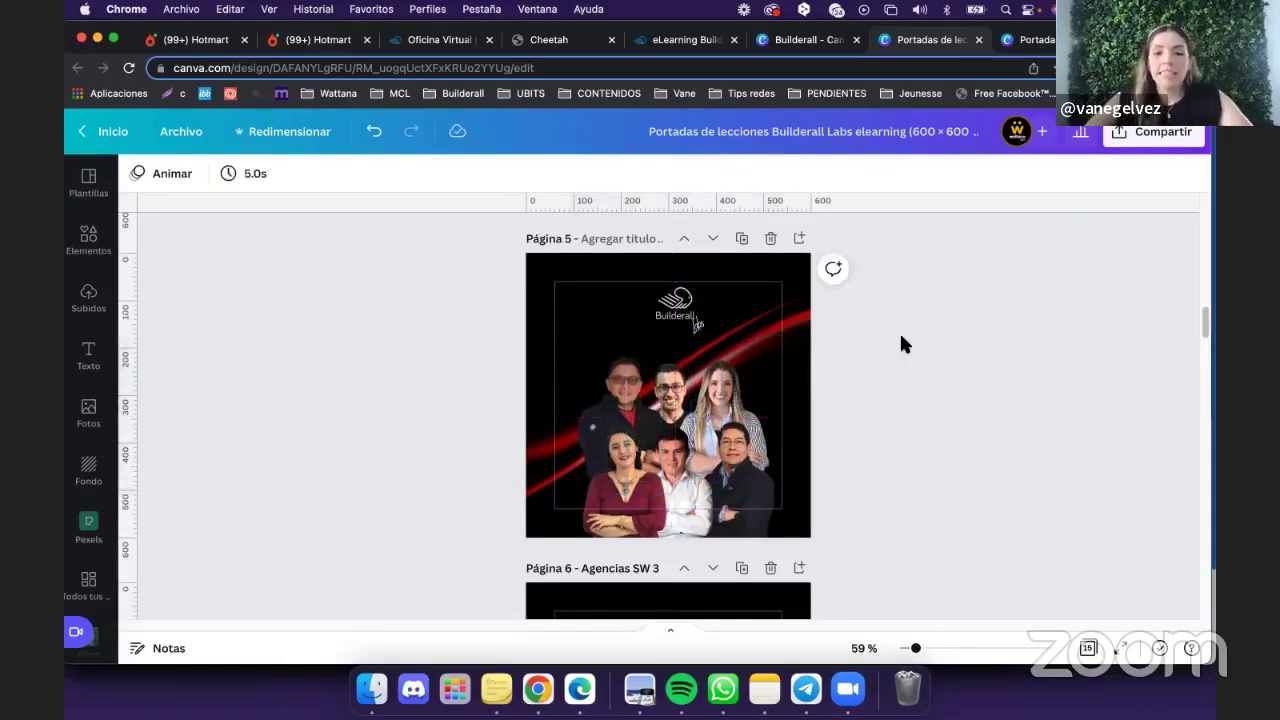
# Open the 600 × 600 px PNG download settings and uncheck all pages in the page list
pyautogui.click(1165, 140)
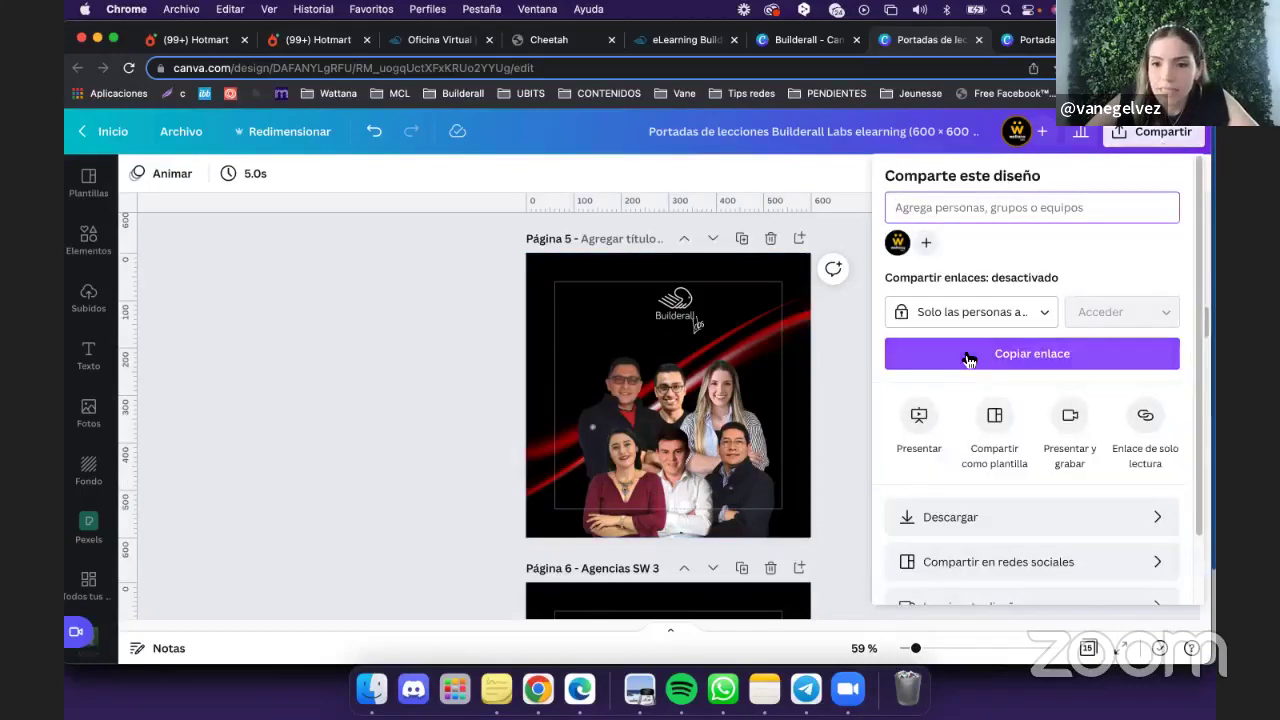
pyautogui.click(958, 518)
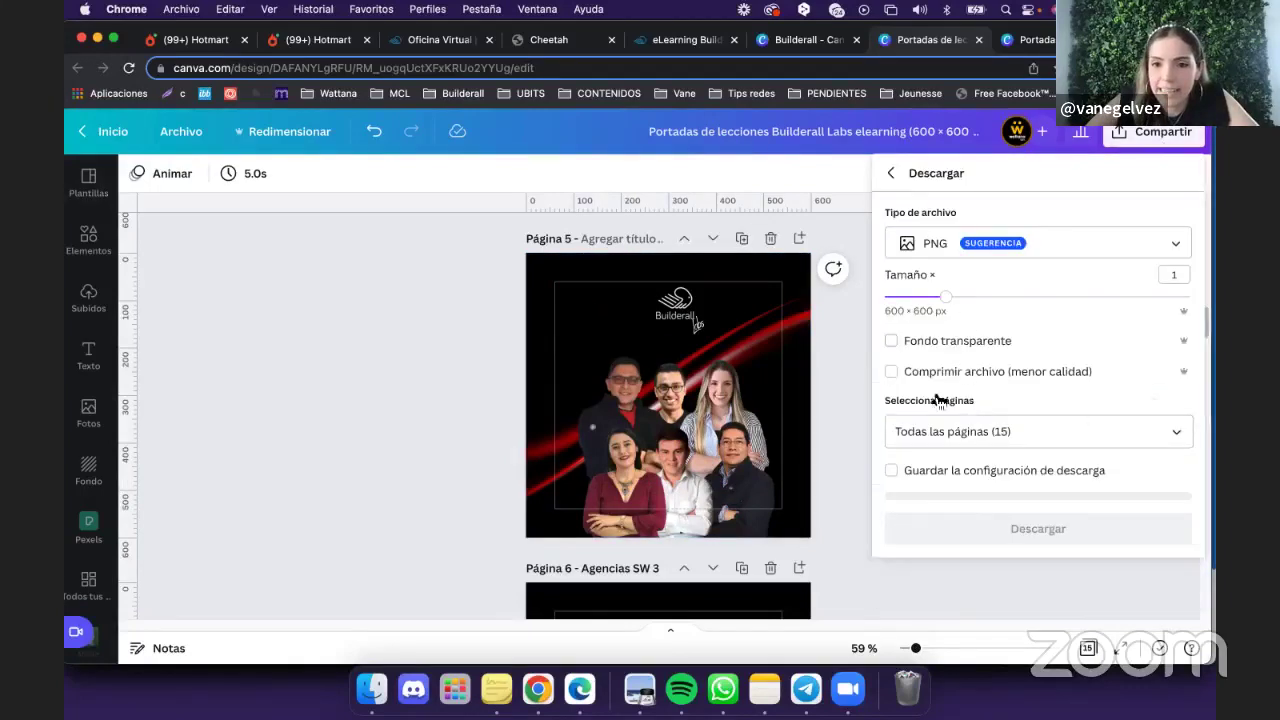
pyautogui.click(960, 418)
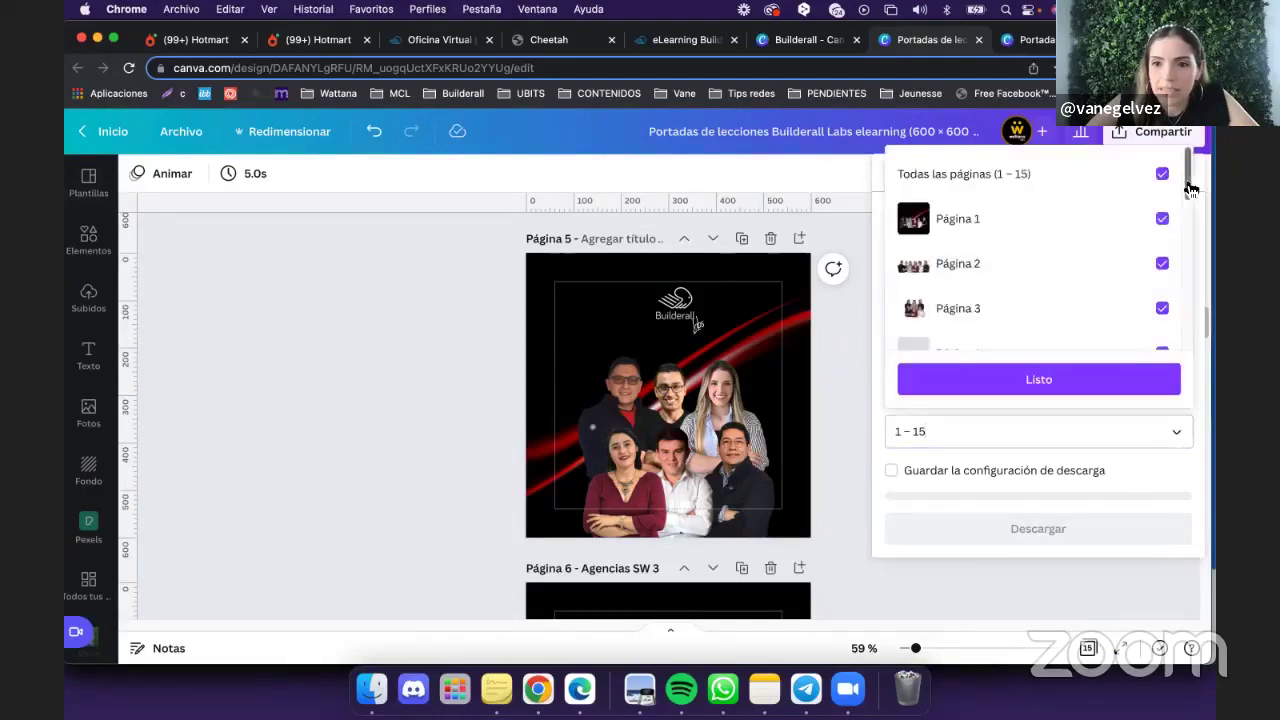
pyautogui.click(1150, 172)
pyautogui.scroll(-1, 1065, 261)
pyautogui.scroll(-2, 1065, 261)
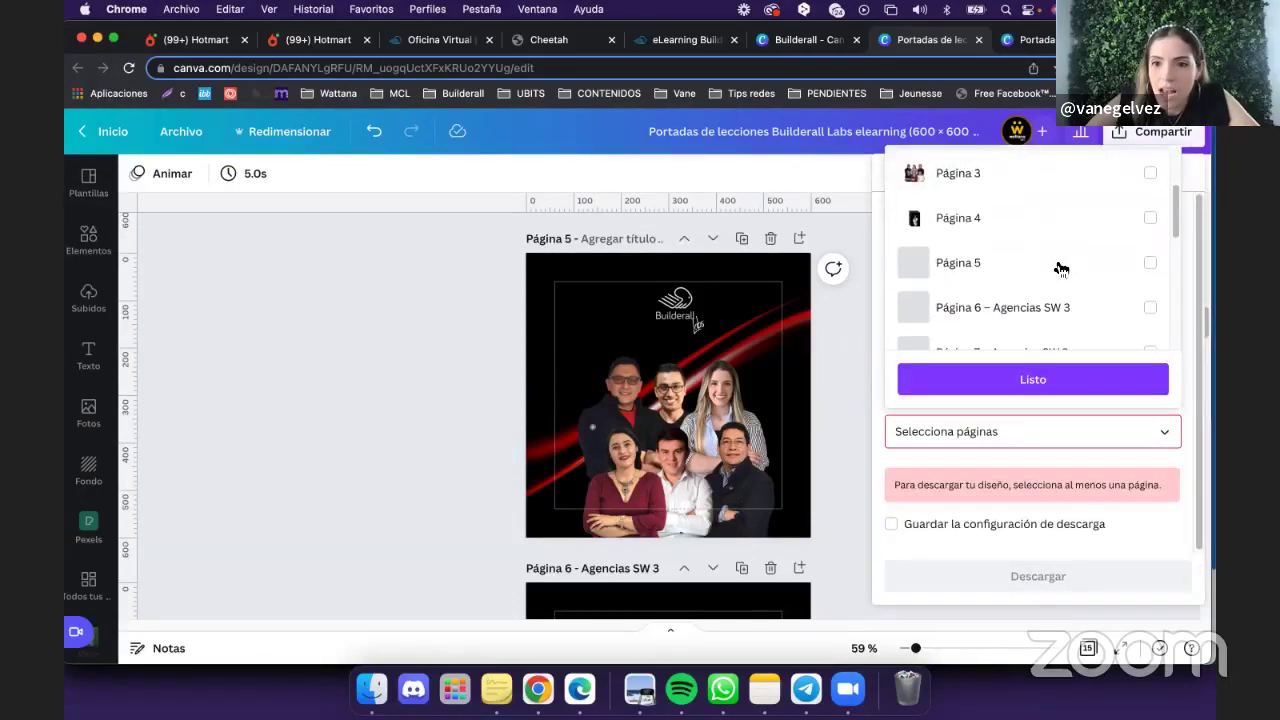
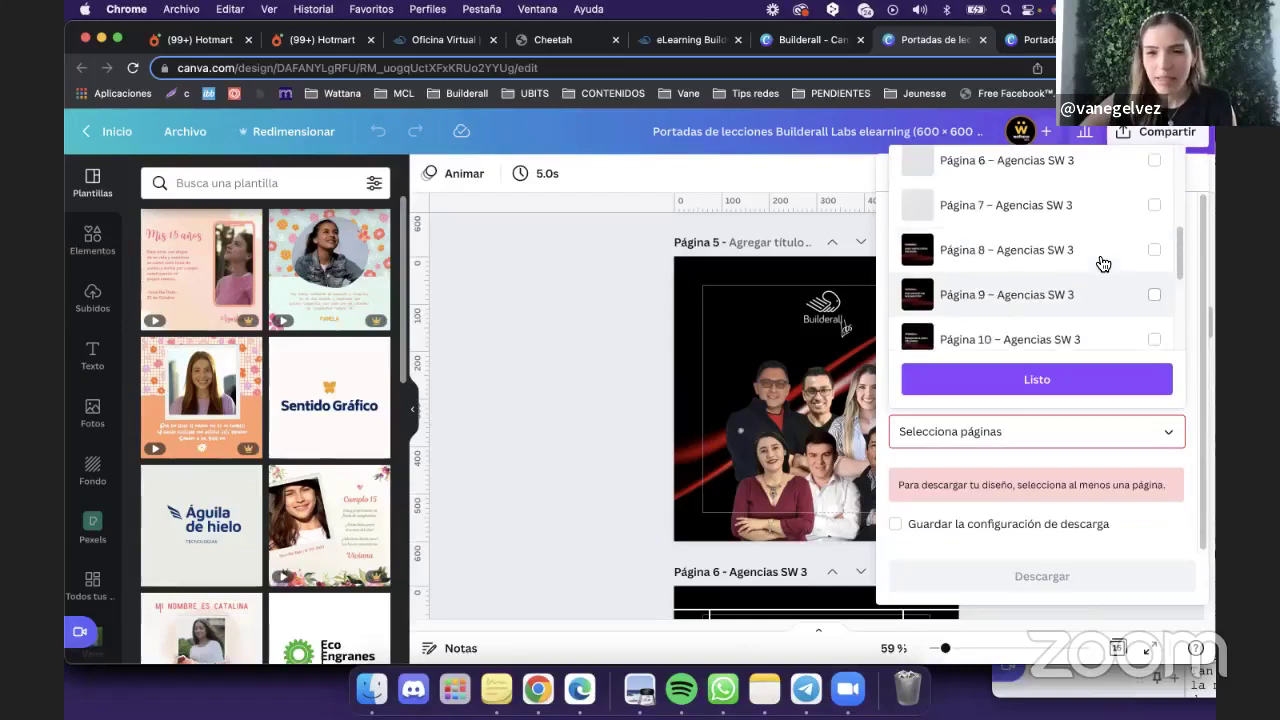
# Export only page 5 of the lesson covers as a 600×600 PNG, then return to Hotmart
pyautogui.click(1155, 188)
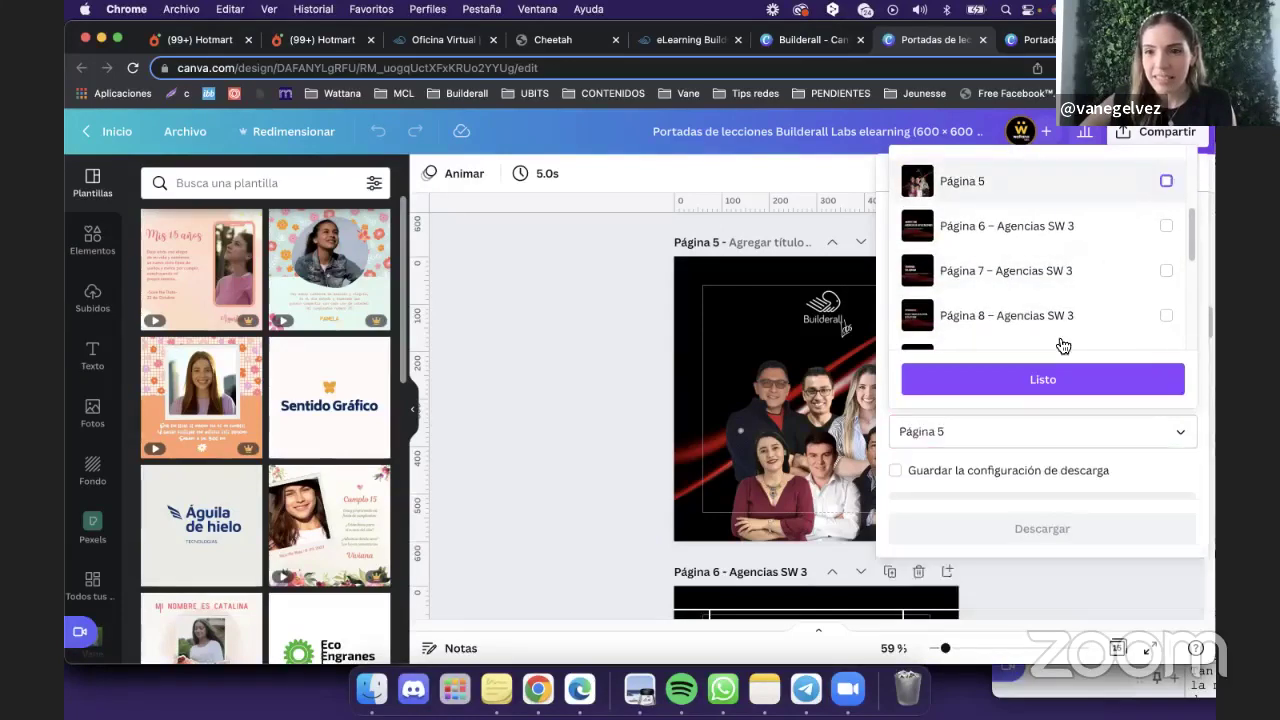
pyautogui.click(1052, 380)
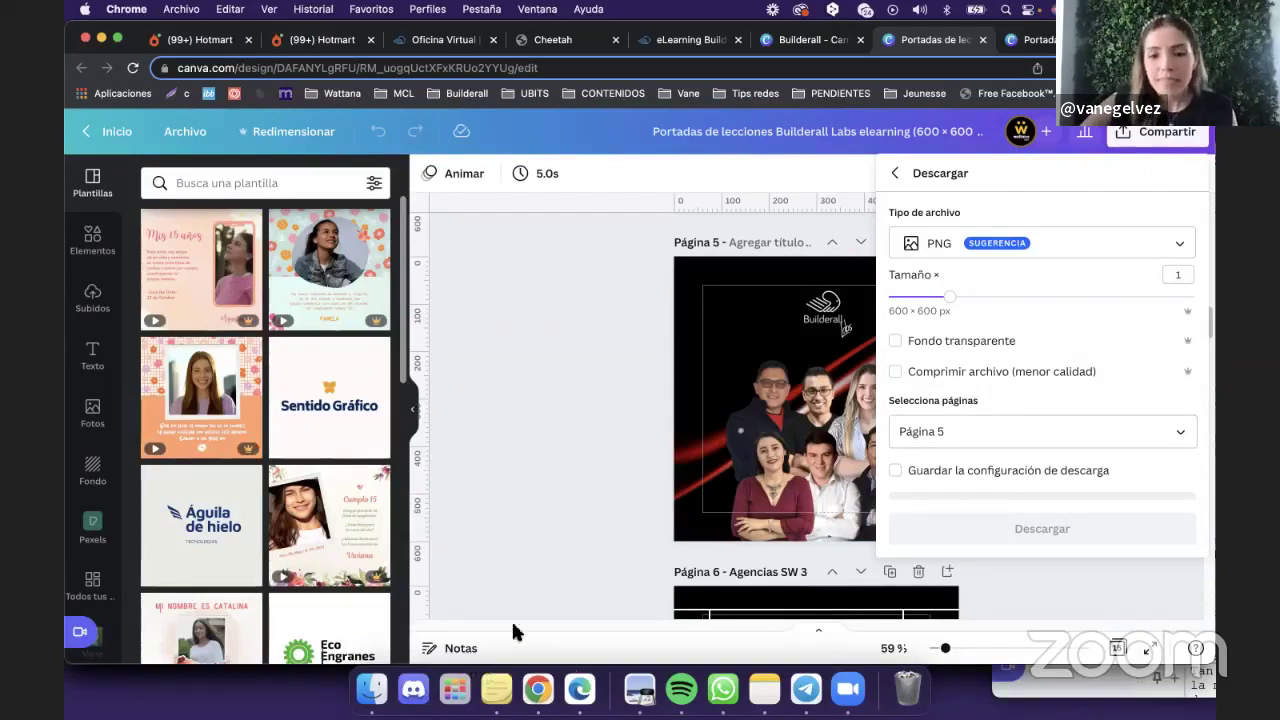
pyautogui.click(1040, 527)
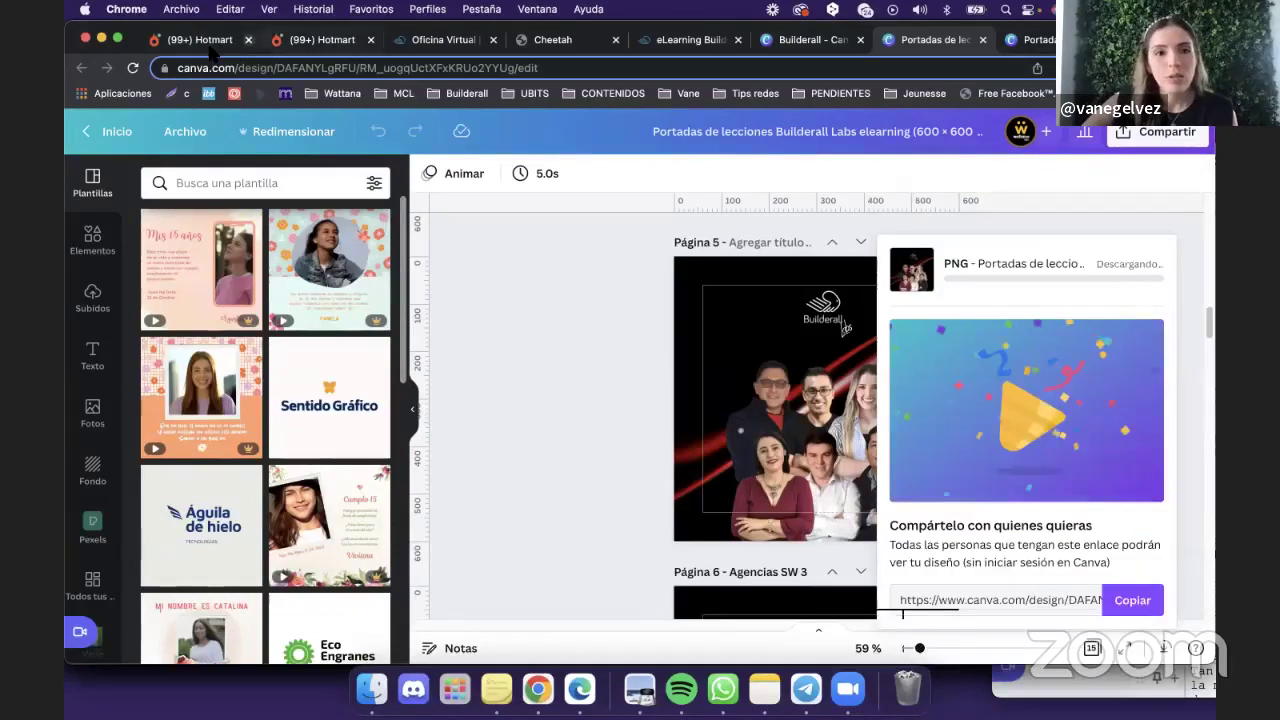
pyautogui.press('super+1')
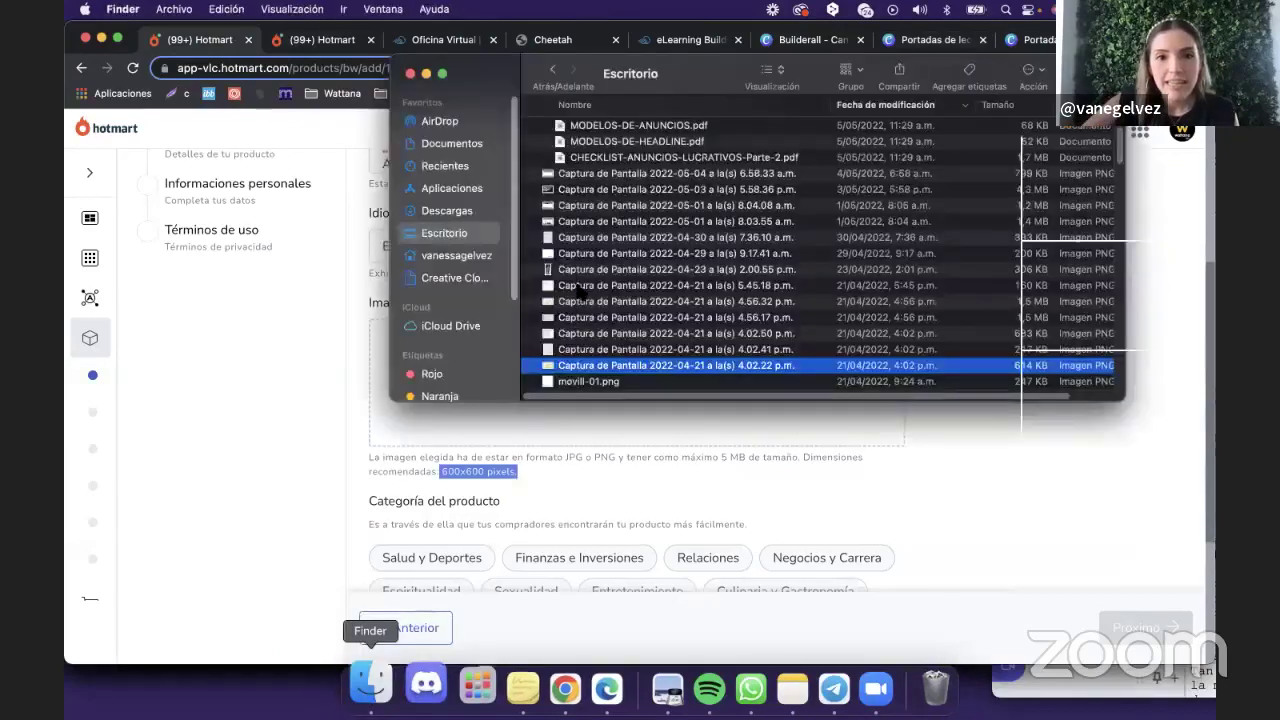
# Check Finder's Descargas folder for the cover PNG, then return to the 'Portadas de lecciones' Canva design
pyautogui.scroll(2, 549, 118)
pyautogui.click(548, 128)
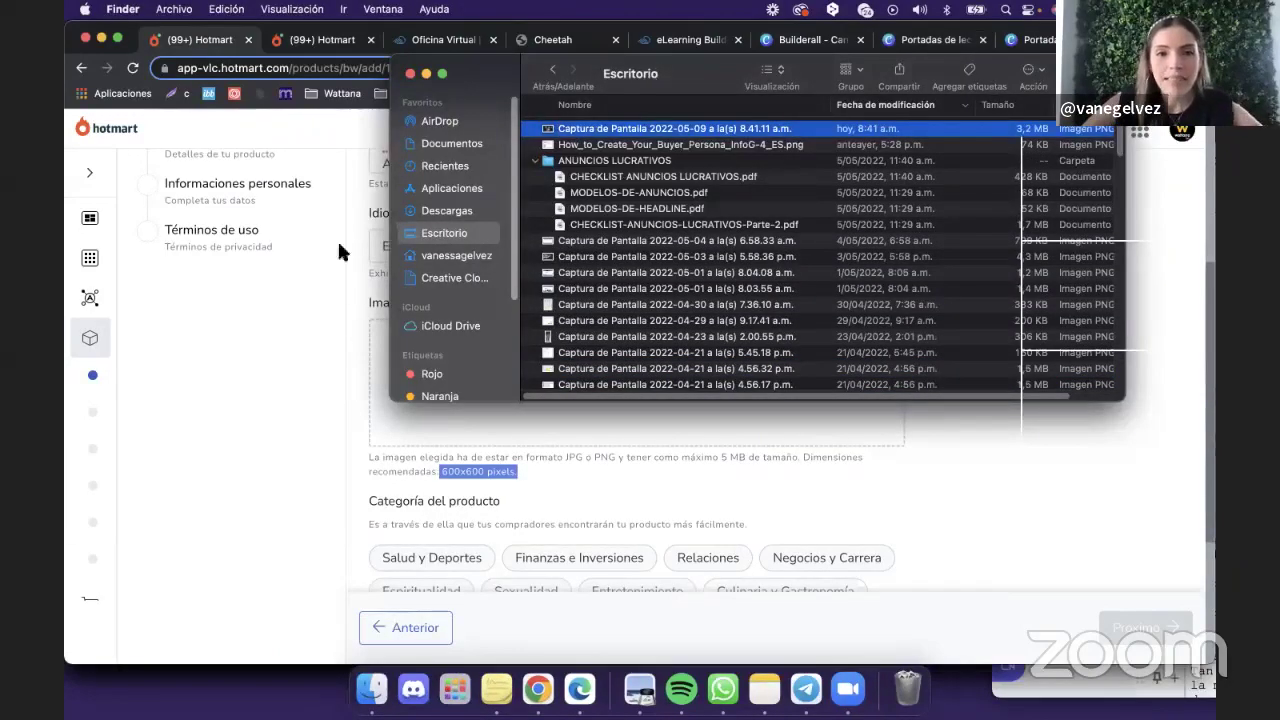
pyautogui.click(443, 212)
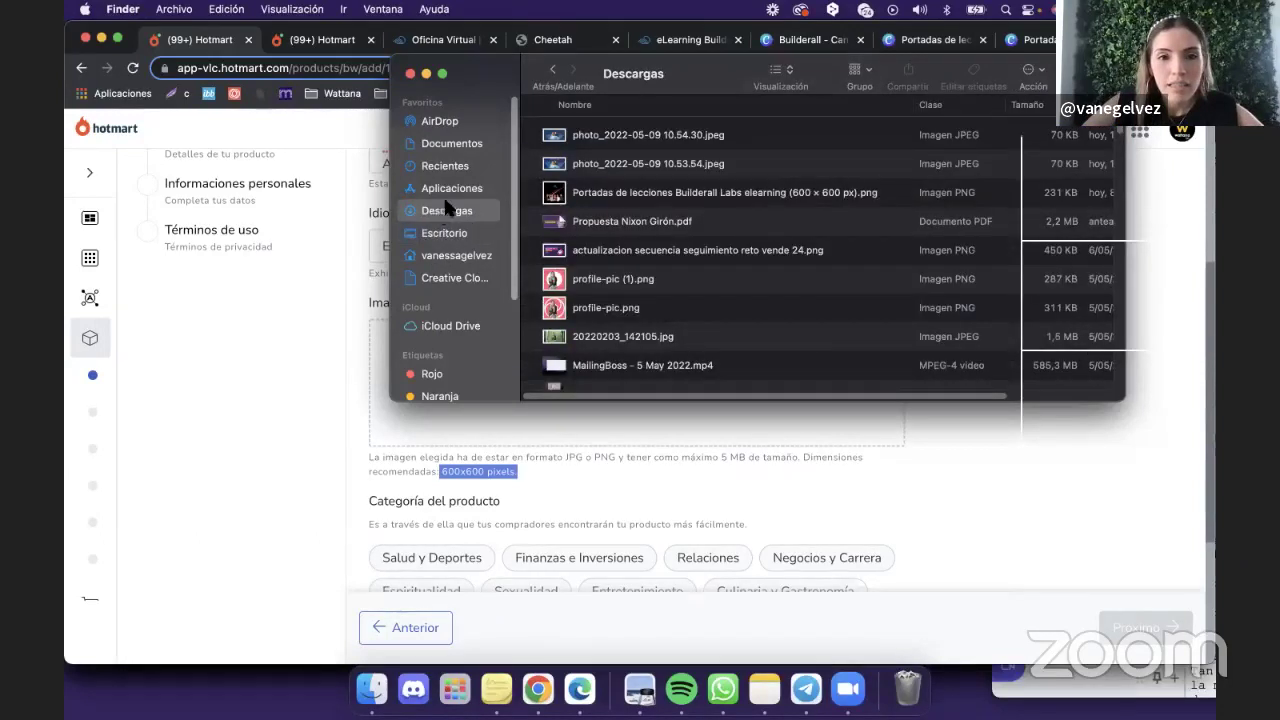
pyautogui.click(390, 432)
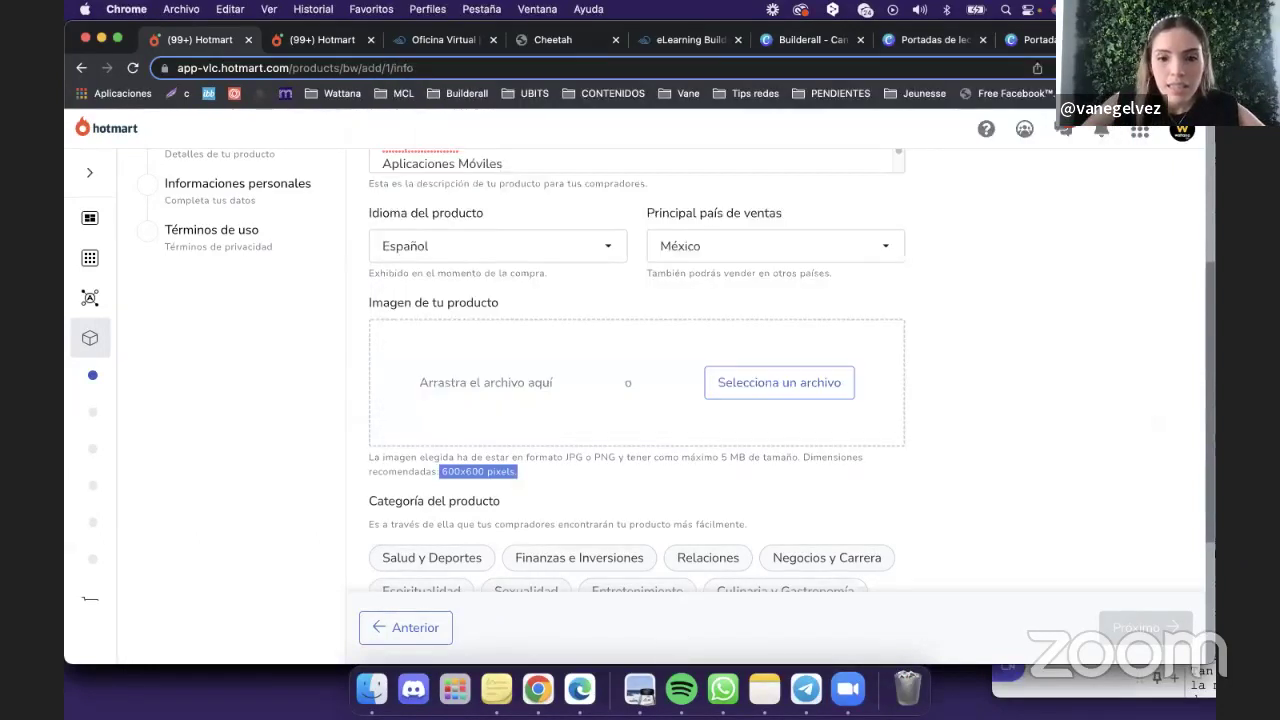
pyautogui.click(910, 40)
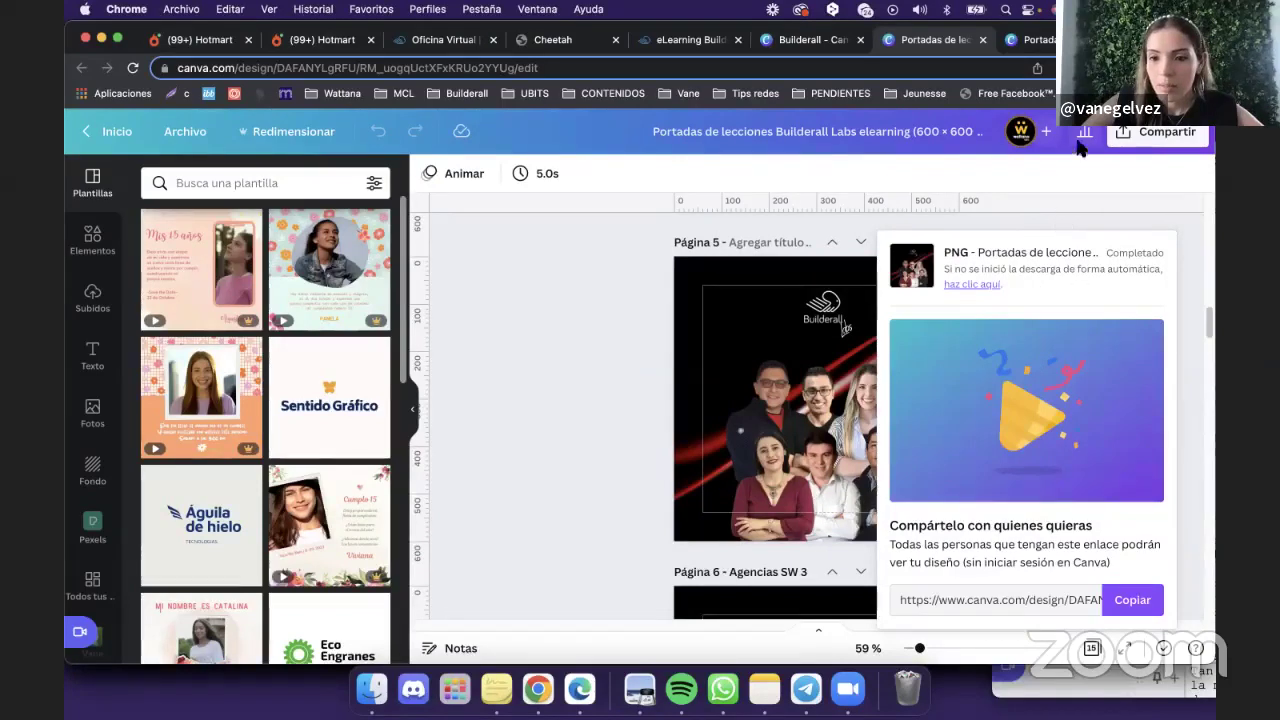
# Re-download page 5 alone as a PNG, unchecking all other pages, and go back to the Hotmart form
pyautogui.click(1155, 140)
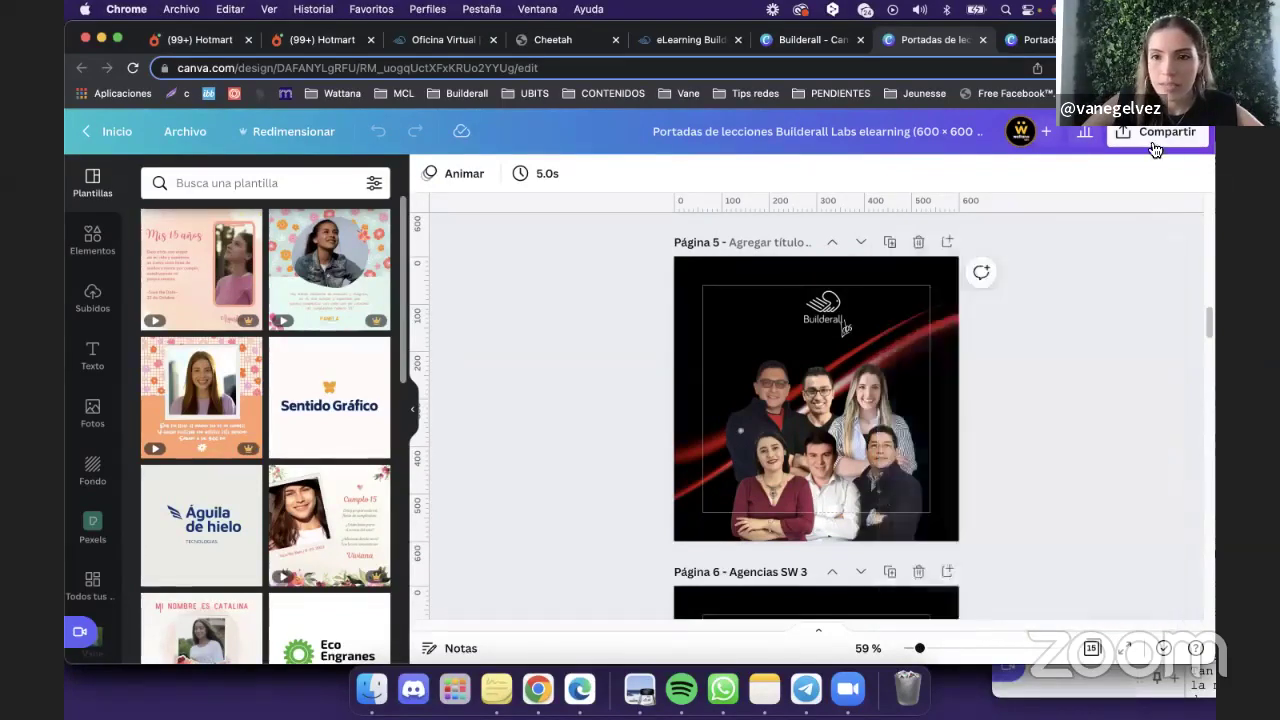
pyautogui.click(1155, 140)
pyautogui.click(958, 520)
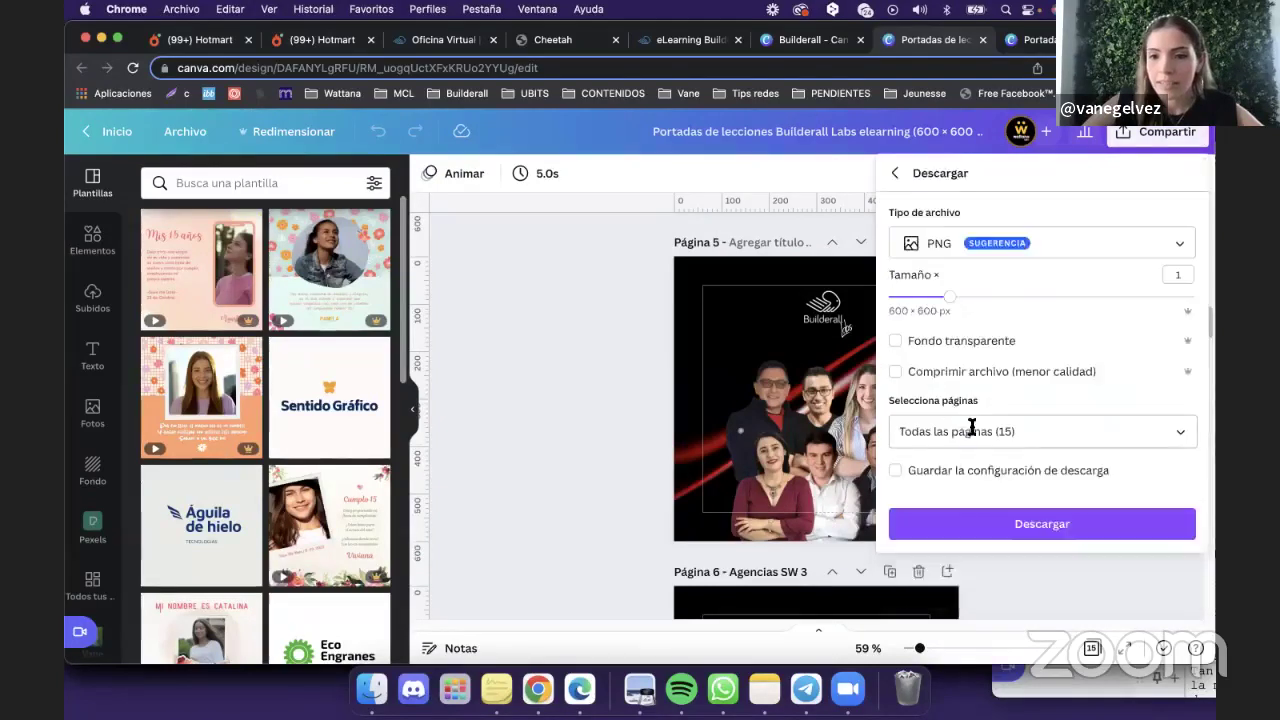
pyautogui.click(971, 428)
pyautogui.click(1166, 174)
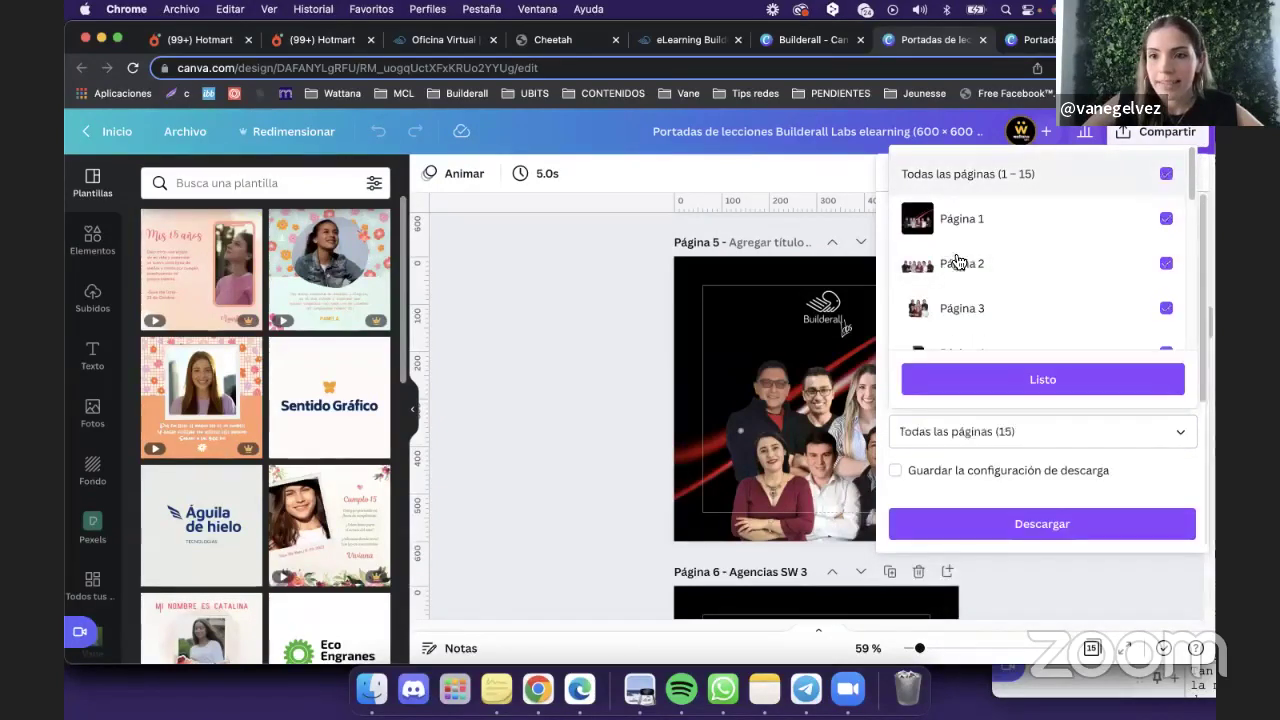
pyautogui.scroll(-5, 957, 254)
pyautogui.scroll(1, 980, 177)
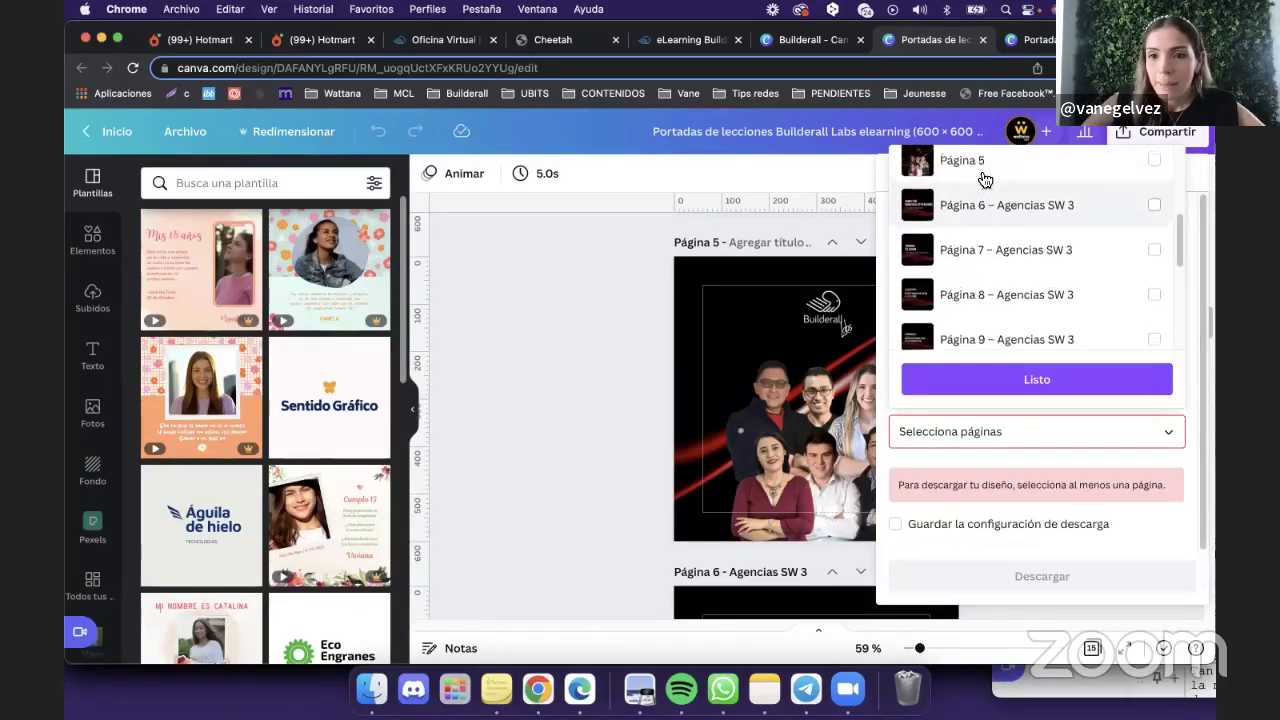
pyautogui.click(980, 170)
pyautogui.click(1046, 377)
pyautogui.click(1042, 532)
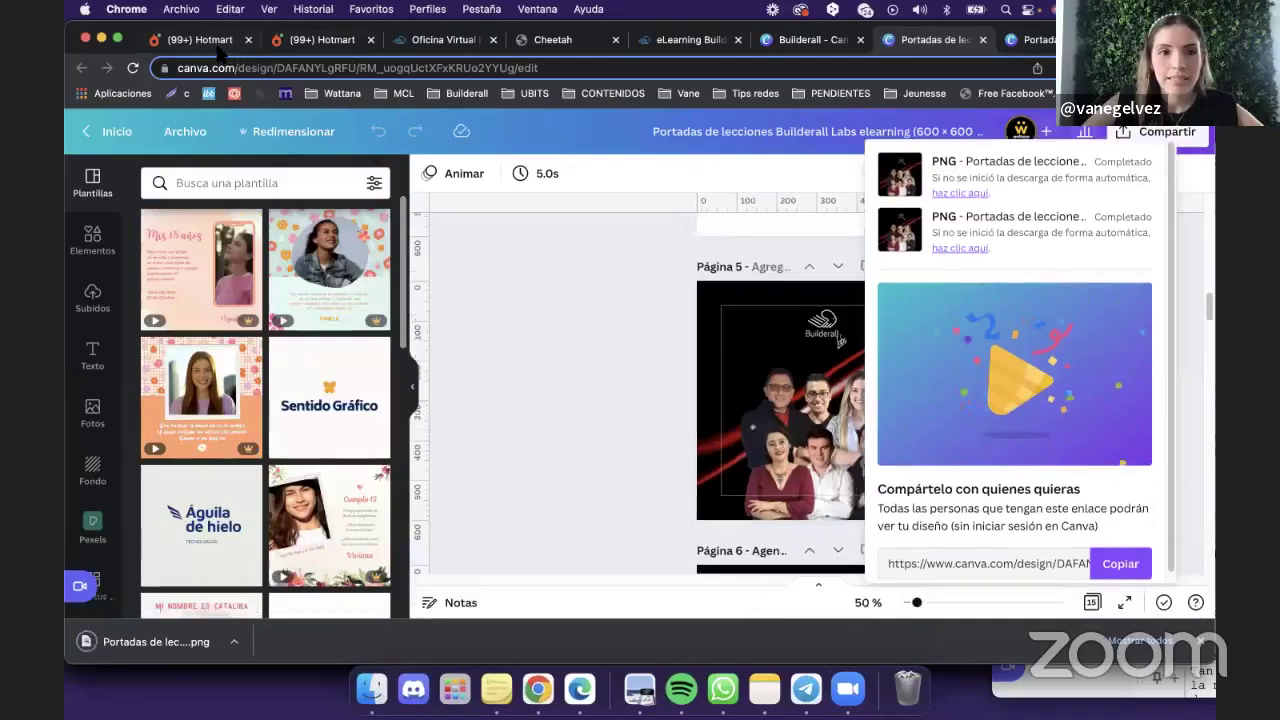
pyautogui.click(212, 42)
# Upload the cover PNG from Descargas as product image, pick Emprendimiento Digital, and continue to Precificación
pyautogui.click(372, 688)
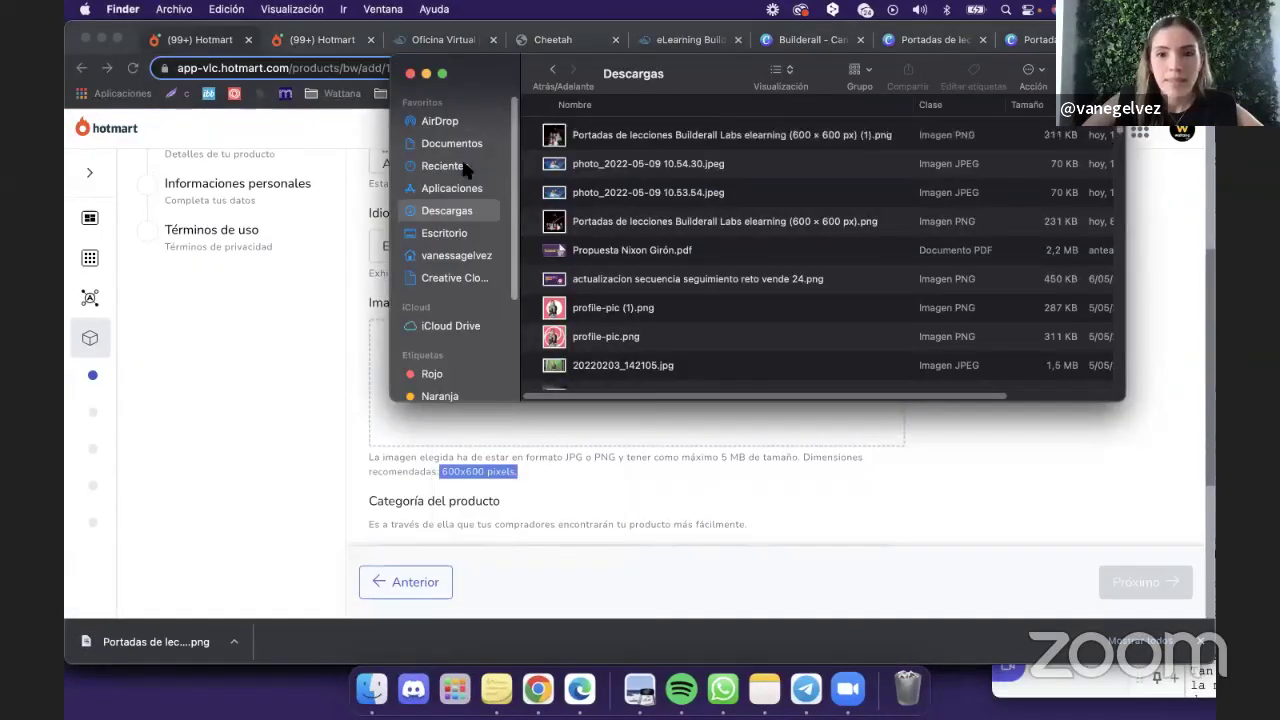
pyautogui.moveTo(608, 136); pyautogui.dragTo(448, 428)
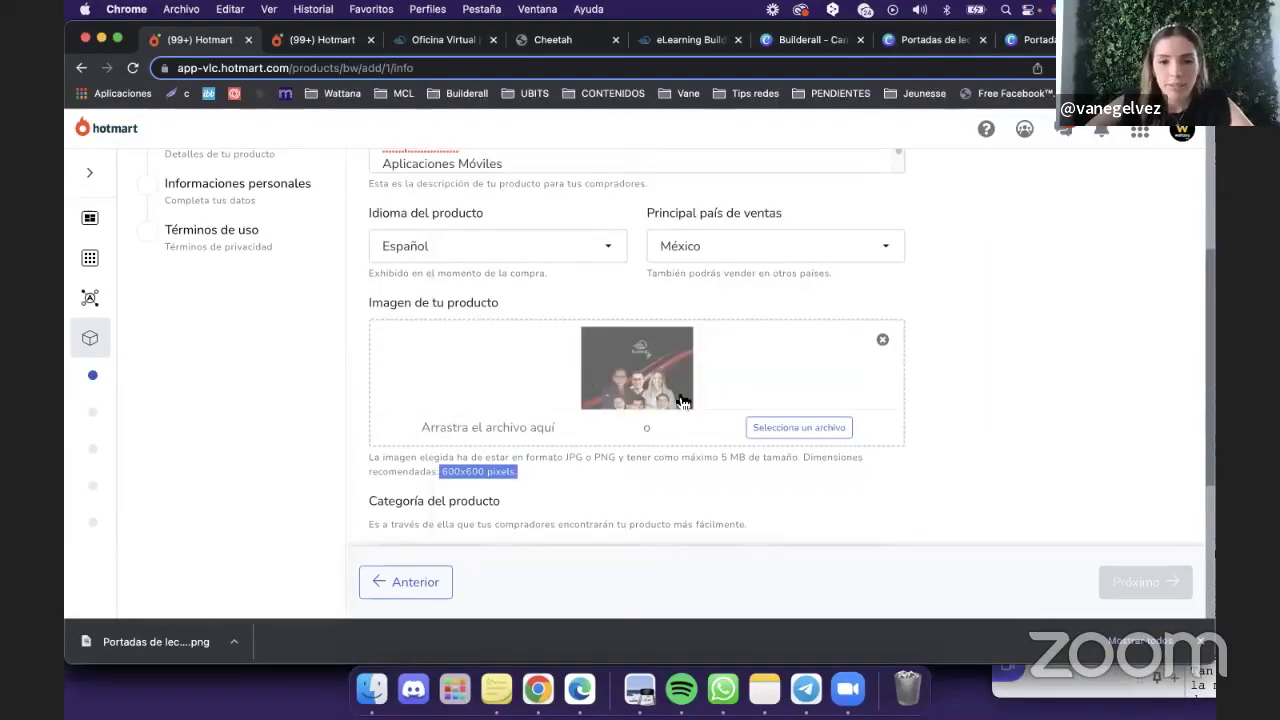
pyautogui.scroll(-3, 610, 316)
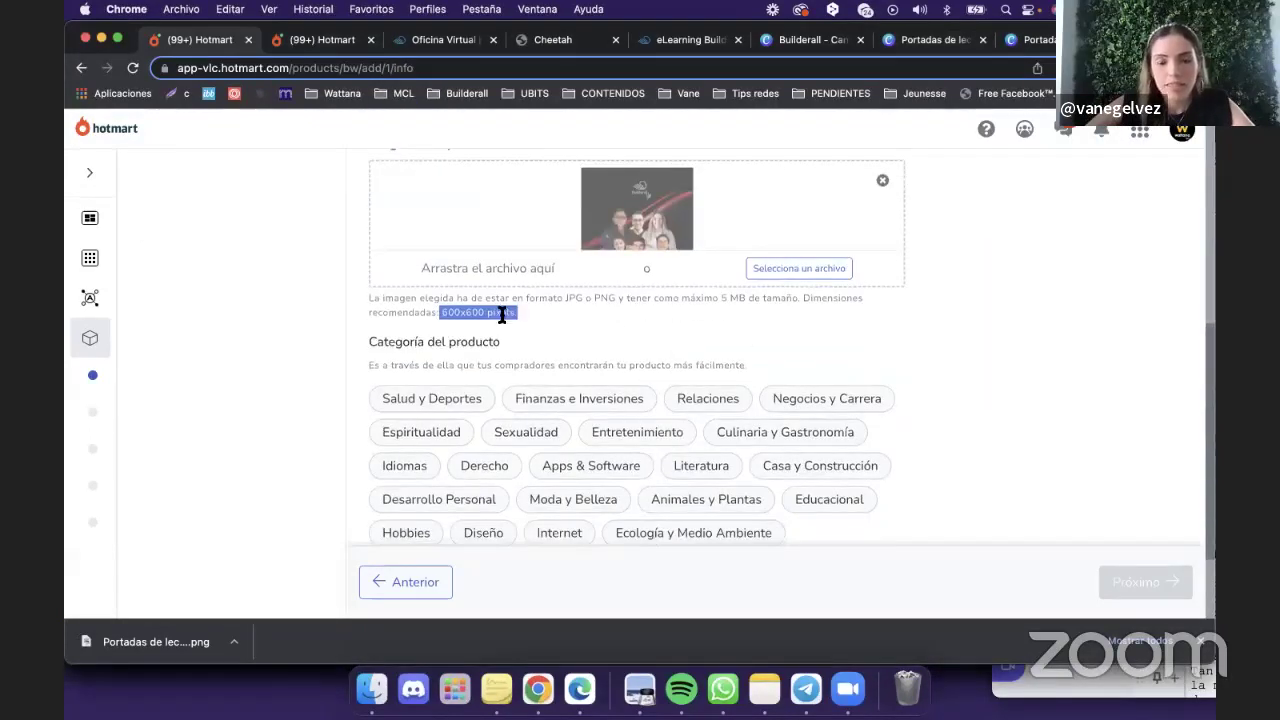
pyautogui.scroll(-2, 537, 316)
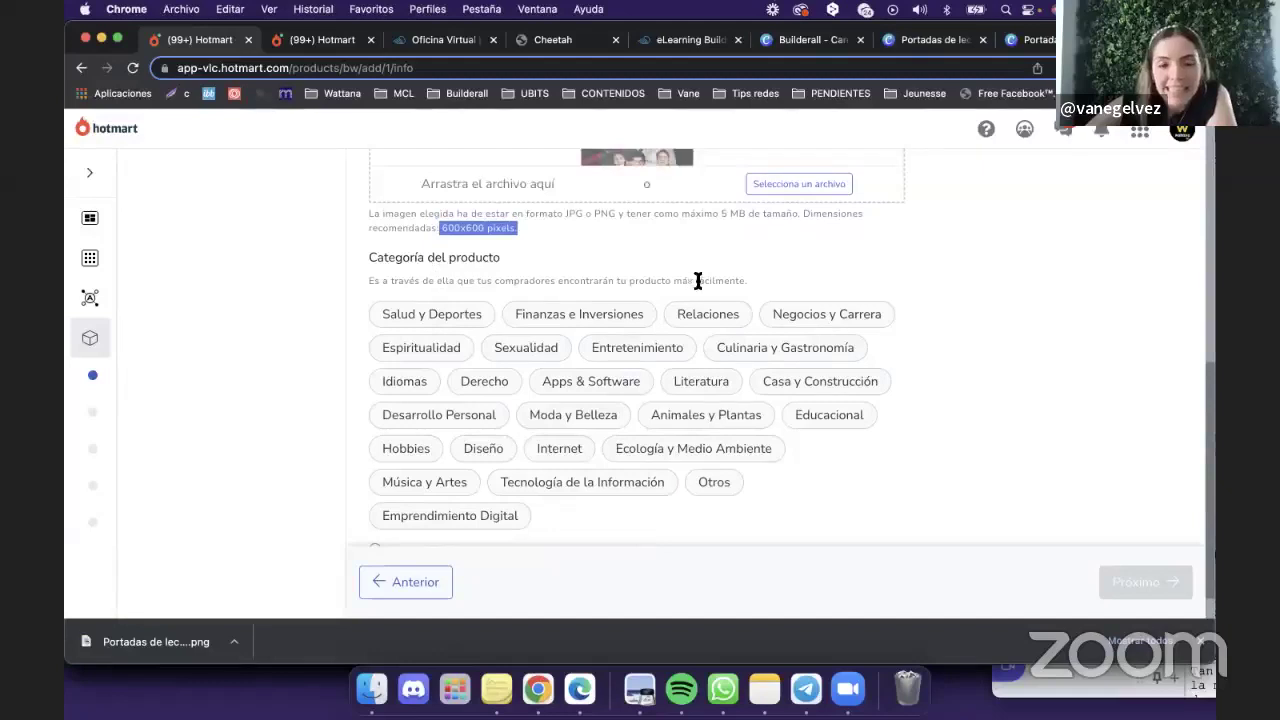
pyautogui.scroll(-1, 668, 352)
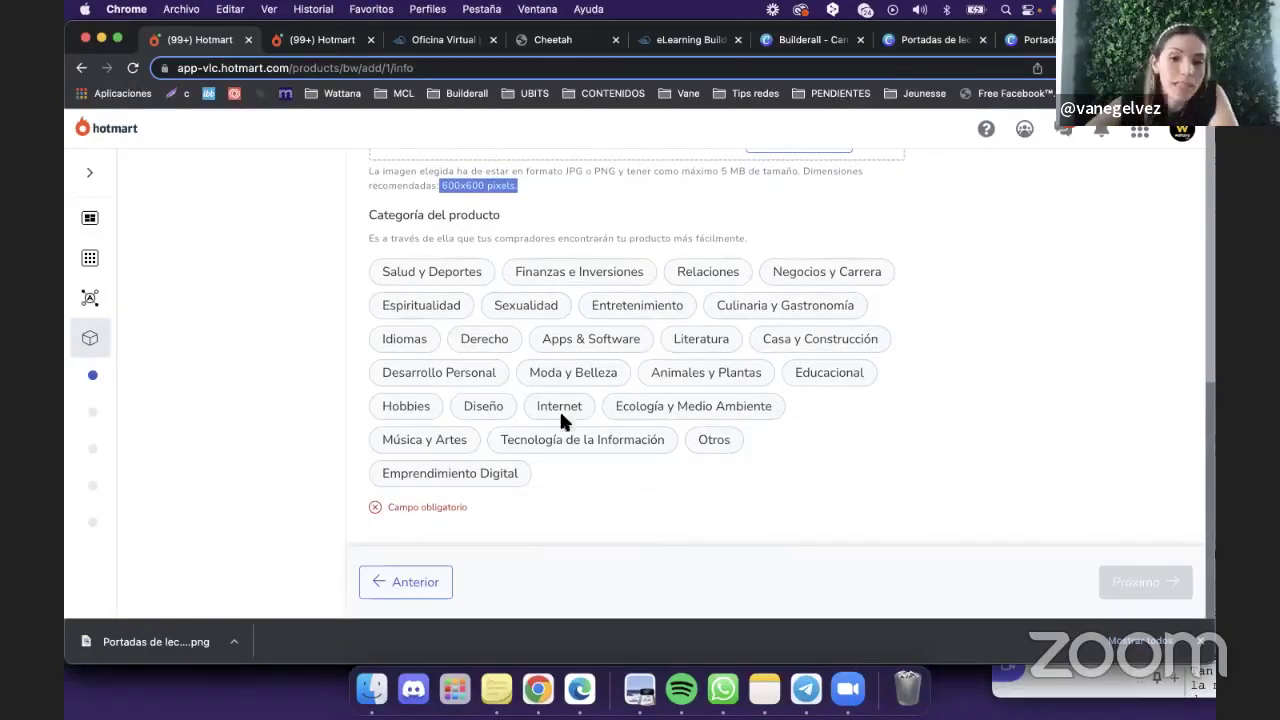
pyautogui.click(510, 476)
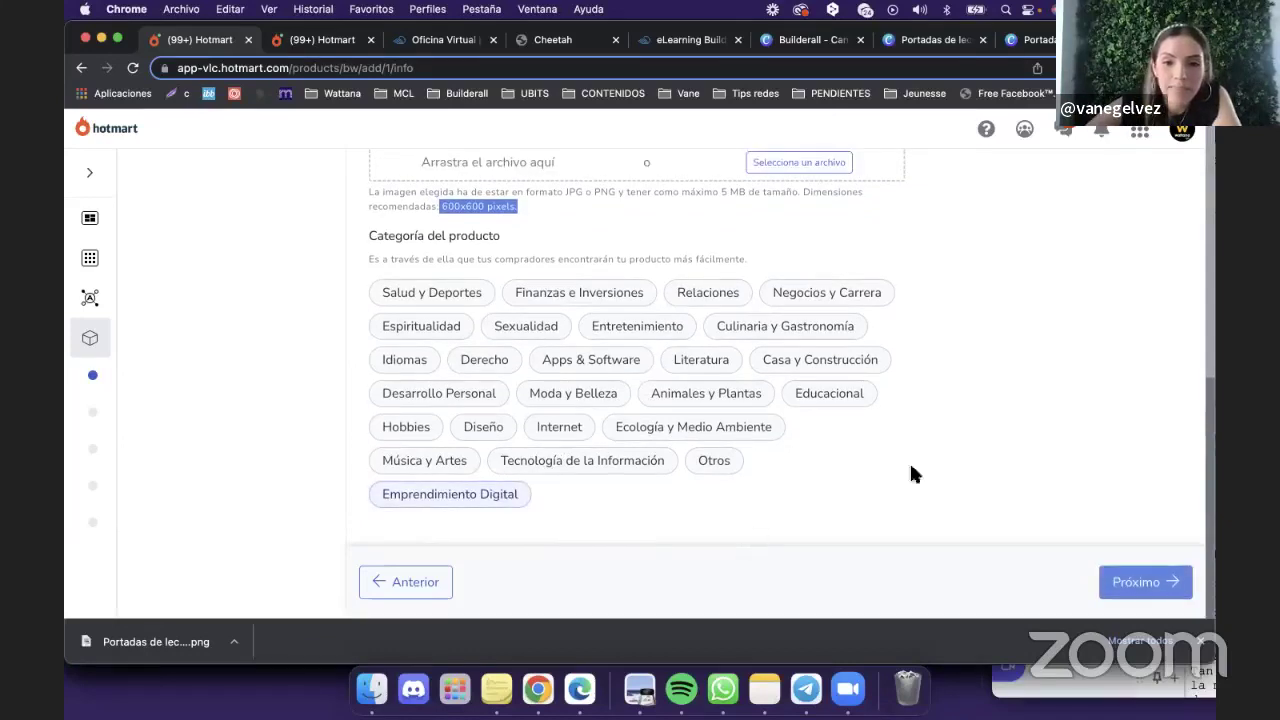
pyautogui.click(1143, 582)
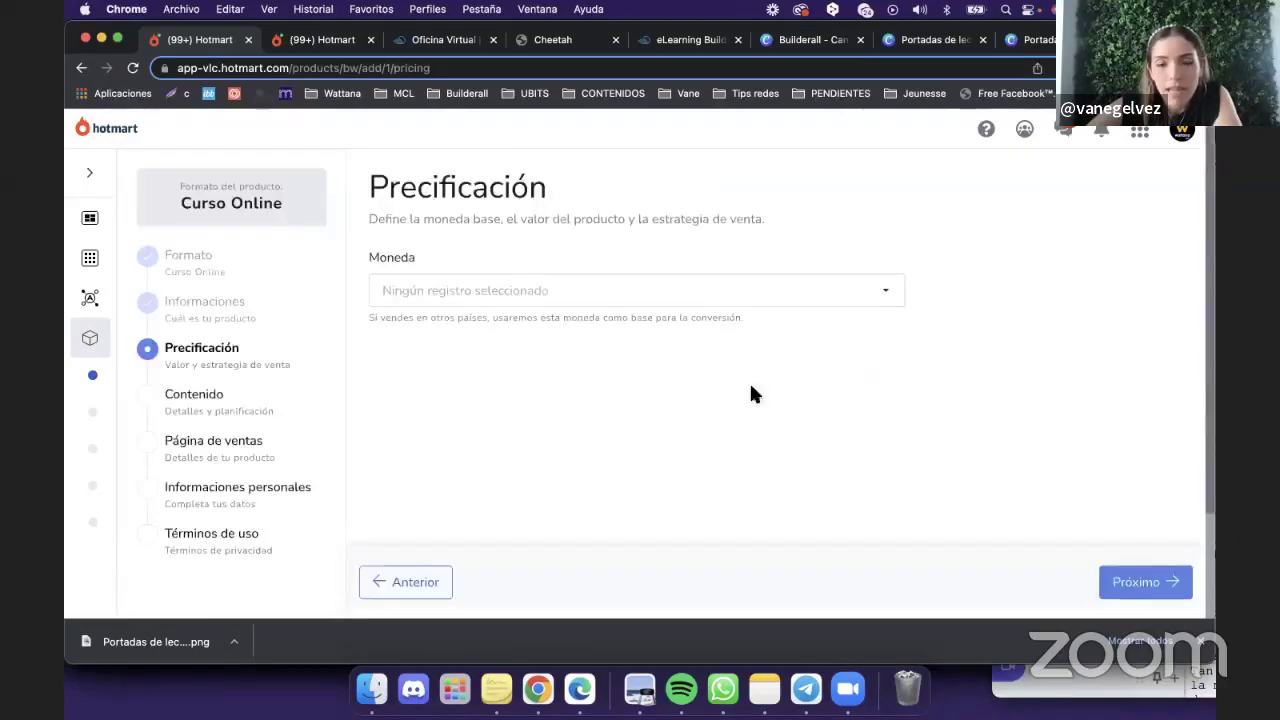
# Set the currency to Dólar estadounidense and keep the refund window at 7 días
pyautogui.click(477, 290)
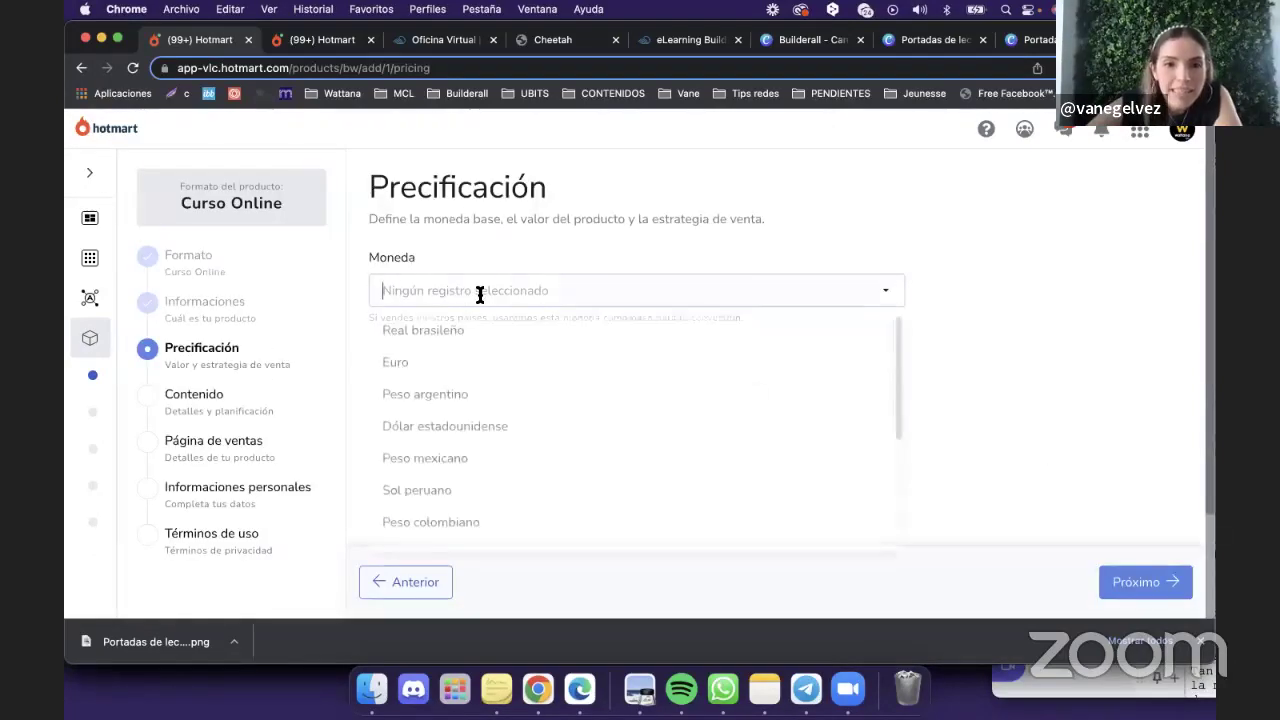
pyautogui.click(437, 428)
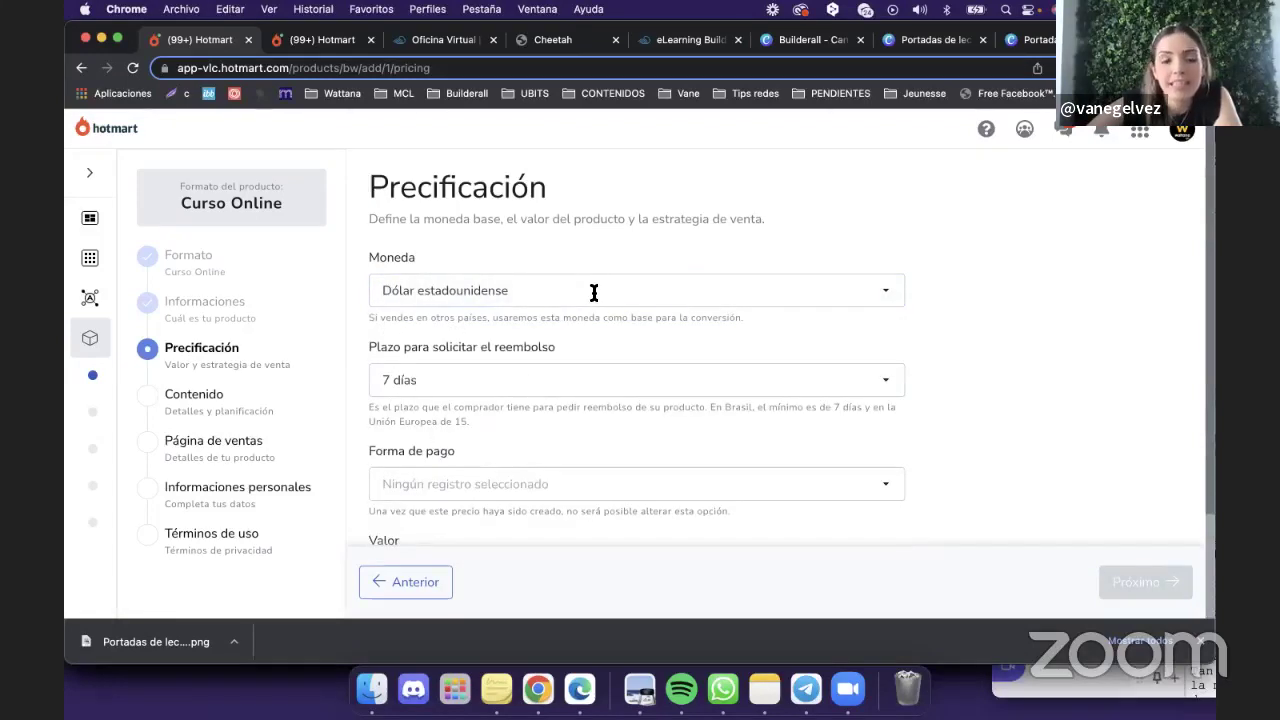
pyautogui.scroll(-3, 612, 318)
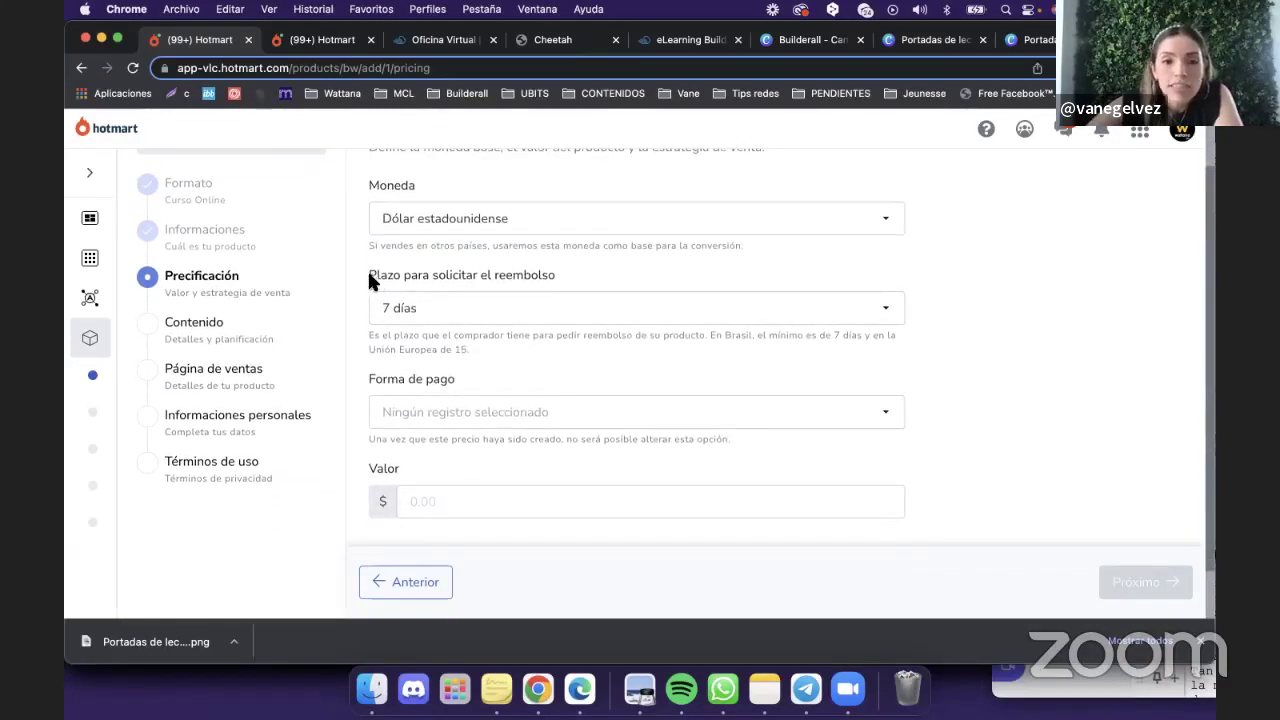
pyautogui.moveTo(369, 274); pyautogui.dragTo(546, 285)
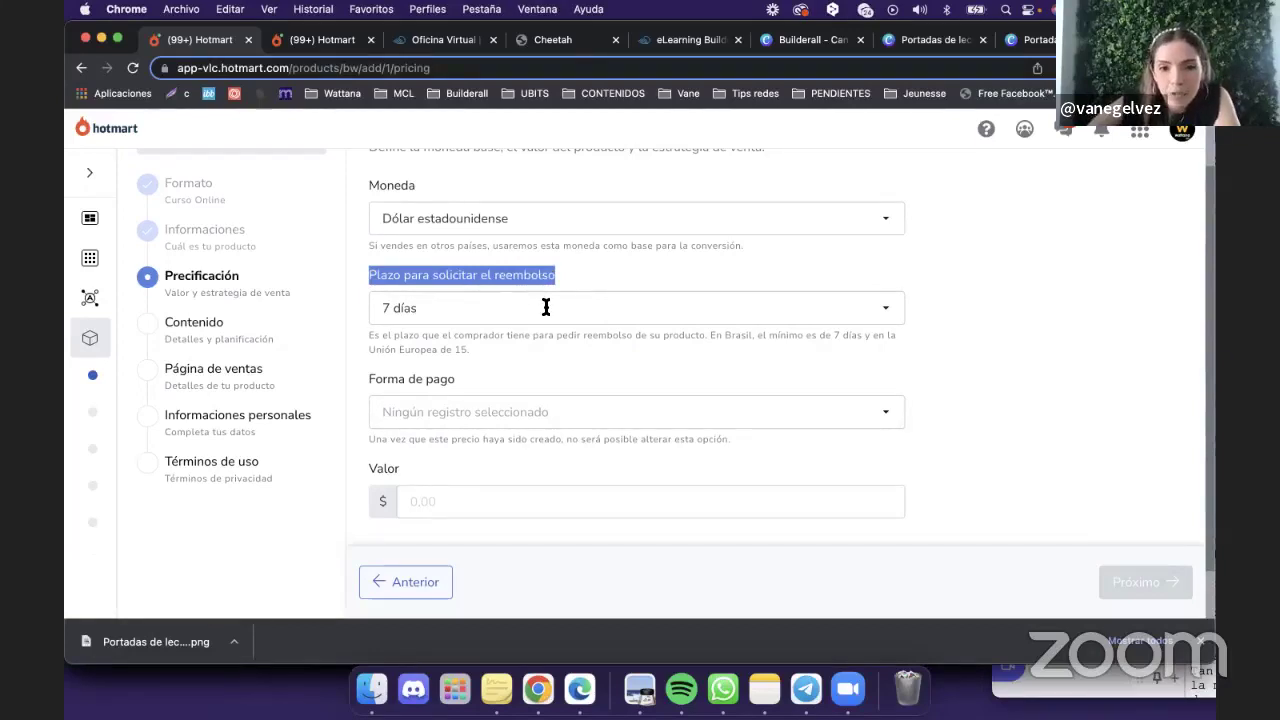
pyautogui.click(885, 307)
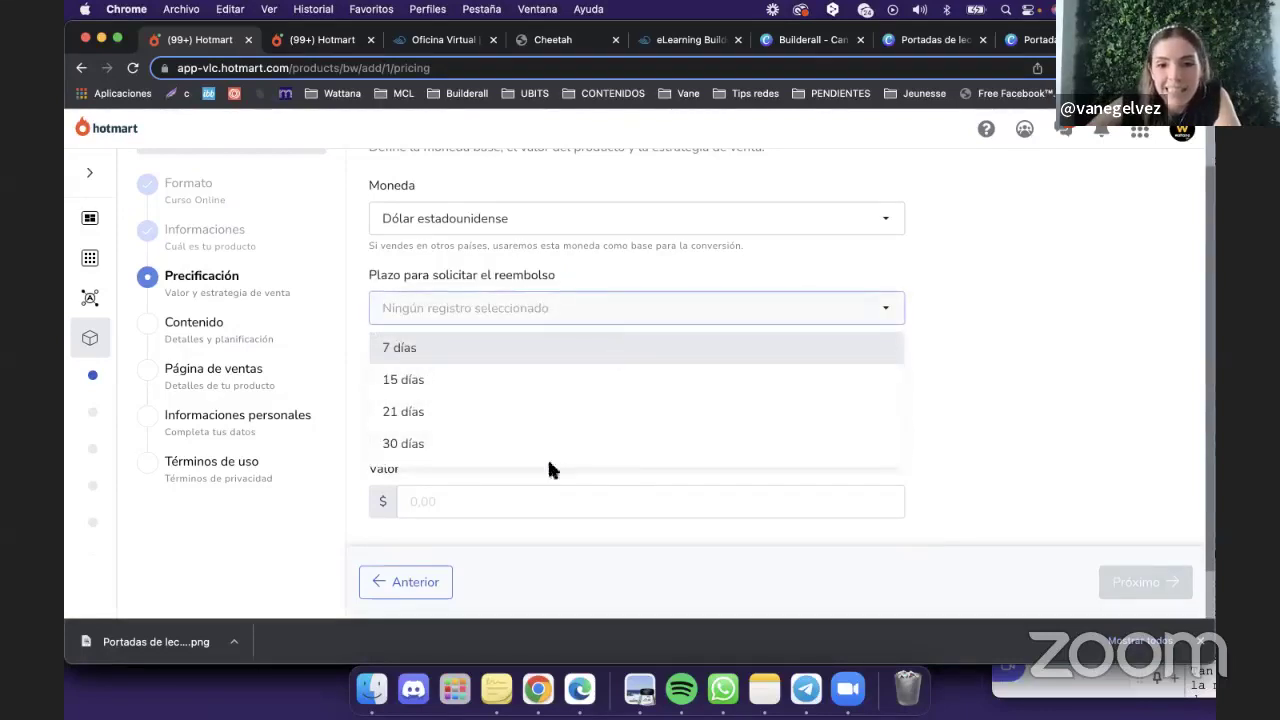
pyautogui.click(632, 347)
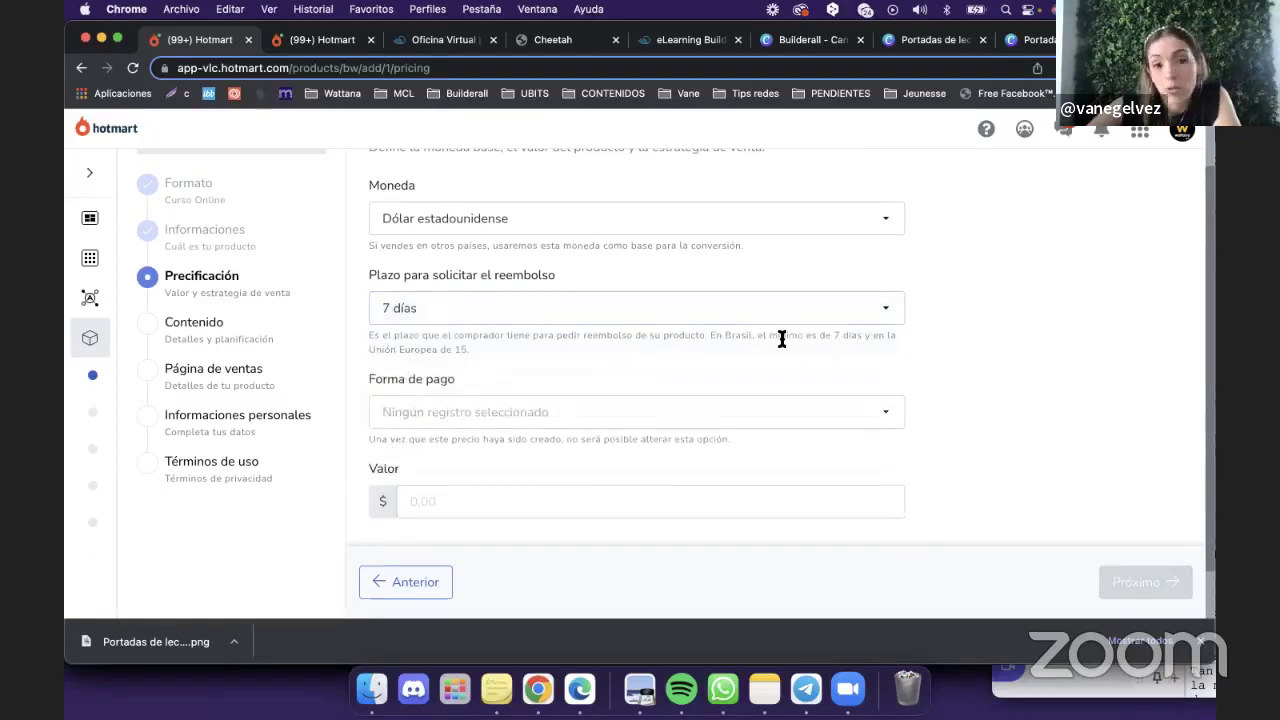
# Choose Pago al contado as payment method, then try Pago Inteligente to compare instalments
pyautogui.scroll(-1, 782, 338)
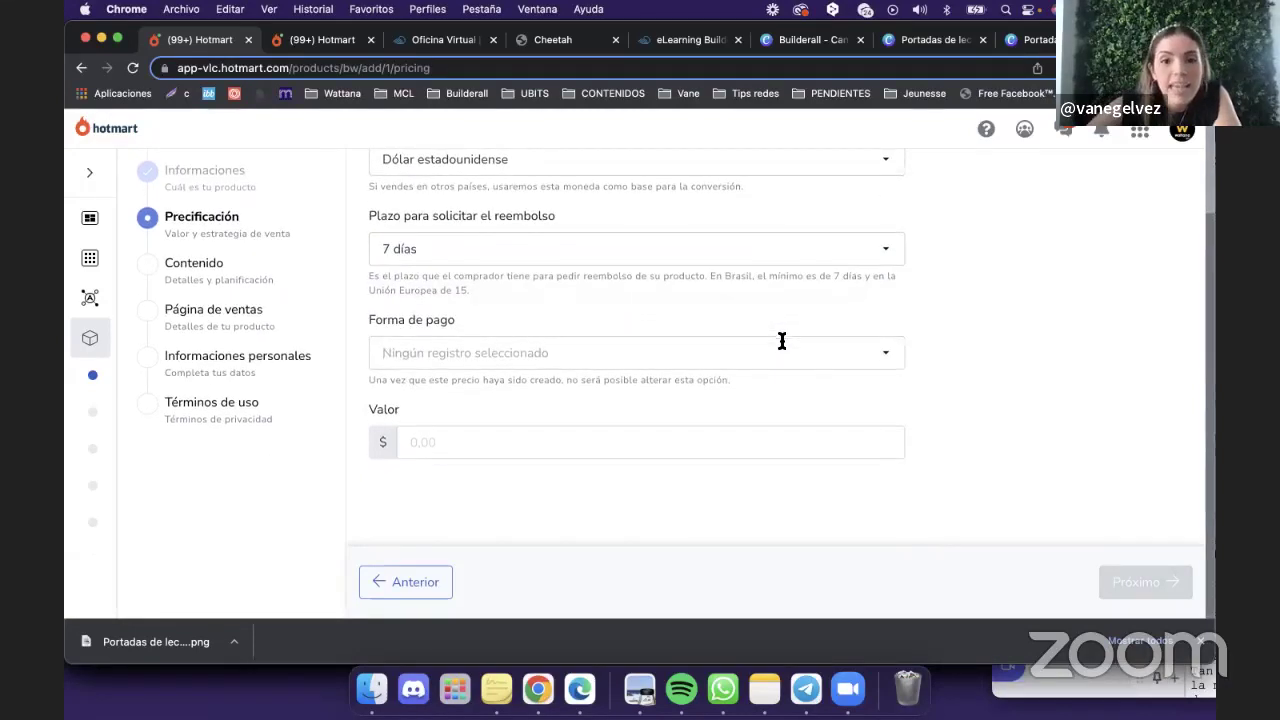
pyautogui.click(878, 353)
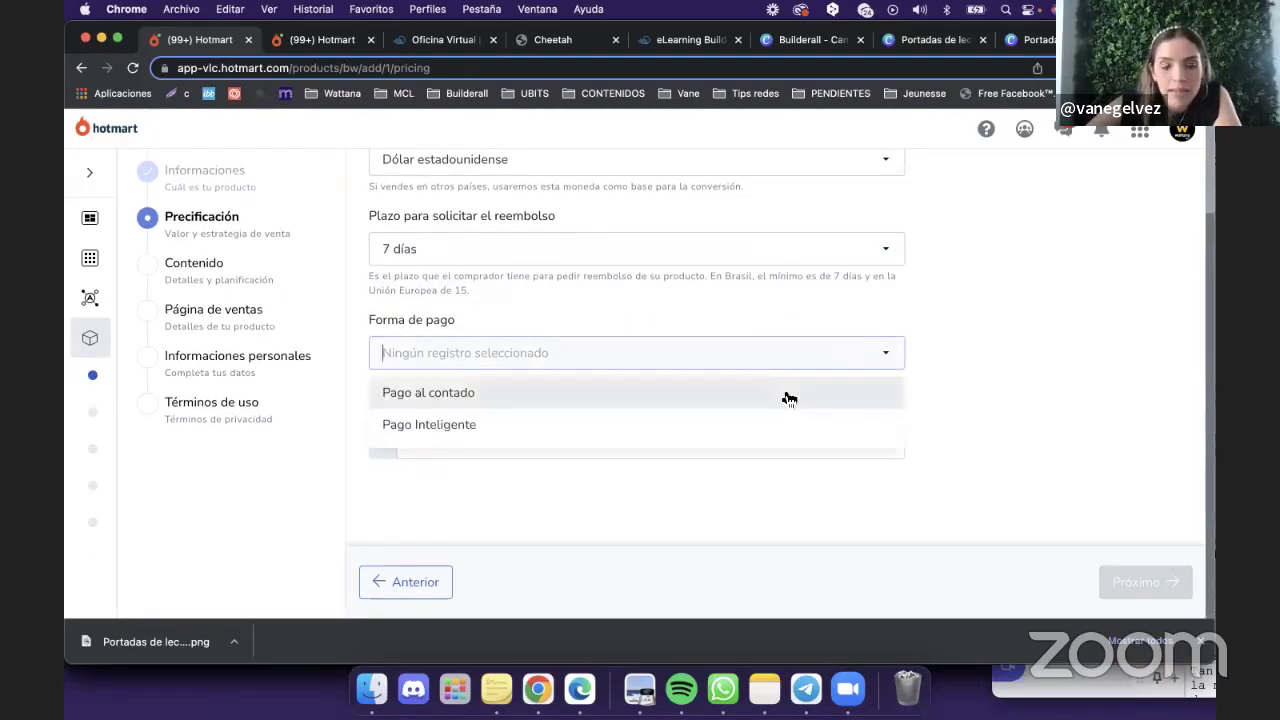
pyautogui.click(789, 396)
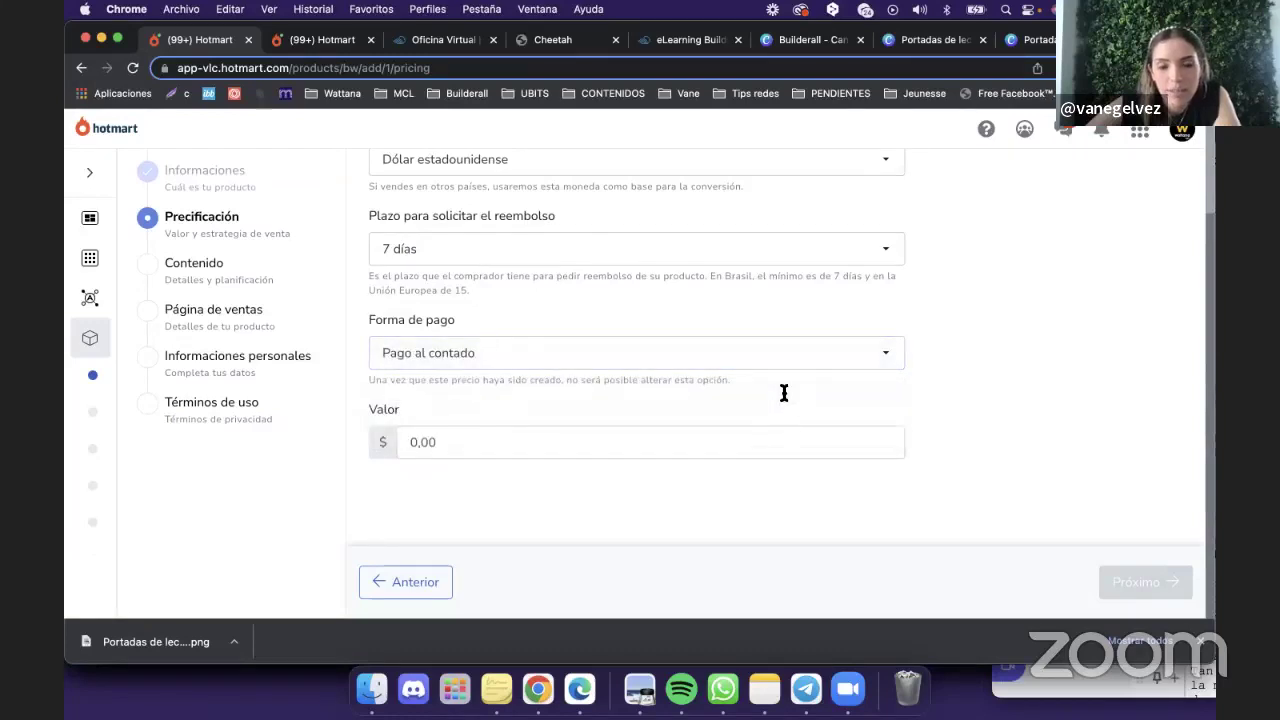
pyautogui.click(406, 443)
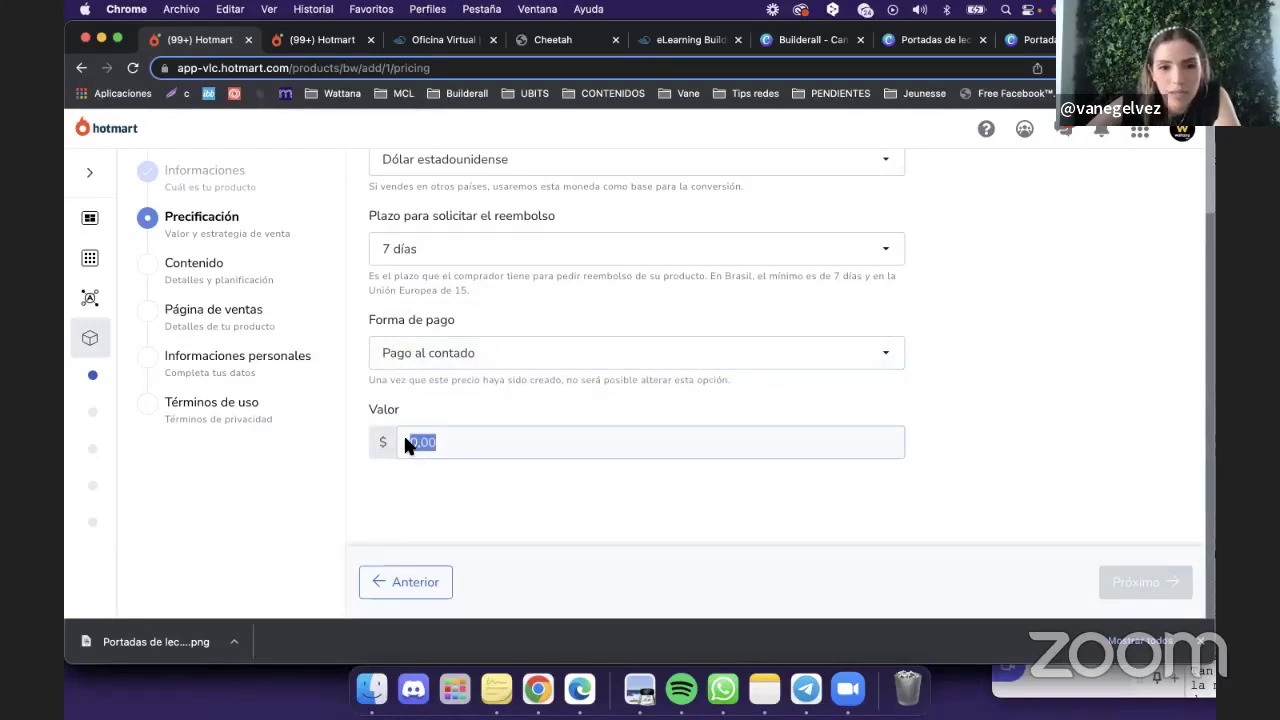
pyautogui.click(680, 360)
pyautogui.click(501, 425)
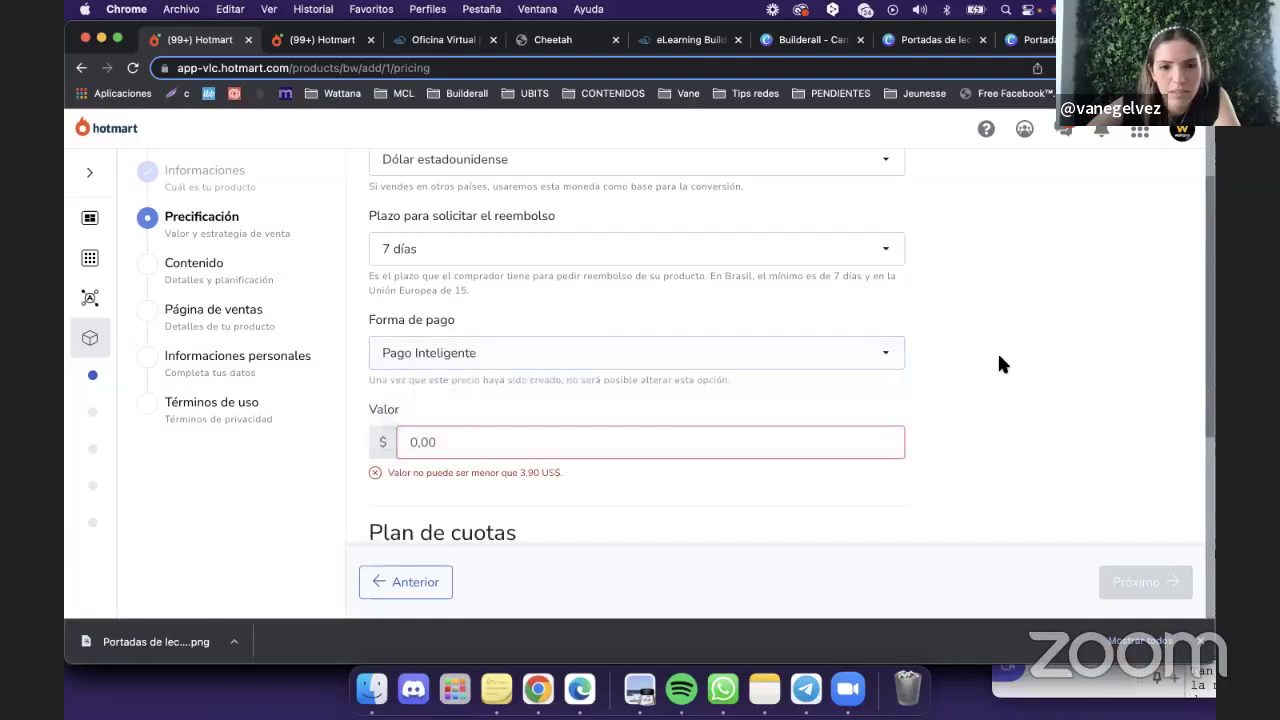
# Review the Plan de cuotas, switch back to Pago al contado, and note the 3,90 minimum price
pyautogui.scroll(-3, 995, 349)
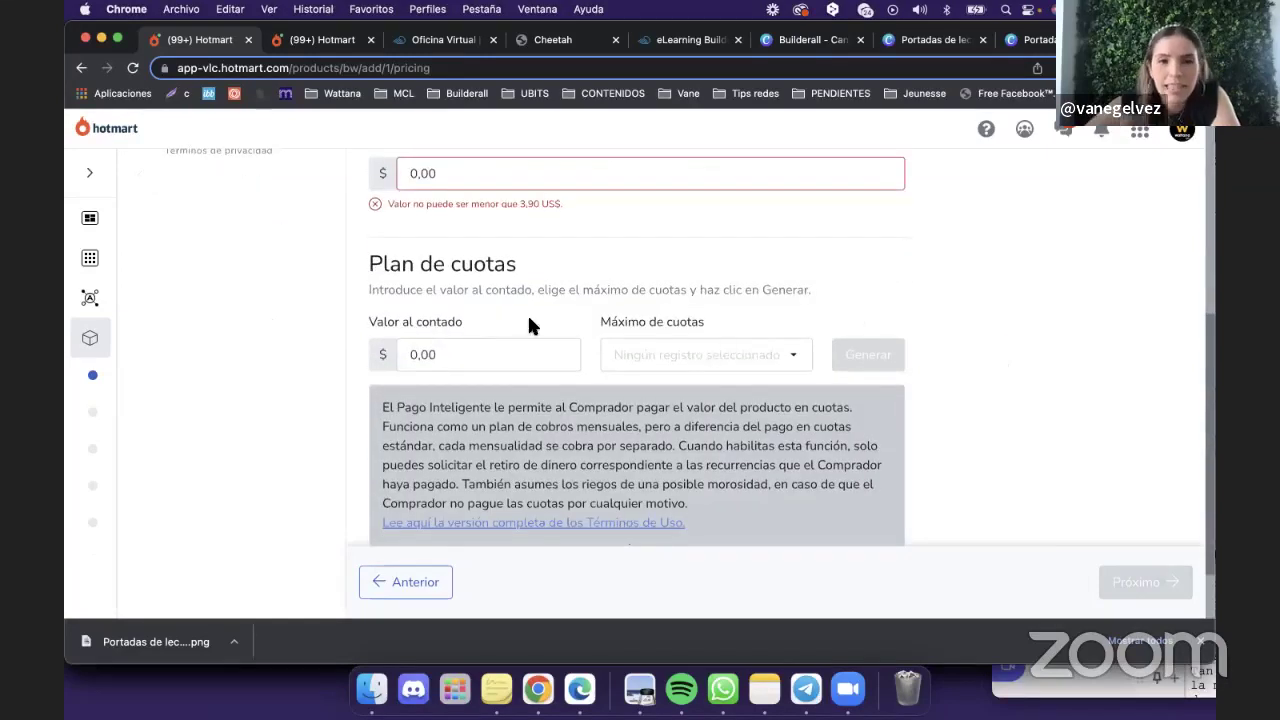
pyautogui.scroll(1, 525, 325)
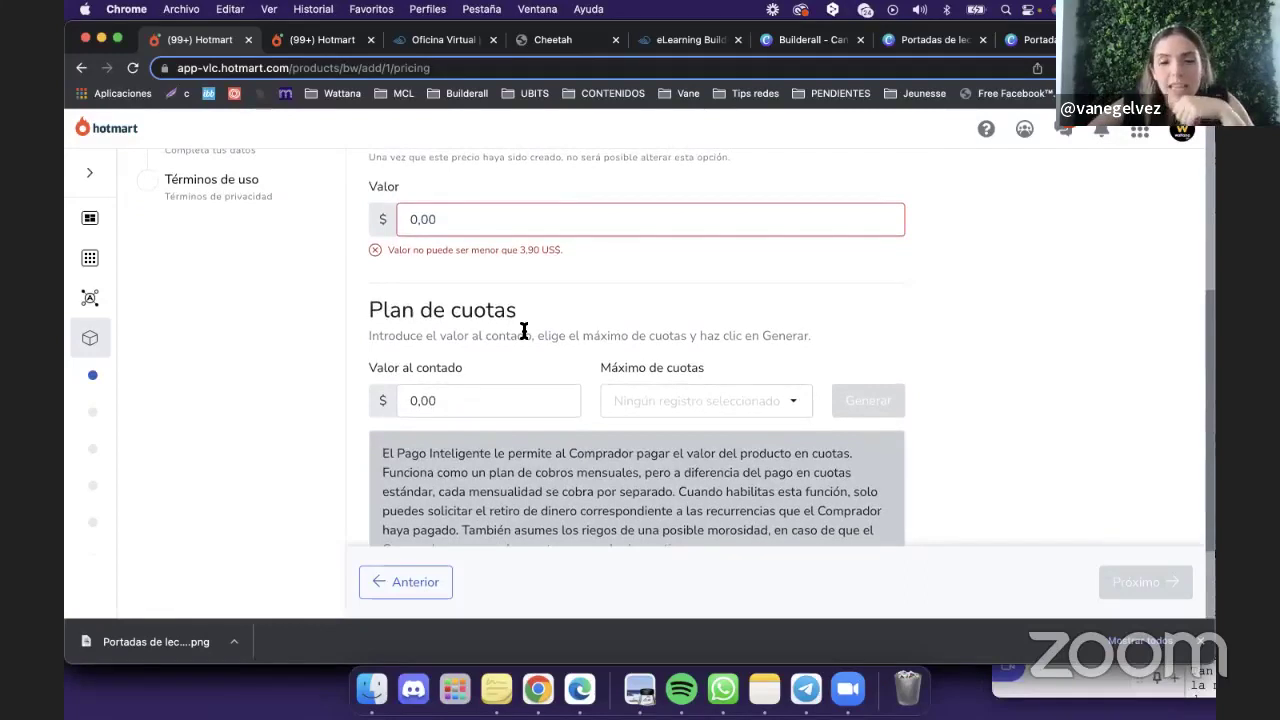
pyautogui.scroll(1, 522, 331)
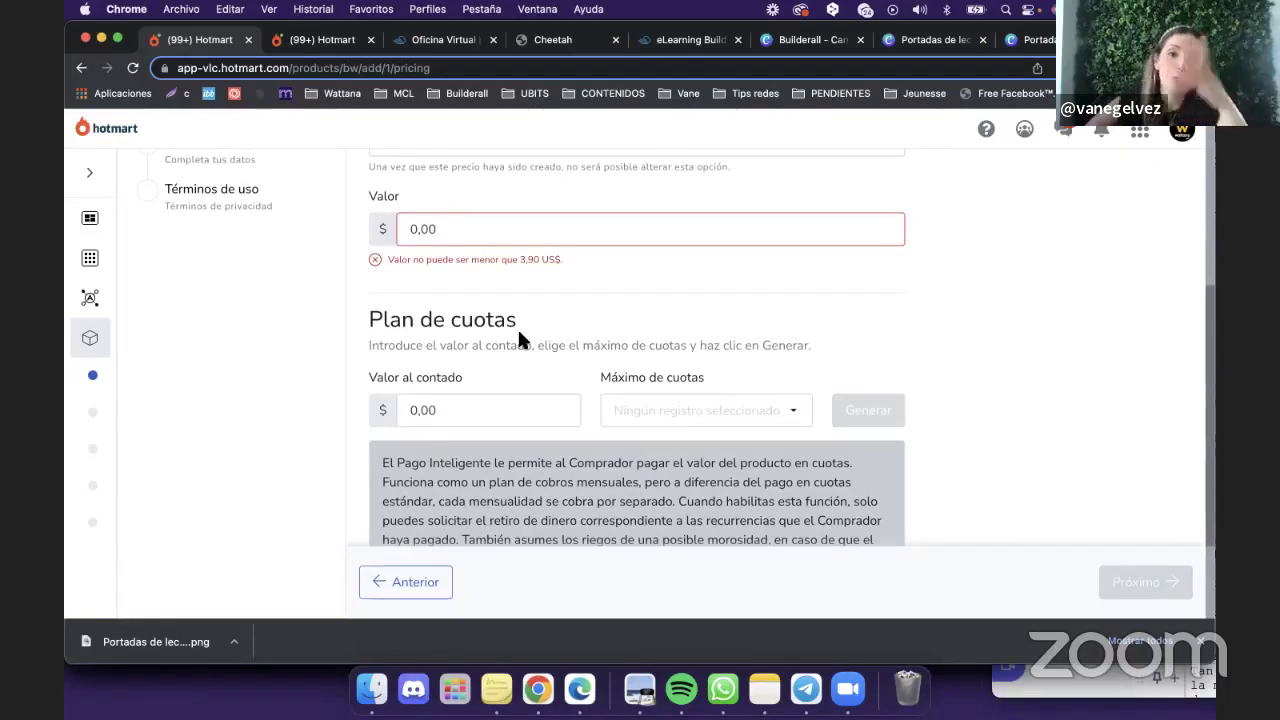
pyautogui.scroll(5, 518, 340)
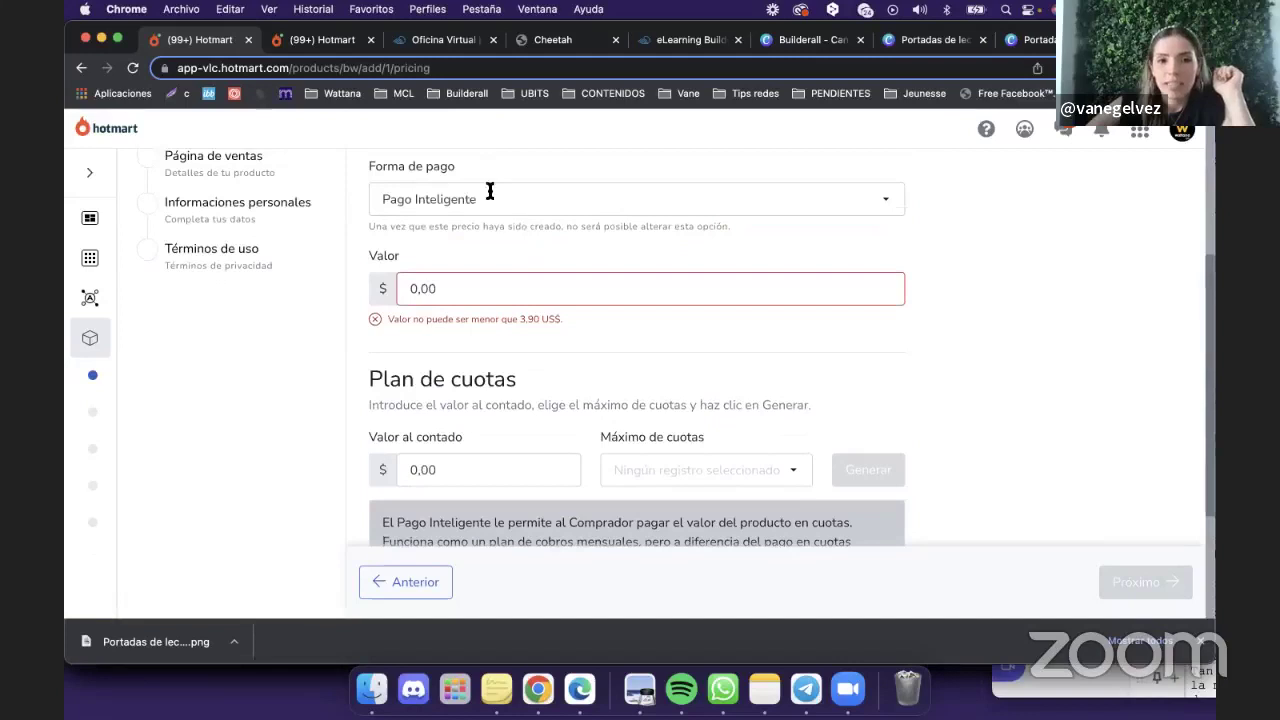
pyautogui.click(493, 199)
pyautogui.click(474, 241)
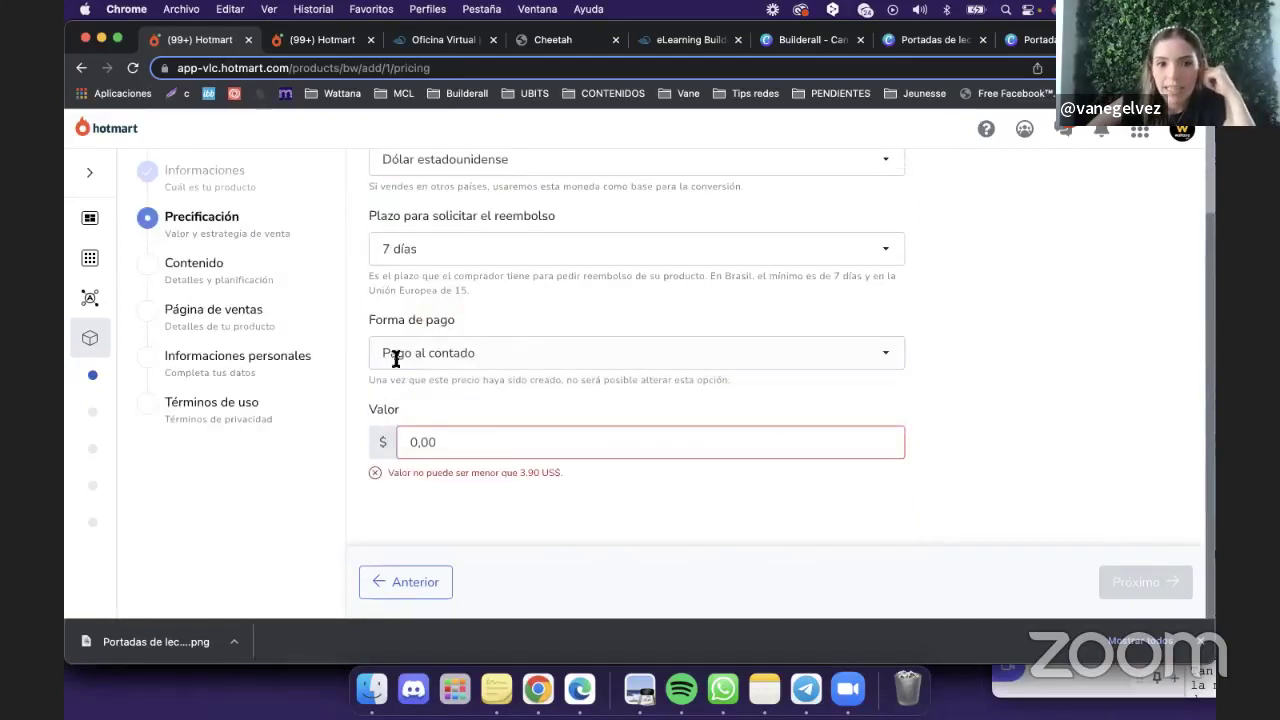
pyautogui.doubleClick(393, 450)
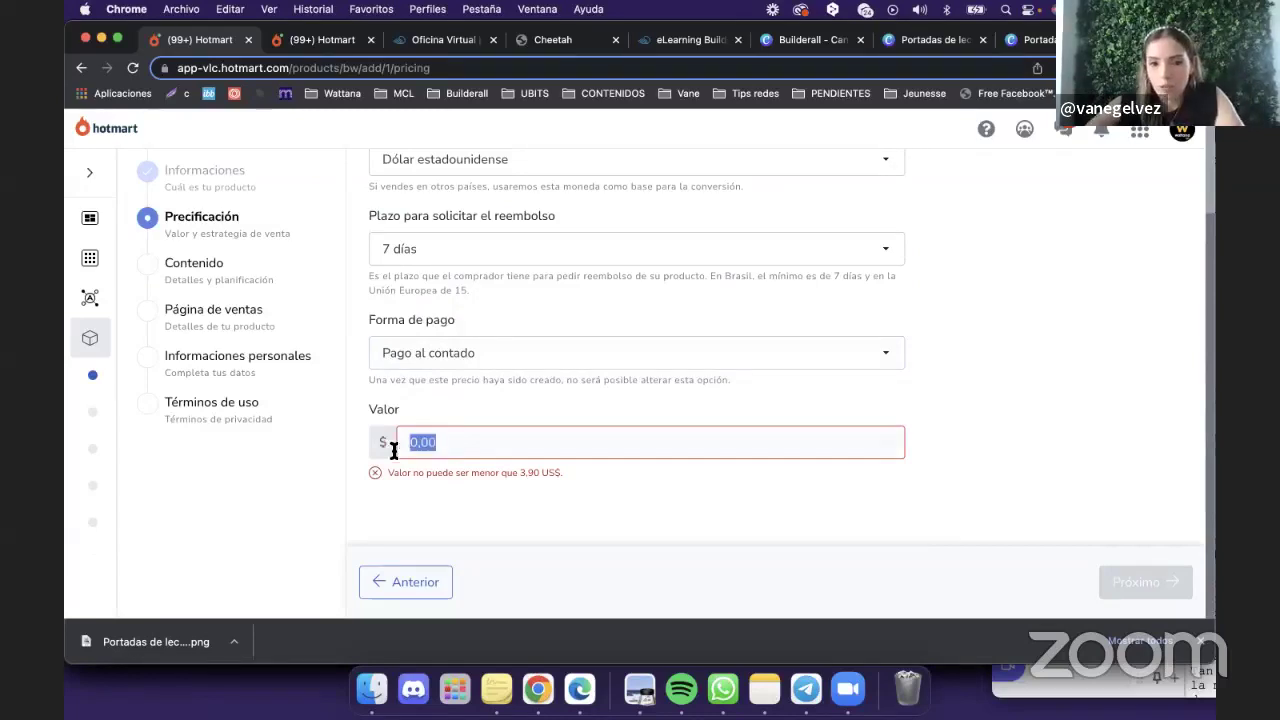
pyautogui.moveTo(520, 472); pyautogui.dragTo(539, 472)
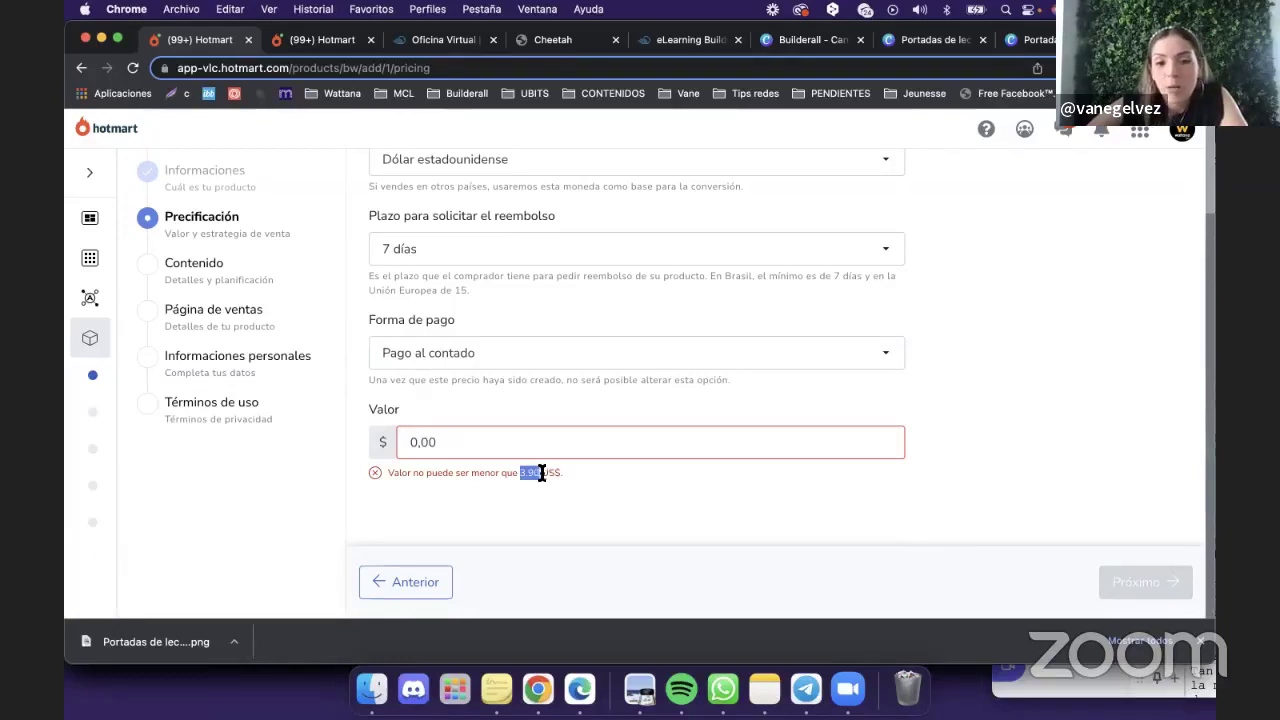
# Replace the 0,00 price with 400 so the course costs 4,00 US dollars
pyautogui.click(443, 447)
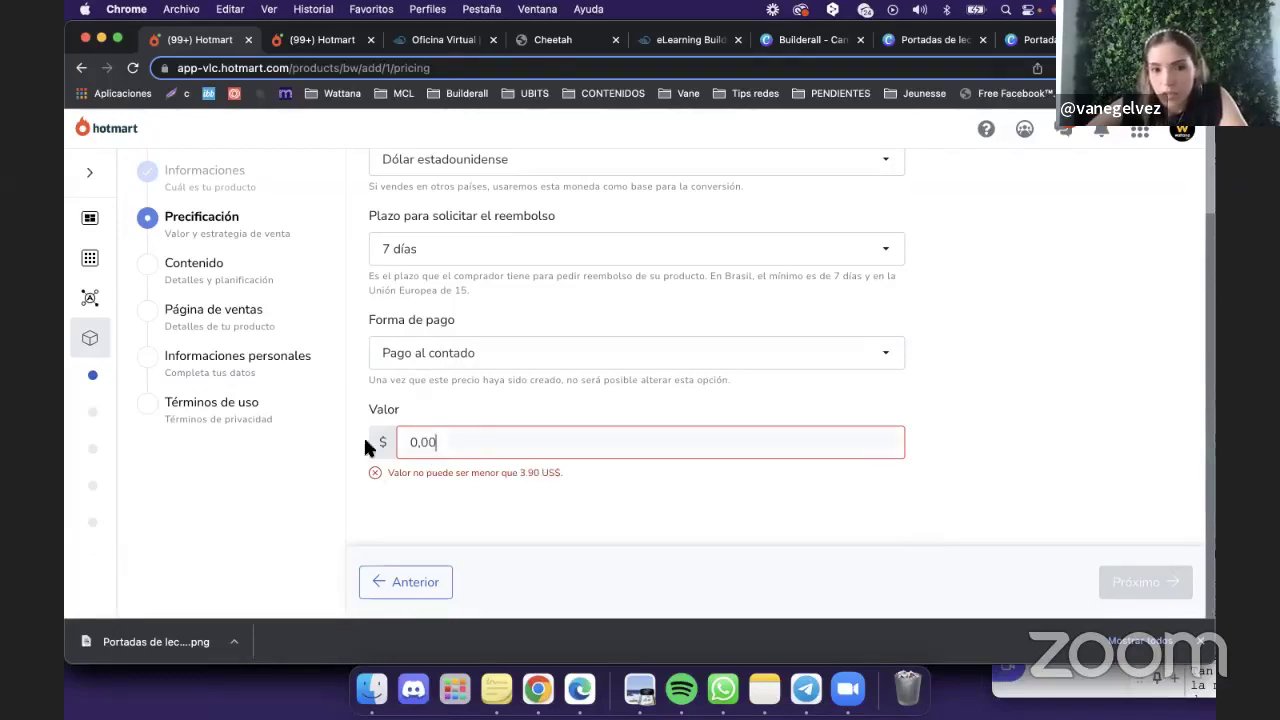
pyautogui.write('400')
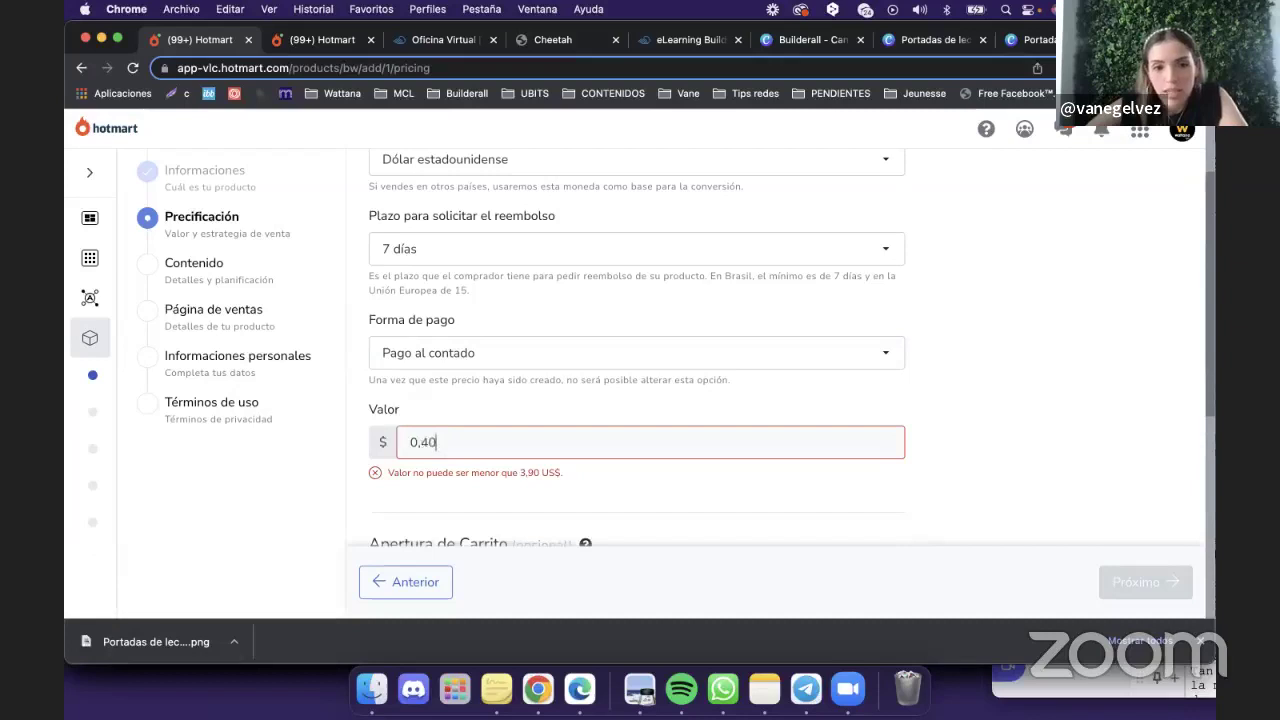
pyautogui.scroll(-5, 541, 431)
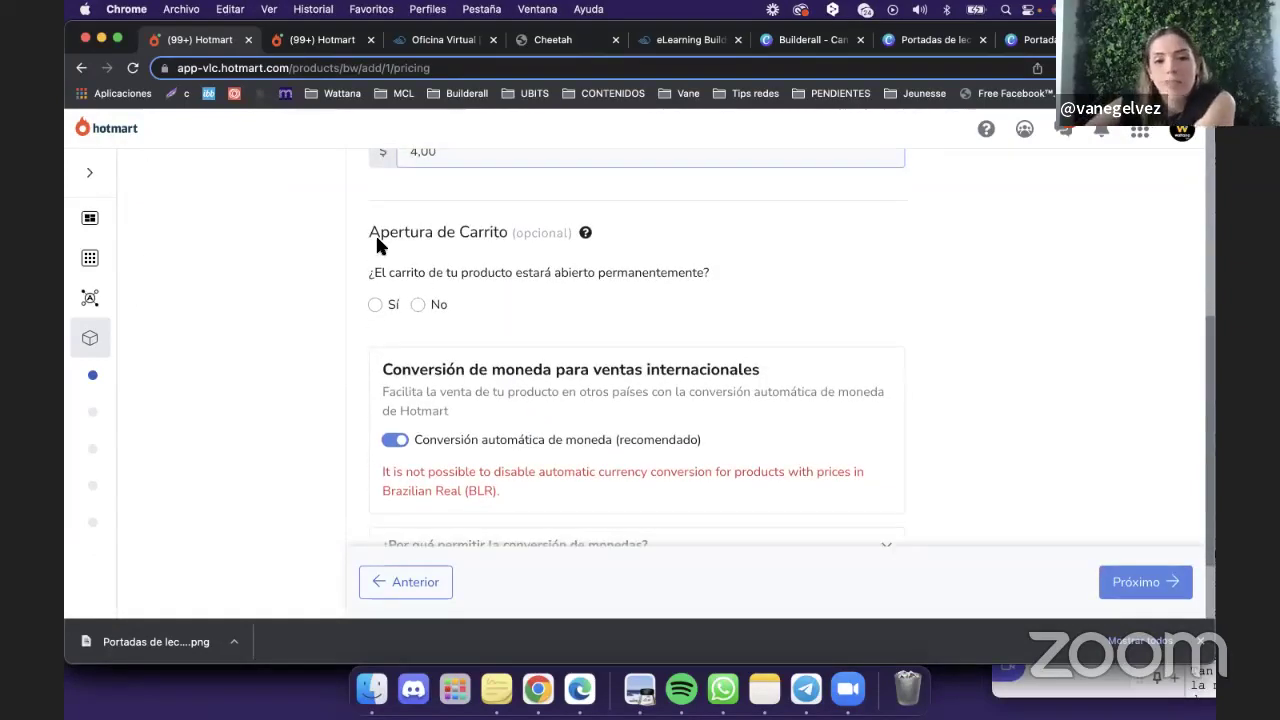
pyautogui.scroll(-1, 358, 231)
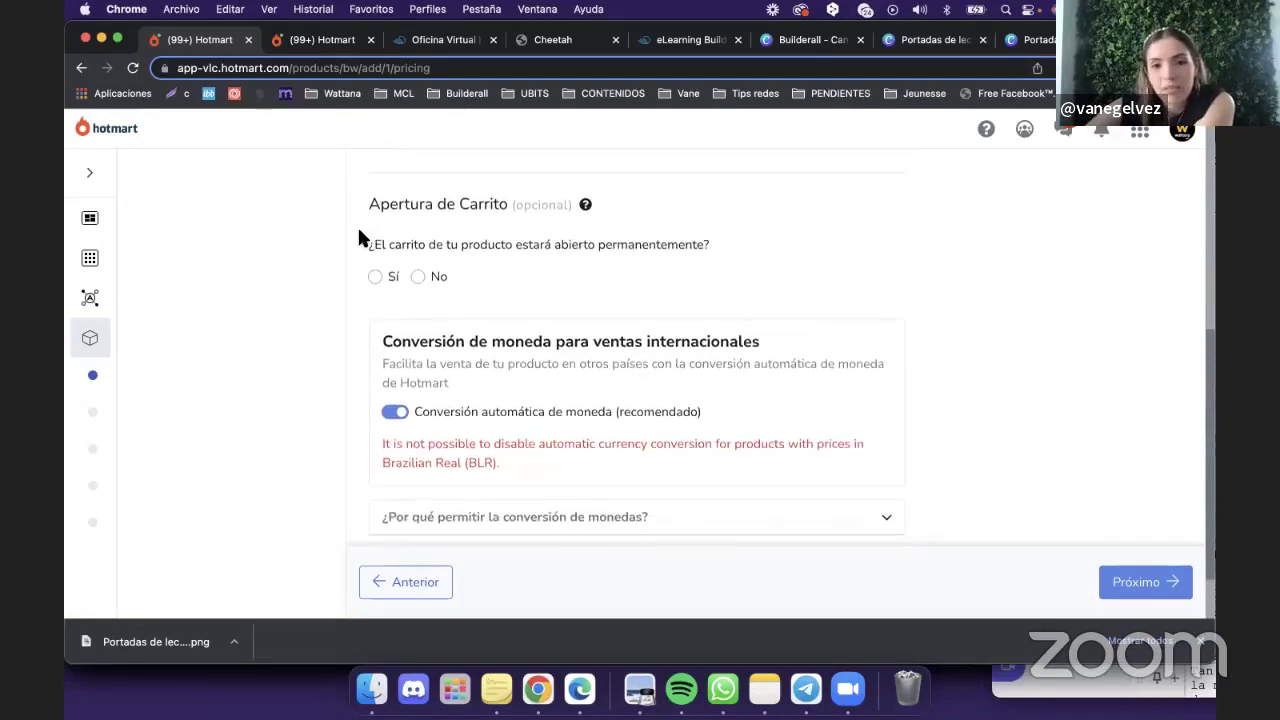
pyautogui.scroll(-1, 359, 231)
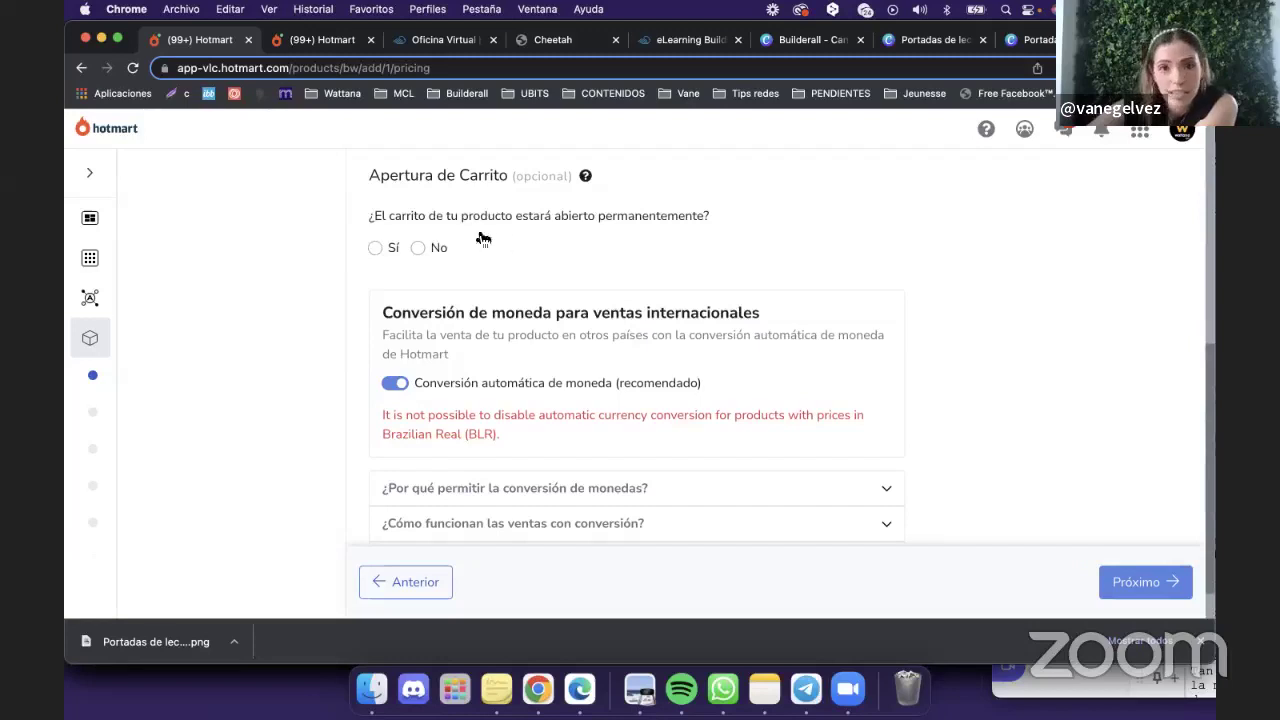
# Keep the cart permanently open with Sí, try disabling automatic currency conversion, and continue to Contenido
pyautogui.click(376, 248)
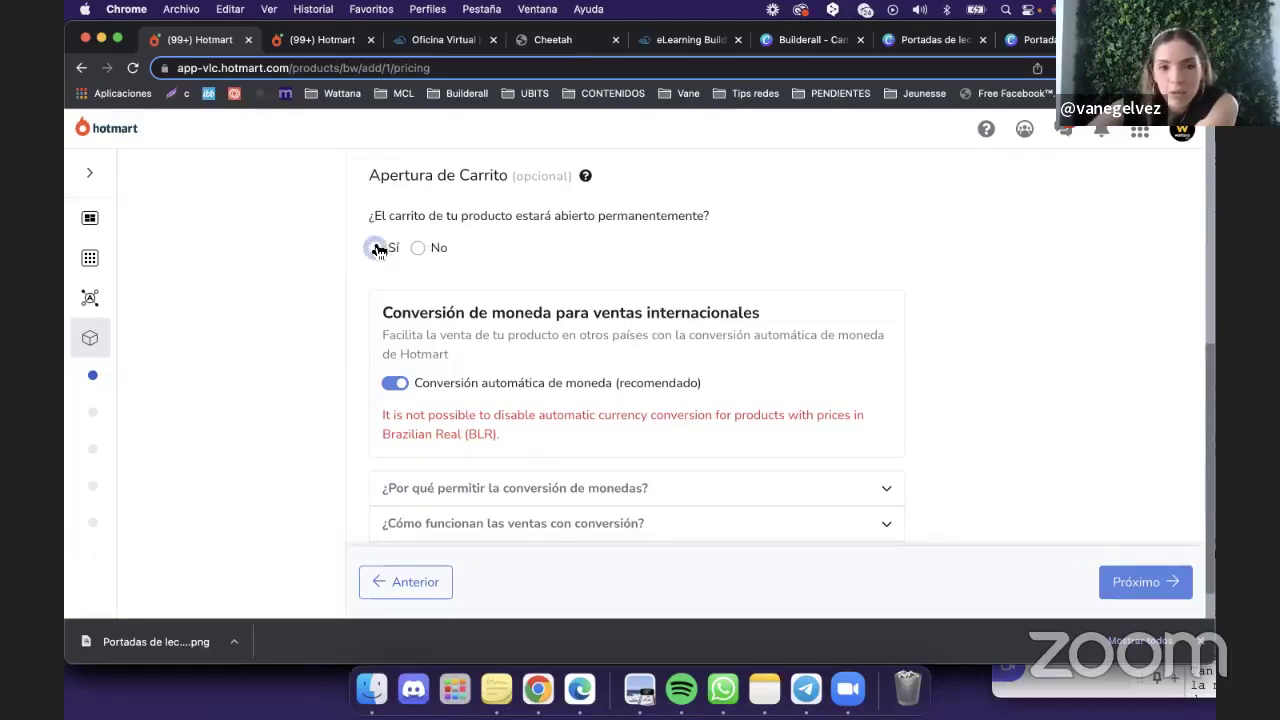
pyautogui.scroll(-1, 378, 250)
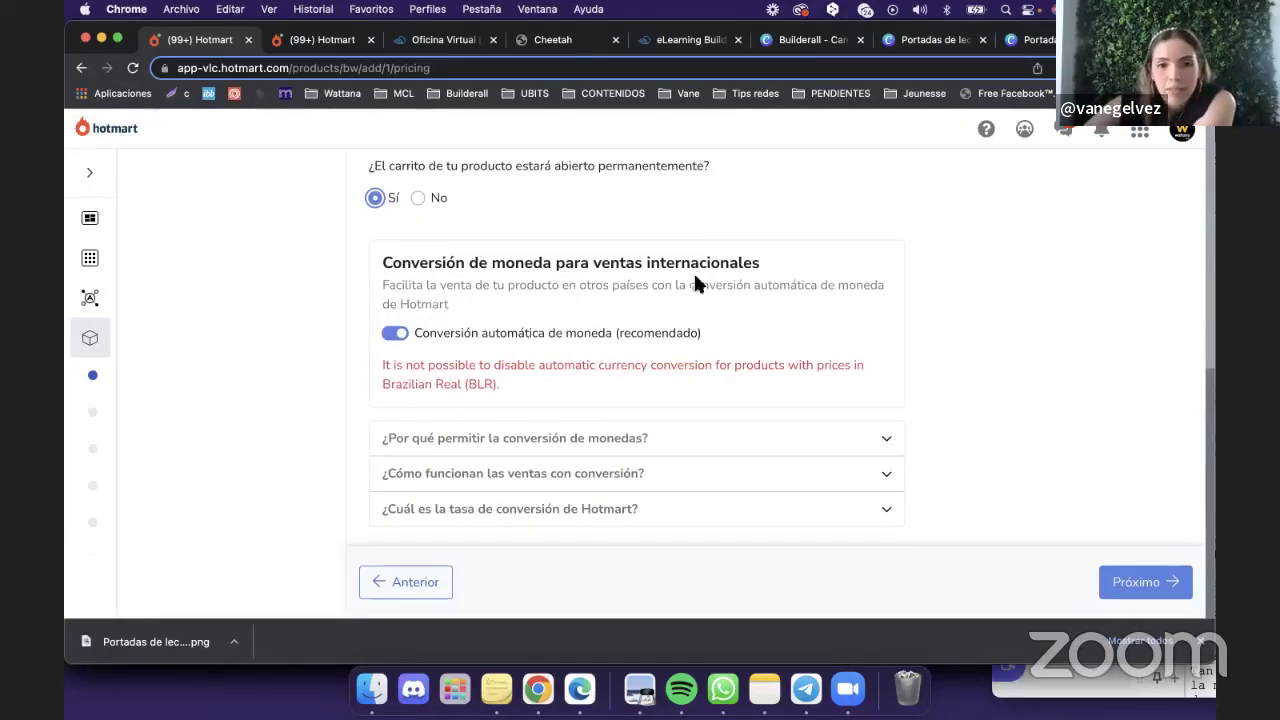
pyautogui.click(398, 336)
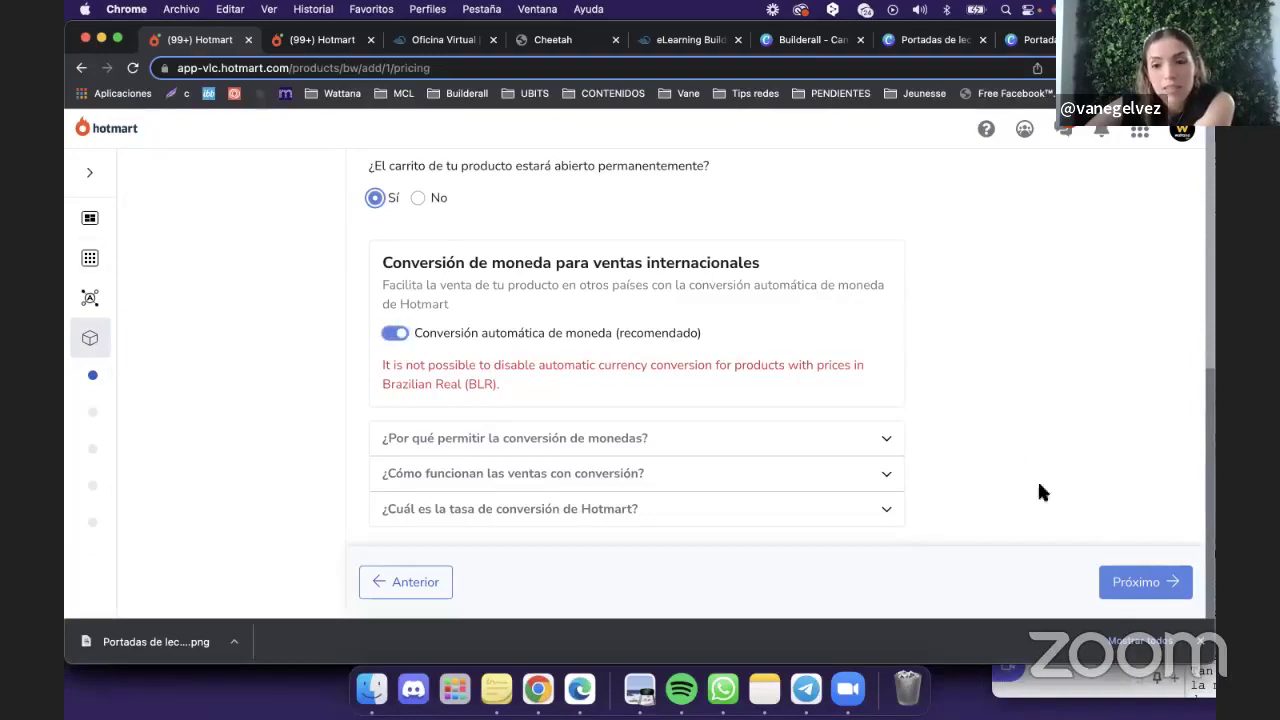
pyautogui.click(1127, 582)
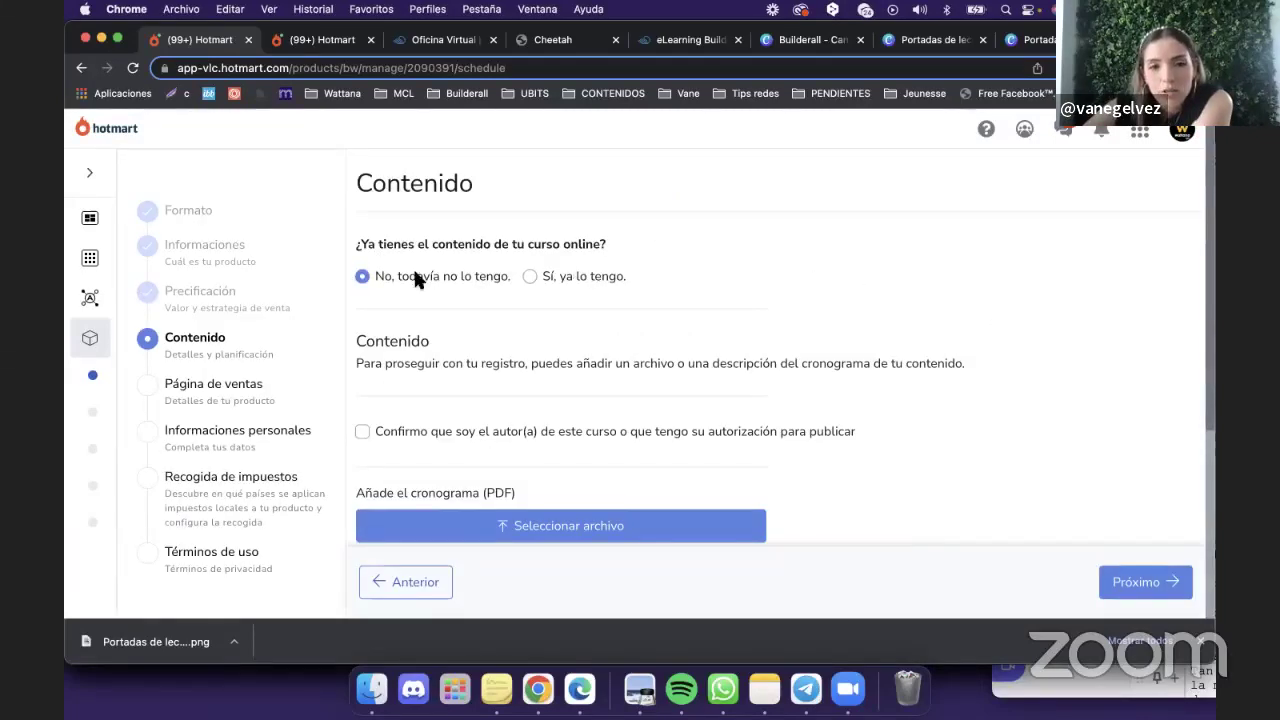
# Indicate the course content isn't ready yet and confirm authorship of the course
pyautogui.click(414, 276)
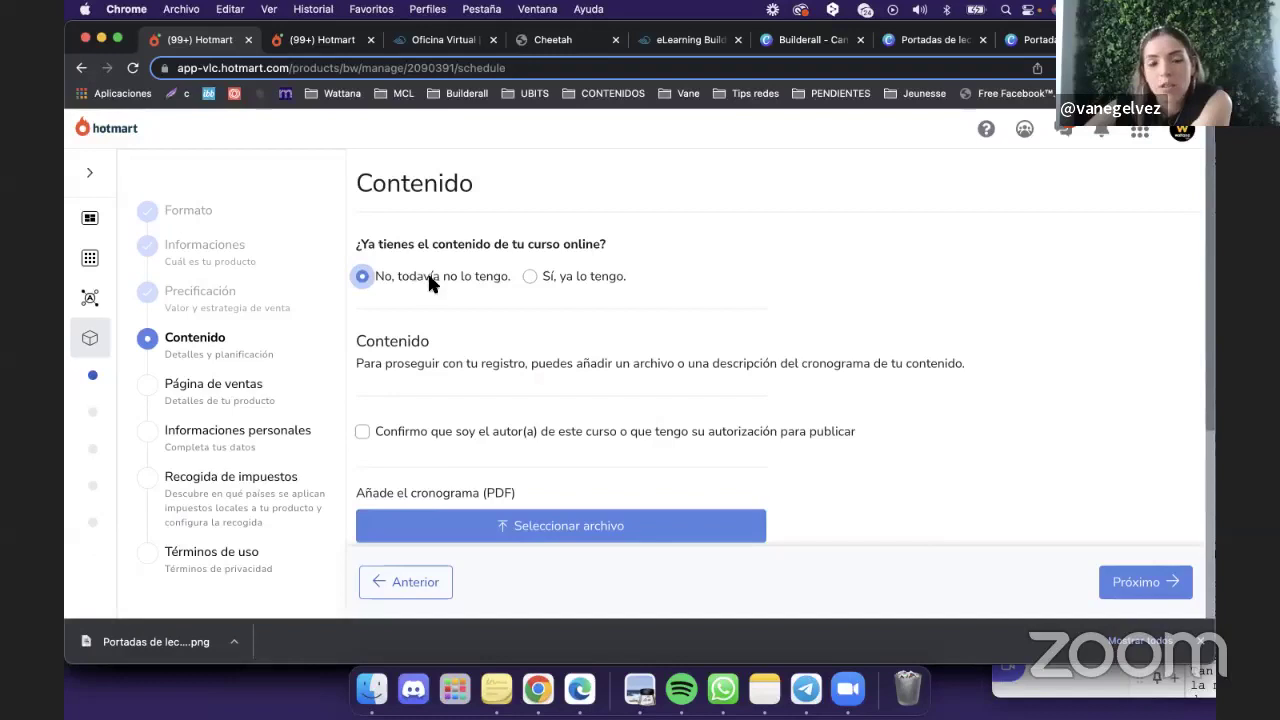
pyautogui.scroll(-4, 427, 271)
pyautogui.scroll(3, 427, 271)
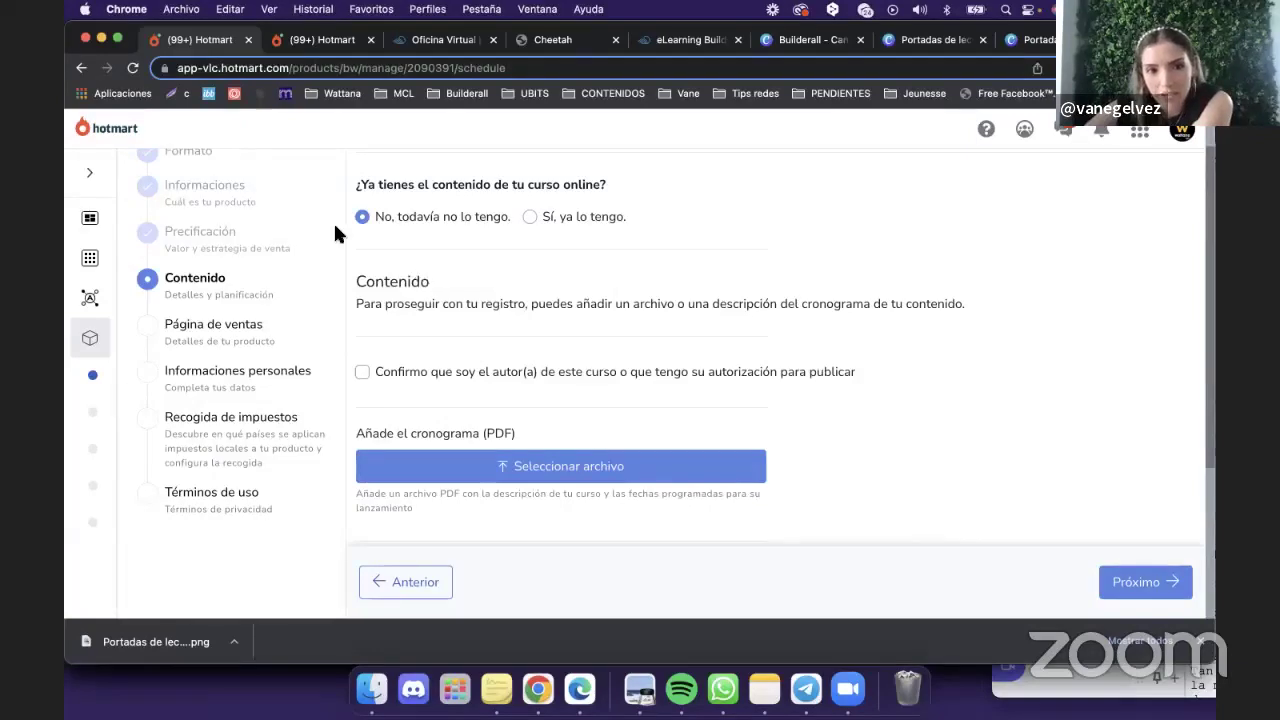
pyautogui.click(410, 218)
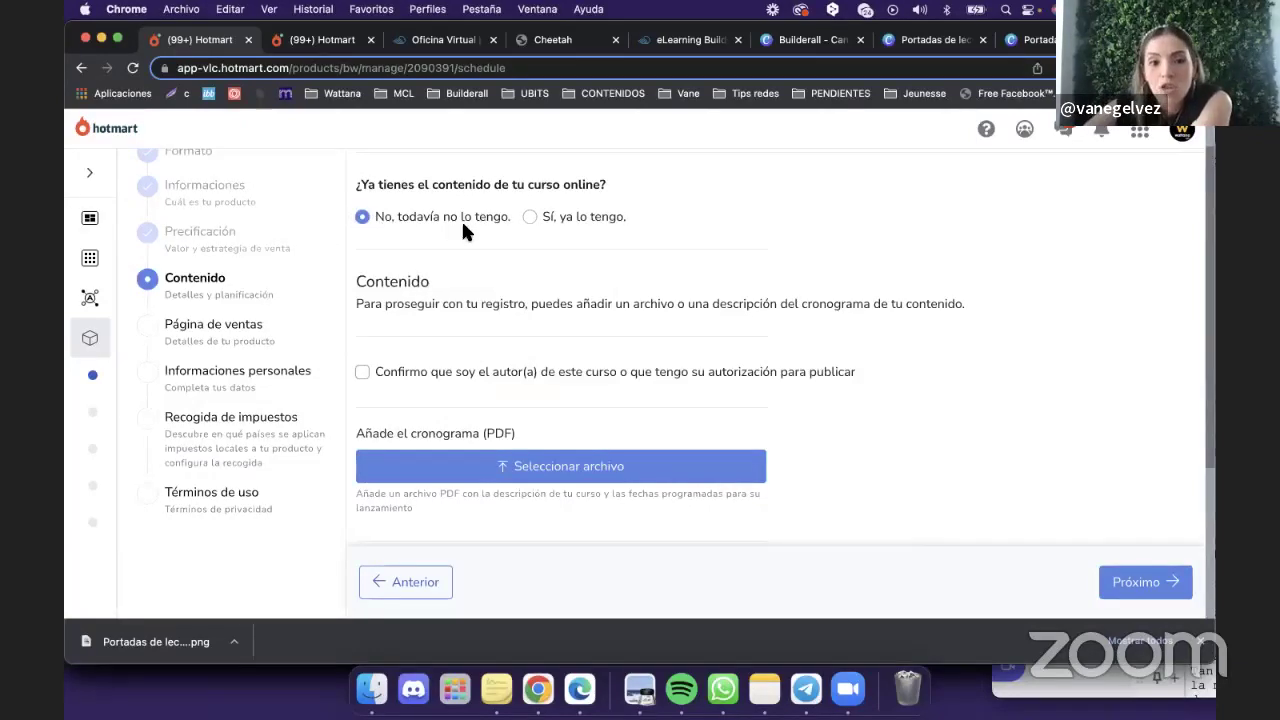
pyautogui.scroll(-2, 473, 225)
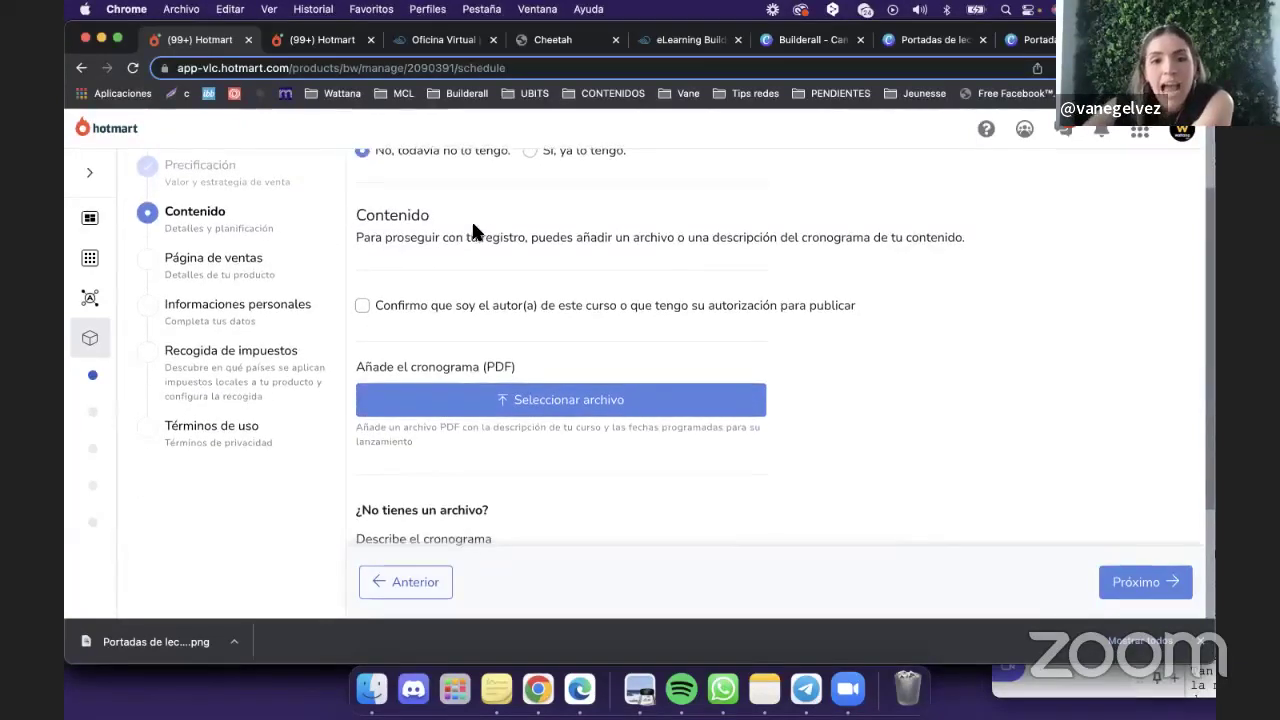
pyautogui.click(362, 301)
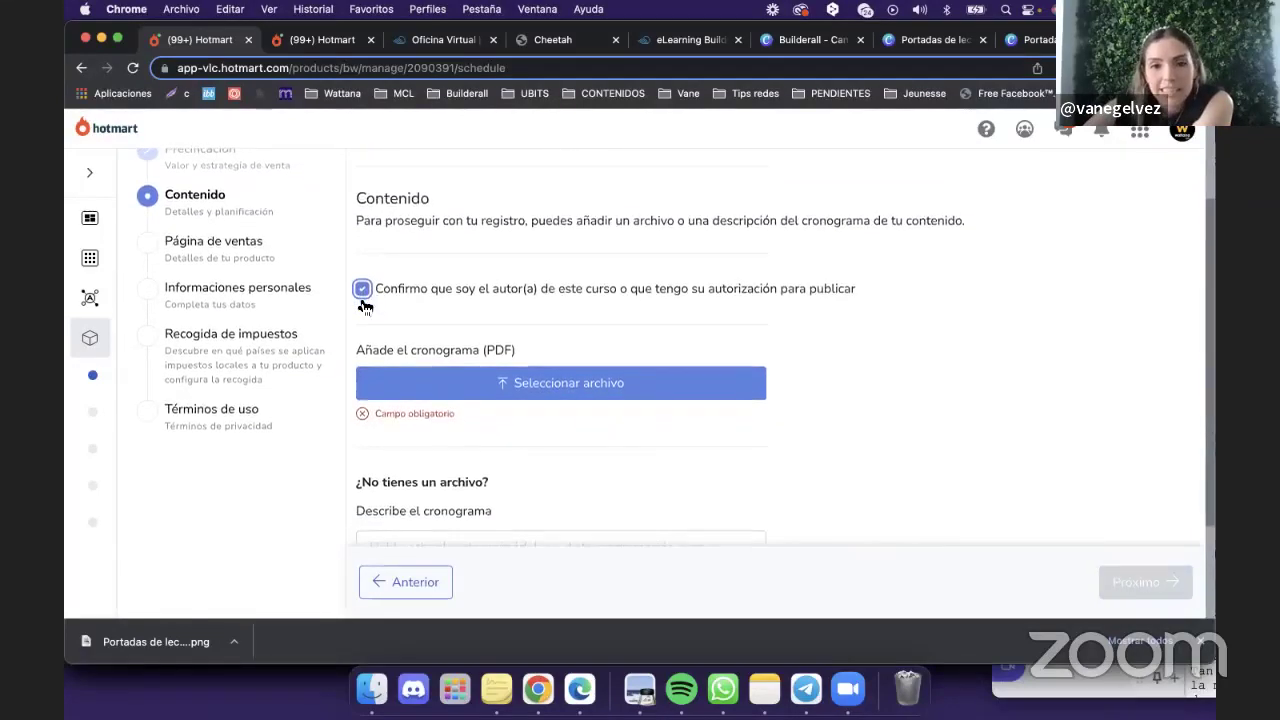
# Describe the schedule as 'Entrenamientos semanales para aterrizar tus modelos de negocio en la plataforma' and continue
pyautogui.scroll(-3, 362, 305)
pyautogui.scroll(-1, 360, 297)
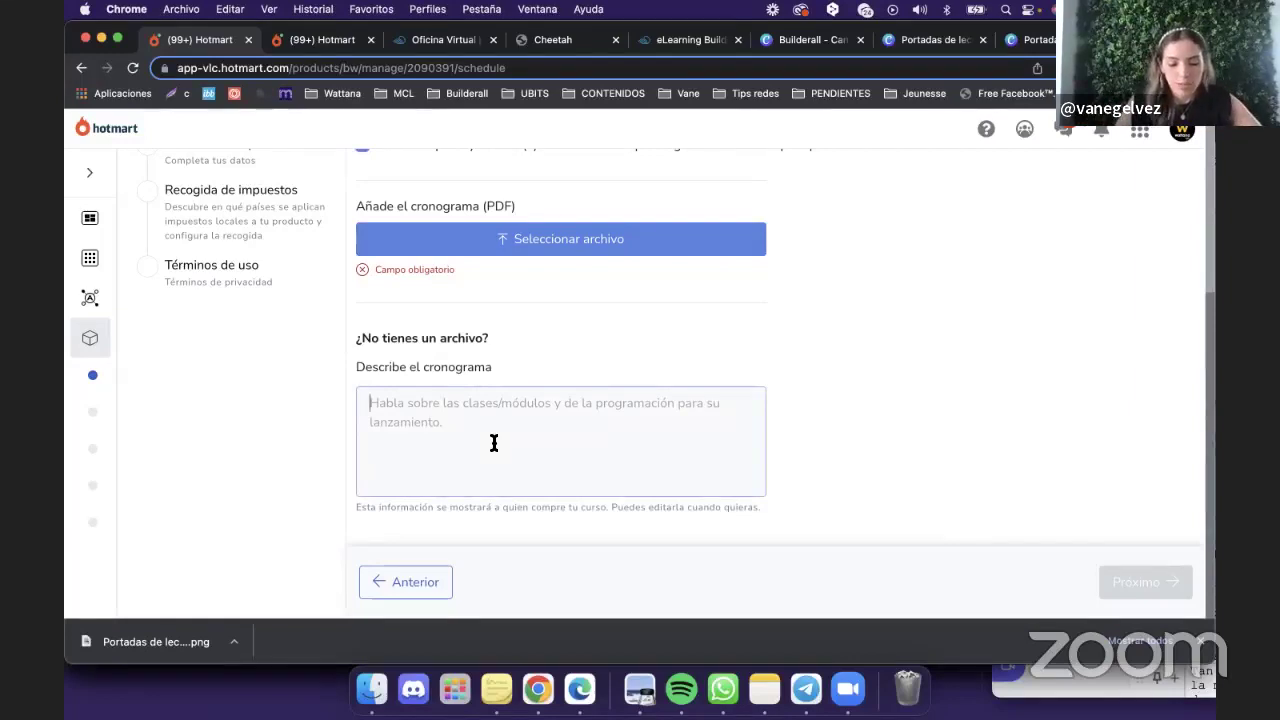
pyautogui.write('Entren')
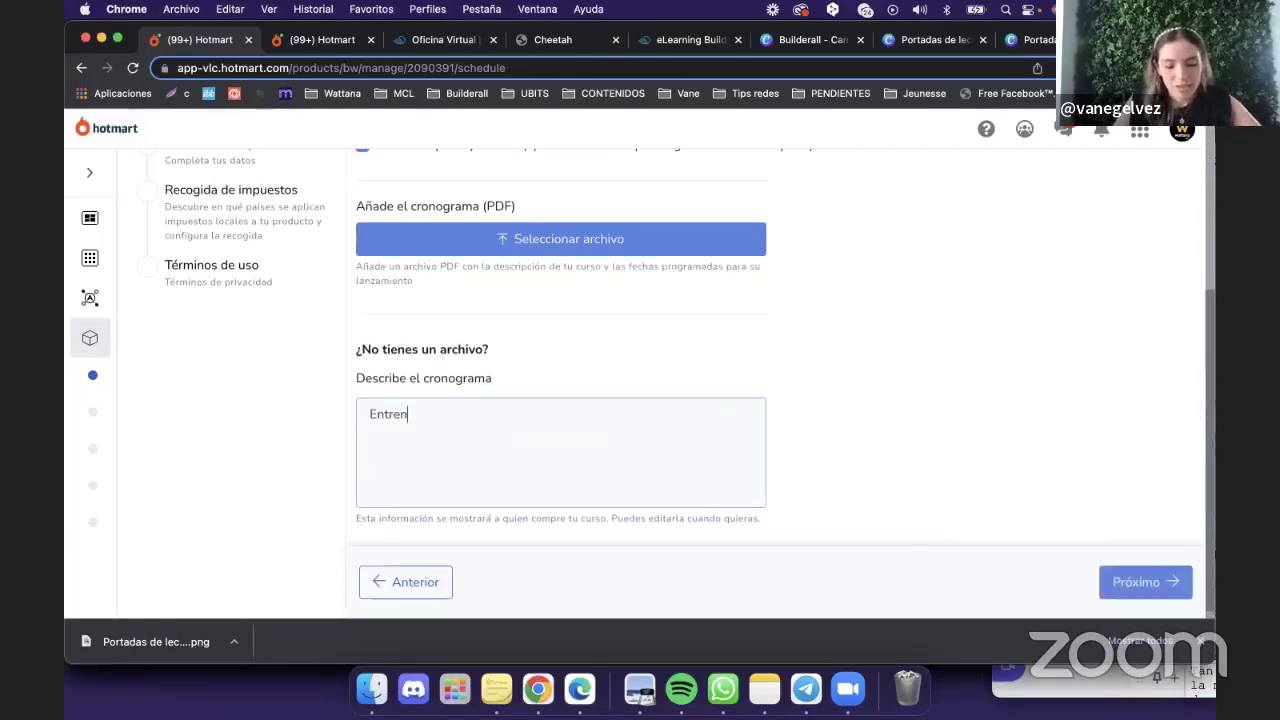
pyautogui.write('amientos ')
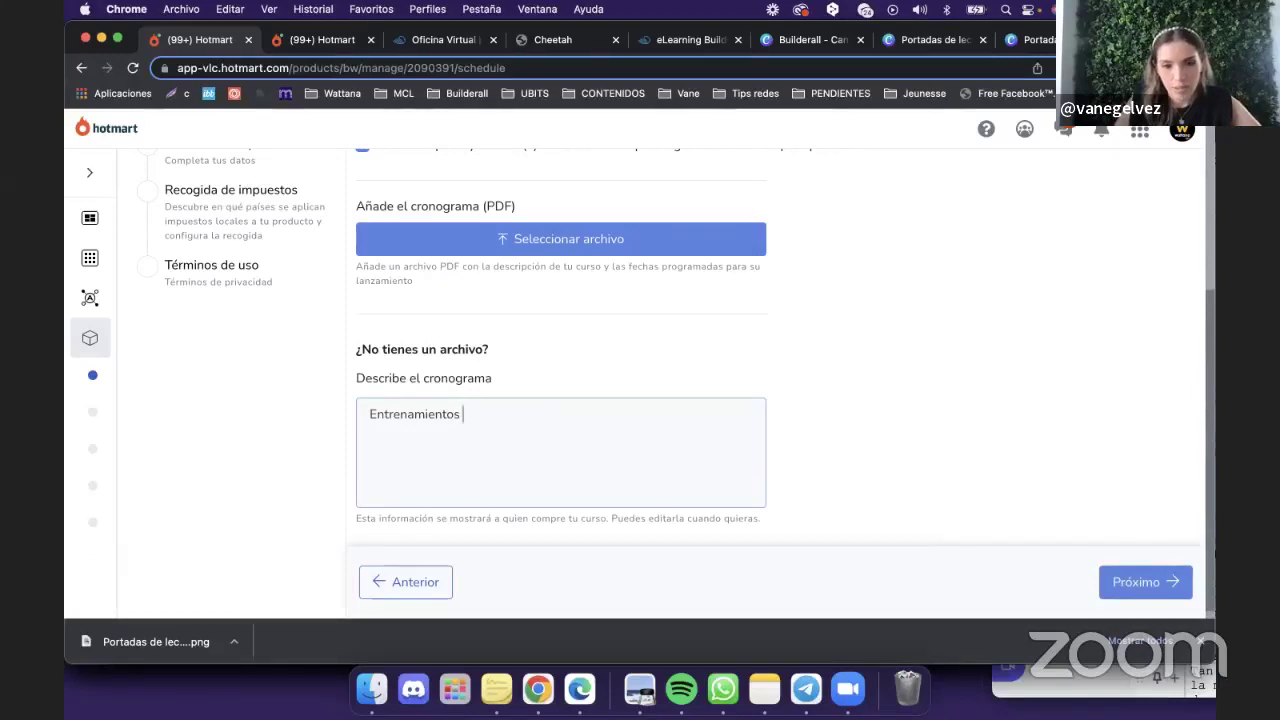
pyautogui.write('seman')
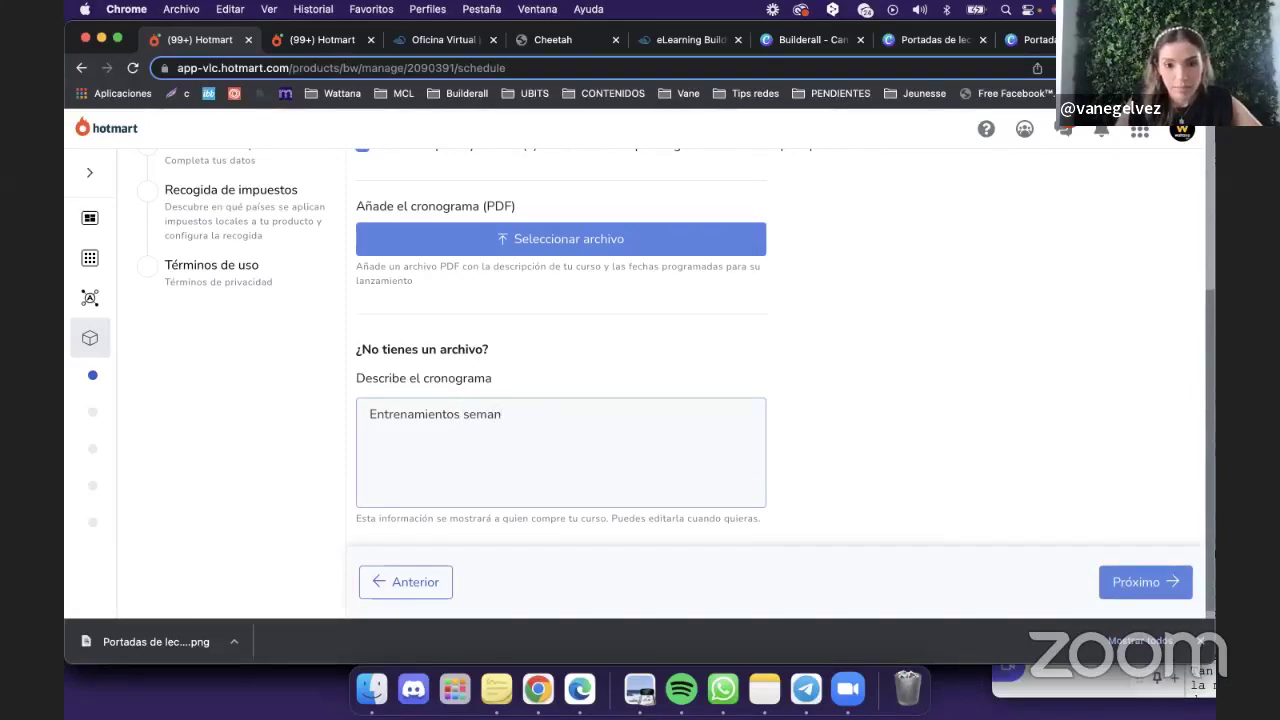
pyautogui.write('ales para')
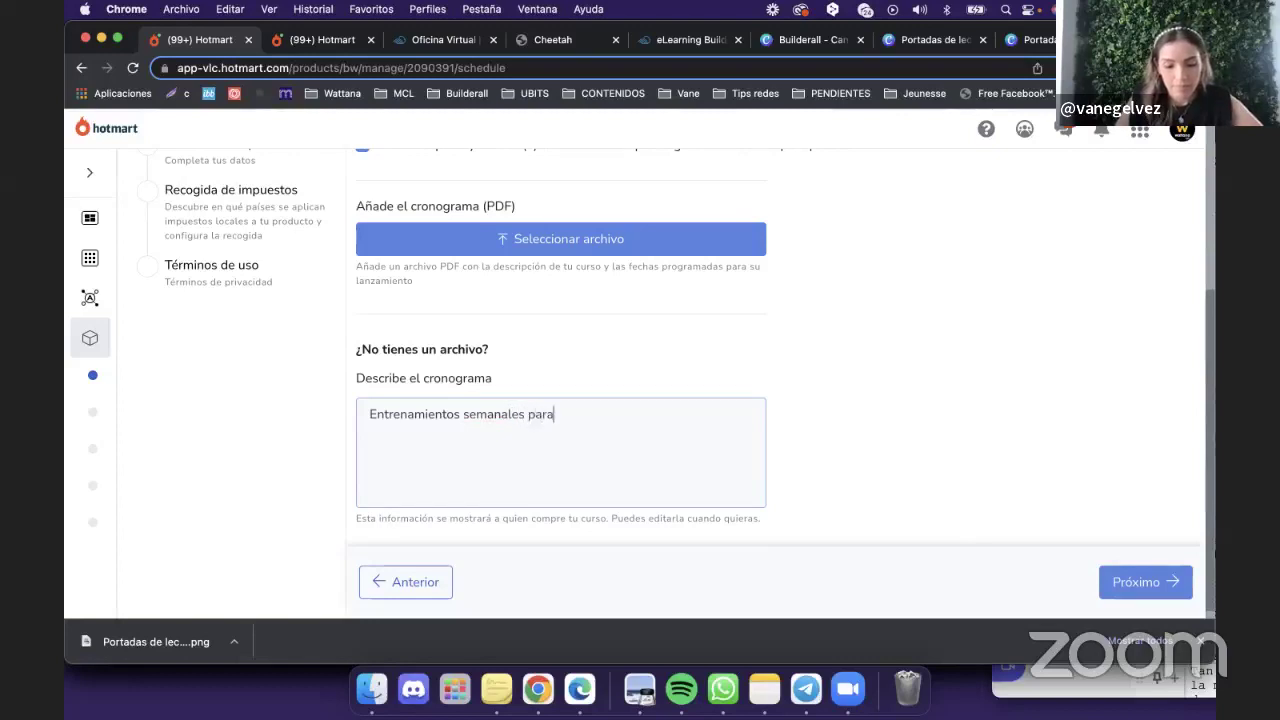
pyautogui.write(' aterrizar')
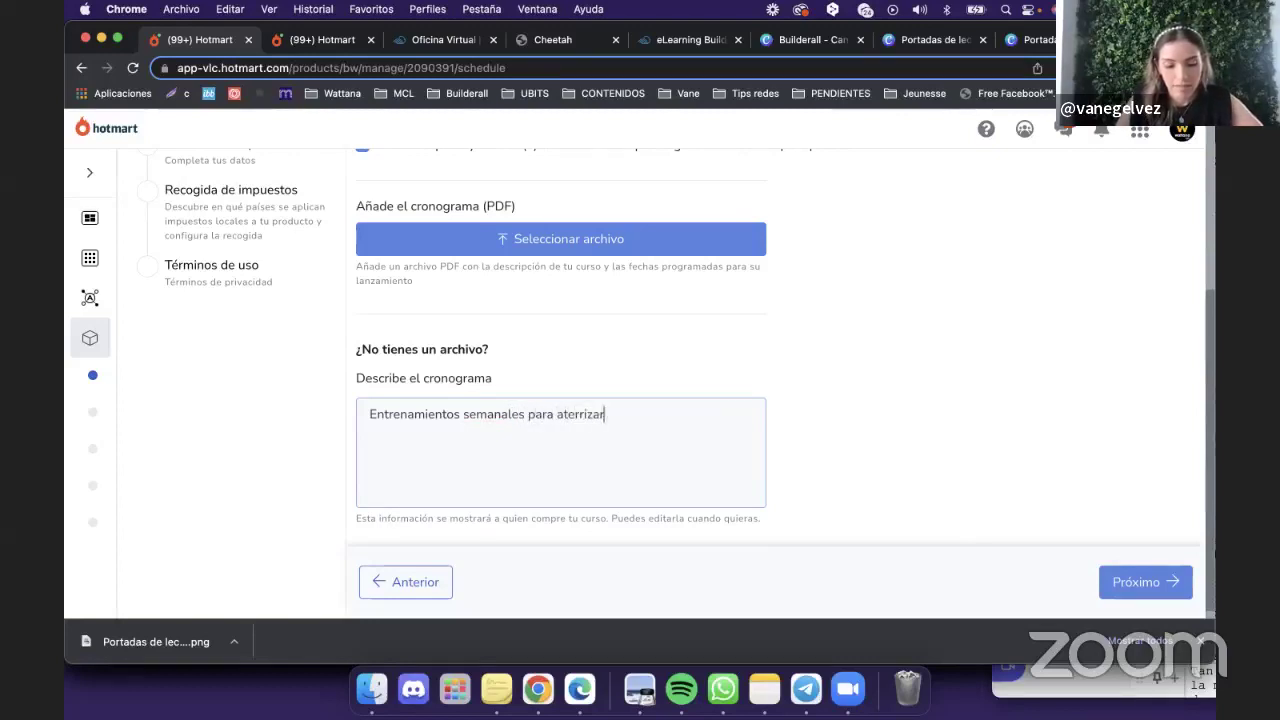
pyautogui.write(' tus modelos de neg')
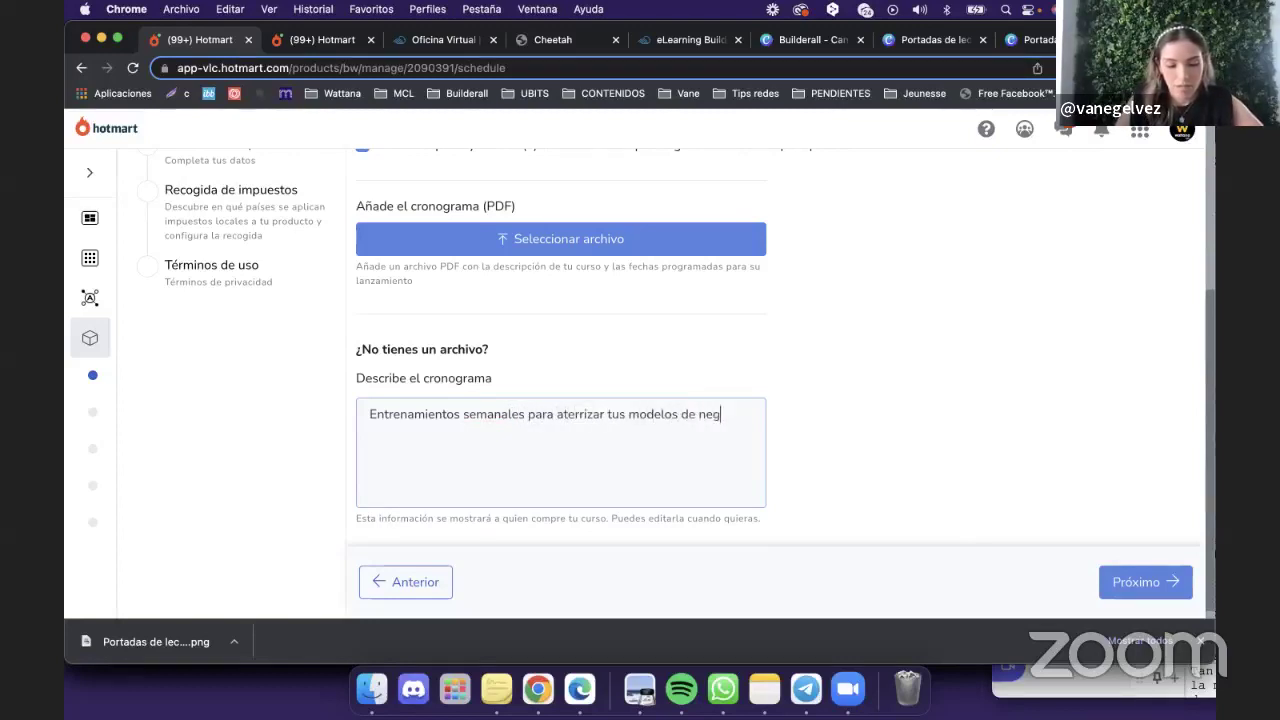
pyautogui.write('ocio en laplataforma')
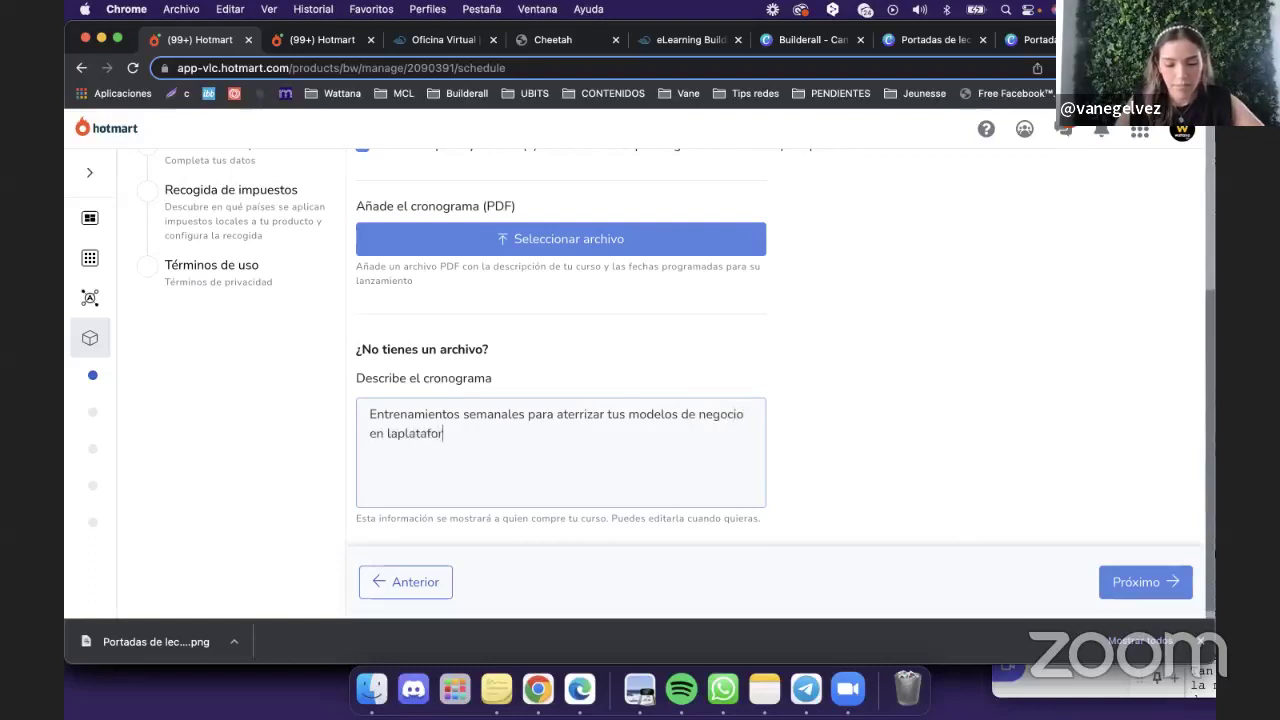
pyautogui.click(399, 434)
pyautogui.click(1142, 583)
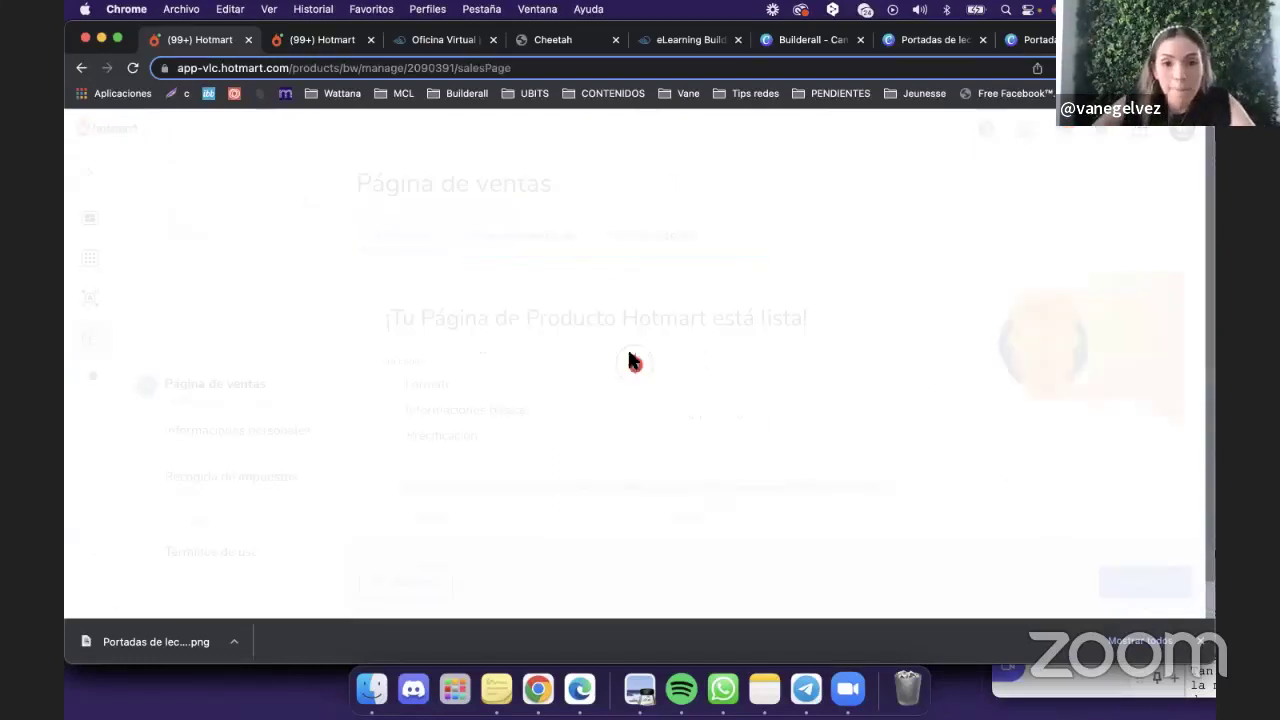
# Skip through the Página de ventas and Informaciones personales steps without changes
pyautogui.scroll(-1, 621, 372)
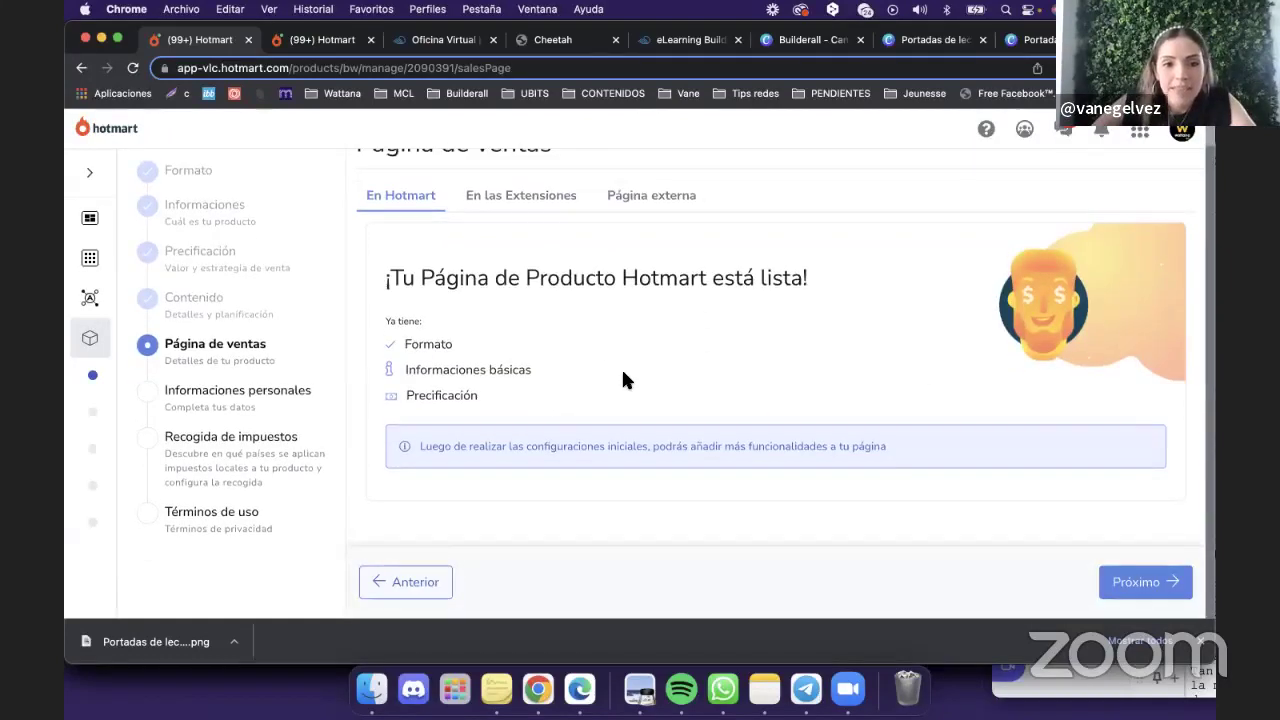
pyautogui.scroll(1, 479, 327)
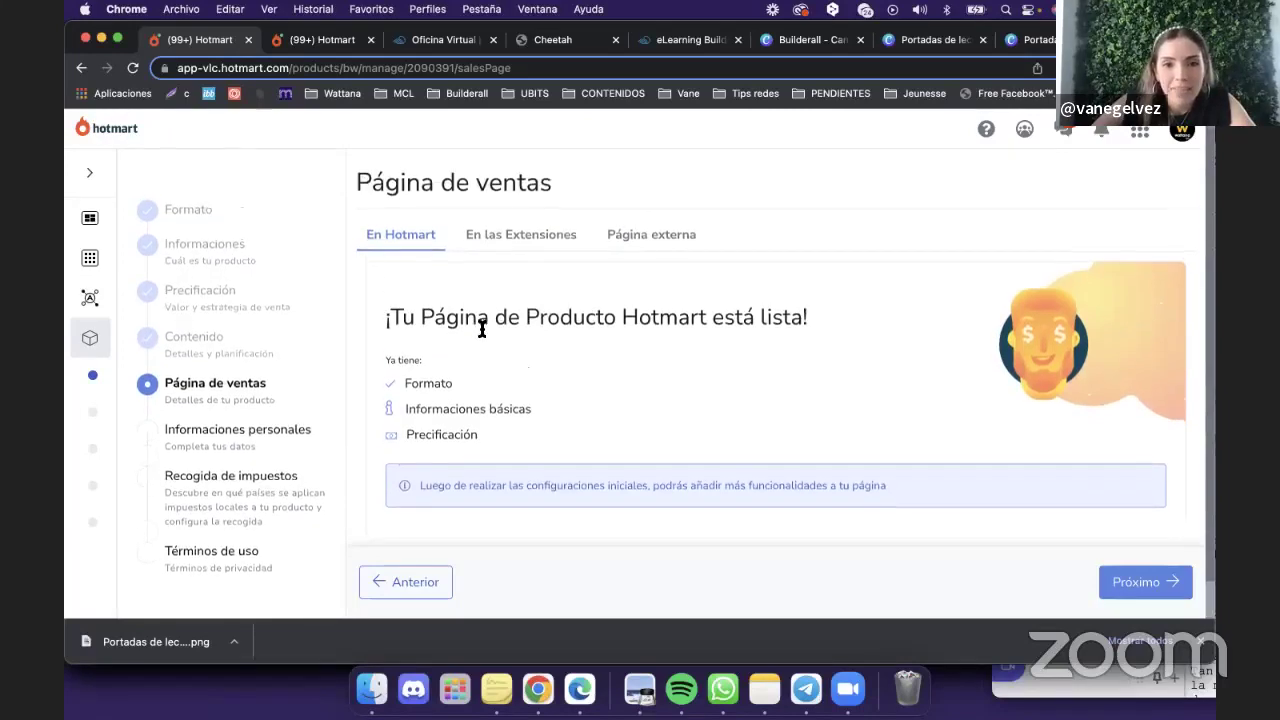
pyautogui.scroll(-1, 480, 323)
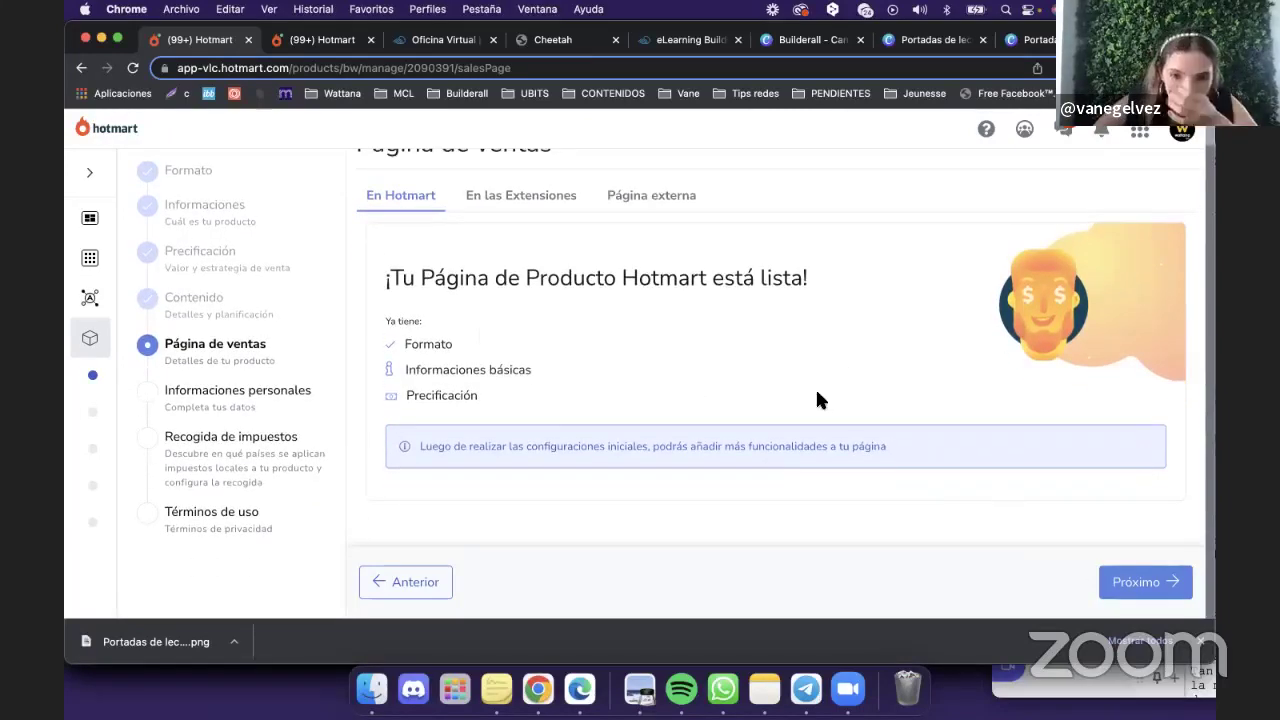
pyautogui.click(1163, 590)
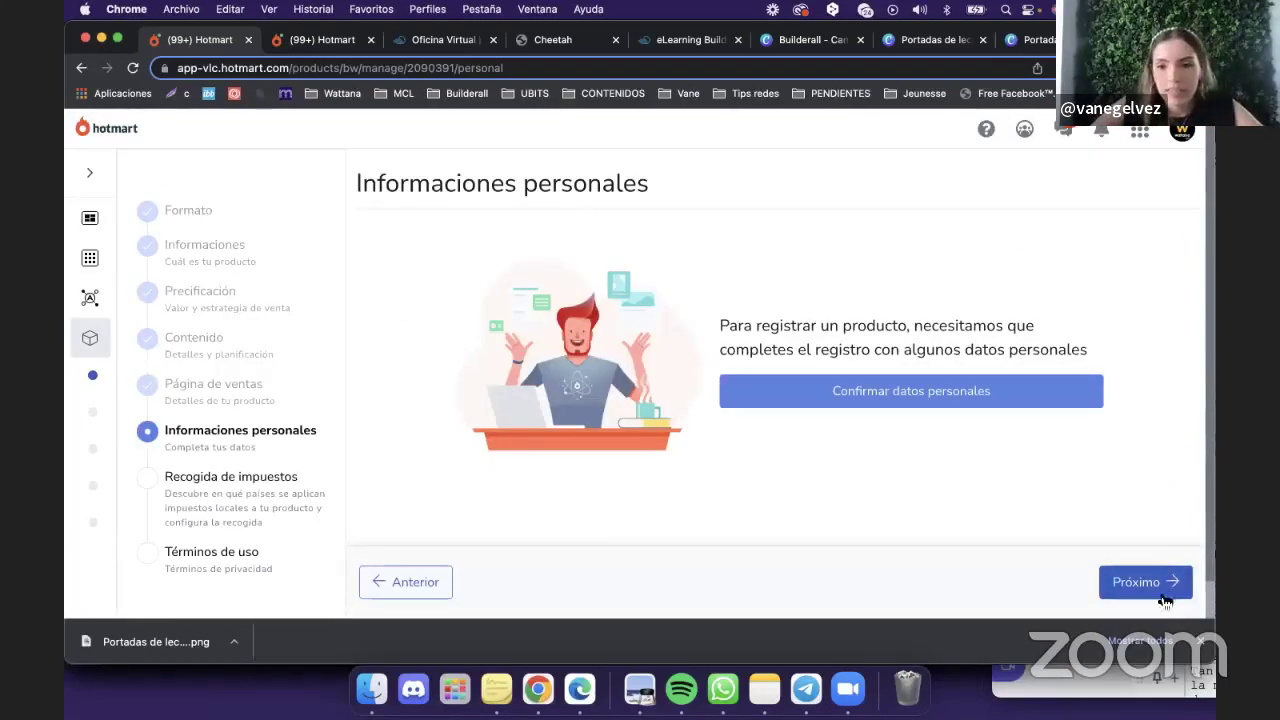
pyautogui.click(1154, 587)
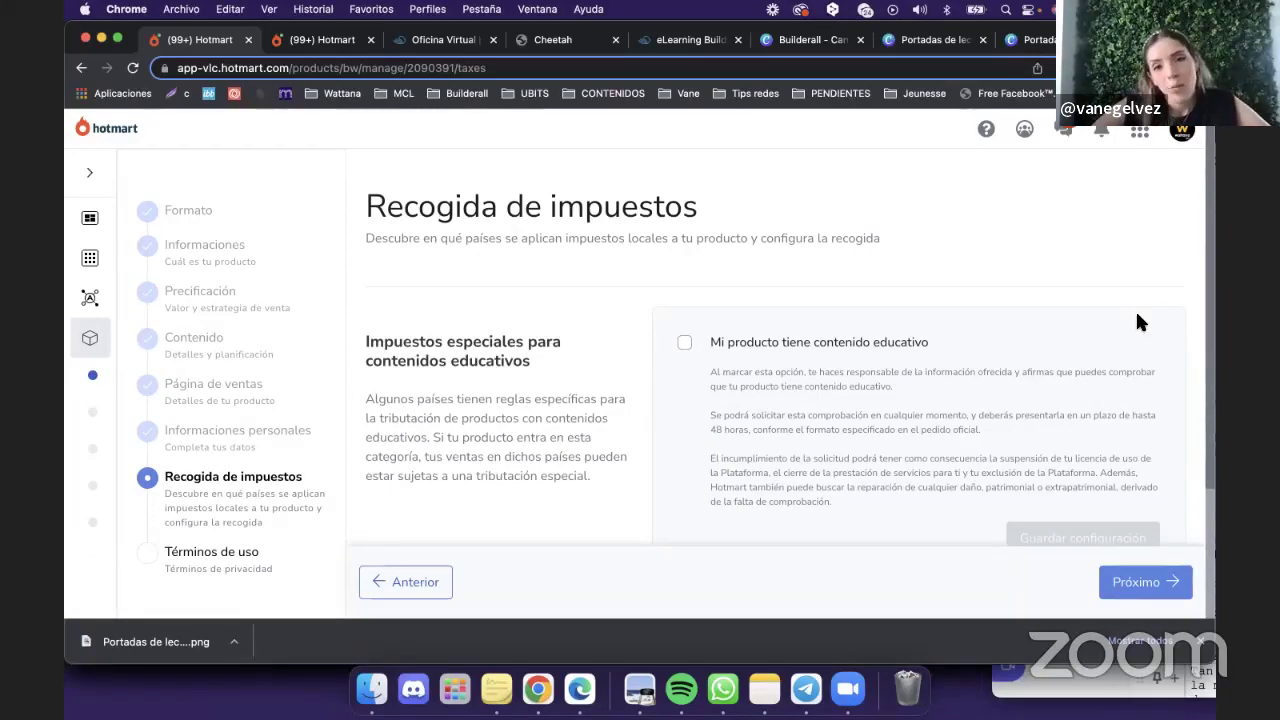
# Tick 'Mi producto tiene contenido educativo' on the Recogida de impuestos step
pyautogui.scroll(-2, 897, 236)
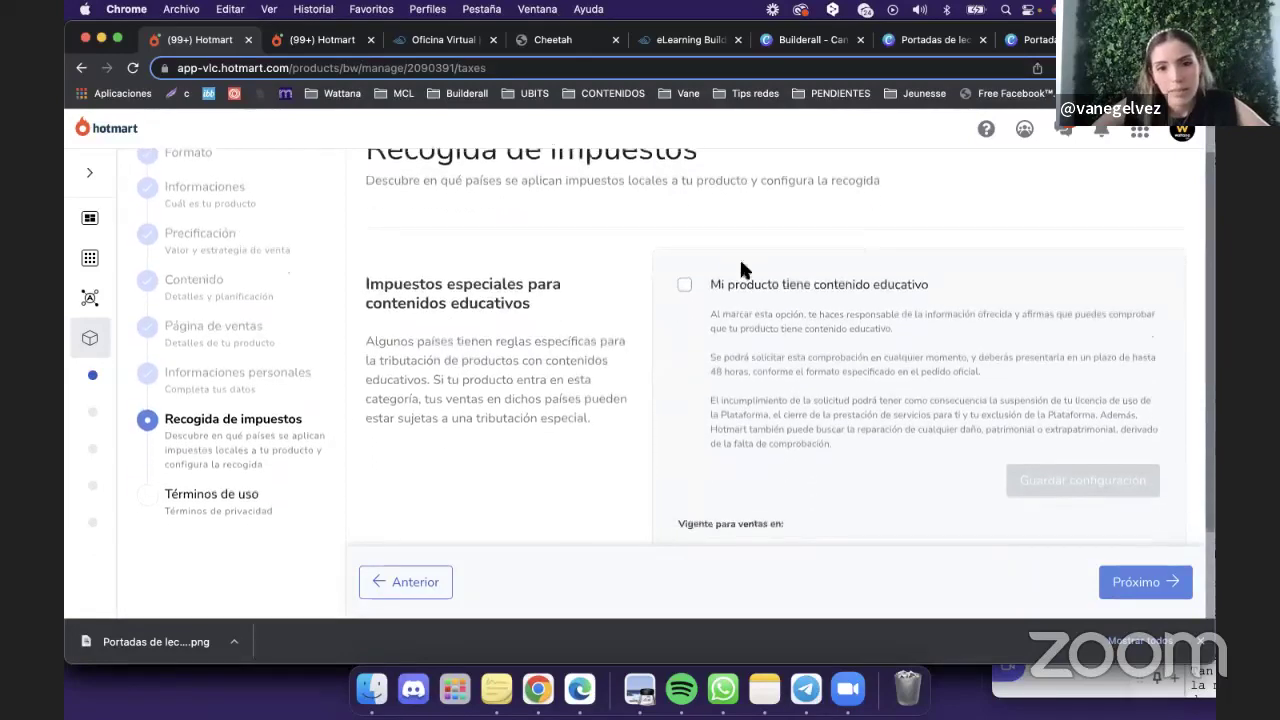
pyautogui.click(686, 288)
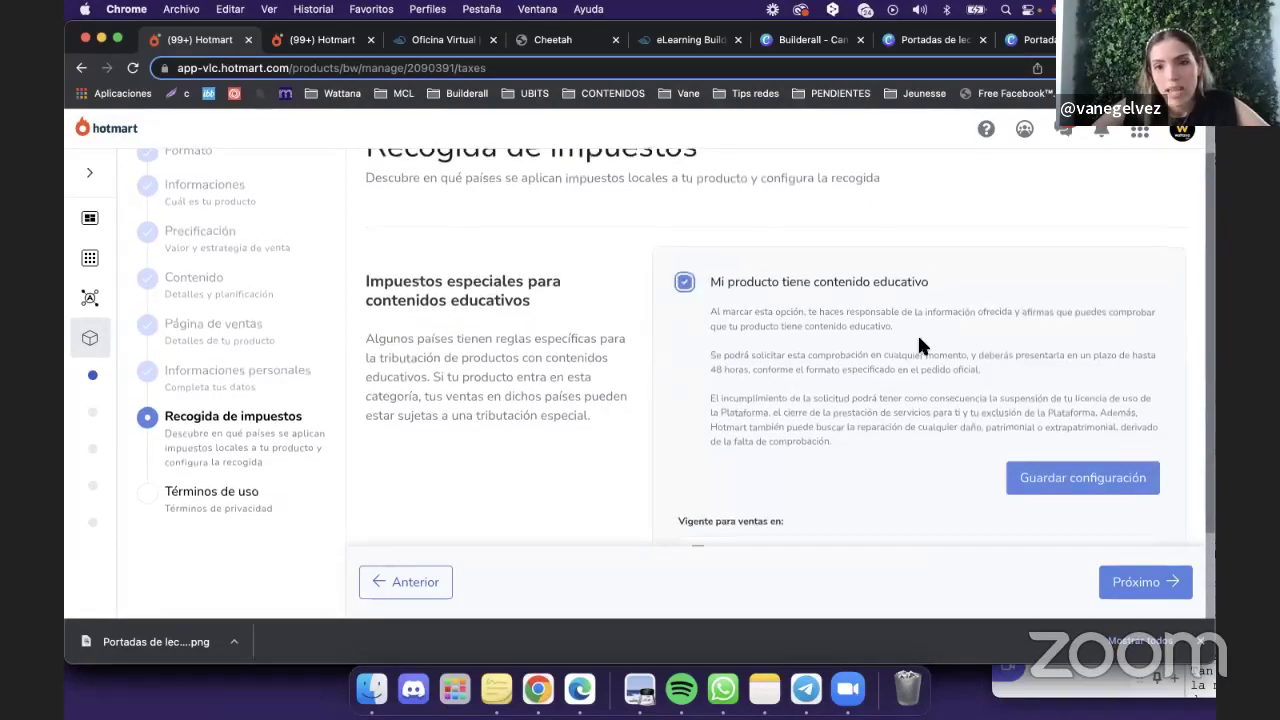
pyautogui.scroll(-2, 917, 332)
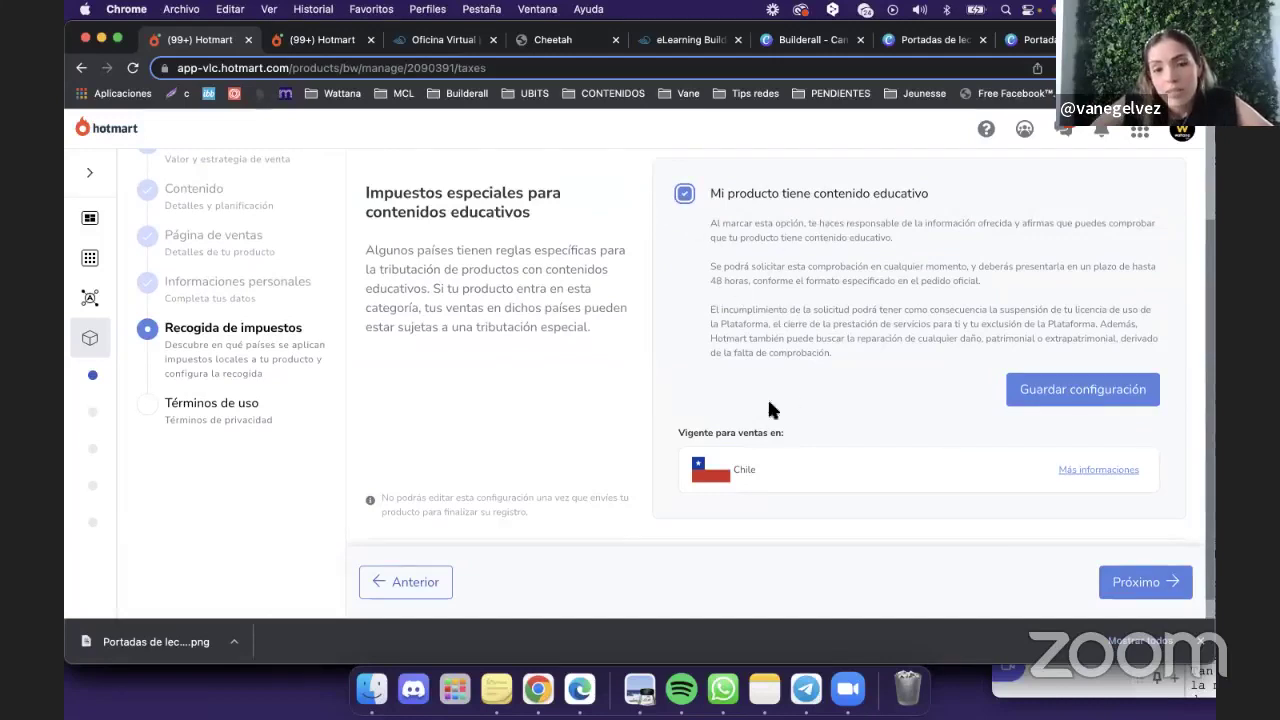
pyautogui.scroll(-1, 785, 380)
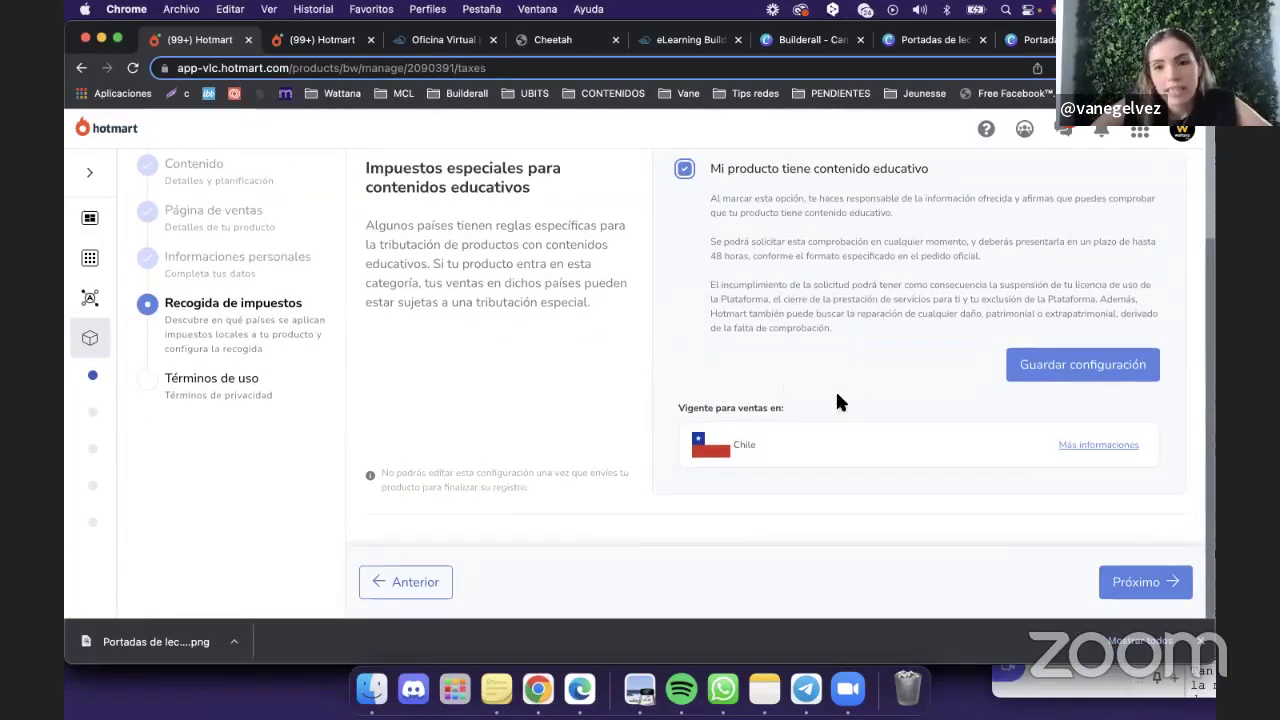
# Accept the Términos de Uso, submit the registration, and open the Entrenamientos Builderall Labs editing panel
pyautogui.click(1145, 588)
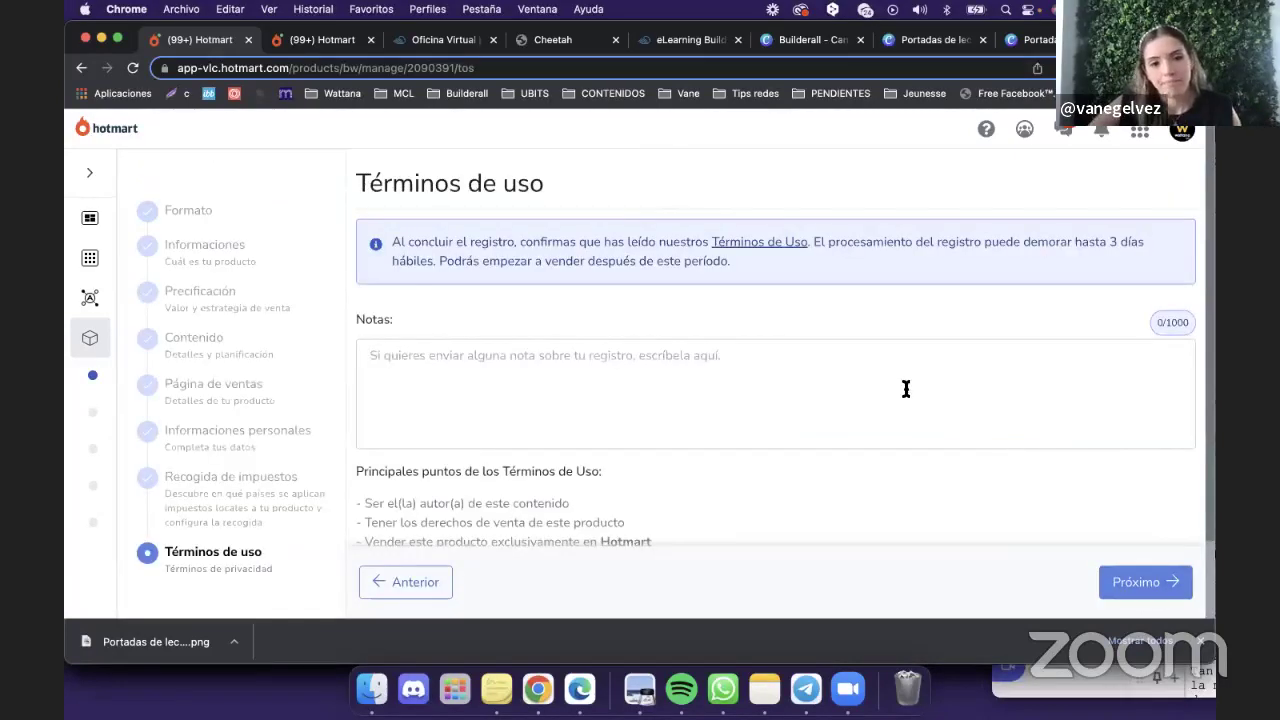
pyautogui.scroll(-4, 906, 389)
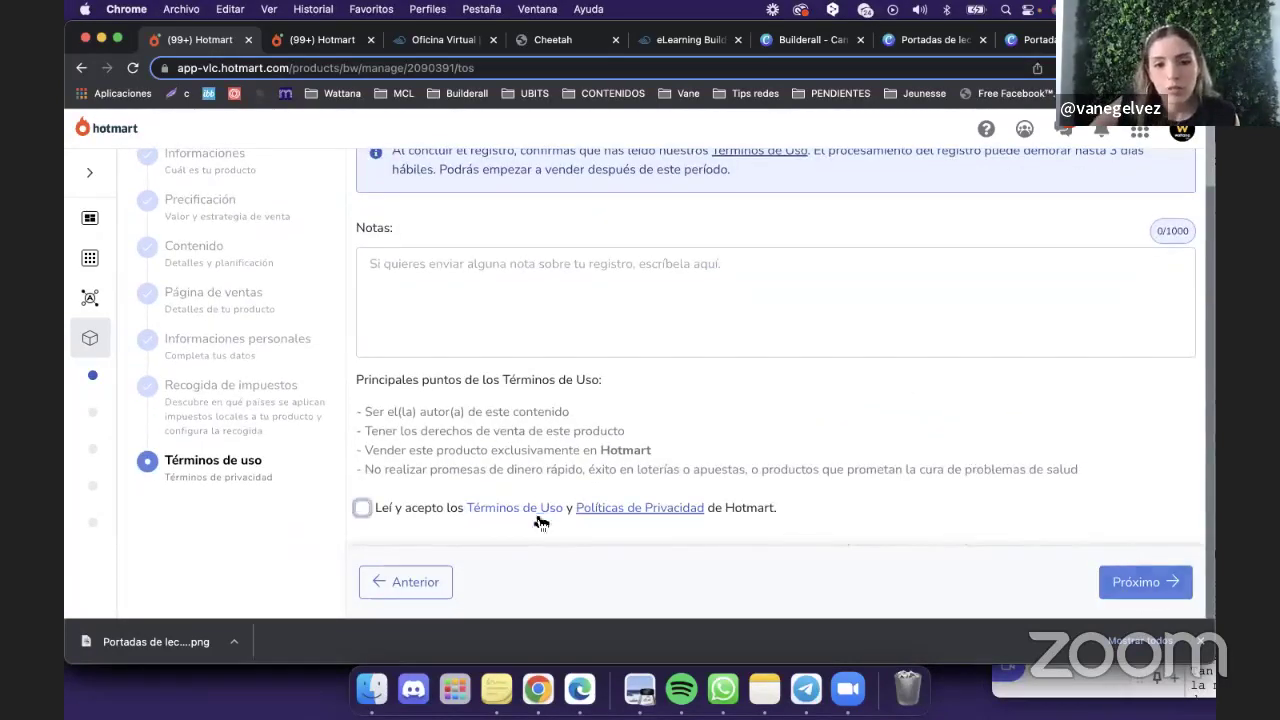
pyautogui.click(362, 507)
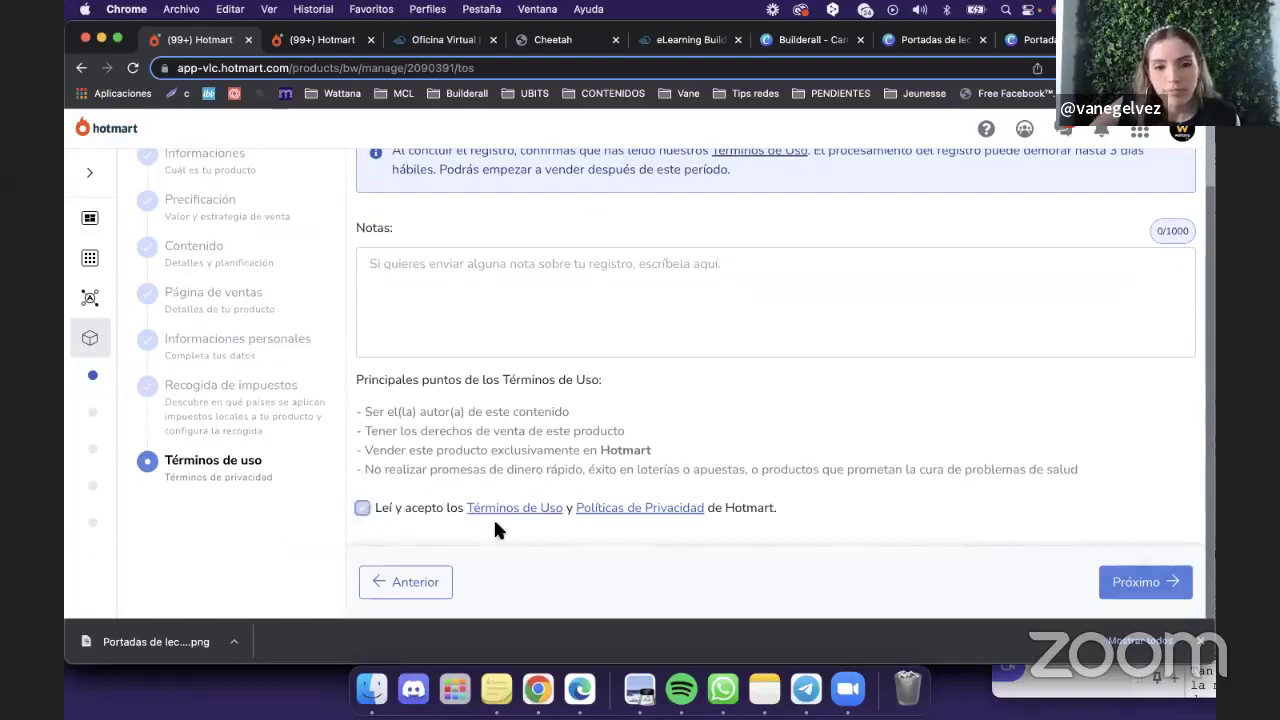
pyautogui.click(1137, 581)
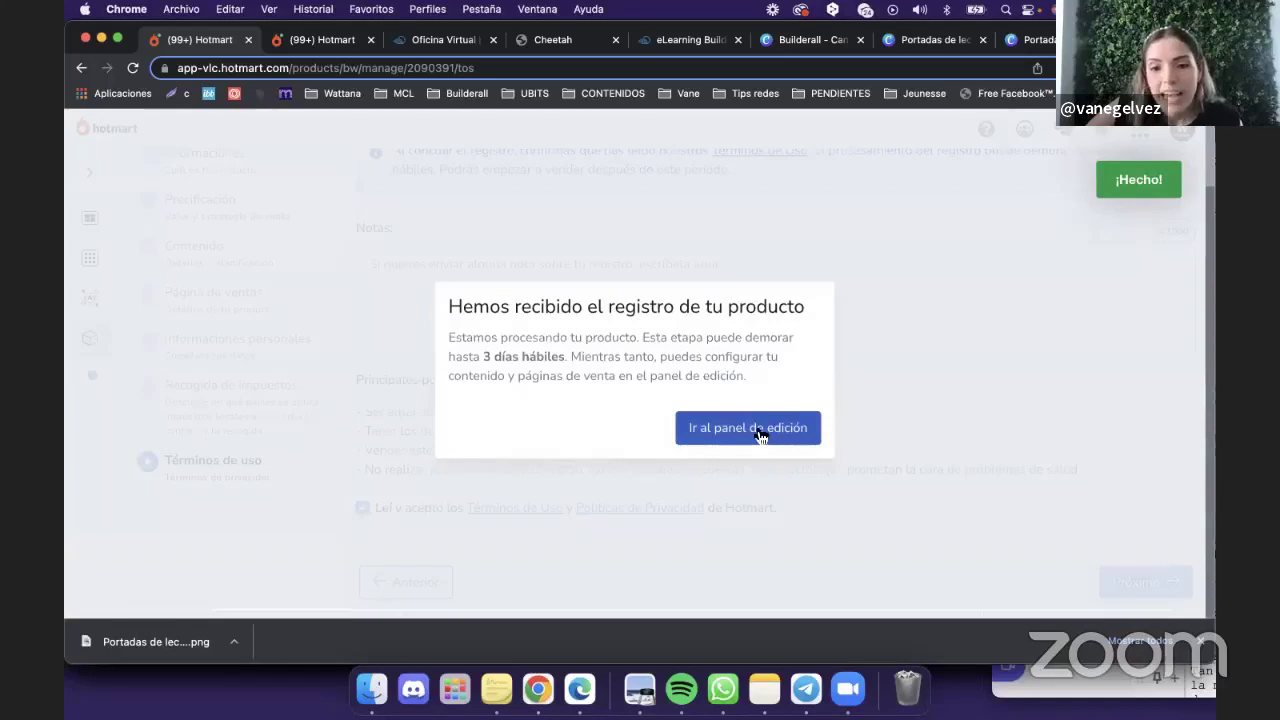
pyautogui.click(760, 433)
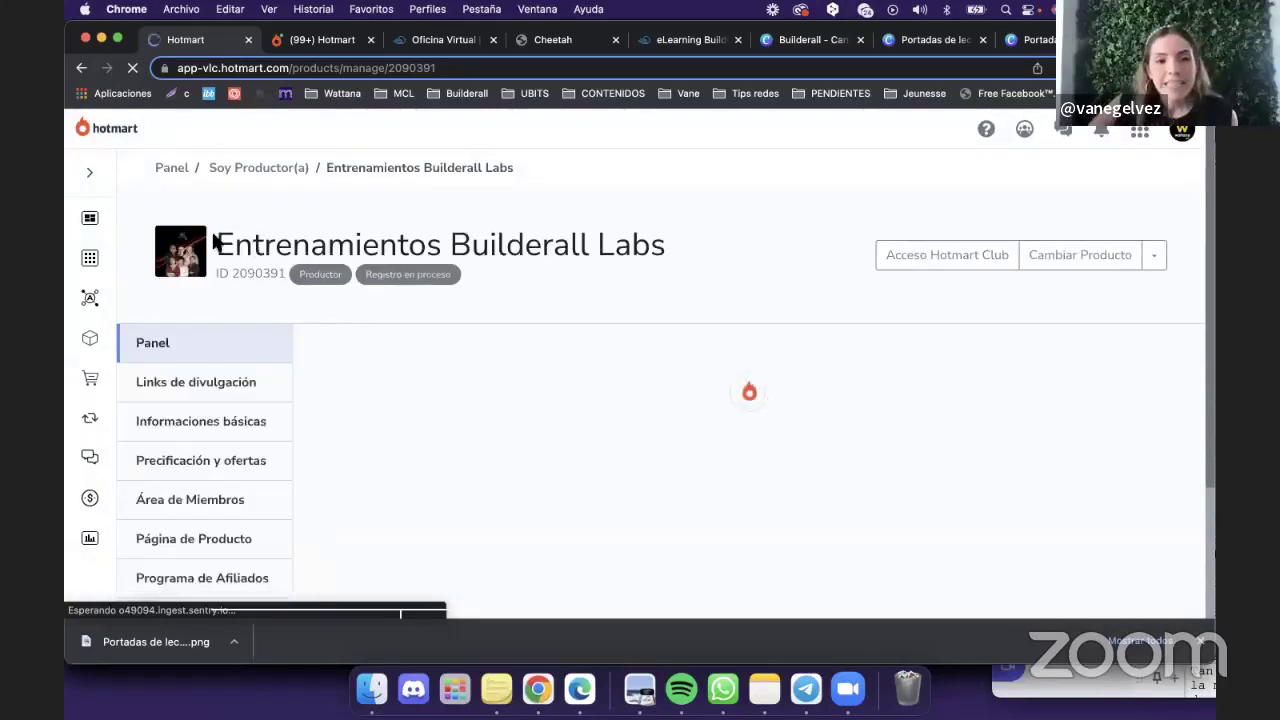
# Point out the product title and Registro en proceso status, then switch to the Builderall eLearning editor
pyautogui.moveTo(214, 244); pyautogui.dragTo(697, 234)
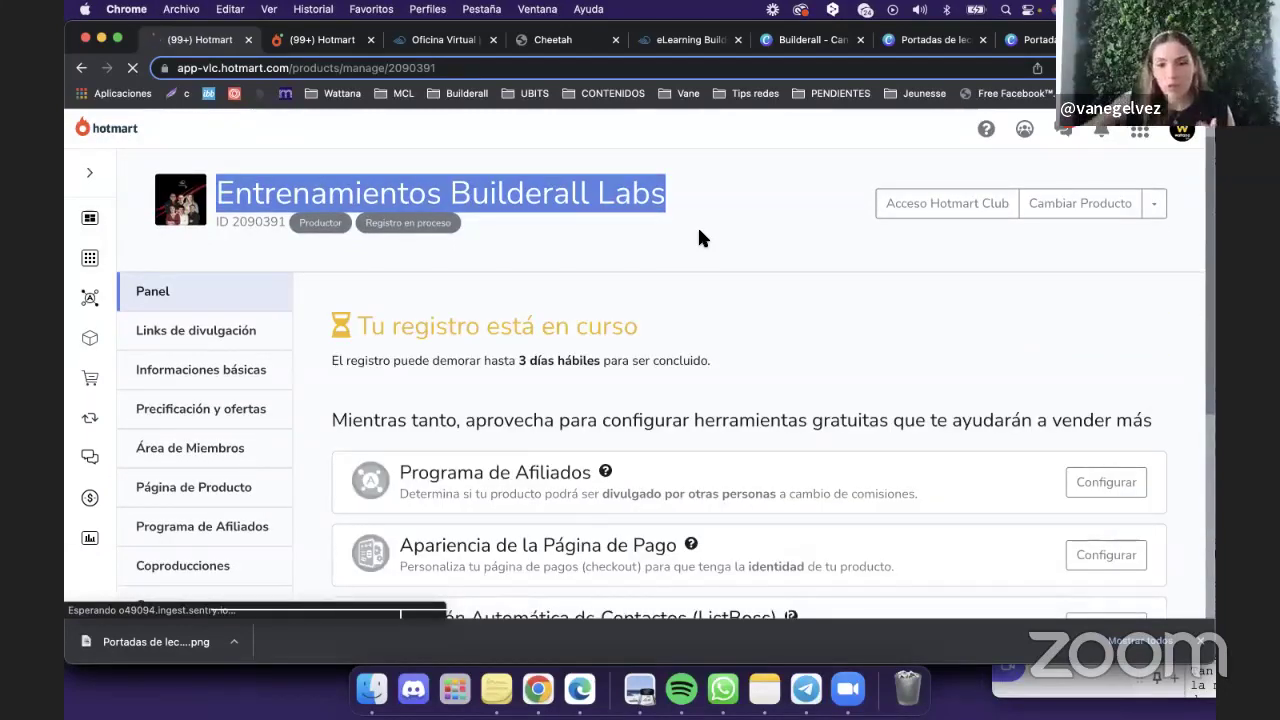
pyautogui.moveTo(370, 326); pyautogui.dragTo(638, 325)
pyautogui.scroll(-2, 560, 320)
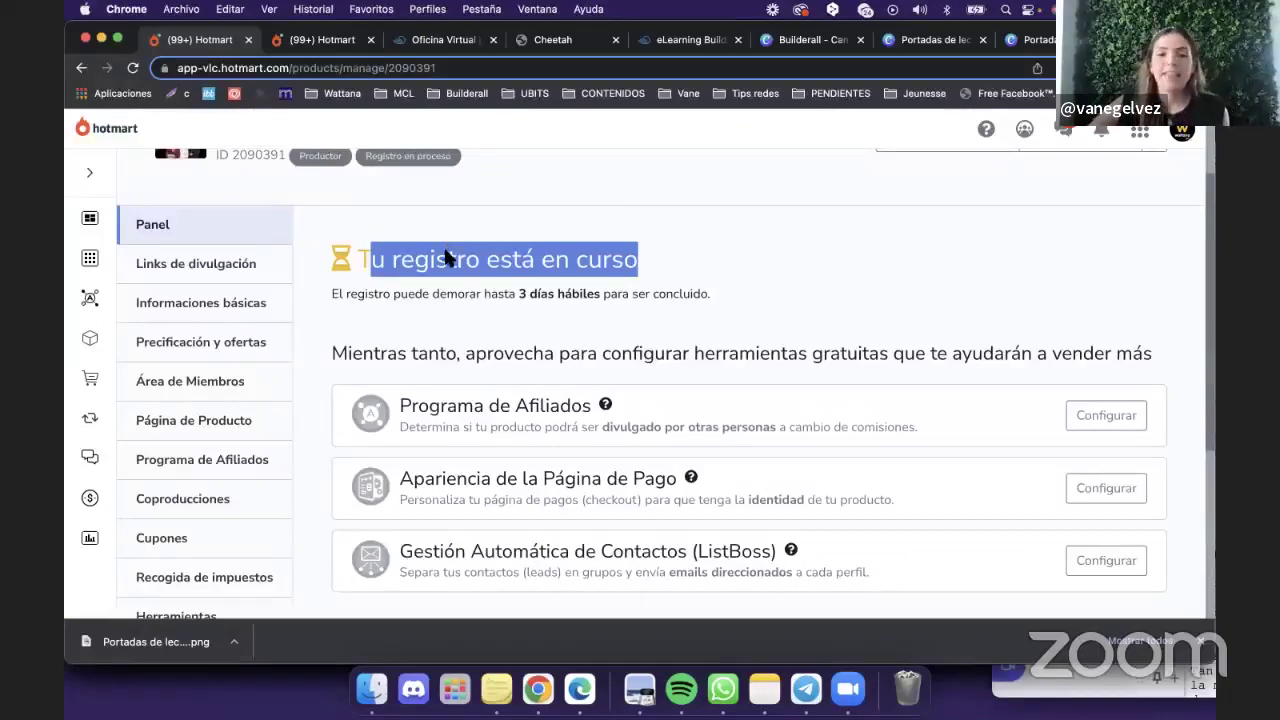
pyautogui.scroll(2, 325, 272)
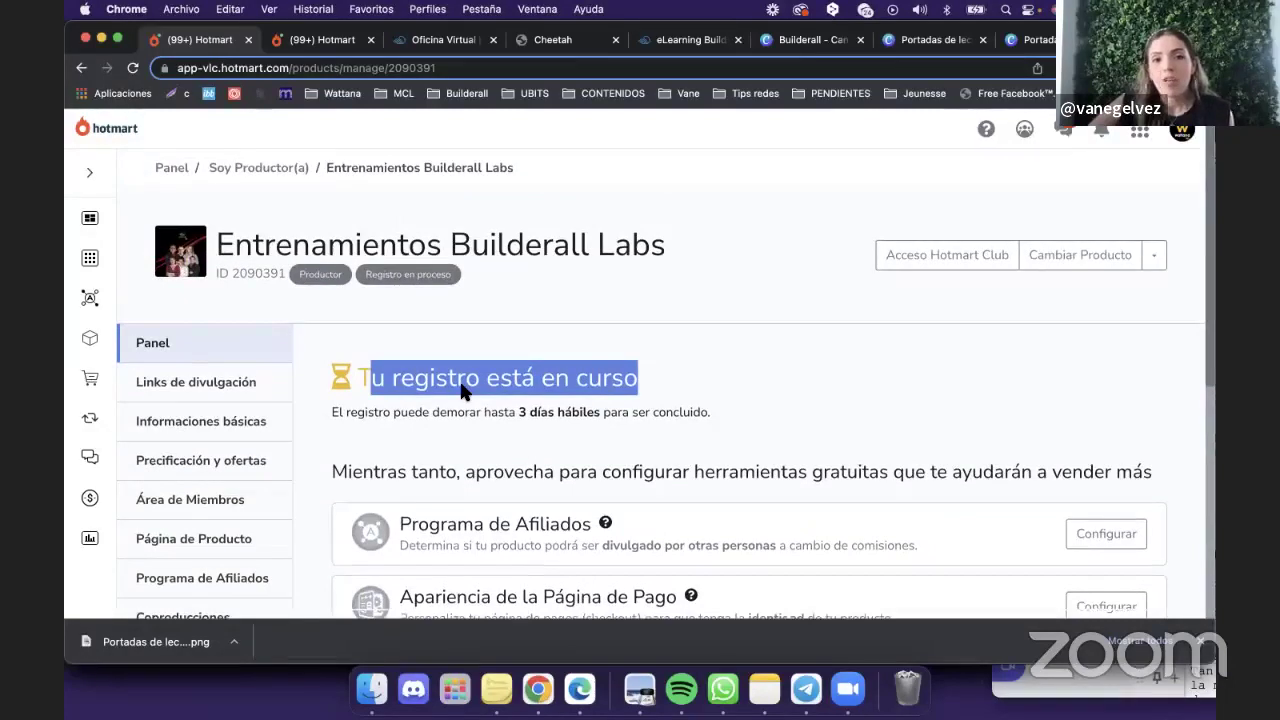
pyautogui.click(674, 40)
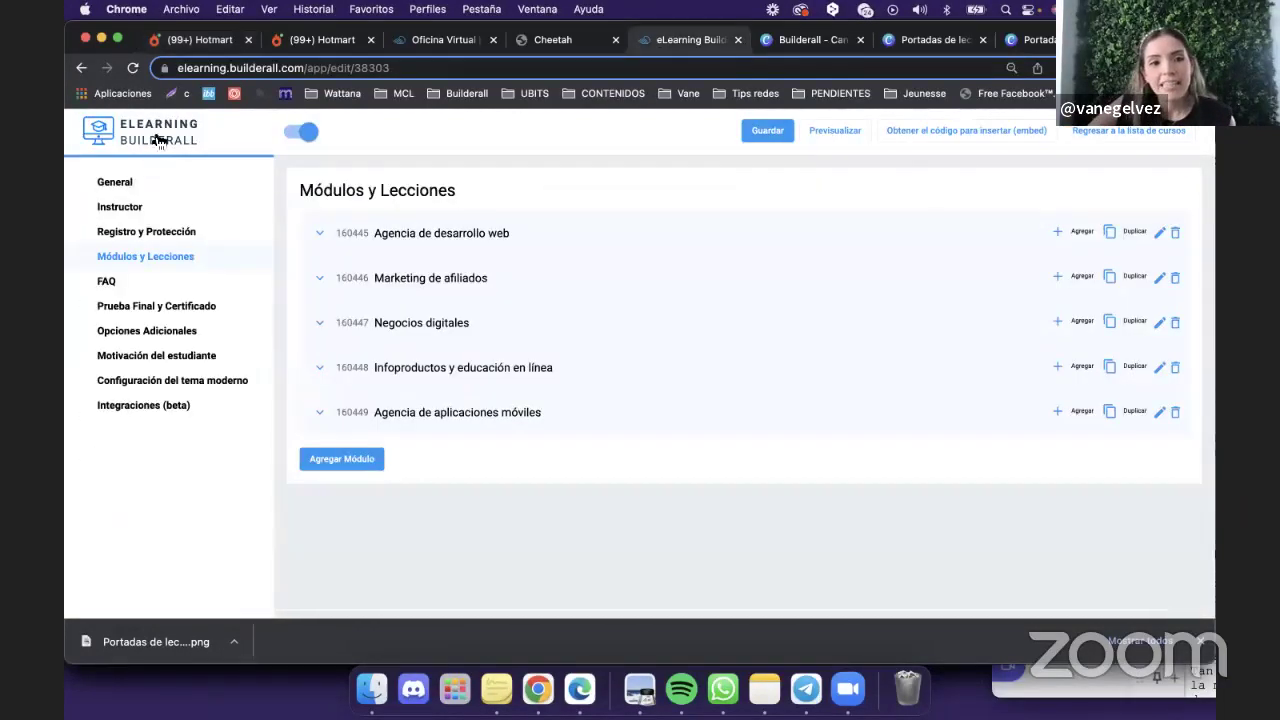
# Start a new course from the course list, entering 'Entrenamiento' and 'Builderall Labs' as its name
pyautogui.click(157, 140)
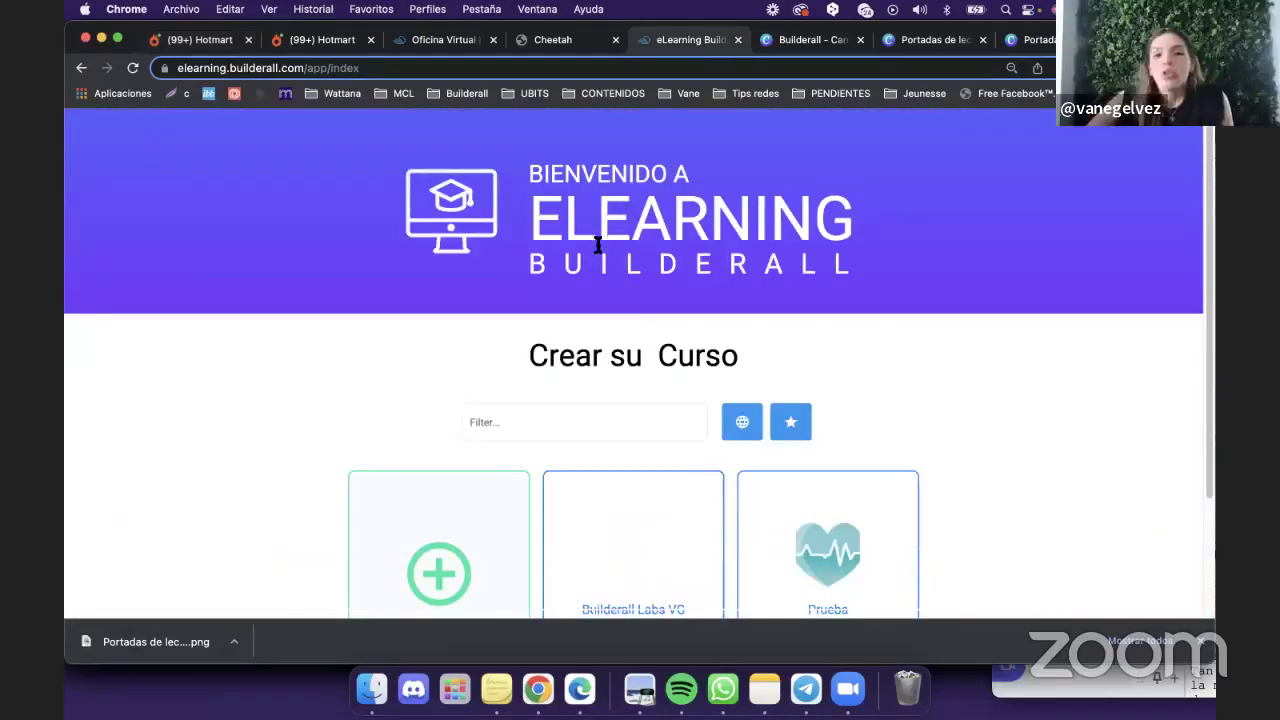
pyautogui.scroll(-3, 597, 244)
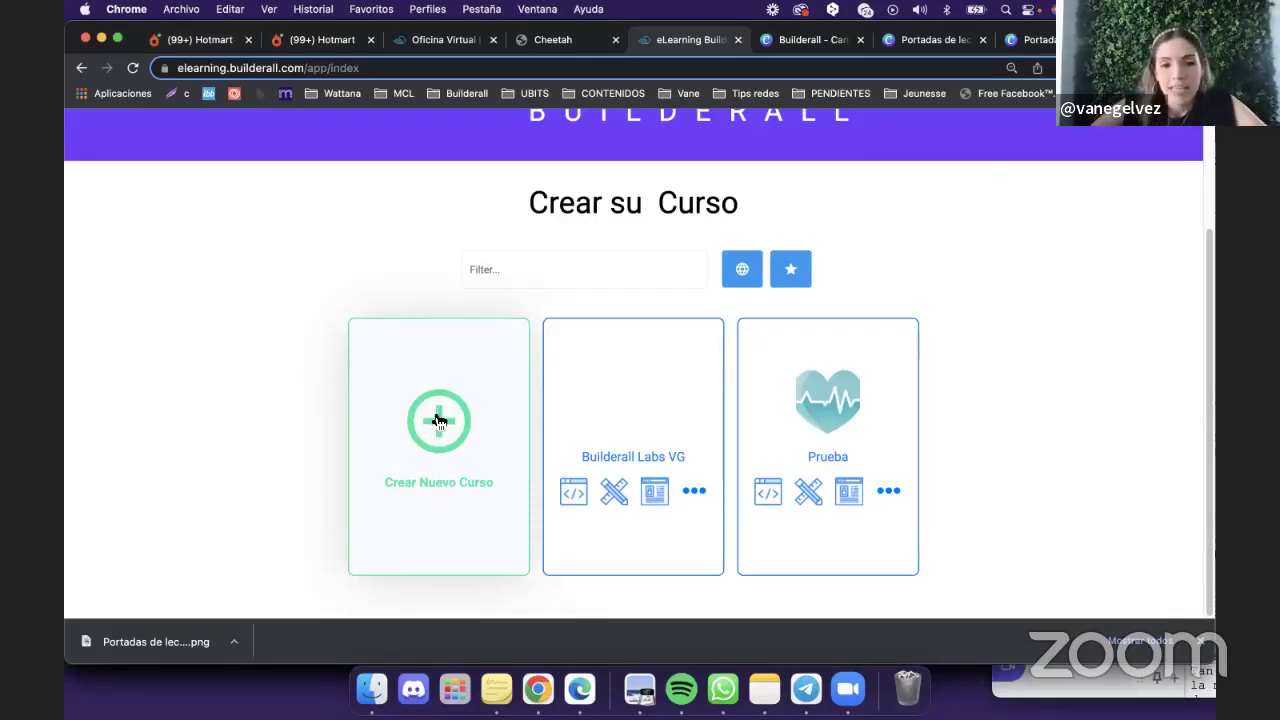
pyautogui.click(438, 420)
pyautogui.click(442, 306)
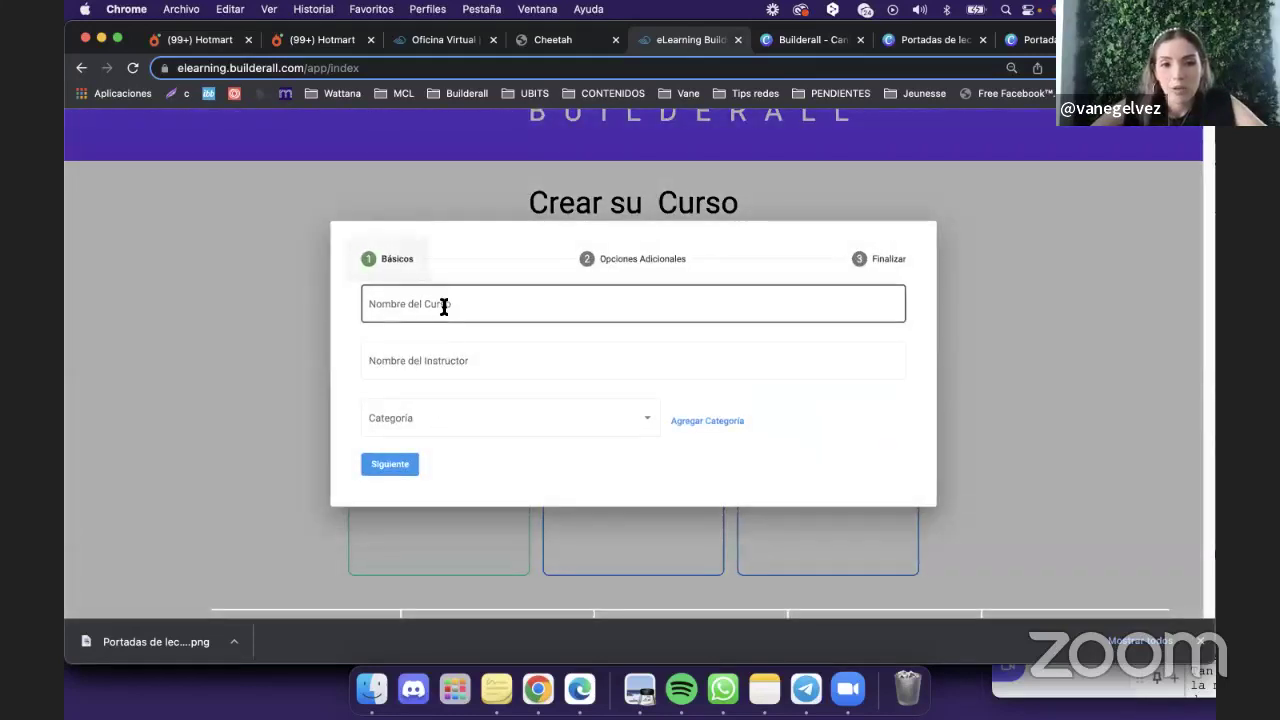
pyautogui.write('Ent')
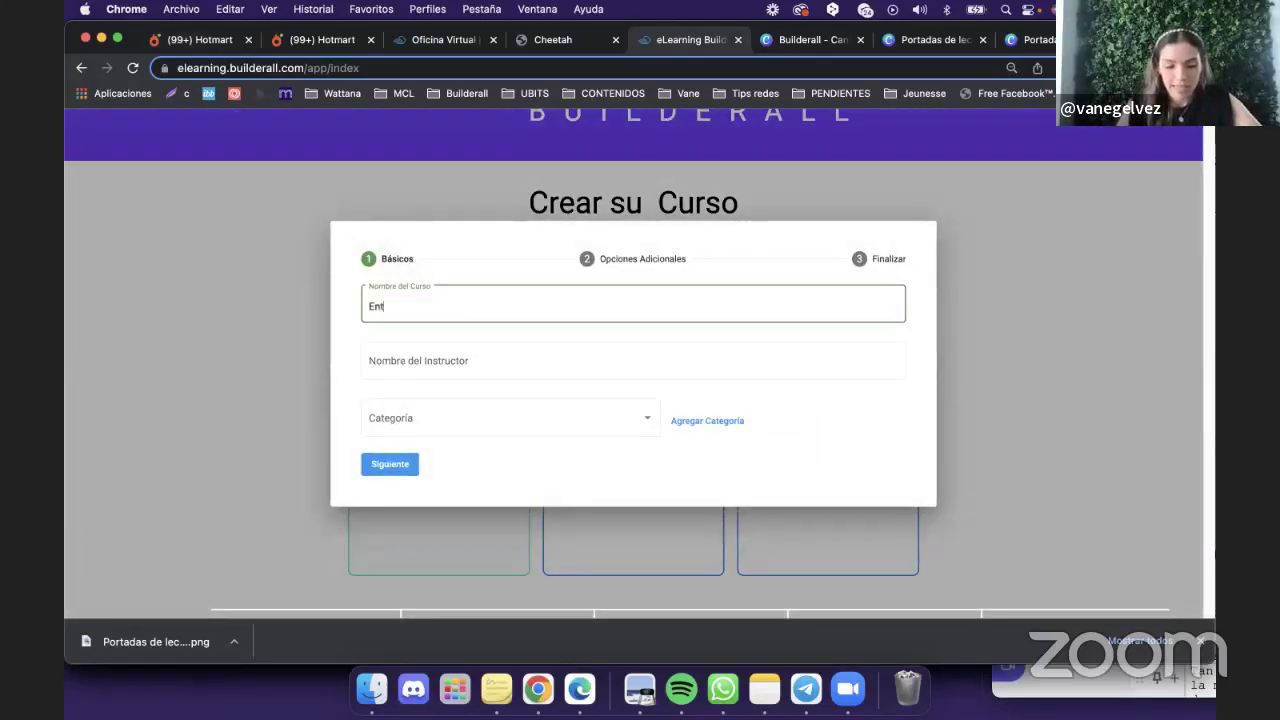
pyautogui.write('renamiento B')
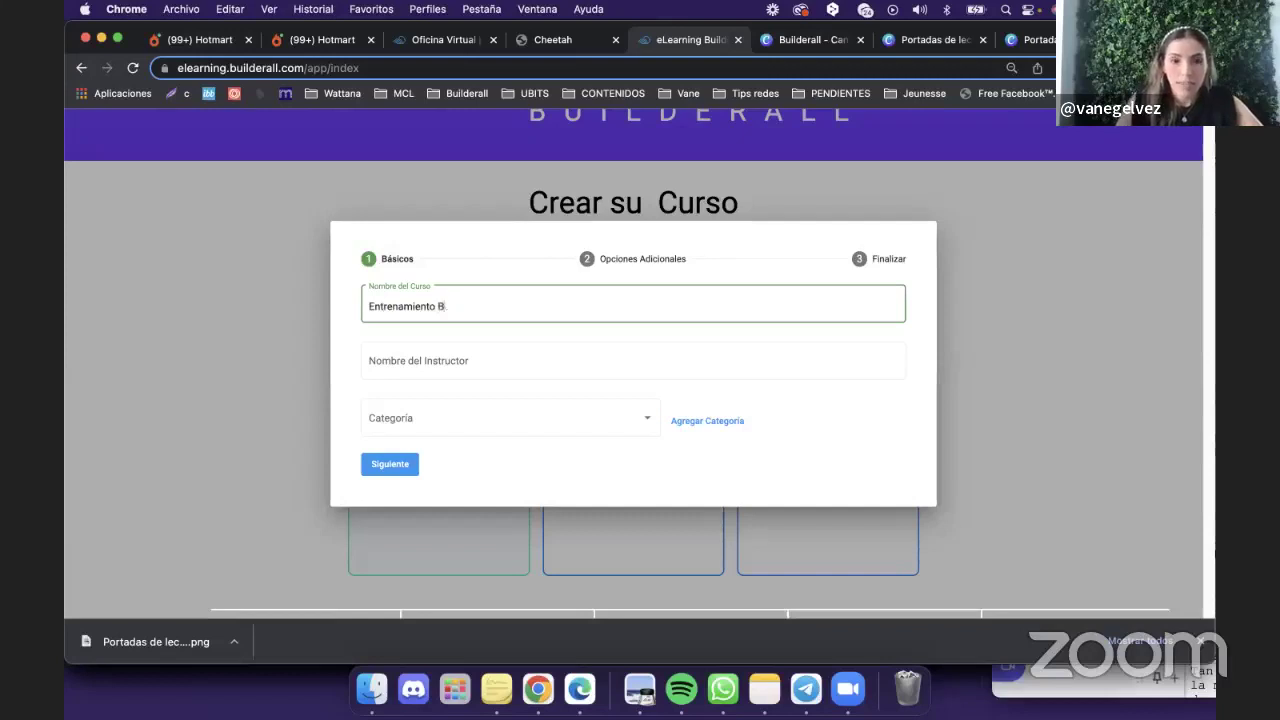
pyautogui.press('BackSpace')
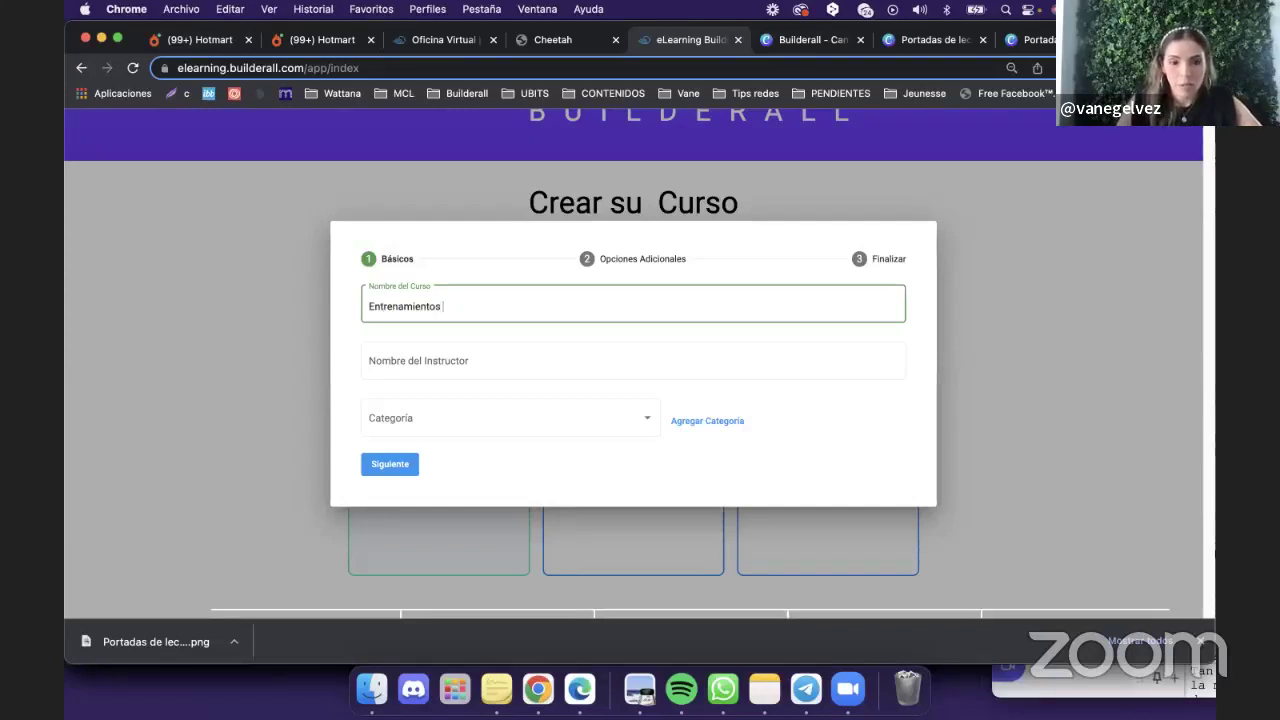
pyautogui.write('Builderall')
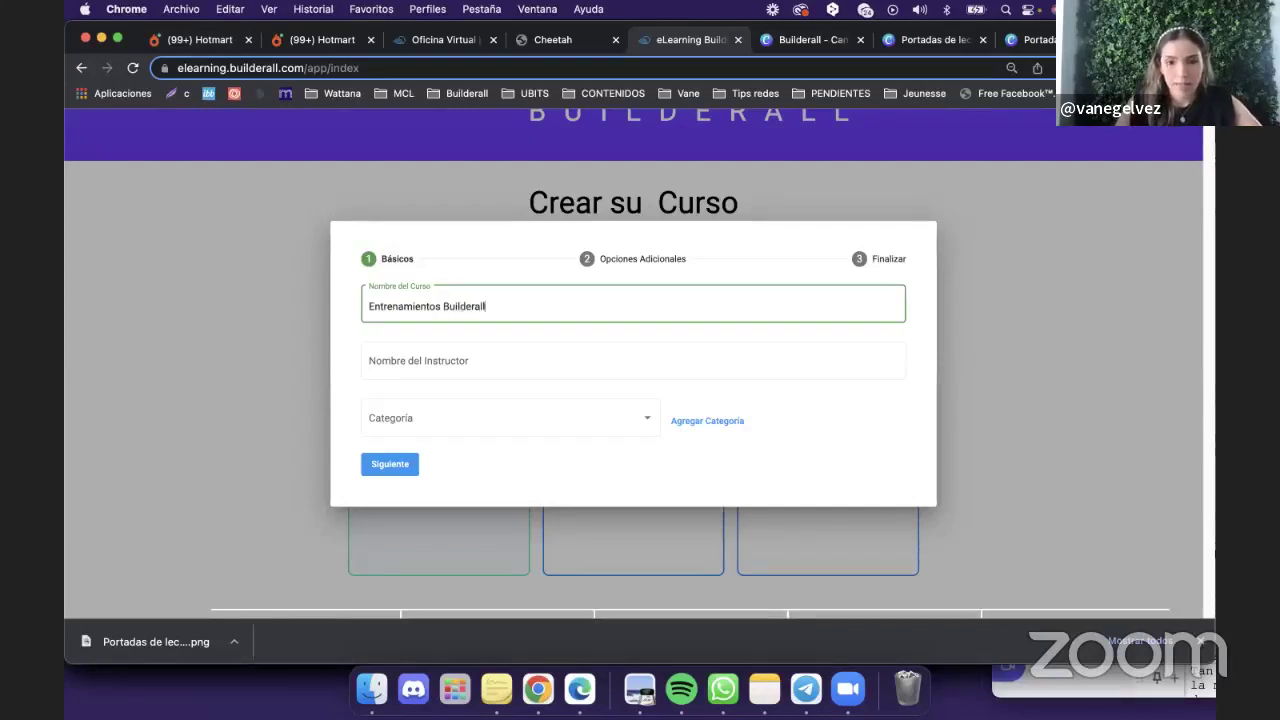
pyautogui.write(' Labs')
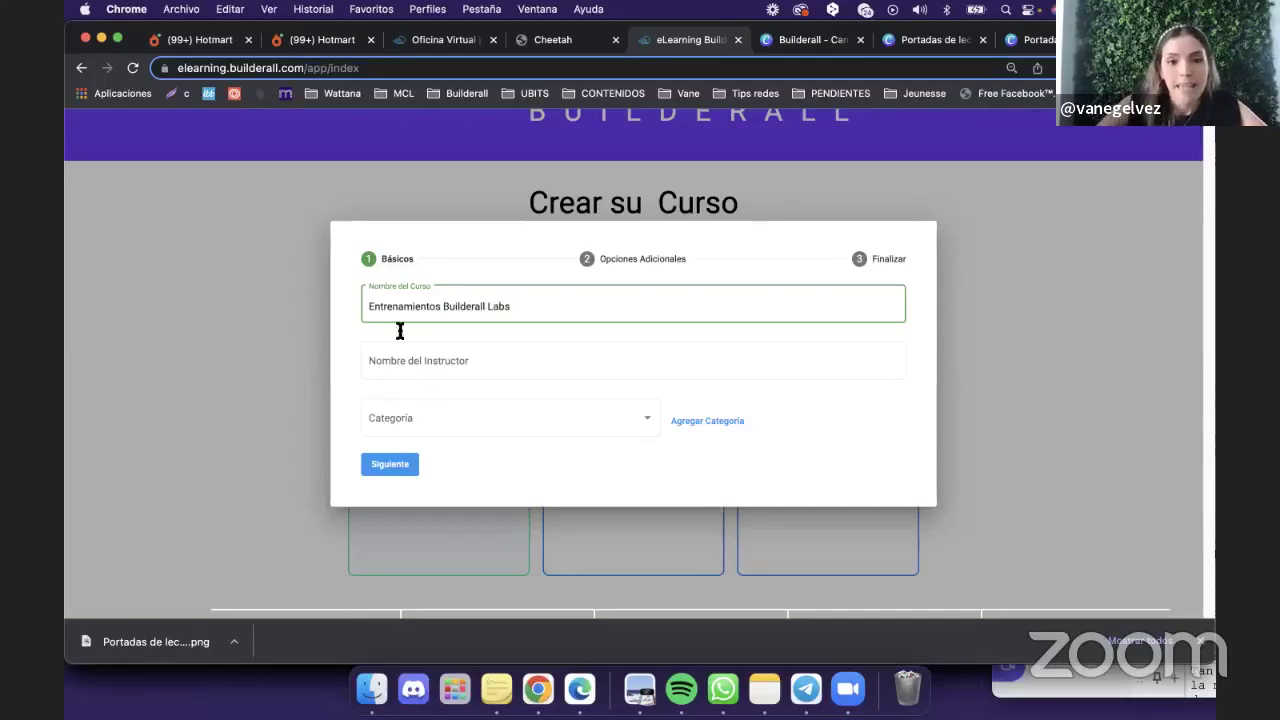
# Enter instructor Builderall, choose category Teaching, and advance to Opciones Adicionales
pyautogui.click(418, 364)
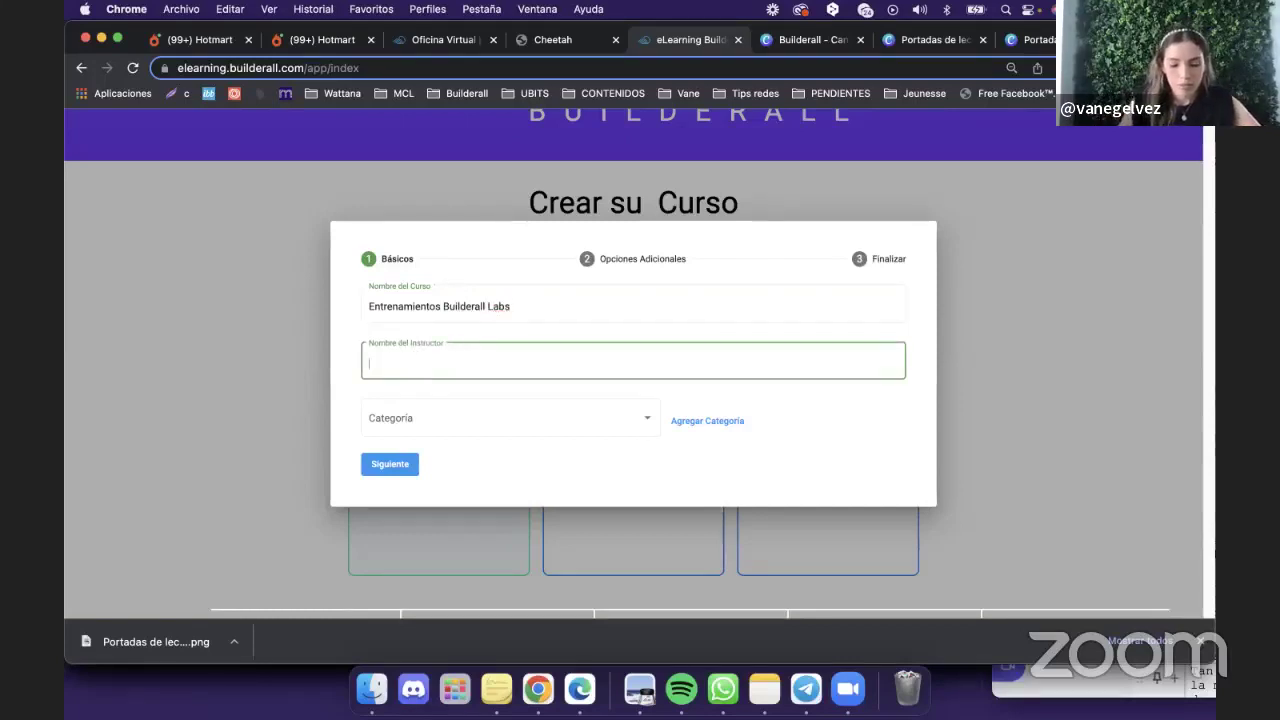
pyautogui.write('Builderall')
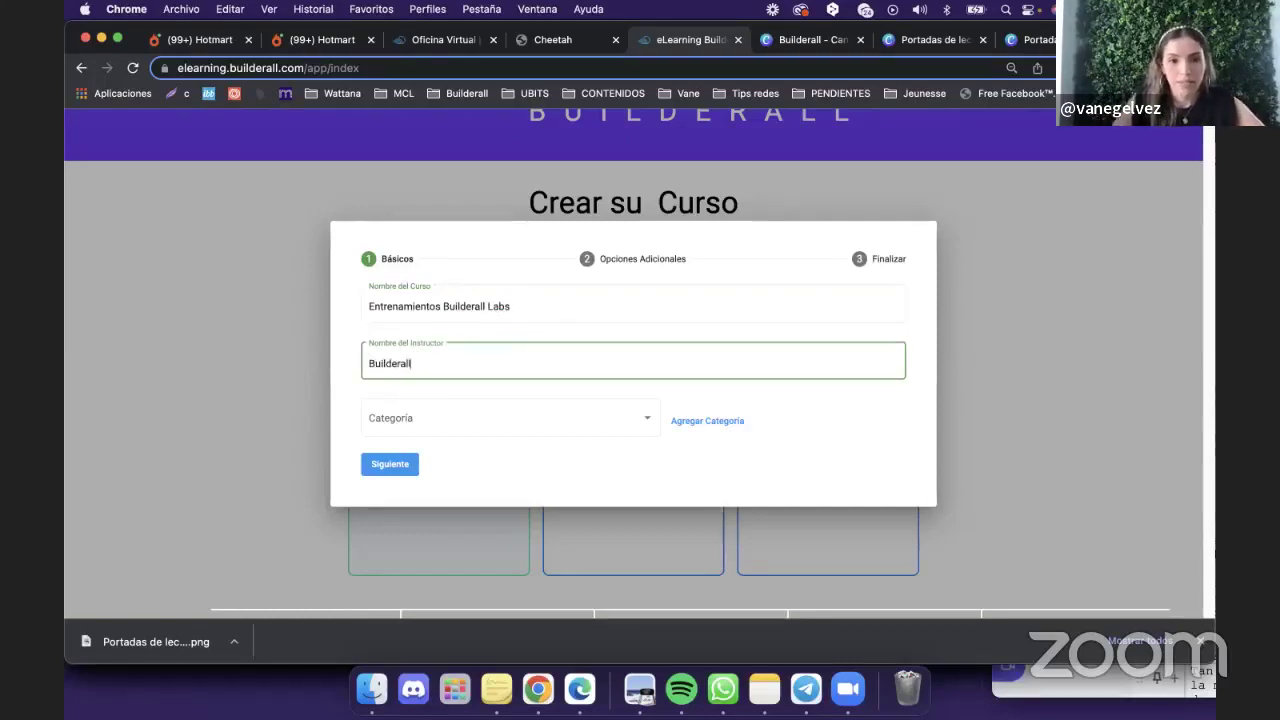
pyautogui.click(540, 420)
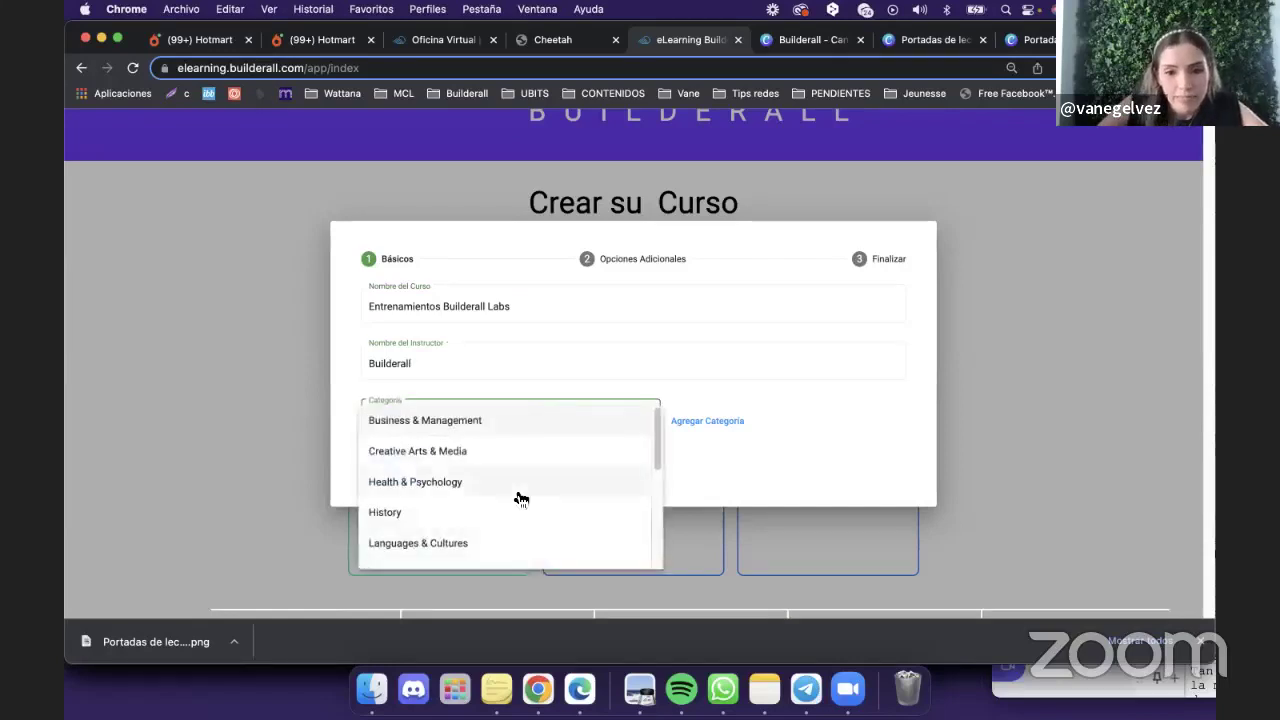
pyautogui.scroll(-6, 521, 498)
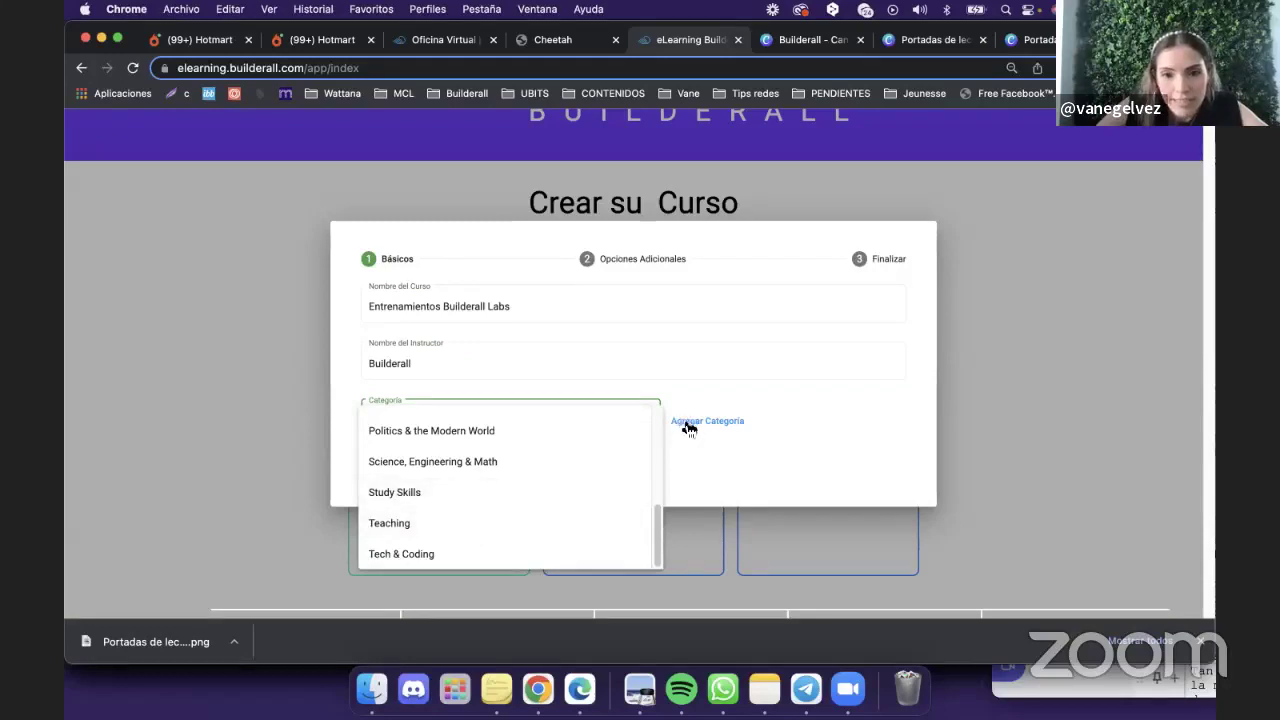
pyautogui.click(497, 523)
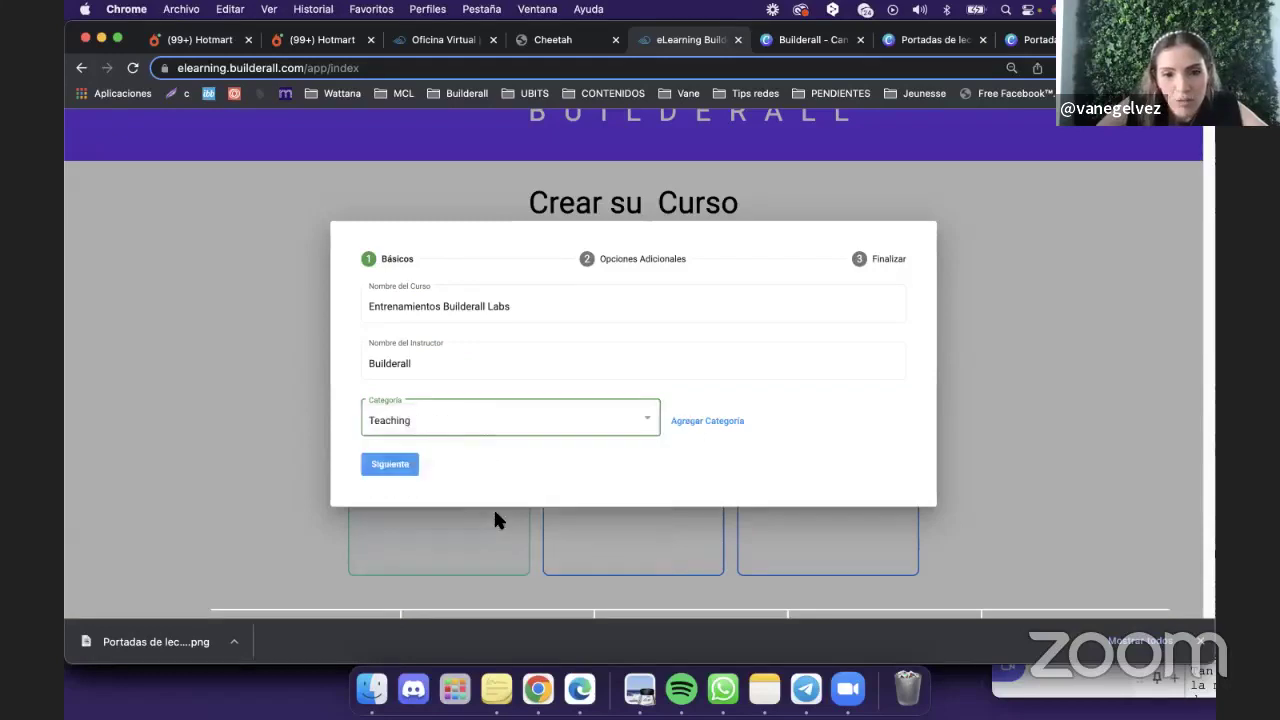
pyautogui.click(403, 466)
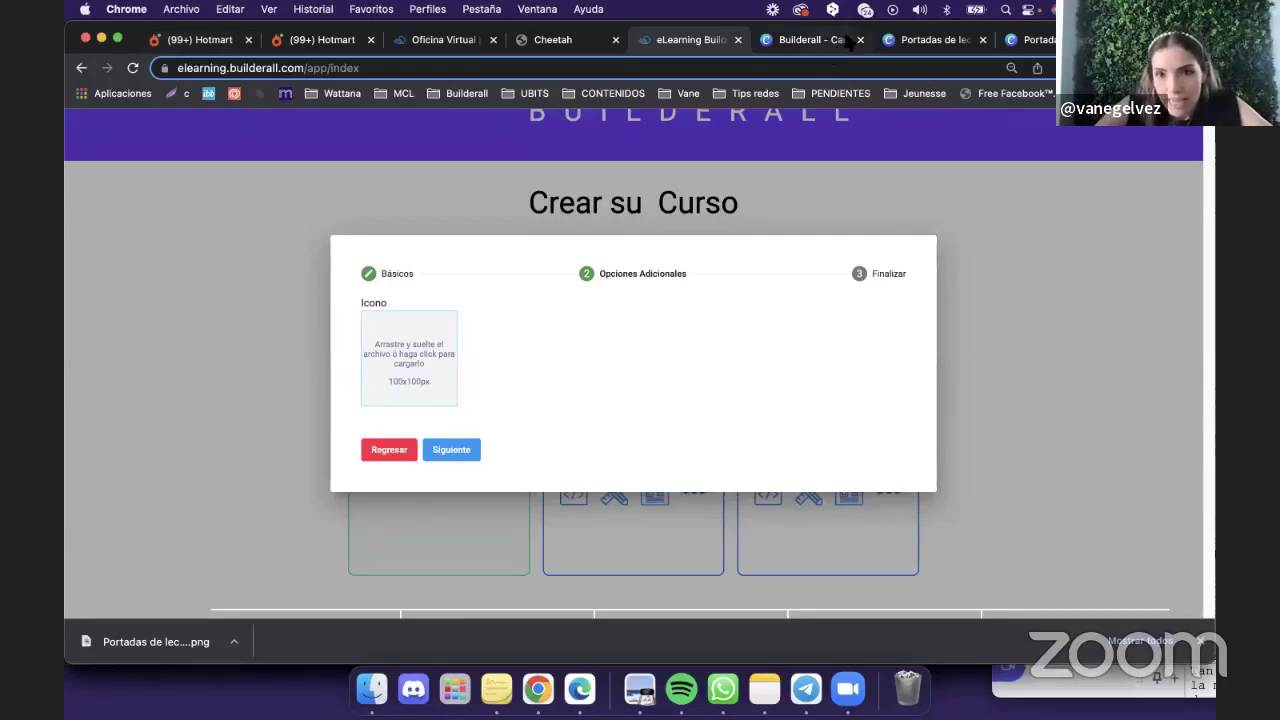
pyautogui.click(930, 40)
# Resize the lesson covers design in place to a custom 100 × 100 px
pyautogui.click(1172, 220)
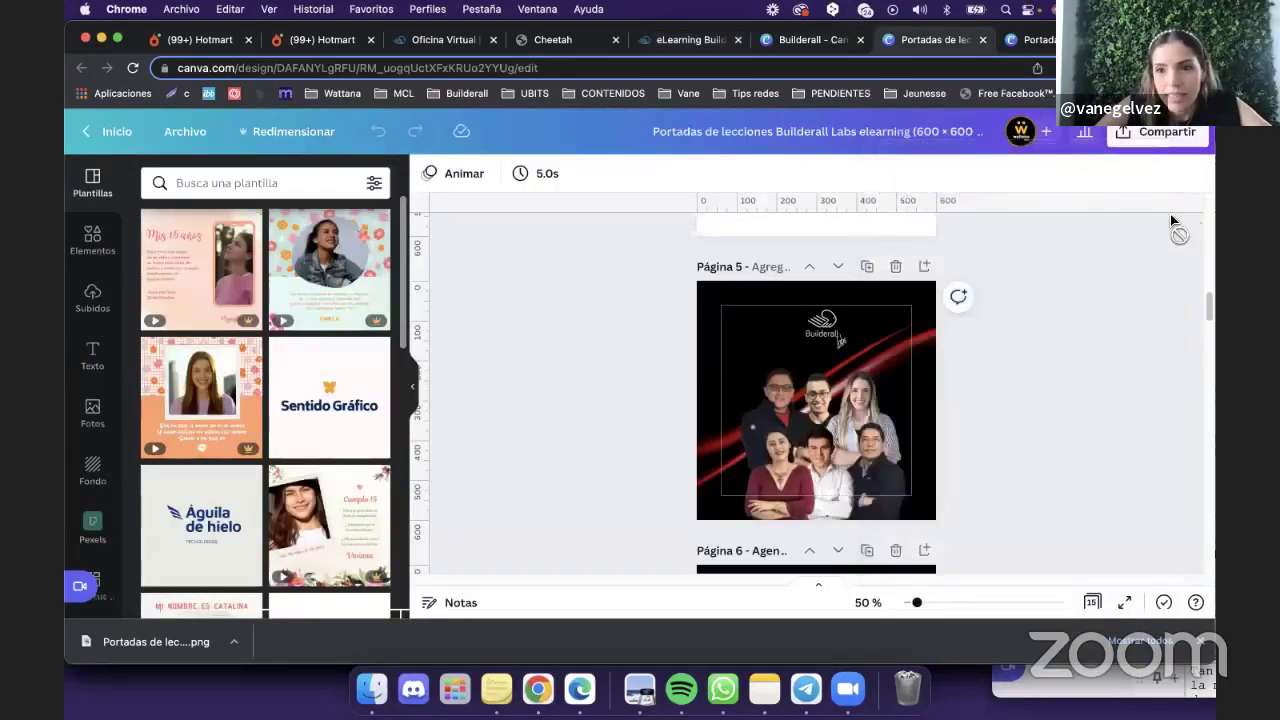
pyautogui.click(290, 131)
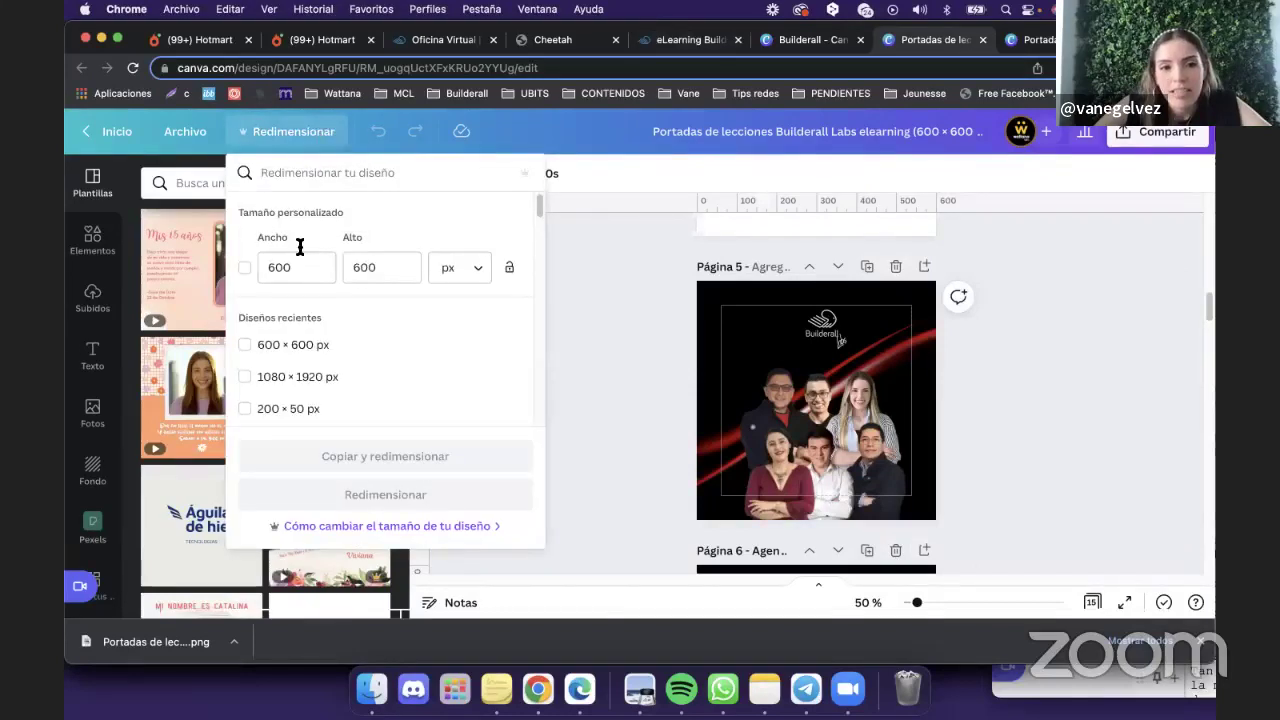
pyautogui.click(276, 267)
pyautogui.press('BackSpace')
pyautogui.write('1')
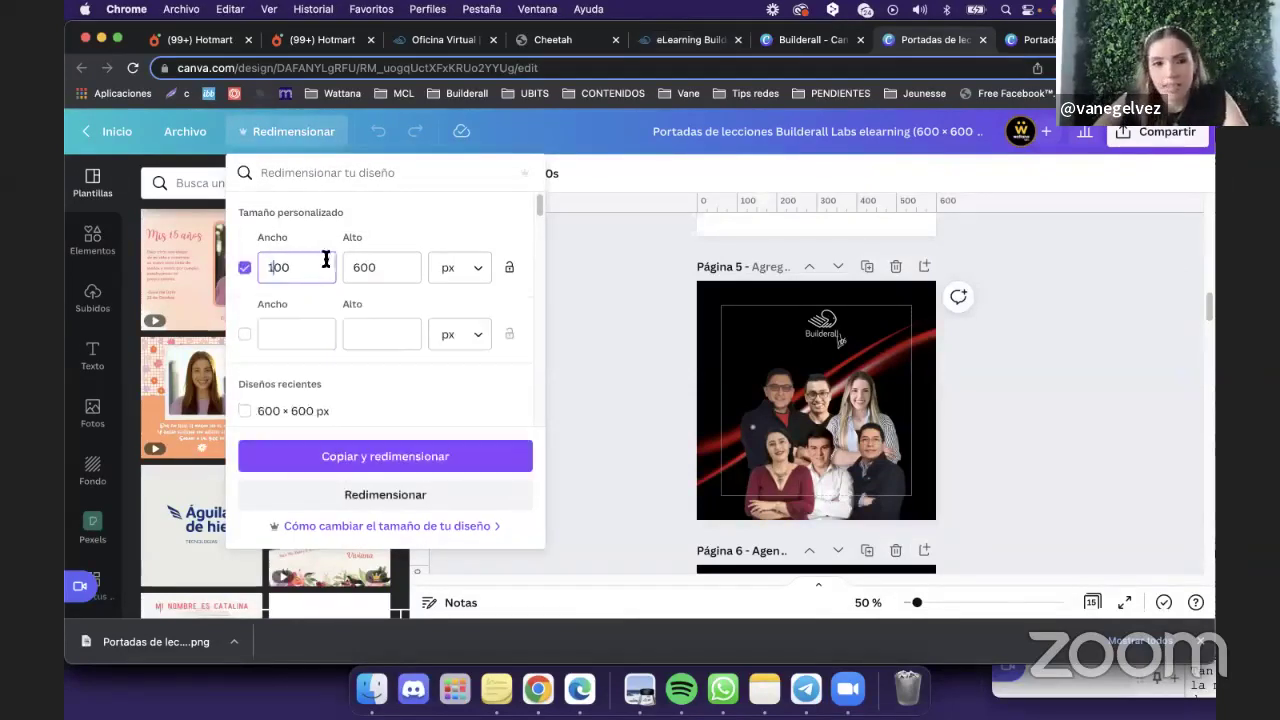
pyautogui.click(348, 267)
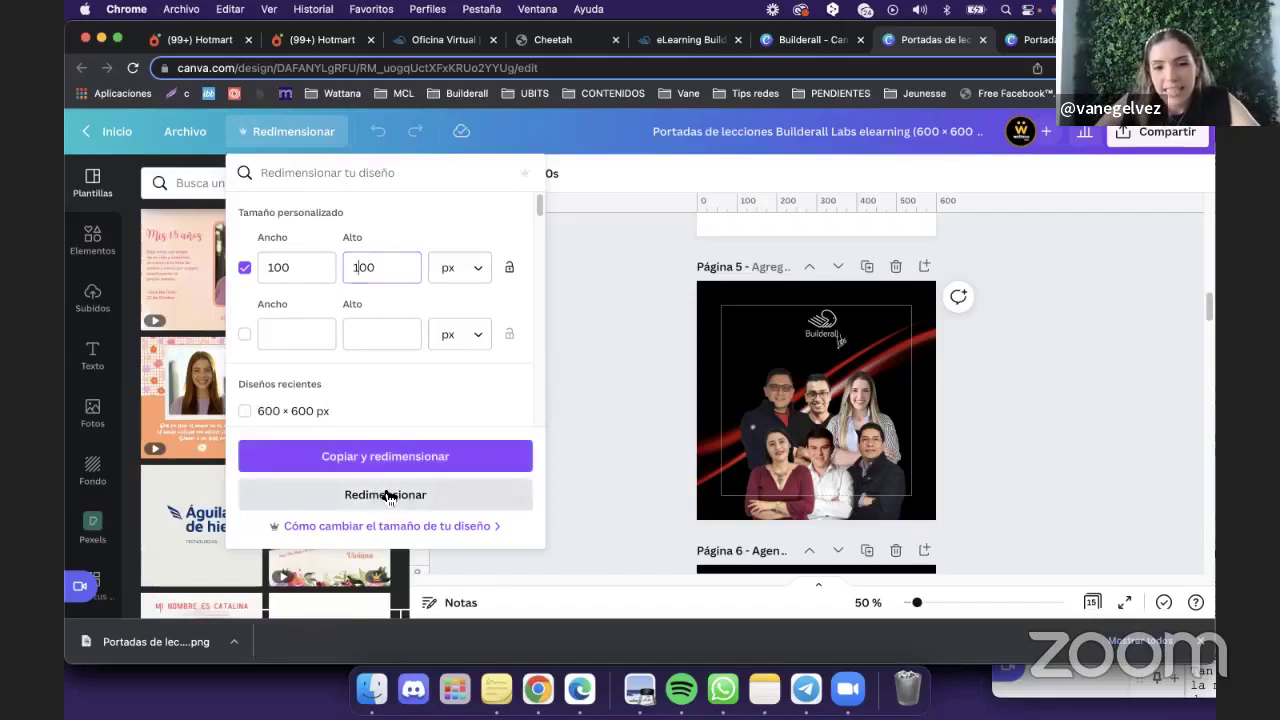
pyautogui.click(388, 495)
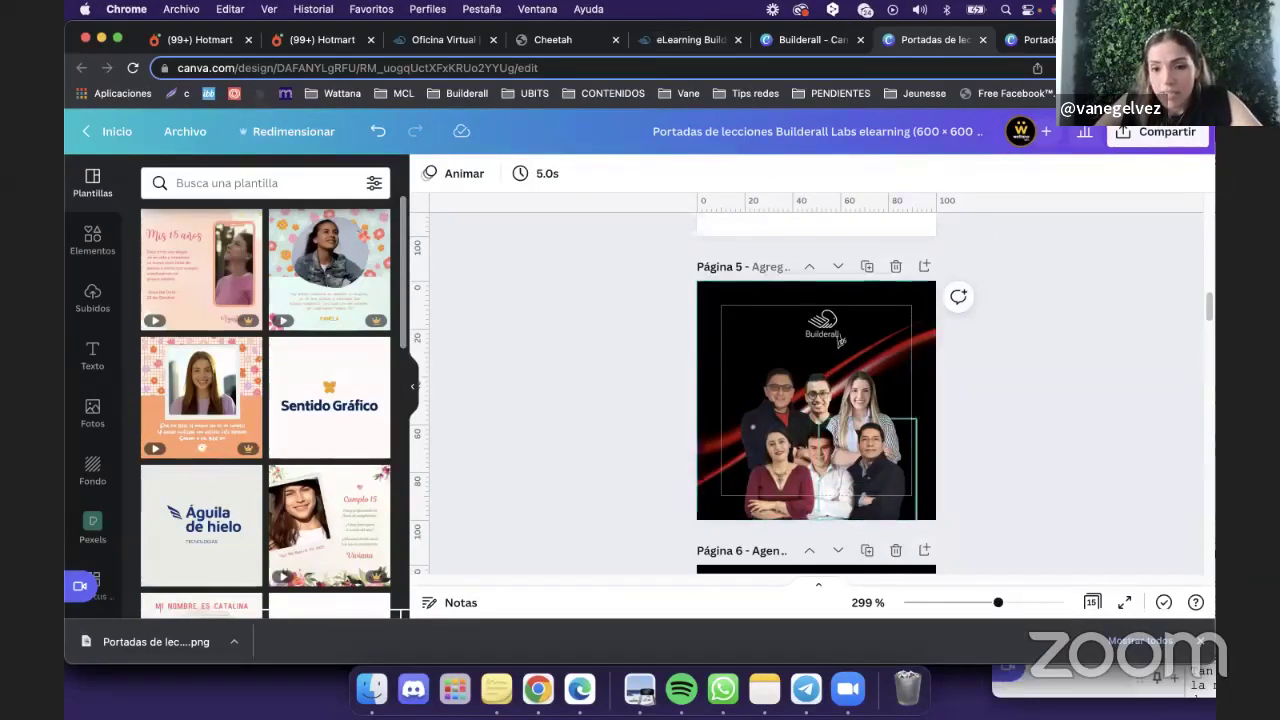
# Download only Página 5 of the covers design as a 100 × 100 PNG
pyautogui.click(1124, 140)
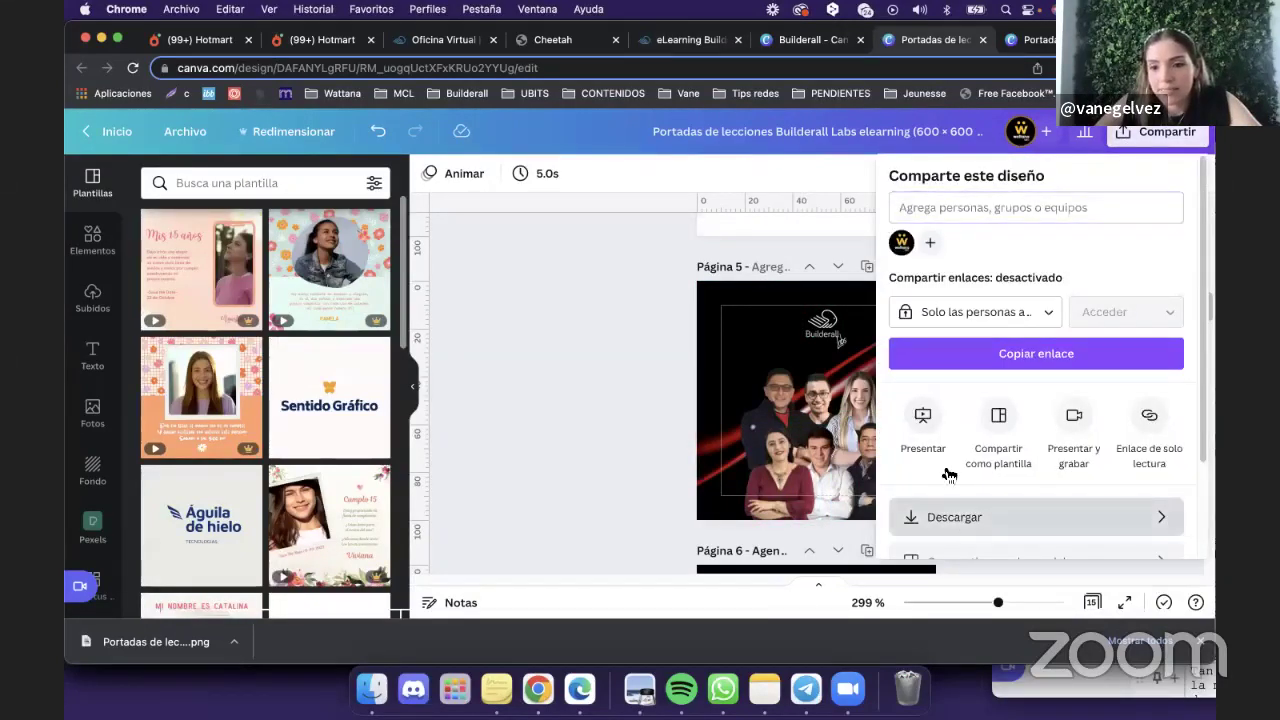
pyautogui.click(955, 515)
pyautogui.click(1077, 434)
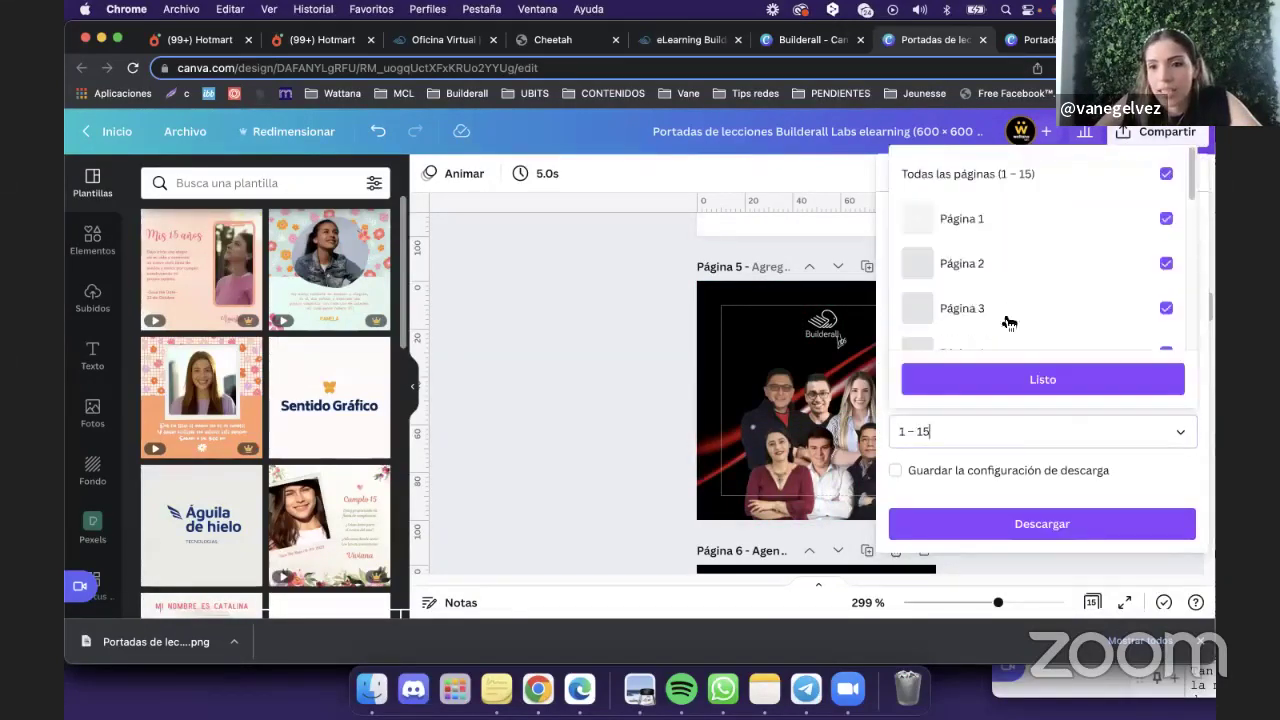
pyautogui.click(1117, 186)
pyautogui.scroll(-2, 1117, 189)
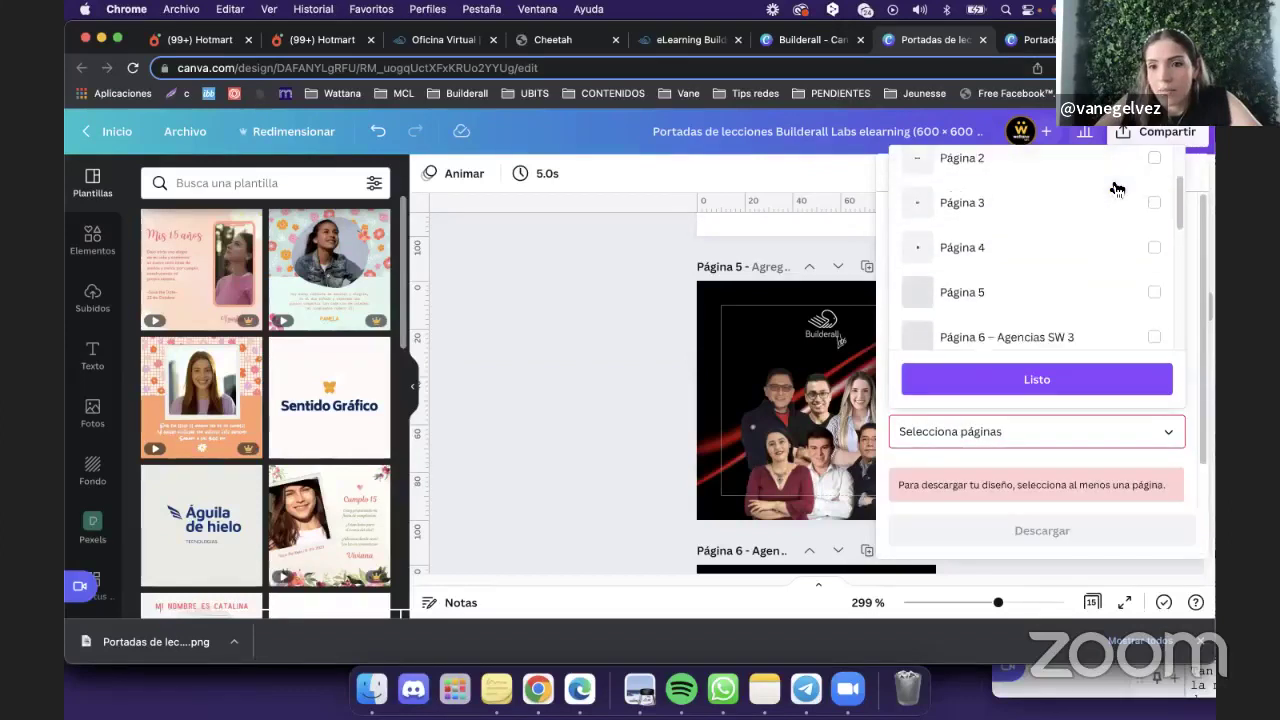
pyautogui.click(1060, 291)
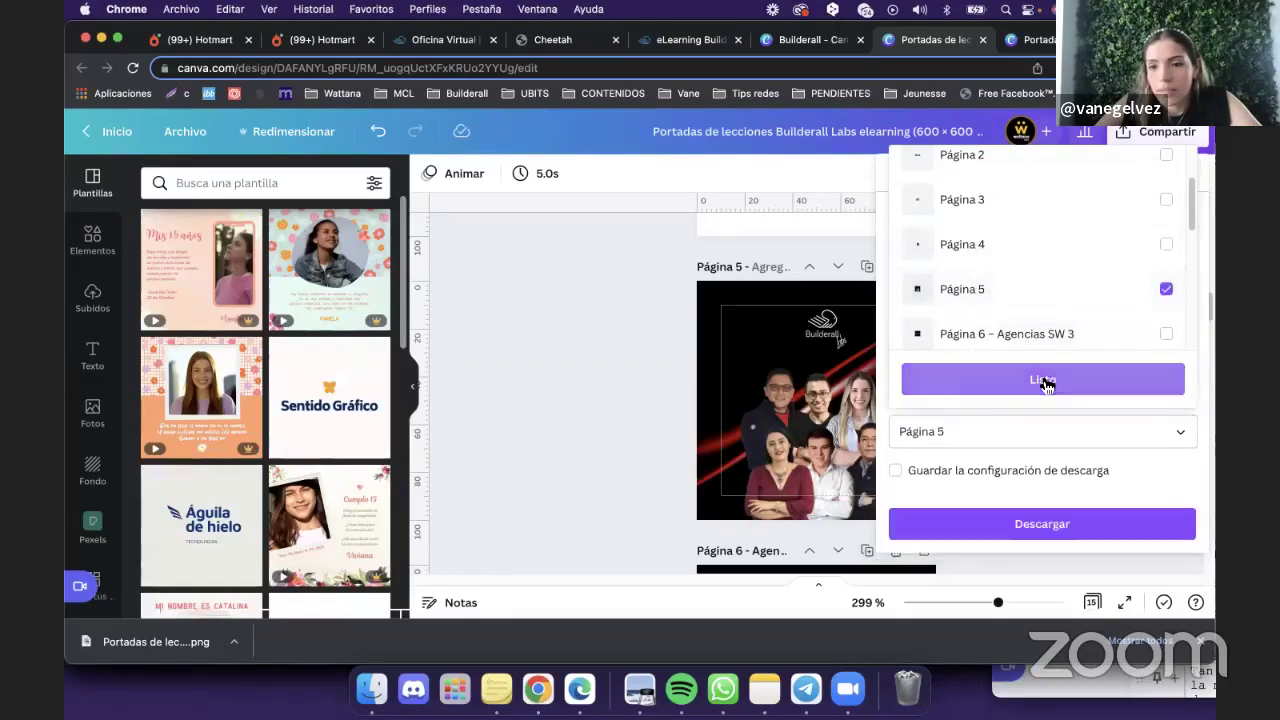
pyautogui.click(1045, 381)
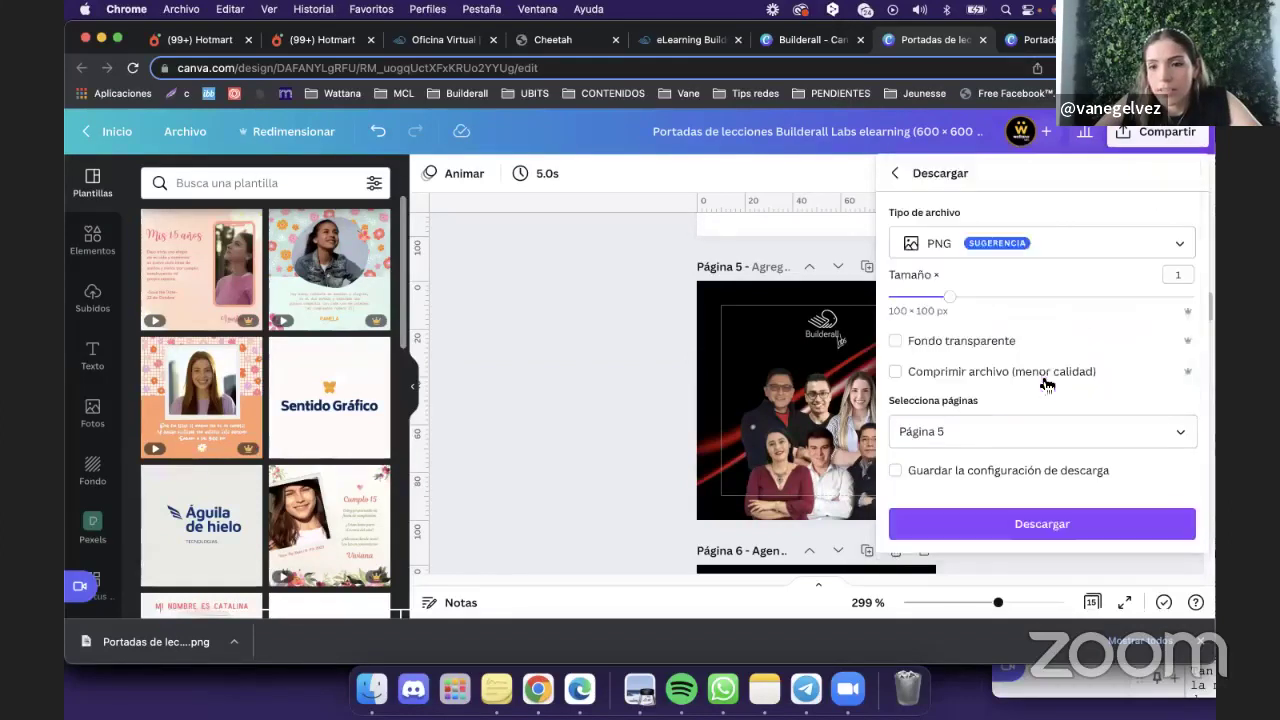
pyautogui.click(1008, 532)
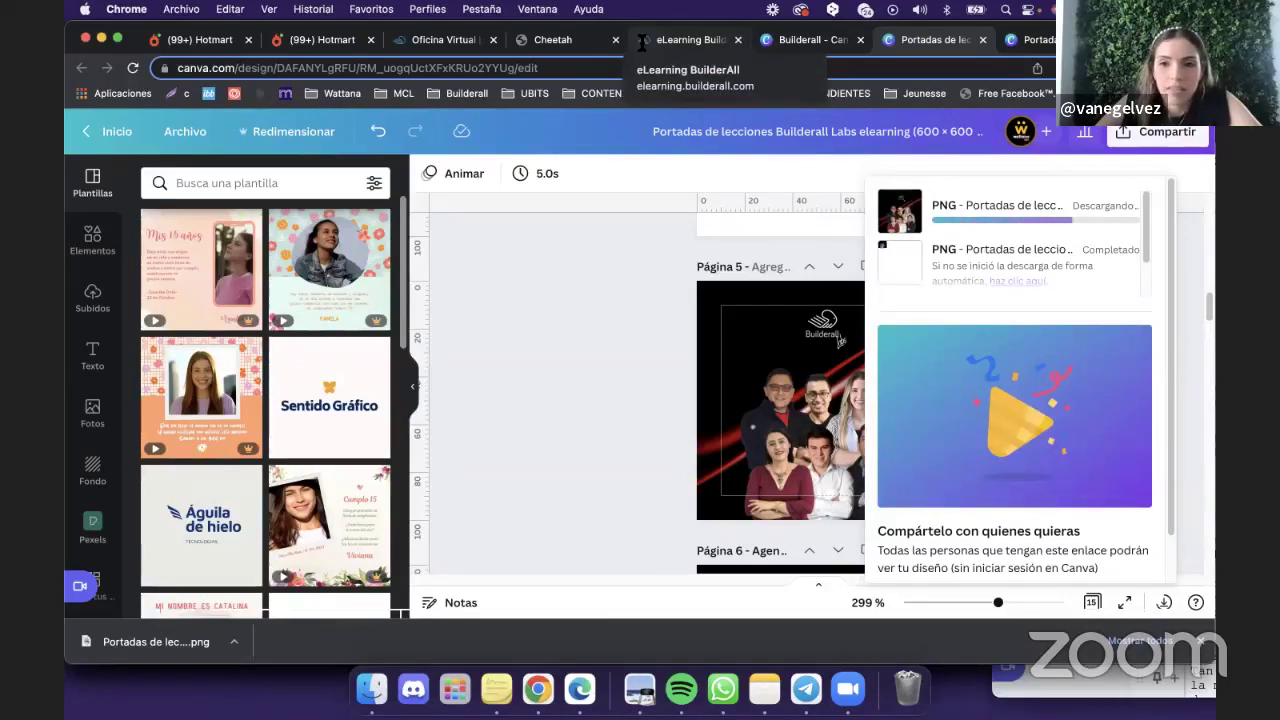
# Dismiss the Session Overdue alert, abandon the course dialog, and close the expired eLearning tab
pyautogui.click(641, 43)
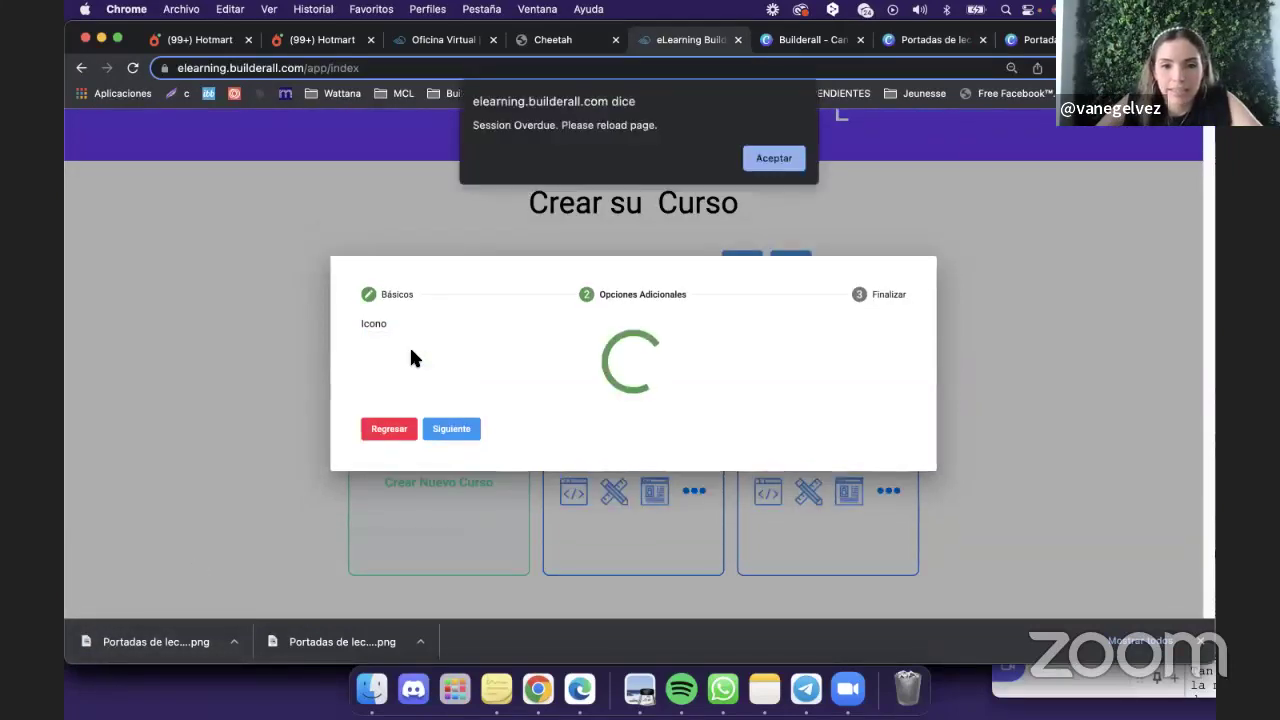
pyautogui.click(757, 160)
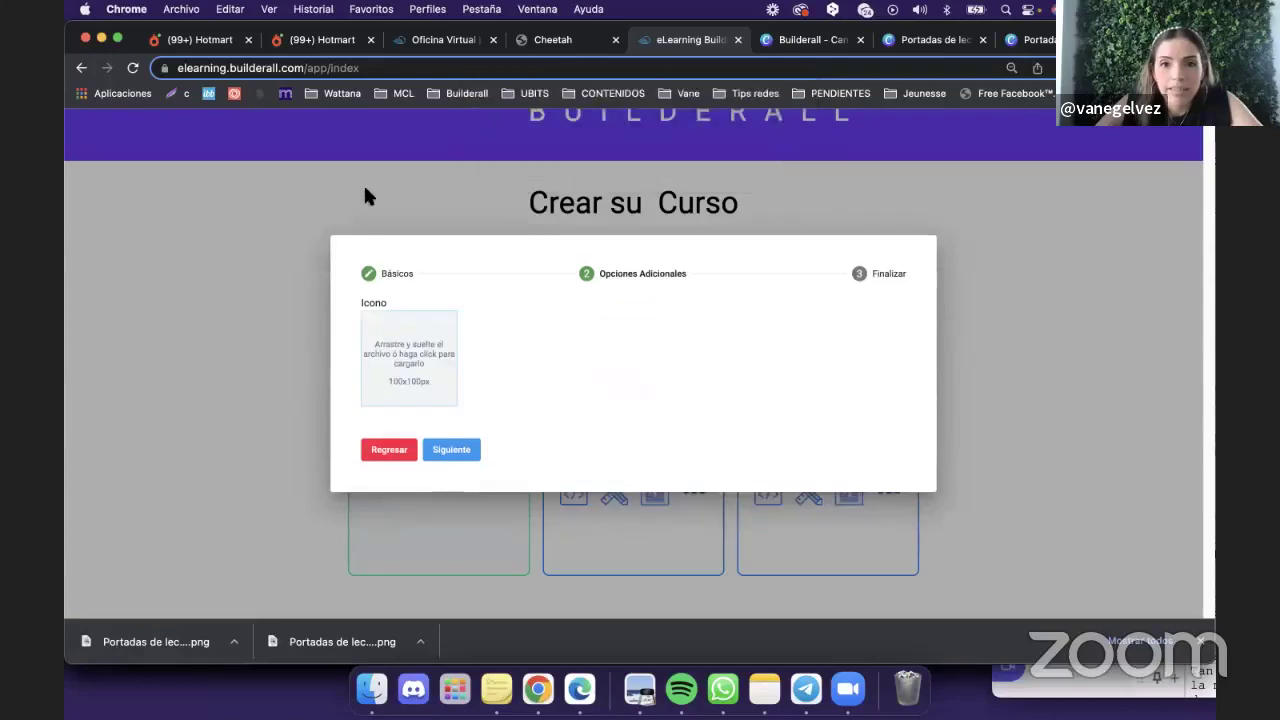
pyautogui.click(389, 449)
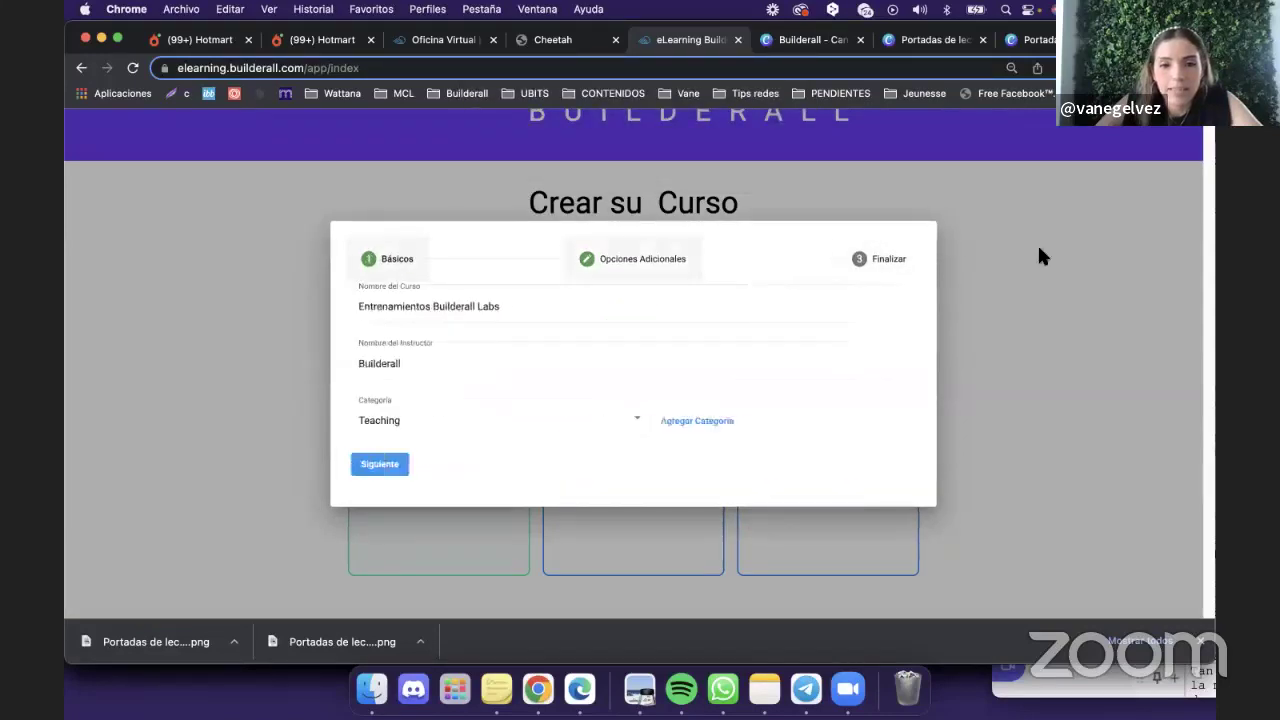
pyautogui.click(260, 240)
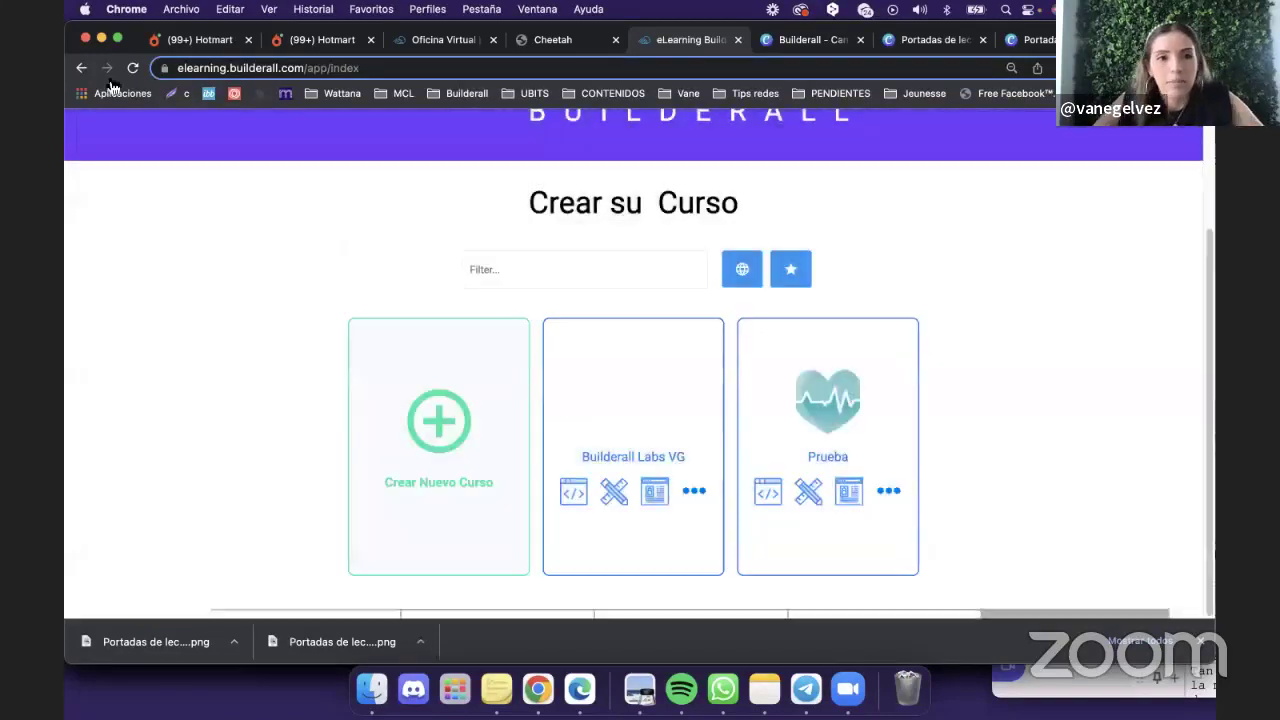
pyautogui.click(738, 40)
# Relaunch E-learning from the Aplicaciones menu in Builderall's Oficina Virtual
pyautogui.click(440, 40)
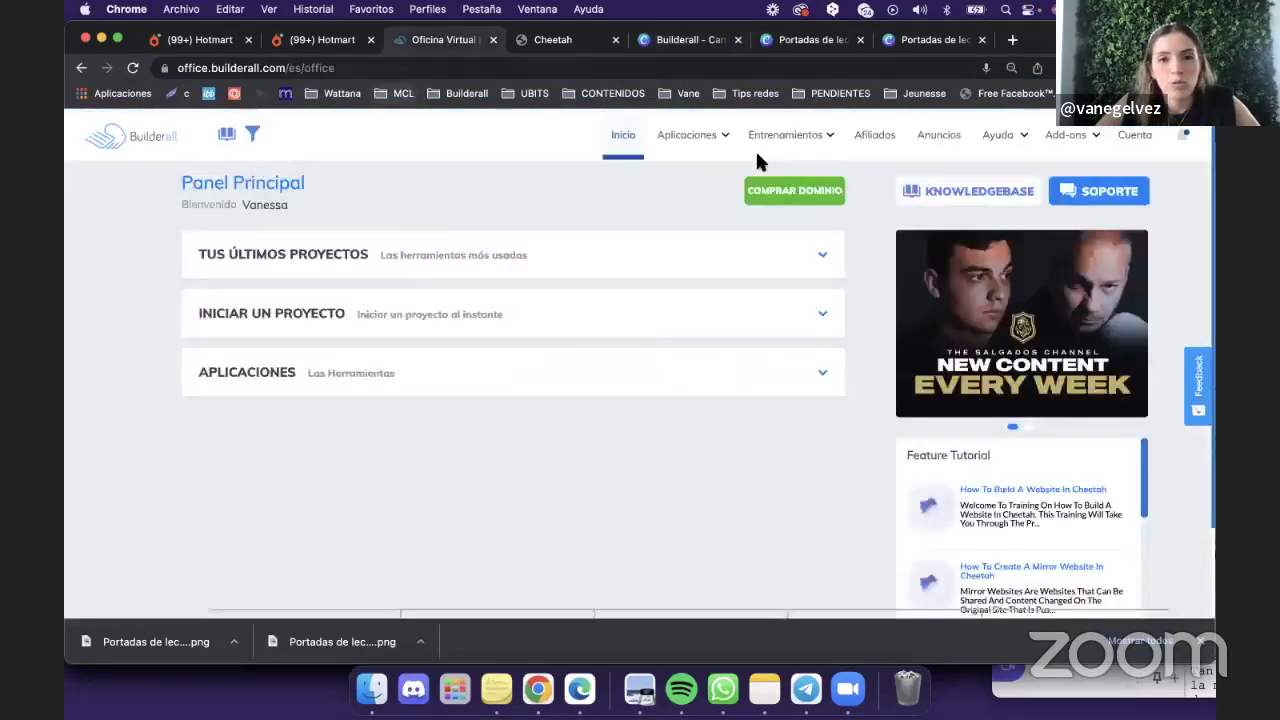
pyautogui.moveTo(673, 135)
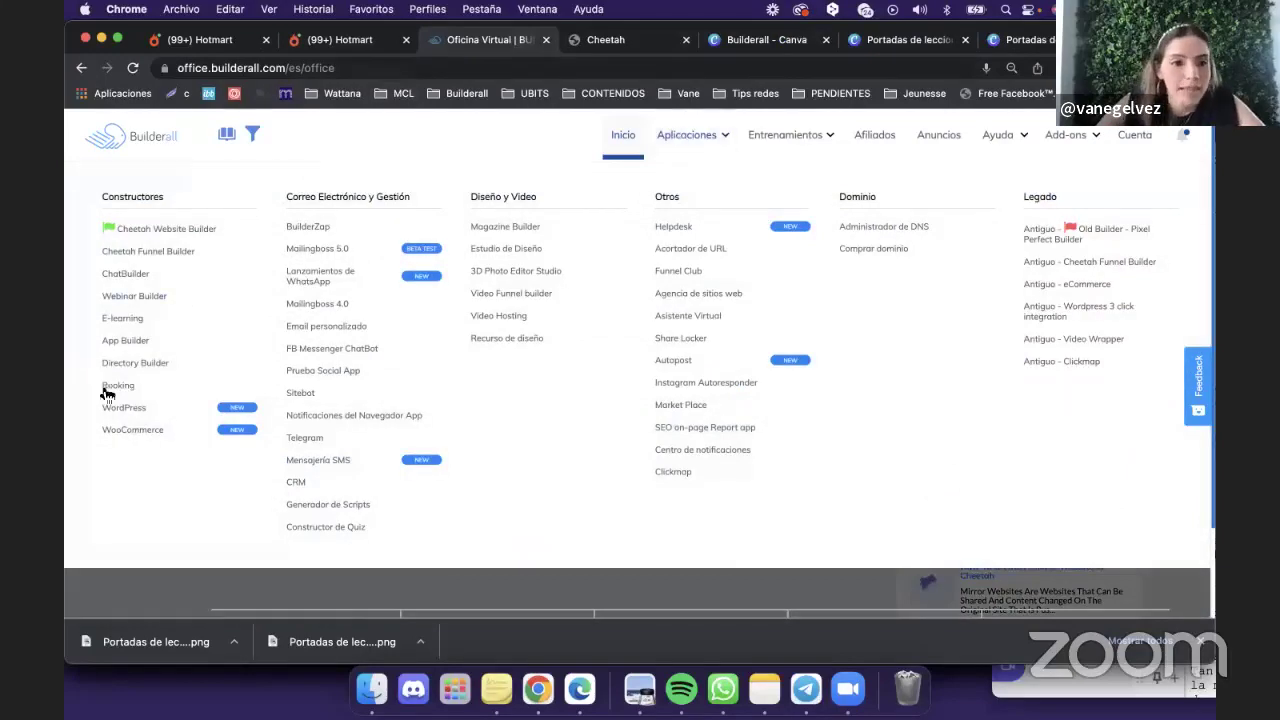
pyautogui.click(130, 320)
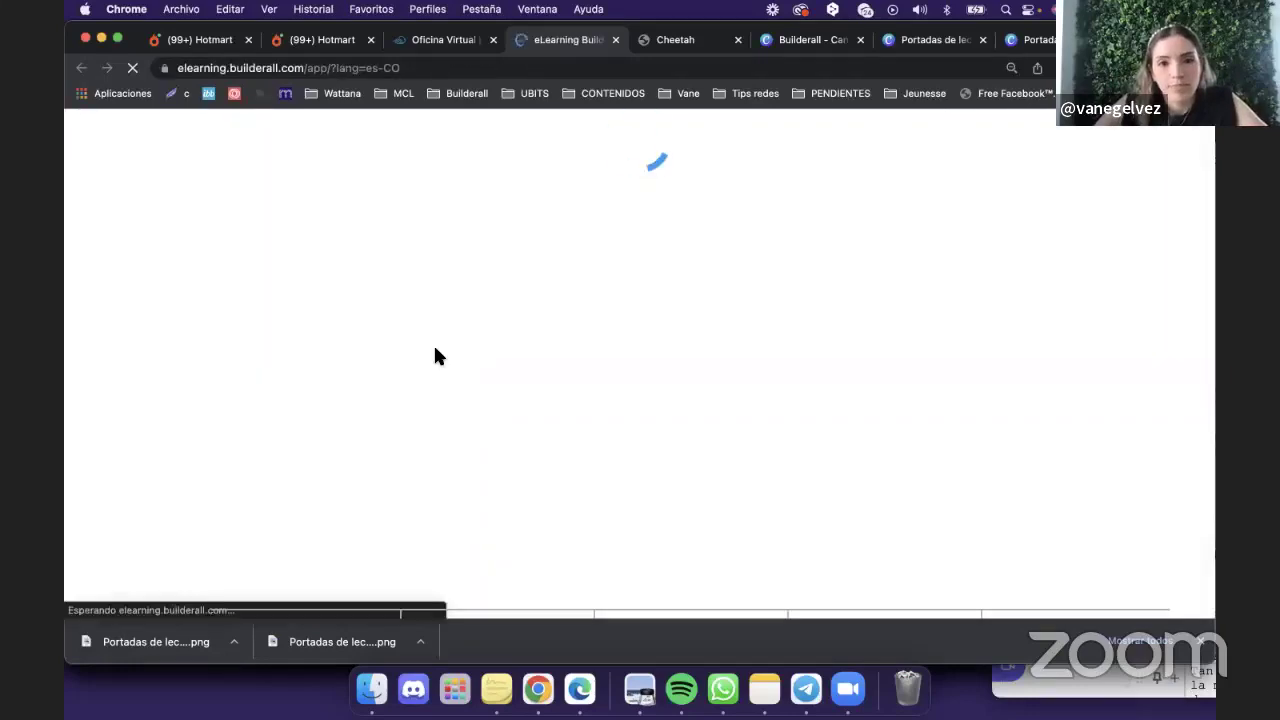
# Start the course 'Entrenamientos Builderall Labs' with instructor Builderall and category Teaching
pyautogui.click(433, 520)
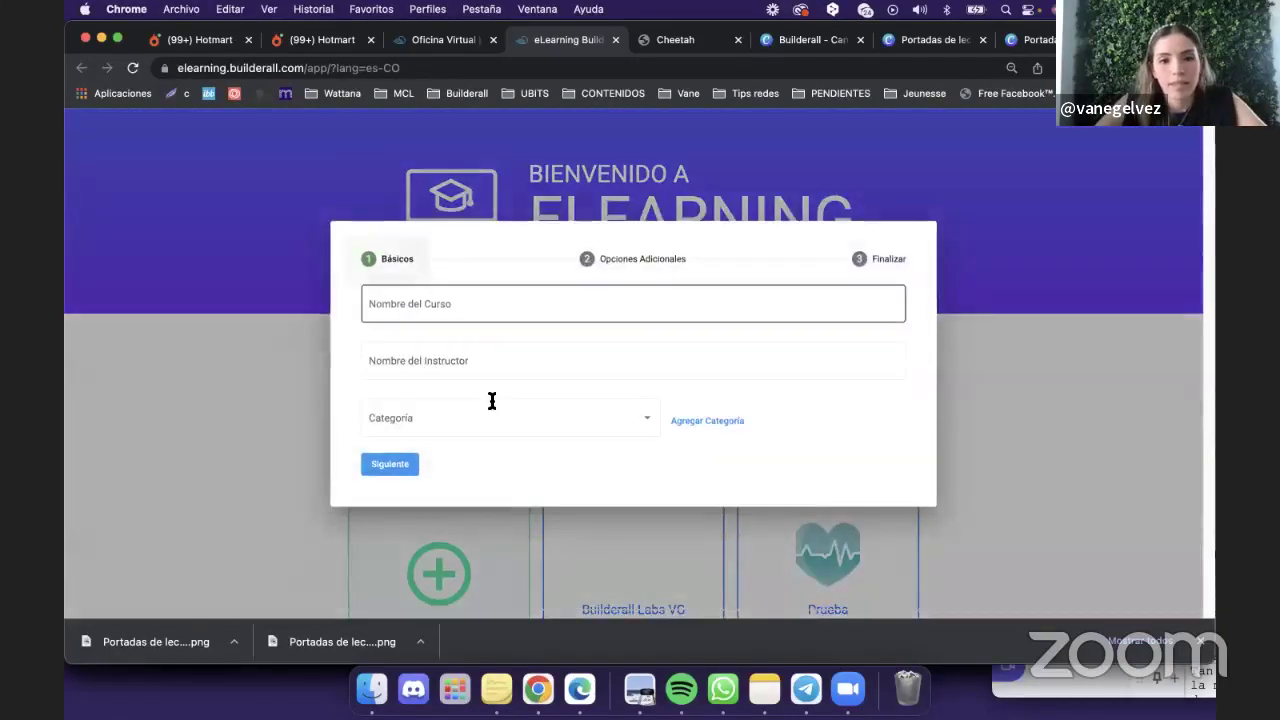
pyautogui.write('Entrenamie')
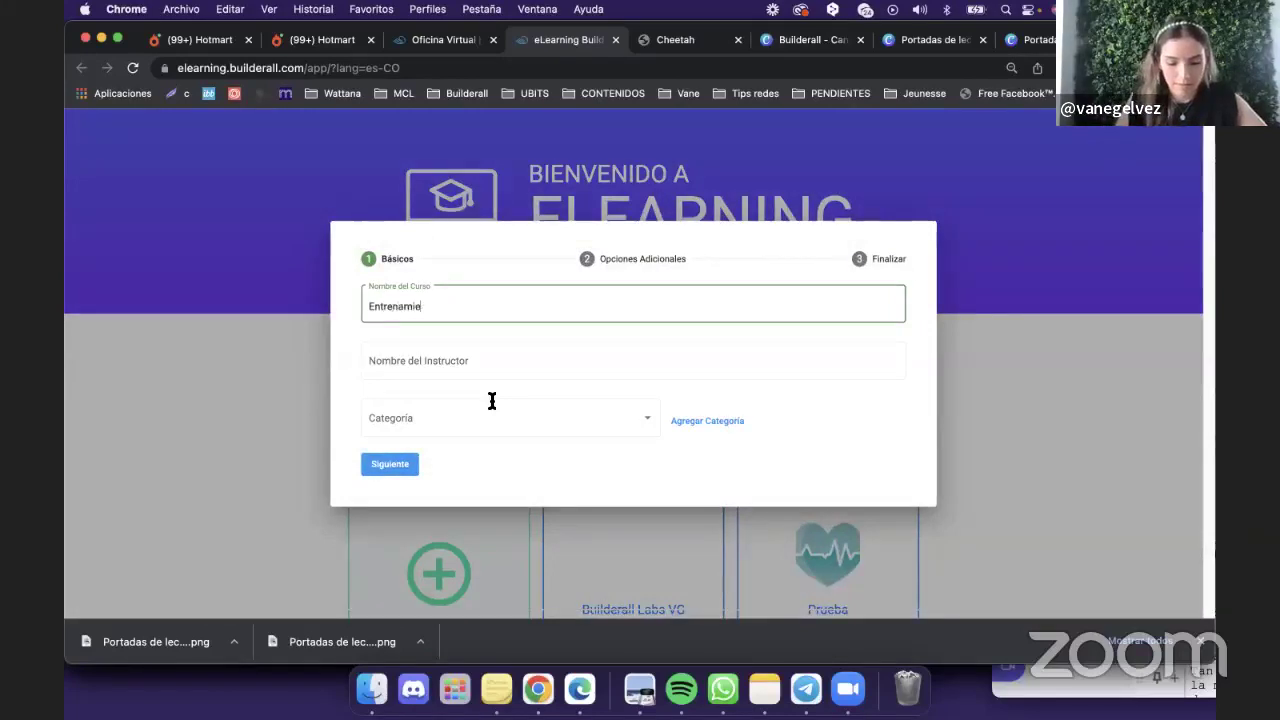
pyautogui.write('ntos Builderal')
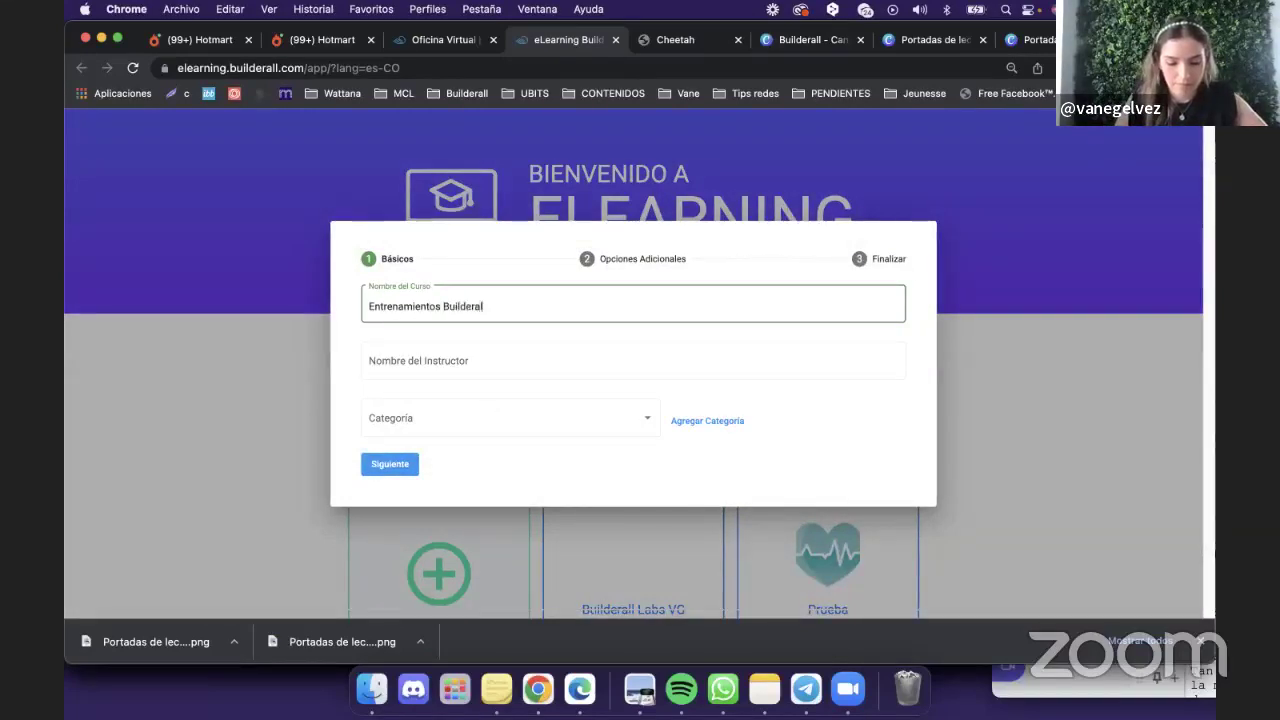
pyautogui.write('l Labs')
pyautogui.click(451, 353)
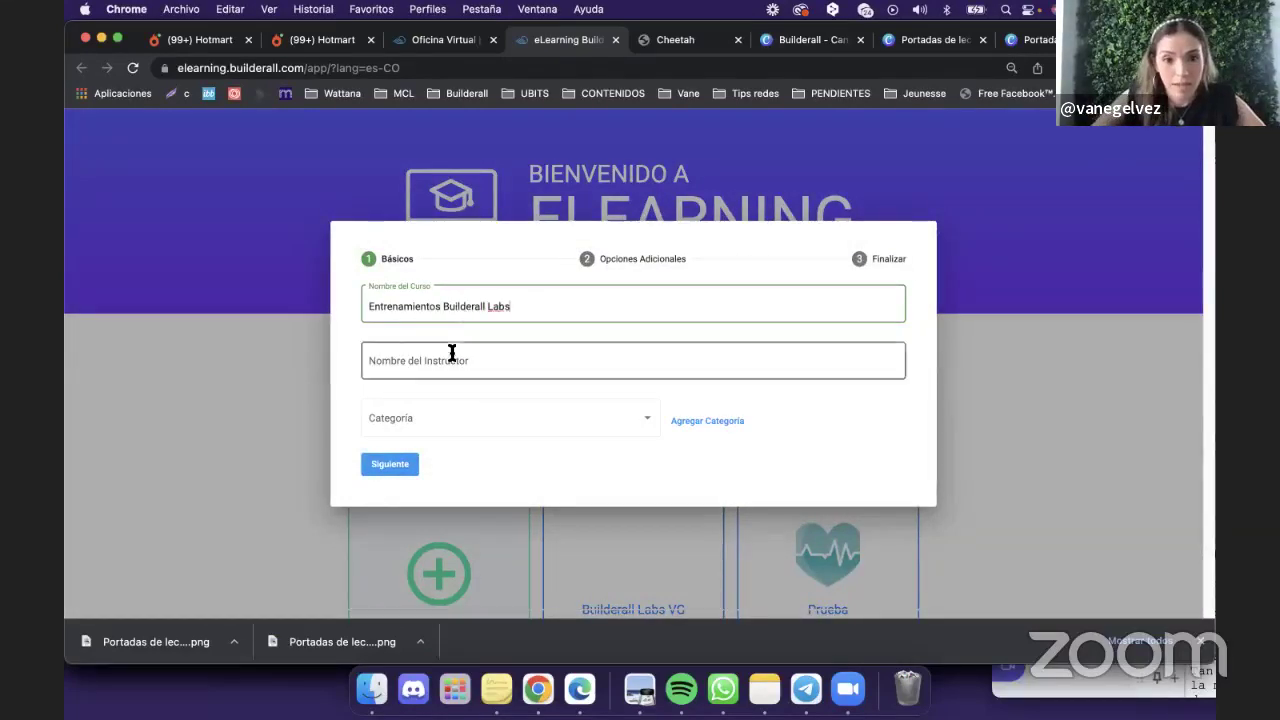
pyautogui.write('Builderall')
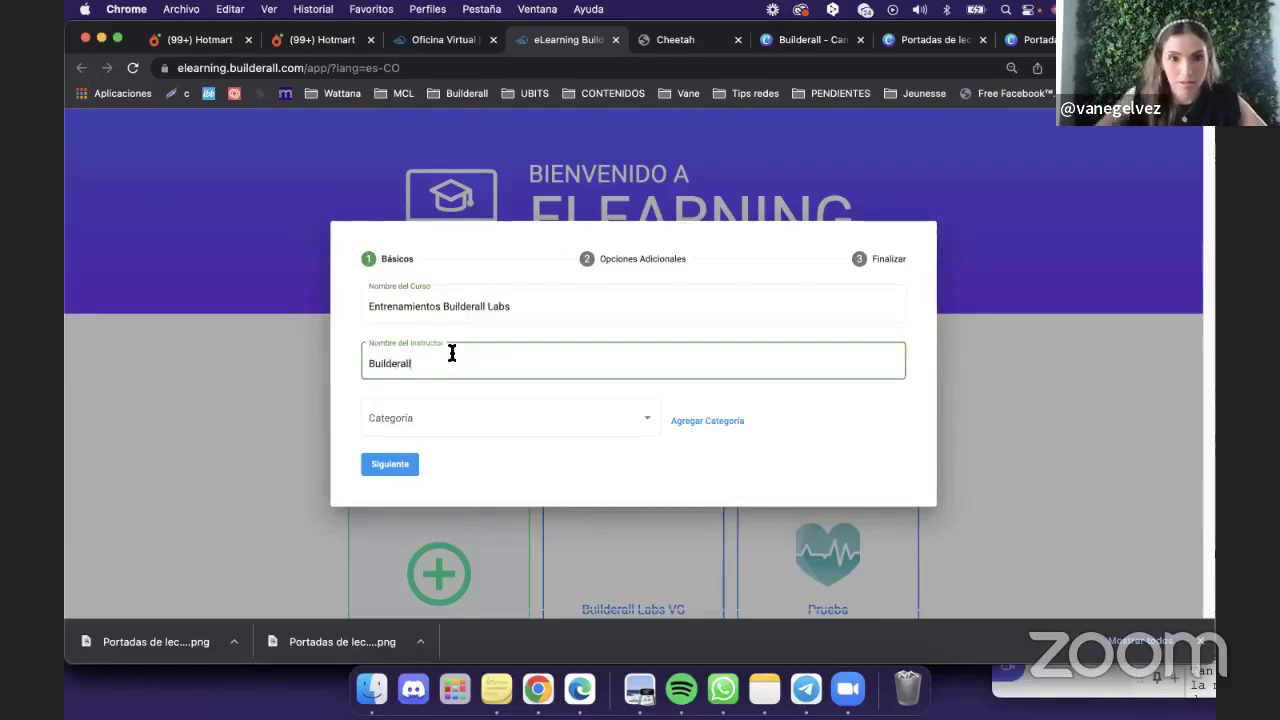
pyautogui.click(460, 430)
pyautogui.scroll(-3, 430, 480)
pyautogui.click(414, 524)
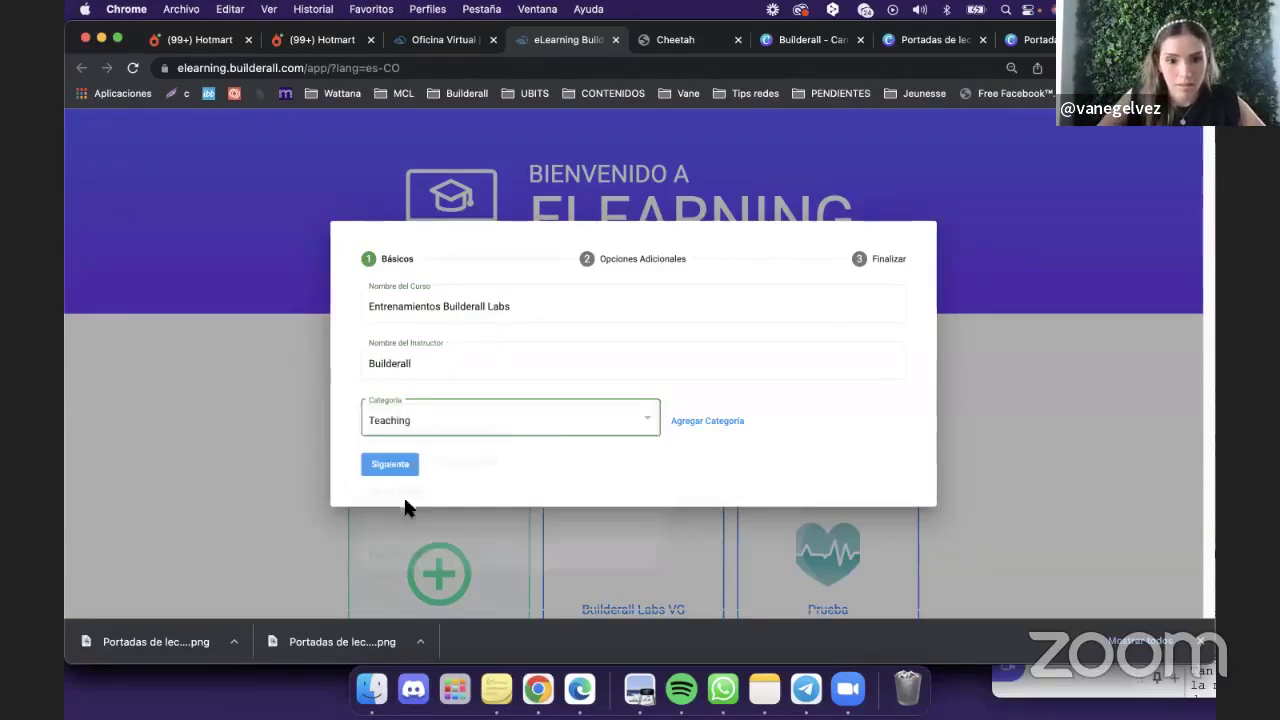
pyautogui.click(397, 464)
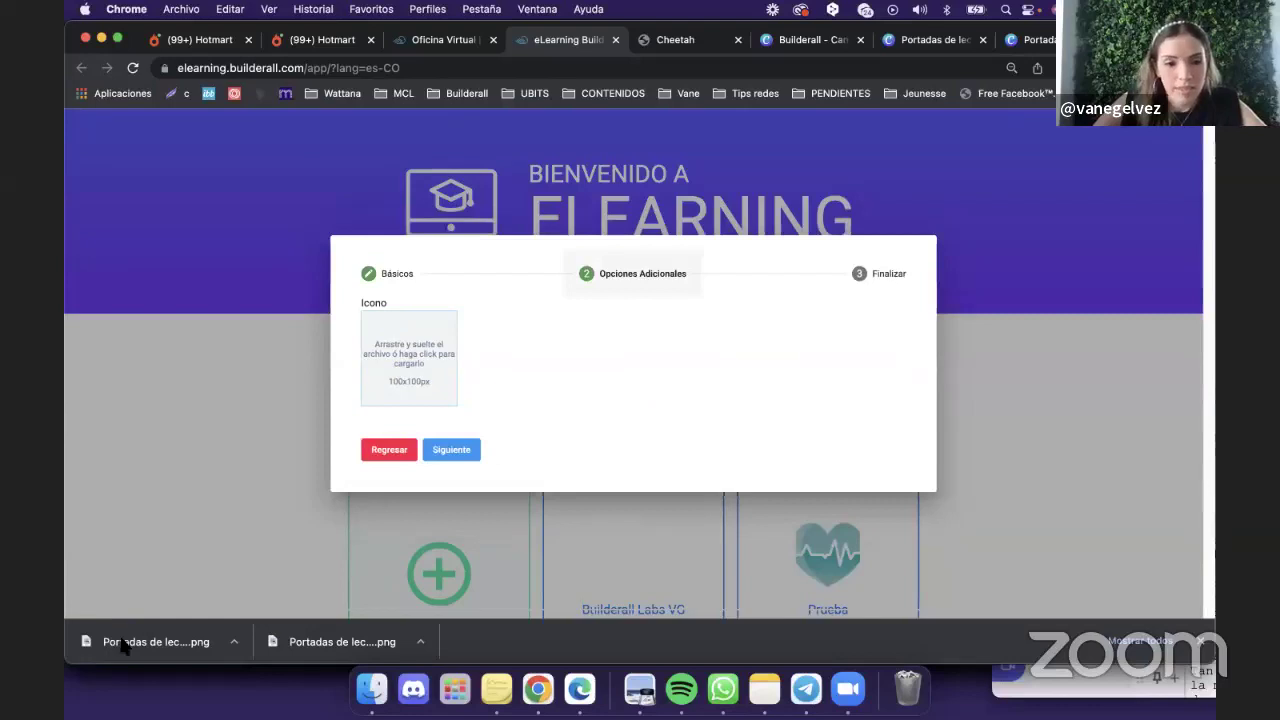
# Use the downloaded Canva PNG as the course icon and create the course
pyautogui.moveTo(122, 646); pyautogui.dragTo(409, 367)
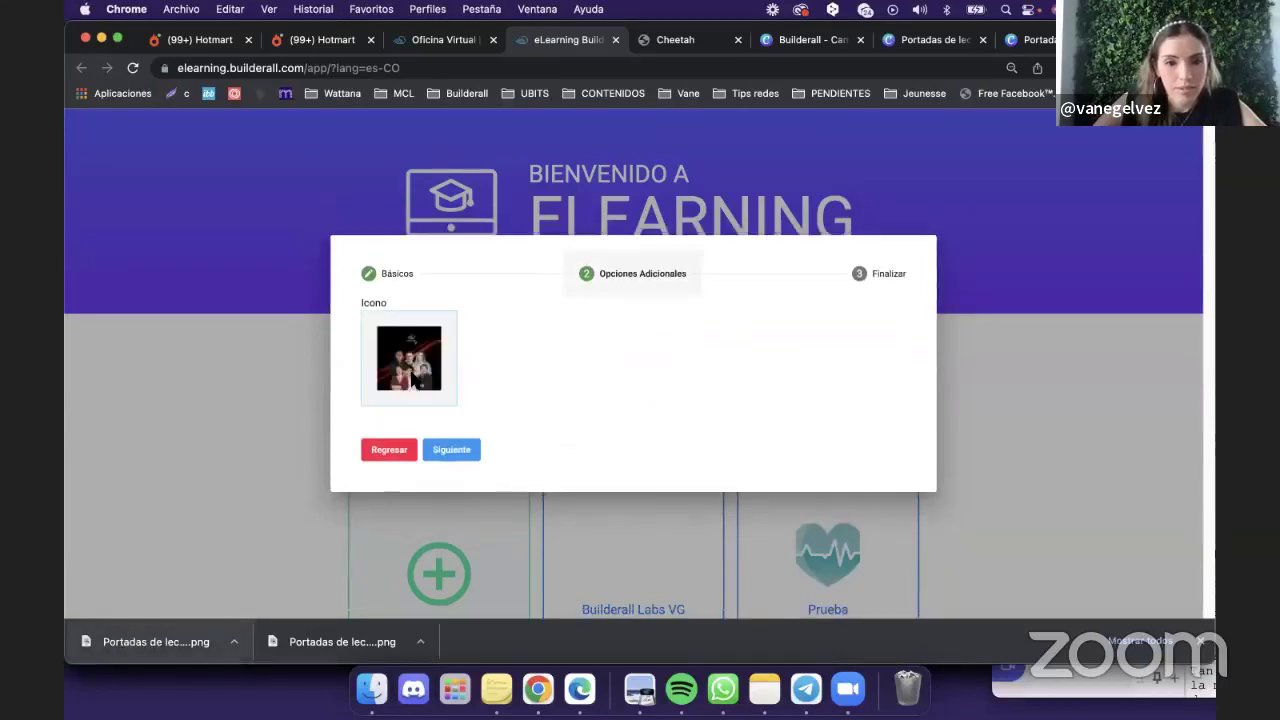
pyautogui.click(448, 458)
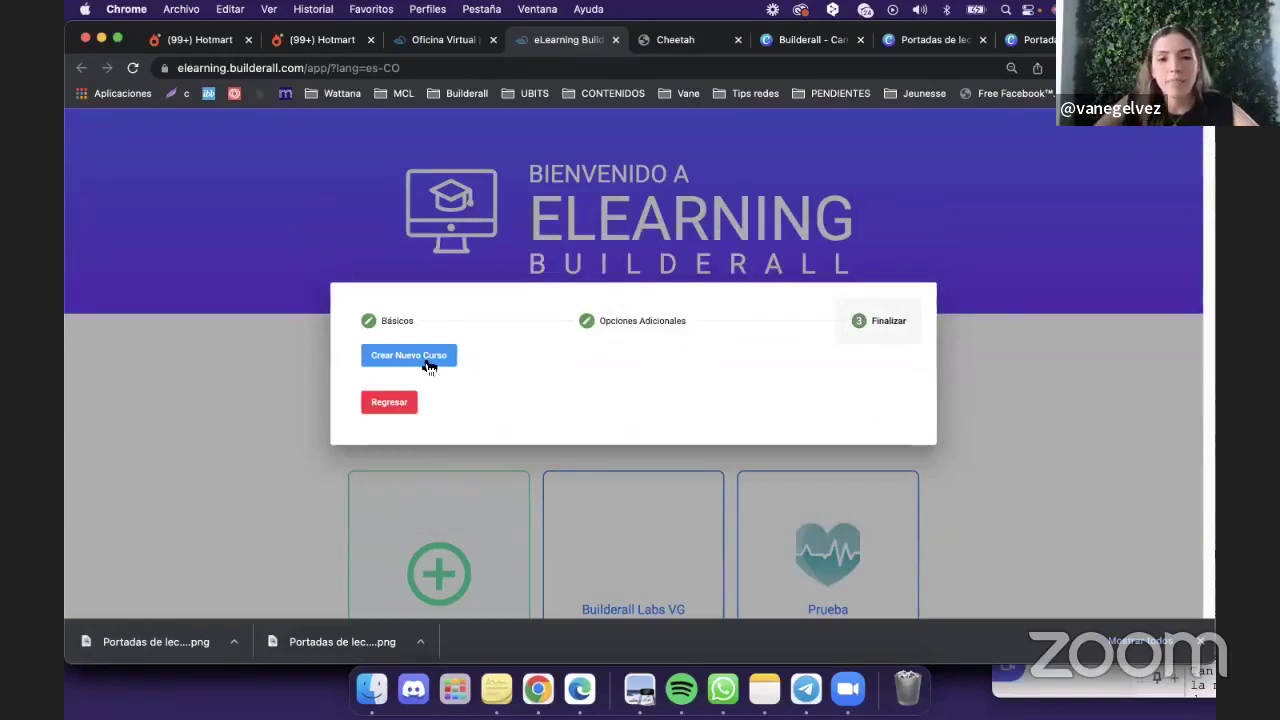
pyautogui.click(426, 358)
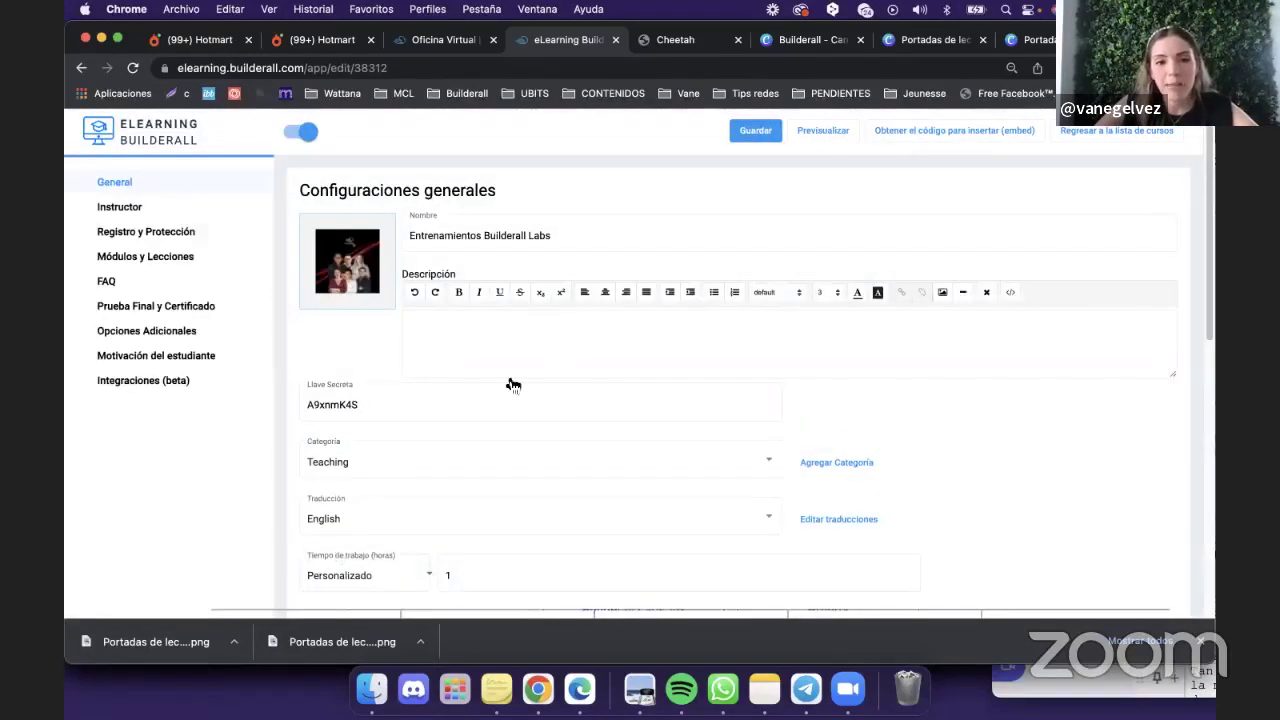
# Set the course Traducción to Español
pyautogui.scroll(-2, 537, 374)
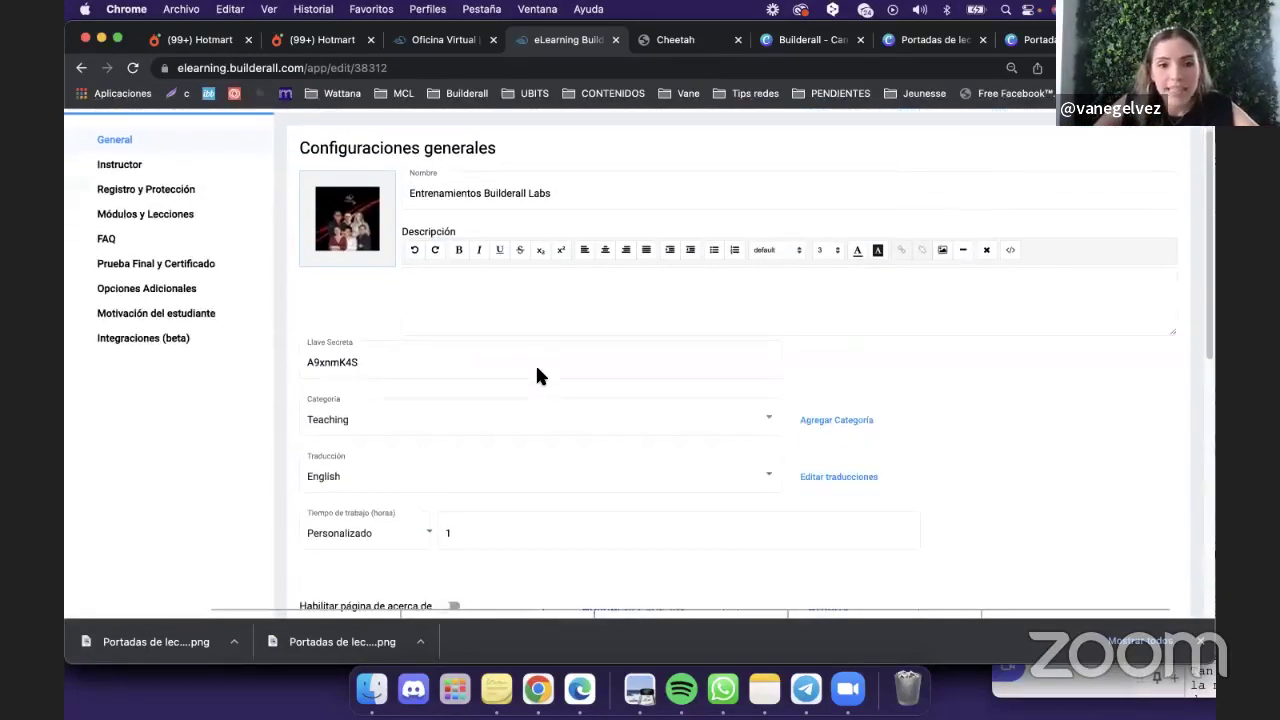
pyautogui.click(588, 411)
pyautogui.scroll(-1, 503, 489)
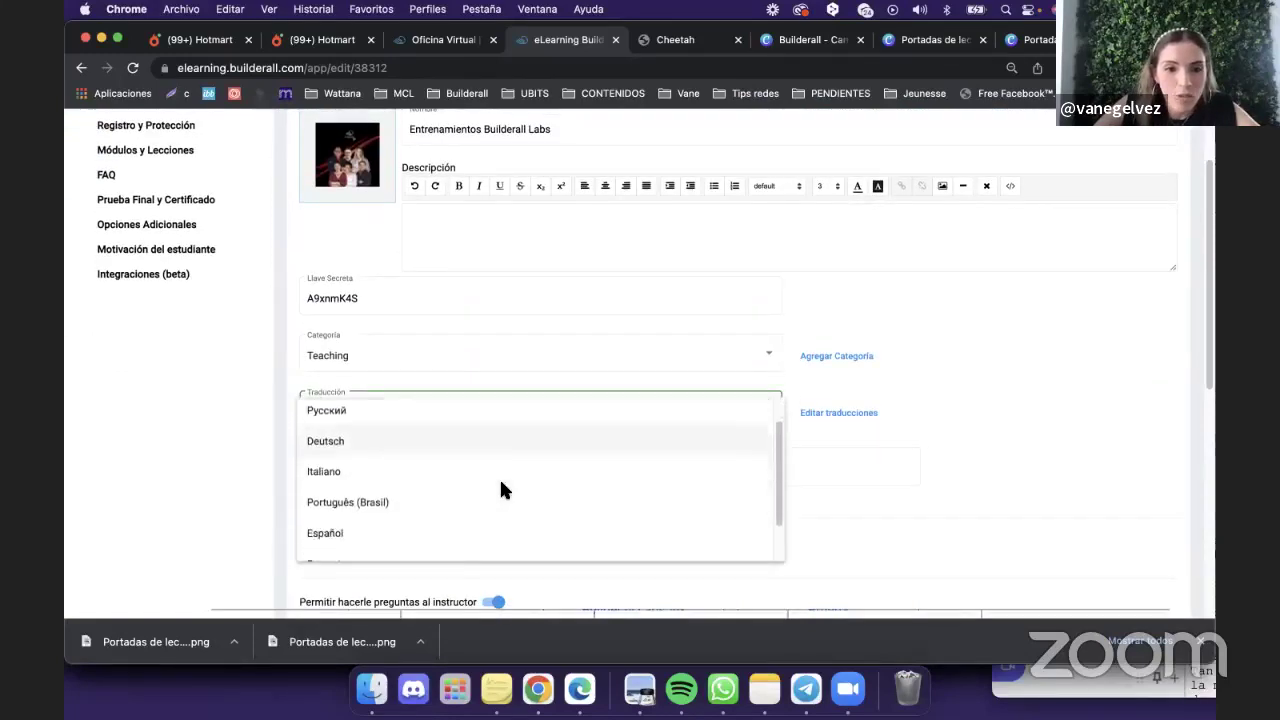
pyautogui.click(468, 520)
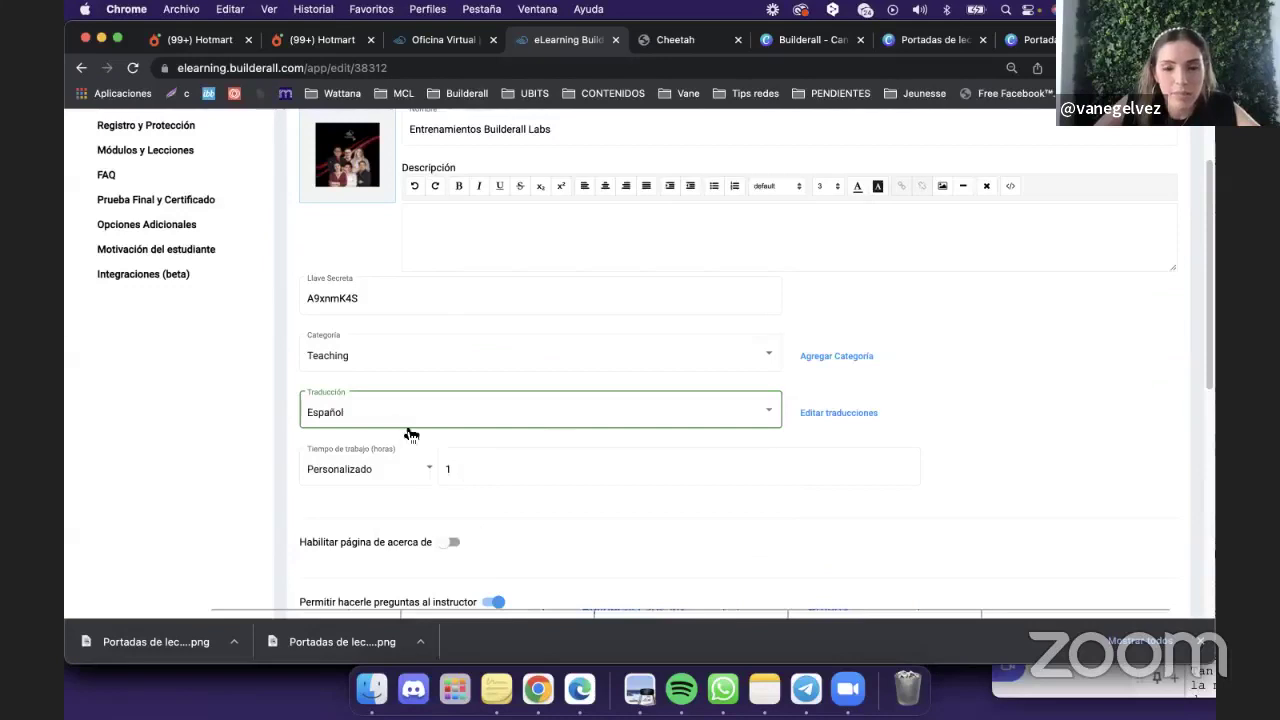
# Turn off 'Permitir hacerle preguntas al instructor' in the course settings
pyautogui.scroll(-5, 966, 429)
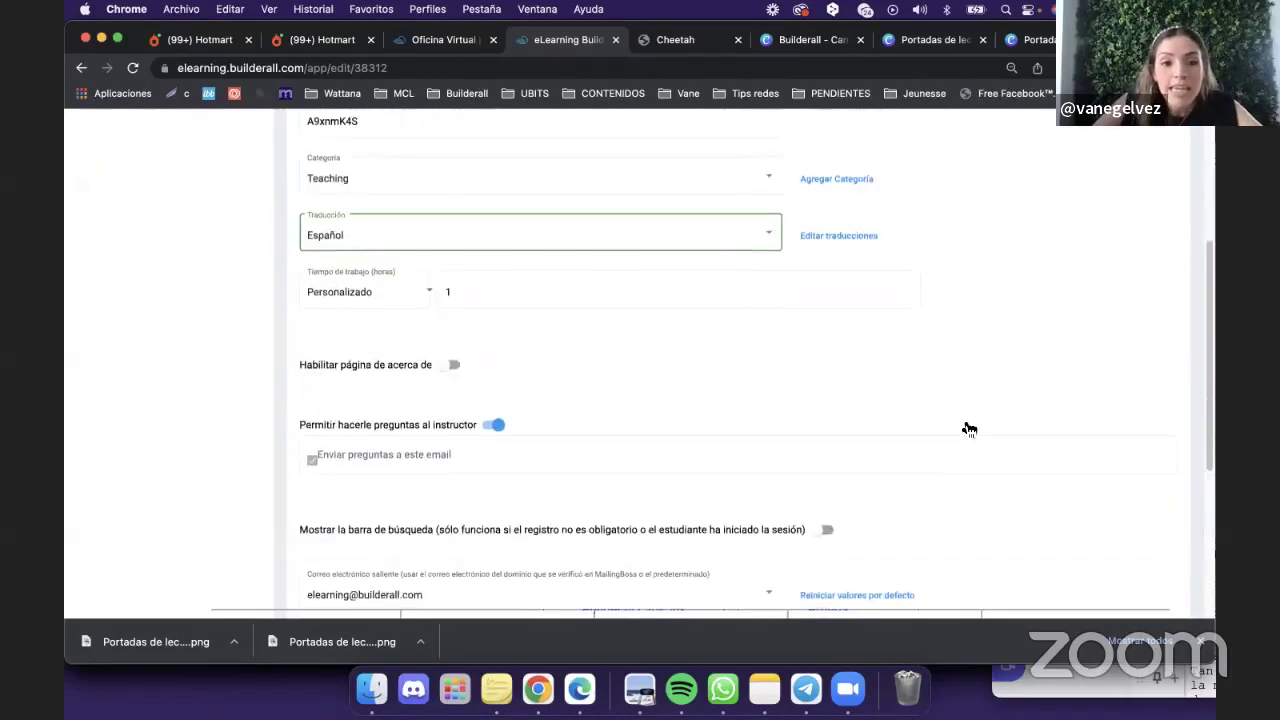
pyautogui.scroll(-1, 968, 429)
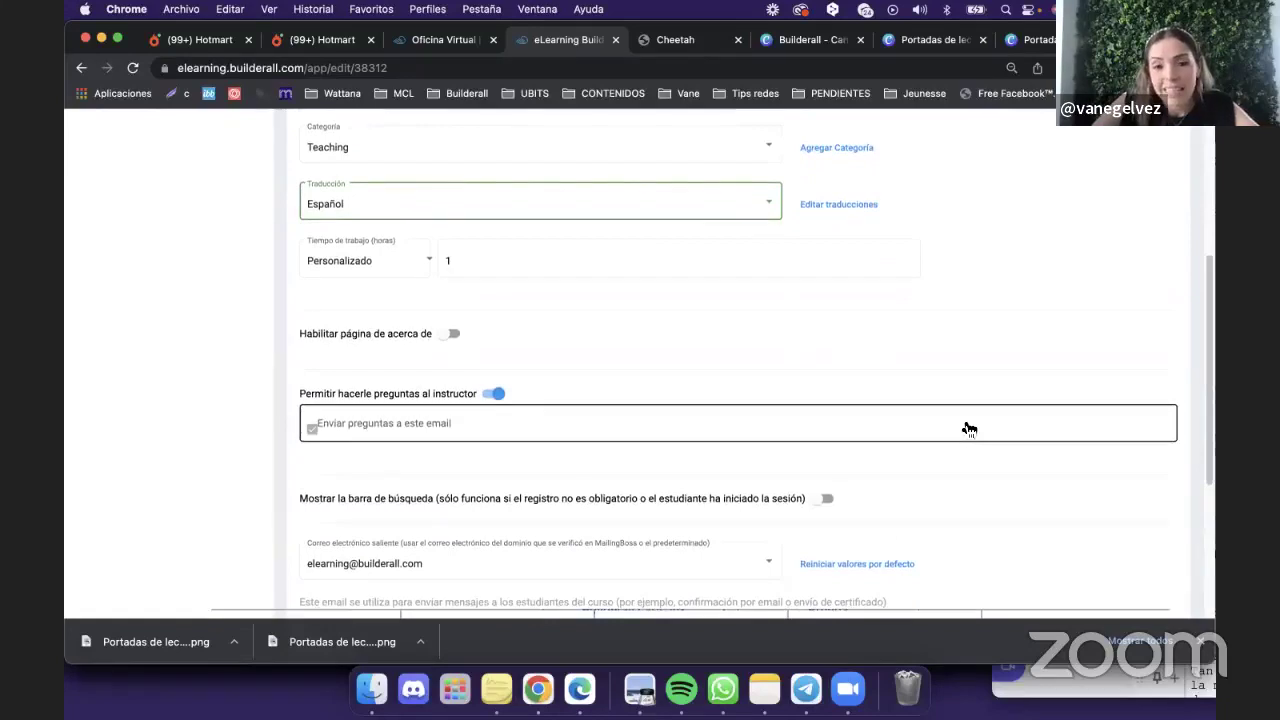
pyautogui.scroll(-1, 538, 352)
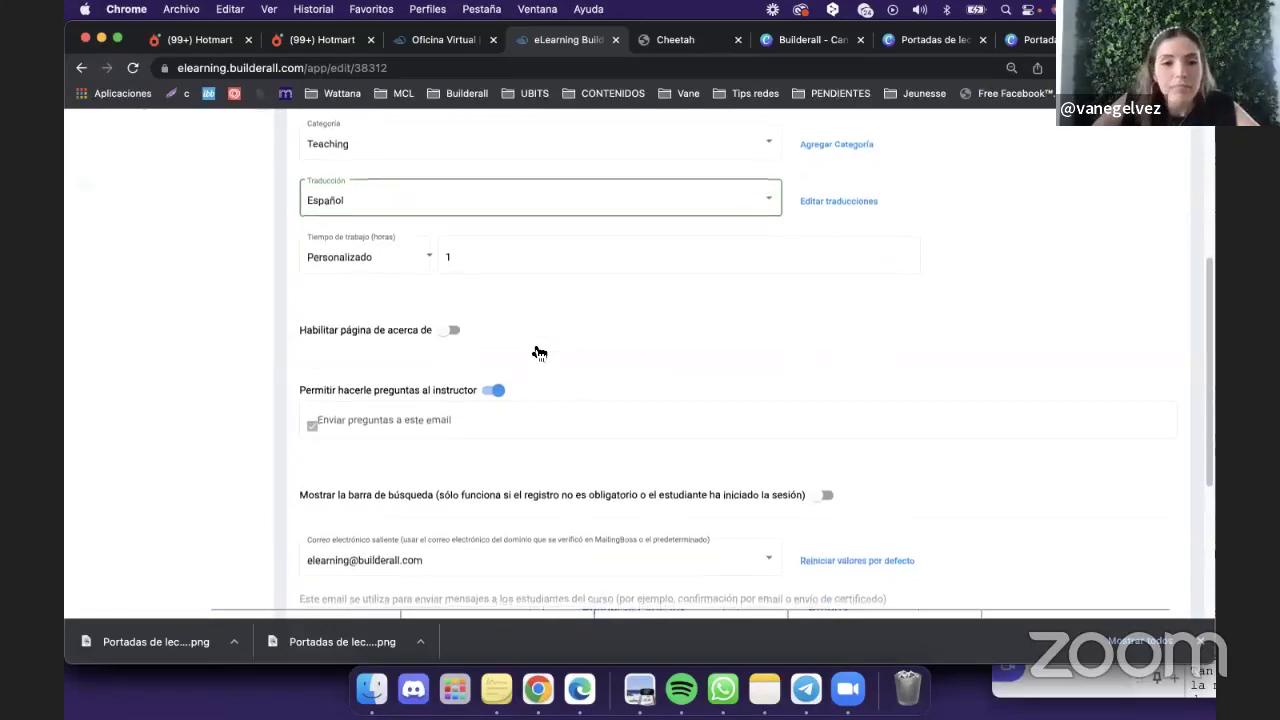
pyautogui.scroll(-1, 538, 352)
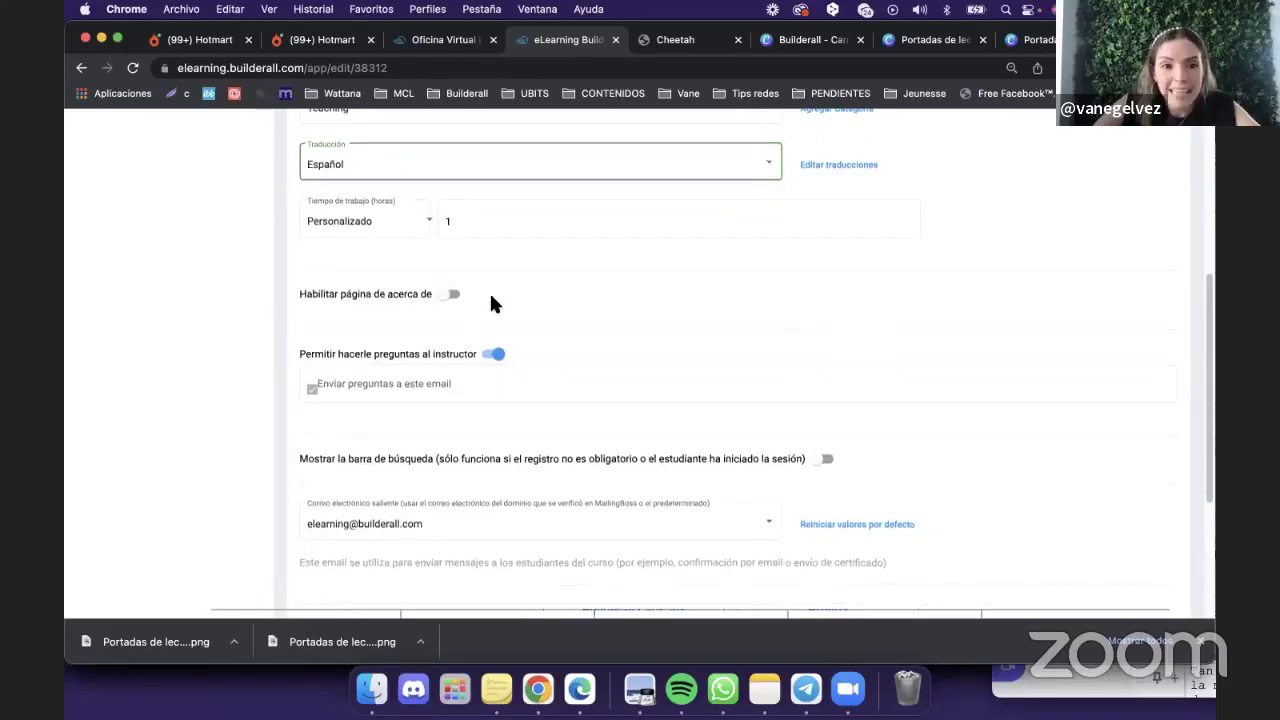
pyautogui.scroll(-3, 490, 303)
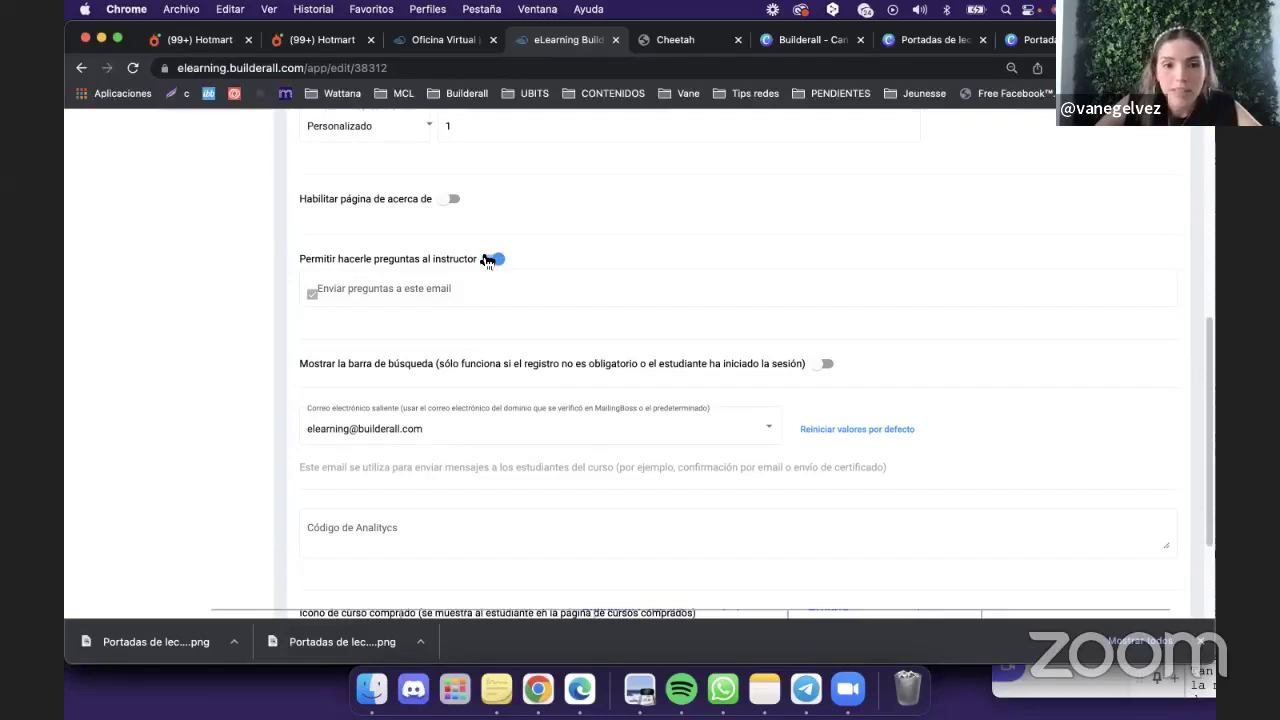
pyautogui.click(495, 259)
pyautogui.scroll(-1, 501, 256)
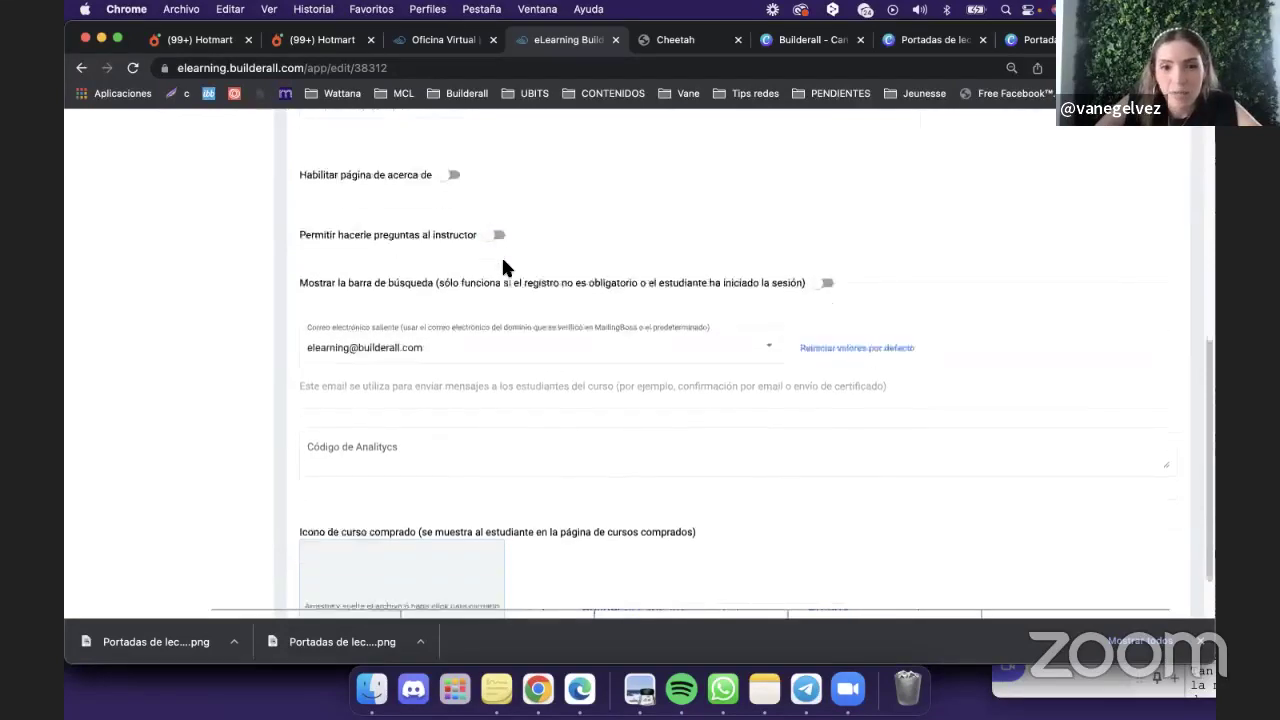
pyautogui.scroll(-1, 501, 255)
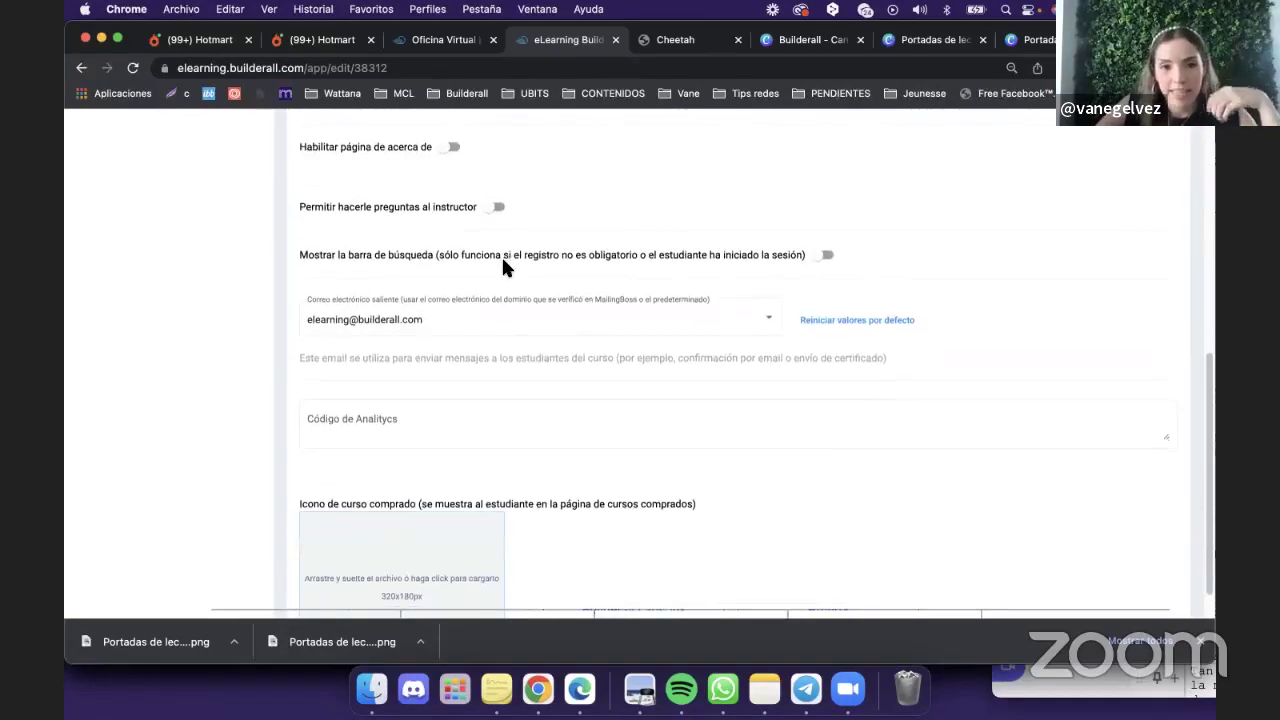
# Choose the support address as outgoing email, leaving the Analytics code empty
pyautogui.scroll(-1, 501, 255)
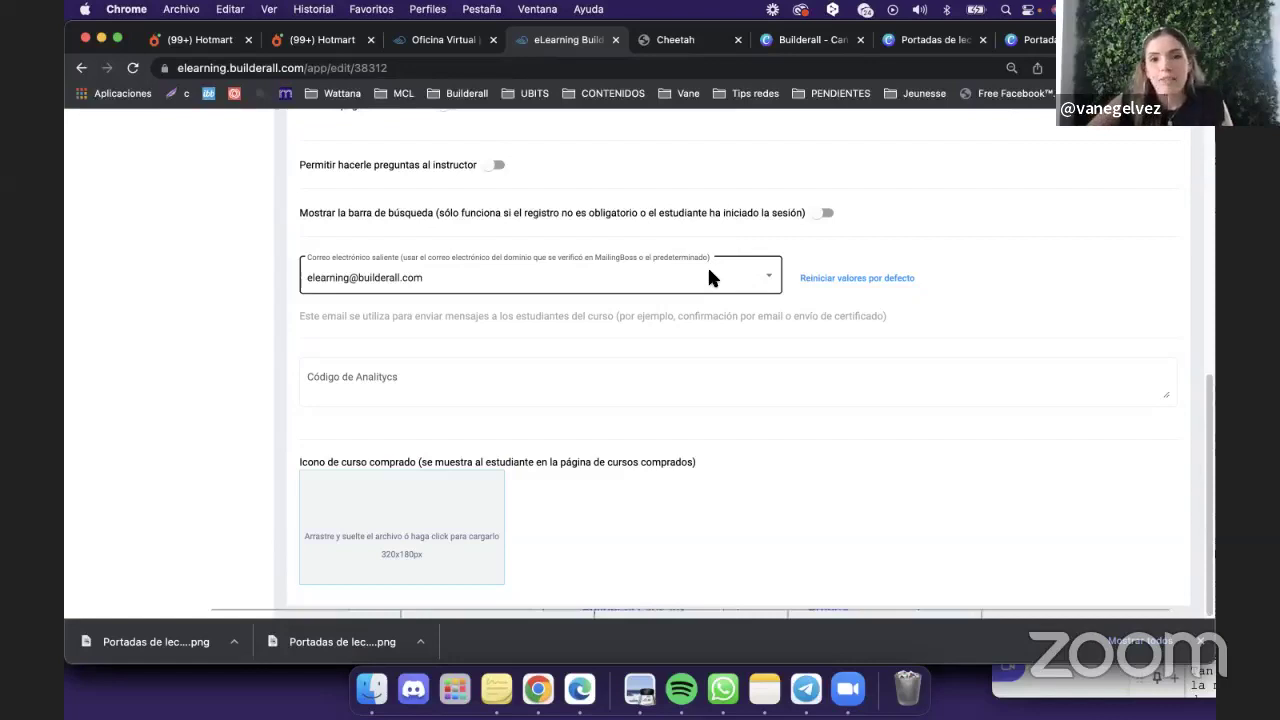
pyautogui.click(697, 289)
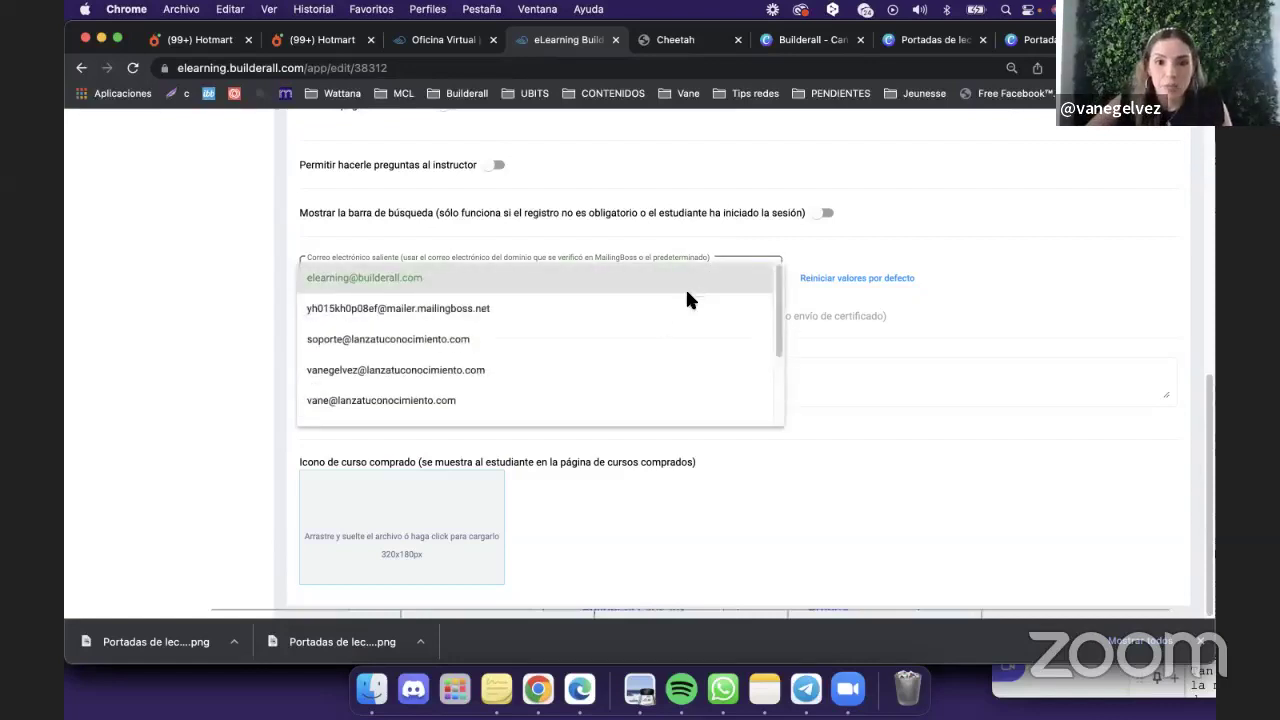
pyautogui.click(574, 339)
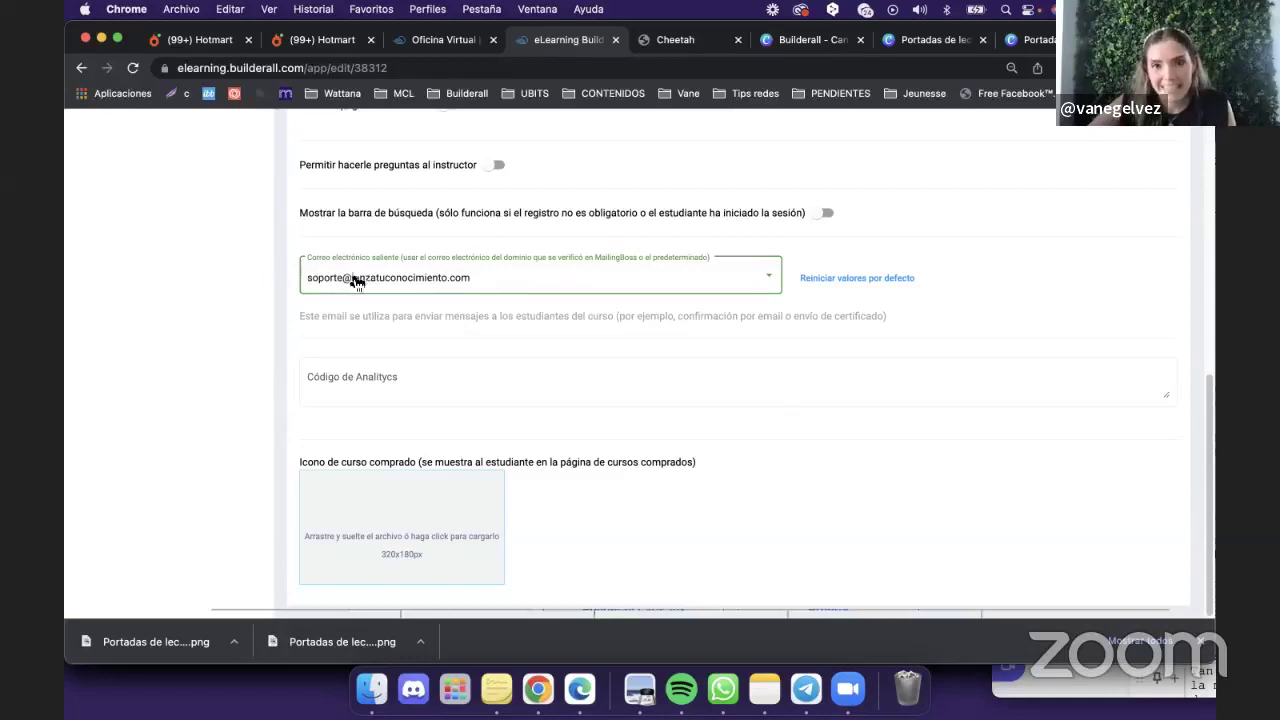
pyautogui.click(505, 392)
pyautogui.click(322, 552)
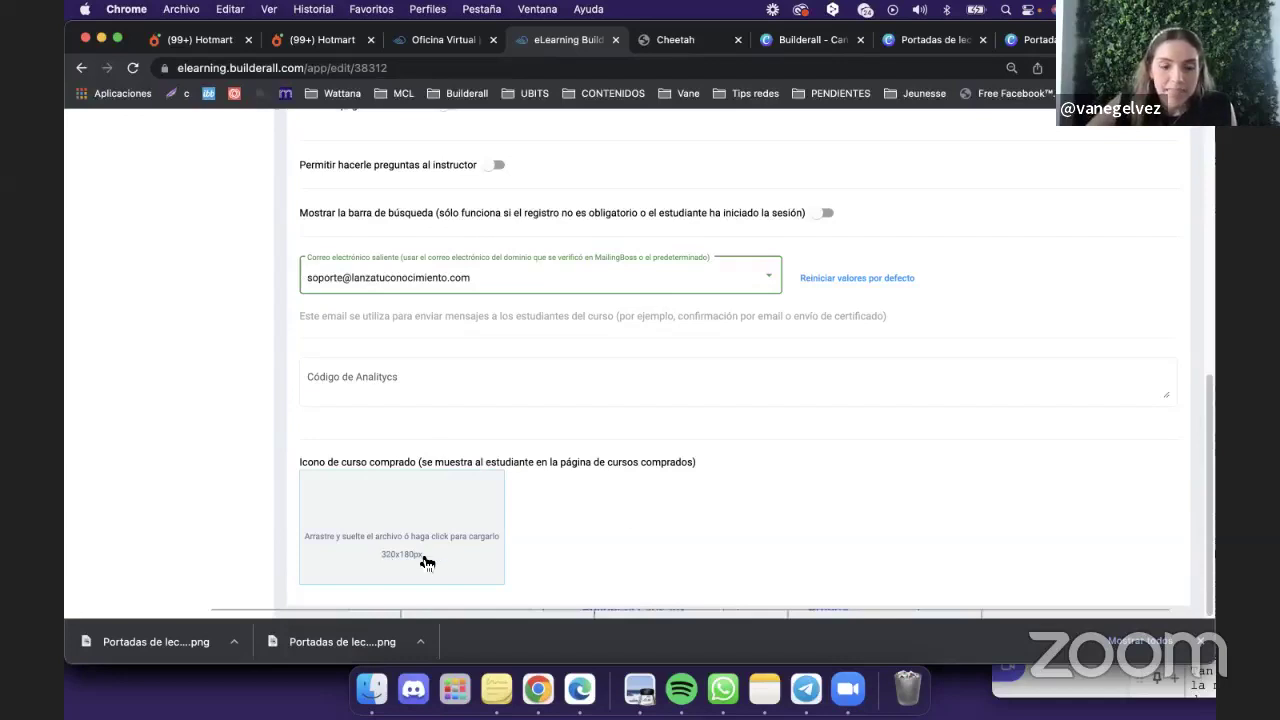
# Resize the Canva lesson covers design to 320 × 180 px
pyautogui.click(829, 49)
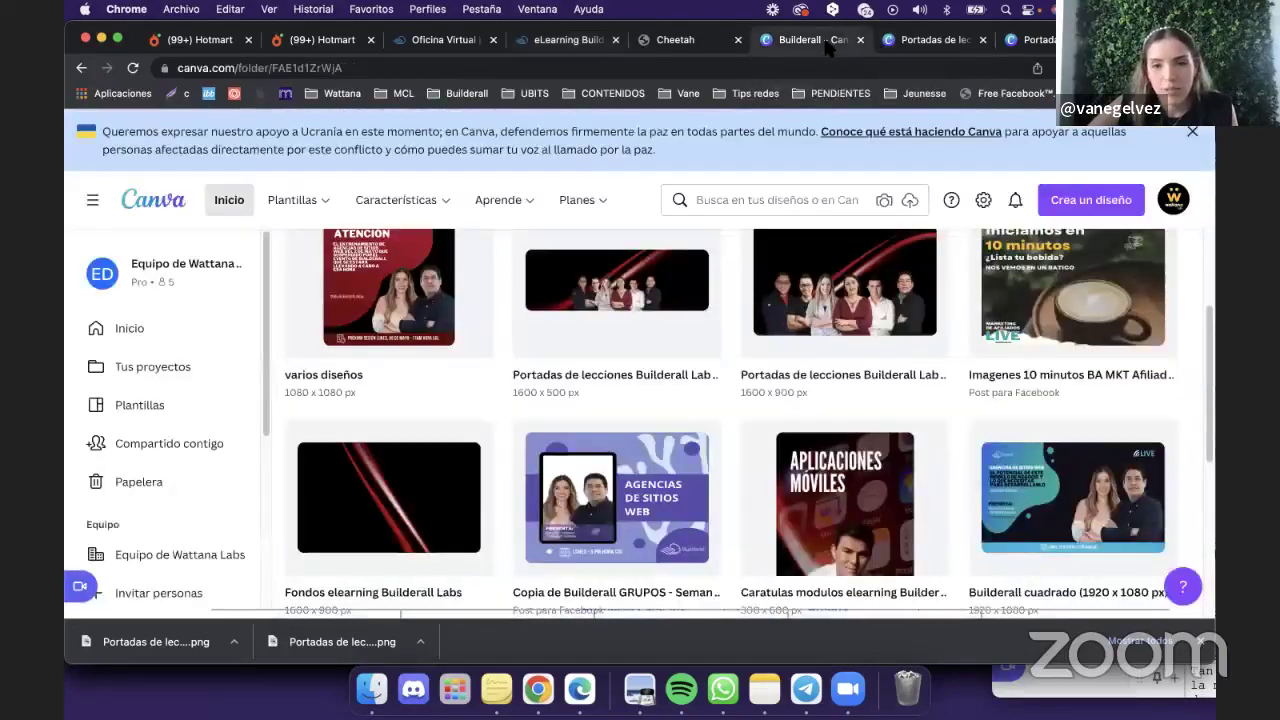
pyautogui.click(958, 45)
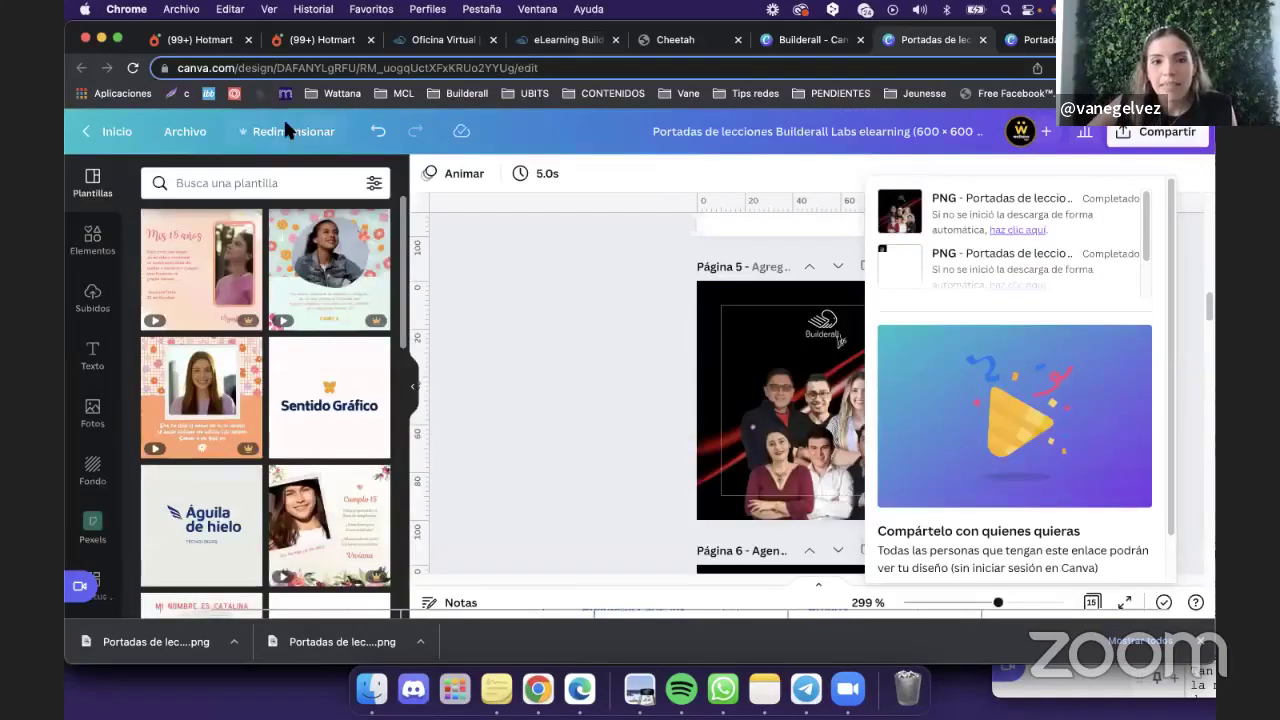
pyautogui.click(288, 130)
pyautogui.doubleClick(293, 266)
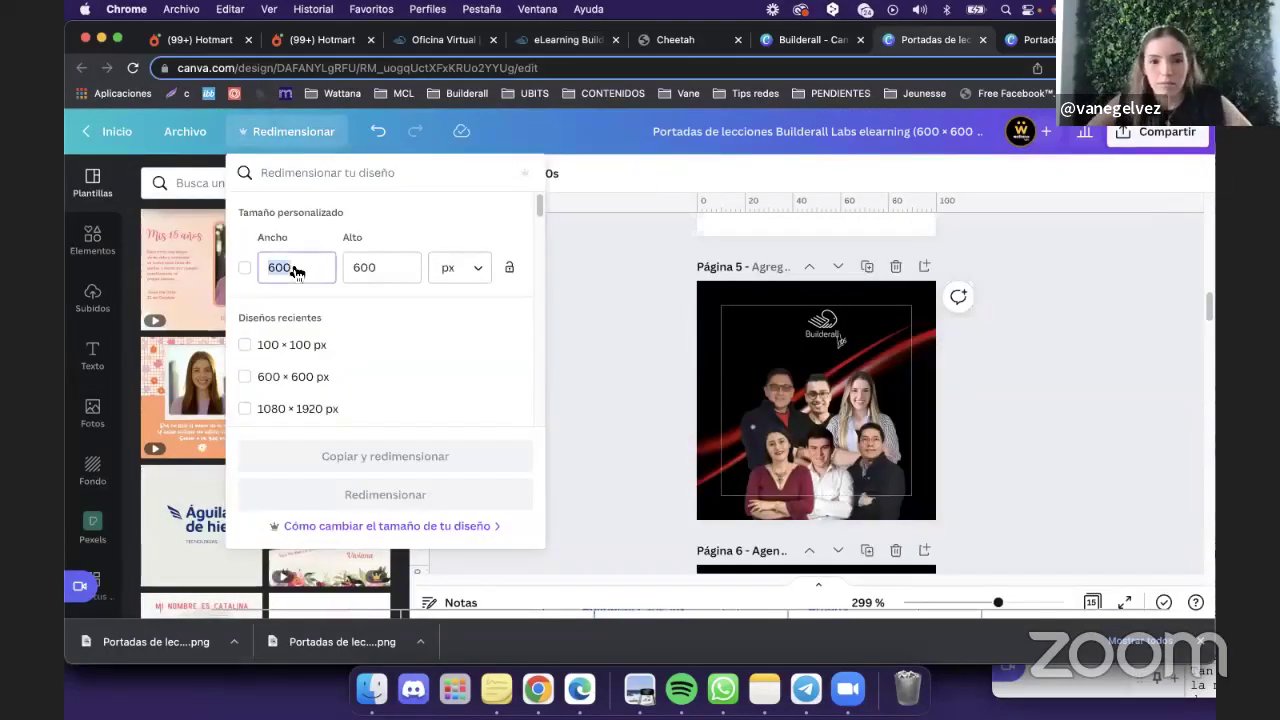
pyautogui.write('320')
pyautogui.click(381, 280)
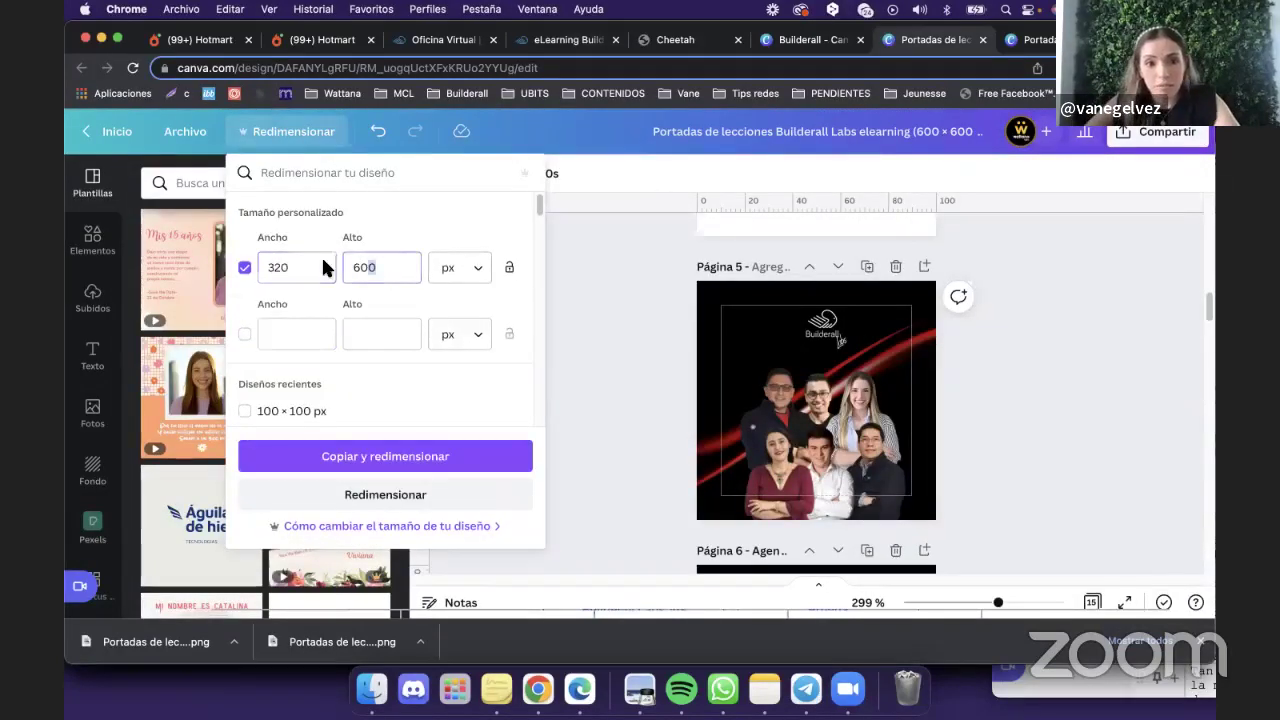
pyautogui.doubleClick(363, 267)
pyautogui.write('180')
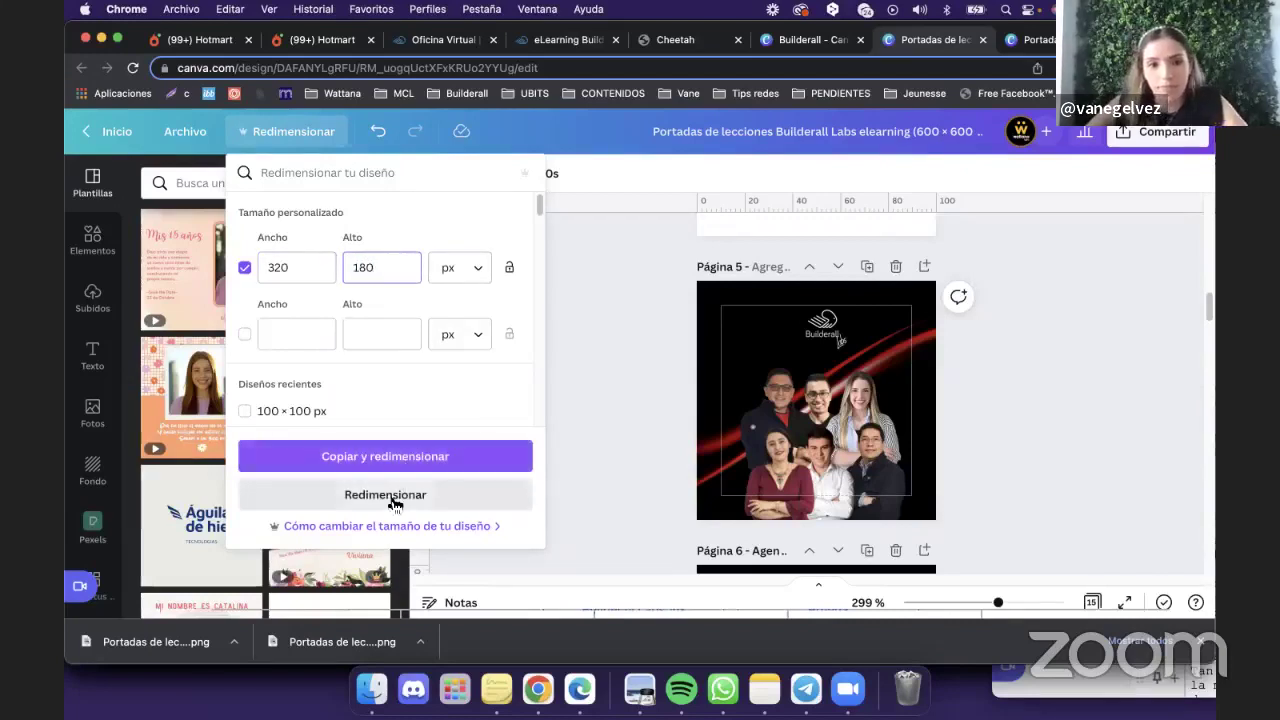
pyautogui.click(393, 496)
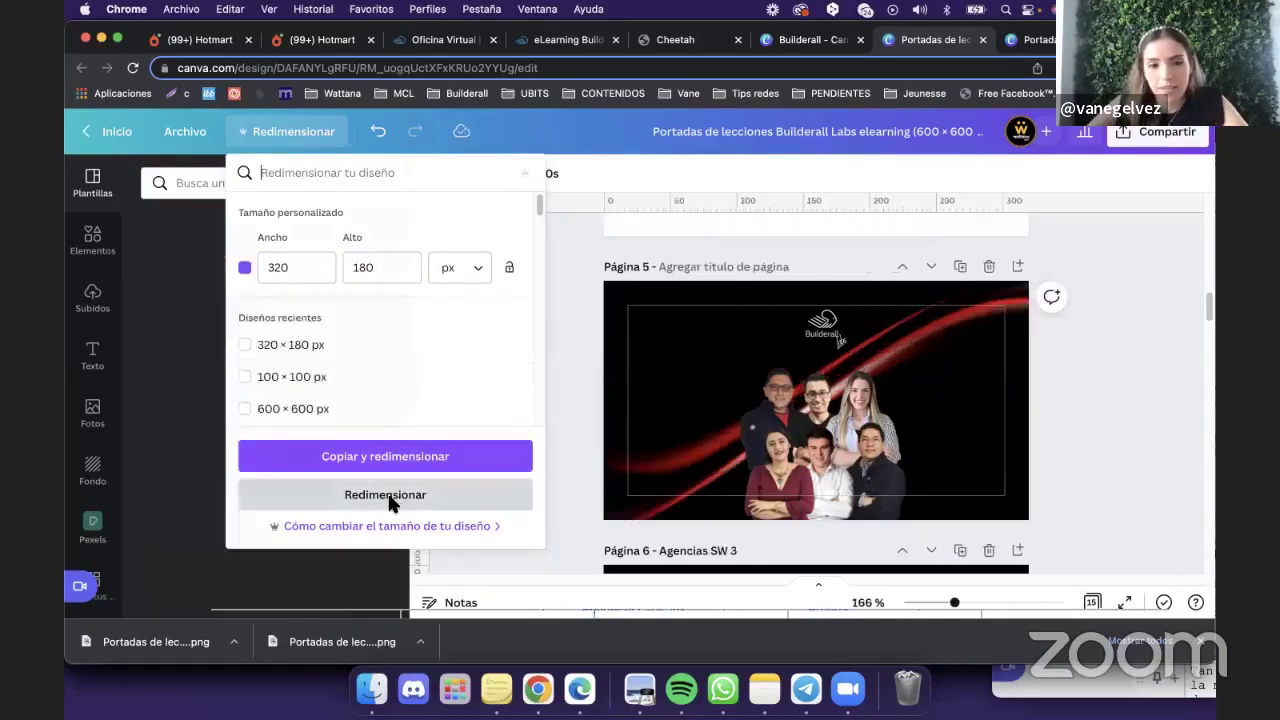
# Download only Página 5 of the covers design as a PNG
pyautogui.click(1121, 152)
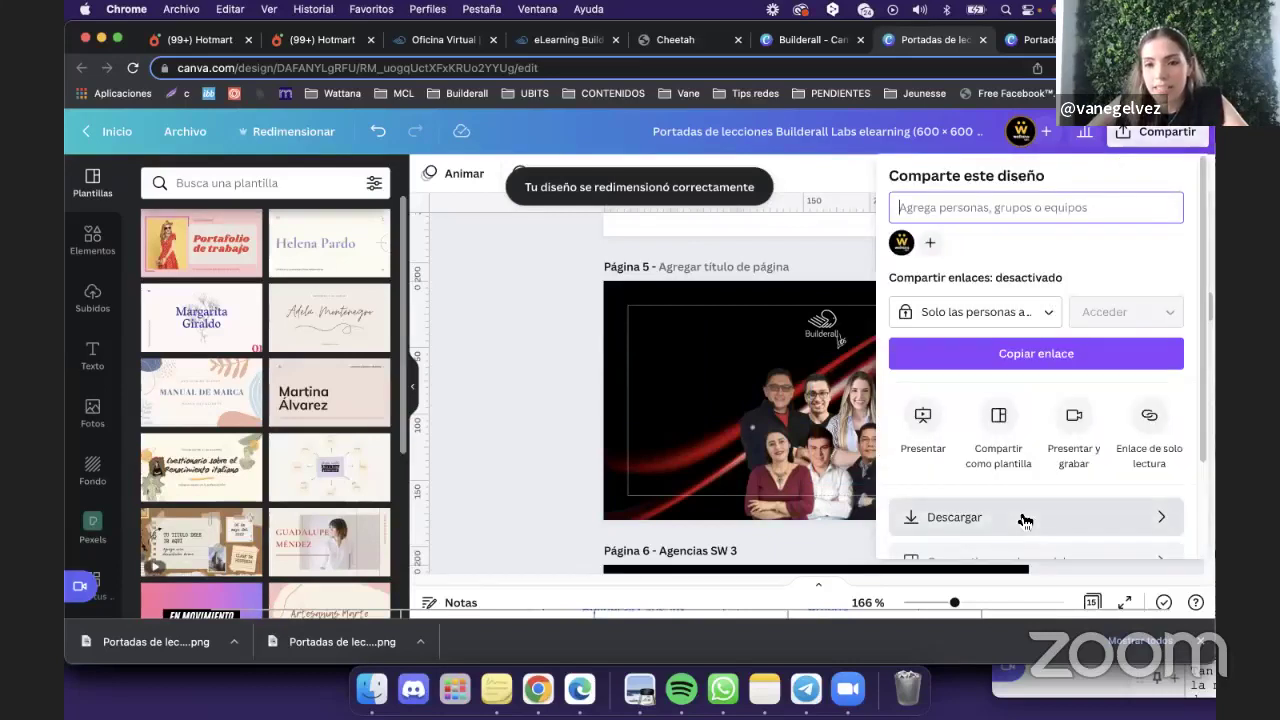
pyautogui.click(1020, 517)
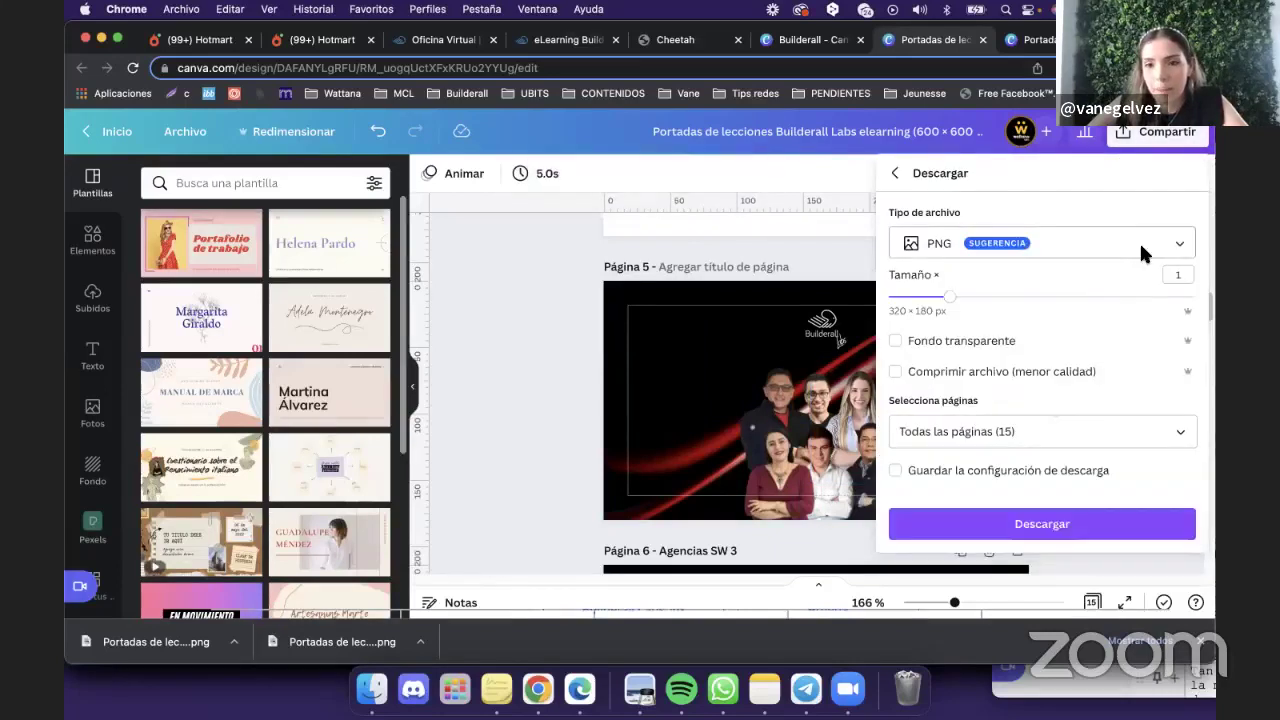
pyautogui.click(1149, 437)
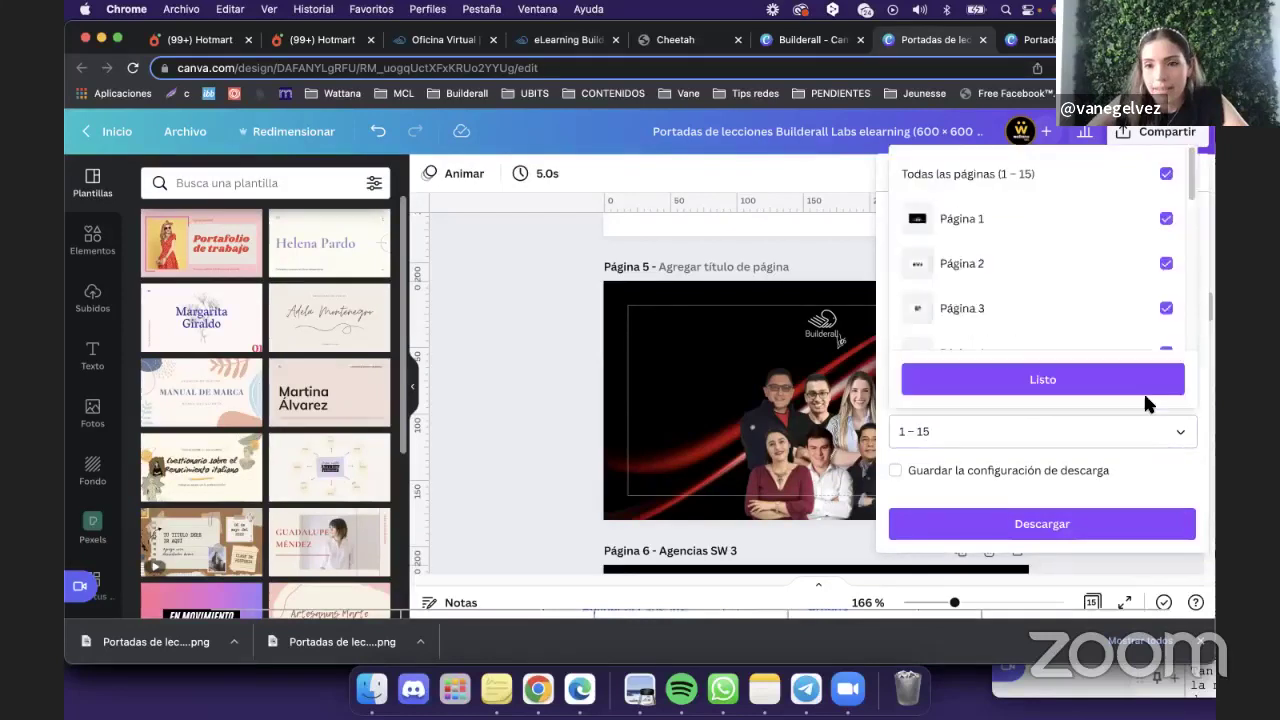
pyautogui.click(1166, 174)
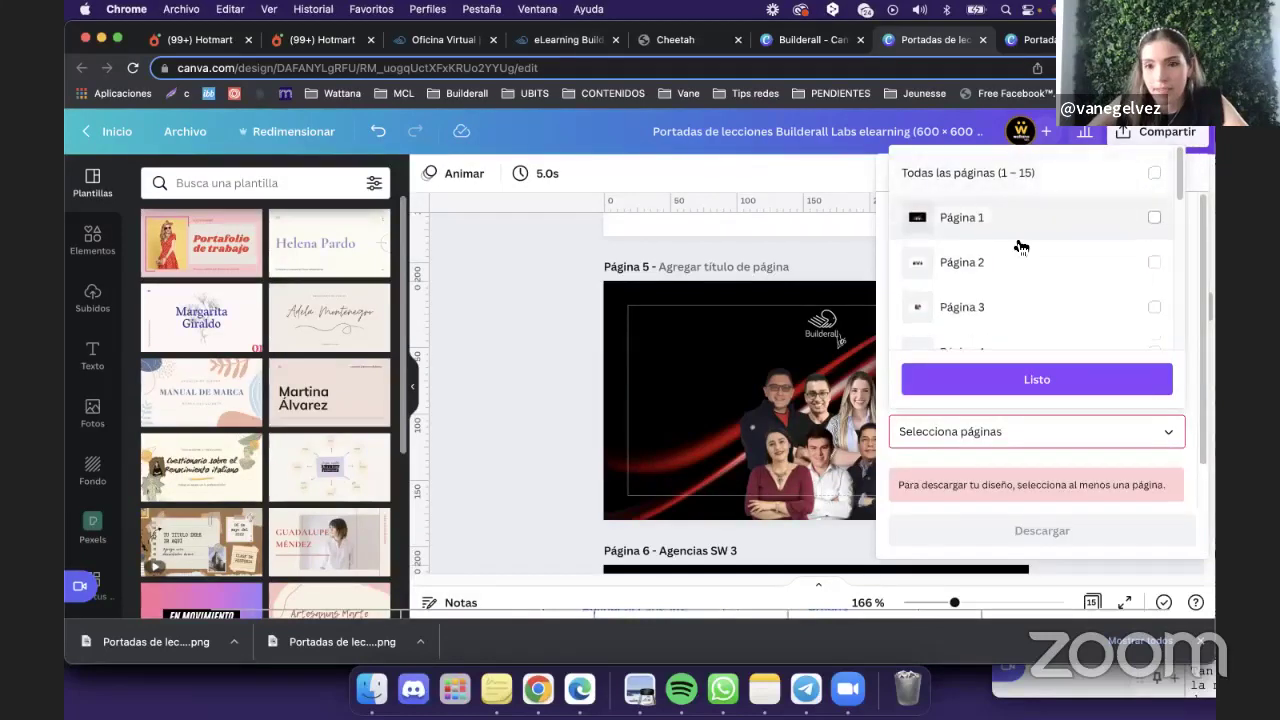
pyautogui.scroll(-2, 1000, 260)
pyautogui.click(988, 291)
pyautogui.click(1006, 378)
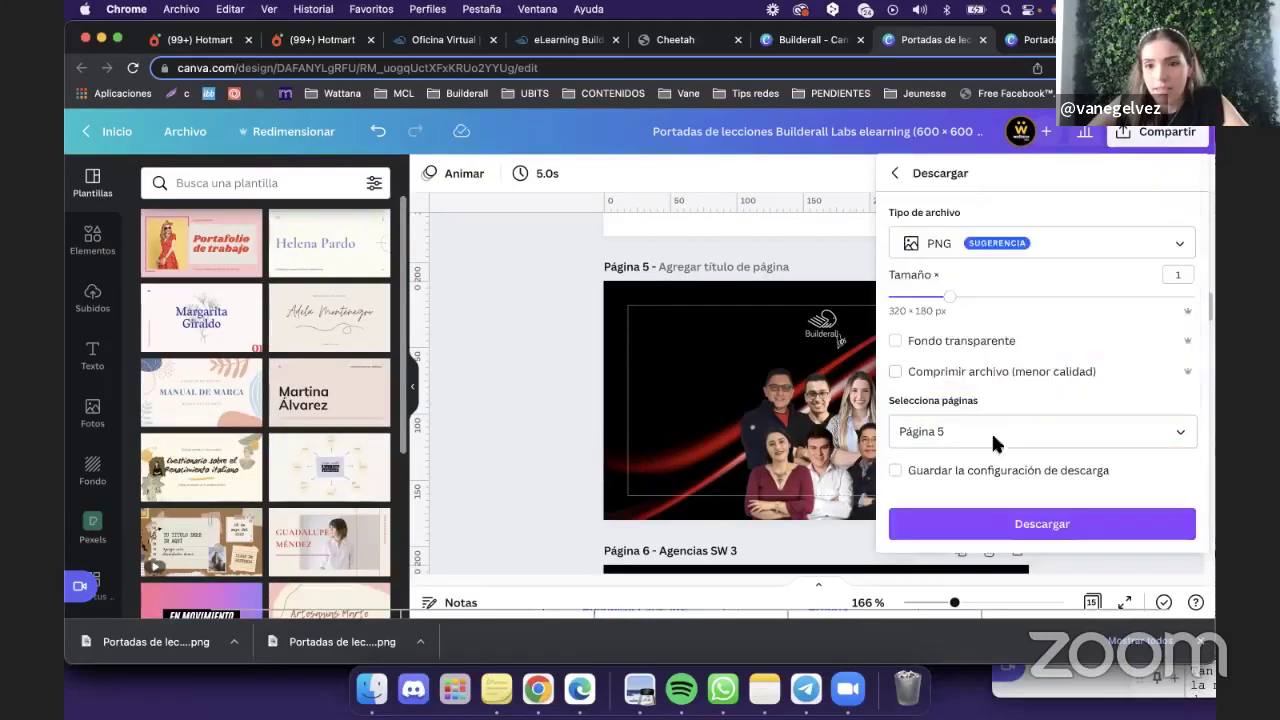
pyautogui.click(992, 528)
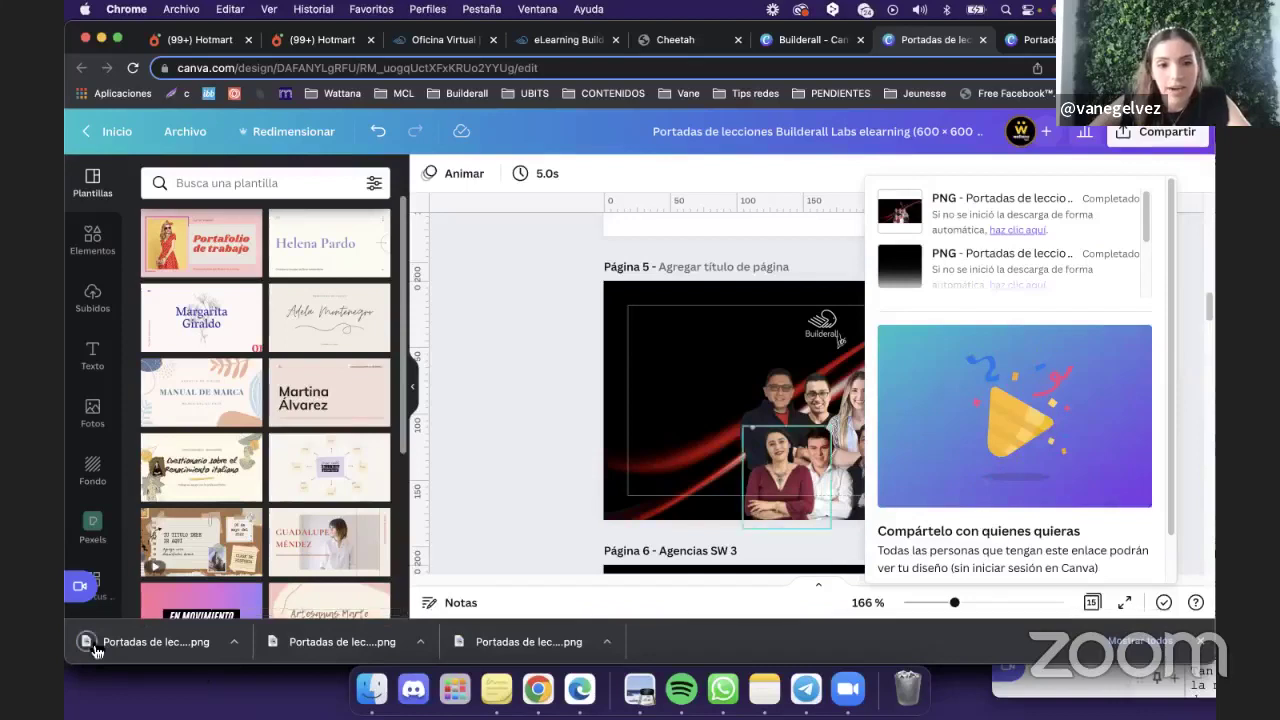
pyautogui.click(545, 42)
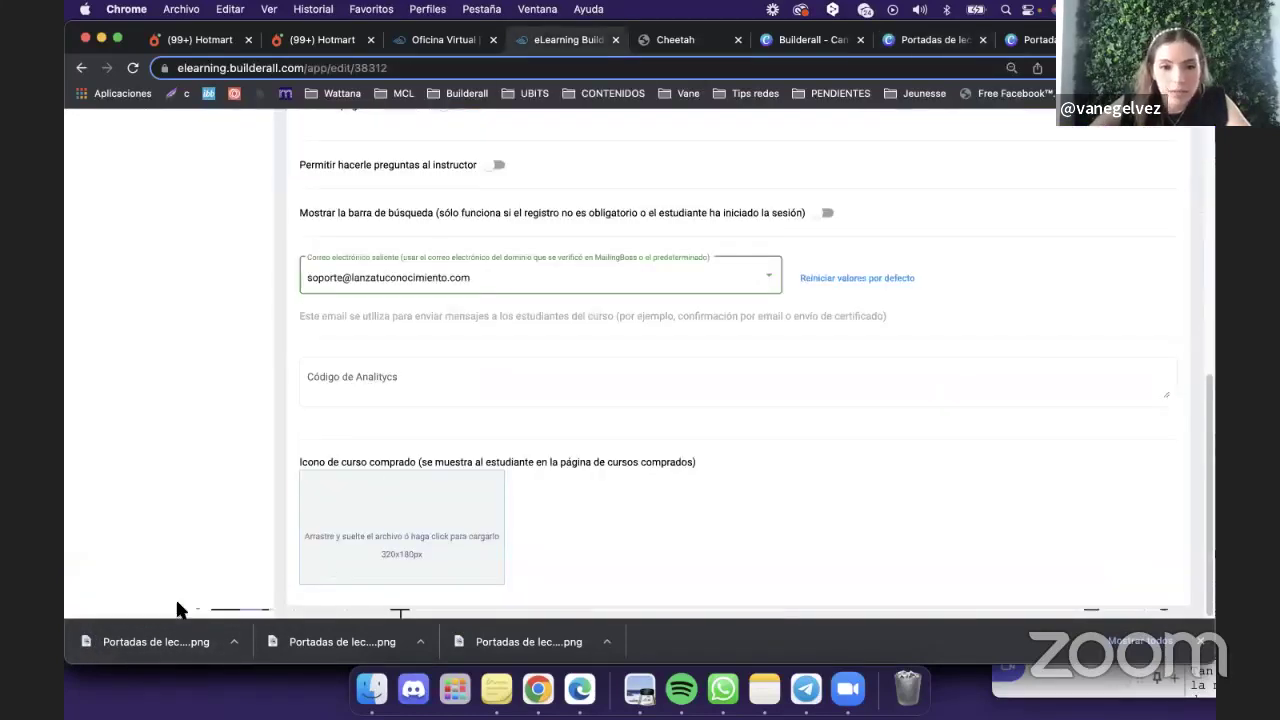
# Set the downloaded cover PNG as the purchased-course icon and save the settings
pyautogui.moveTo(148, 655); pyautogui.dragTo(396, 500)
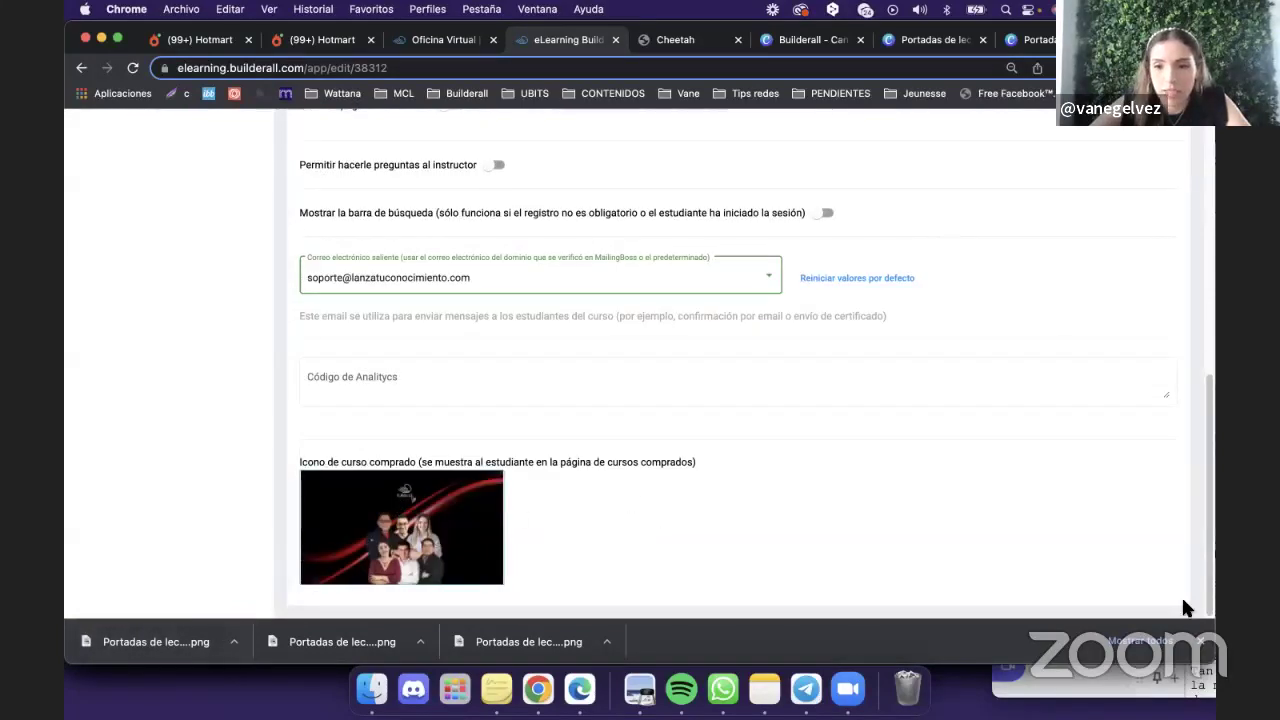
pyautogui.click(1204, 642)
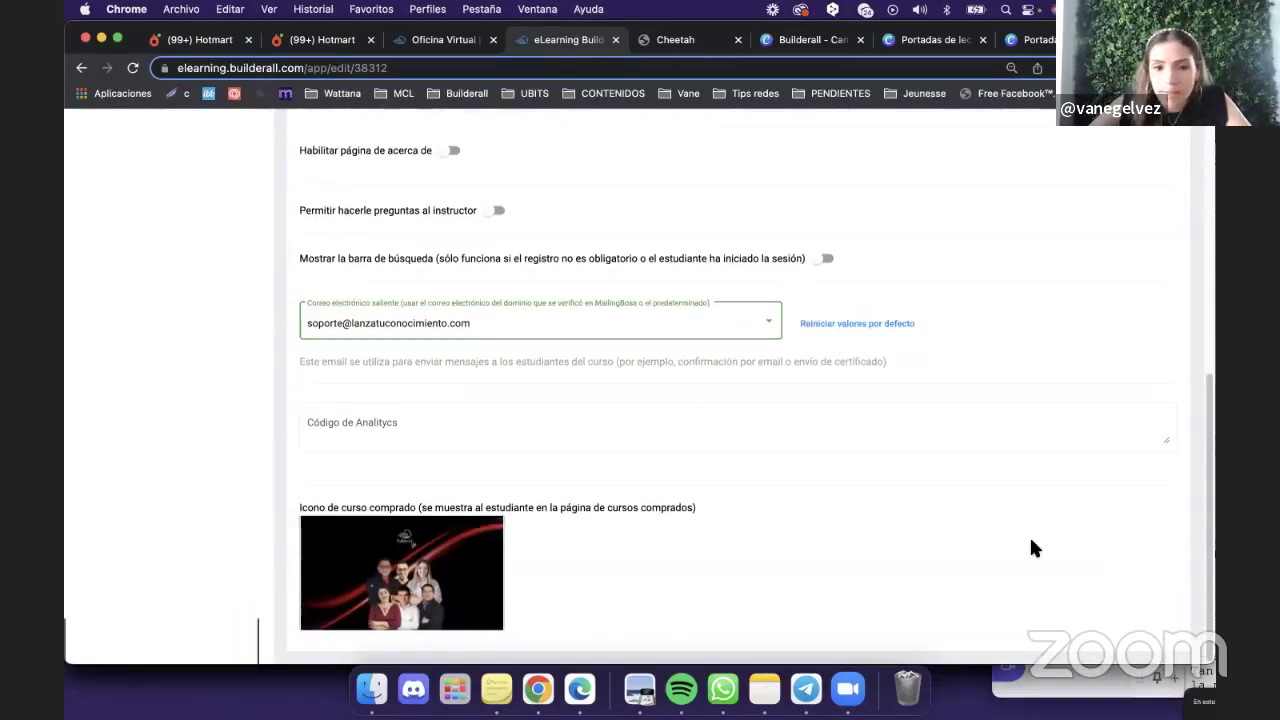
pyautogui.scroll(10, 458, 346)
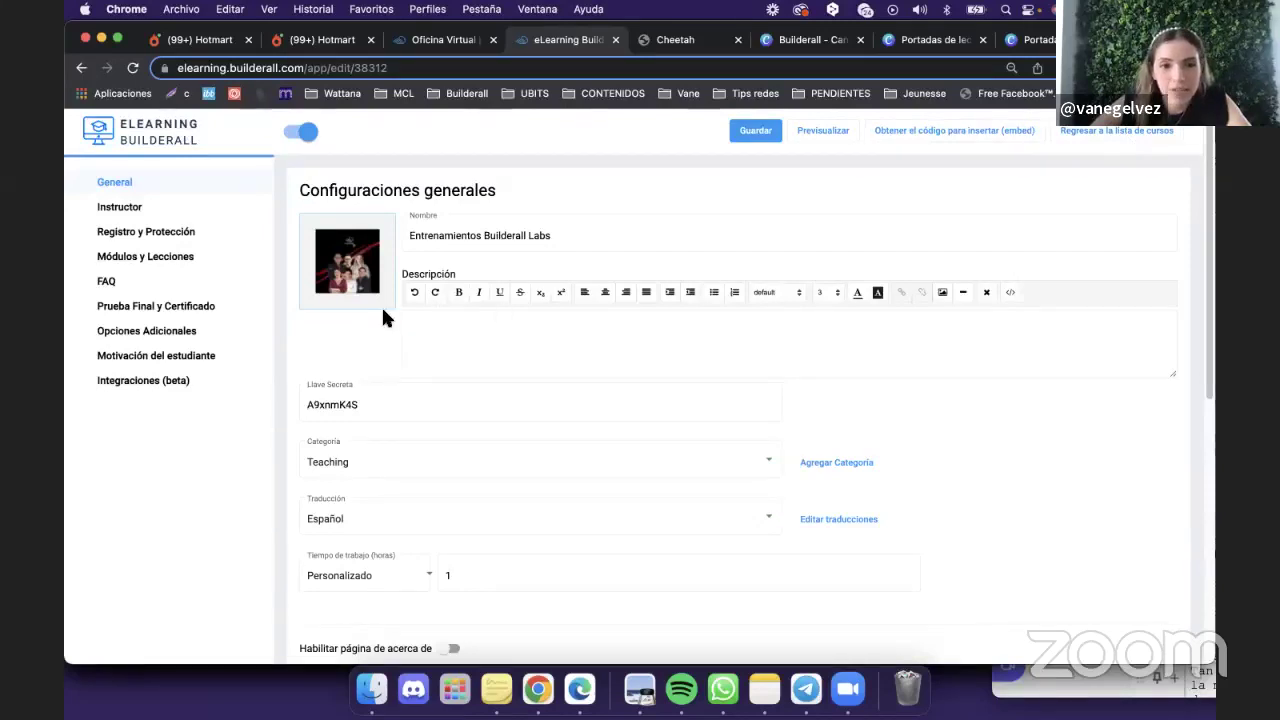
pyautogui.click(762, 138)
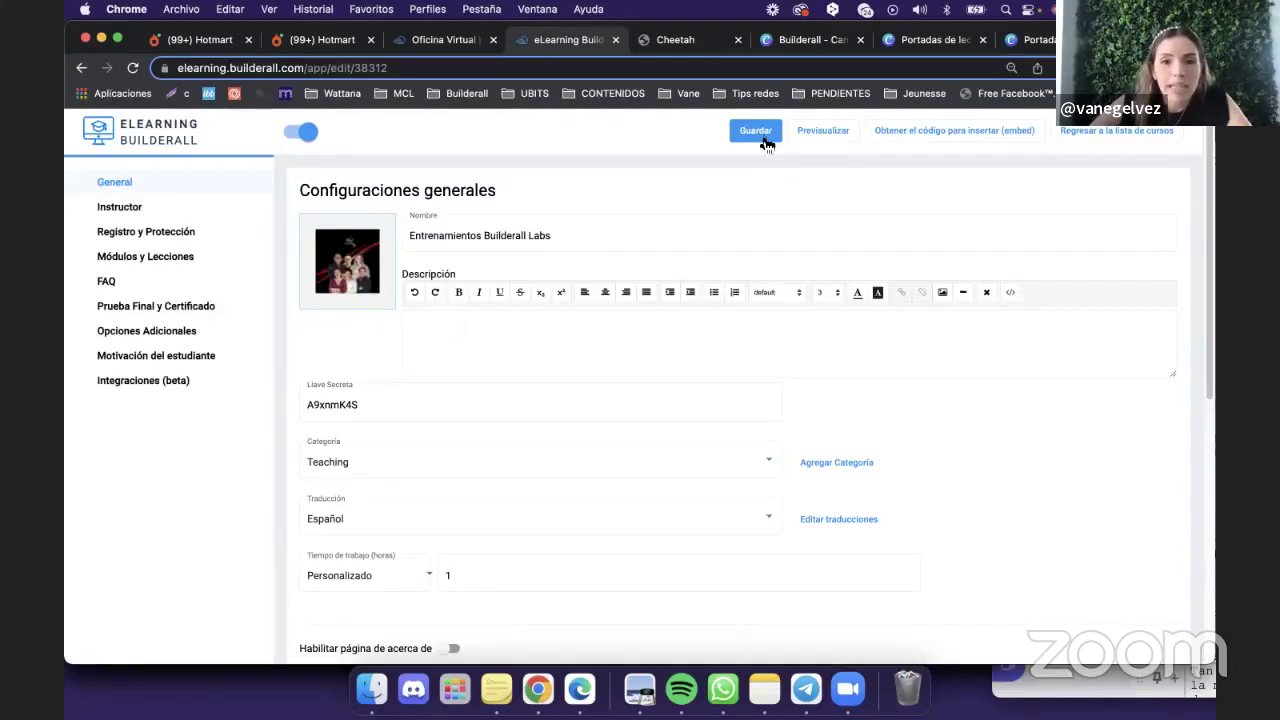
# Upload the (2).png cover from Descargas as the instructor's avatar
pyautogui.click(124, 216)
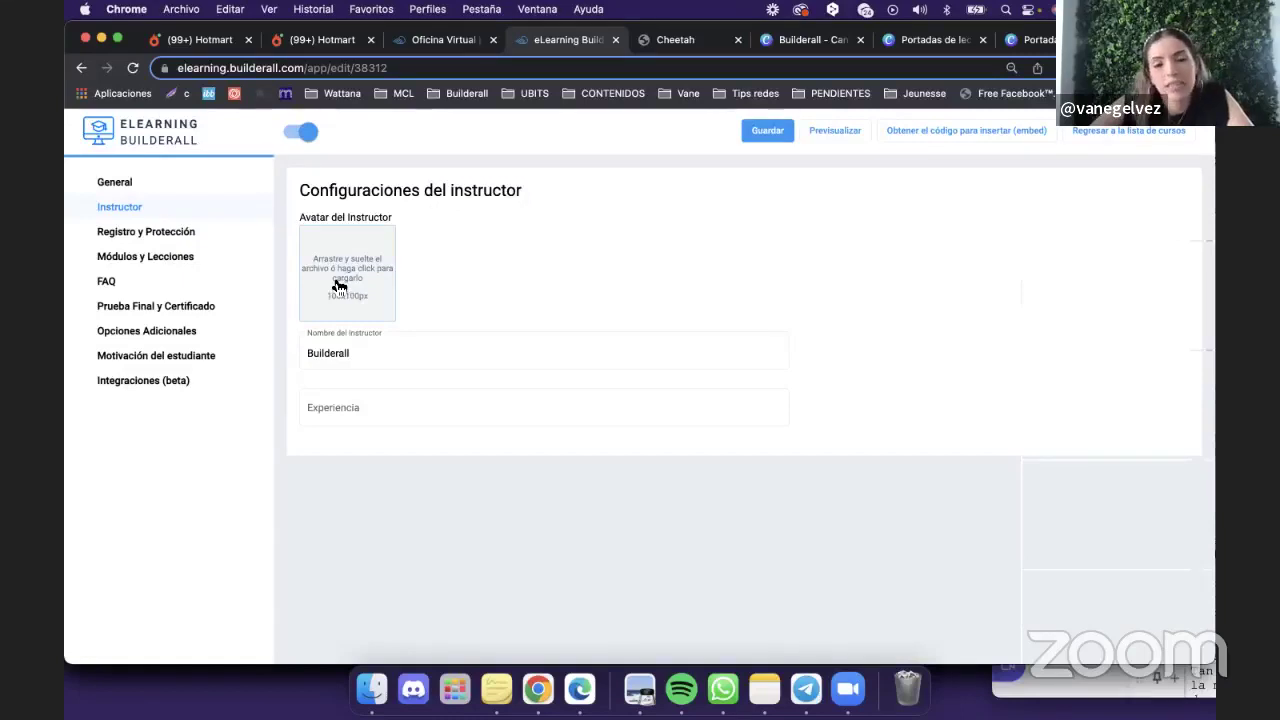
pyautogui.click(371, 695)
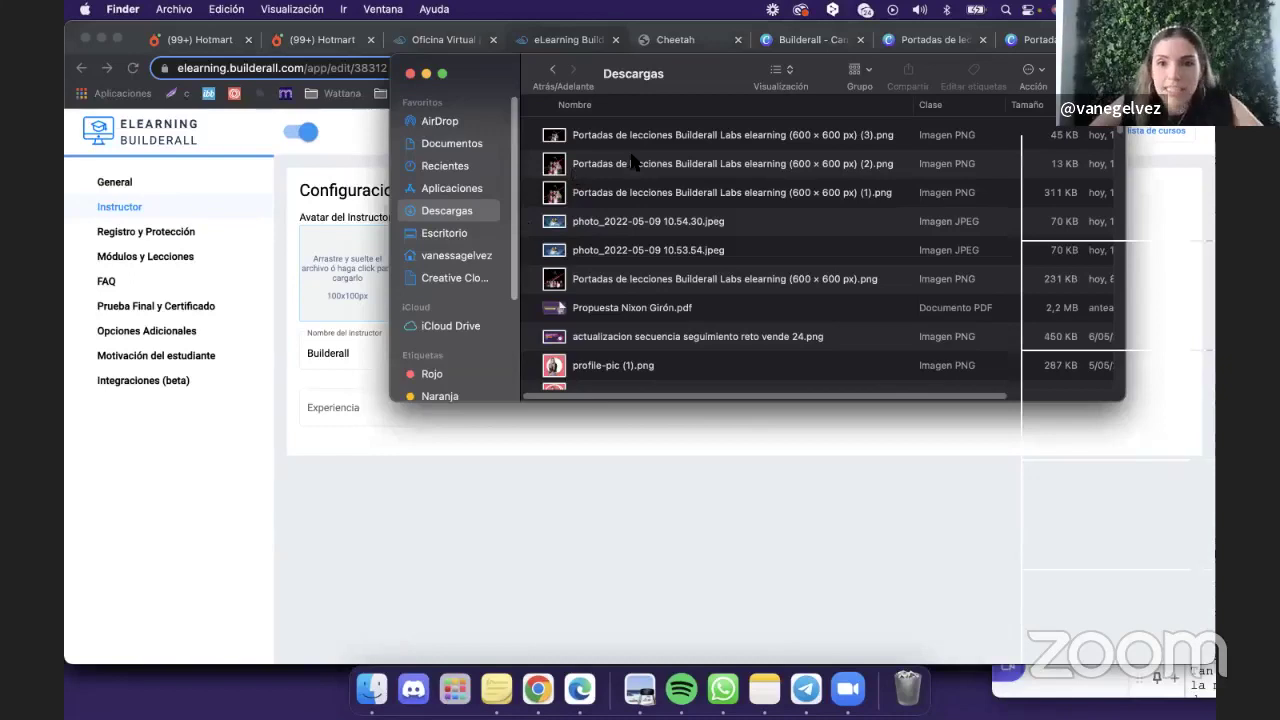
pyautogui.moveTo(633, 163); pyautogui.dragTo(357, 286)
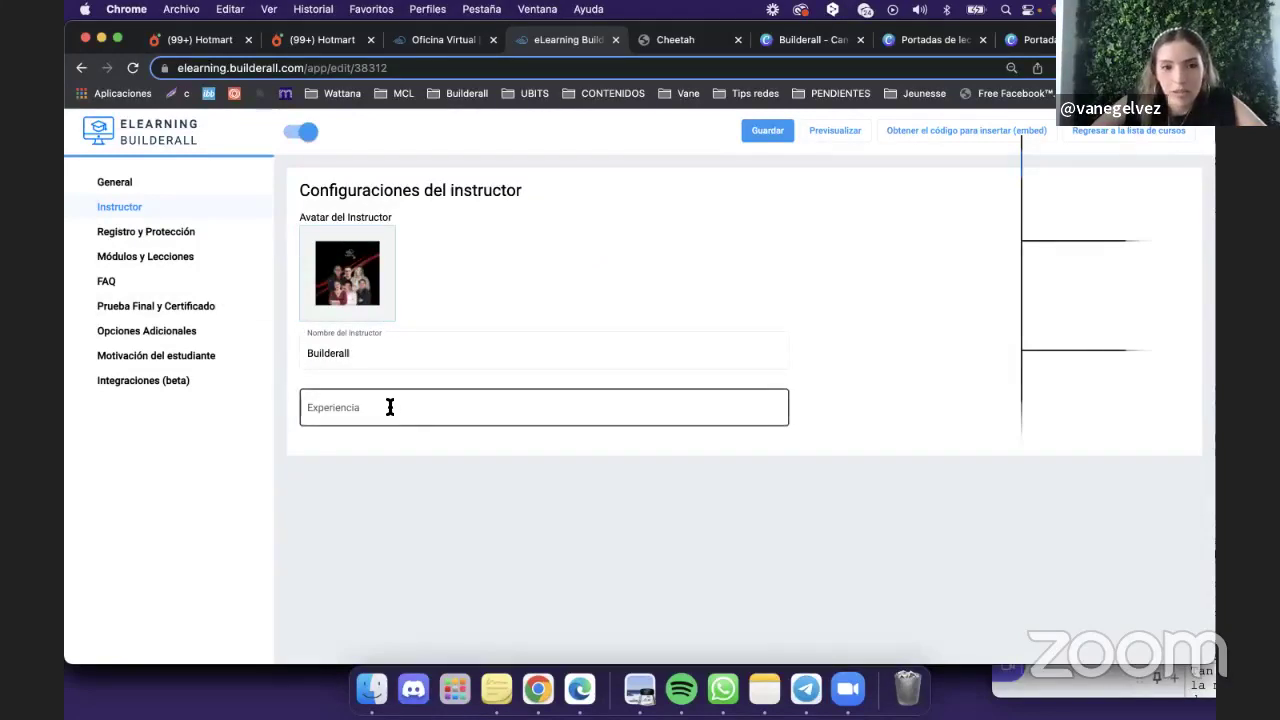
# Review the Registro y Protección settings, then go to the empty Módulos y Lecciones section
pyautogui.click(172, 231)
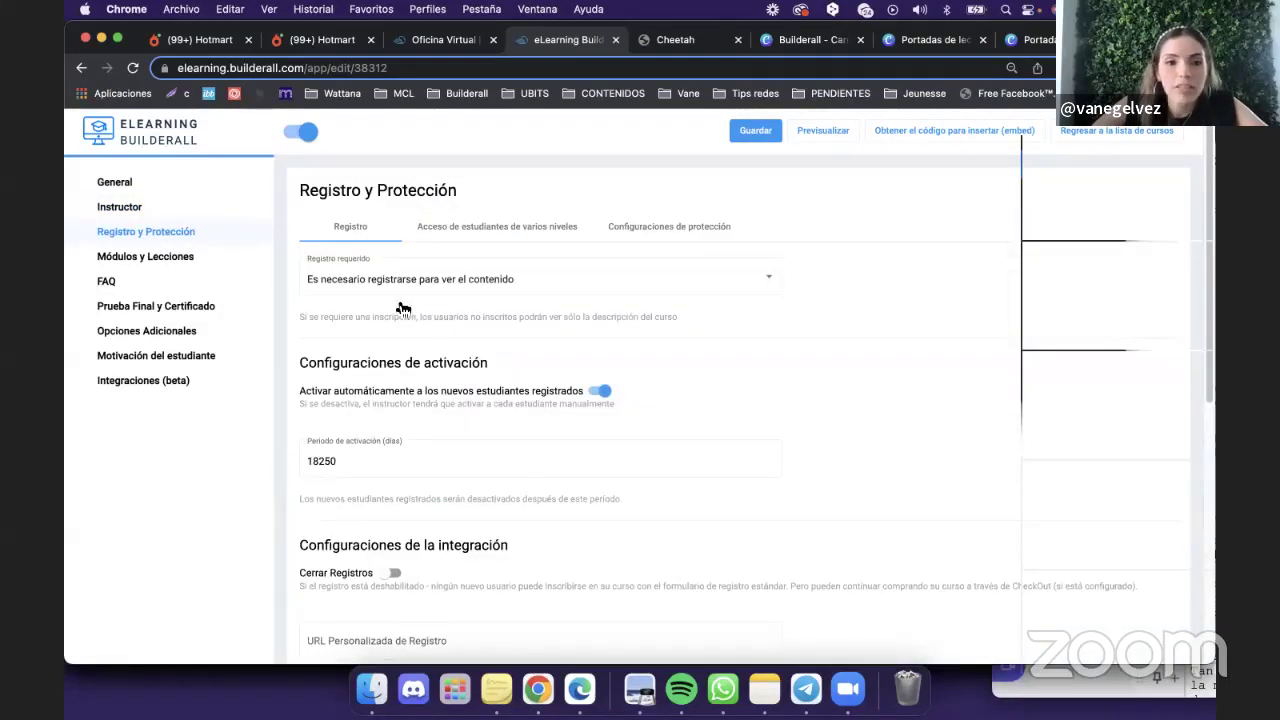
pyautogui.scroll(-1, 455, 340)
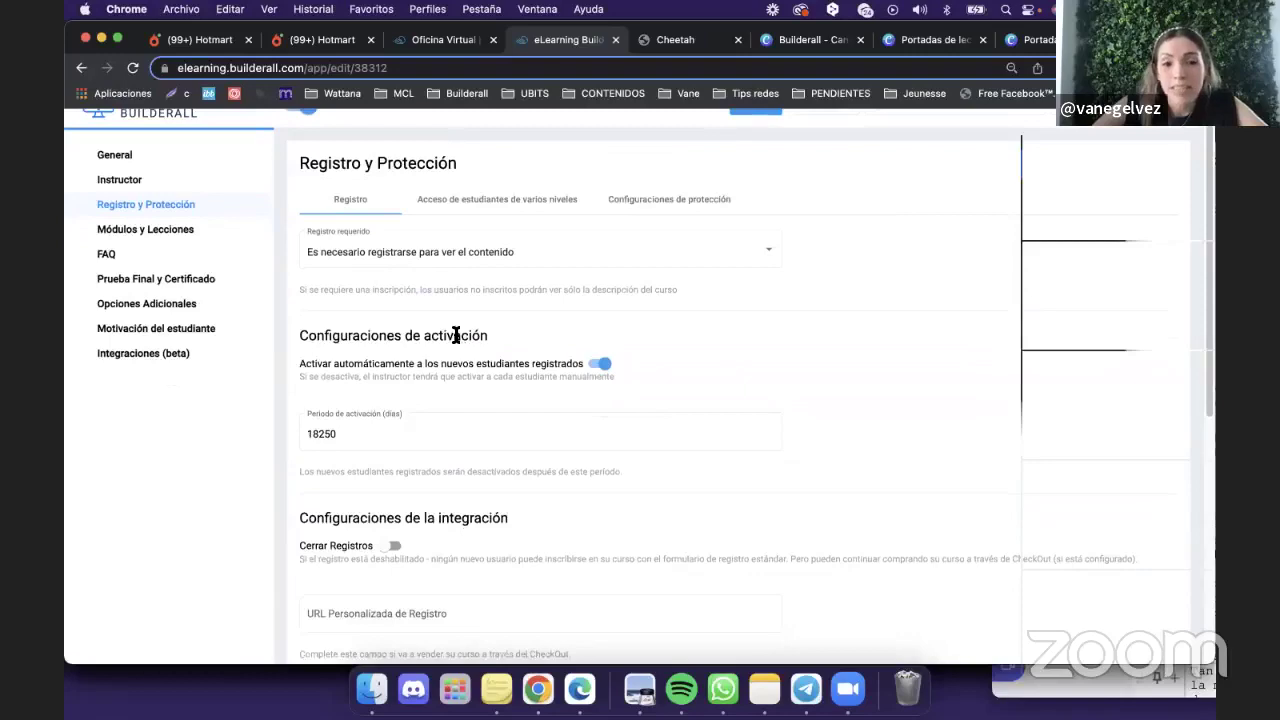
pyautogui.scroll(-2, 455, 338)
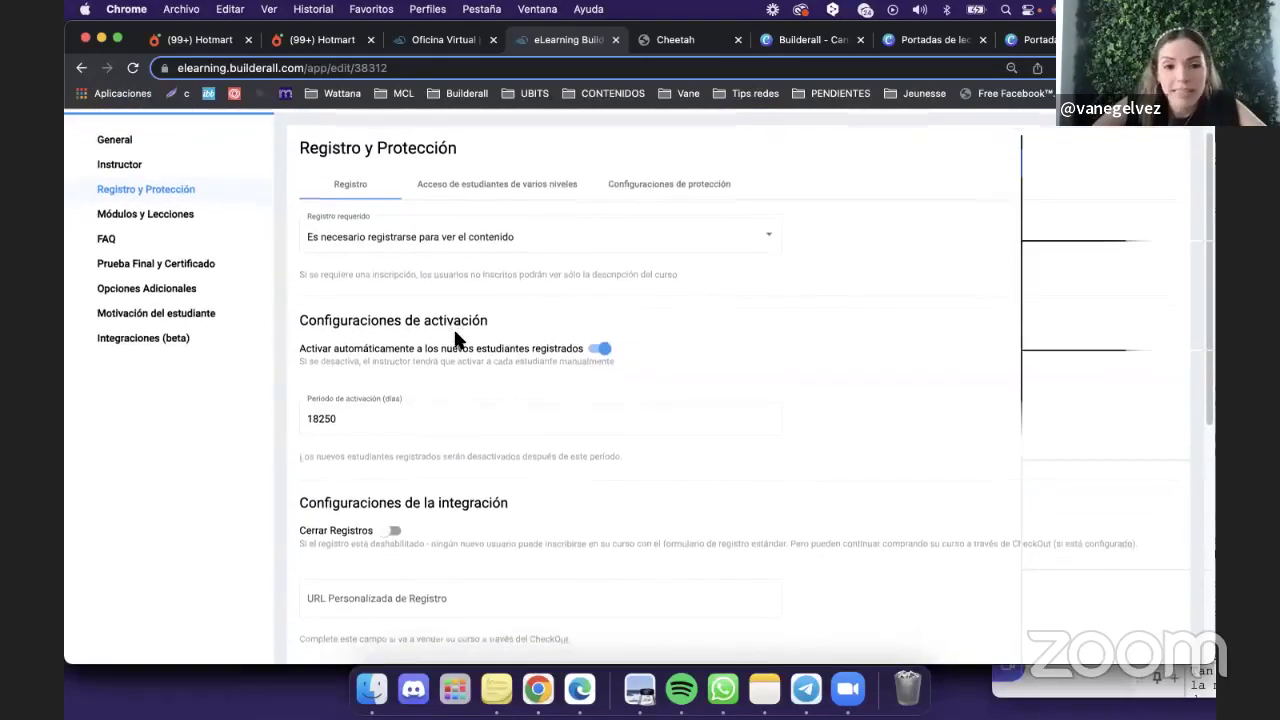
pyautogui.scroll(-10, 455, 340)
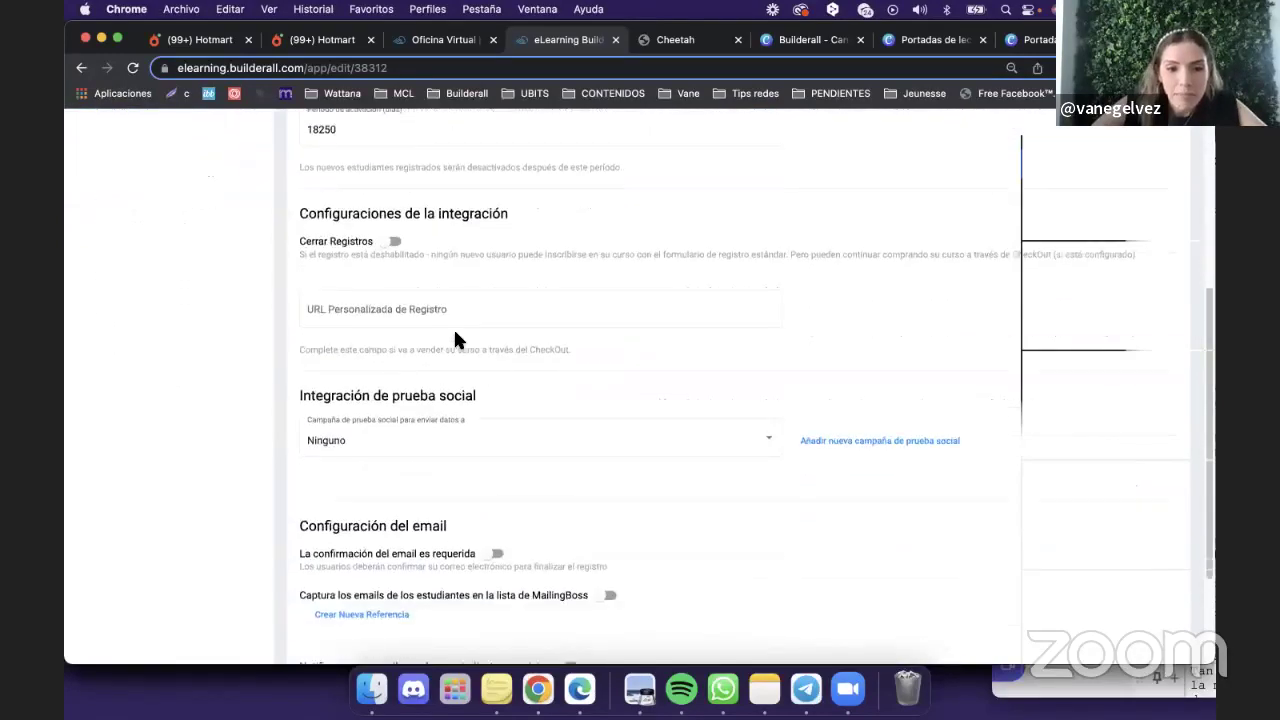
pyautogui.scroll(-2, 455, 340)
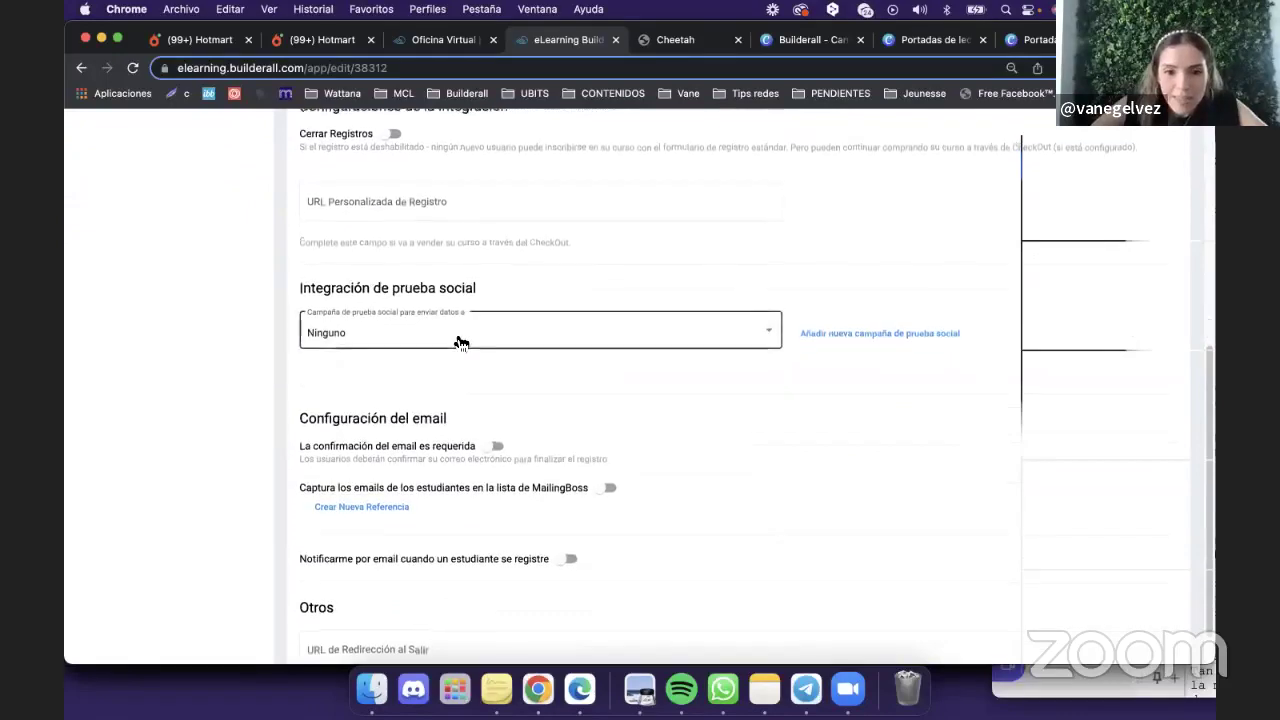
pyautogui.scroll(10, 457, 337)
pyautogui.scroll(4, 458, 343)
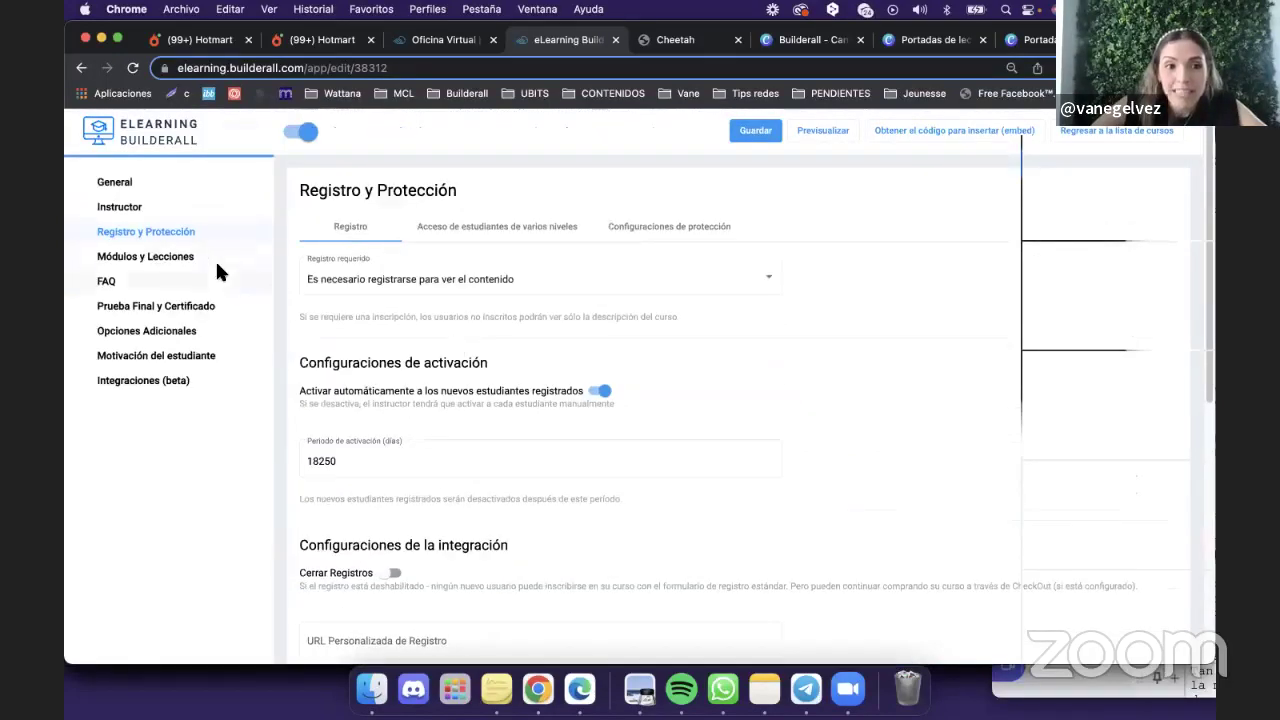
pyautogui.click(209, 262)
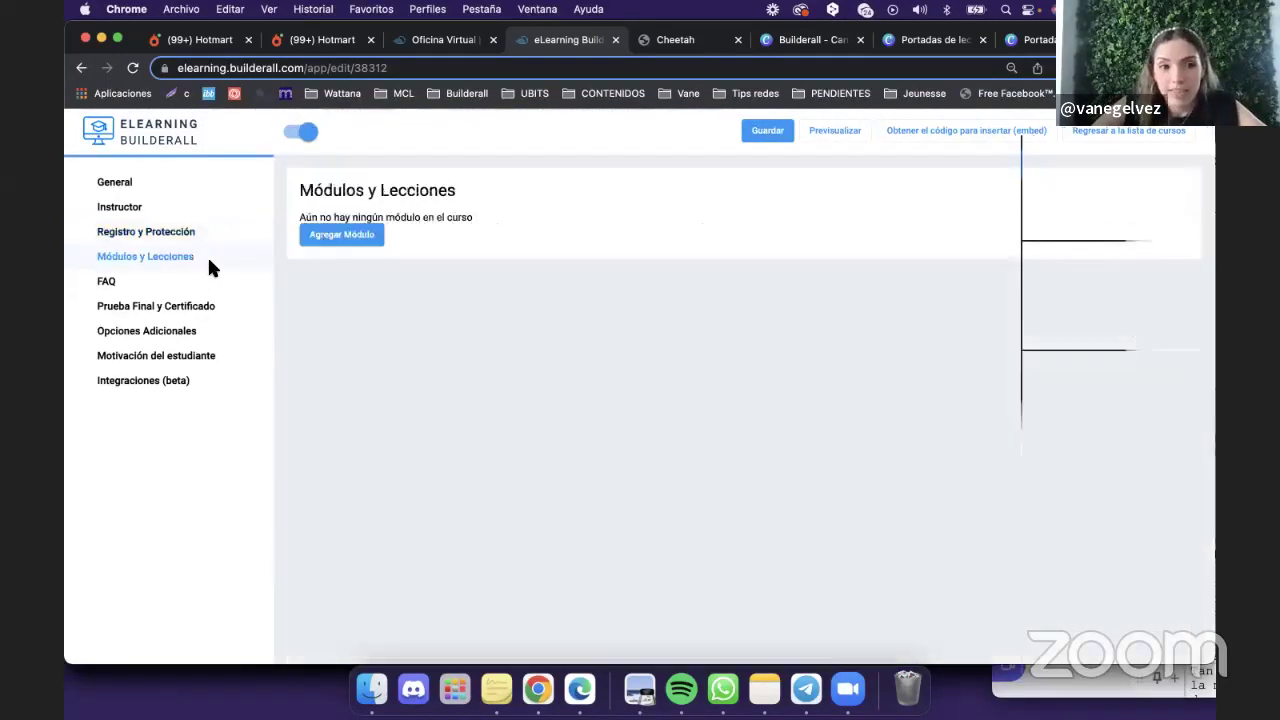
# Add a module named Agencias de Sitios Web and locate its Icono and Imagen de fondo upload boxes
pyautogui.click(352, 238)
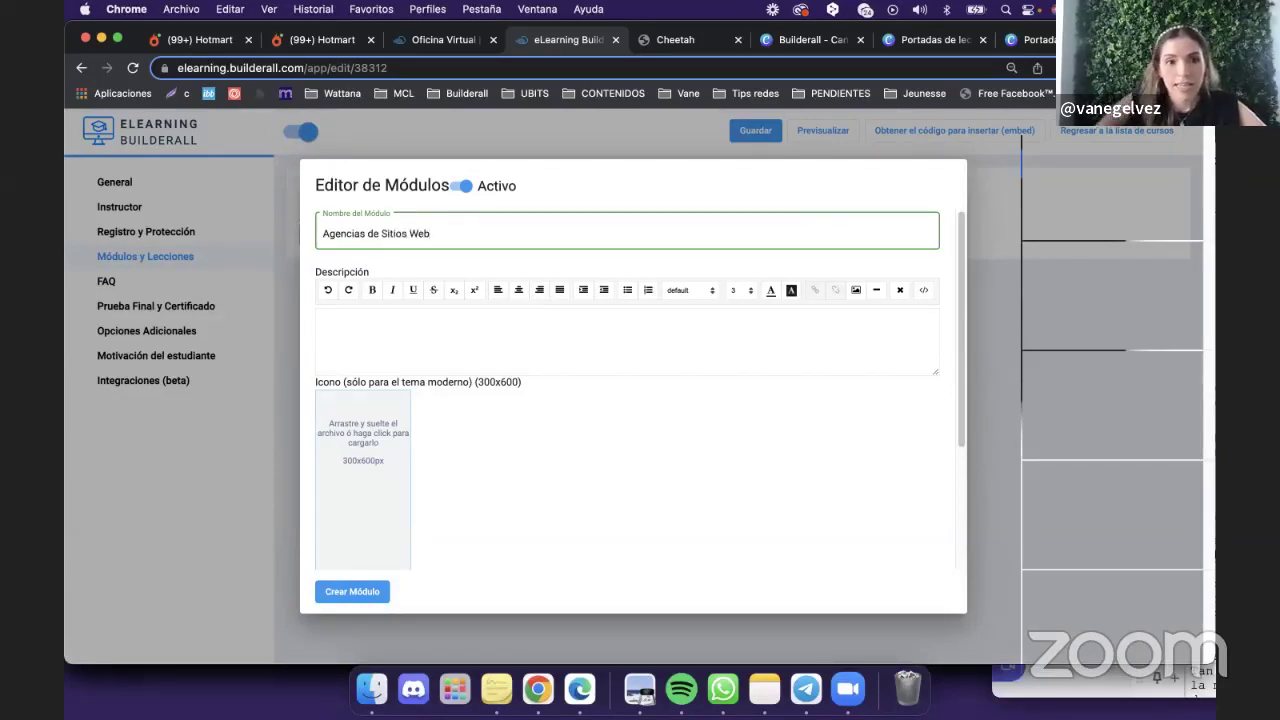
pyautogui.click(386, 341)
pyautogui.scroll(-1, 386, 330)
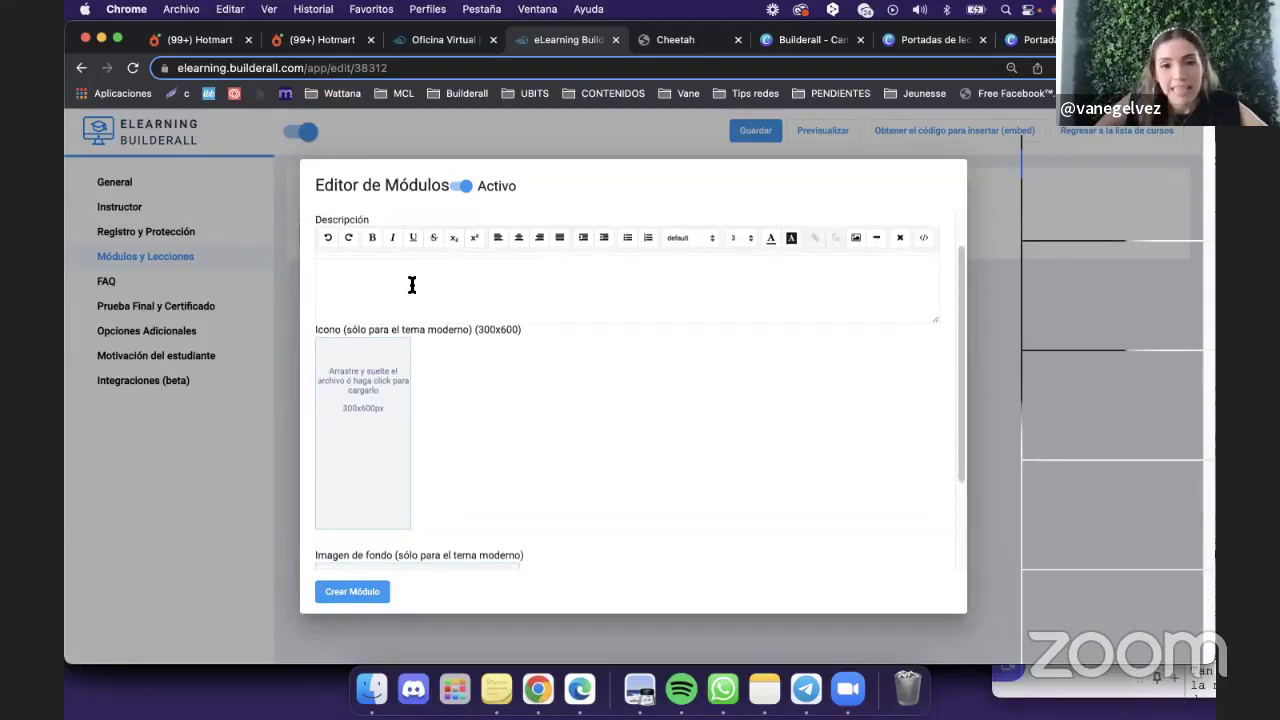
pyautogui.scroll(-2, 412, 285)
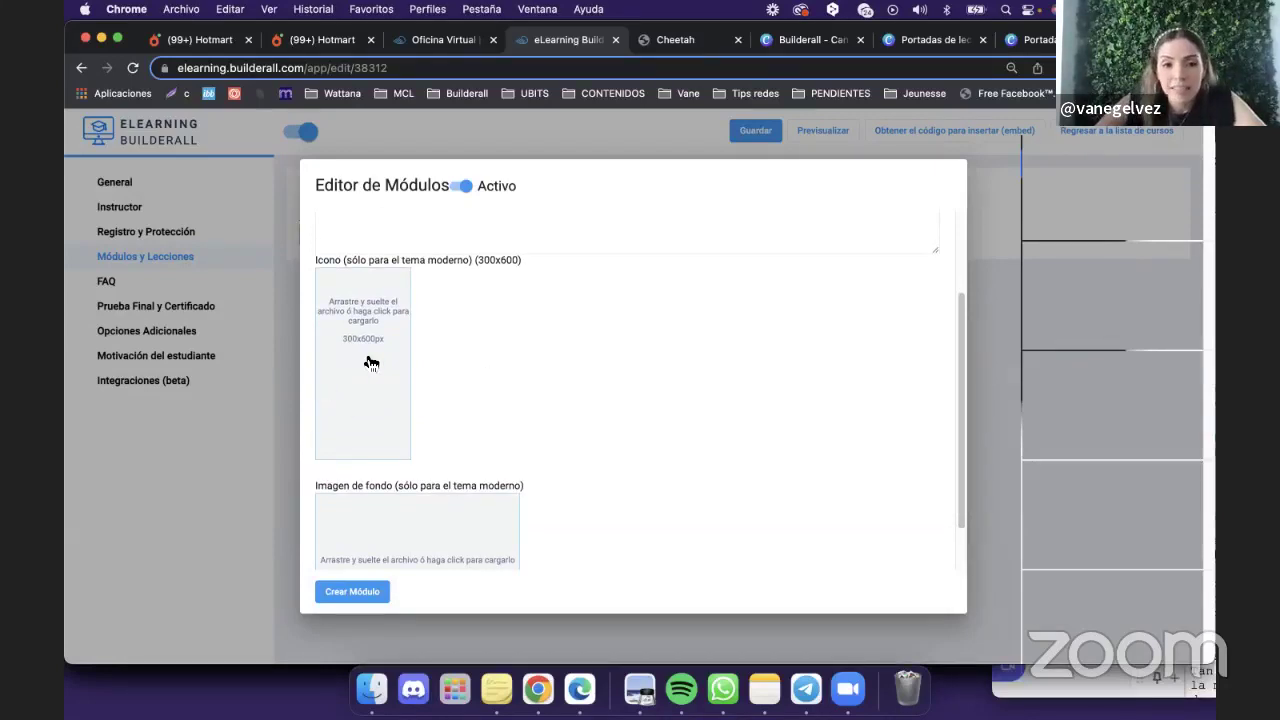
pyautogui.scroll(-1, 370, 362)
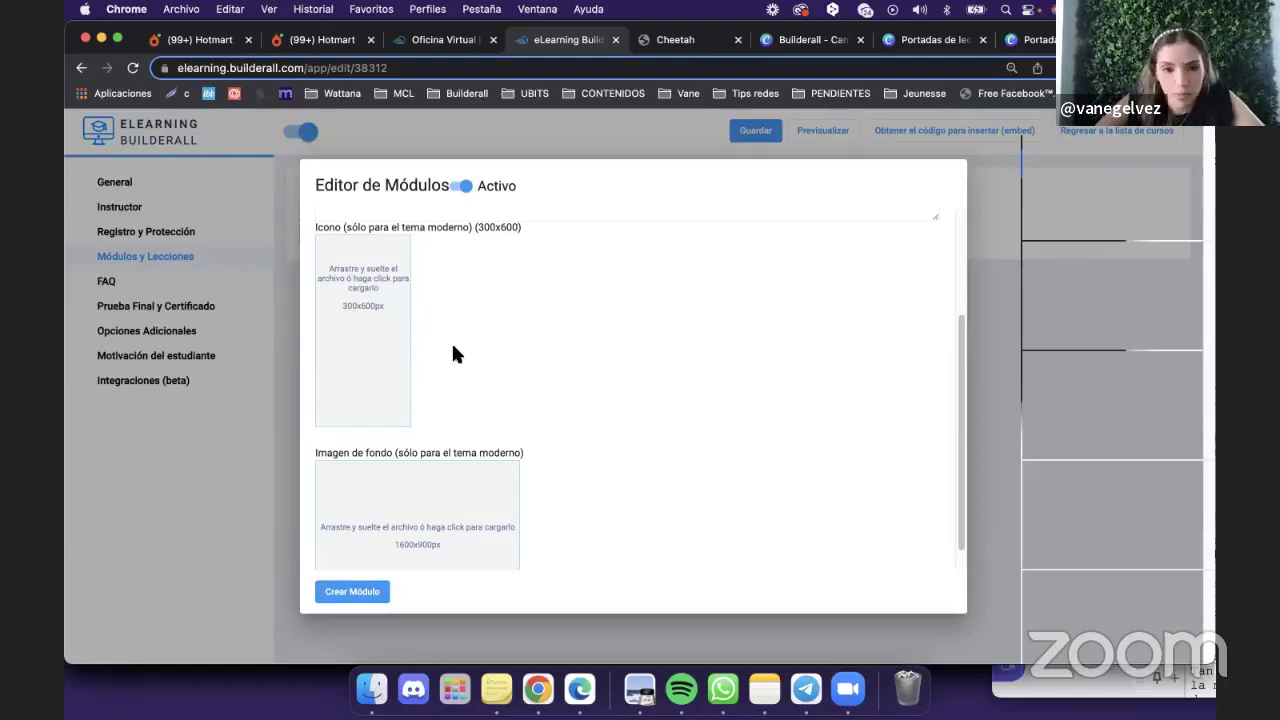
pyautogui.scroll(-1, 451, 345)
pyautogui.scroll(2, 420, 300)
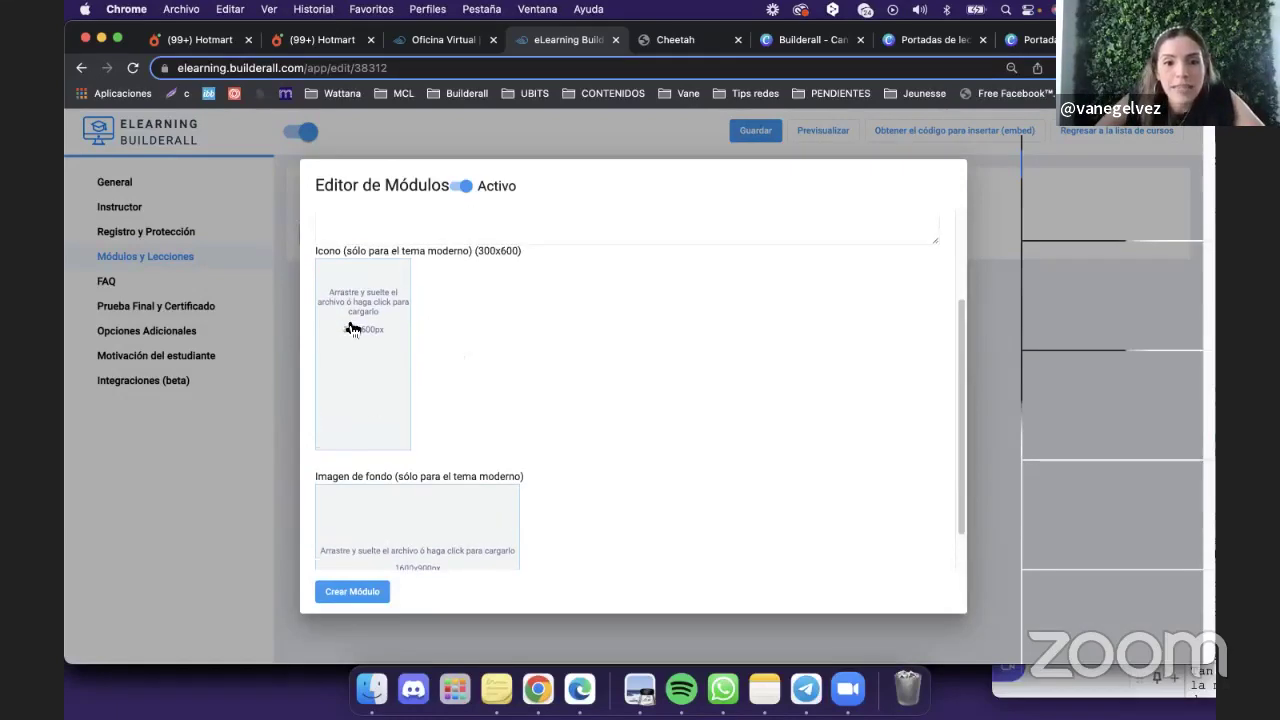
pyautogui.scroll(1, 361, 350)
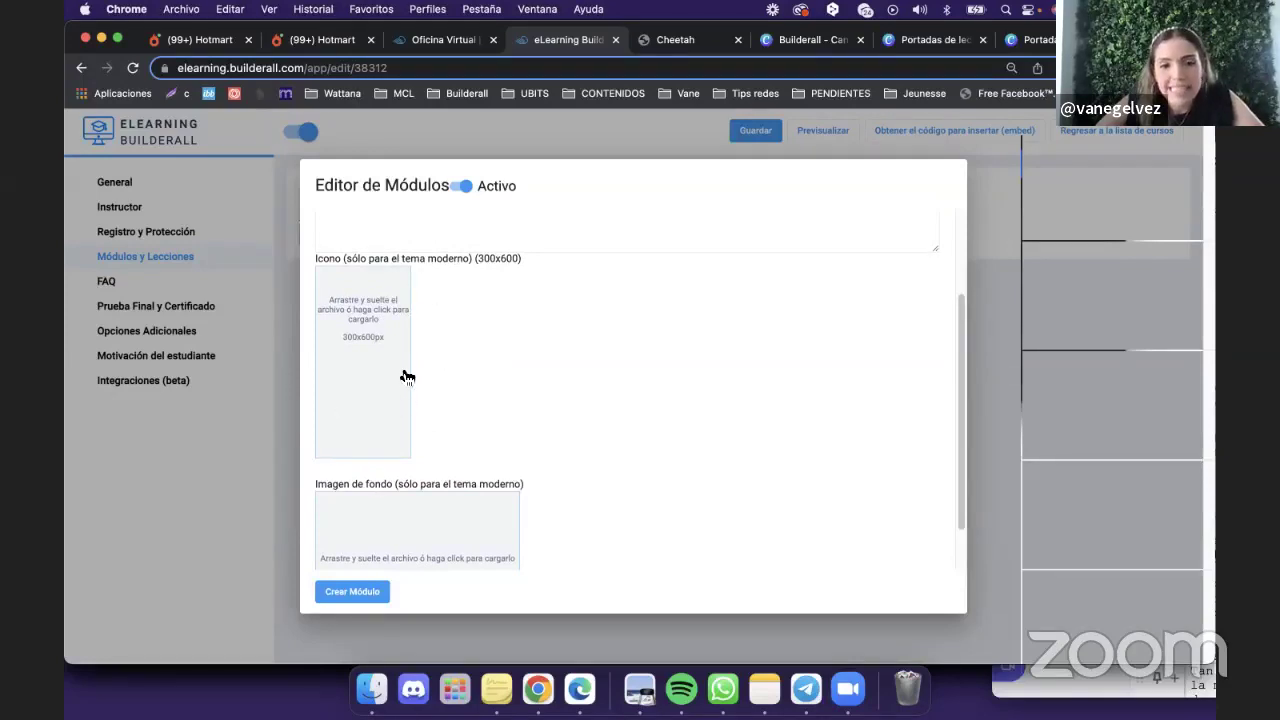
pyautogui.scroll(-1, 407, 376)
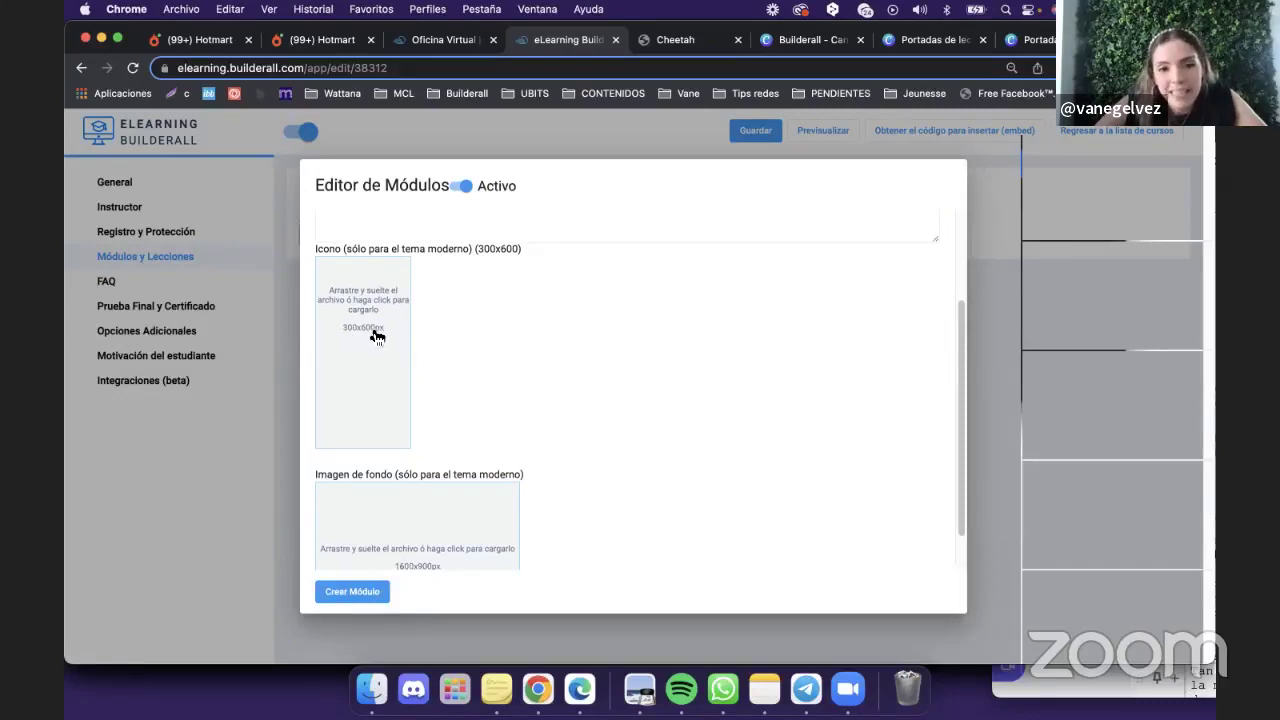
pyautogui.scroll(-3, 380, 345)
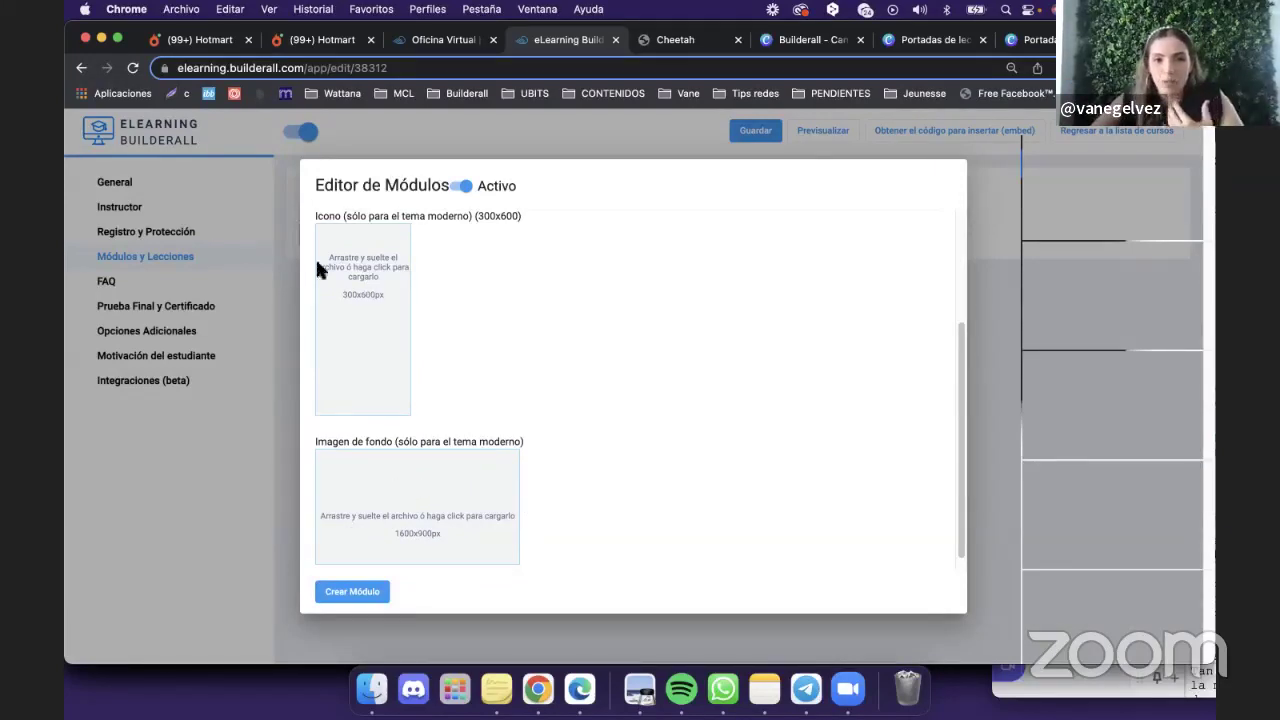
pyautogui.click(805, 40)
# Open the Caratulas modulos elearning Builderall Labs design in Canva and browse its pages
pyautogui.moveTo(858, 548); pyautogui.dragTo(760, 624)
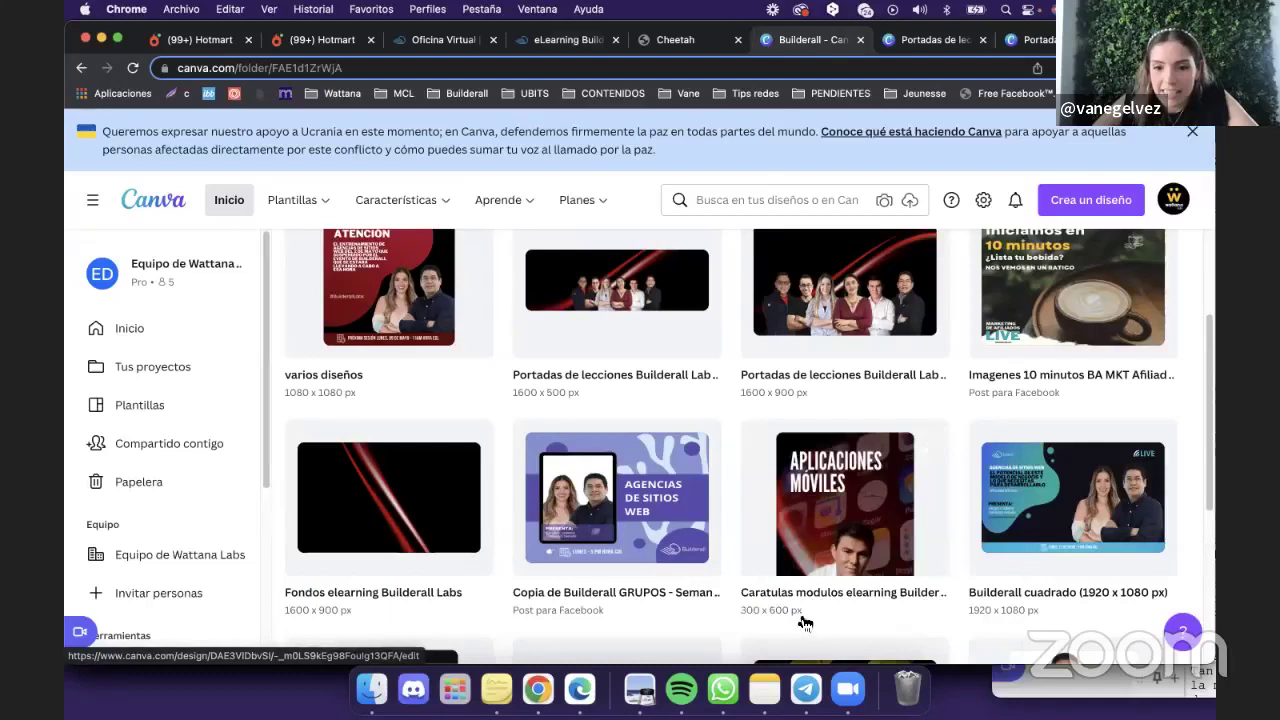
pyautogui.click(850, 500)
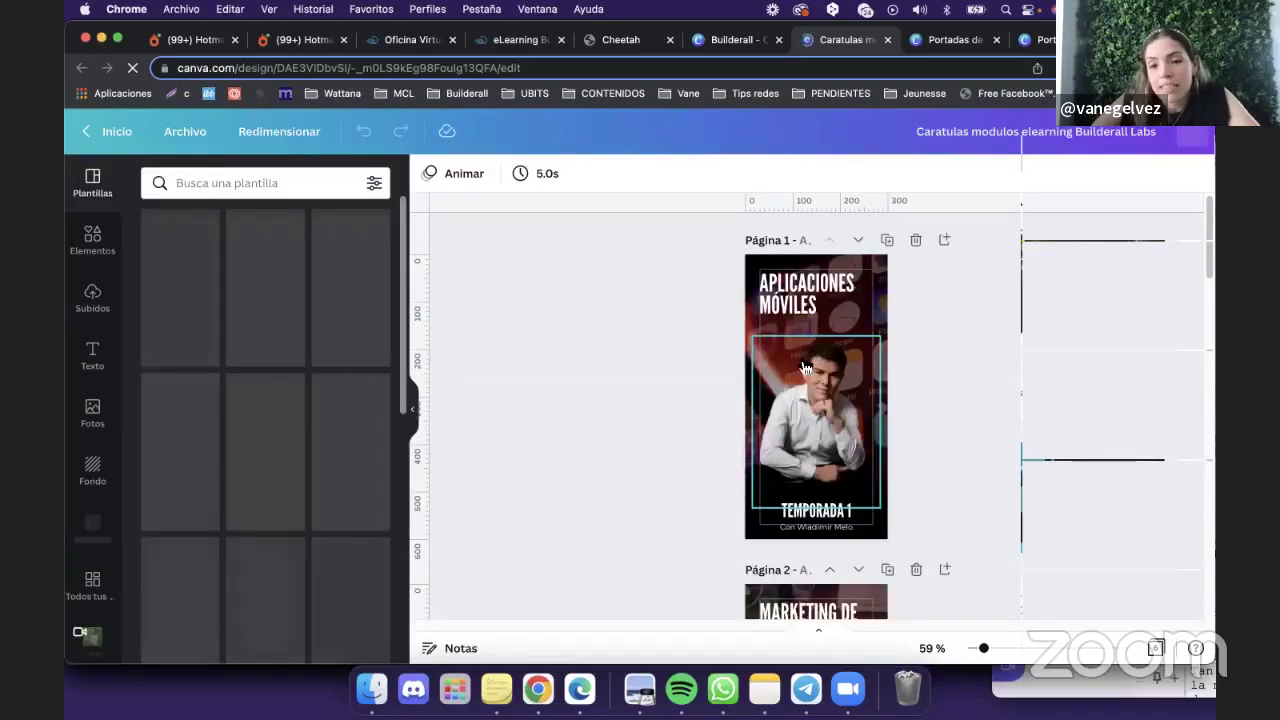
pyautogui.click(413, 410)
pyautogui.scroll(-5, 620, 440)
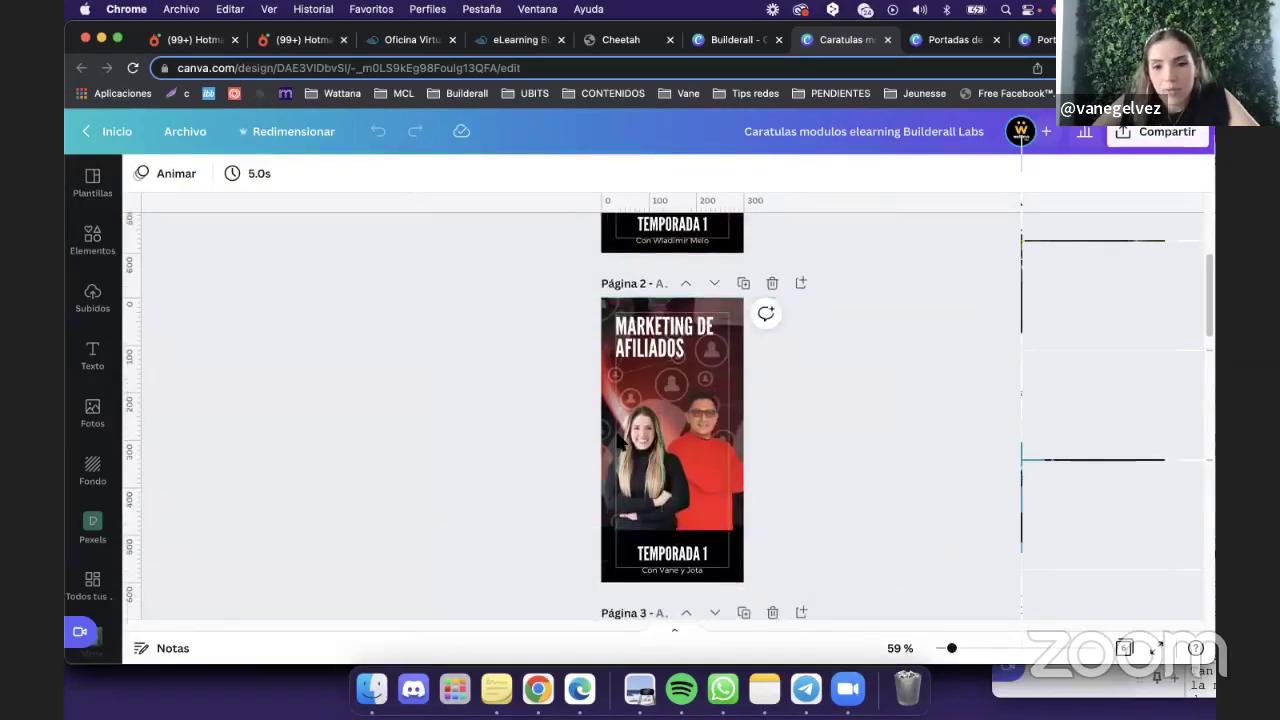
pyautogui.scroll(-10, 670, 428)
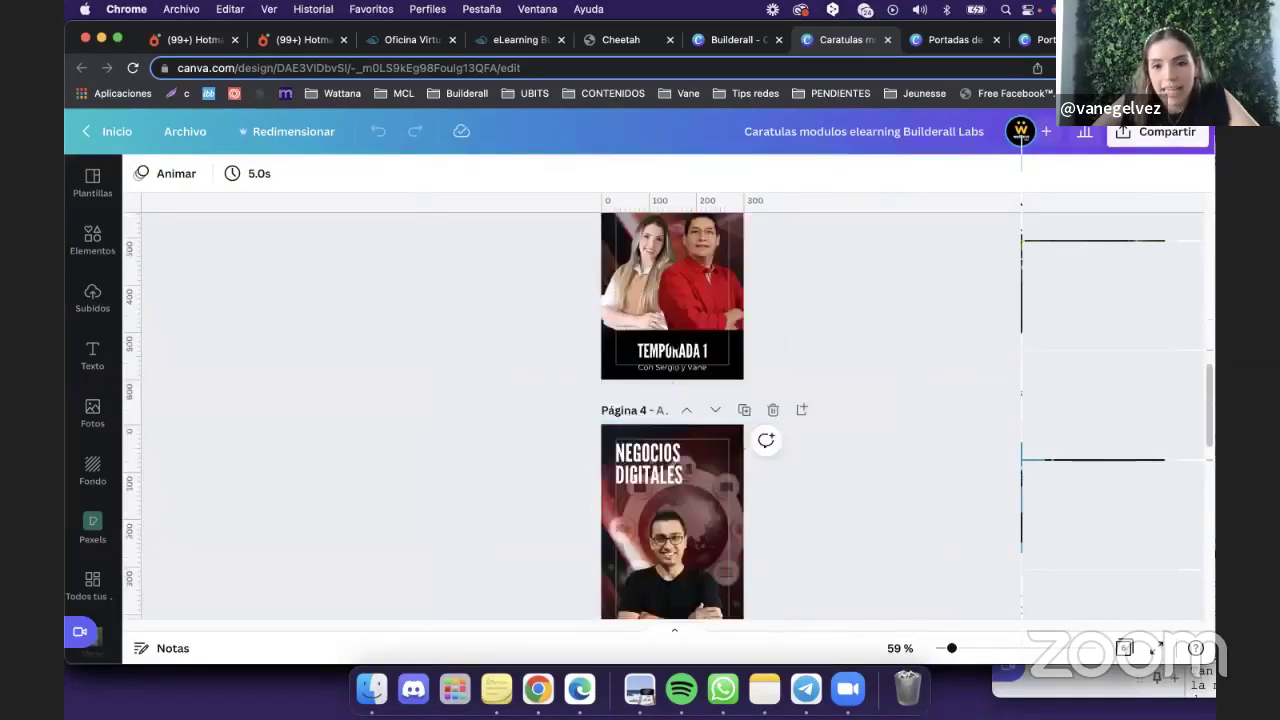
pyautogui.scroll(-5, 686, 412)
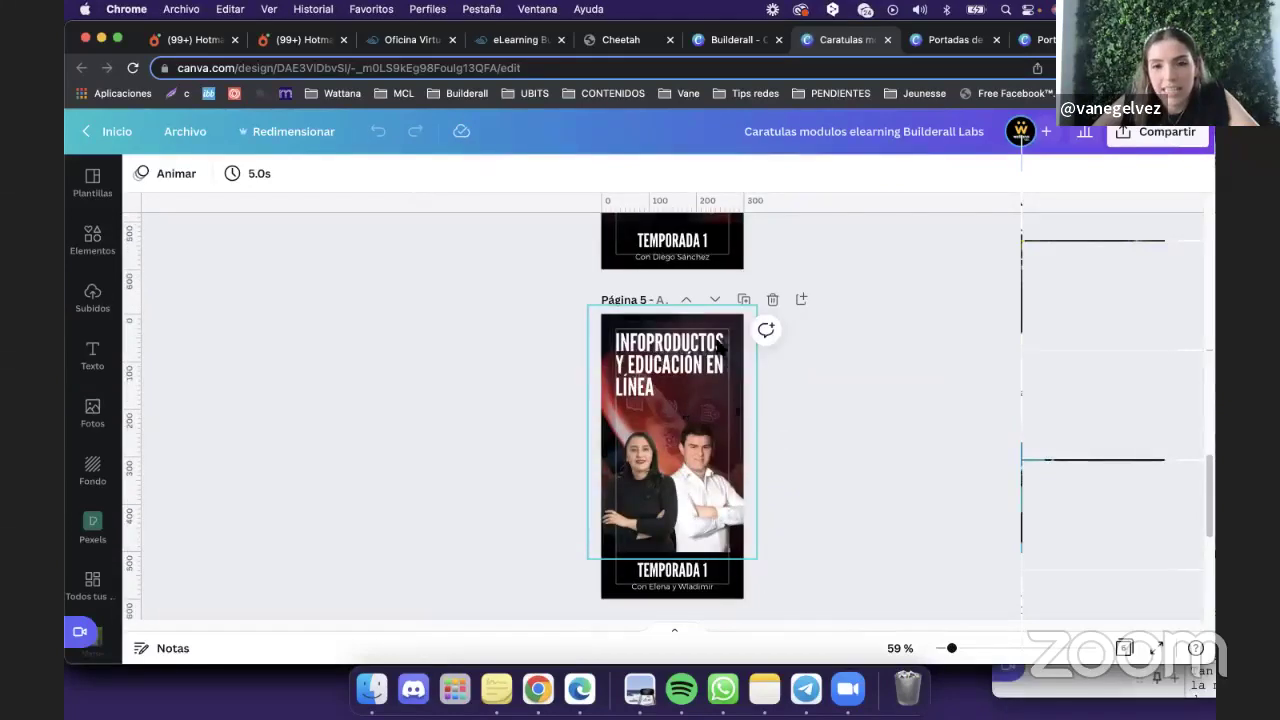
pyautogui.scroll(3, 715, 470)
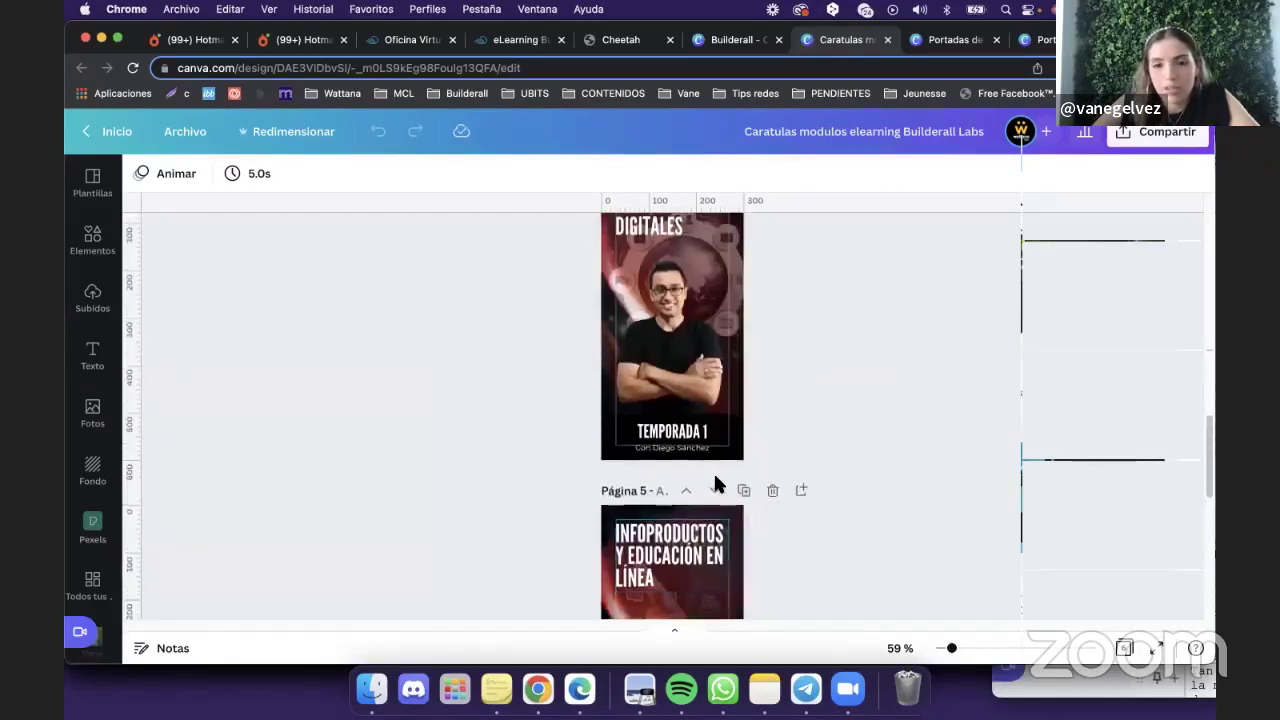
pyautogui.scroll(5, 715, 484)
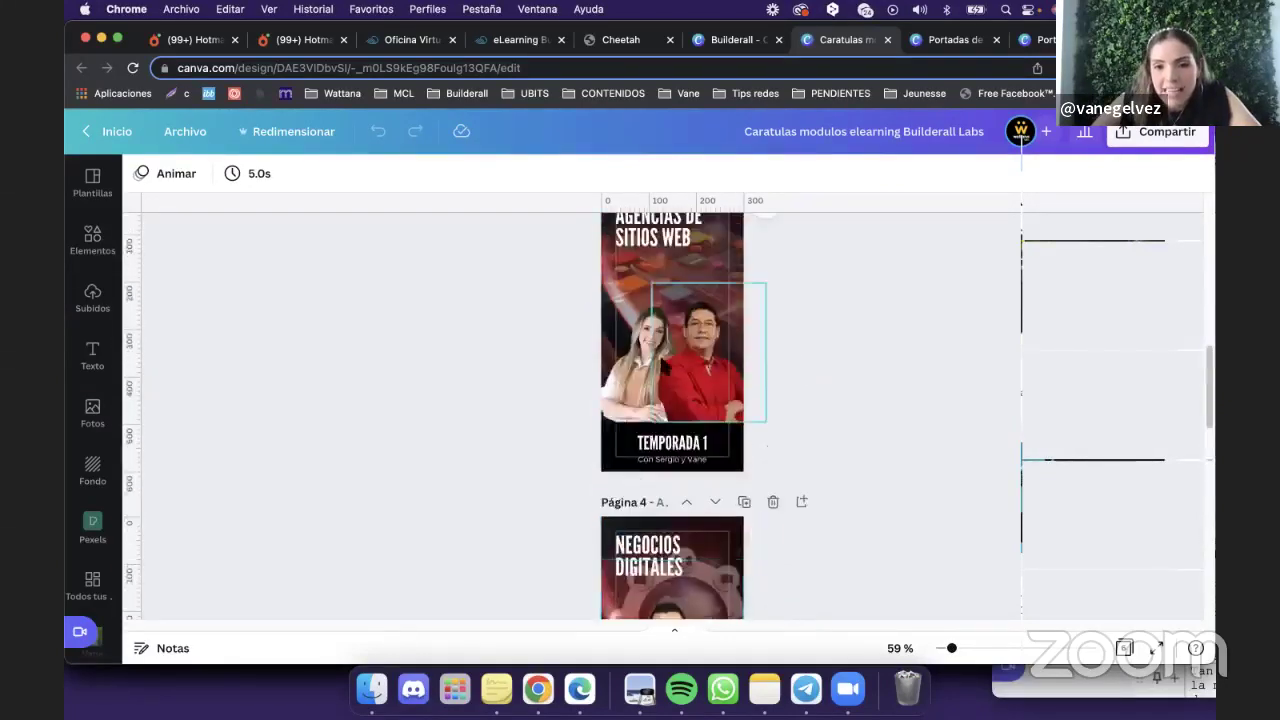
pyautogui.scroll(1, 680, 362)
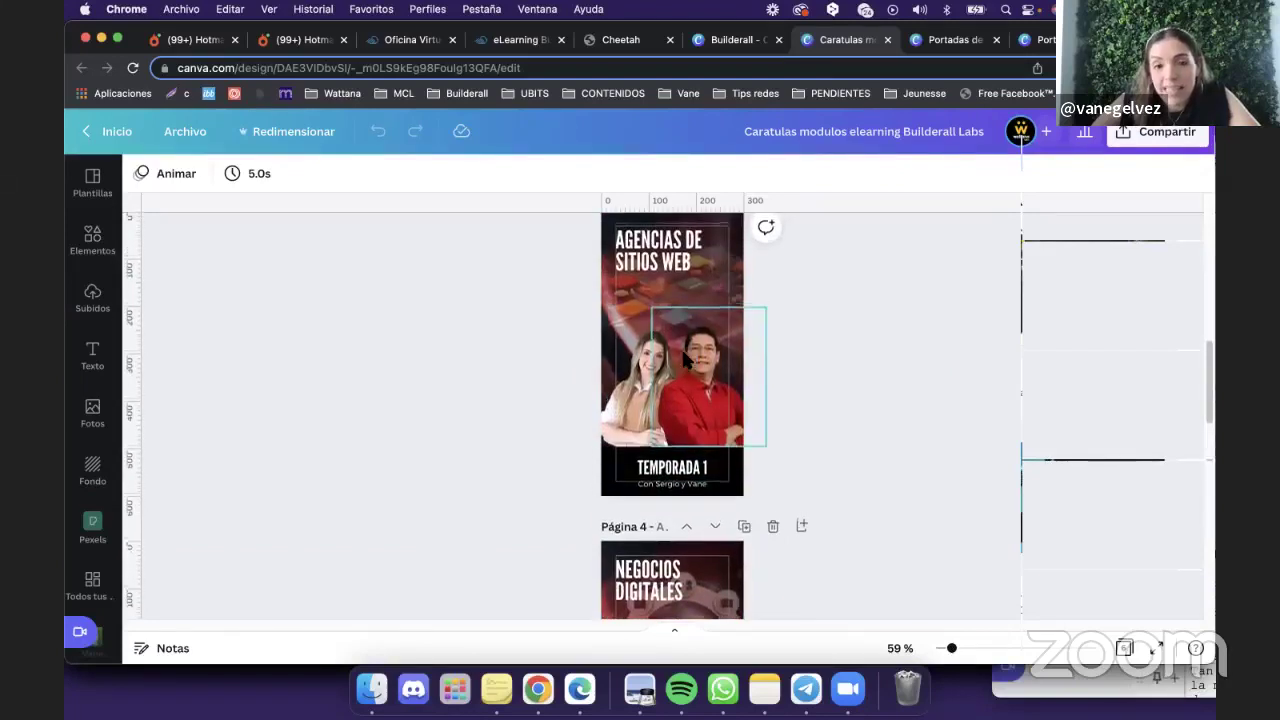
pyautogui.scroll(1, 686, 358)
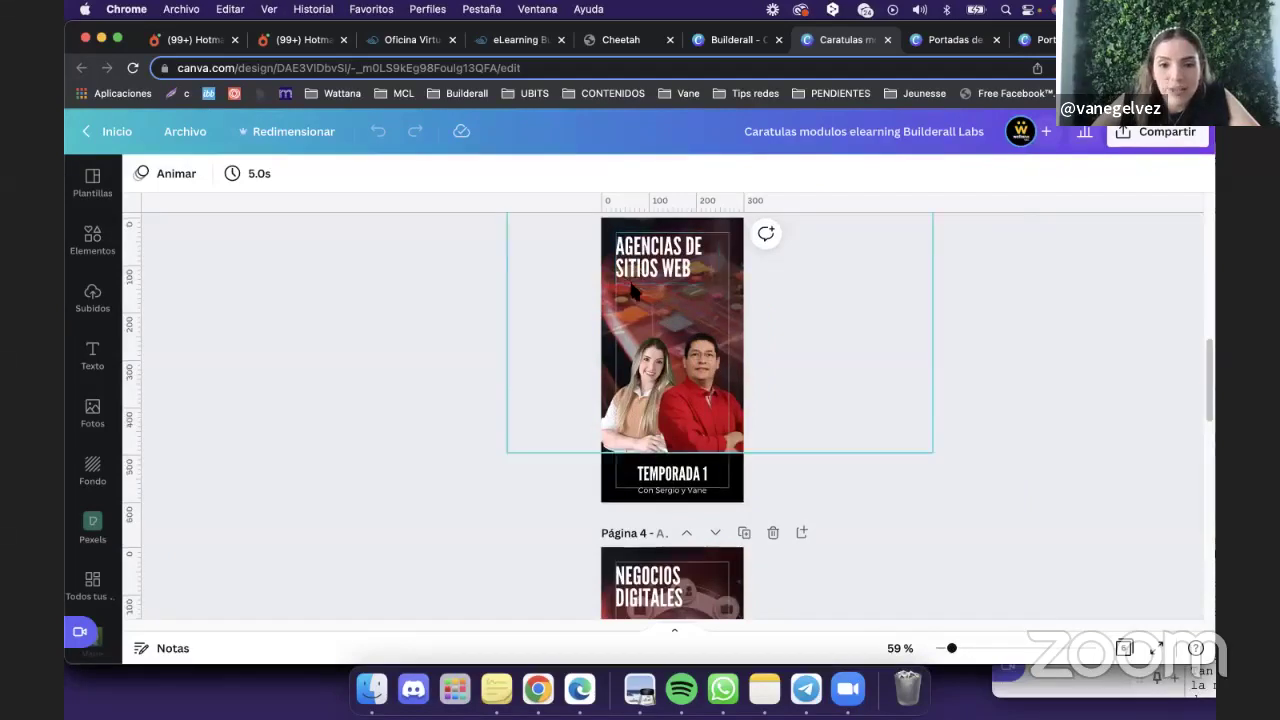
pyautogui.scroll(1, 880, 300)
# Download only page 3, the Agencias de Sitios Web cover, as a PNG
pyautogui.click(1149, 132)
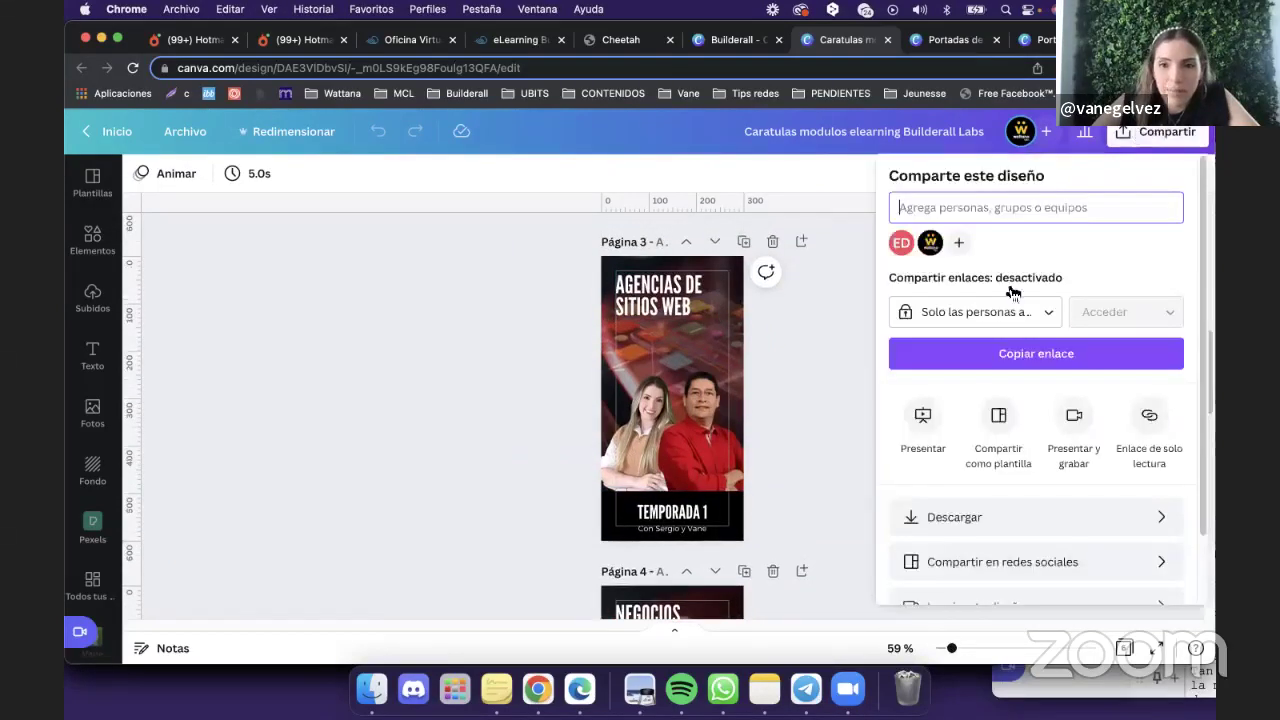
pyautogui.click(995, 512)
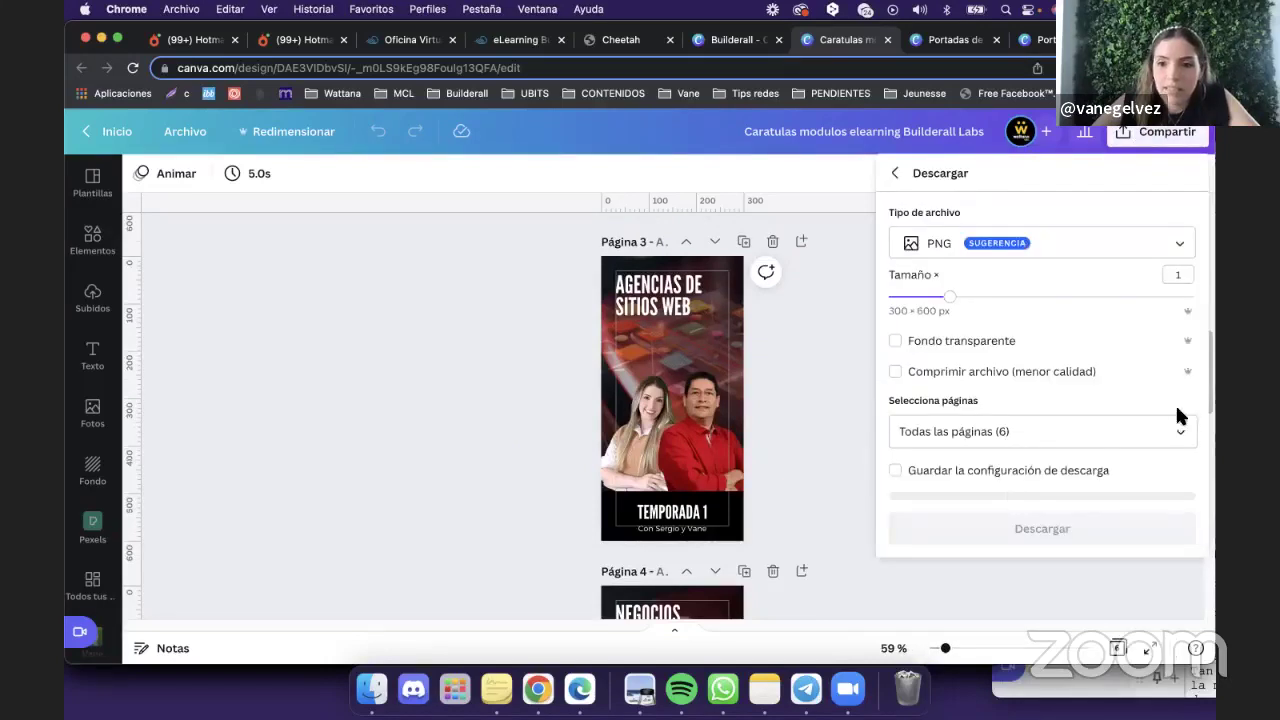
pyautogui.click(1178, 422)
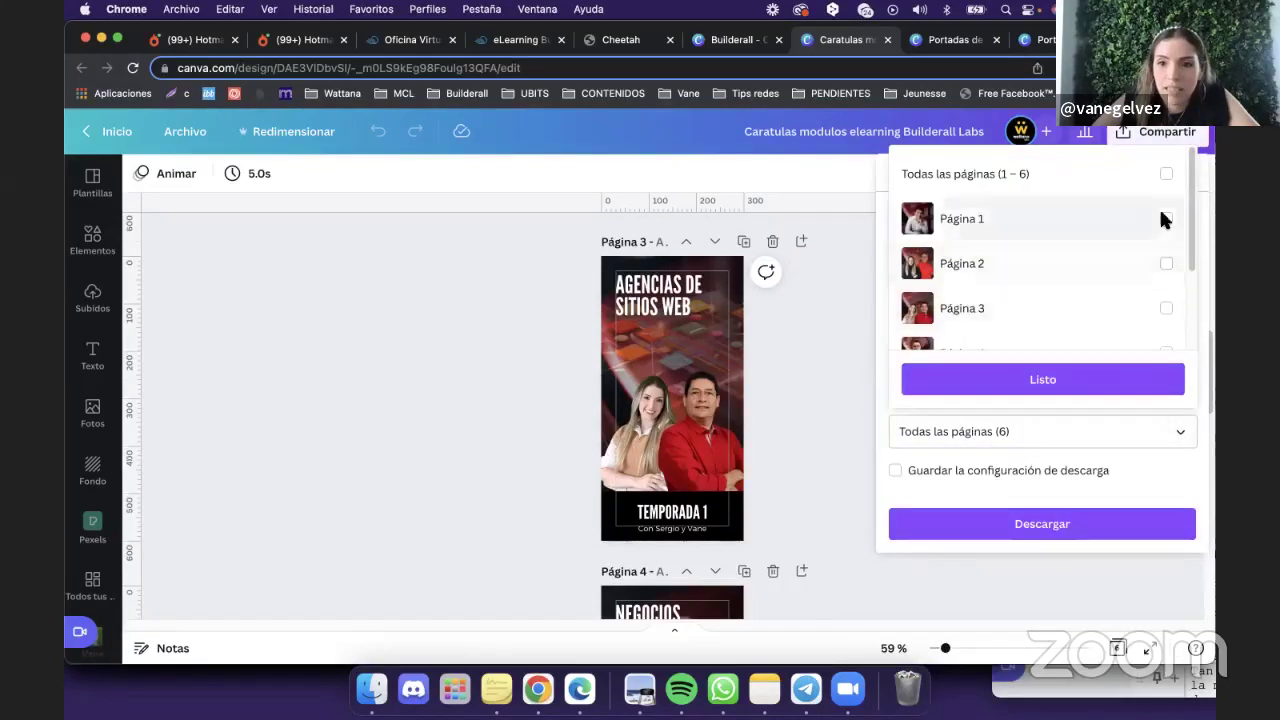
pyautogui.scroll(-2, 1151, 230)
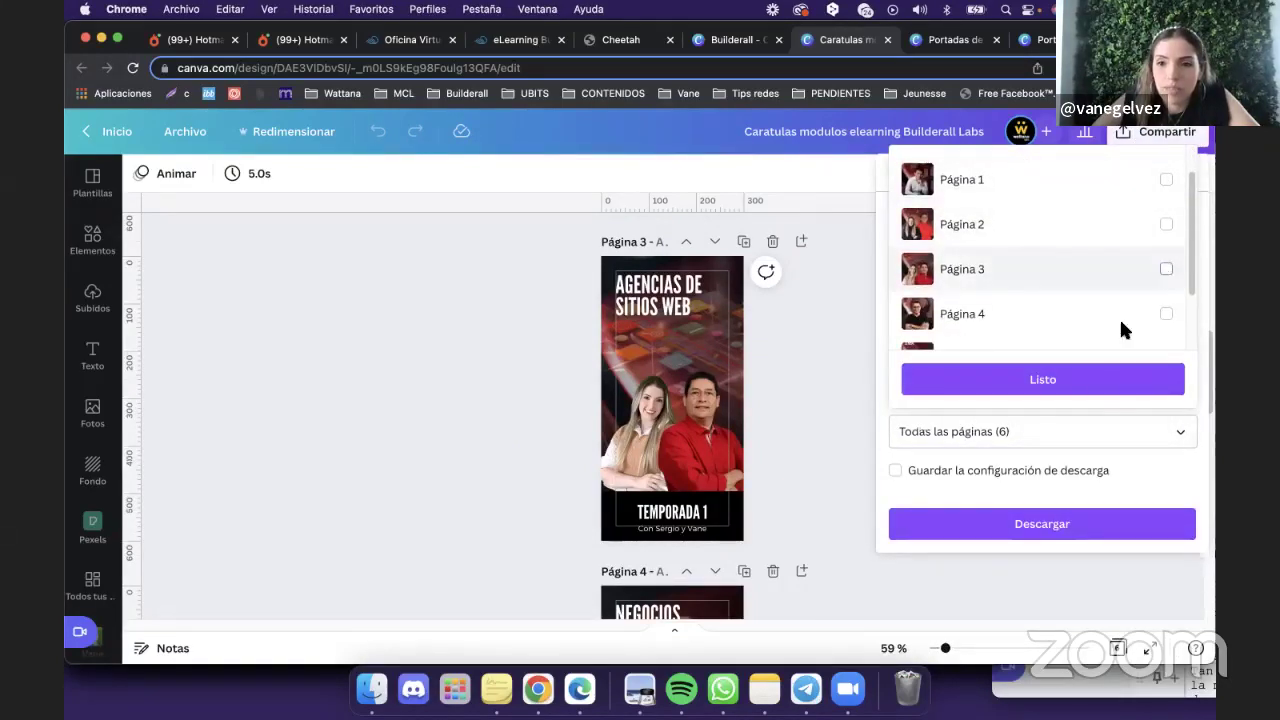
pyautogui.click(1166, 269)
pyautogui.click(1045, 380)
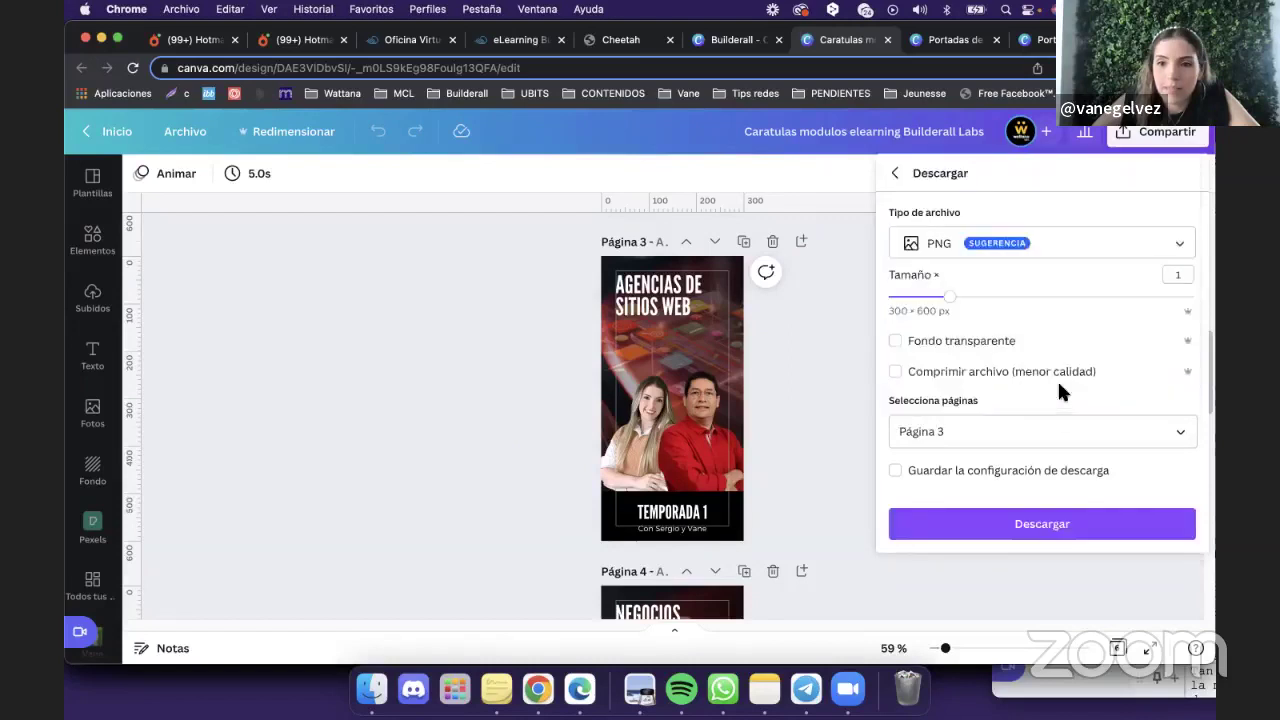
pyautogui.click(1027, 530)
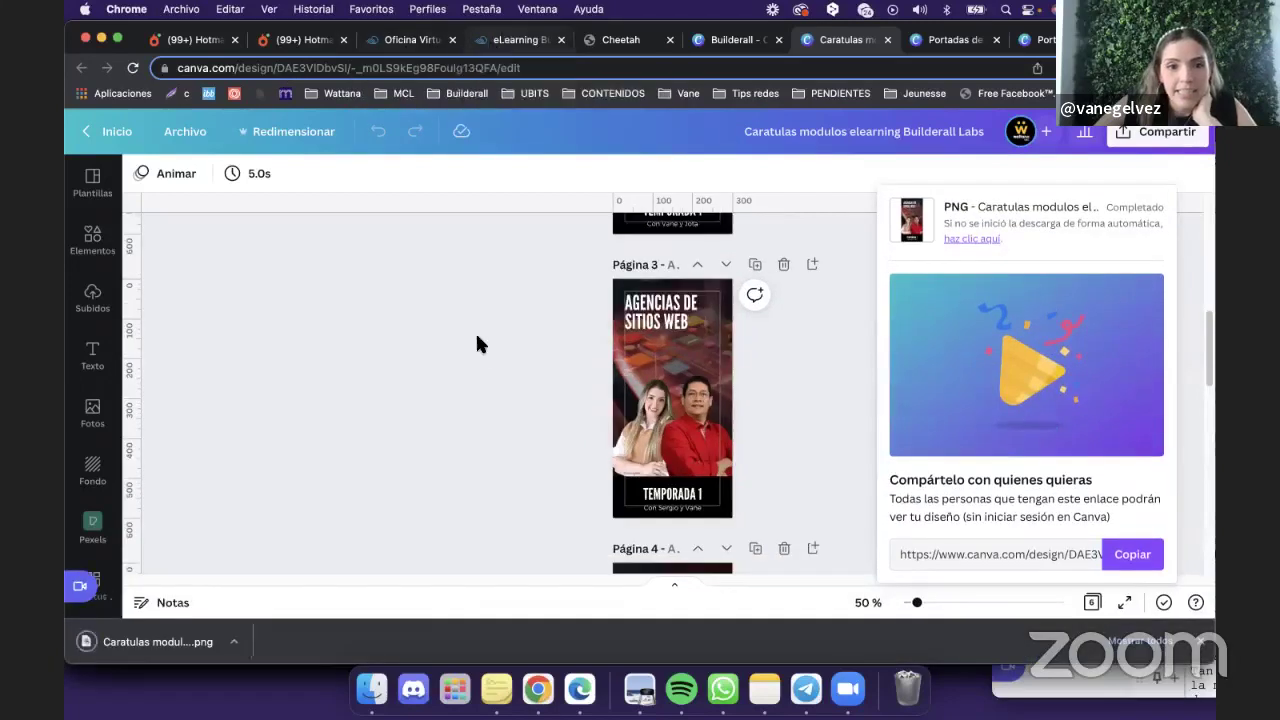
pyautogui.click(522, 44)
# Upload the downloaded page 3 cover PNG as the module's Icono image
pyautogui.moveTo(150, 648); pyautogui.dragTo(375, 320)
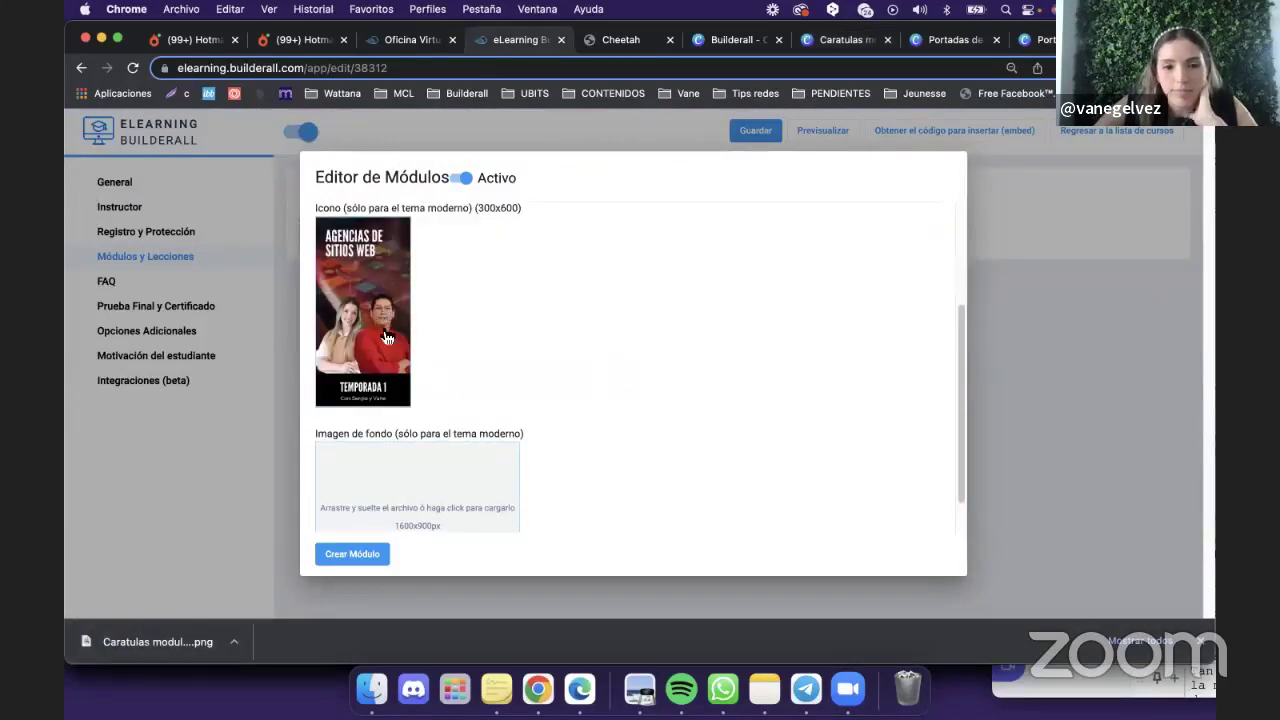
pyautogui.scroll(-1, 543, 323)
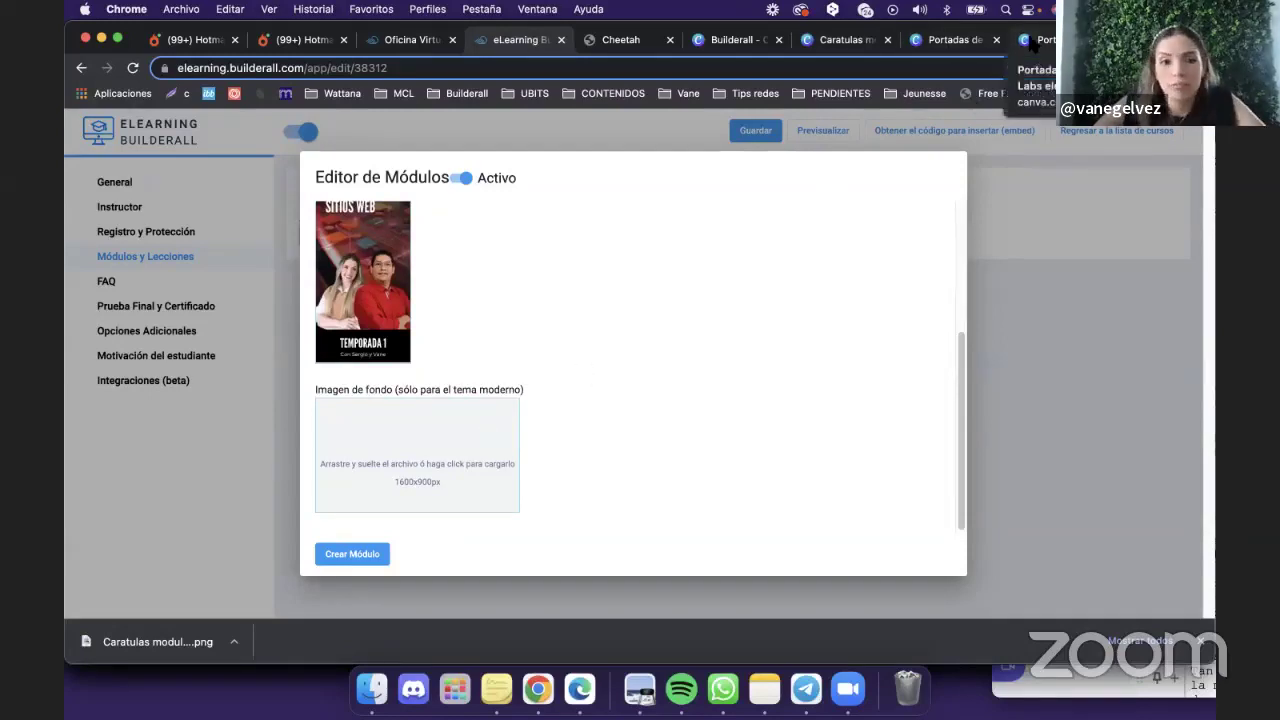
pyautogui.click(935, 47)
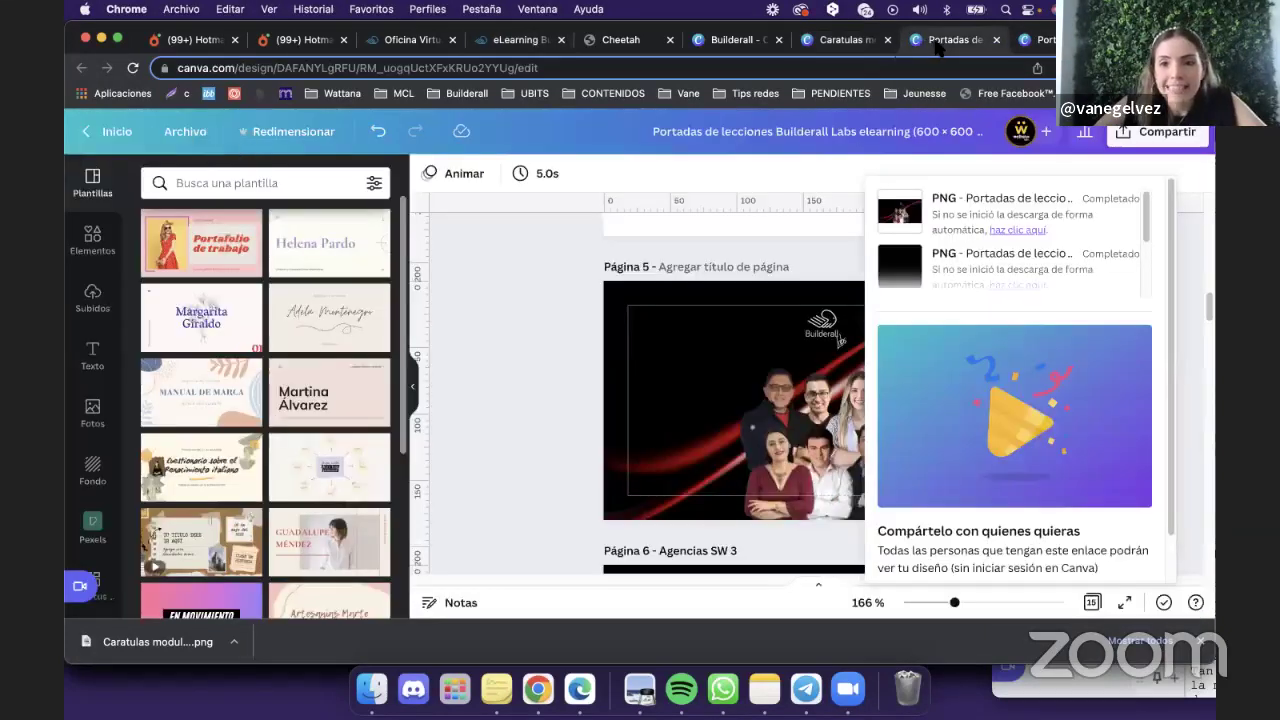
# Duplicate page 1 of Portadas de lecciones and delete the six people from the copy
pyautogui.click(1192, 244)
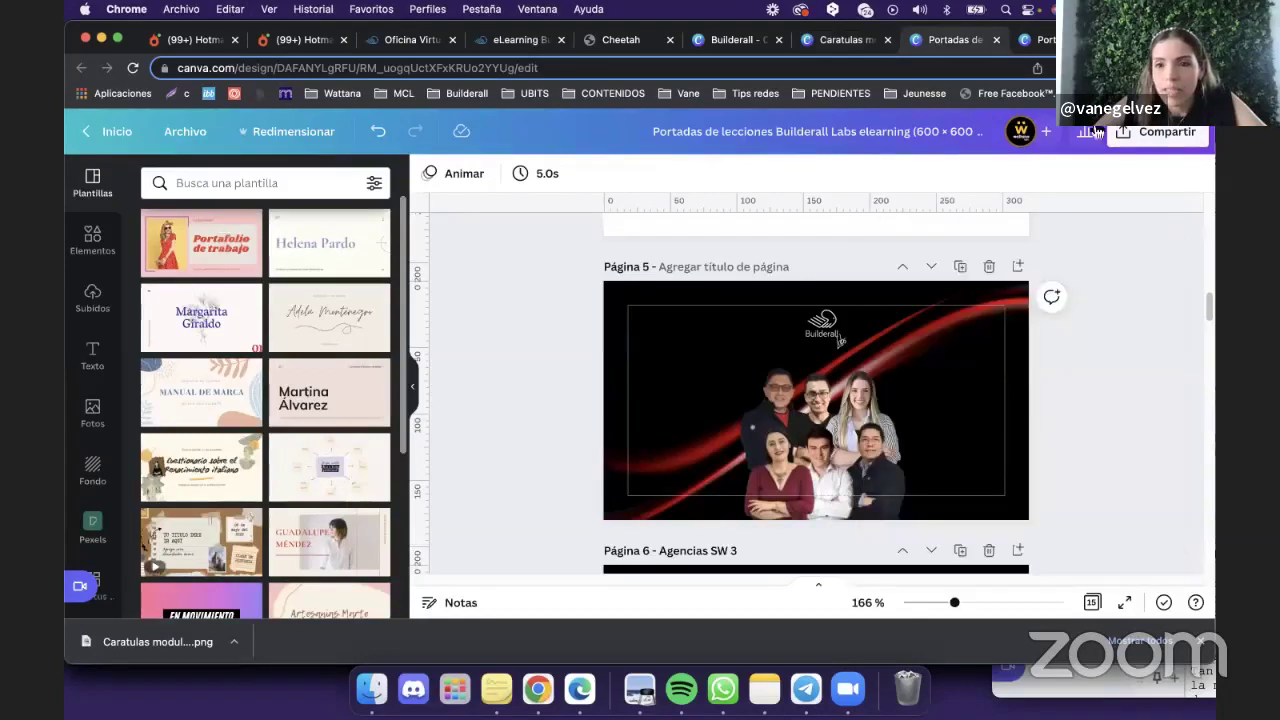
pyautogui.hotkey('ctrl', 'Tab')
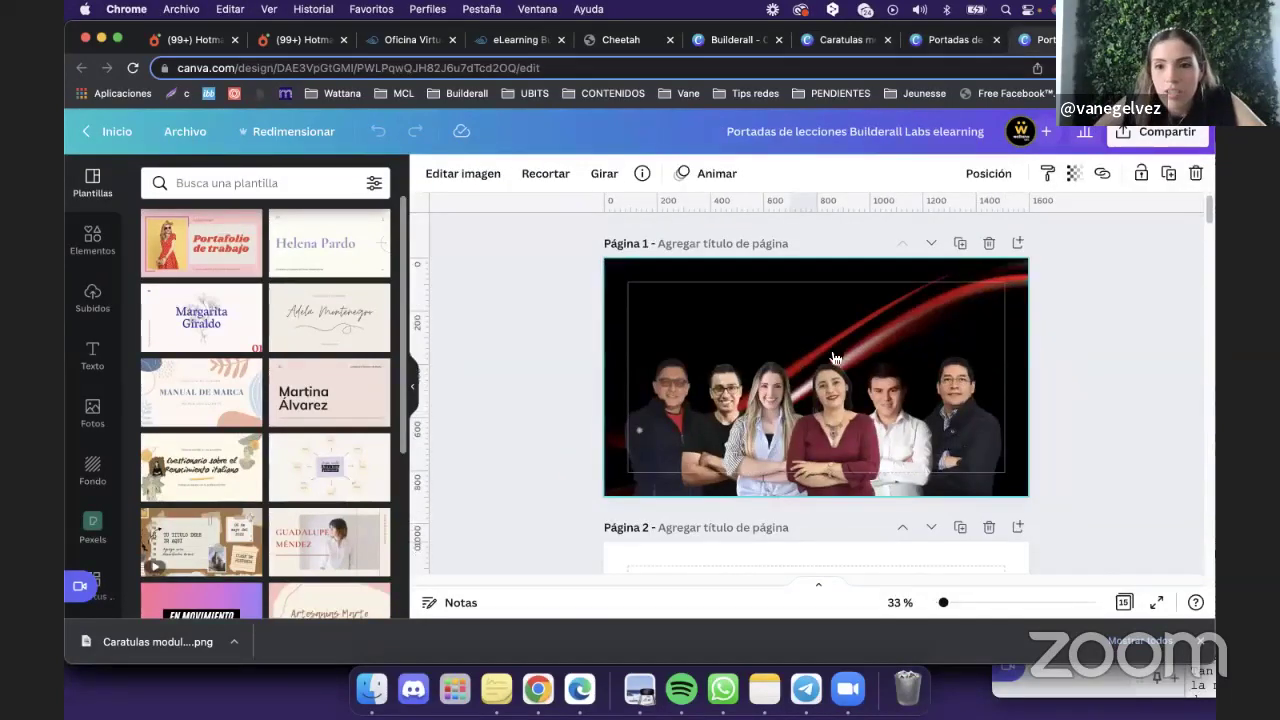
pyautogui.scroll(-5, 828, 350)
pyautogui.scroll(5, 832, 362)
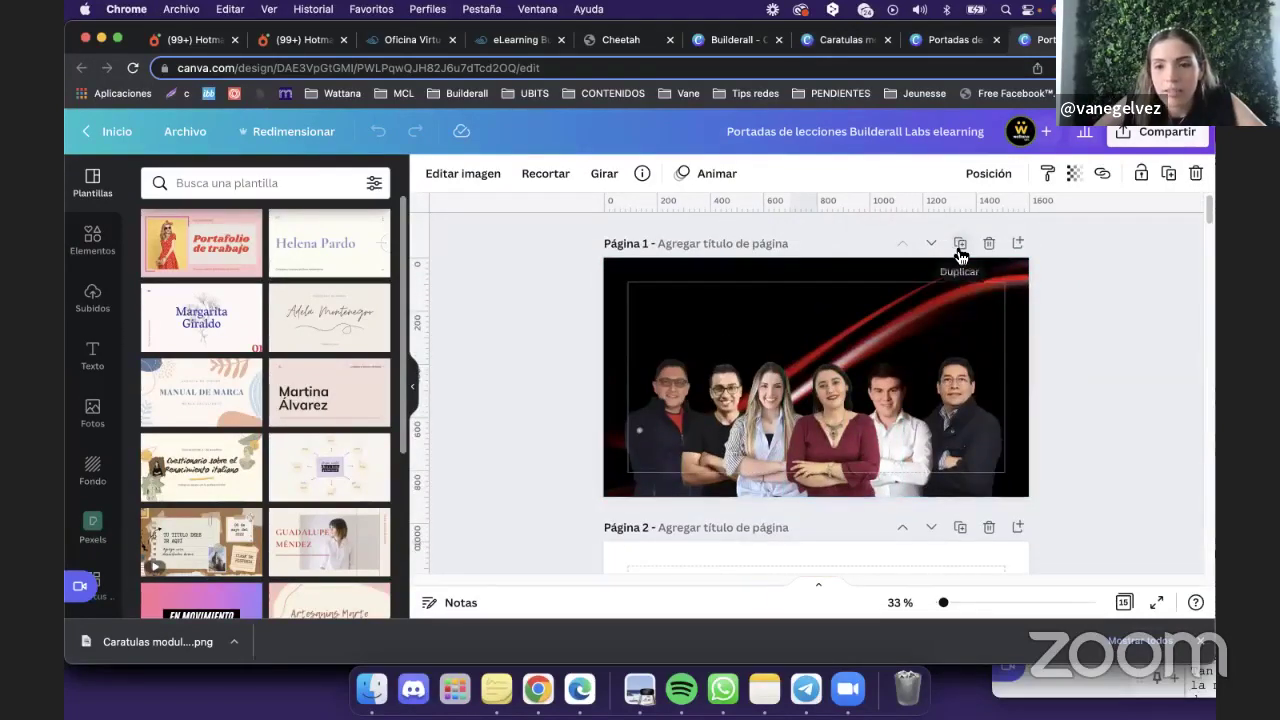
pyautogui.click(959, 245)
pyautogui.moveTo(1068, 428); pyautogui.dragTo(481, 338)
pyautogui.press('Delete')
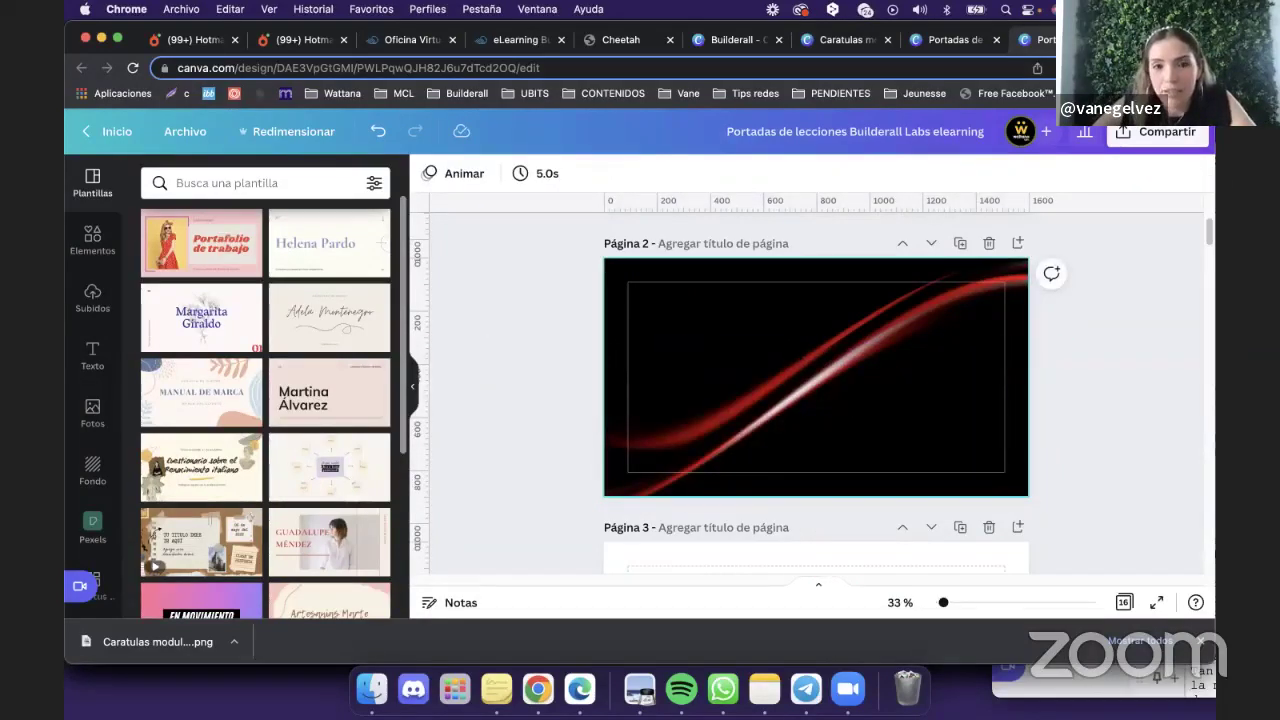
# Resize the lesson covers design to 2600 × 1900 px
pyautogui.click(306, 141)
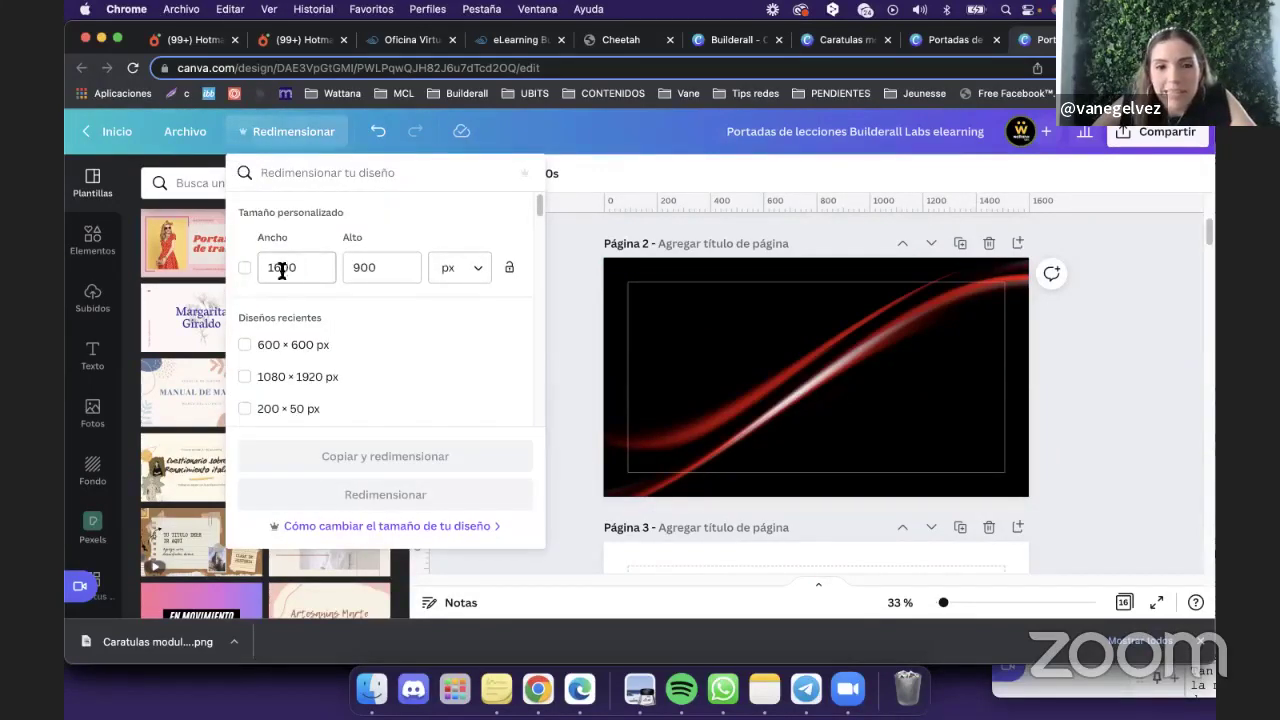
pyautogui.click(349, 269)
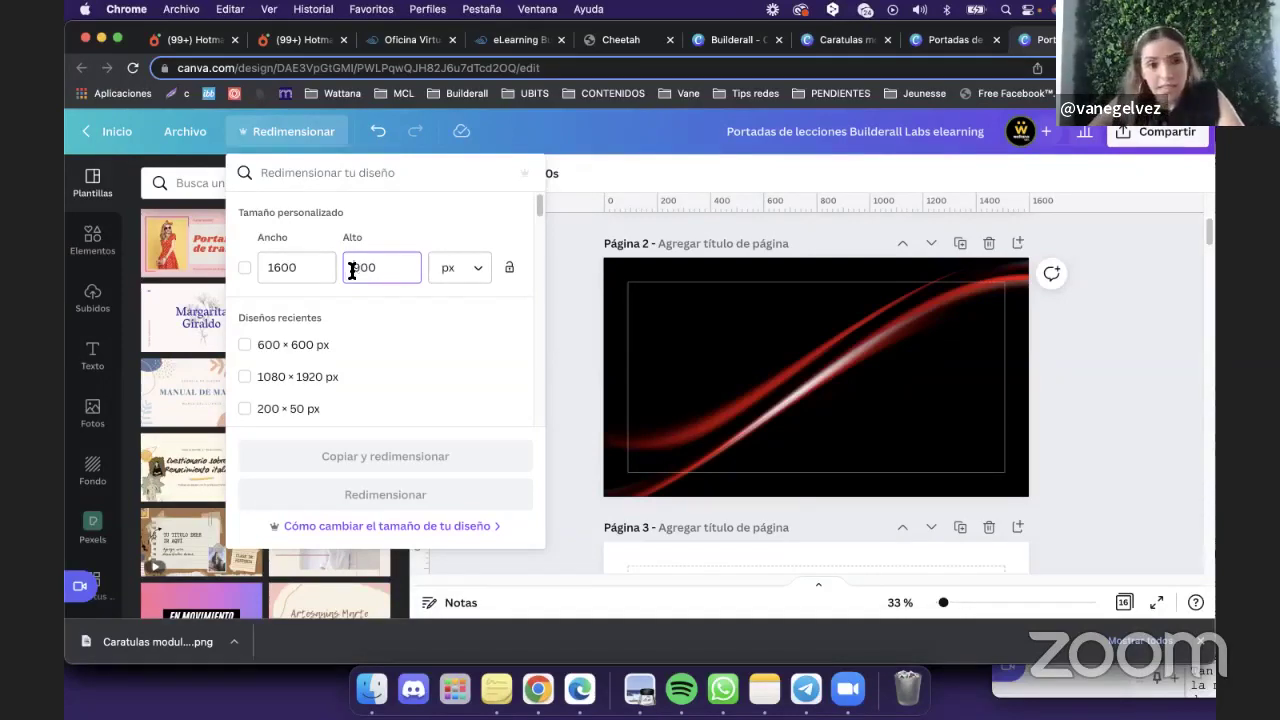
pyautogui.write('1')
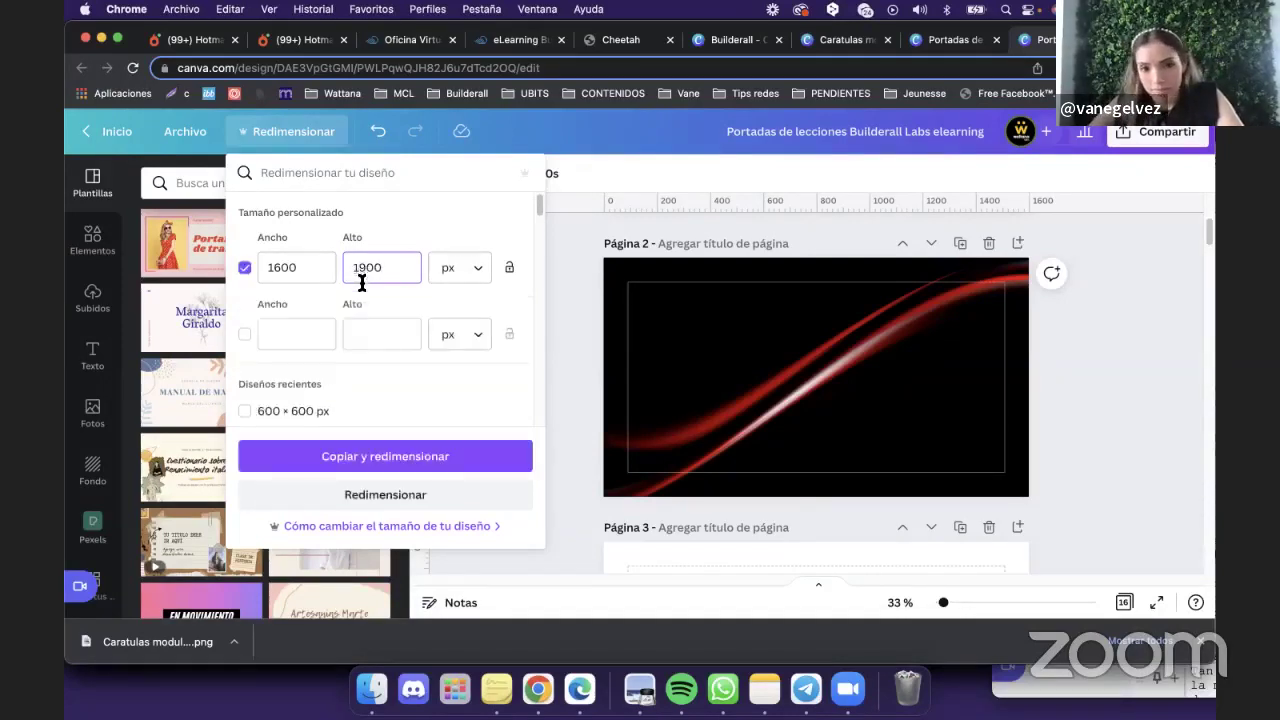
pyautogui.click(269, 268)
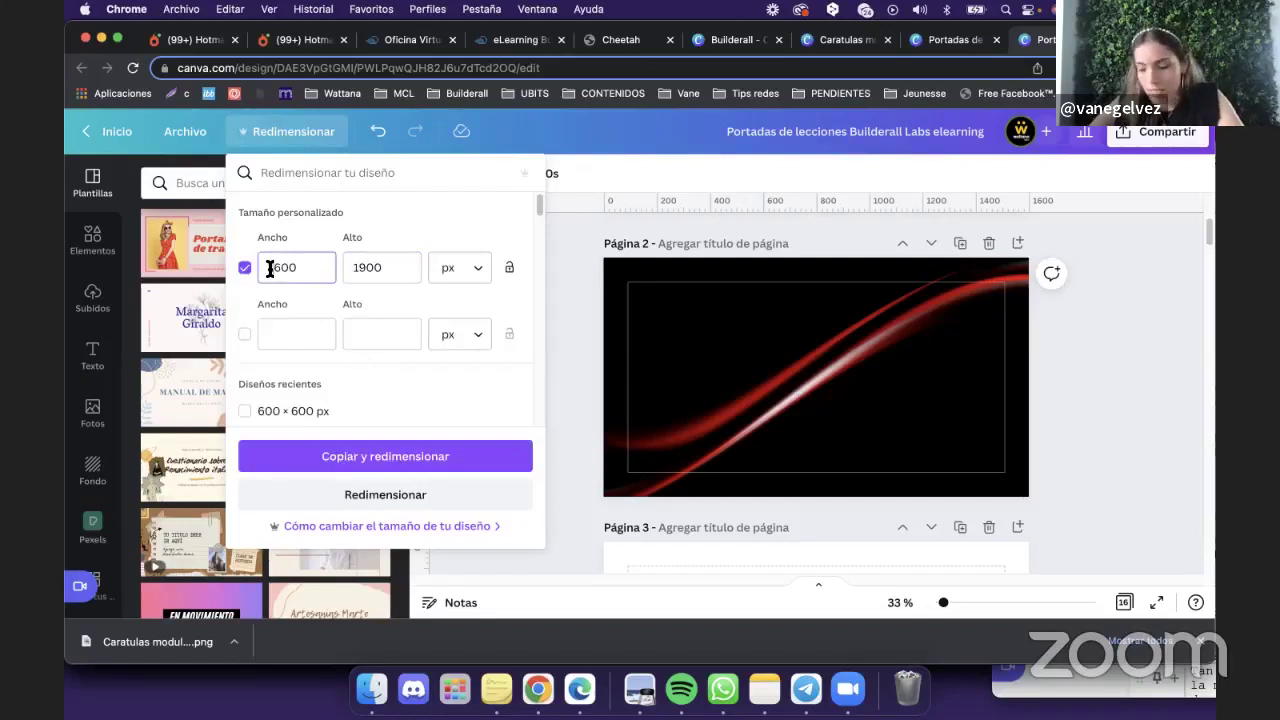
pyautogui.press('Delete')
pyautogui.write('2')
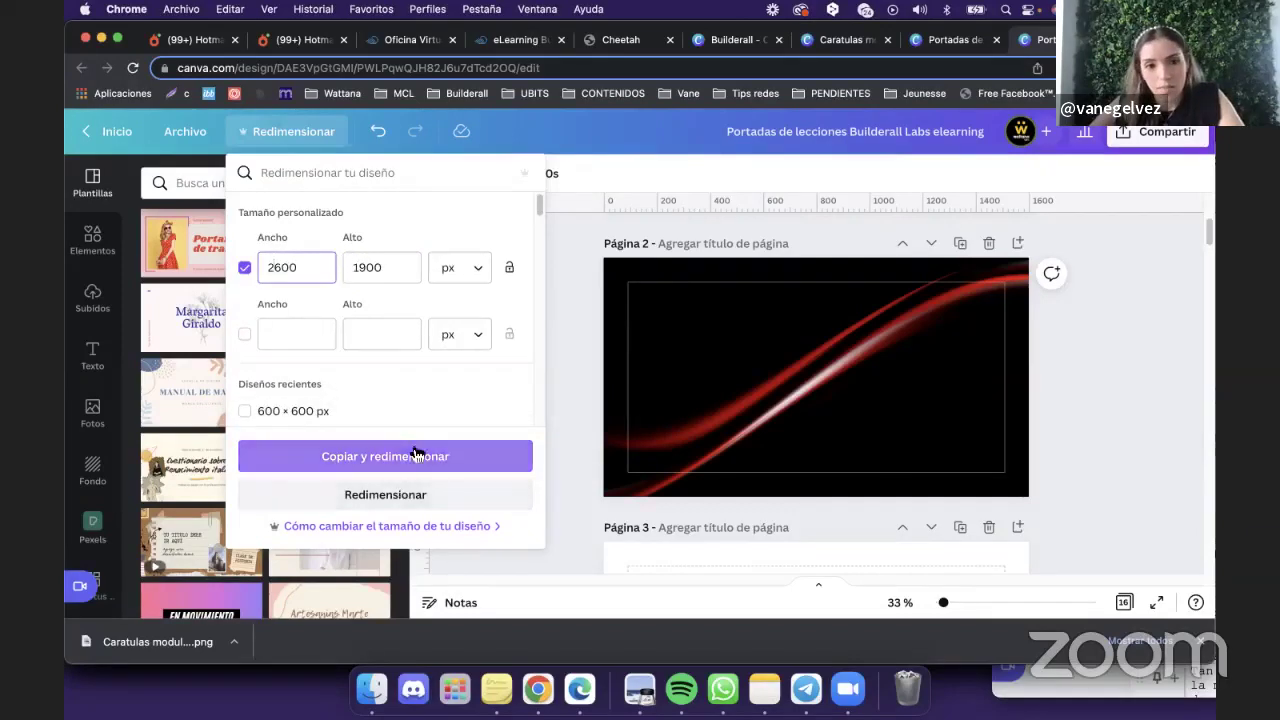
pyautogui.click(416, 494)
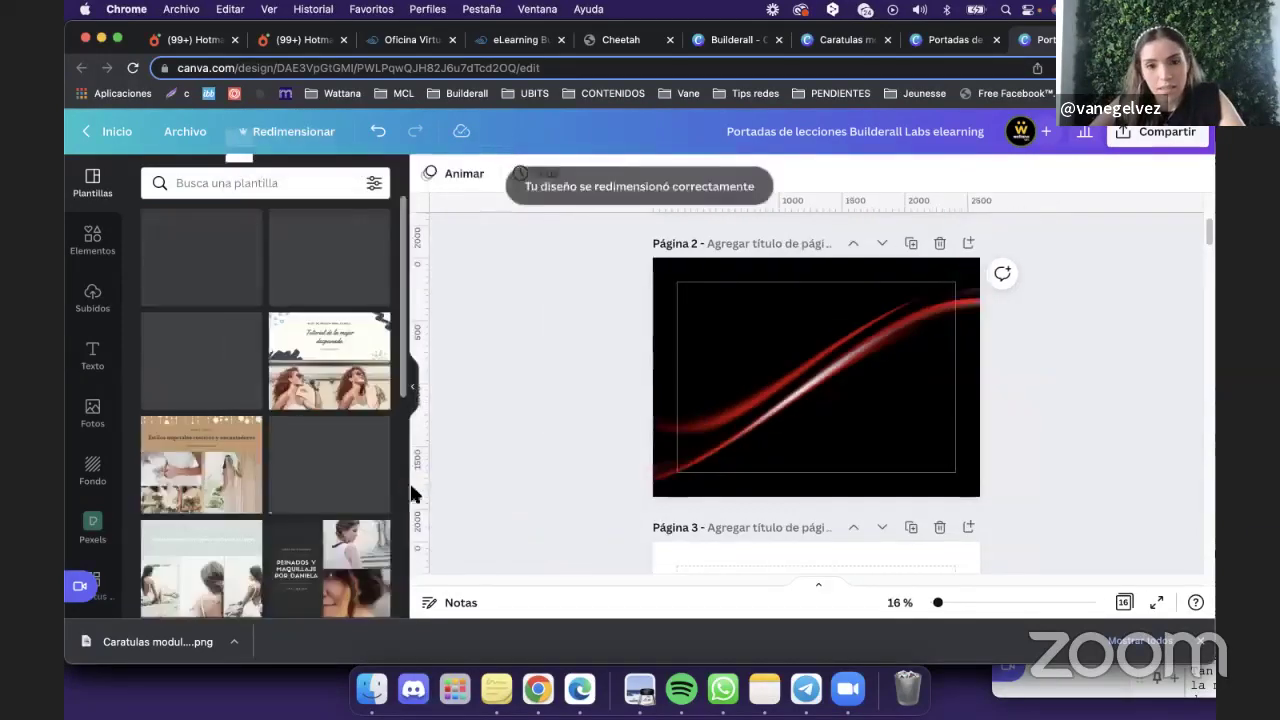
# Download only page 2's black-and-red background as a compressed 2600 × 1900 PNG
pyautogui.click(1150, 132)
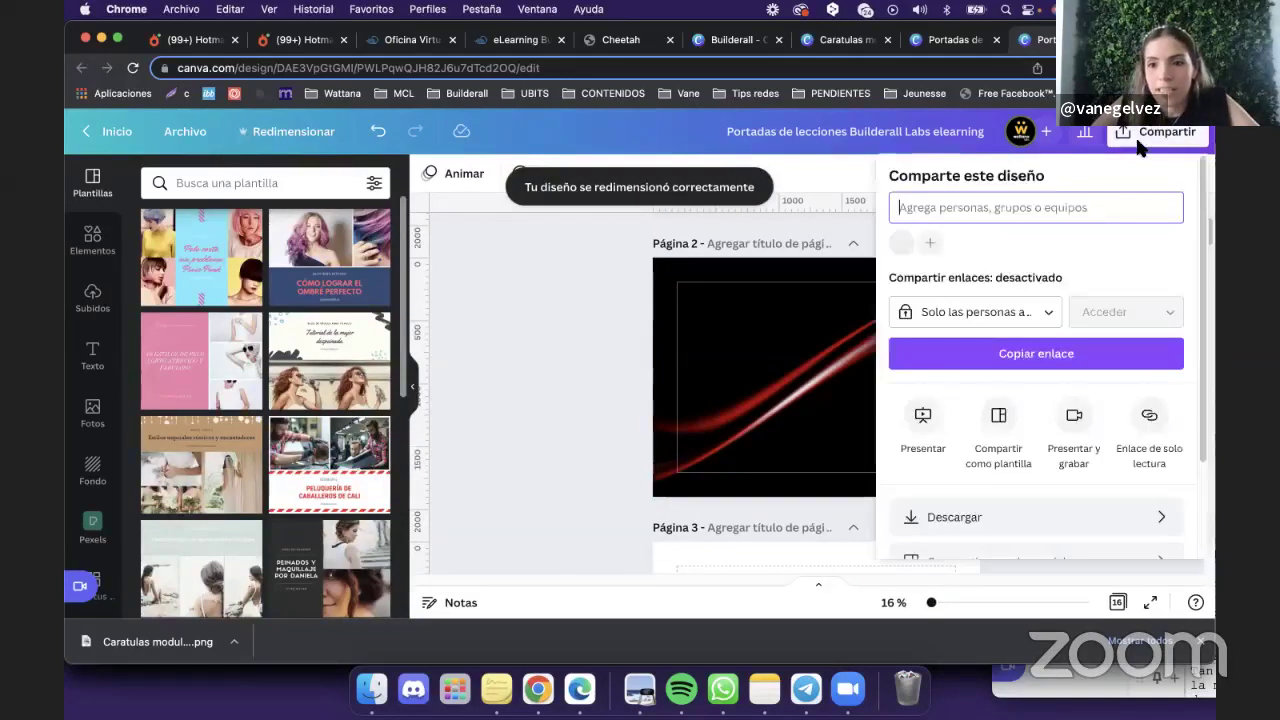
pyautogui.click(1014, 517)
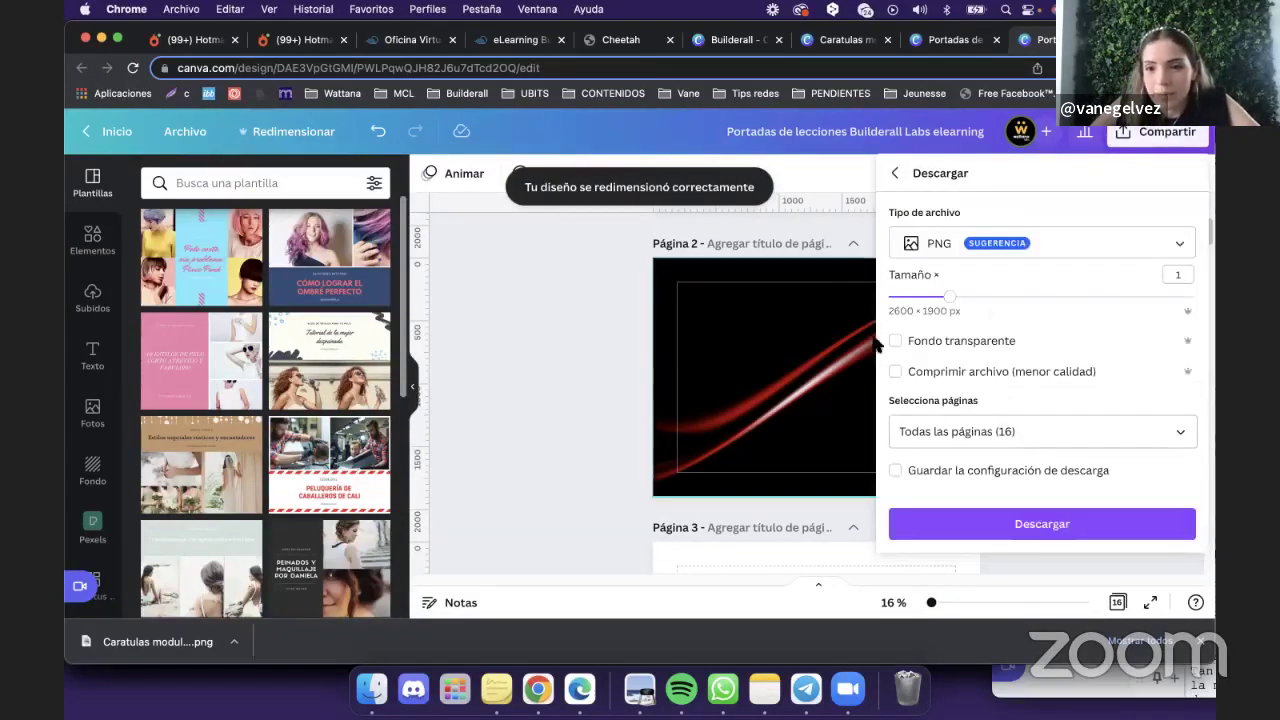
pyautogui.click(895, 371)
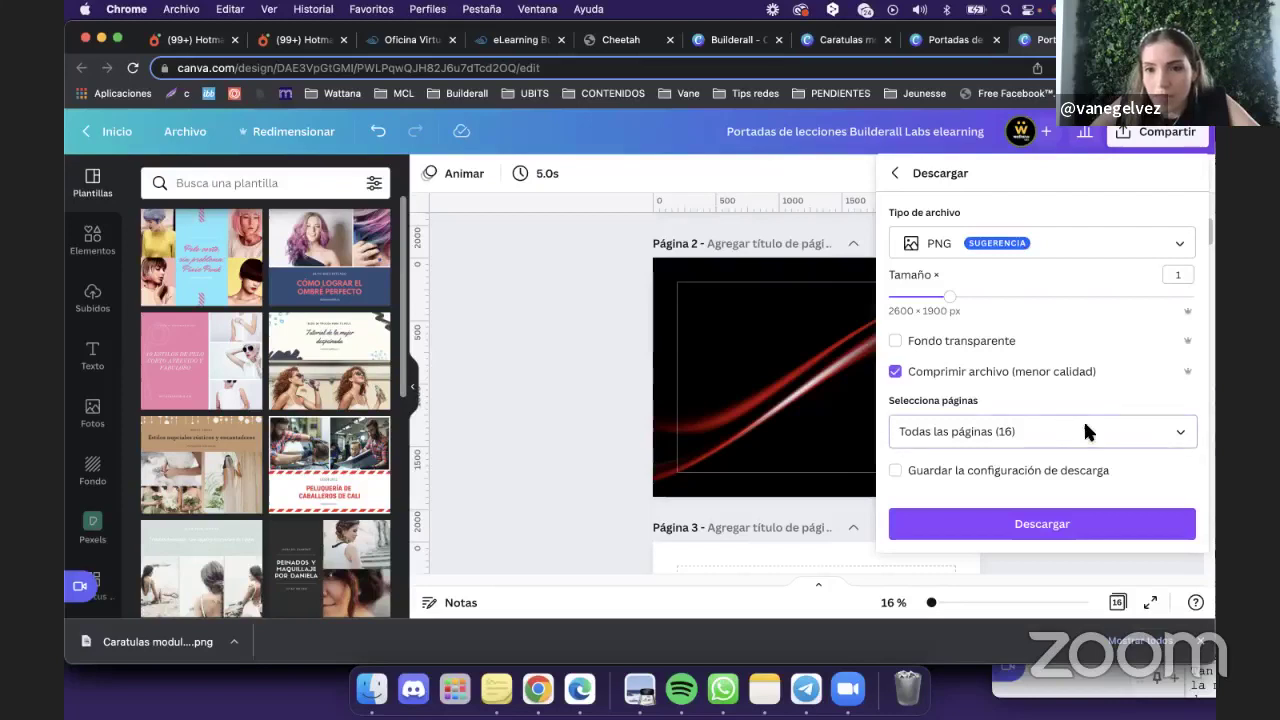
pyautogui.click(1088, 431)
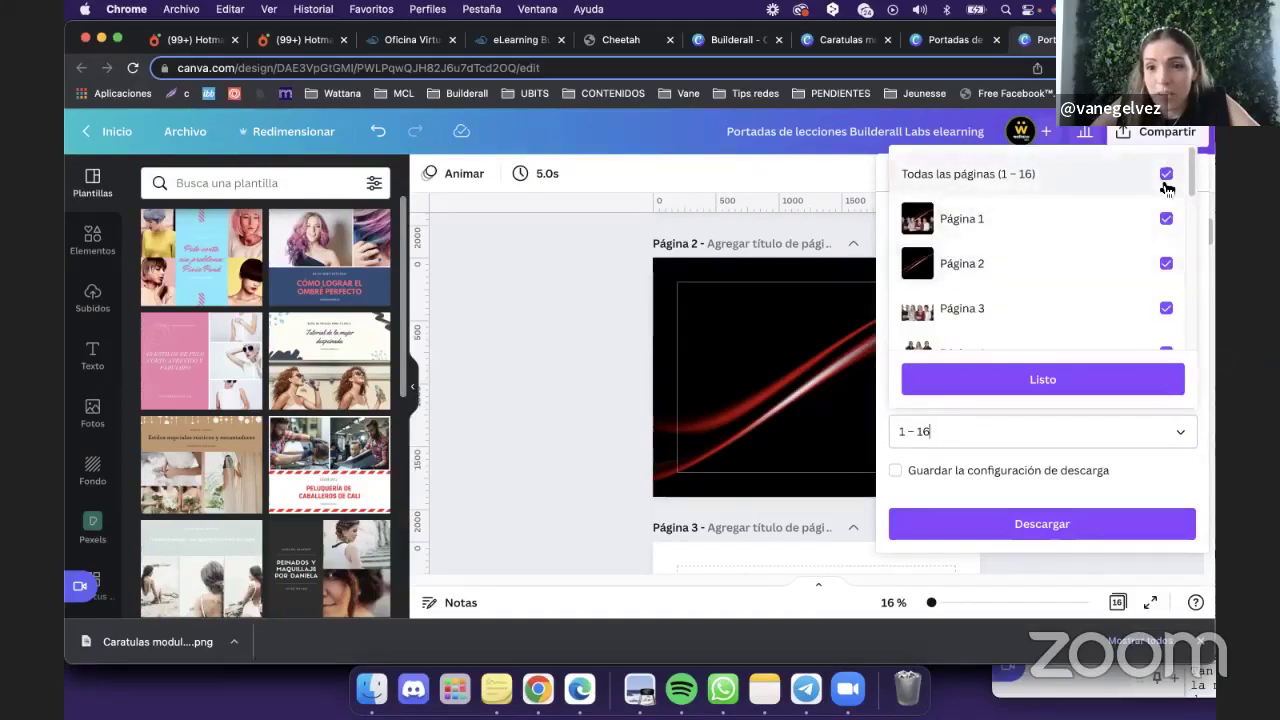
pyautogui.click(1166, 180)
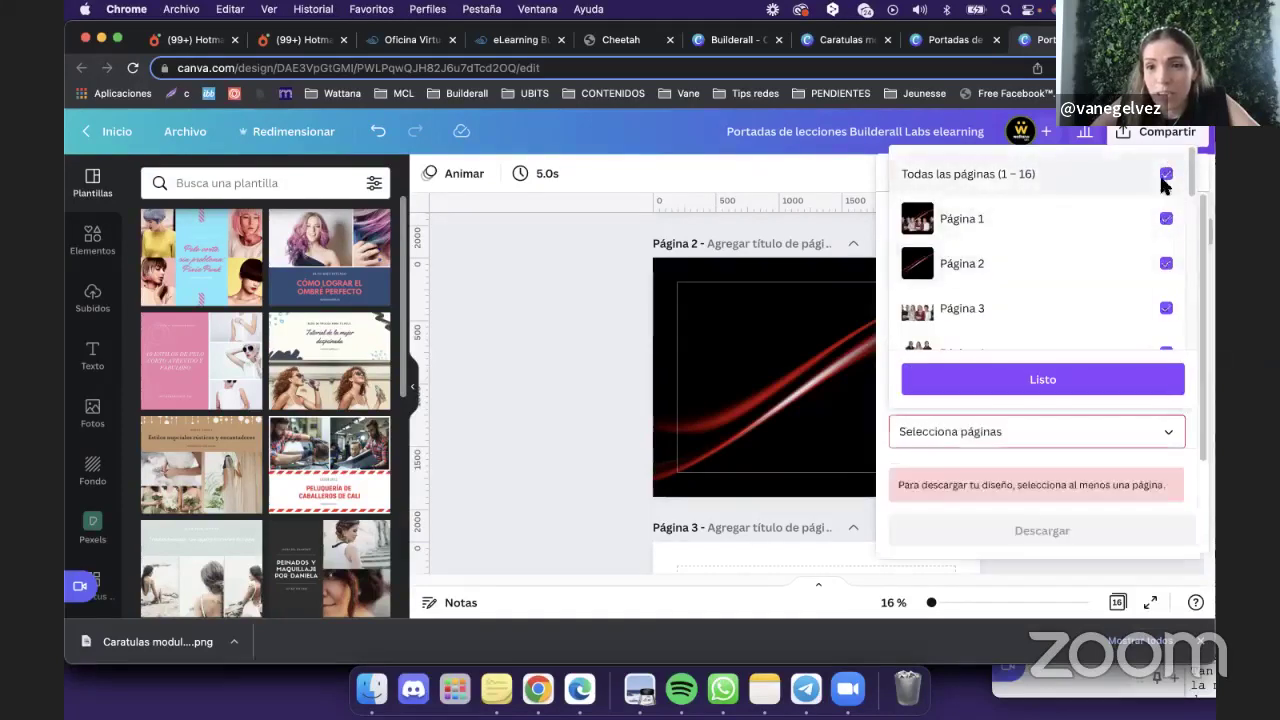
pyautogui.click(1154, 265)
pyautogui.click(1103, 387)
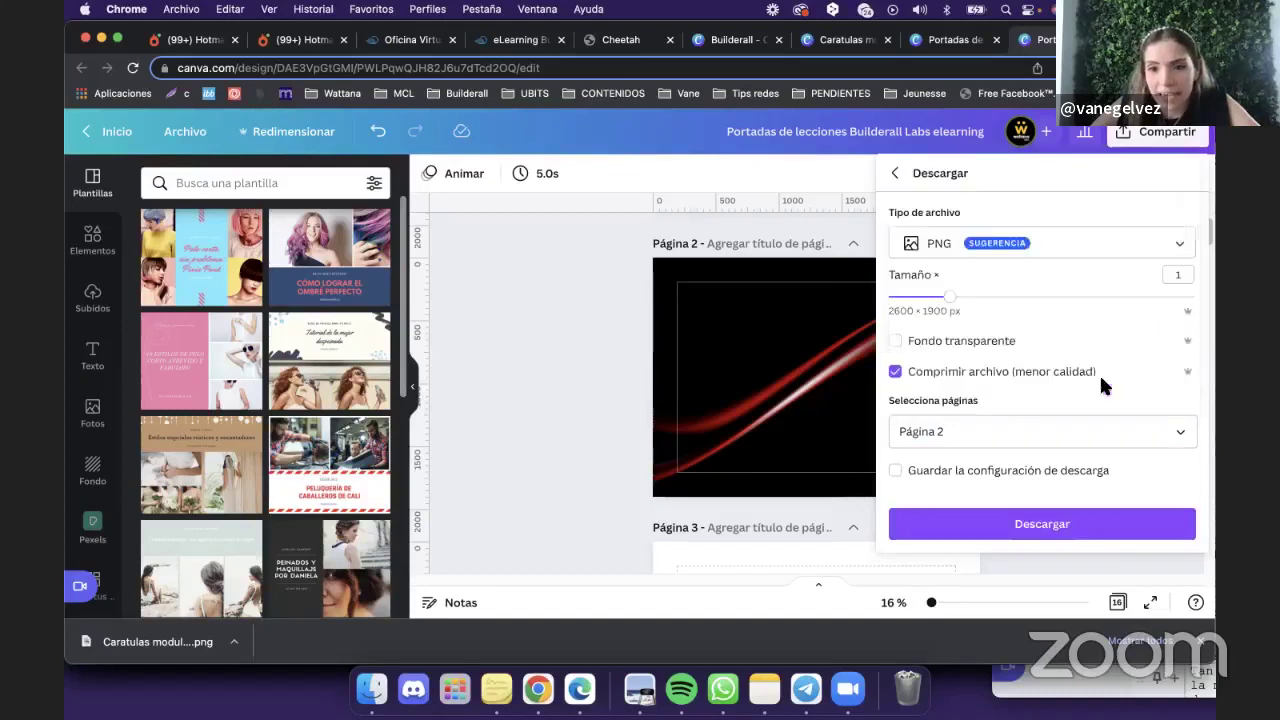
pyautogui.click(1094, 521)
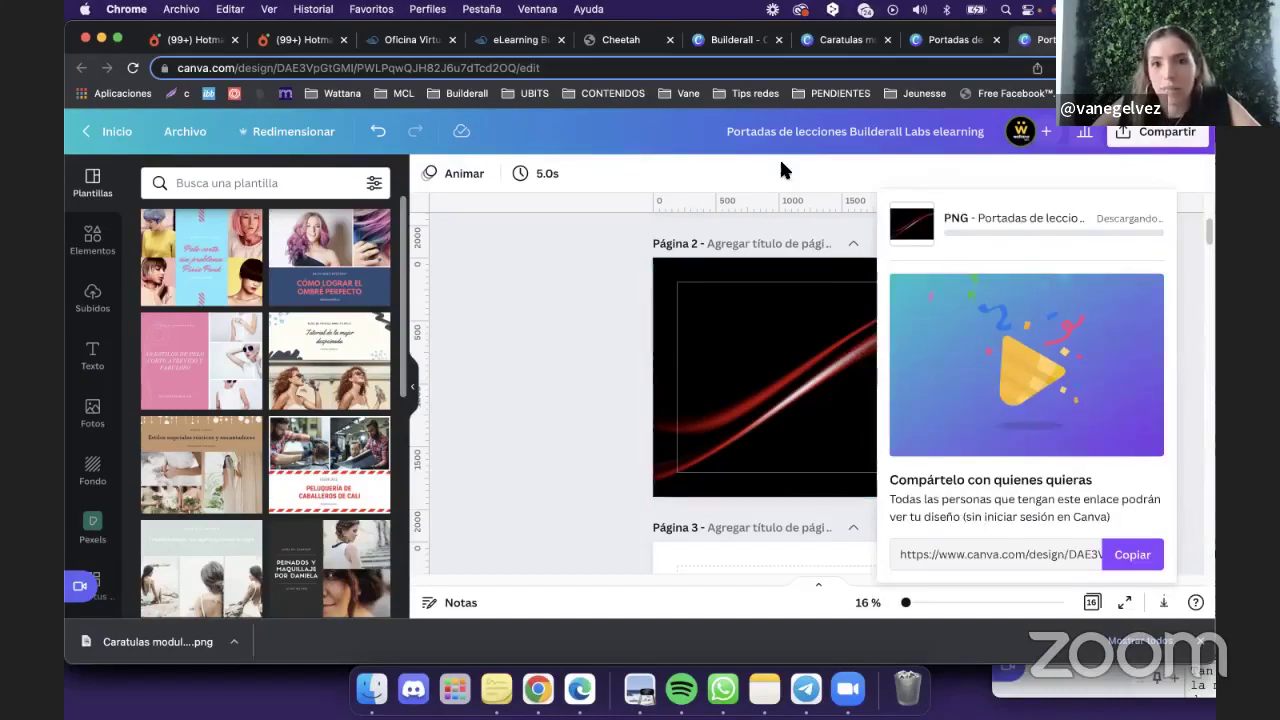
pyautogui.click(503, 40)
pyautogui.click(843, 45)
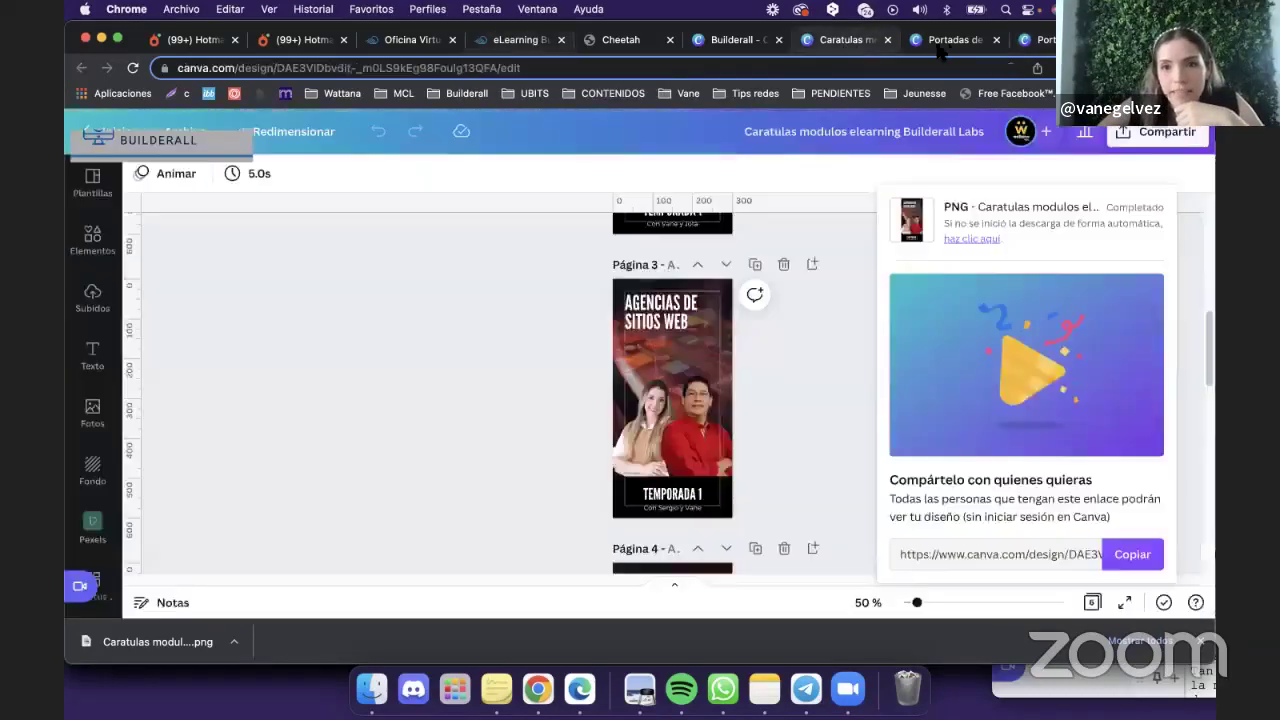
# Resize the lesson covers design to the 1600 × 900 px custom size
pyautogui.click(490, 41)
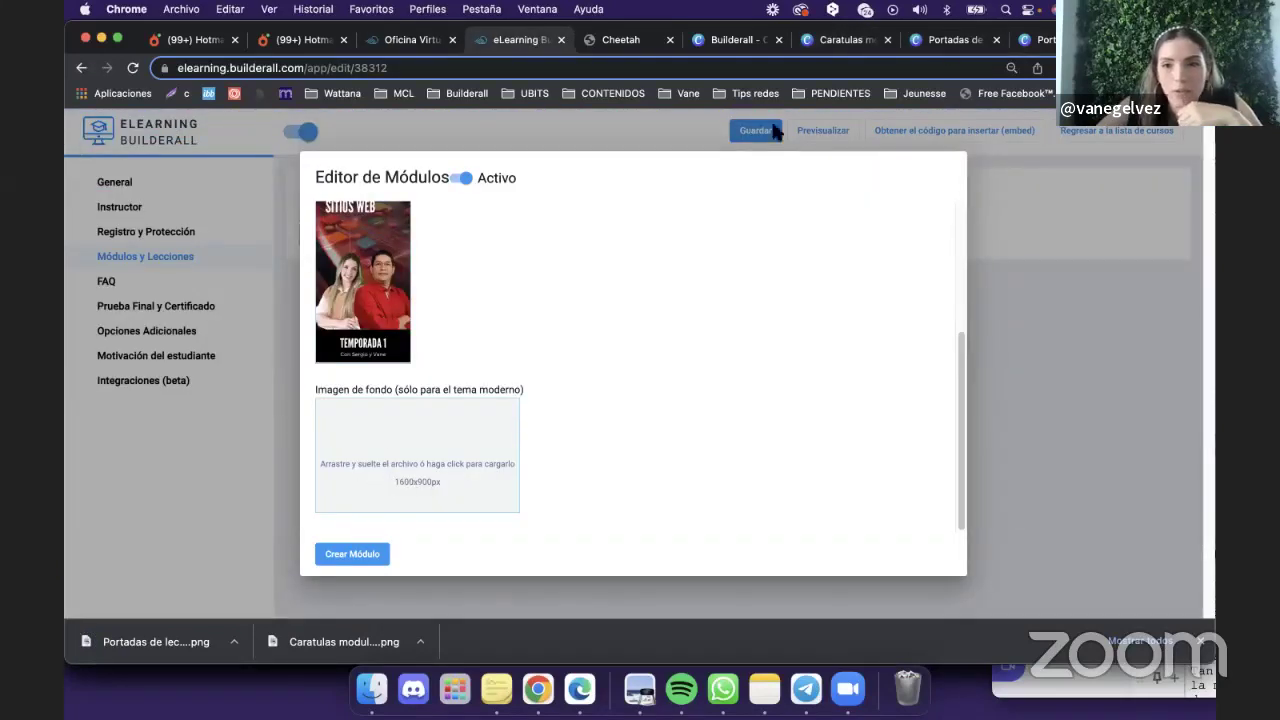
pyautogui.click(948, 48)
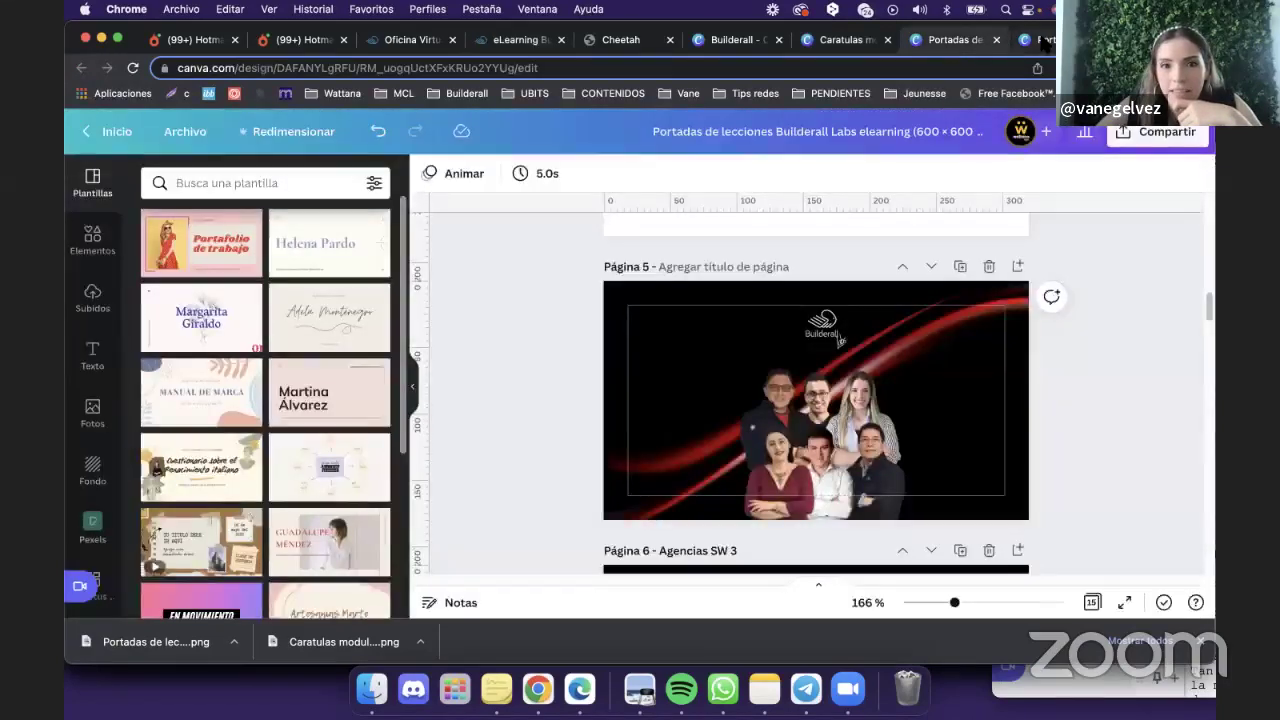
pyautogui.click(1042, 40)
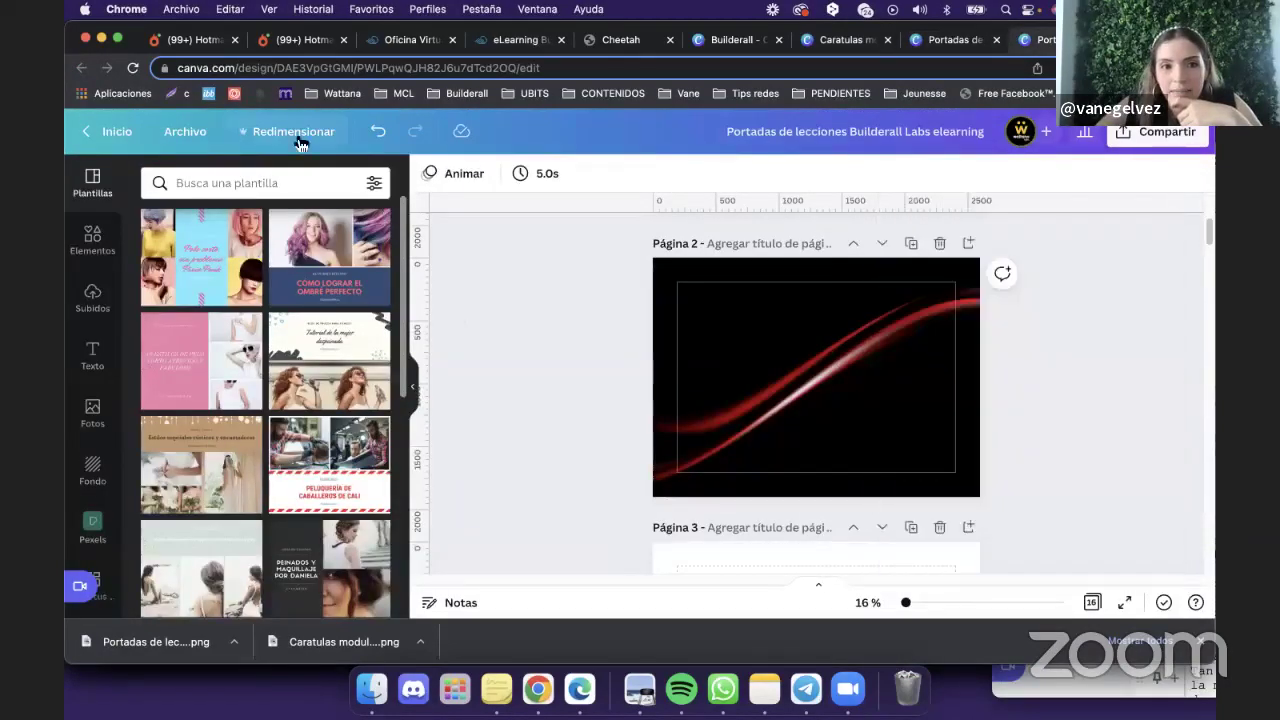
pyautogui.click(297, 137)
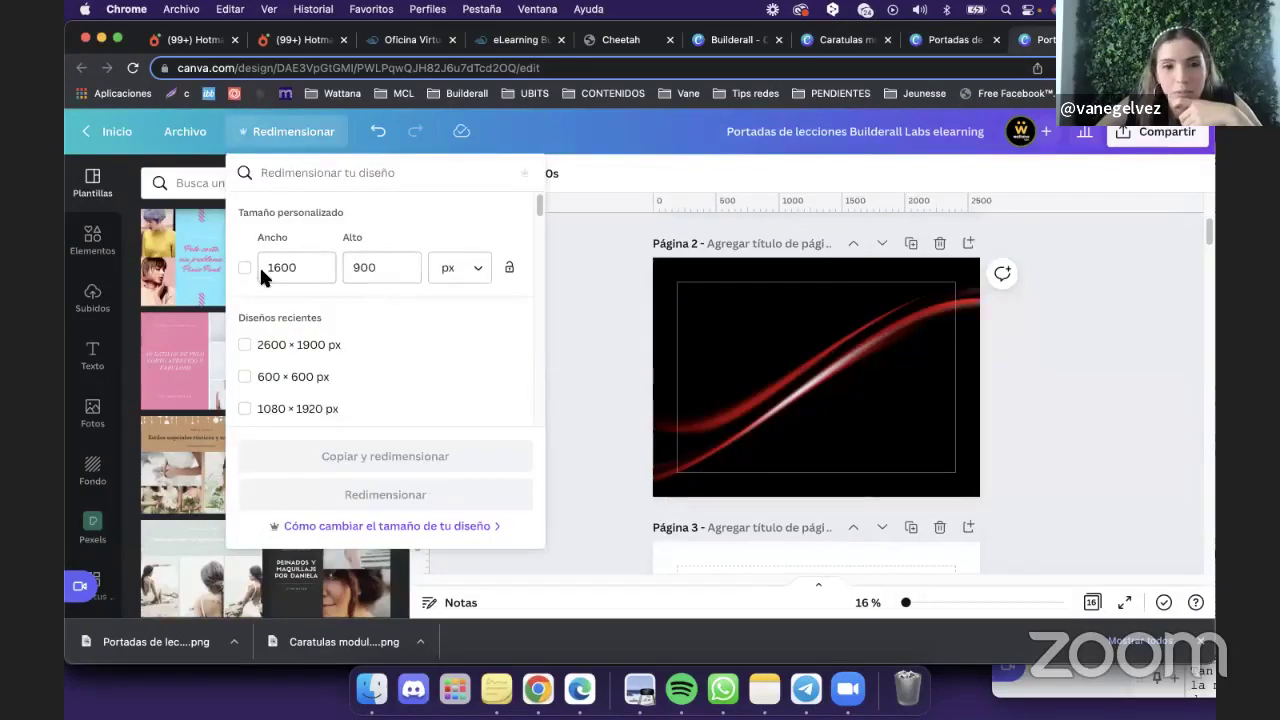
pyautogui.click(245, 267)
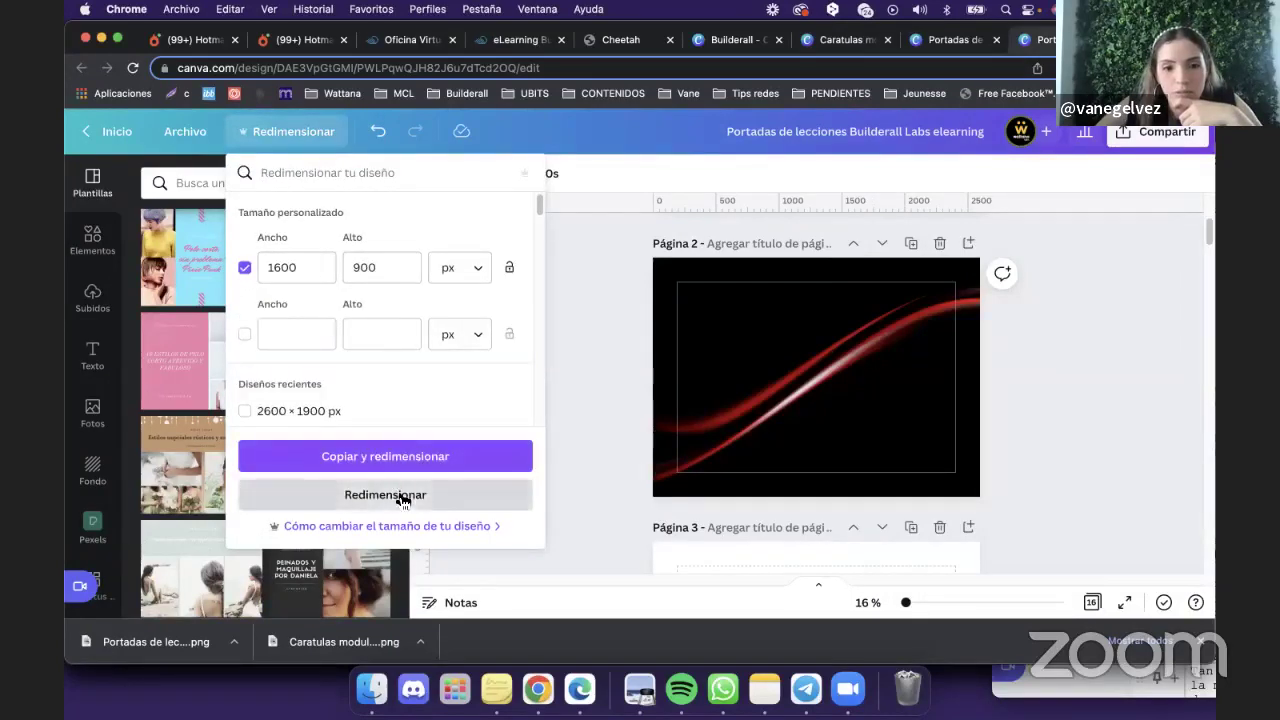
pyautogui.click(403, 496)
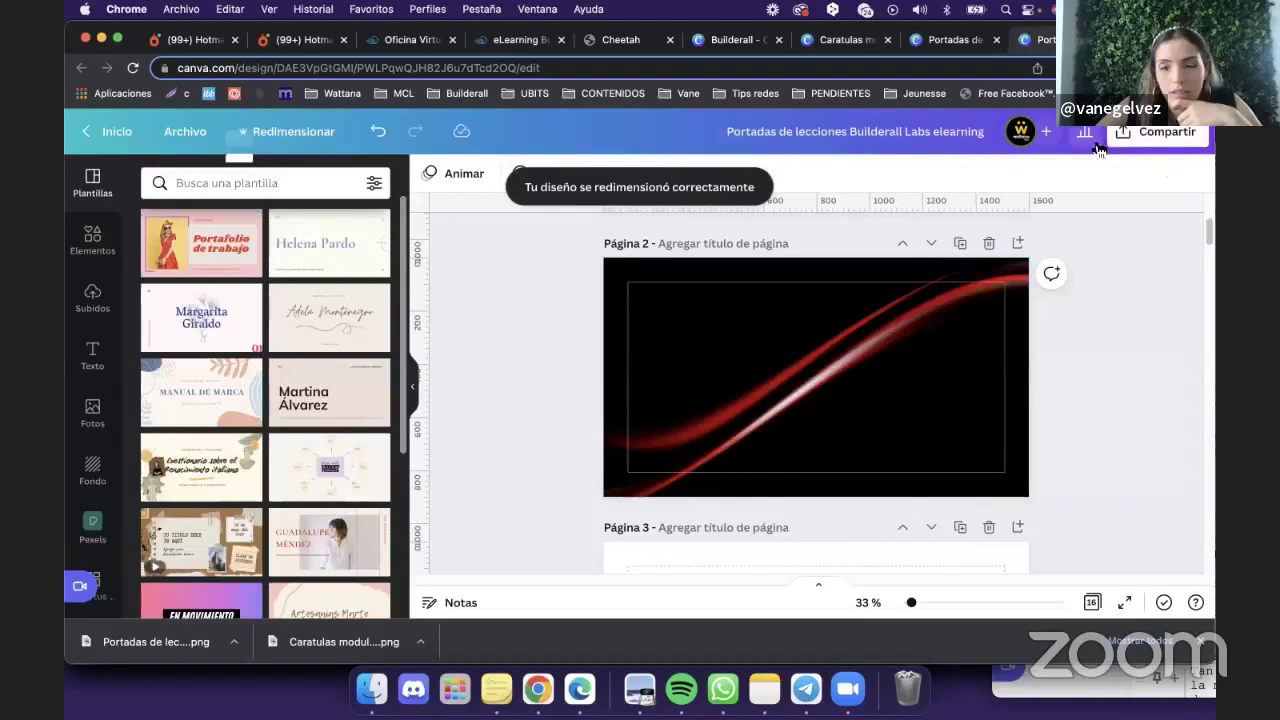
# Download only page 2 again as a 1600 × 900 PNG
pyautogui.click(1122, 132)
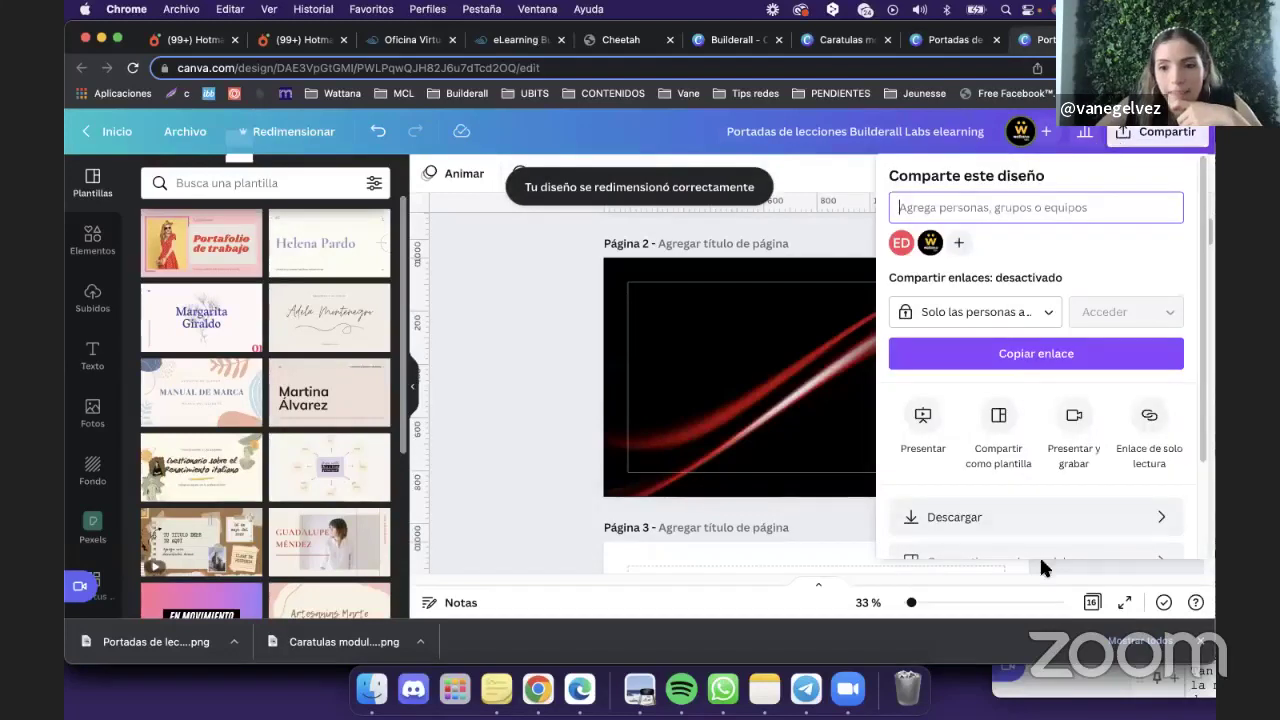
pyautogui.click(1051, 518)
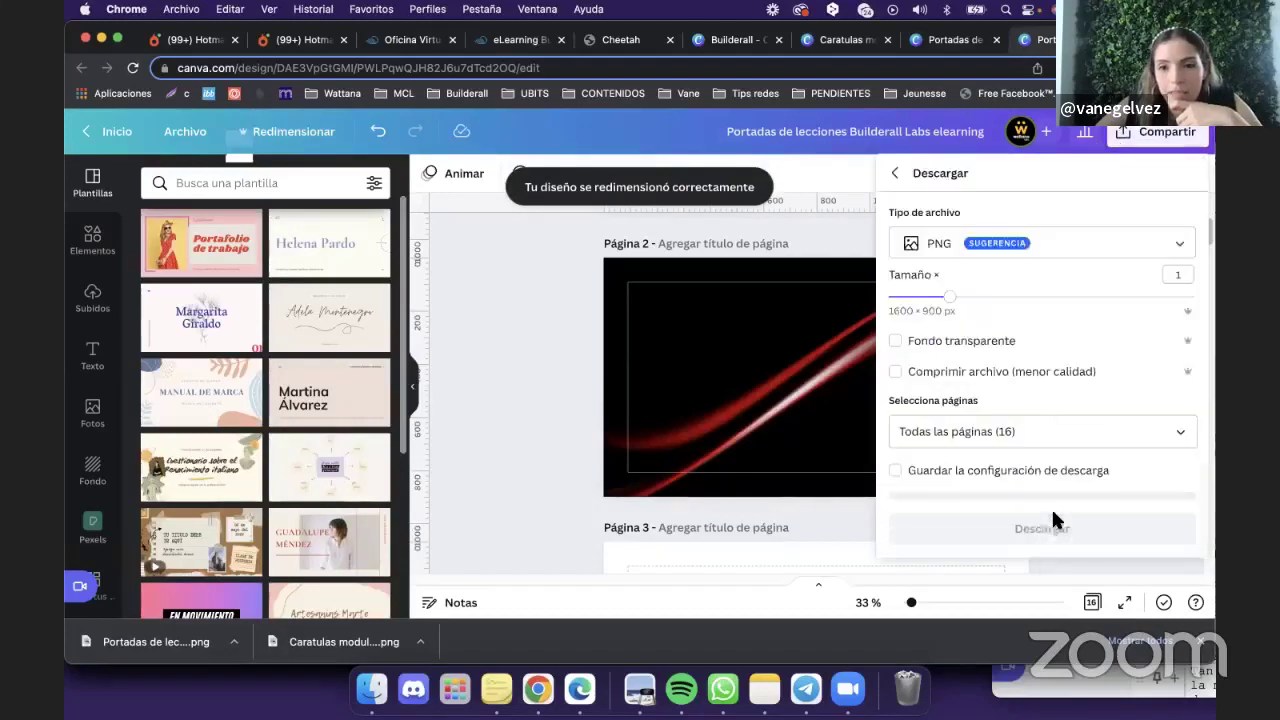
pyautogui.click(1032, 444)
pyautogui.click(1155, 174)
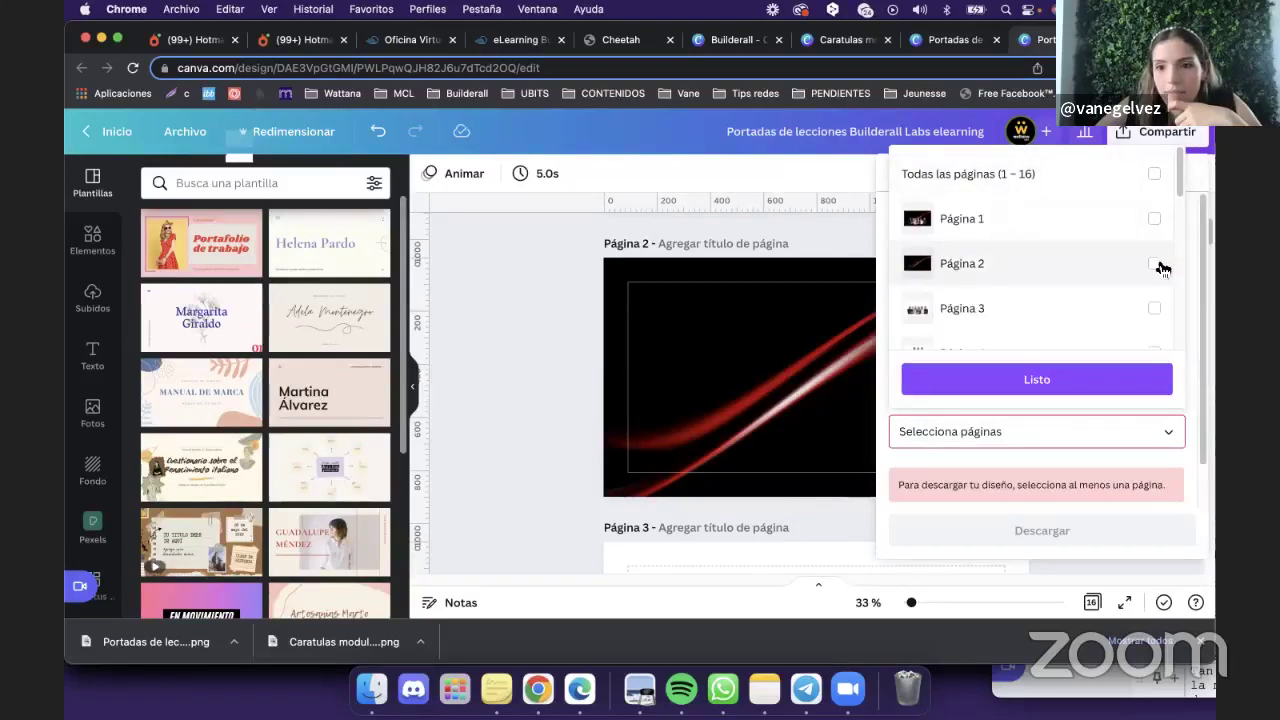
pyautogui.click(1156, 265)
pyautogui.click(1108, 369)
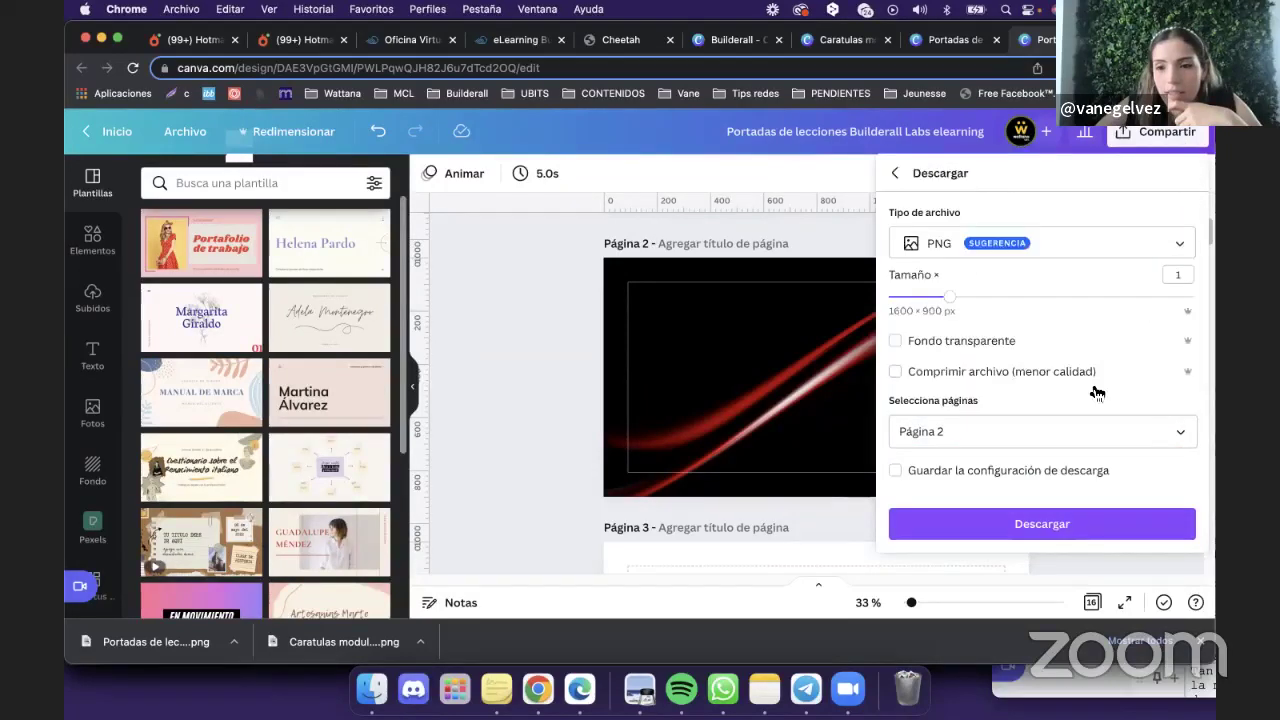
pyautogui.click(1022, 530)
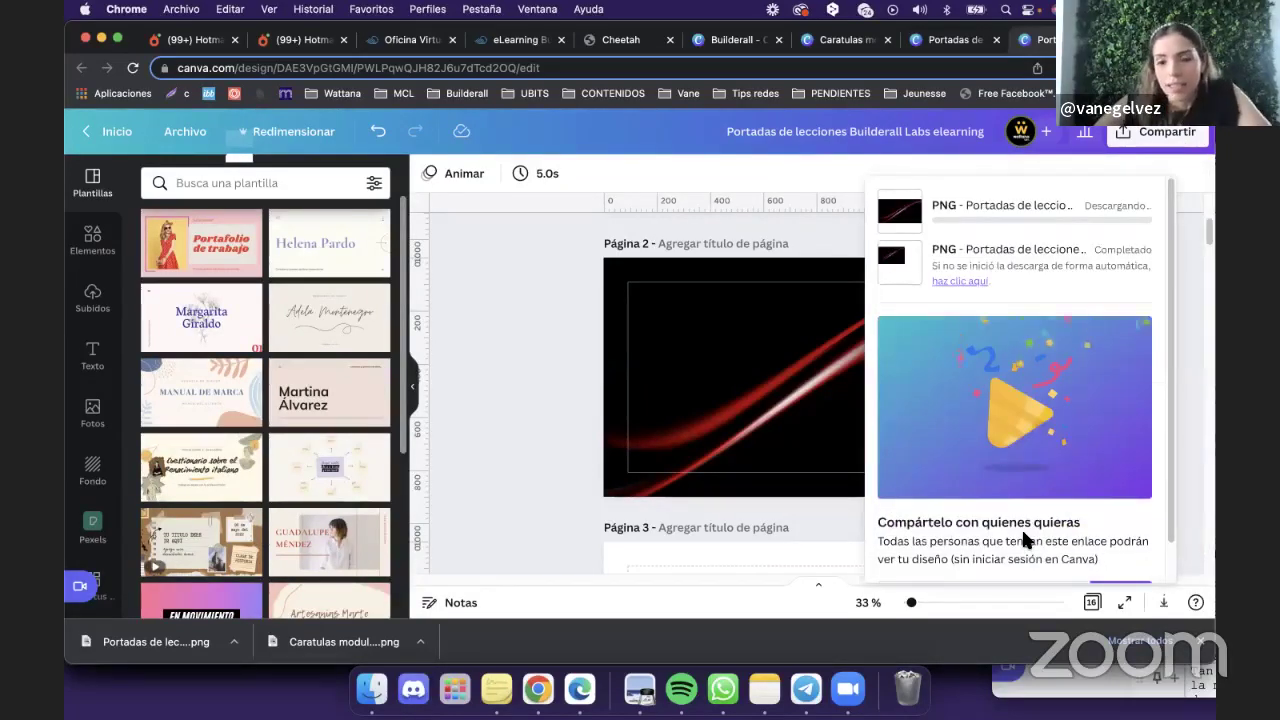
# Set the downloaded black-and-red PNG as Imagen de fondo and create the Agencias de Sitios Web module
pyautogui.click(515, 40)
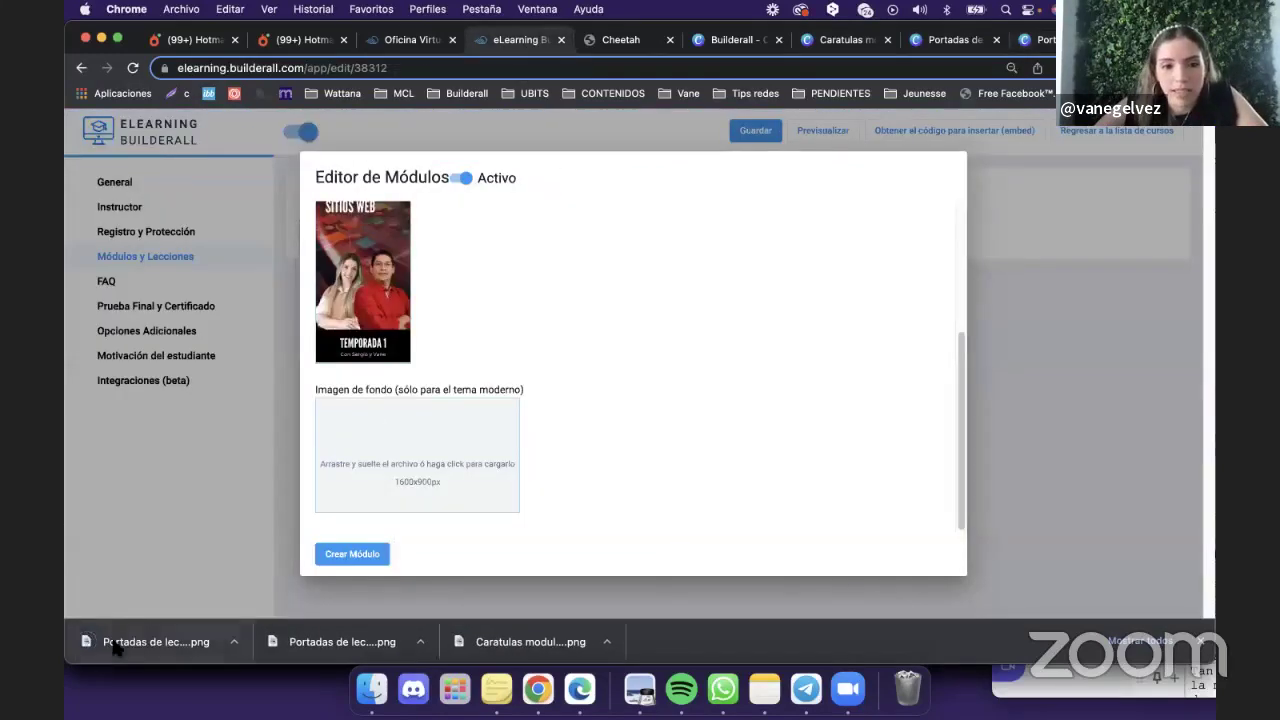
pyautogui.moveTo(115, 648); pyautogui.dragTo(417, 447)
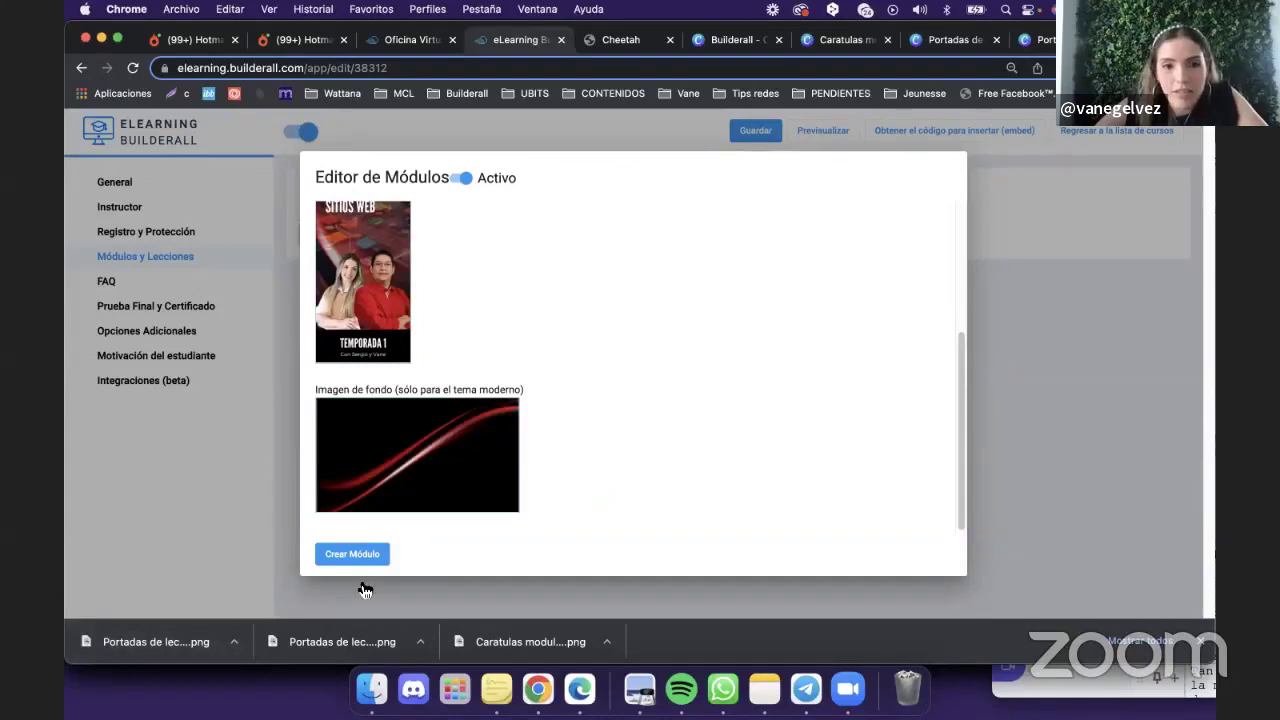
pyautogui.click(346, 557)
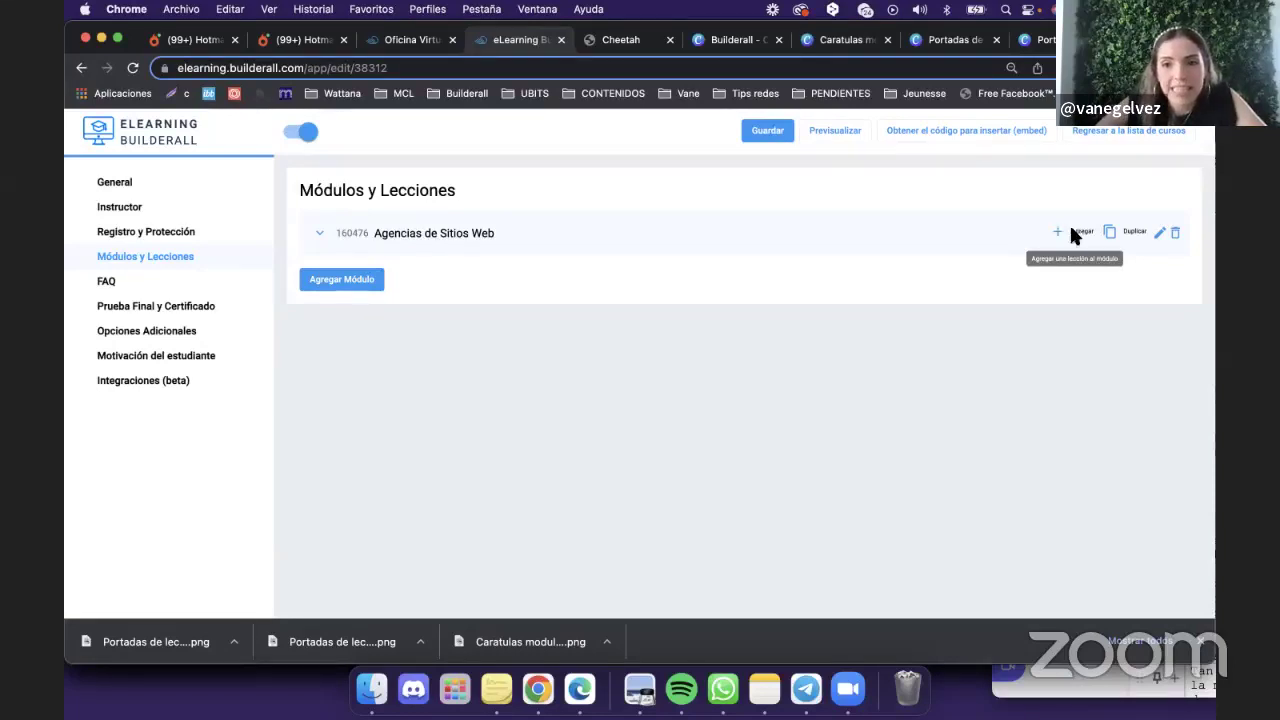
# Add a lesson to Agencias de Sitios Web titled 'Creación de Sitio Web en Cheetah'
pyautogui.click(1072, 235)
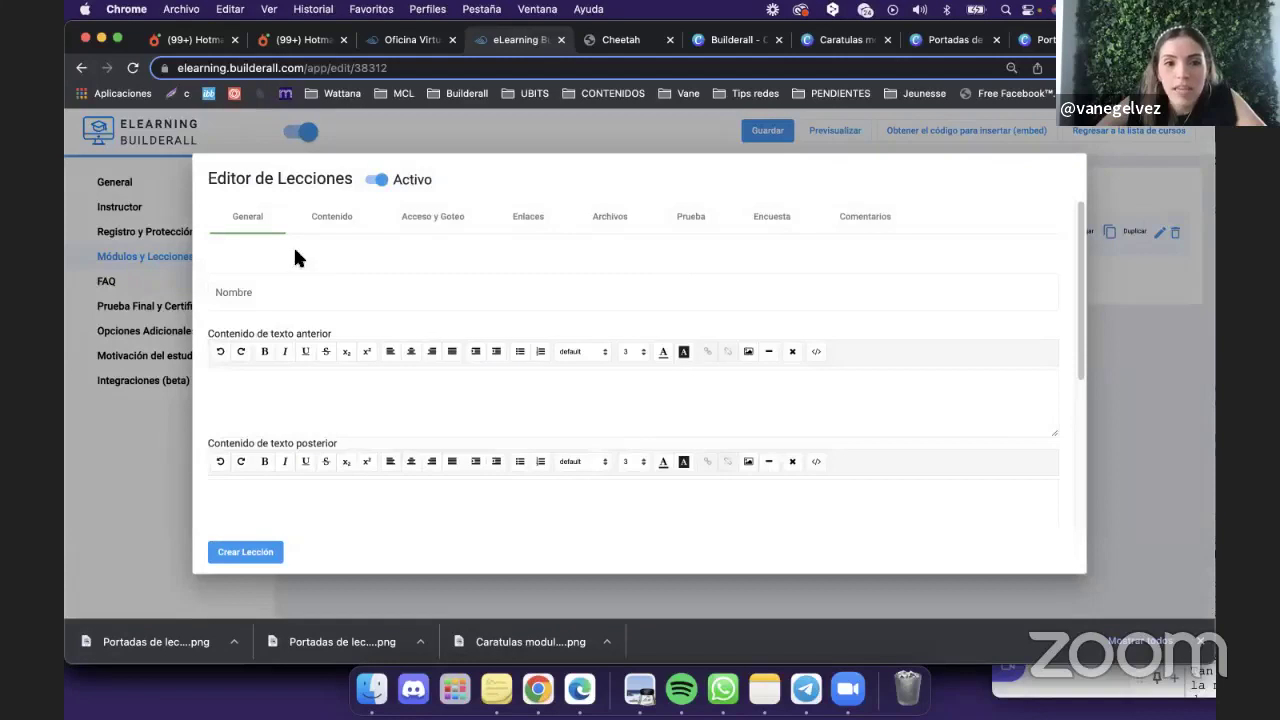
pyautogui.click(287, 285)
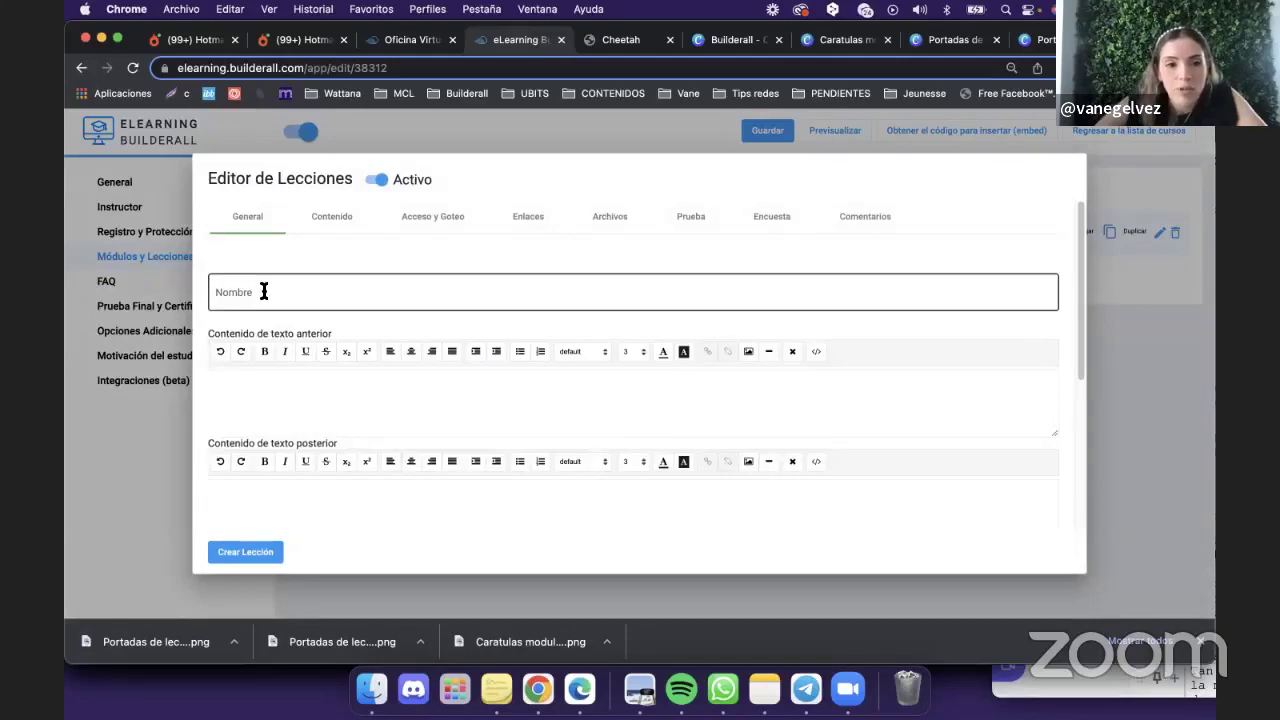
pyautogui.click(264, 291)
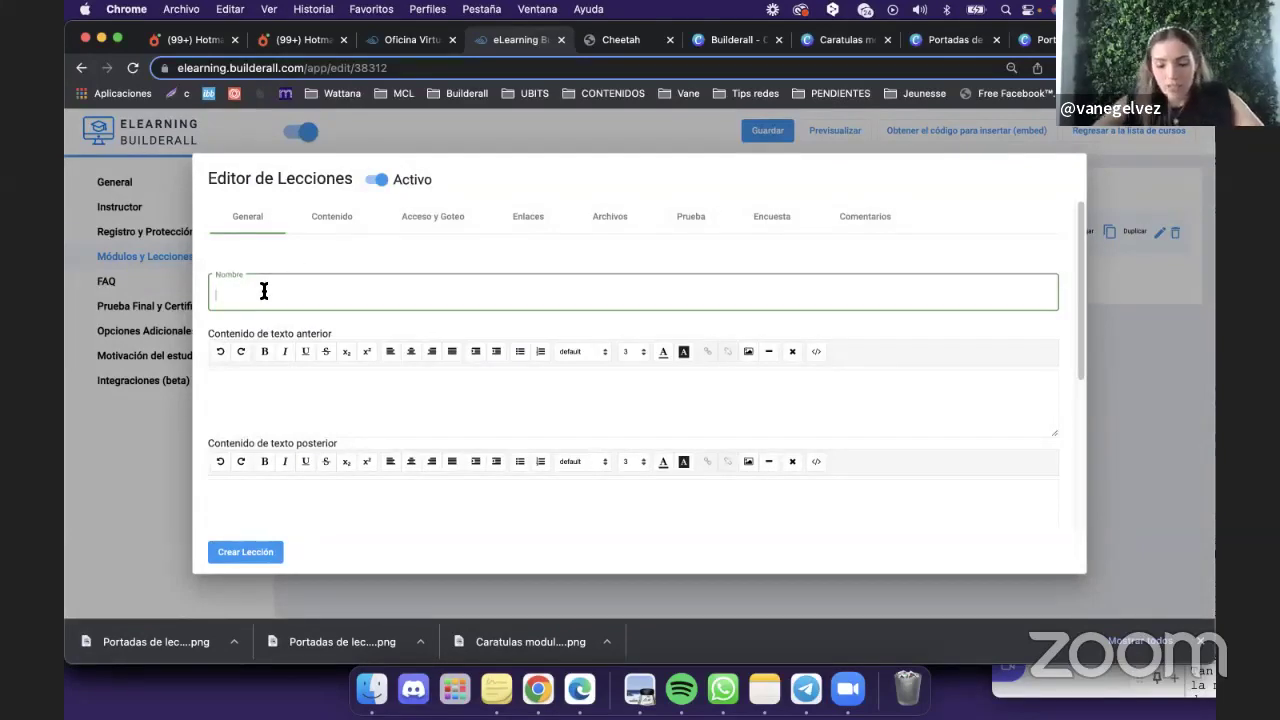
pyautogui.write('C')
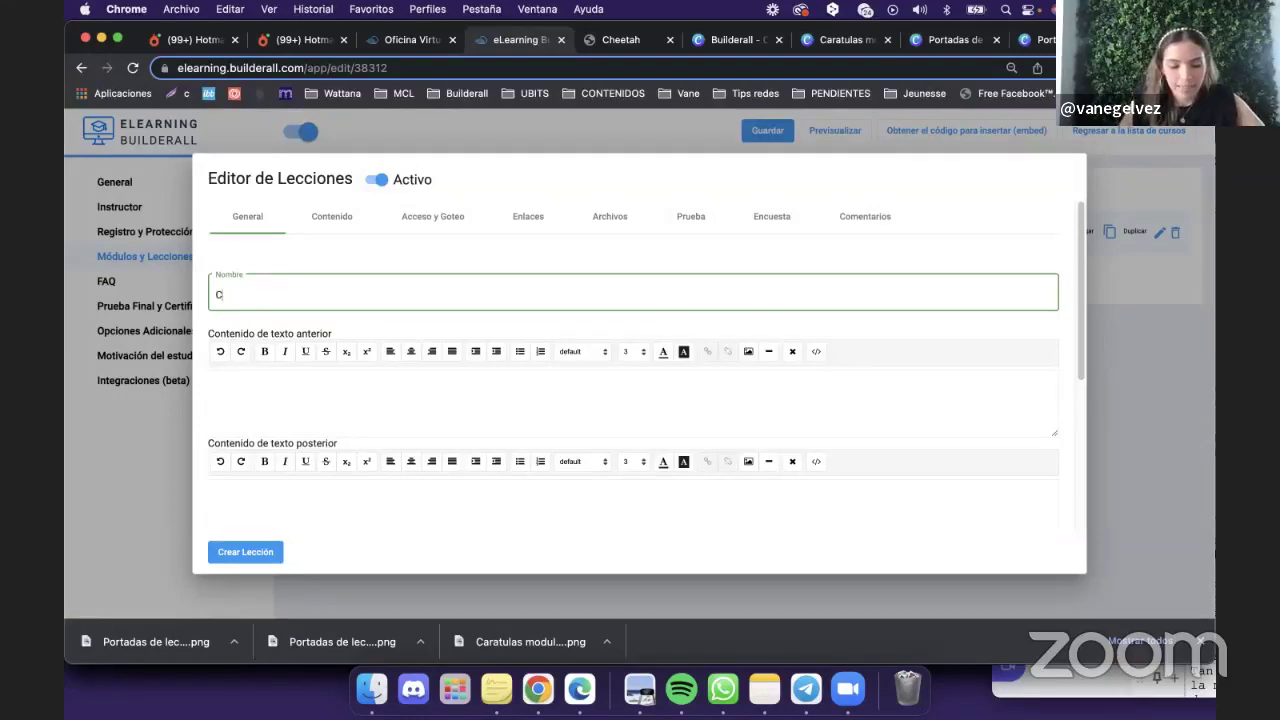
pyautogui.write('reación de ')
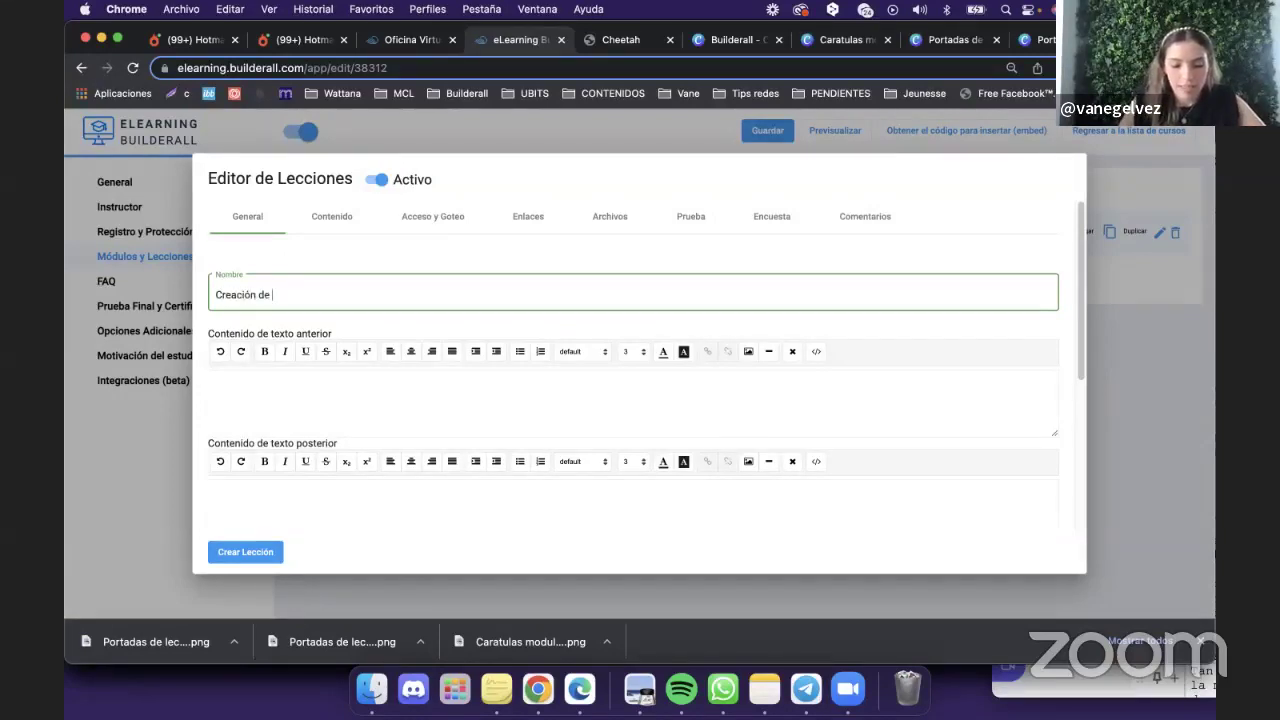
pyautogui.write('Sitio Web')
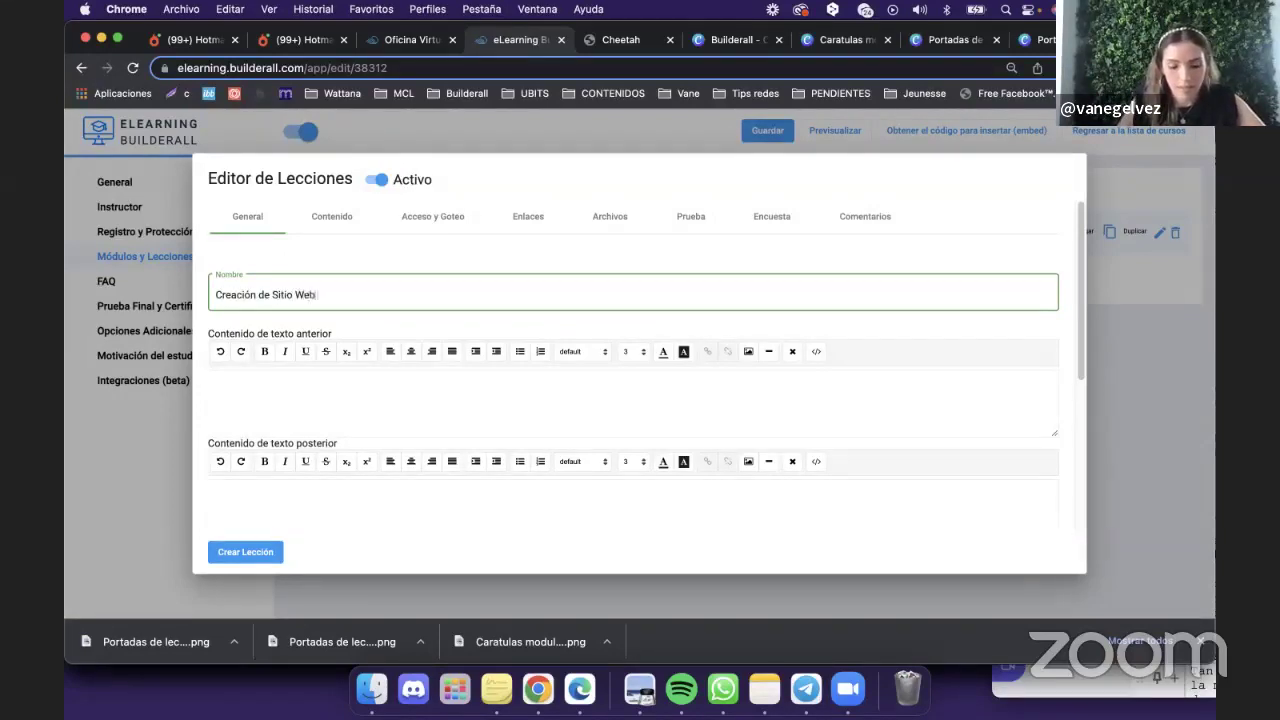
pyautogui.write(' en Cheetah')
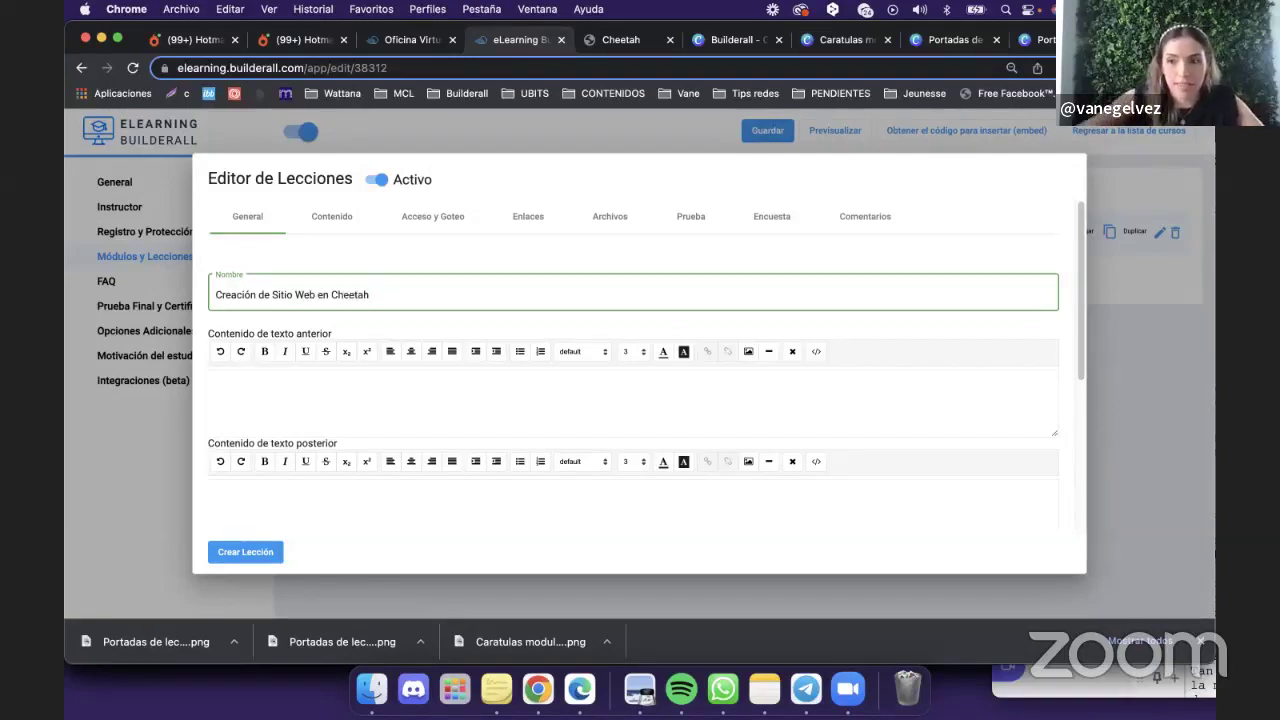
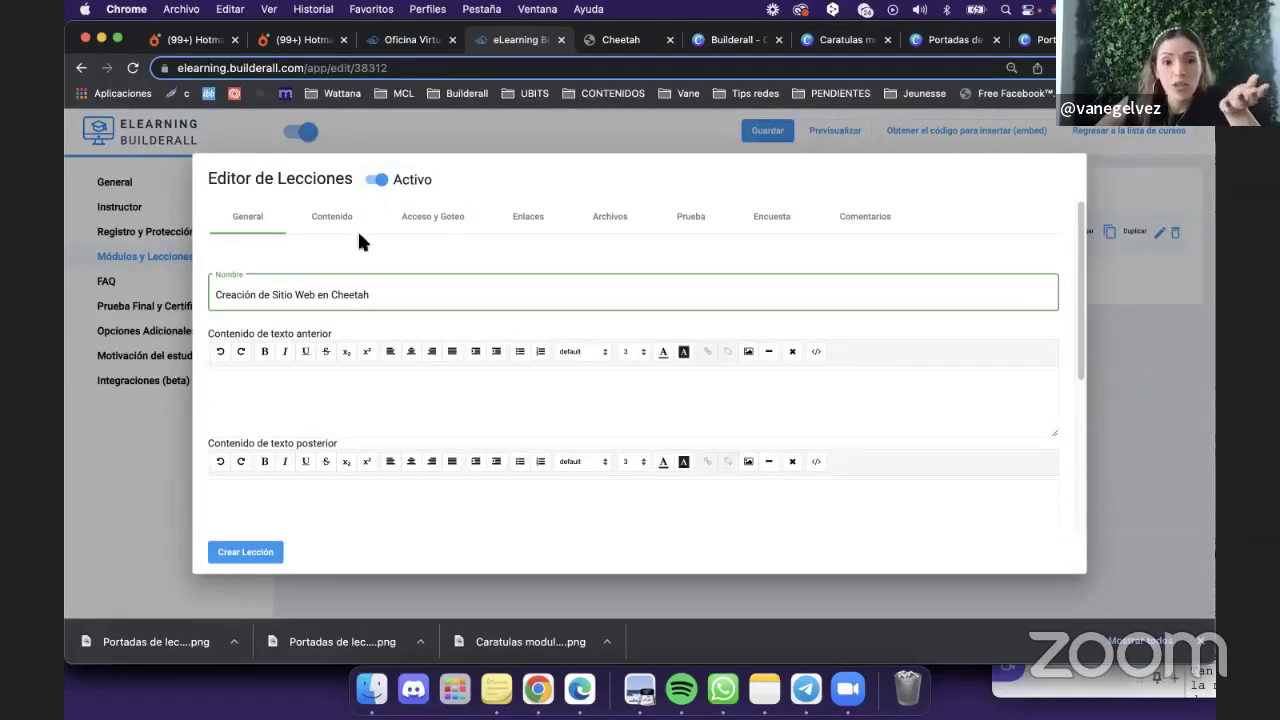
# In the lesson form, select the duration value 60 and the recommended 320x180 icon size
pyautogui.click(376, 179)
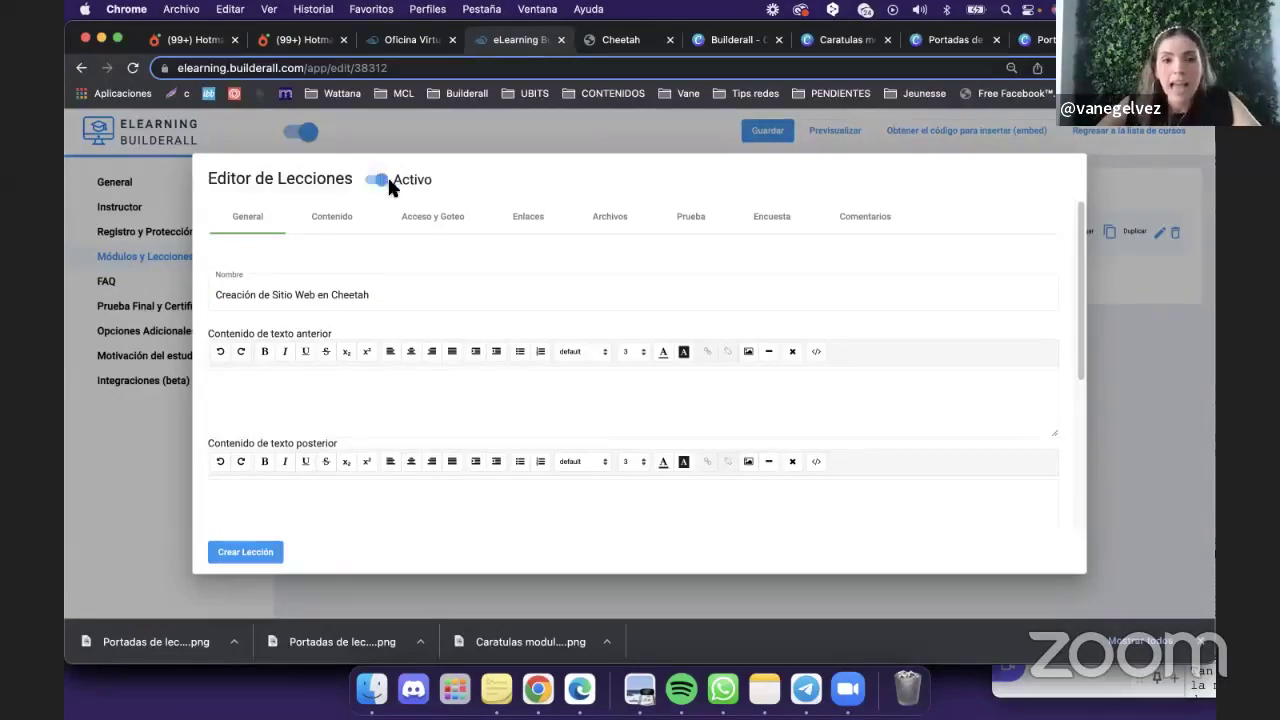
pyautogui.scroll(-2, 381, 200)
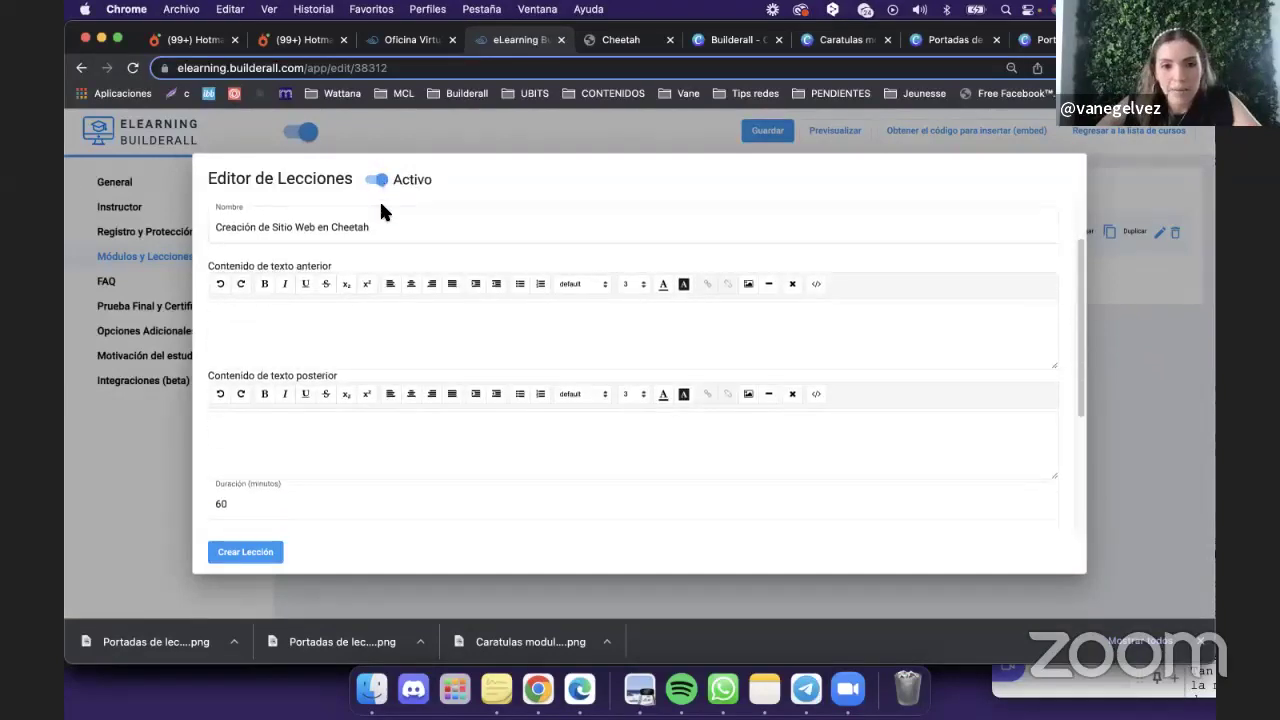
pyautogui.click(290, 309)
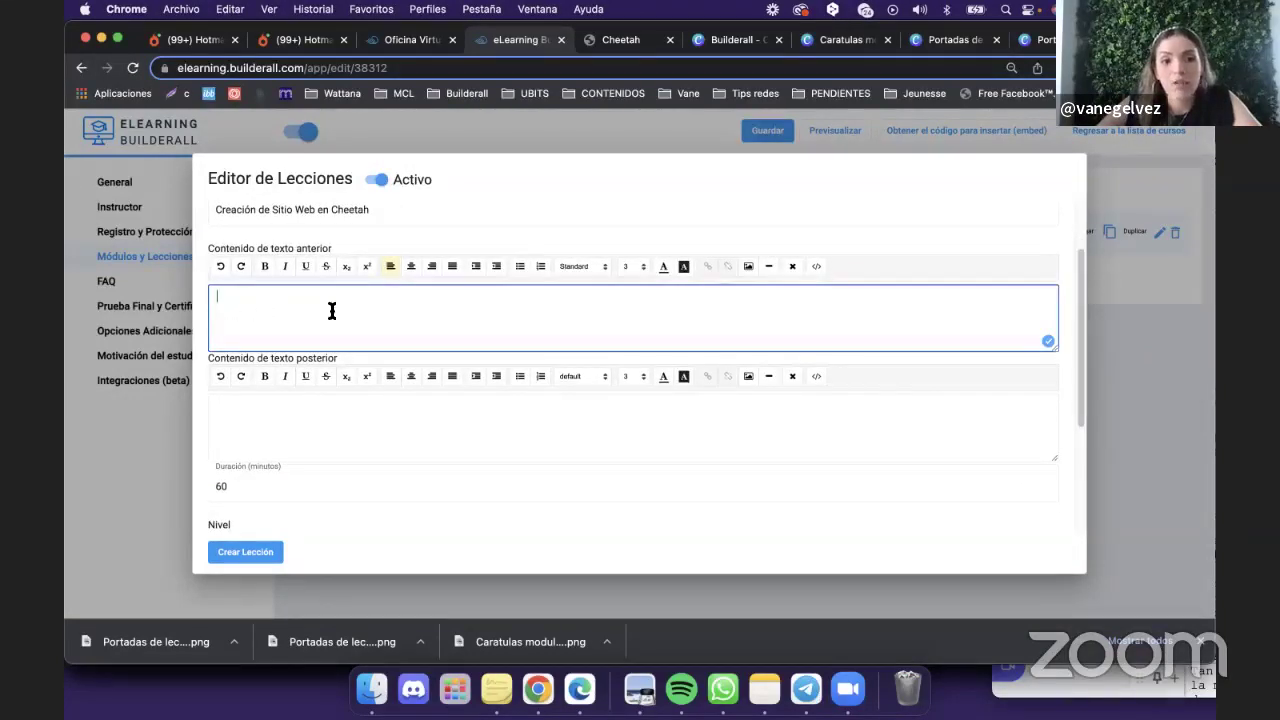
pyautogui.scroll(-3, 332, 311)
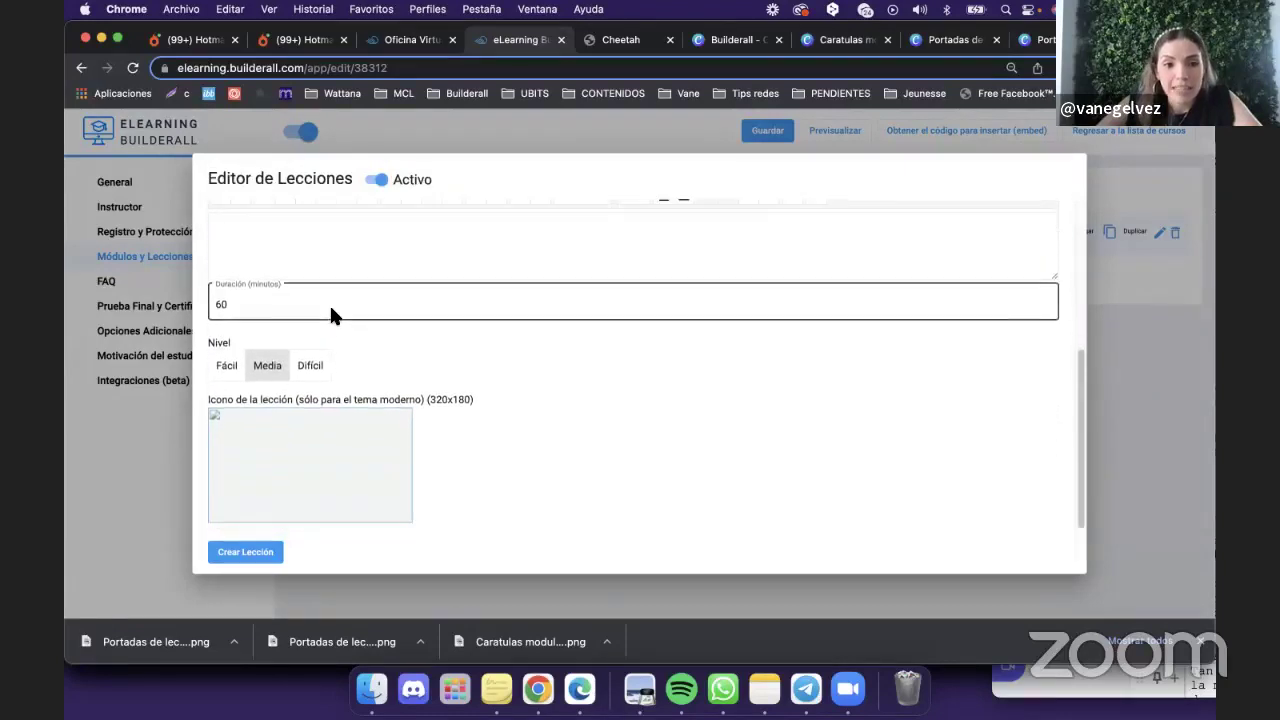
pyautogui.moveTo(329, 304); pyautogui.dragTo(196, 300)
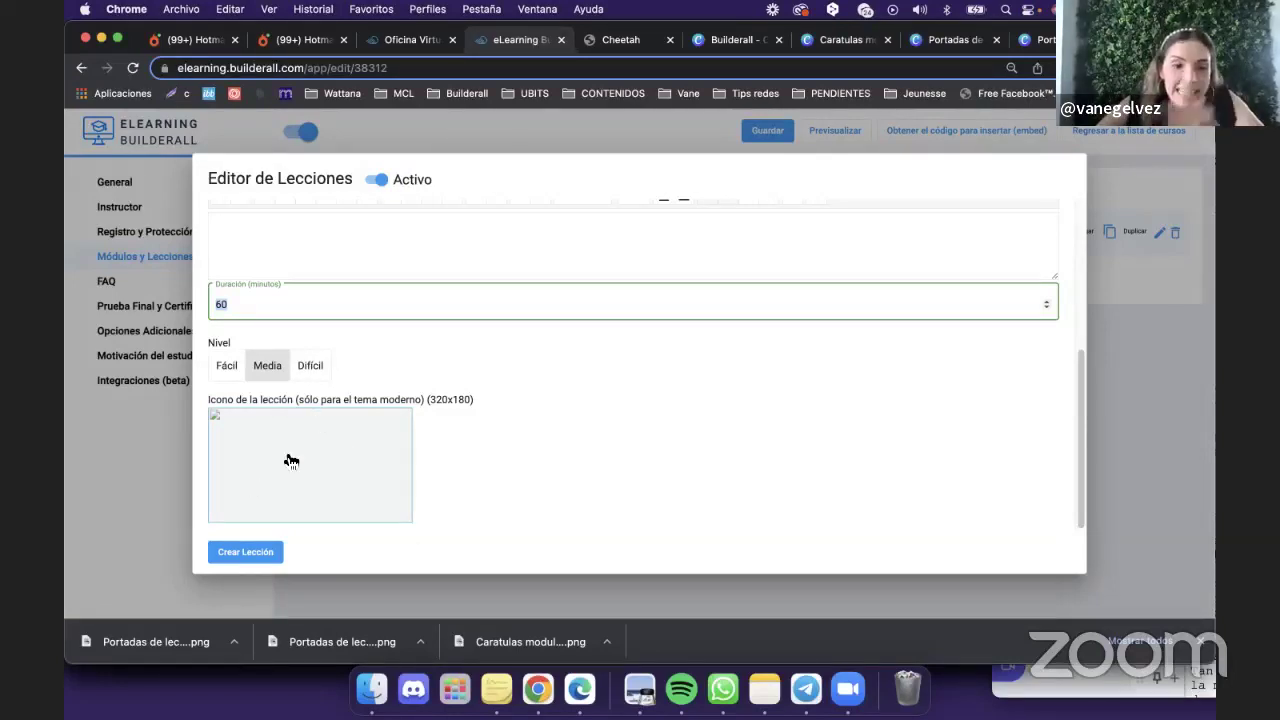
pyautogui.scroll(1, 305, 472)
pyautogui.scroll(-1, 306, 471)
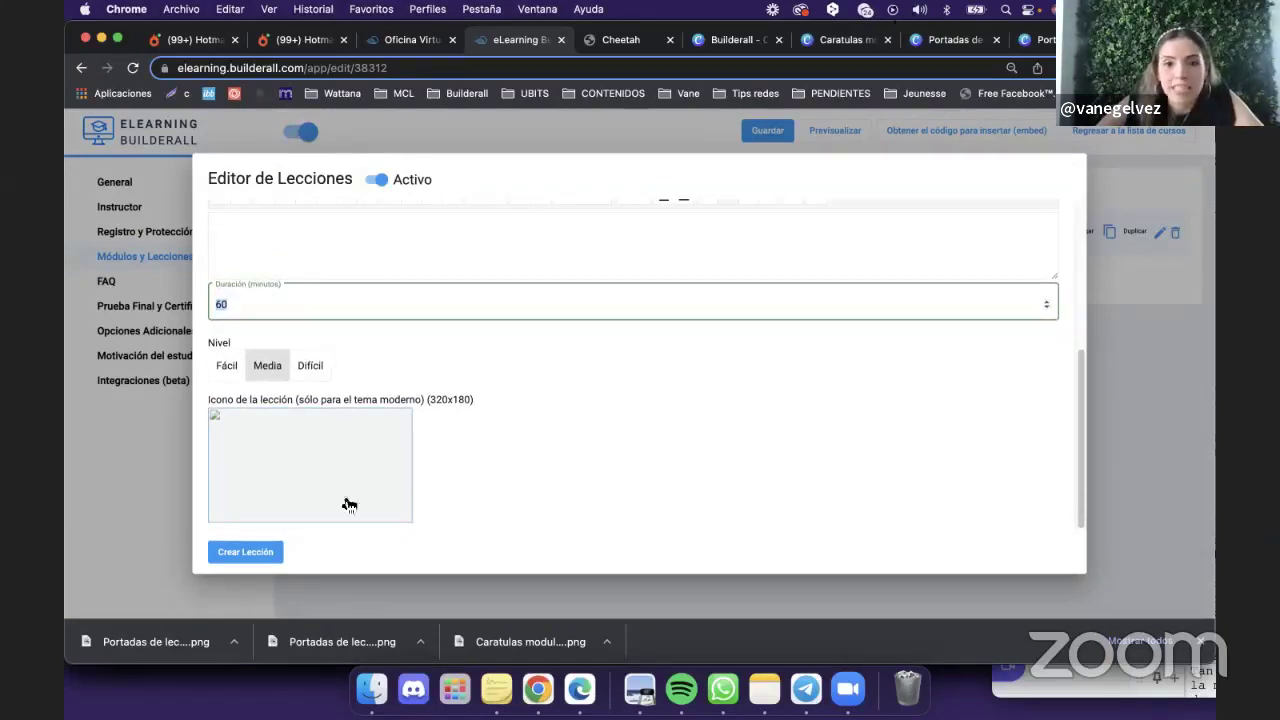
pyautogui.moveTo(430, 399); pyautogui.dragTo(464, 399)
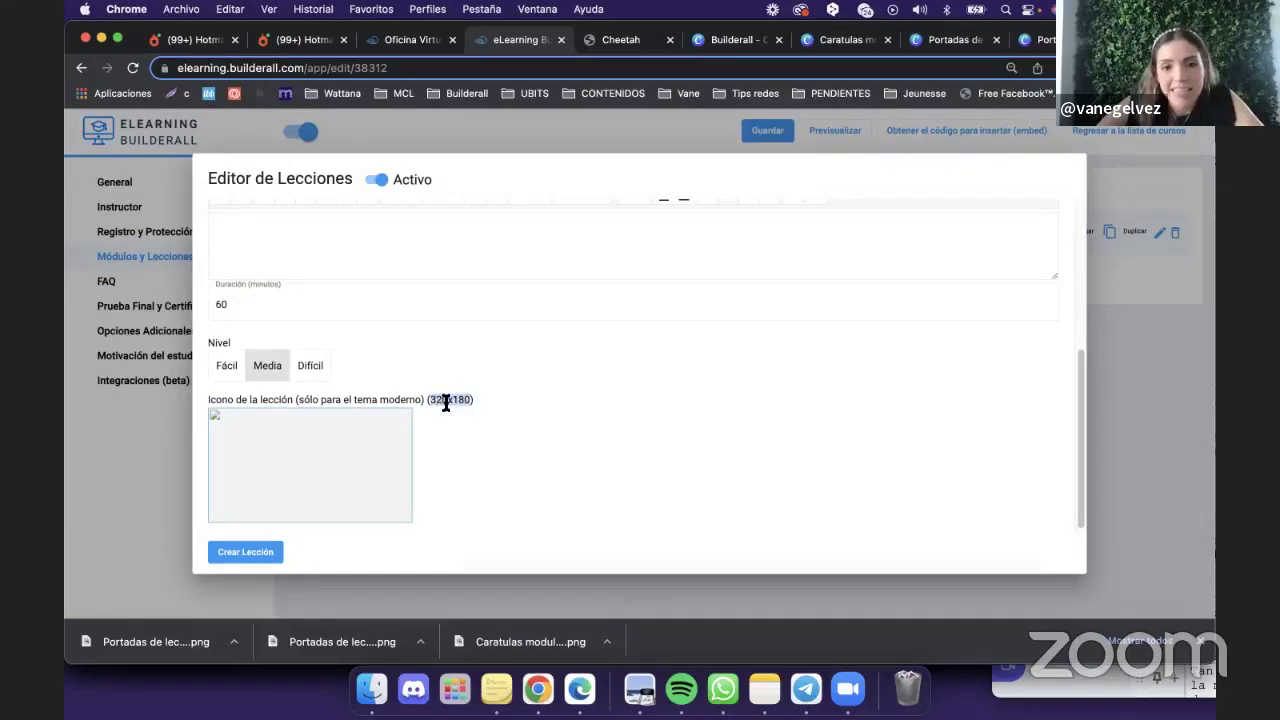
# Bring up the Canva lesson-covers design and scroll to Página 10
pyautogui.click(948, 45)
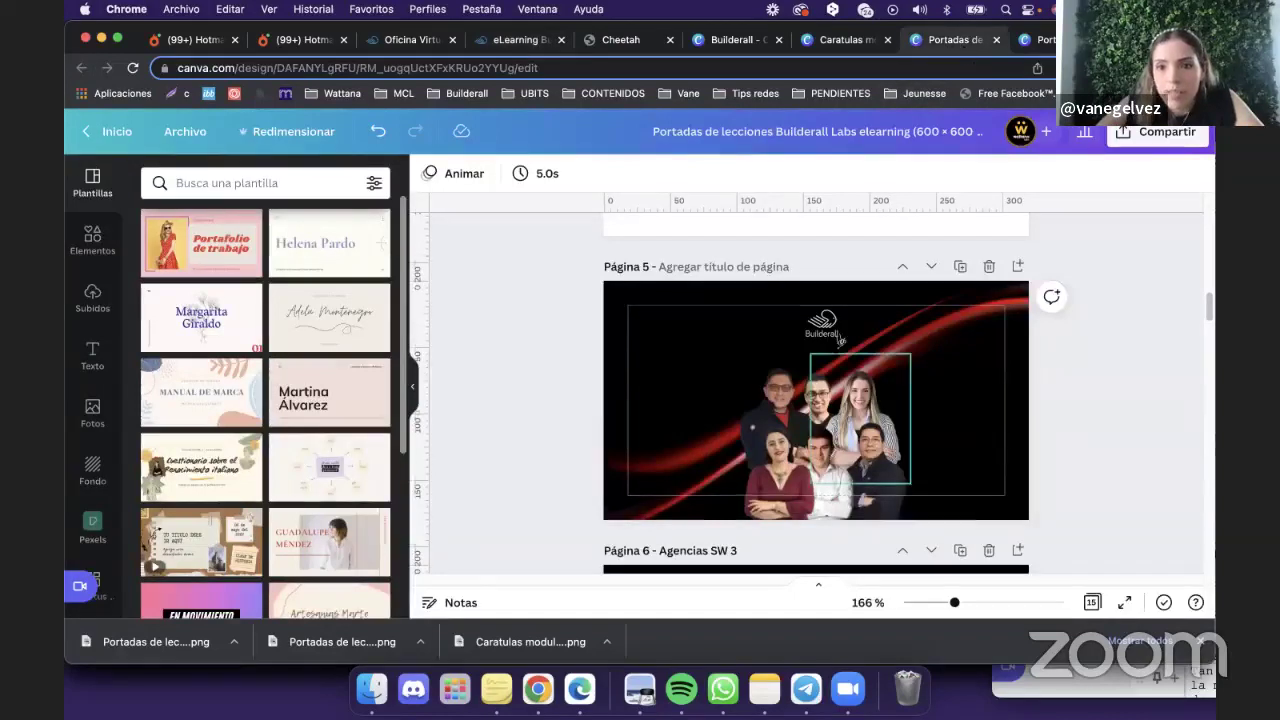
pyautogui.scroll(-3, 816, 400)
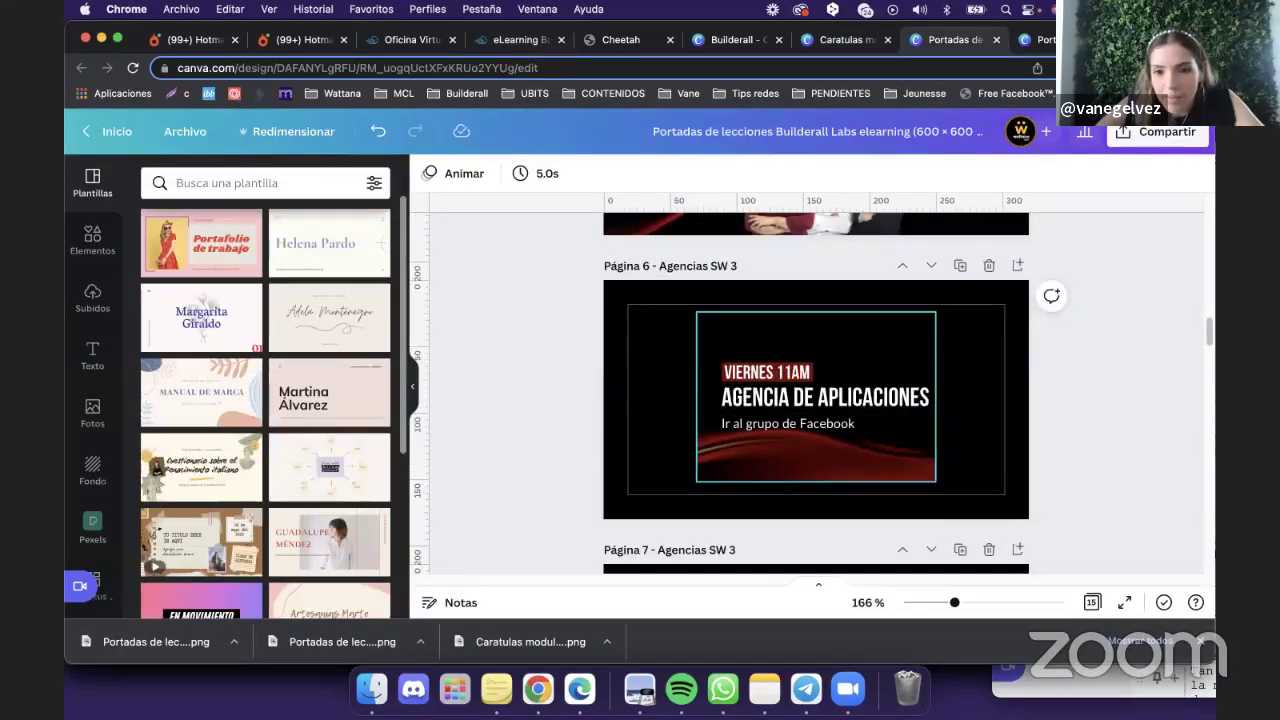
pyautogui.scroll(-15, 908, 428)
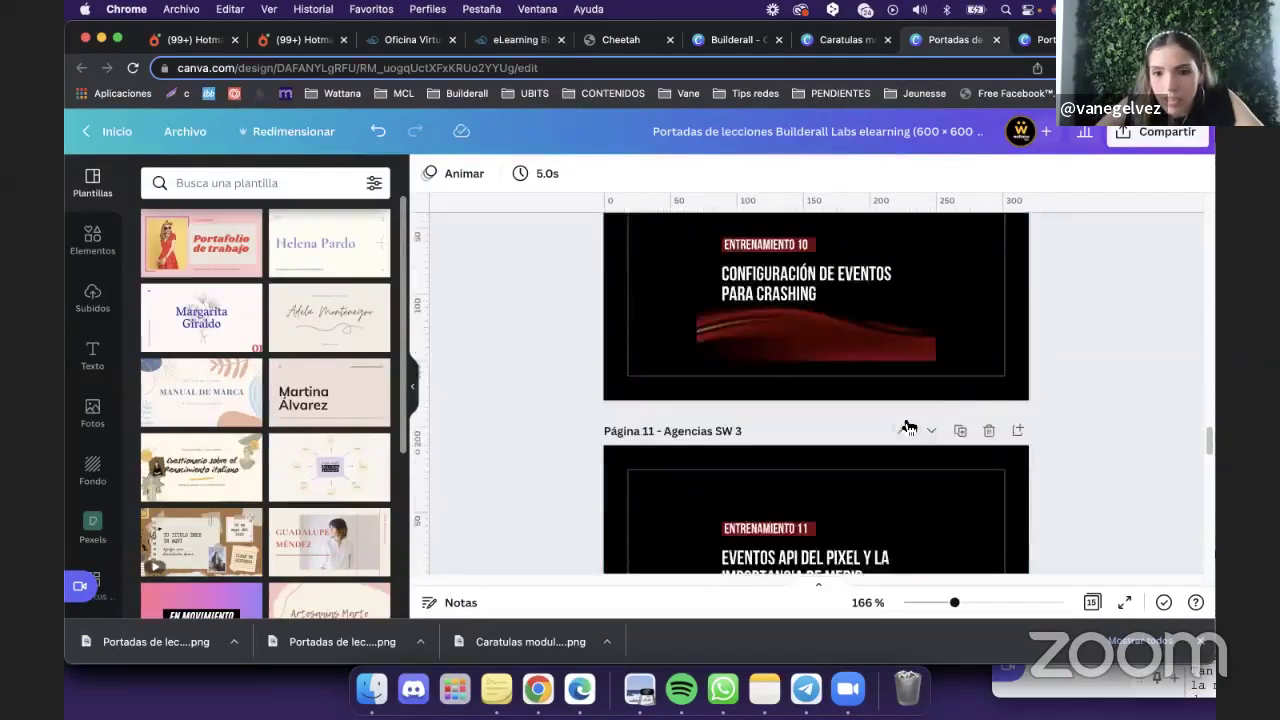
pyautogui.scroll(-4, 908, 428)
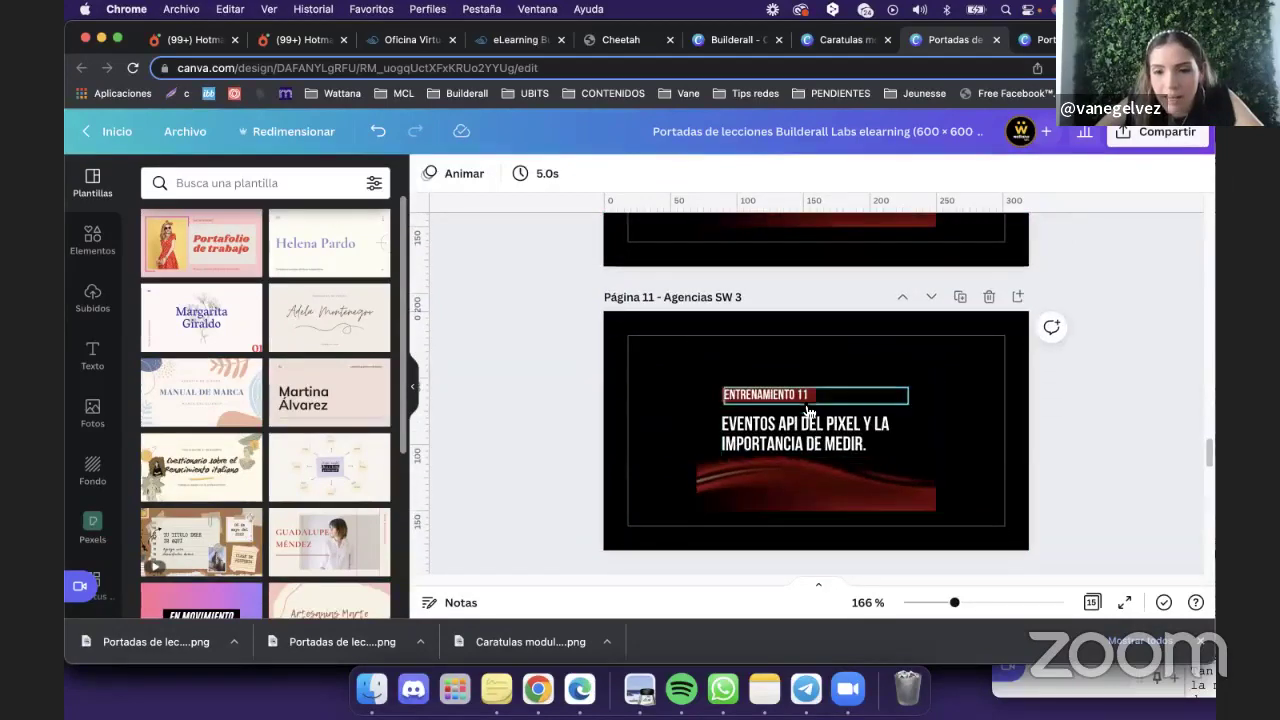
pyautogui.scroll(3, 808, 412)
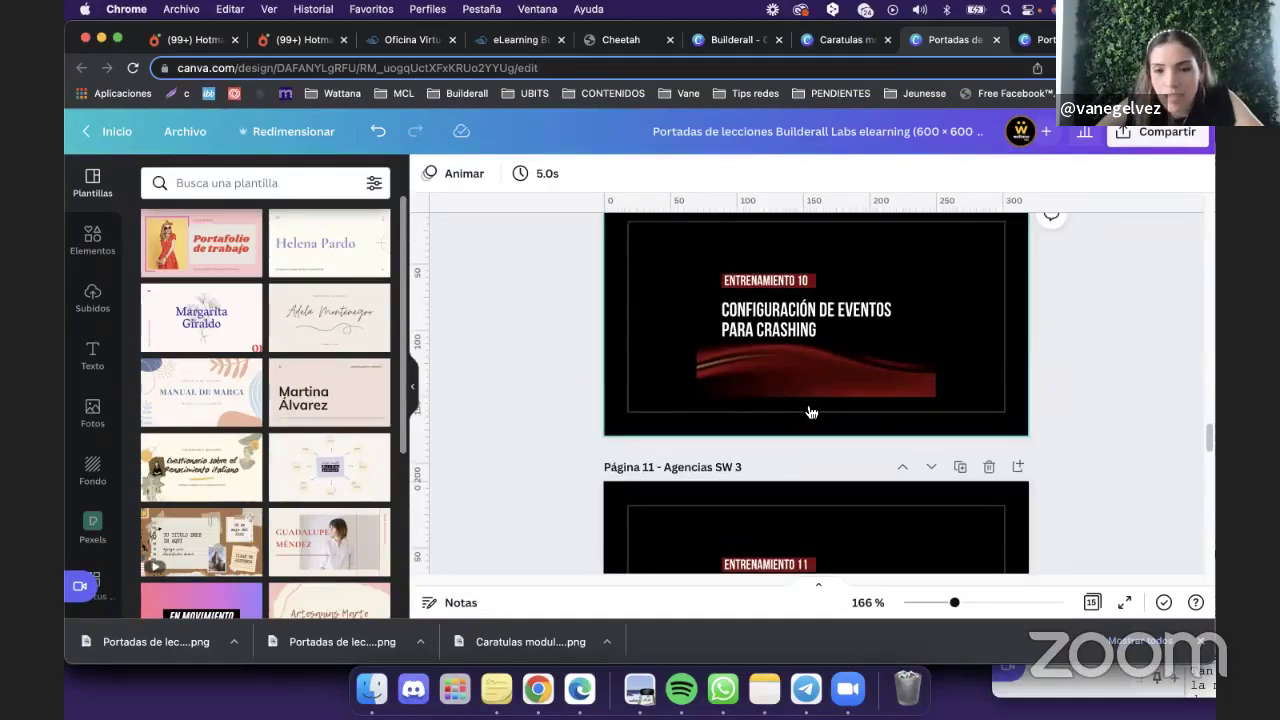
pyautogui.scroll(1, 810, 410)
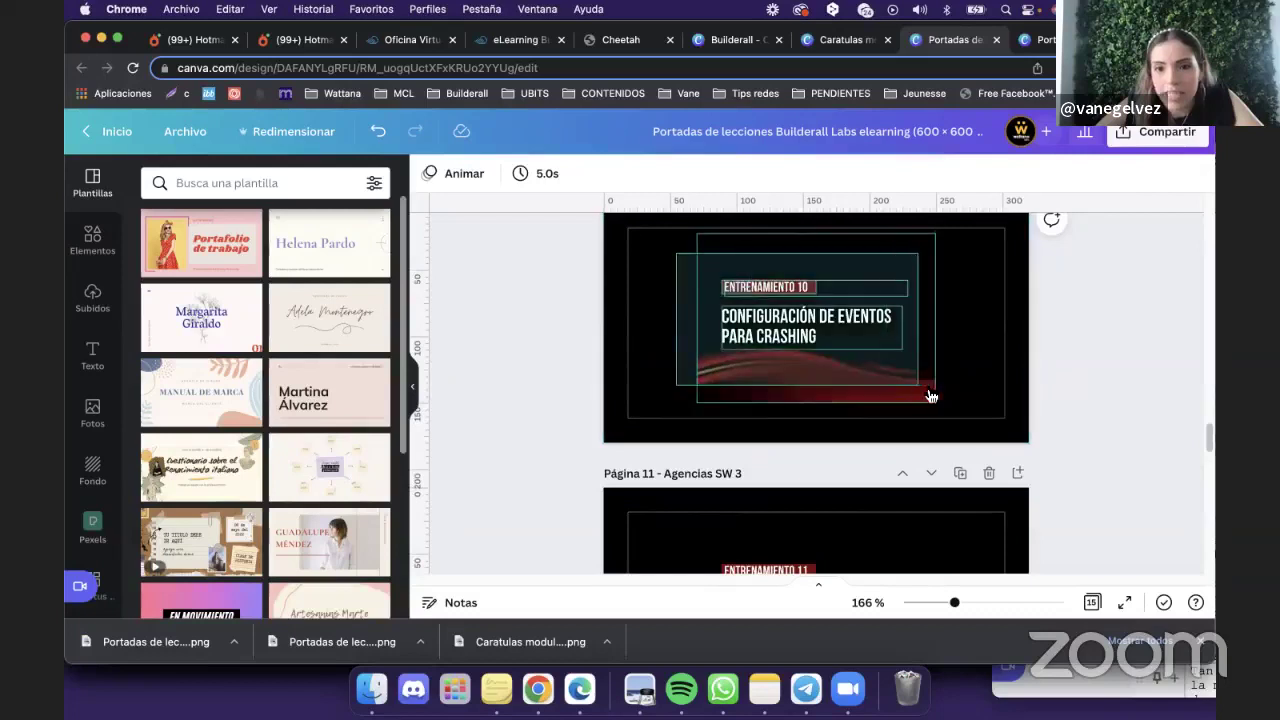
# Enlarge the Página 10 text group and select the ENTRENAMIENTO 10 title text
pyautogui.click(930, 396)
pyautogui.scroll(1, 886, 374)
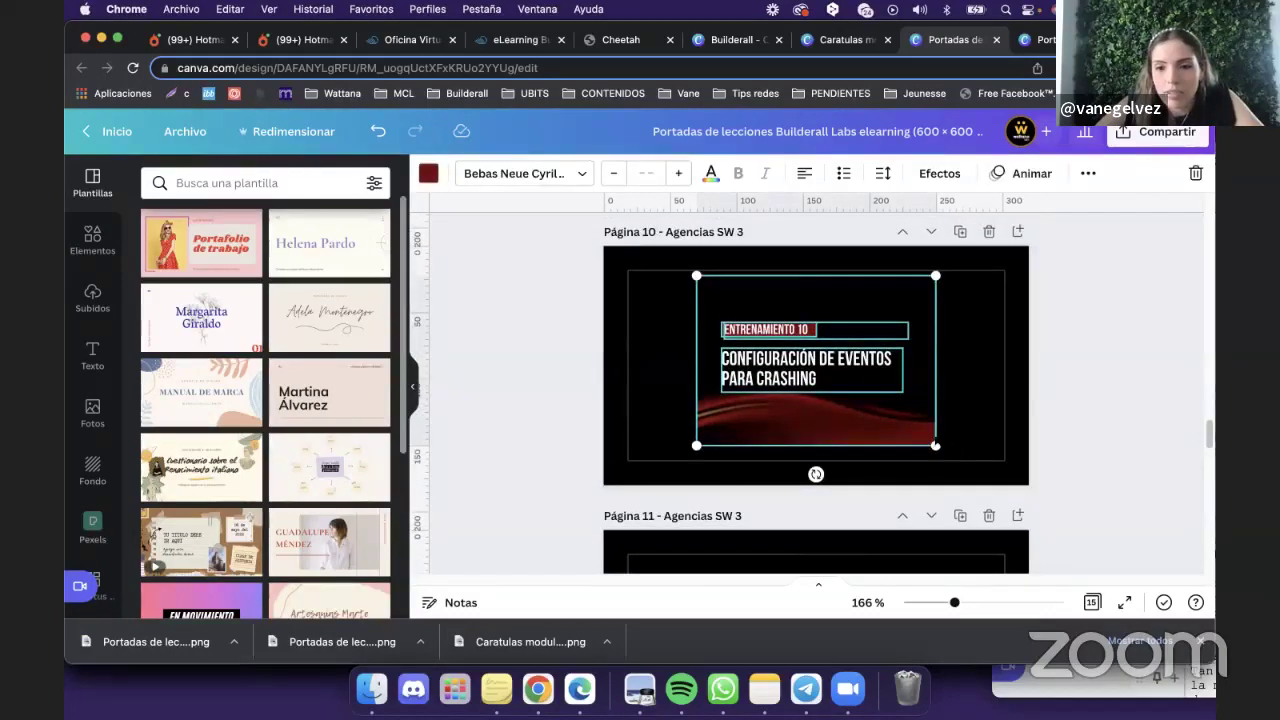
pyautogui.moveTo(936, 447); pyautogui.dragTo(1029, 512)
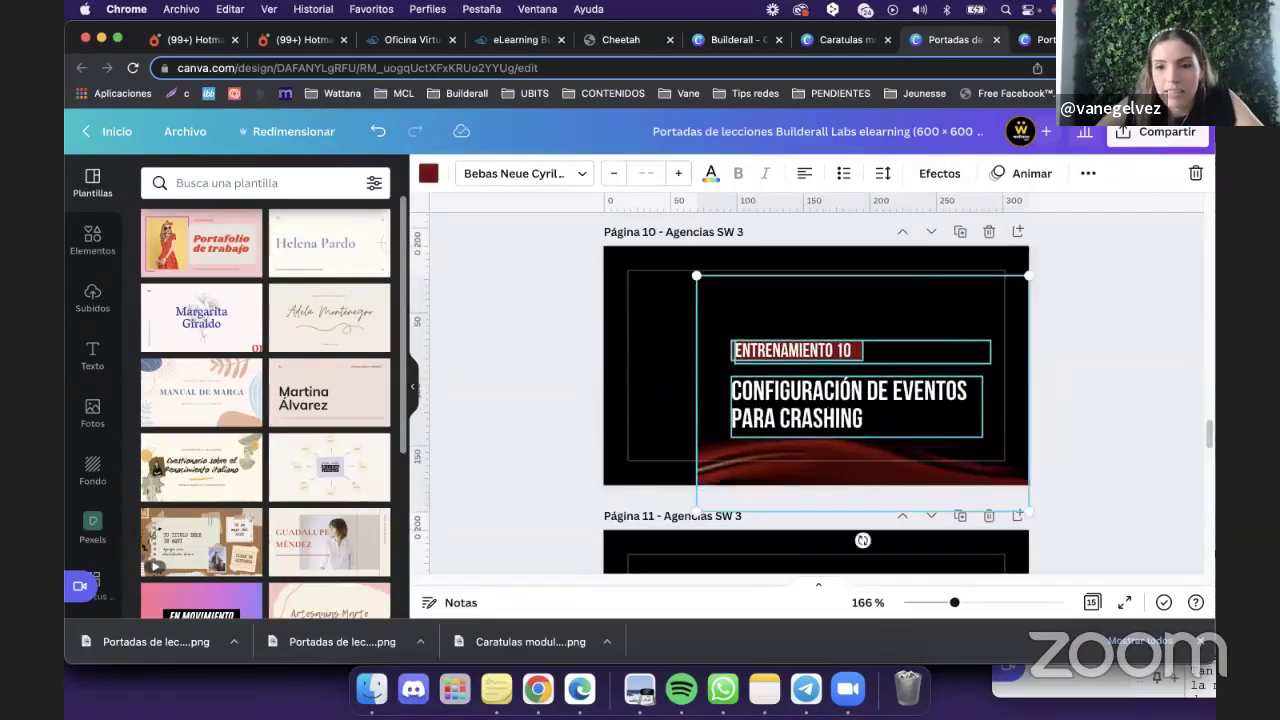
pyautogui.moveTo(696, 275); pyautogui.dragTo(563, 252)
pyautogui.click(1067, 282)
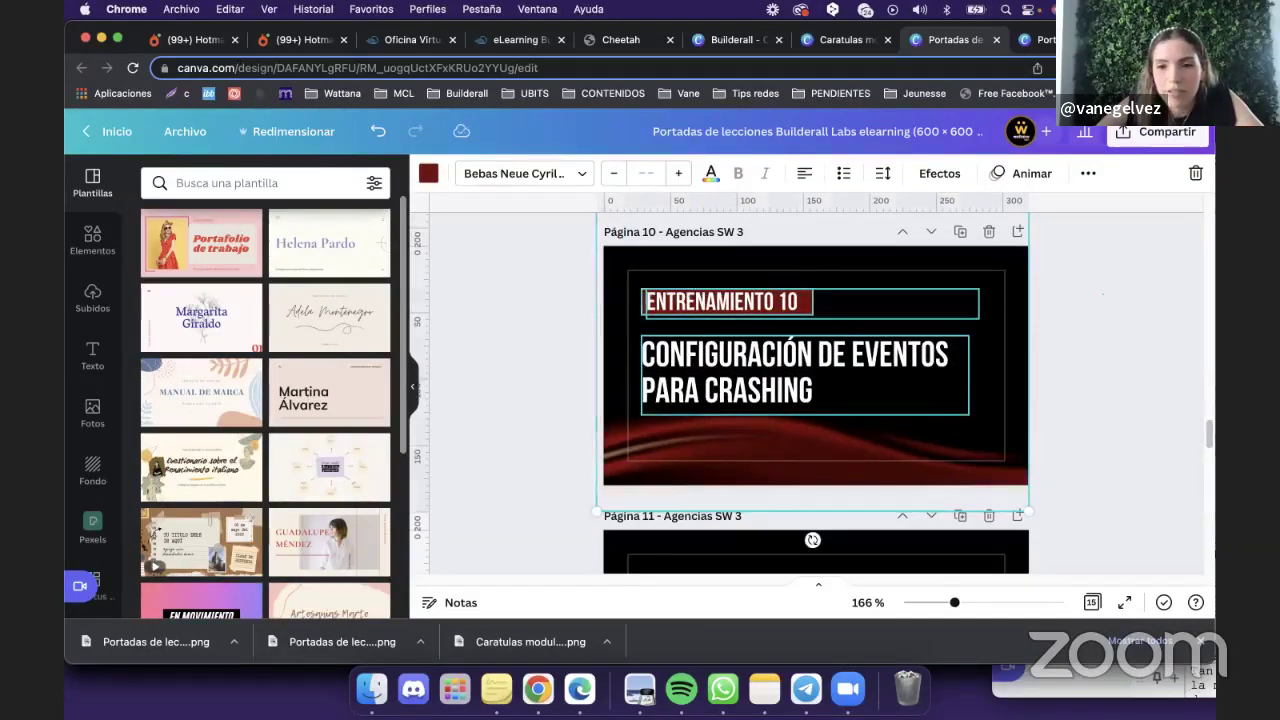
pyautogui.click(797, 302)
pyautogui.click(797, 302)
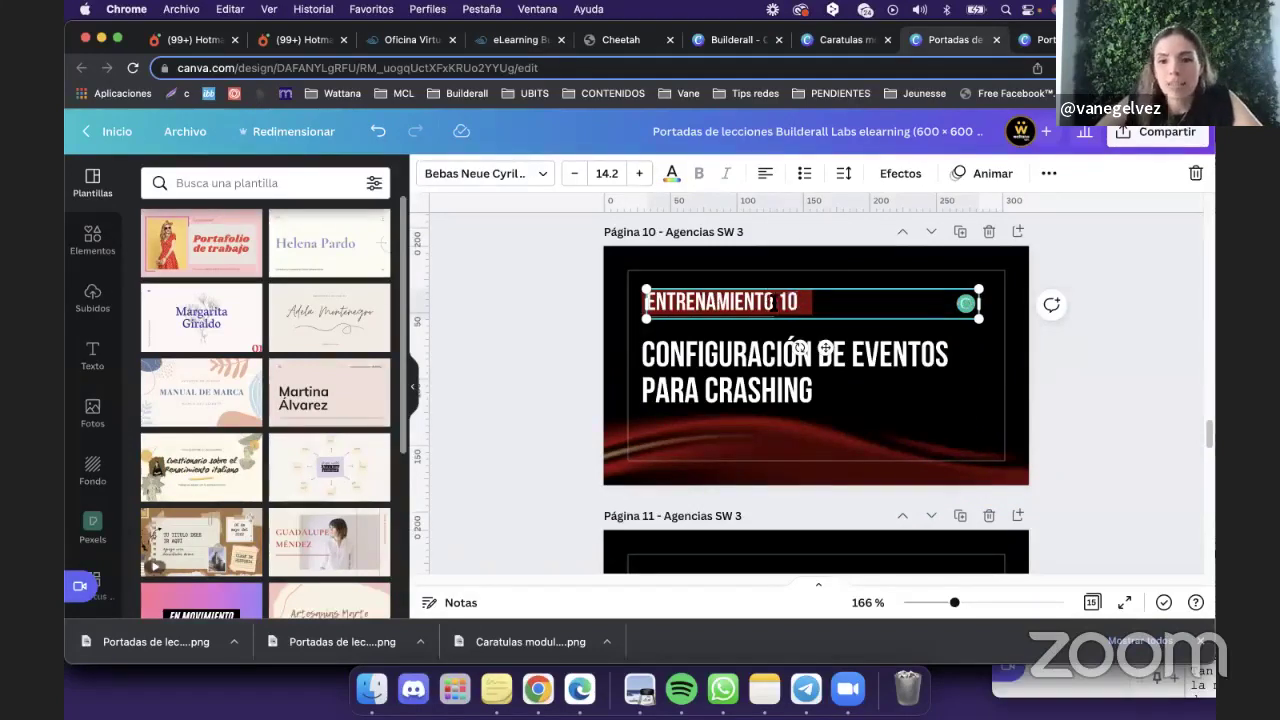
# Change the cover title from ENTRENAMIENTO 10 to ENTRENAMIENTO 1
pyautogui.moveTo(730, 303); pyautogui.dragTo(773, 303)
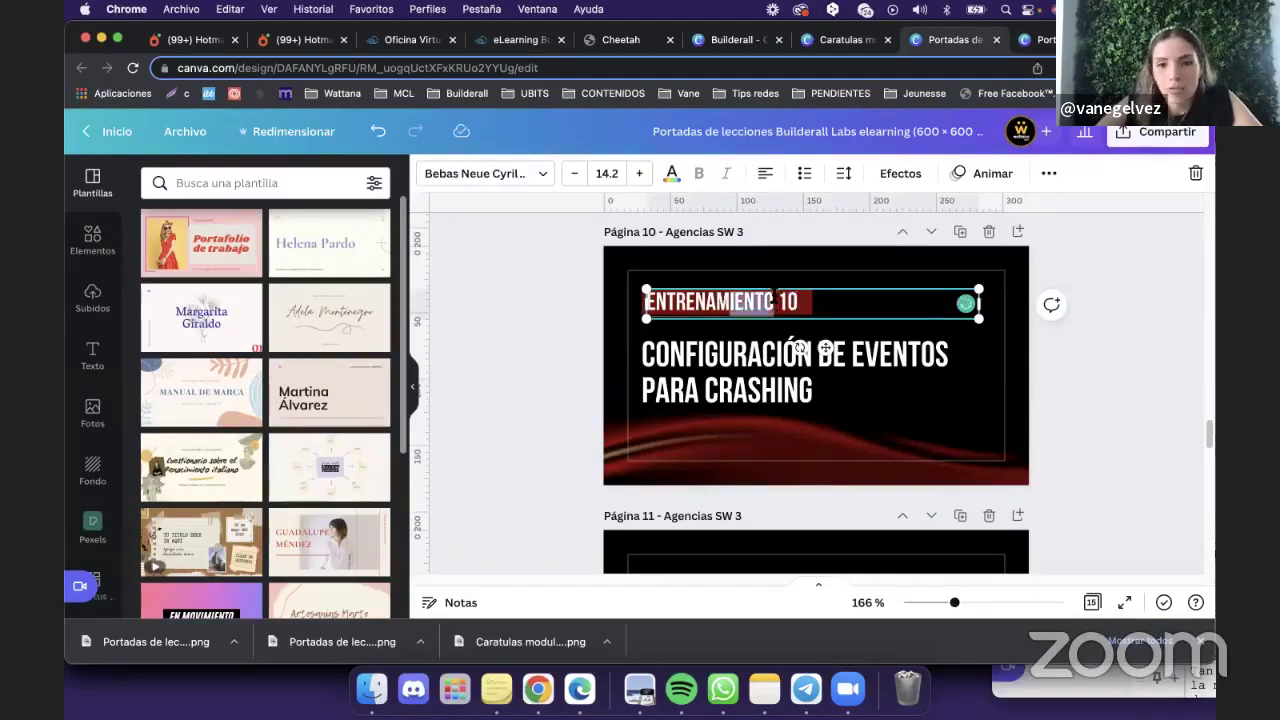
pyautogui.click(745, 394)
pyautogui.click(790, 304)
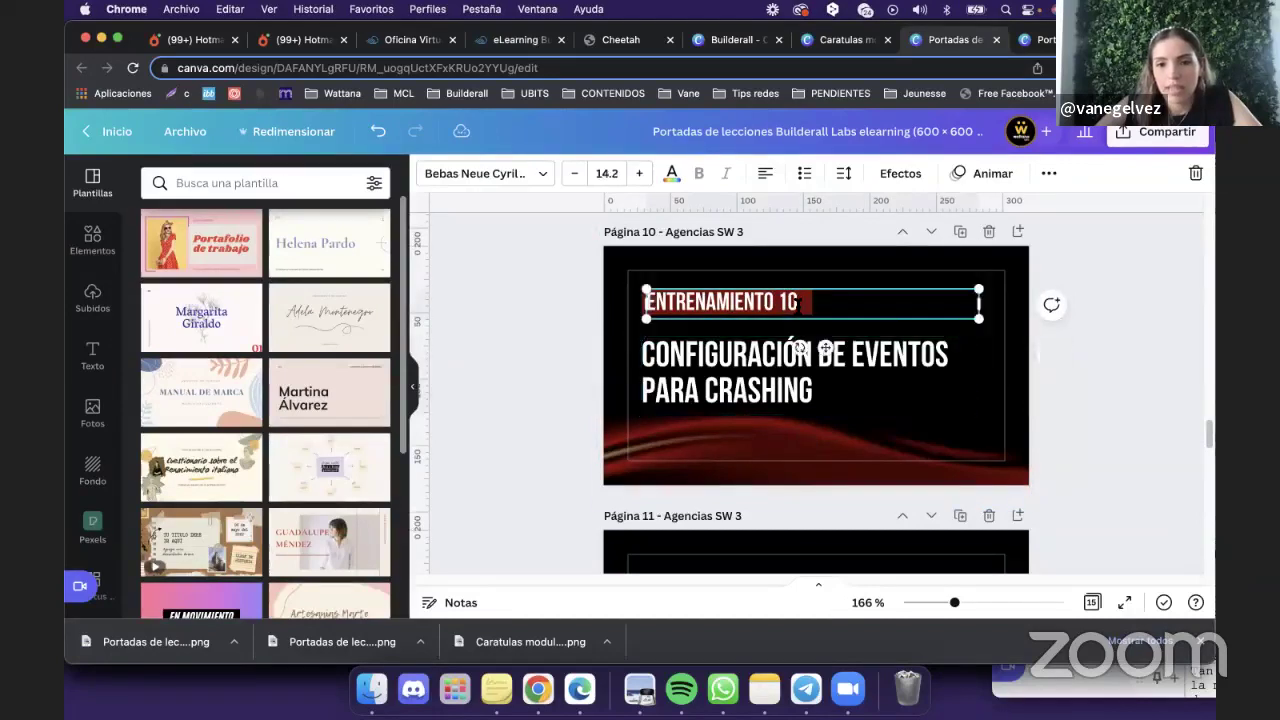
pyautogui.press('BackSpace')
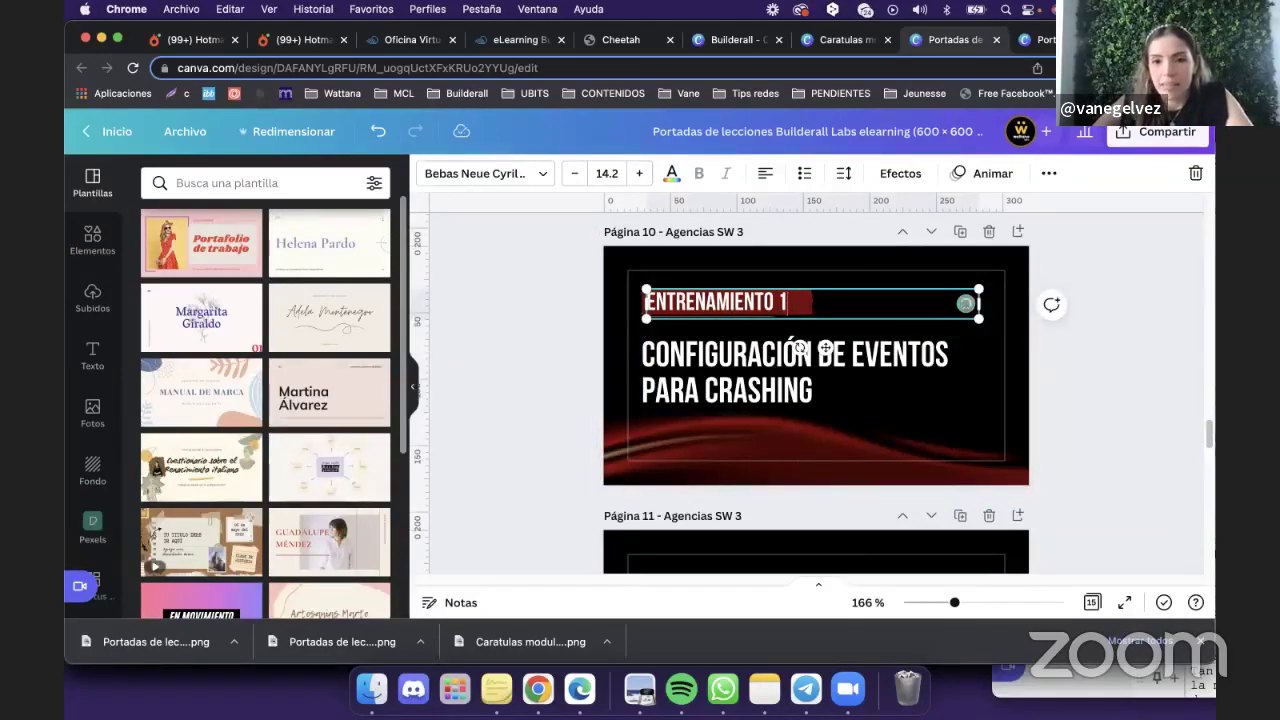
pyautogui.click(1015, 380)
# Replace the subtitle with 'CREACIÓN DE SITIO WEB EN CHEETAH'
pyautogui.click(758, 392)
pyautogui.doubleClick(758, 392)
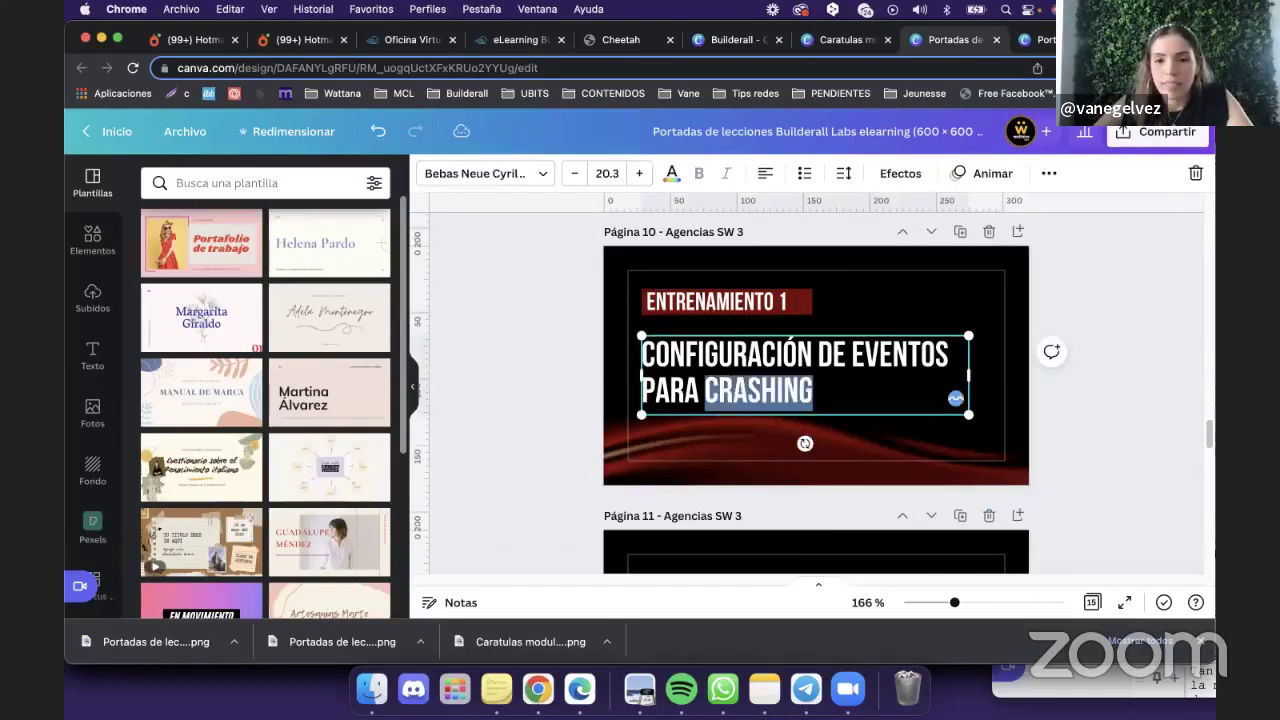
pyautogui.tripleClick(746, 394)
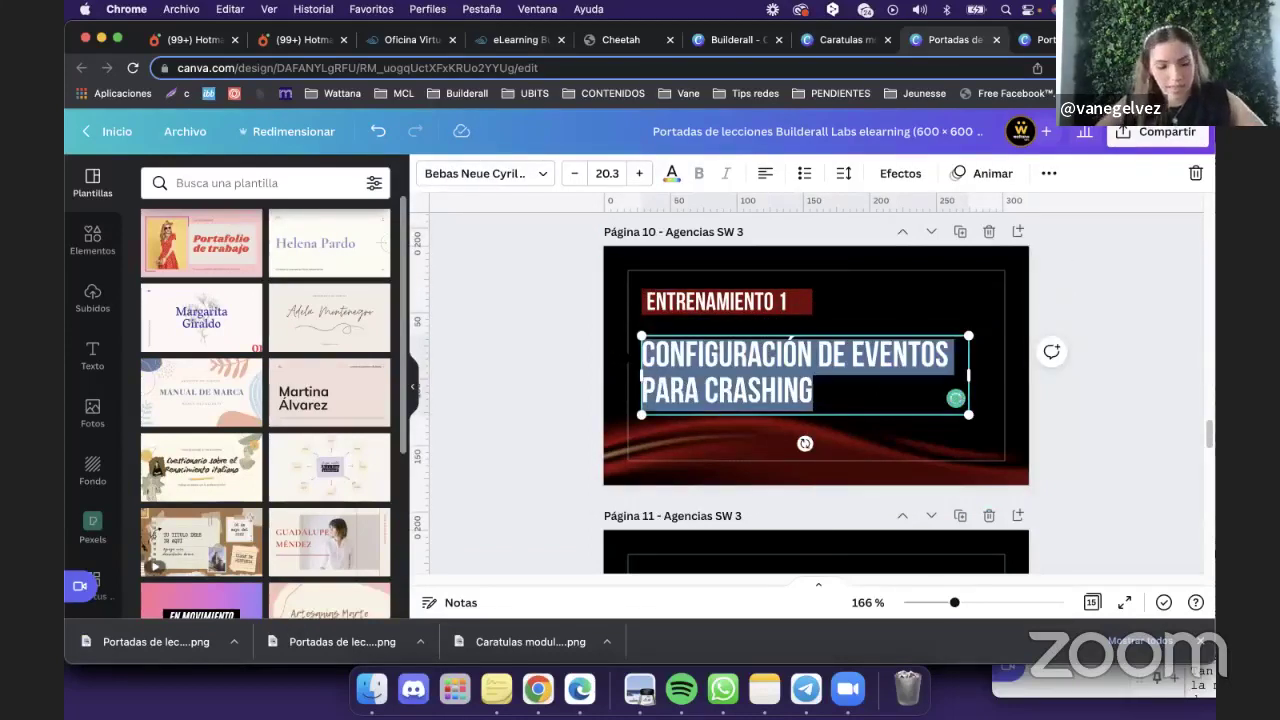
pyautogui.write('CREACI')
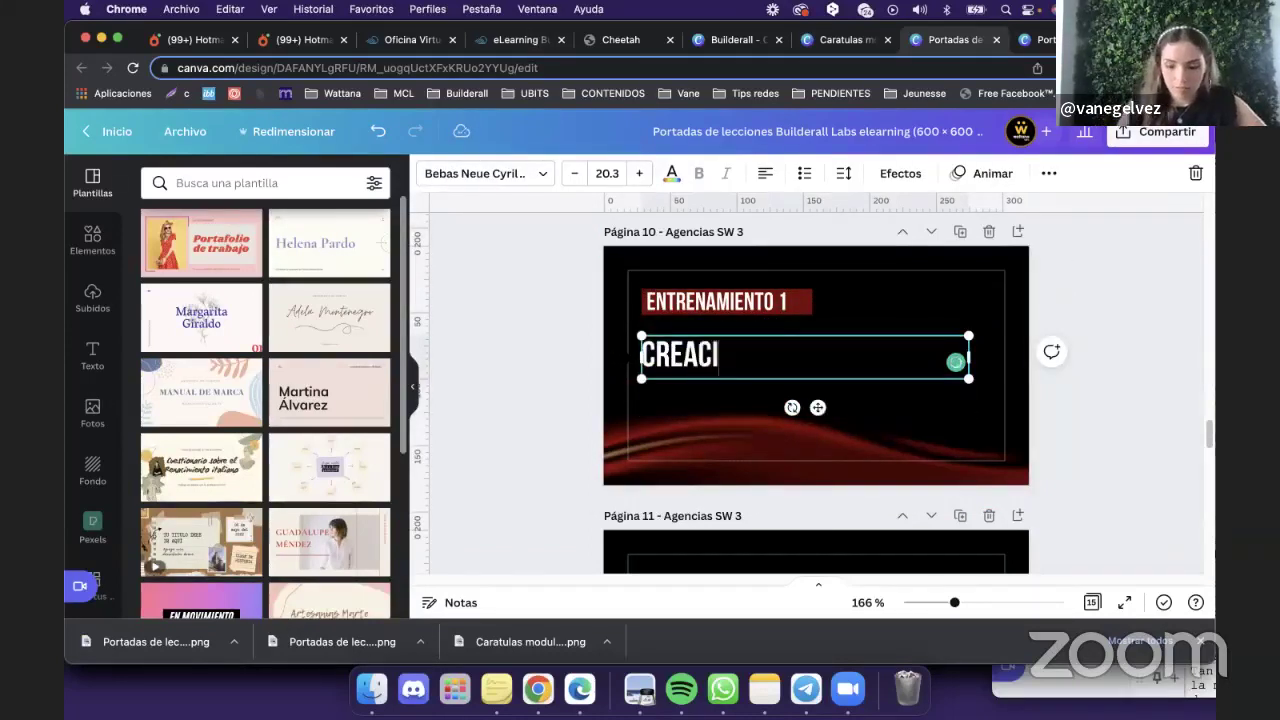
pyautogui.write('ÓN DE ')
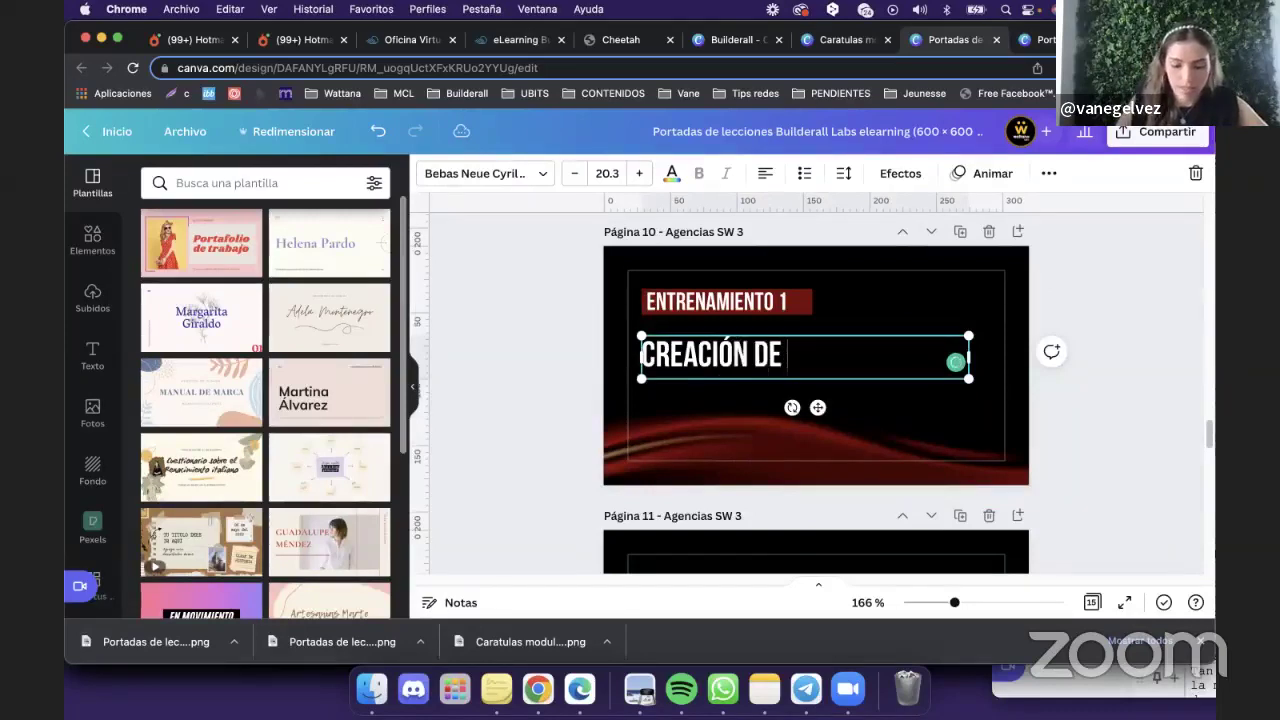
pyautogui.write('SITIO ')
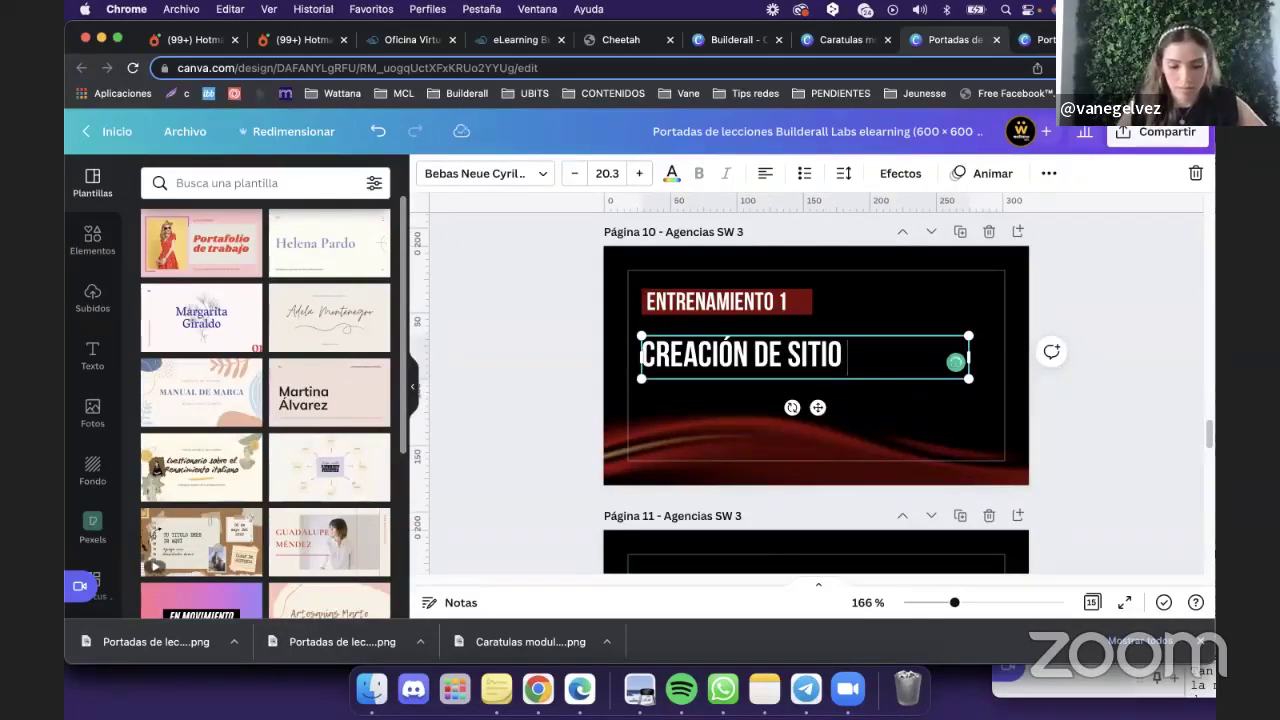
pyautogui.write('WEB EN CHH')
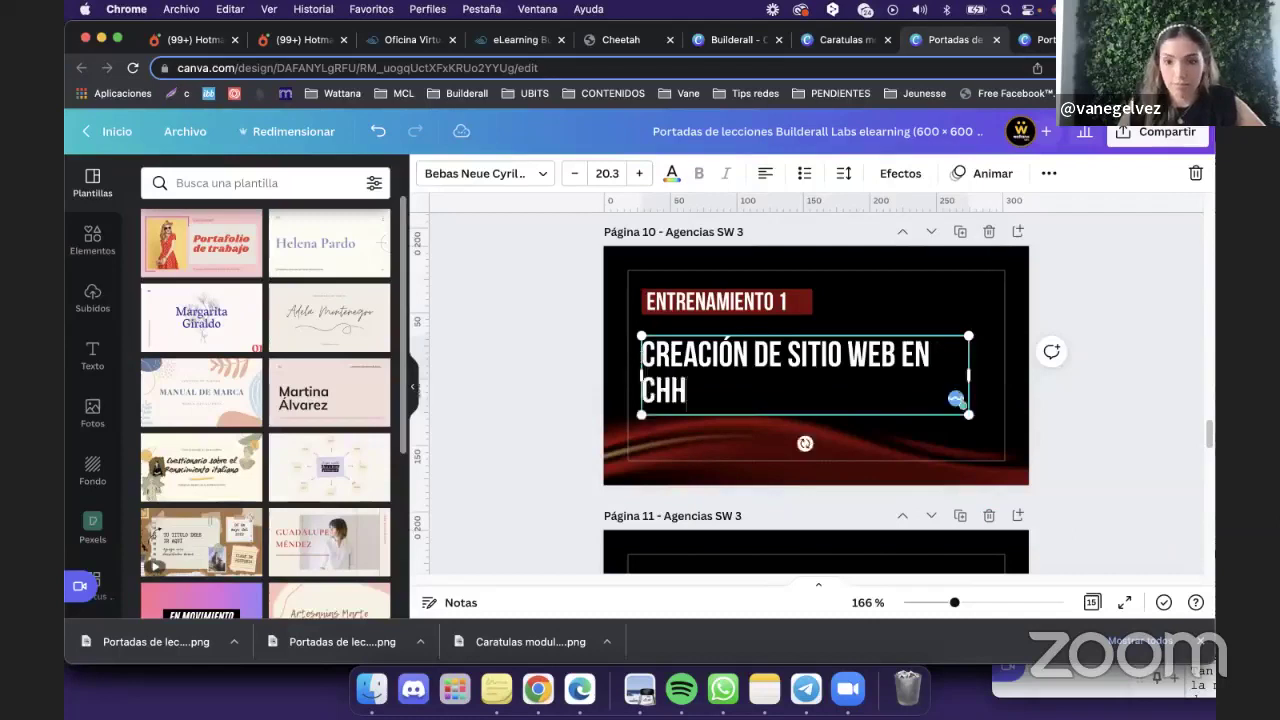
pyautogui.press('BackSpace')
pyautogui.write('EETAH')
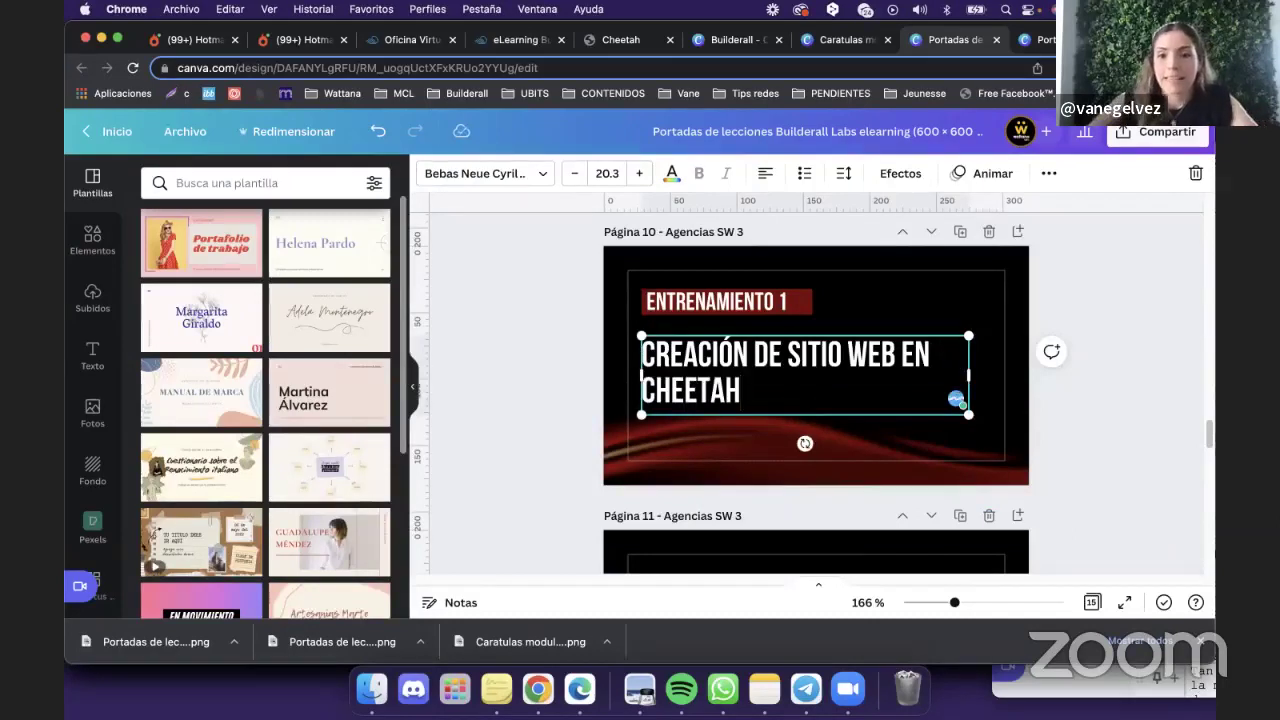
pyautogui.press('Escape')
pyautogui.press('Escape')
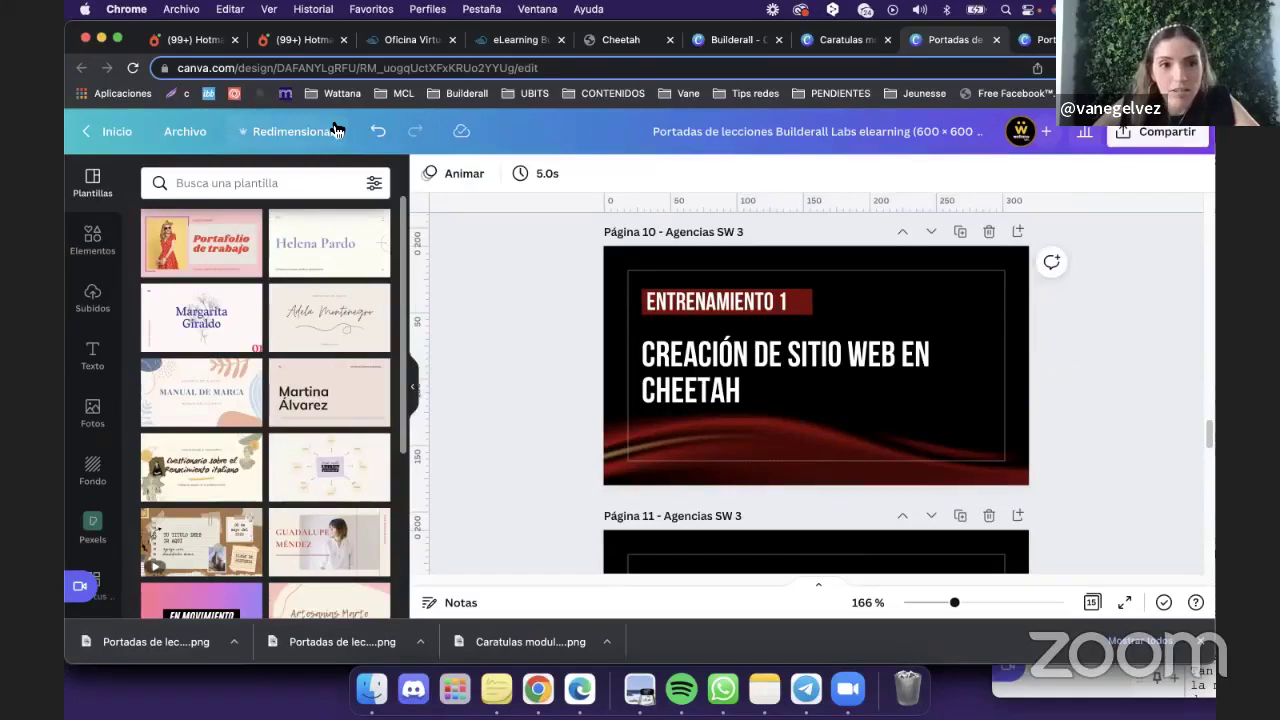
# Resize the Canva design to 320 × 180 px
pyautogui.click(336, 130)
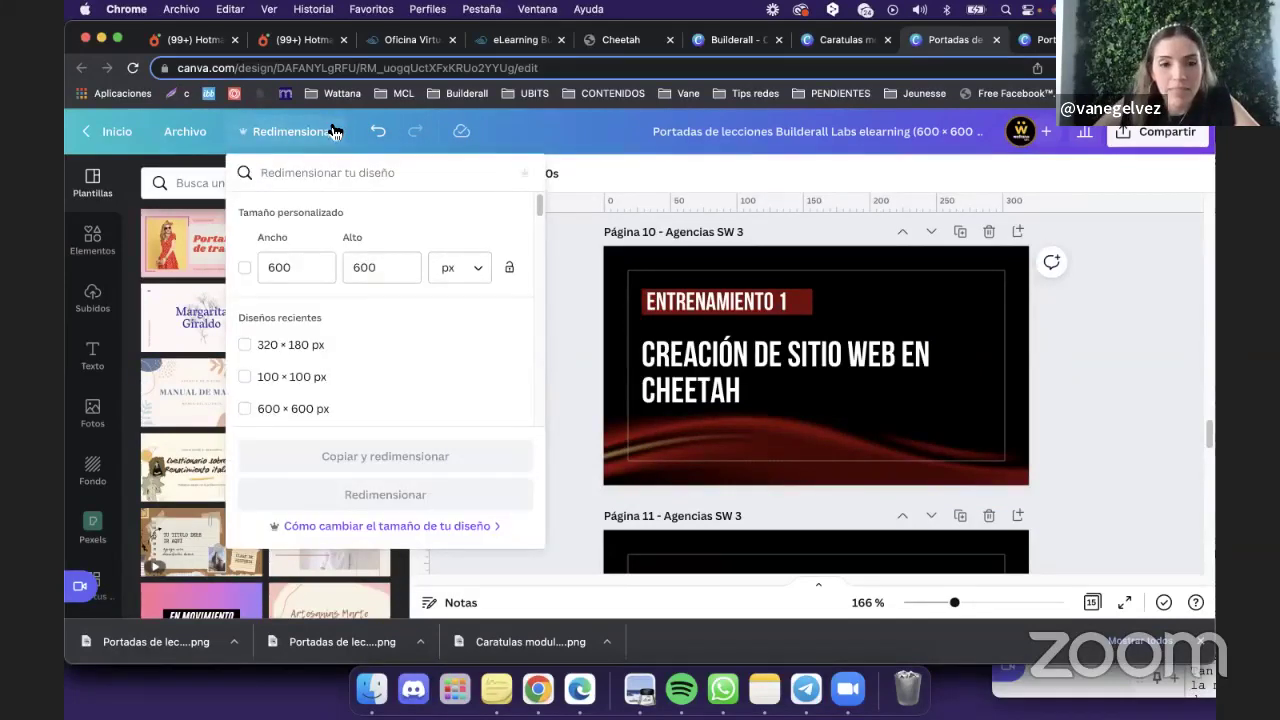
pyautogui.click(243, 347)
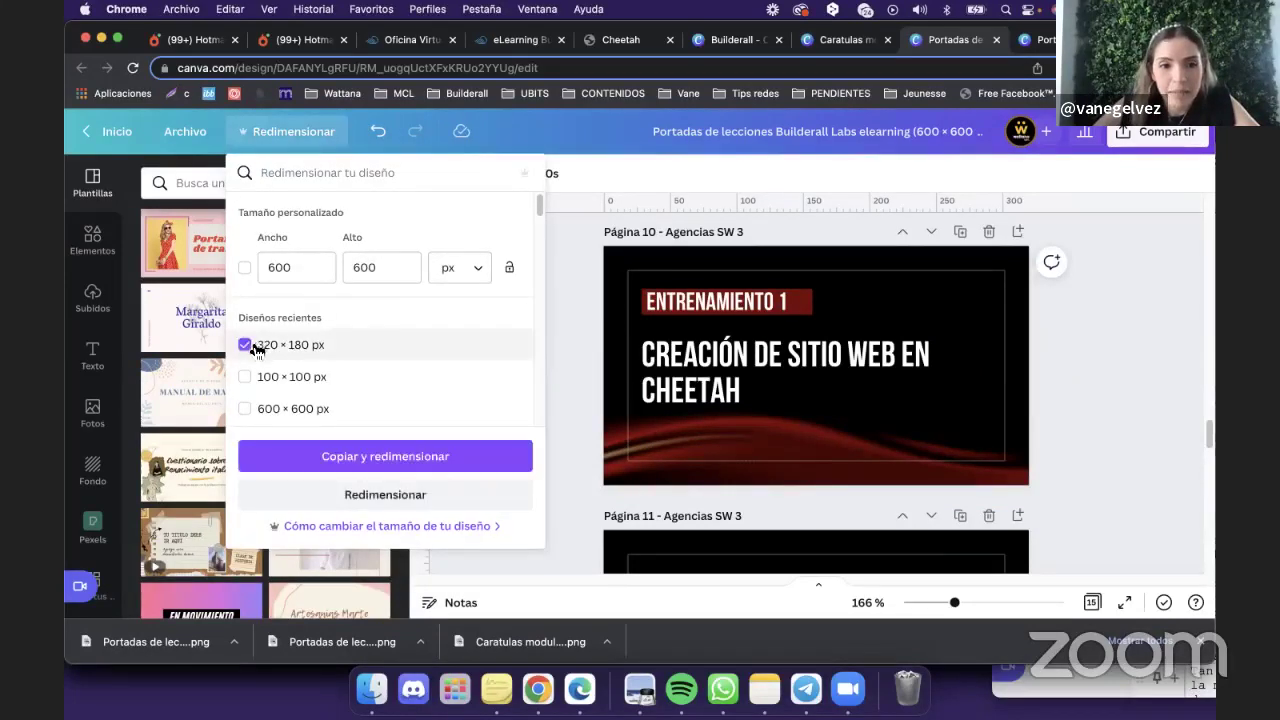
pyautogui.click(392, 497)
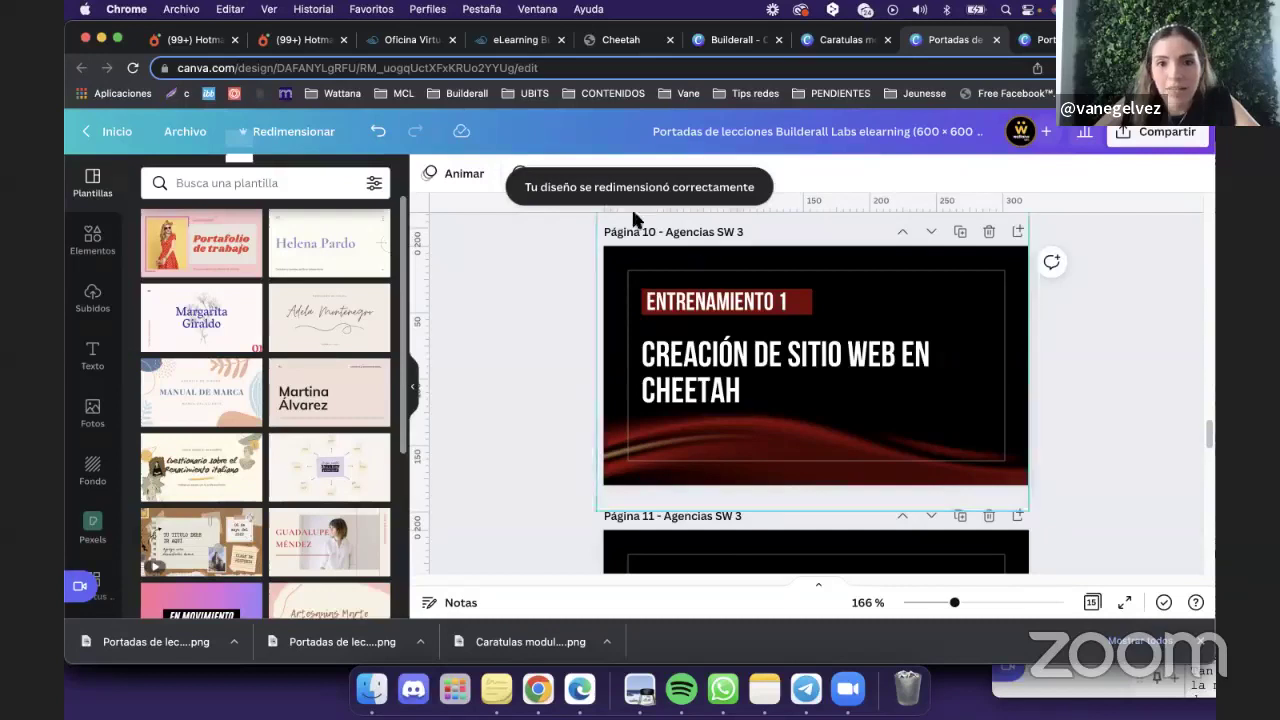
# Download only Página 10 as a PNG image
pyautogui.click(1165, 139)
pyautogui.click(950, 516)
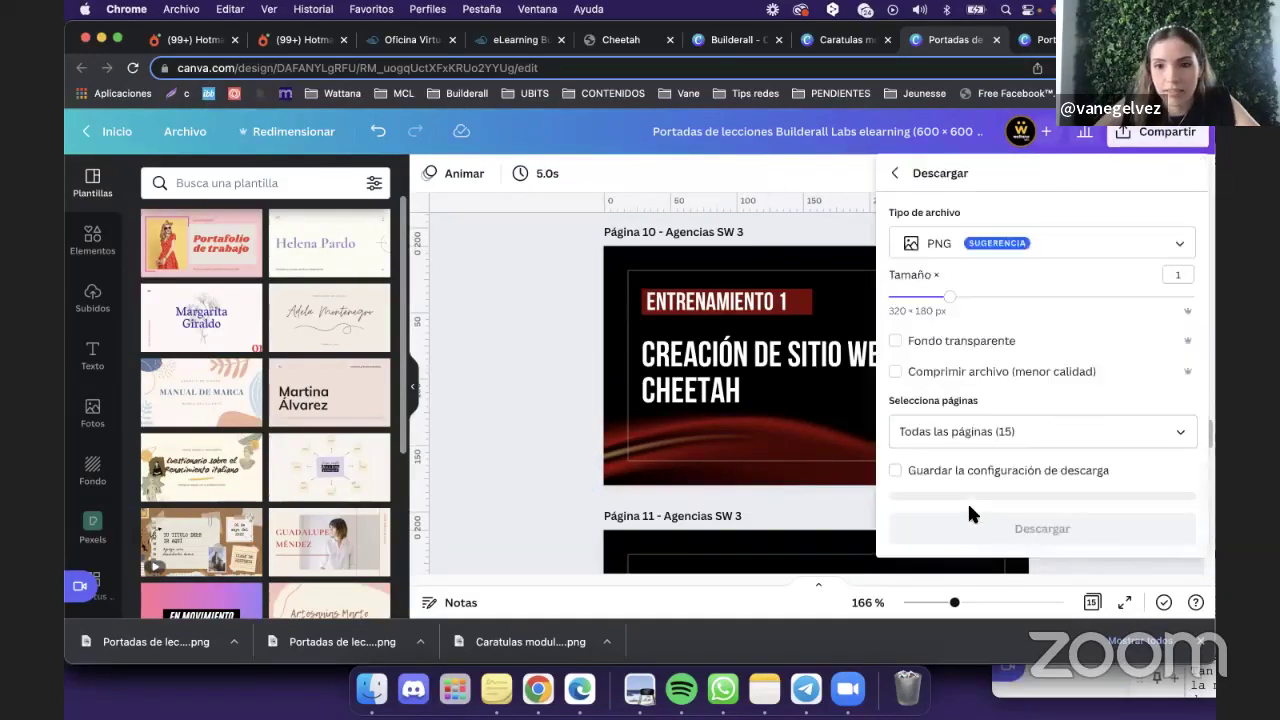
pyautogui.click(1056, 431)
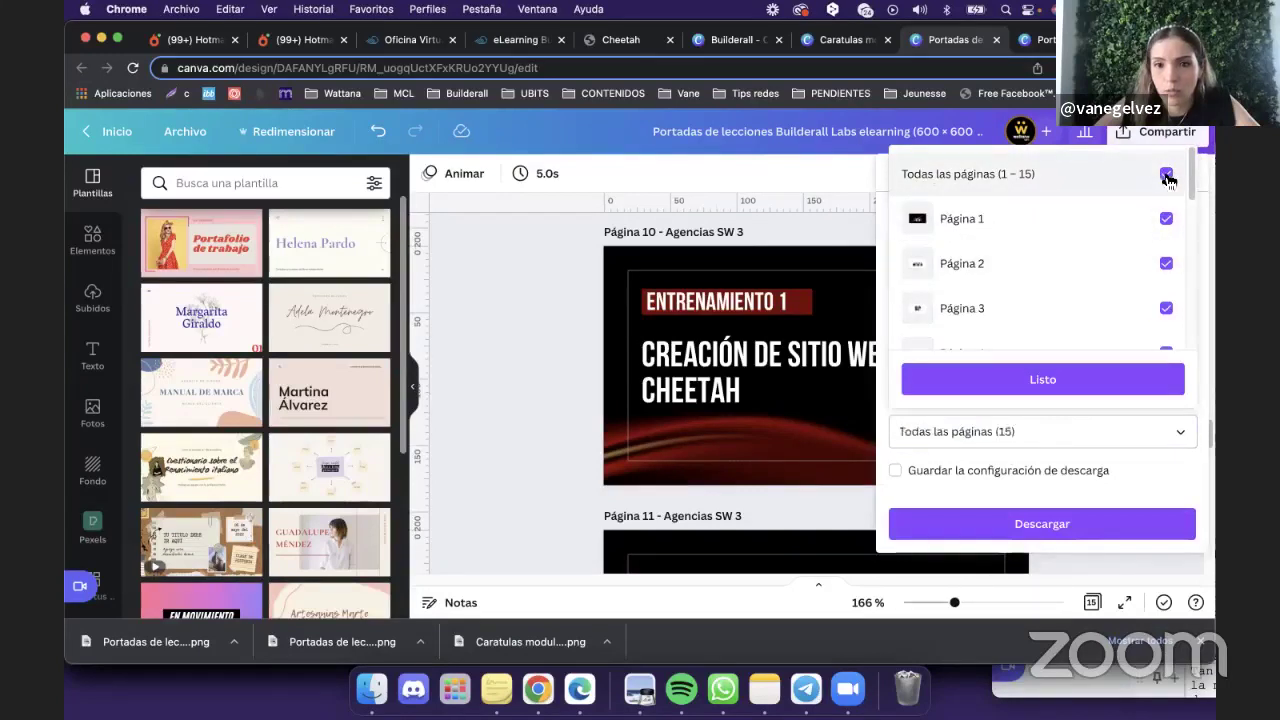
pyautogui.click(1155, 174)
pyautogui.scroll(-3, 1093, 320)
pyautogui.click(1094, 317)
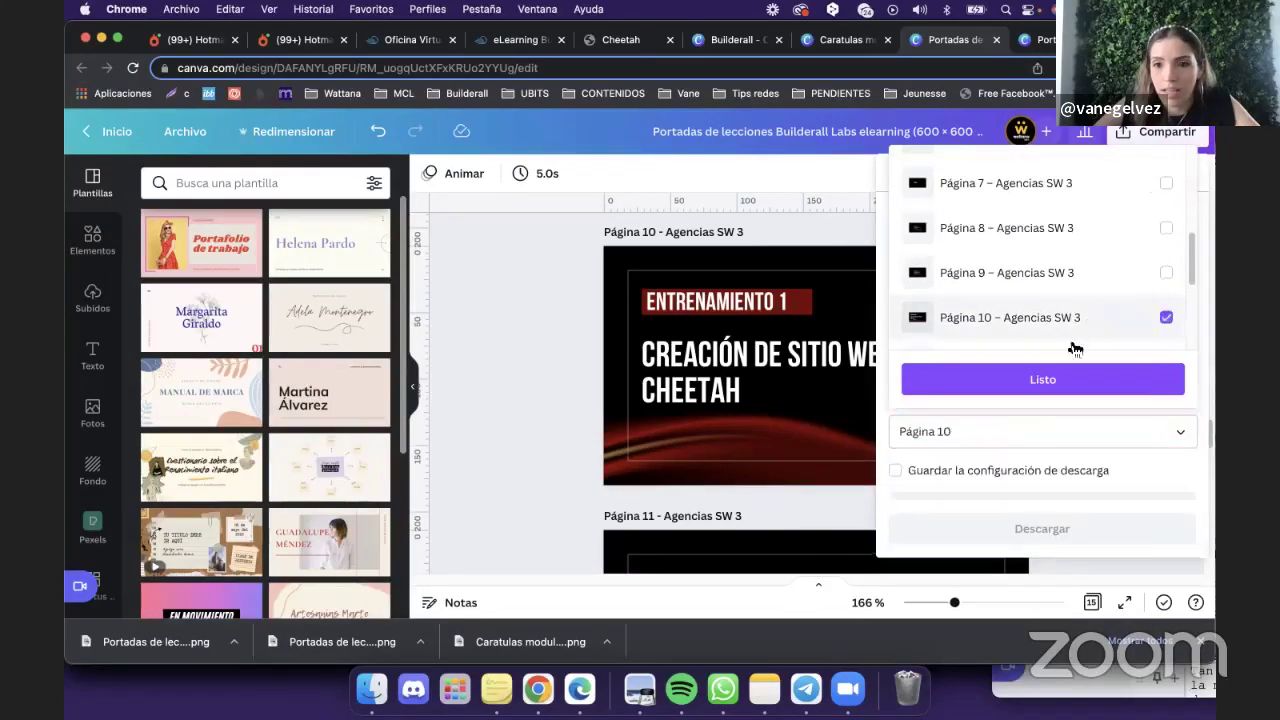
pyautogui.click(1050, 382)
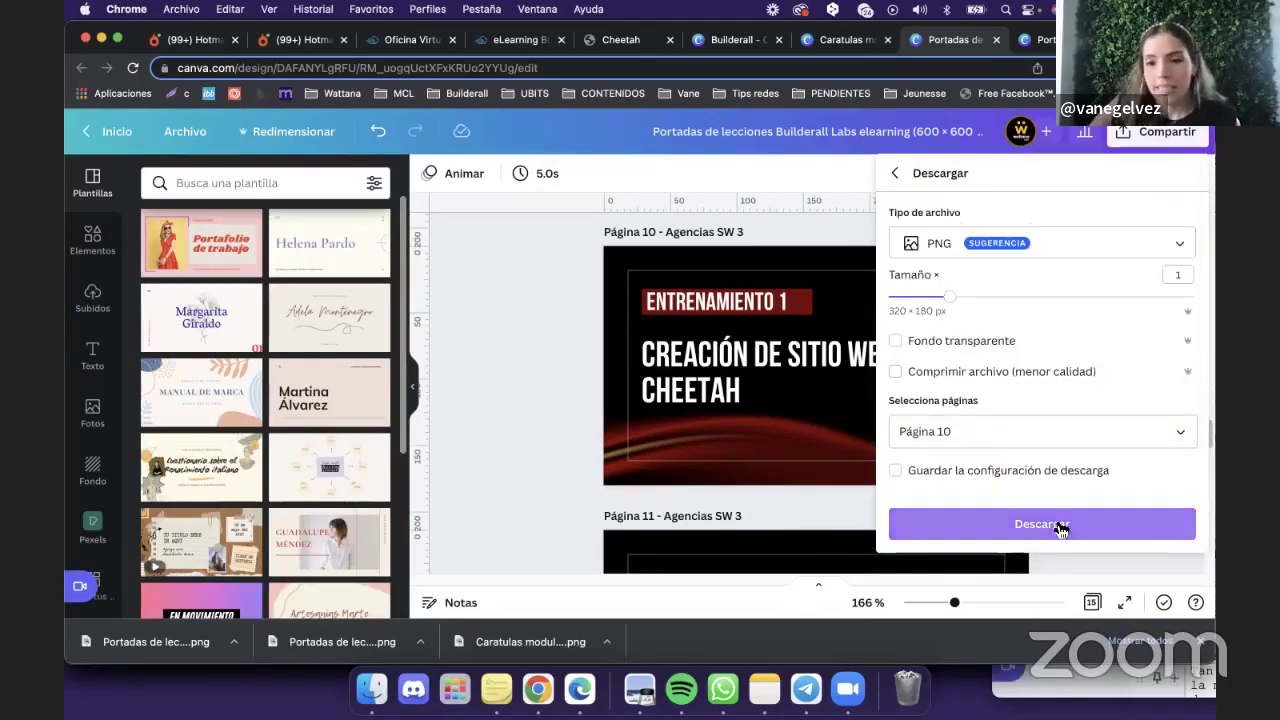
pyautogui.click(1042, 524)
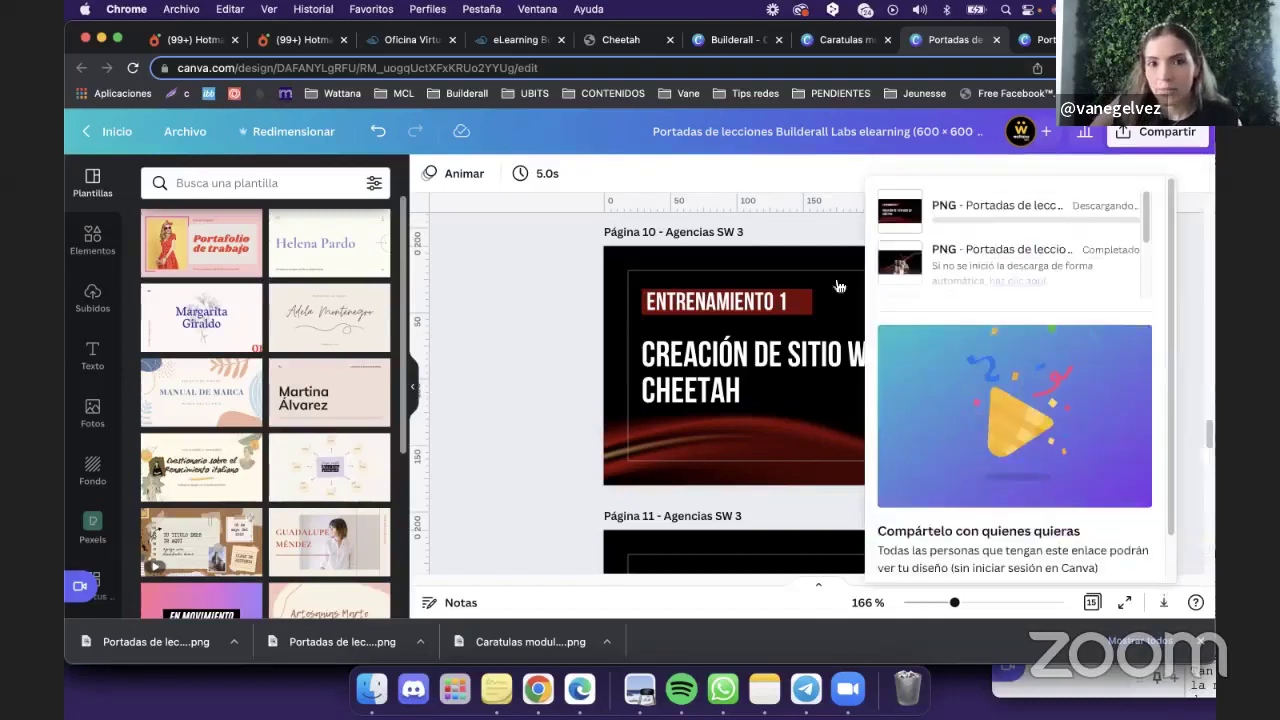
# Set the downloaded Cheetah cover PNG as the eLearning lesson icon
pyautogui.click(507, 39)
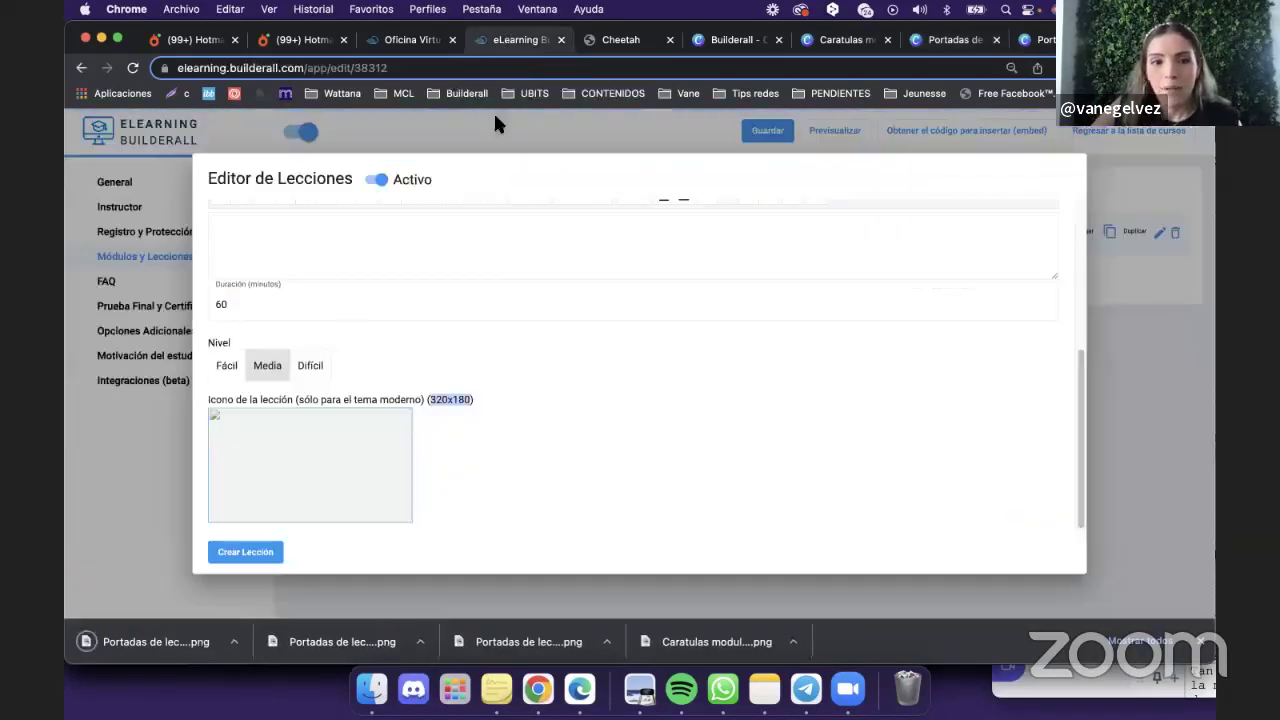
pyautogui.moveTo(110, 646); pyautogui.dragTo(306, 442)
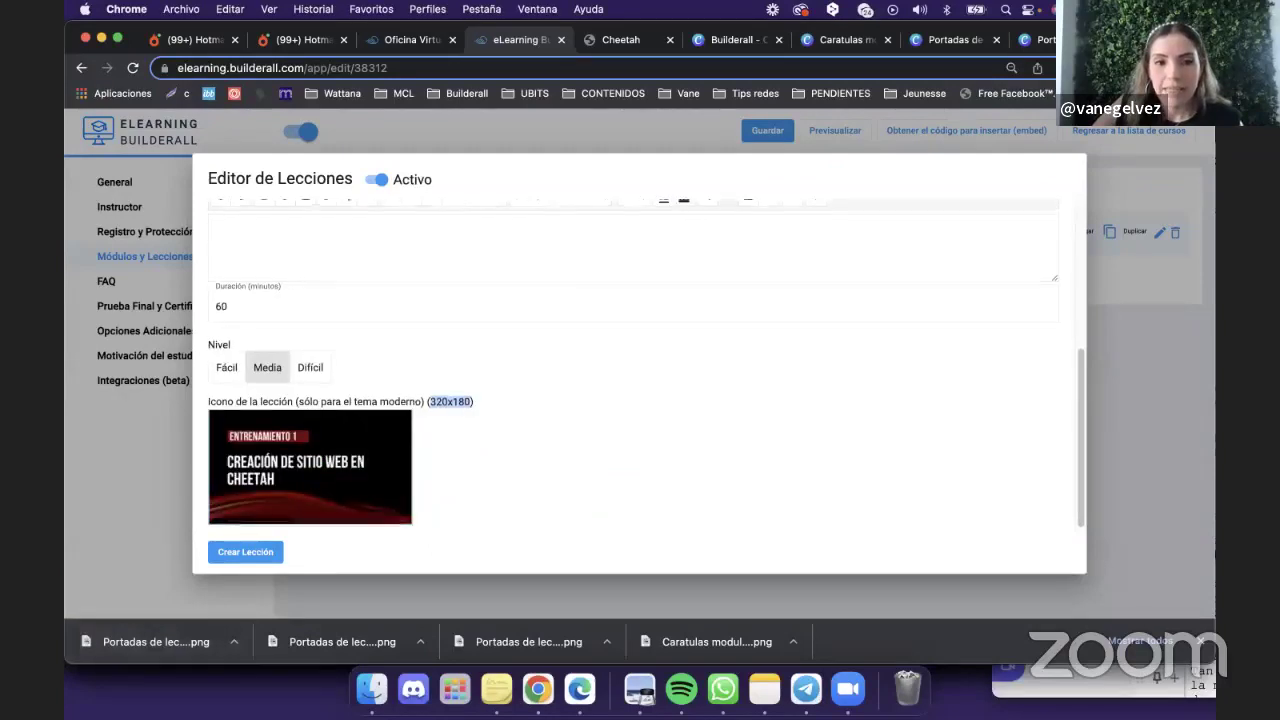
pyautogui.scroll(10, 330, 330)
# Choose Video de YouTube as the lesson content type and open a new browser tab
pyautogui.click(336, 222)
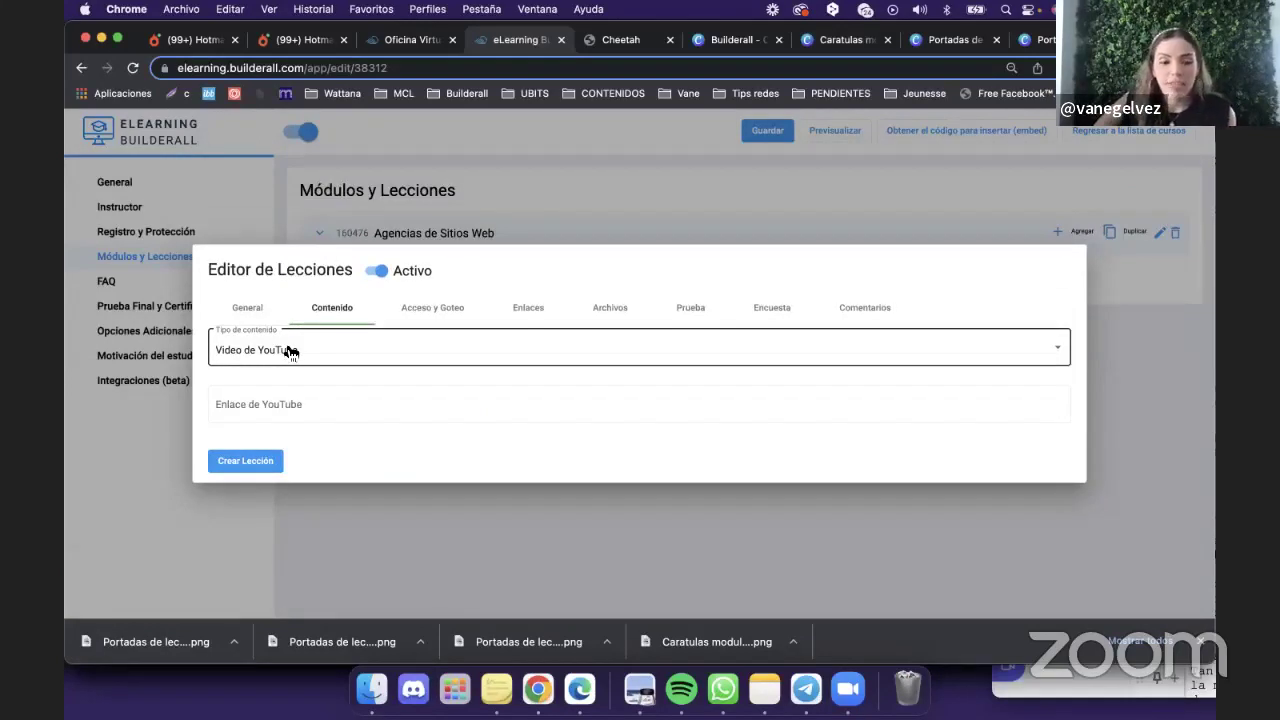
pyautogui.click(290, 352)
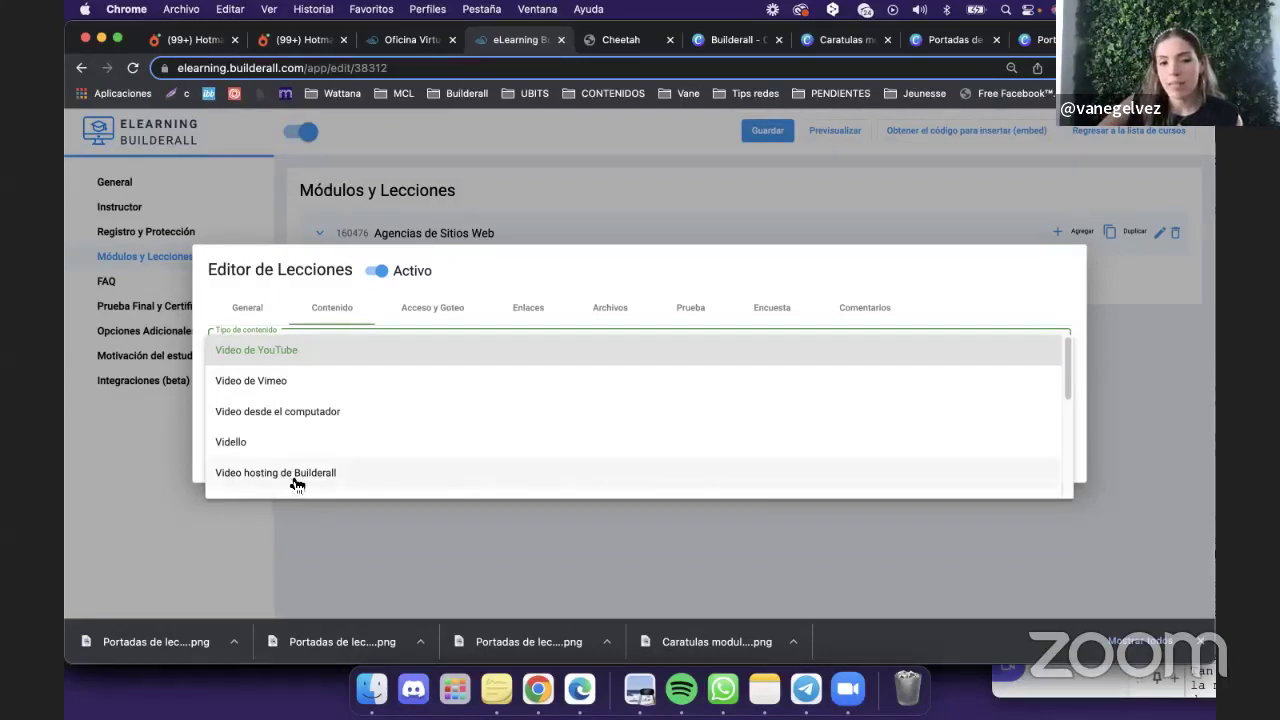
pyautogui.scroll(-5, 360, 434)
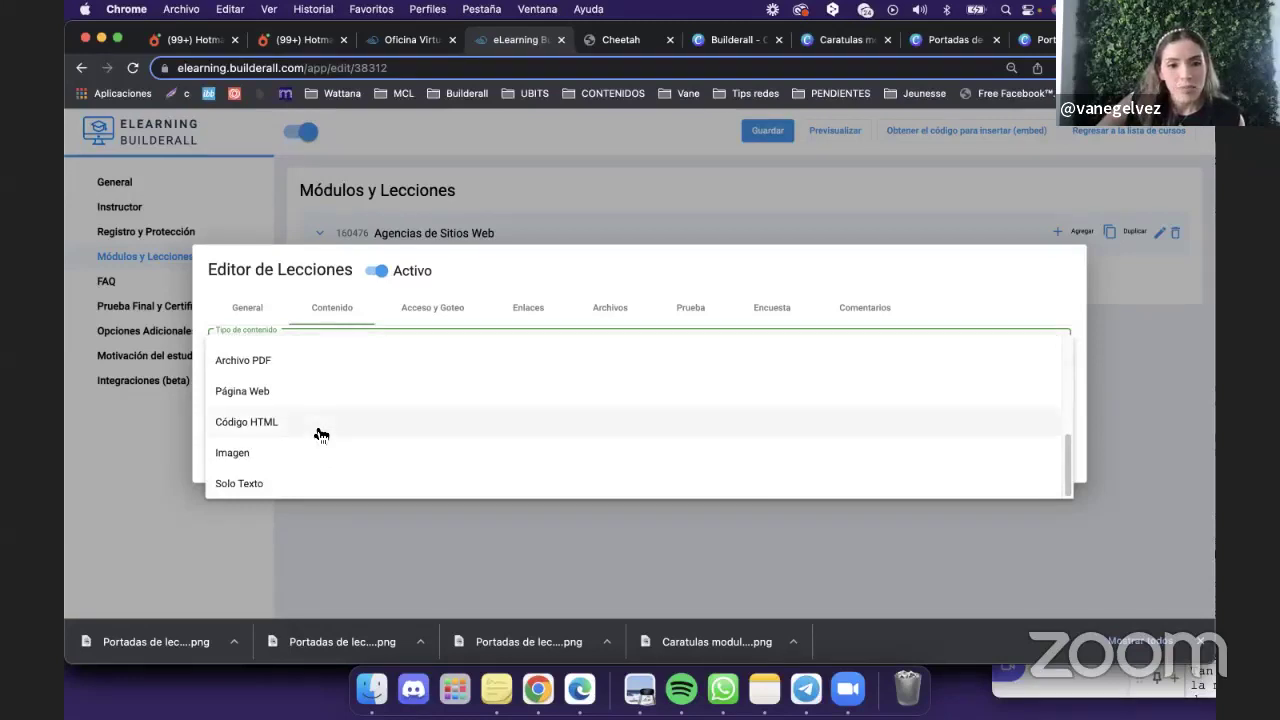
pyautogui.scroll(3, 320, 440)
pyautogui.scroll(-2, 320, 438)
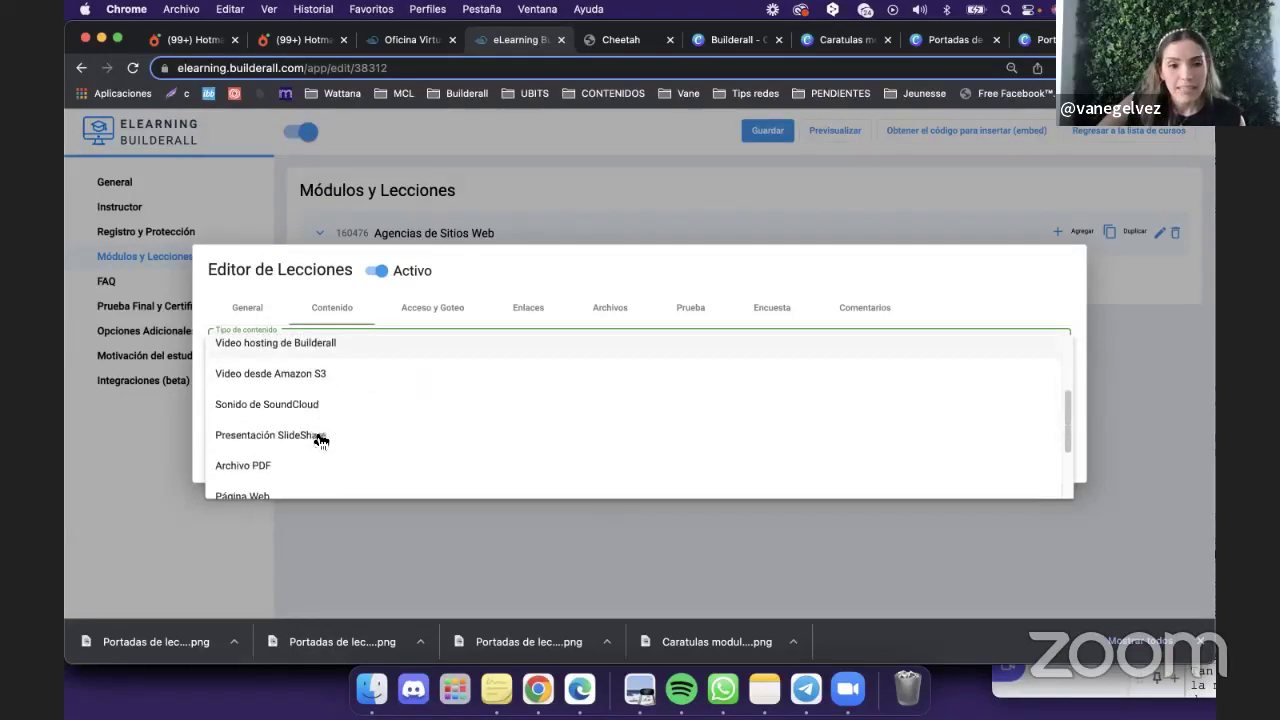
pyautogui.scroll(-1, 272, 376)
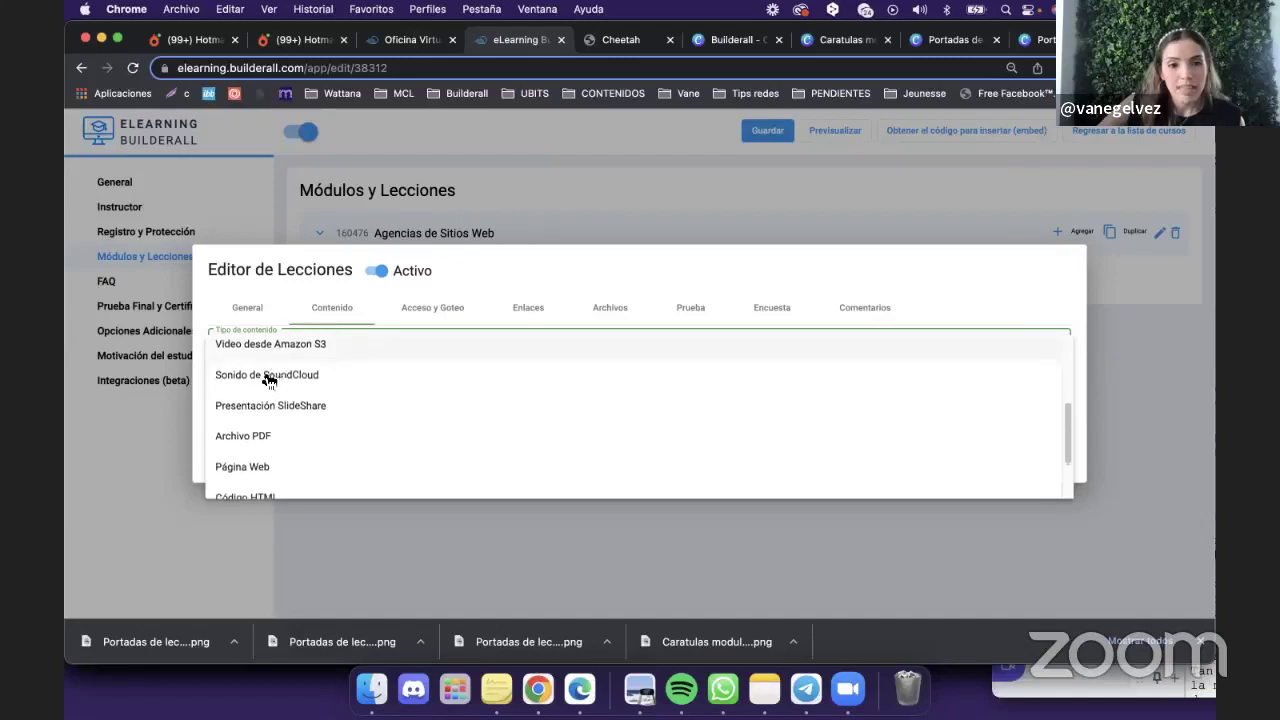
pyautogui.scroll(-1, 262, 385)
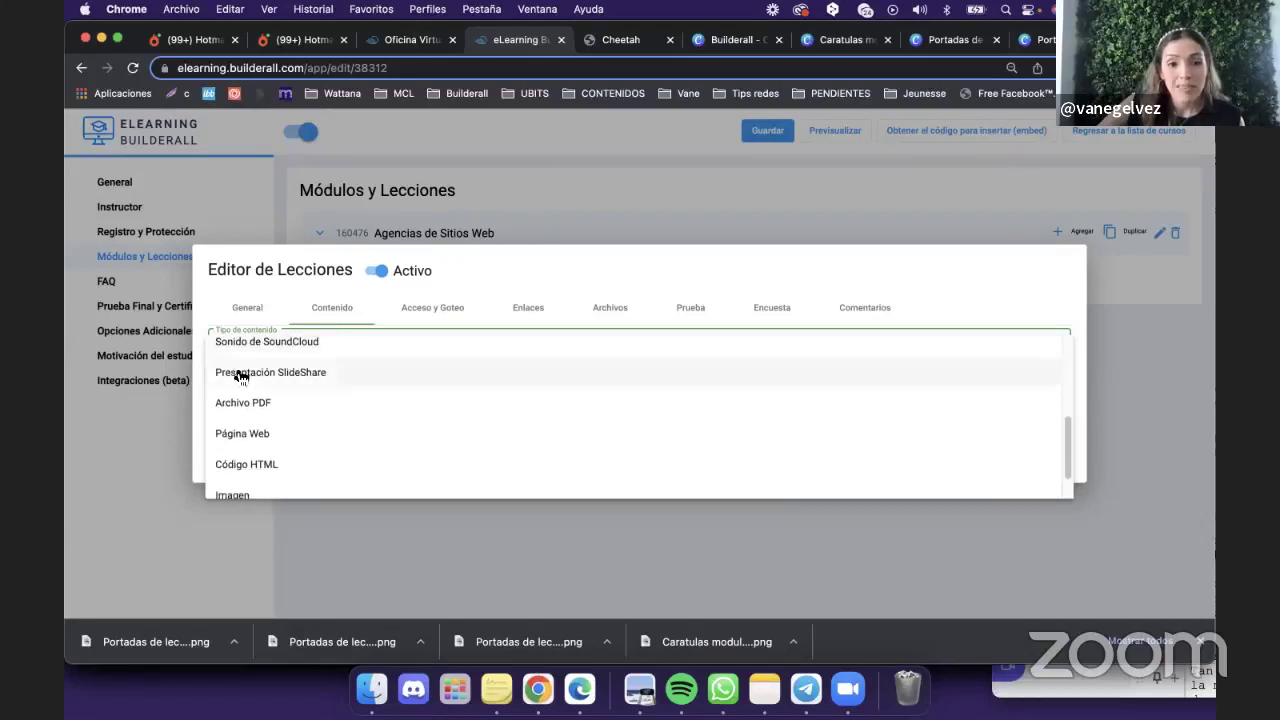
pyautogui.scroll(-2, 323, 417)
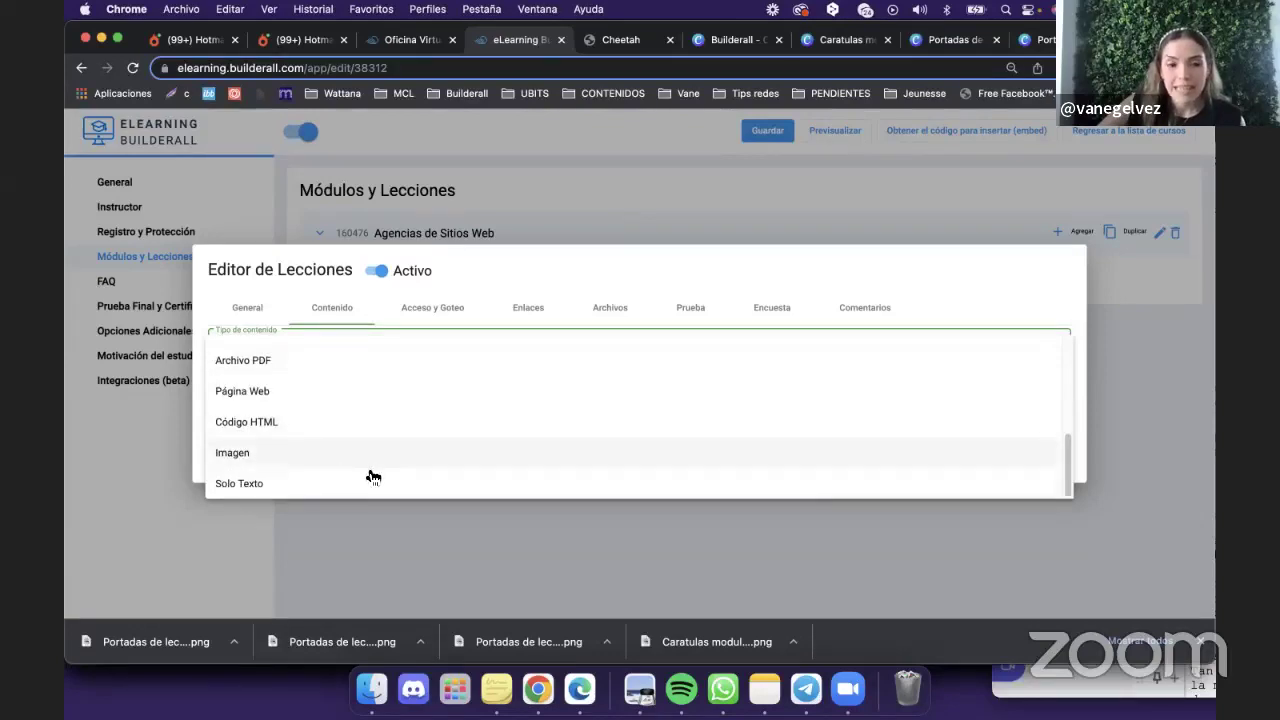
pyautogui.scroll(5, 371, 477)
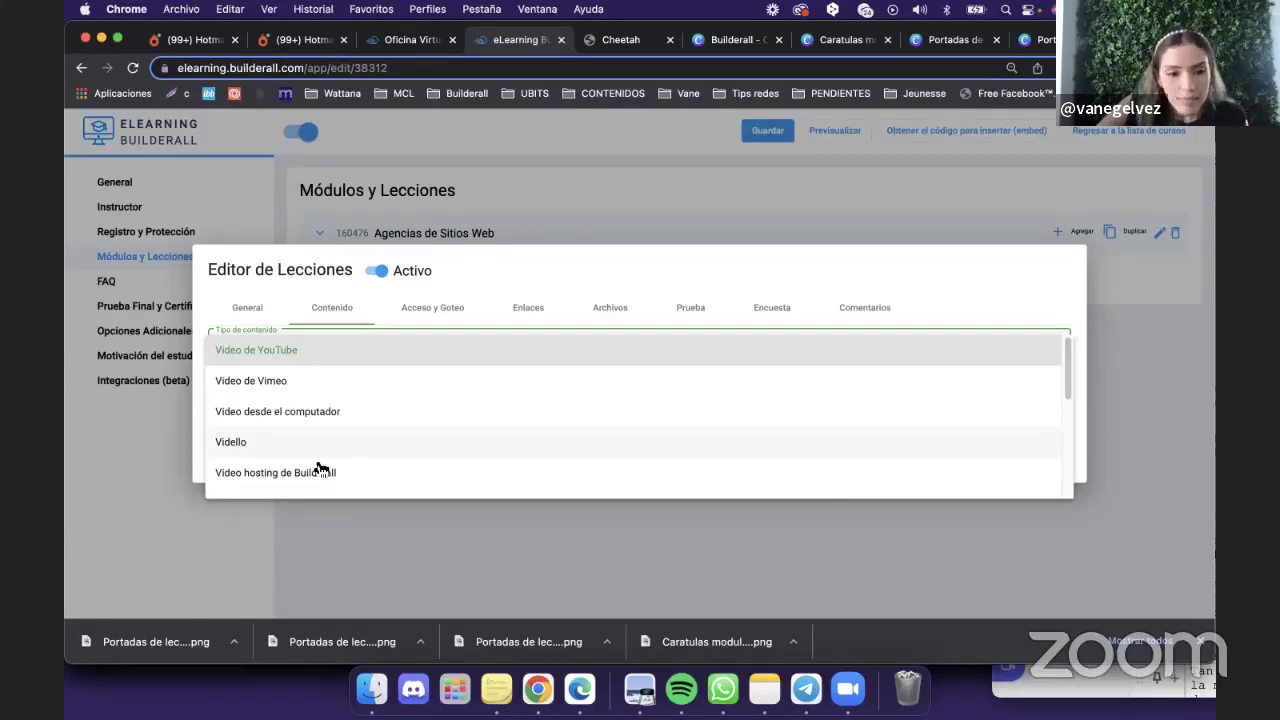
pyautogui.click(316, 348)
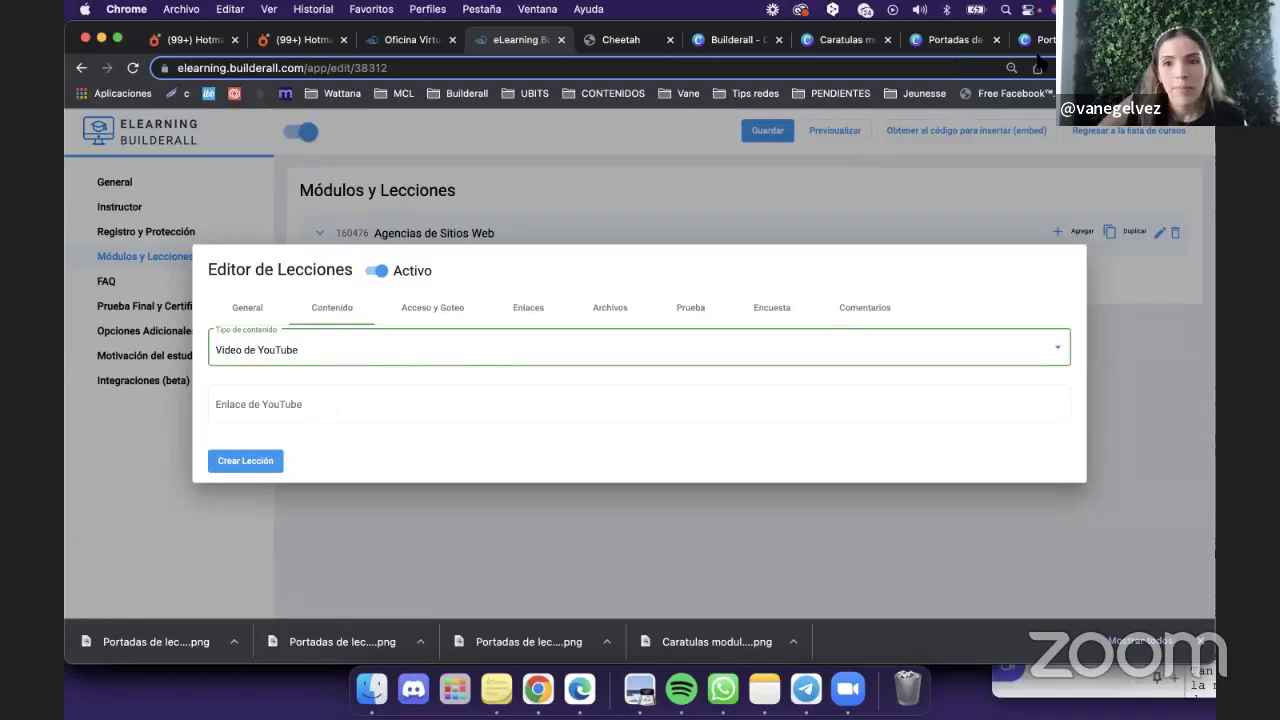
pyautogui.press('super+t')
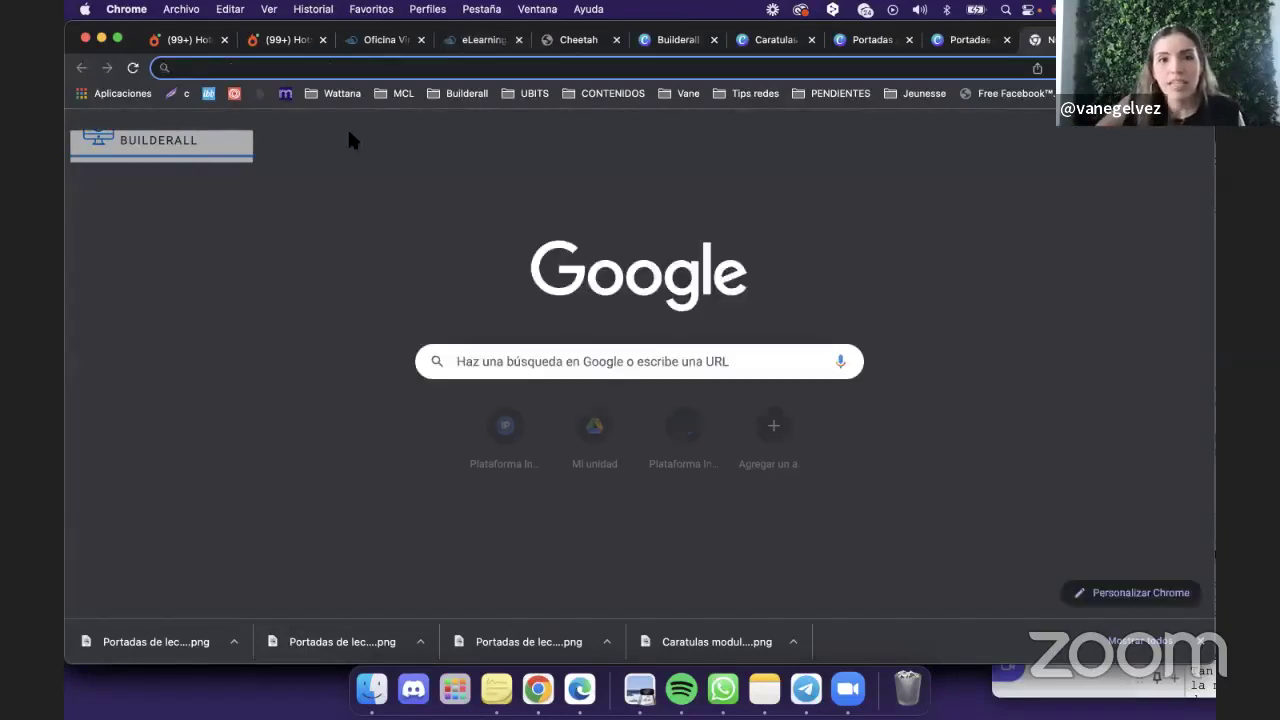
# Open the Builderall spanish YouTube bookmark and pause the playing video
pyautogui.click(466, 93)
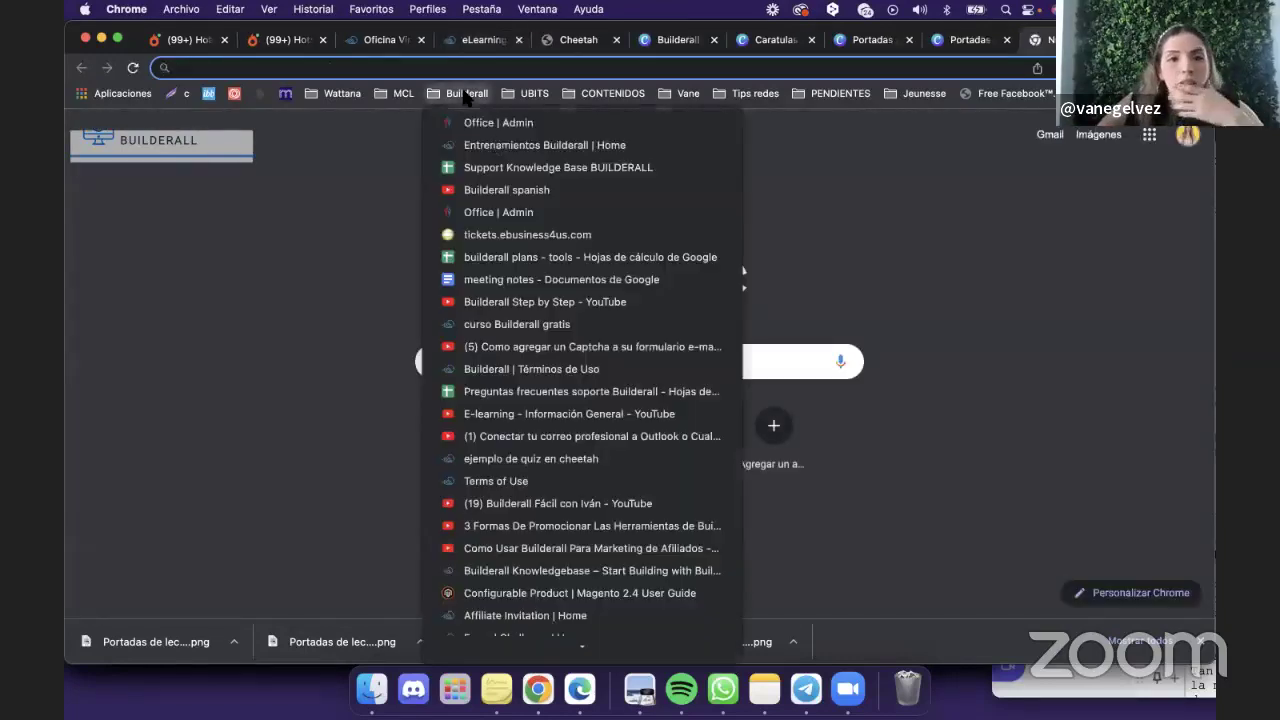
pyautogui.click(497, 191)
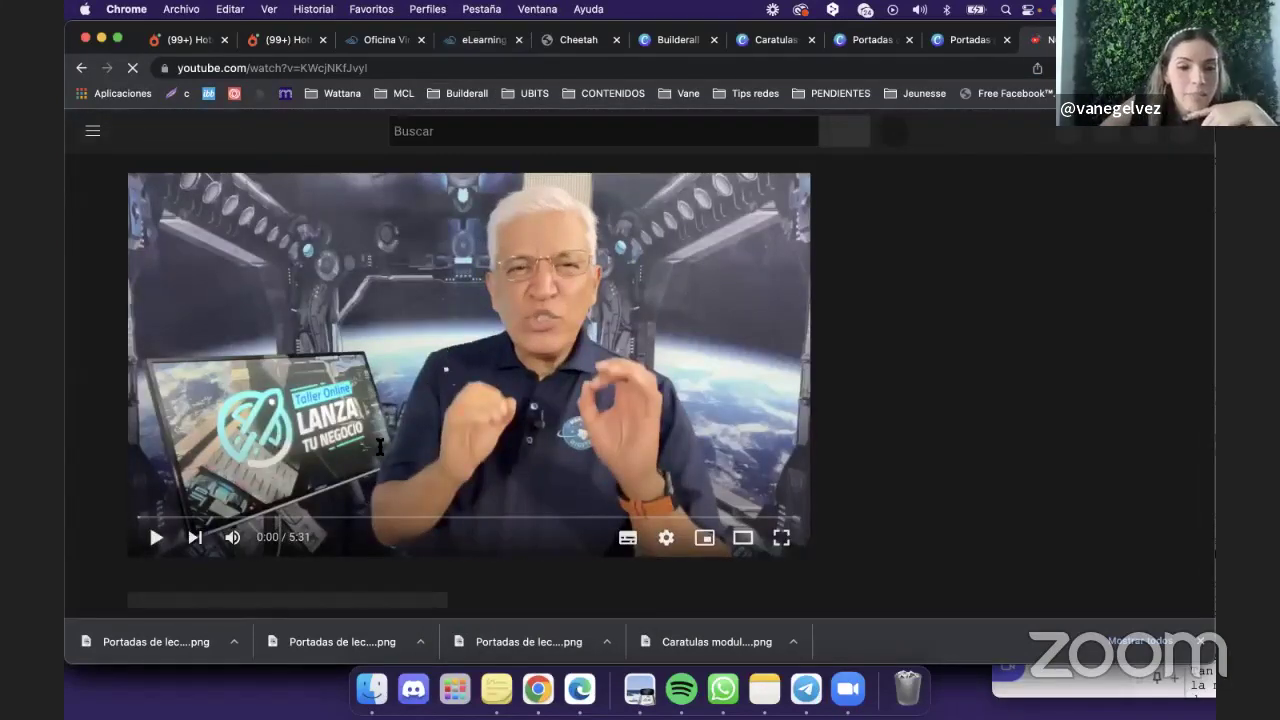
pyautogui.click(340, 452)
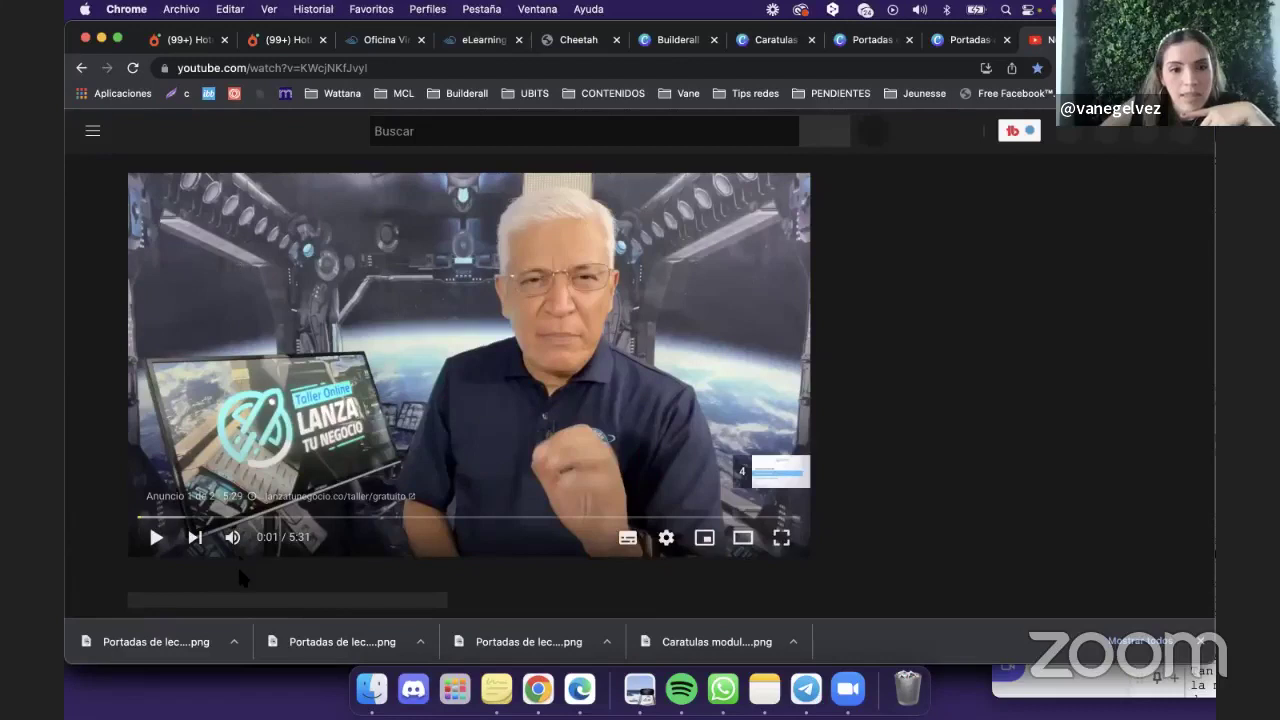
# Search YouTube for 'builderall español'
pyautogui.click(407, 135)
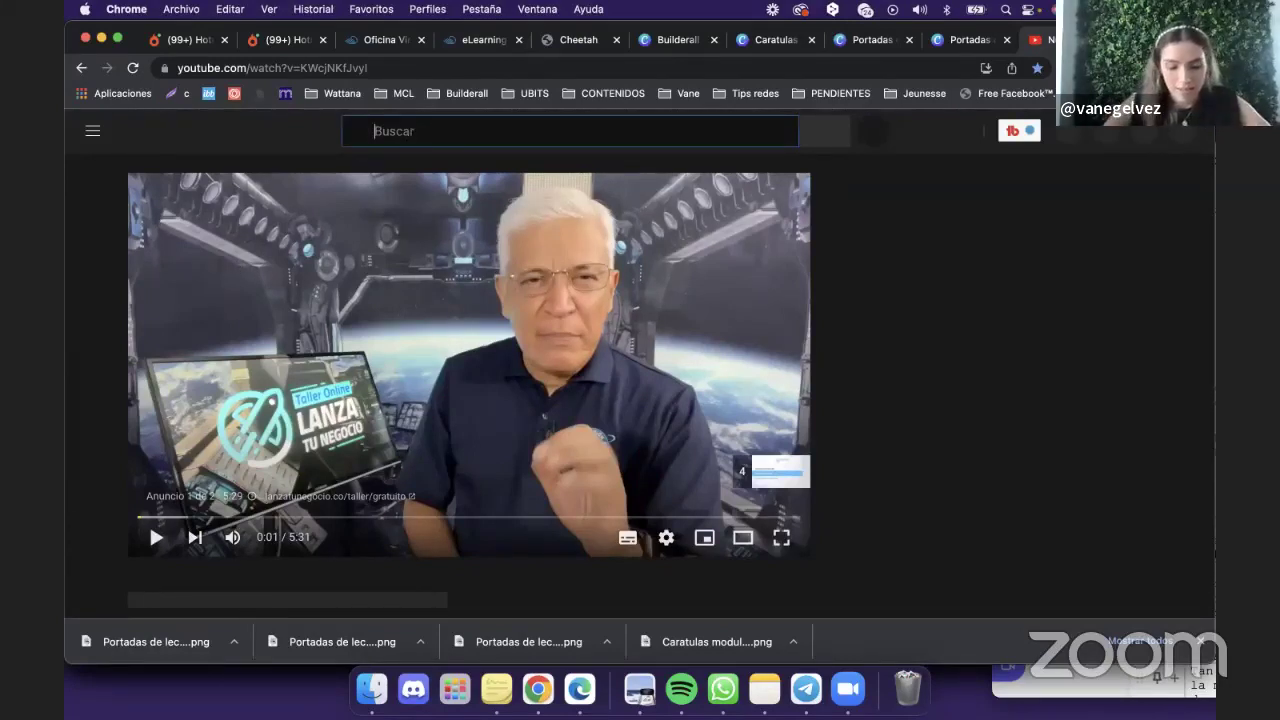
pyautogui.write('bui')
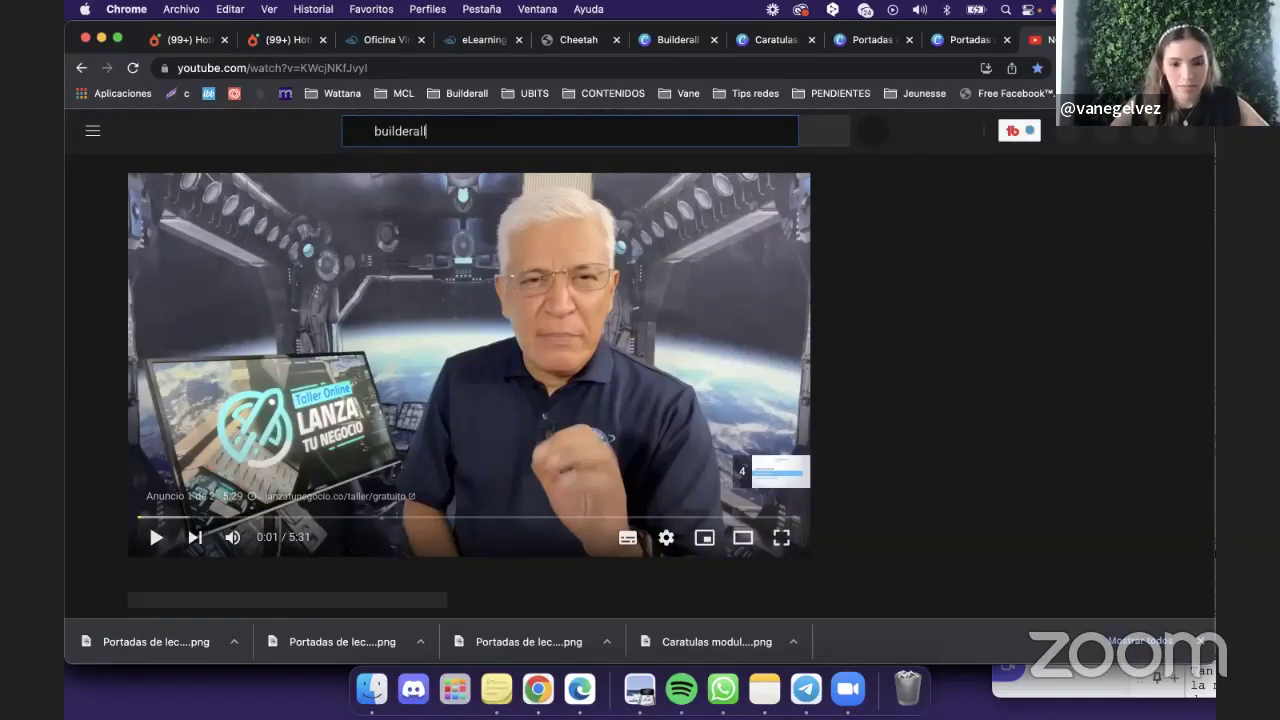
pyautogui.write('lderall ')
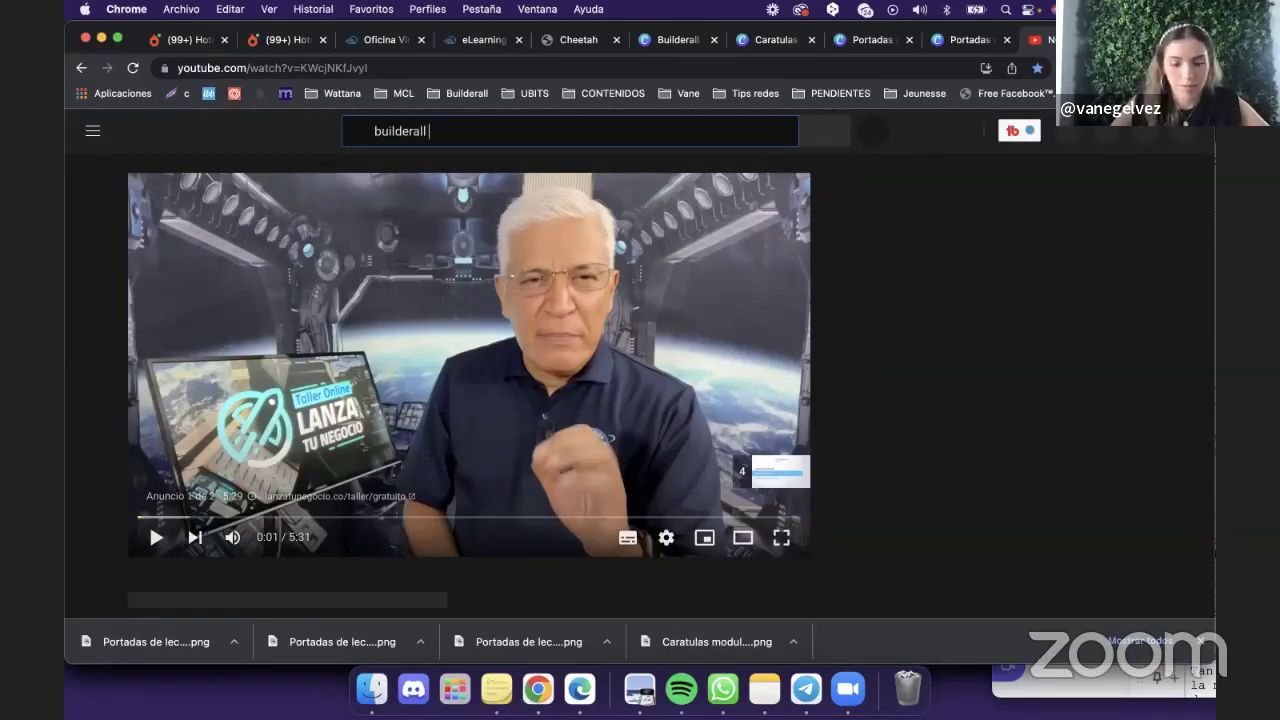
pyautogui.write('español')
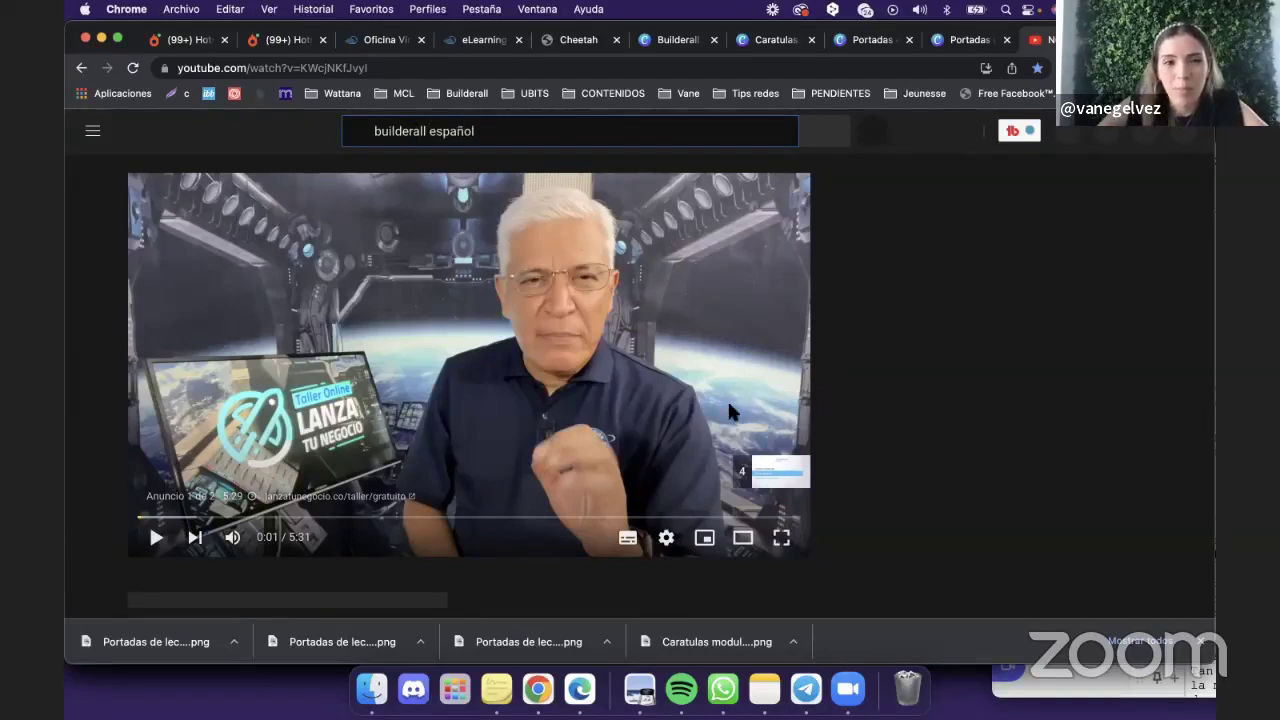
pyautogui.press('Return')
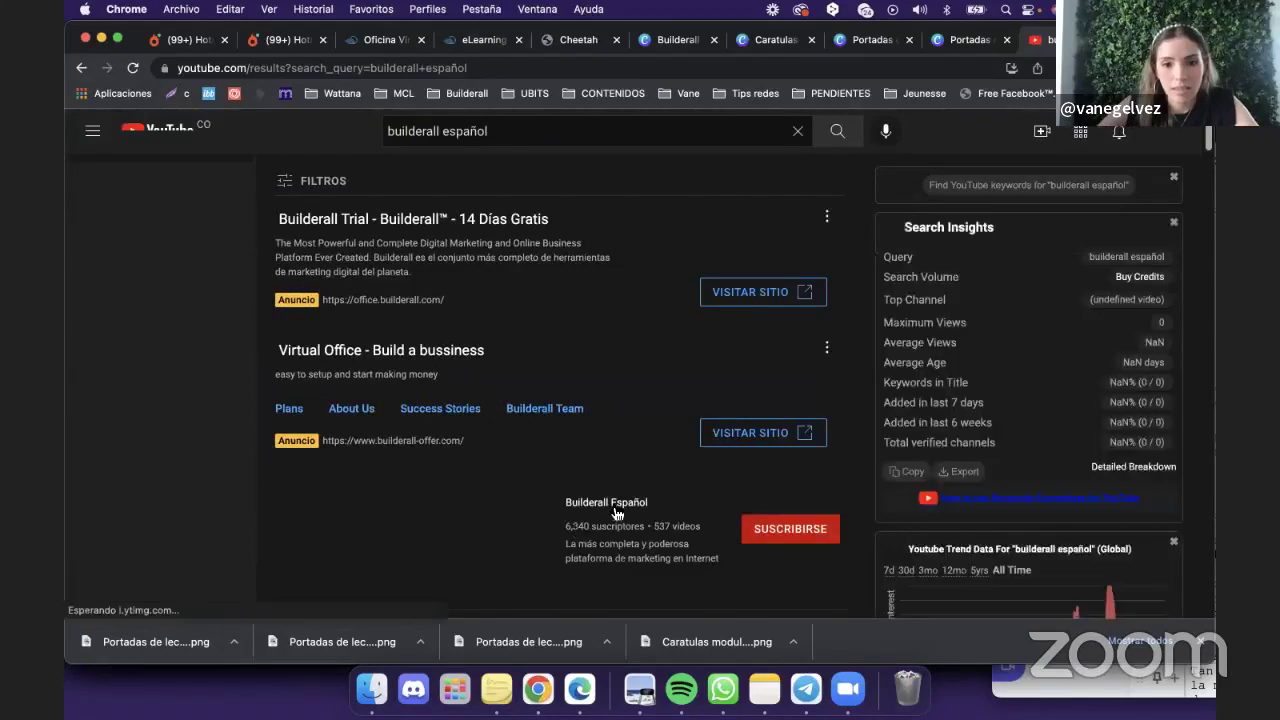
# Open the Builderall Español channel and browse its uploaded videos
pyautogui.click(610, 529)
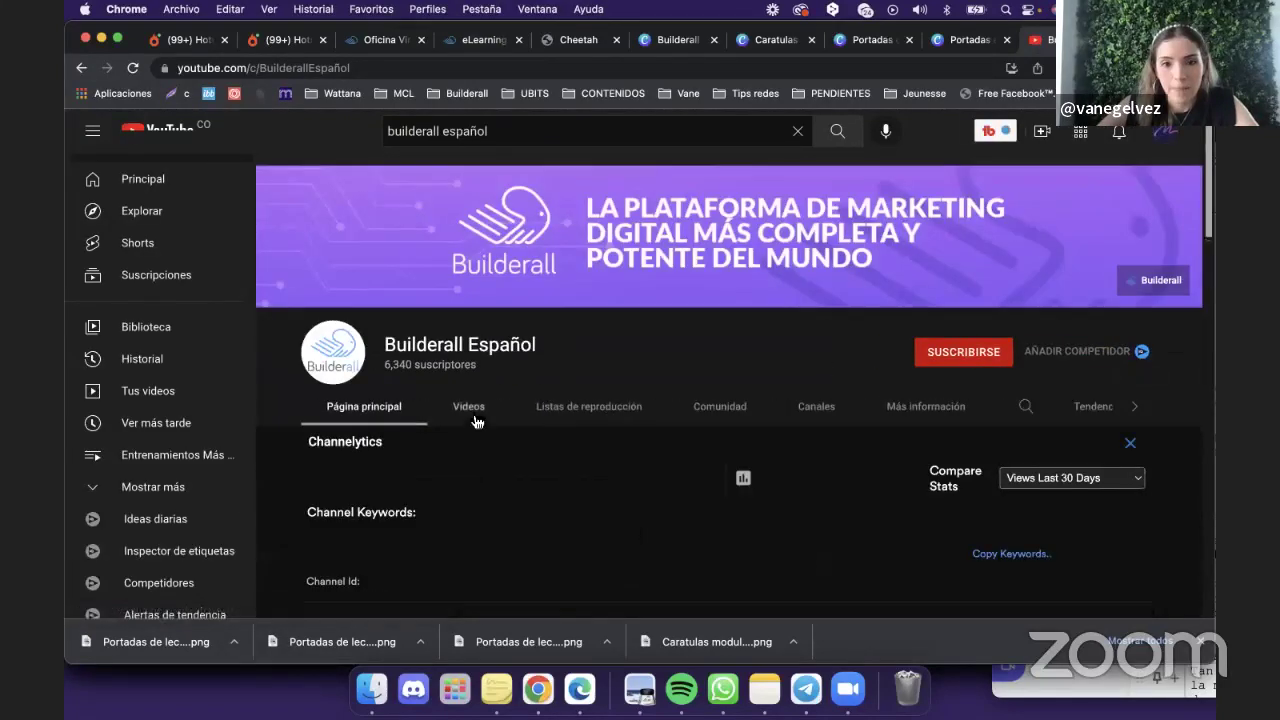
pyautogui.click(476, 420)
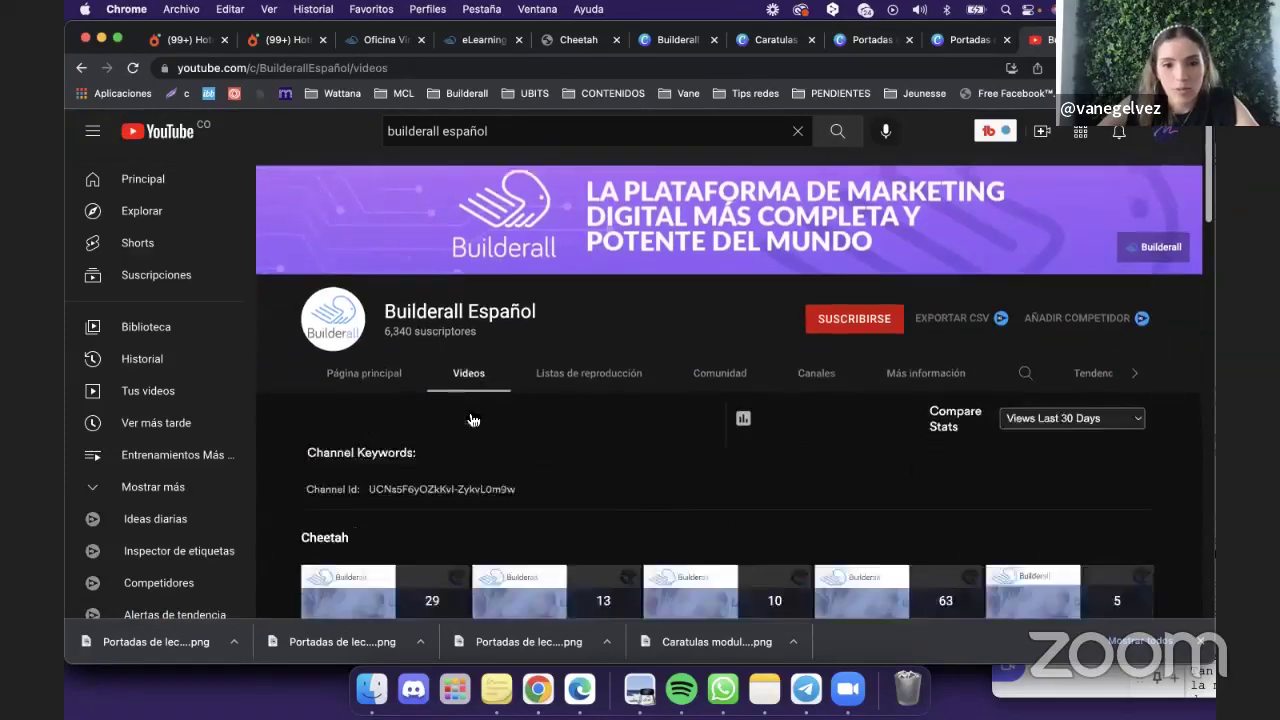
pyautogui.scroll(-3, 470, 410)
pyautogui.scroll(-2, 470, 410)
pyautogui.moveTo(488, 437)
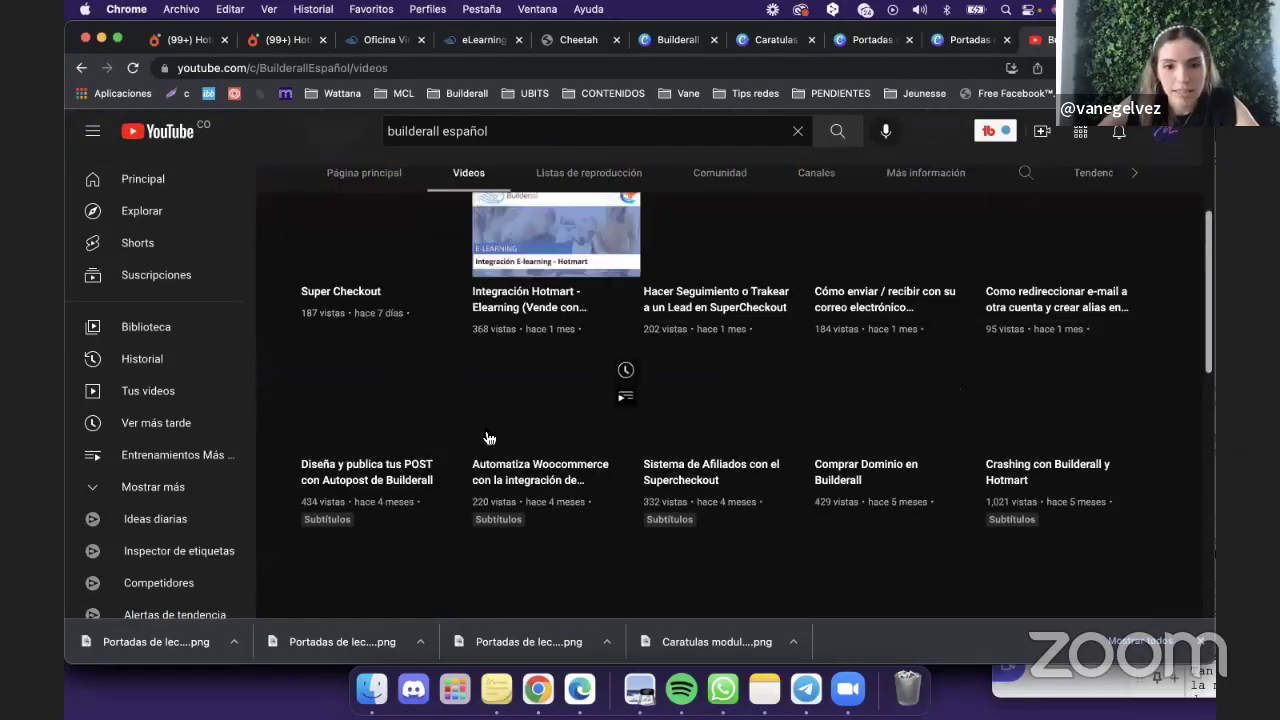
pyautogui.scroll(1, 800, 330)
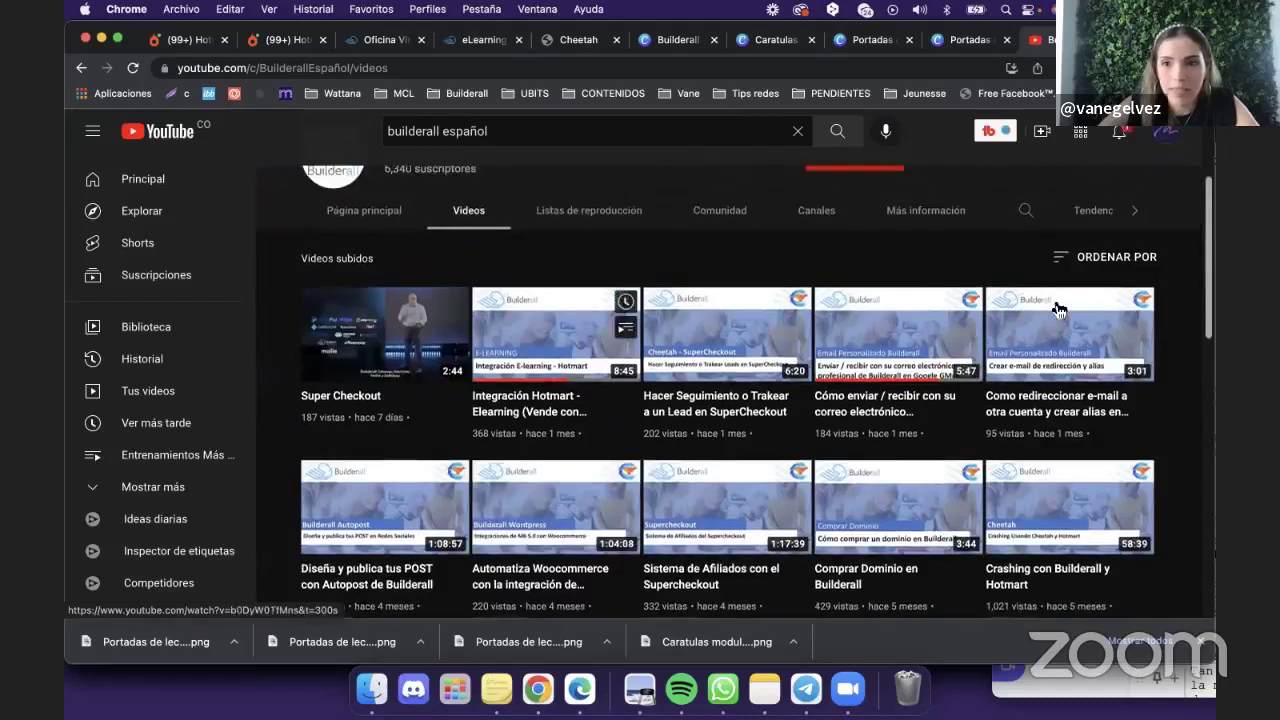
# Search the channel for cheetah and open 'Cheetah - Cómo configurar animación'
pyautogui.click(1012, 211)
pyautogui.write('cheetah')
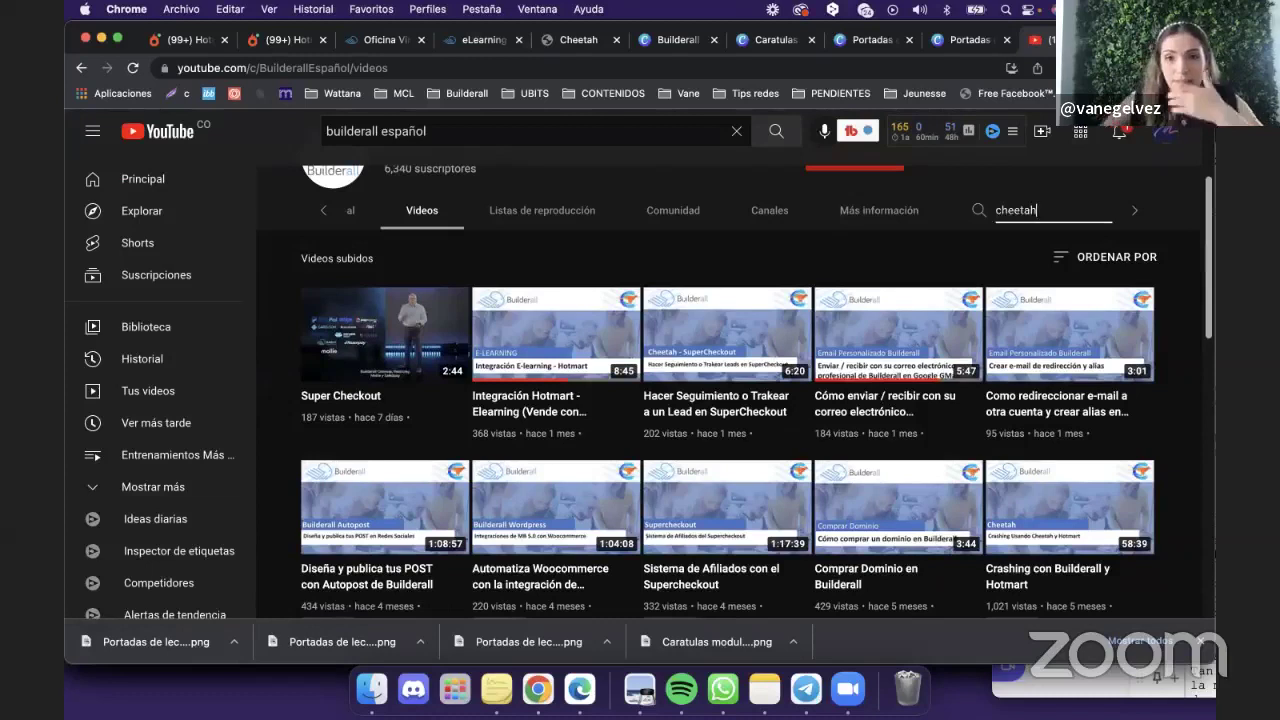
pyautogui.press('Return')
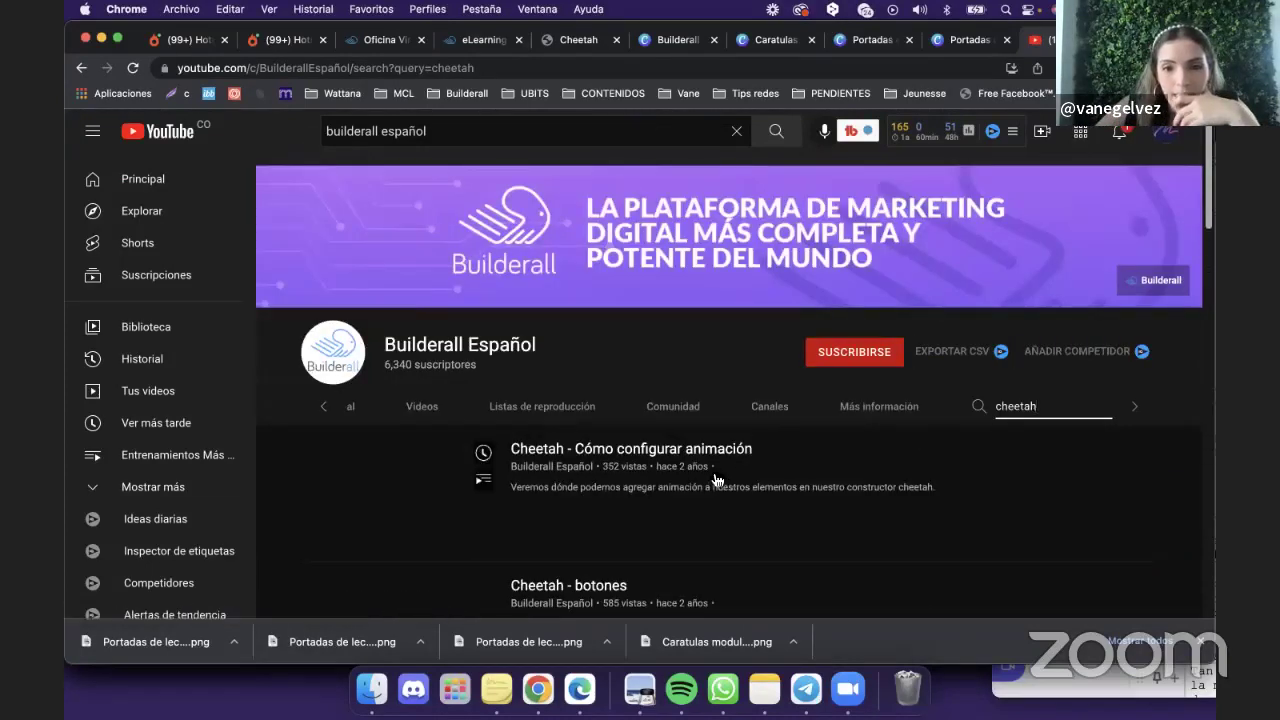
pyautogui.scroll(-1, 716, 475)
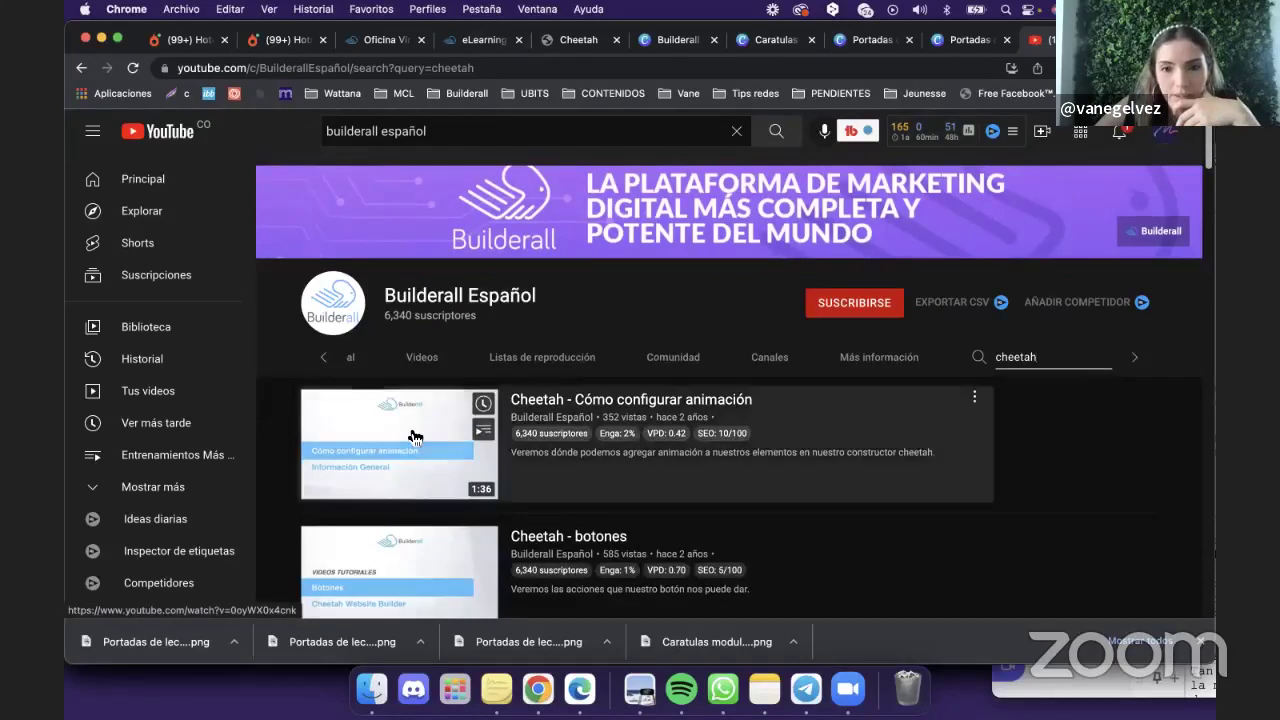
pyautogui.click(414, 437)
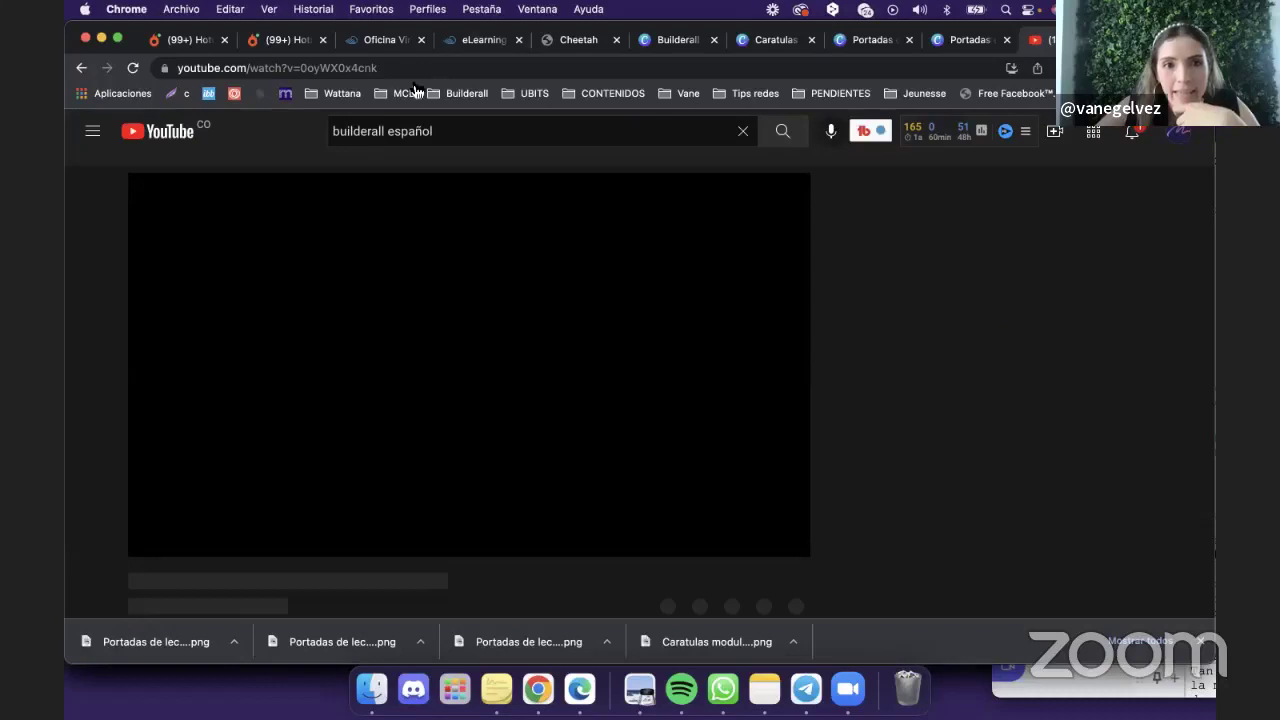
# Copy the Cheetah animation video's short share link and return to the eLearning editor
pyautogui.moveTo(378, 68); pyautogui.dragTo(177, 68)
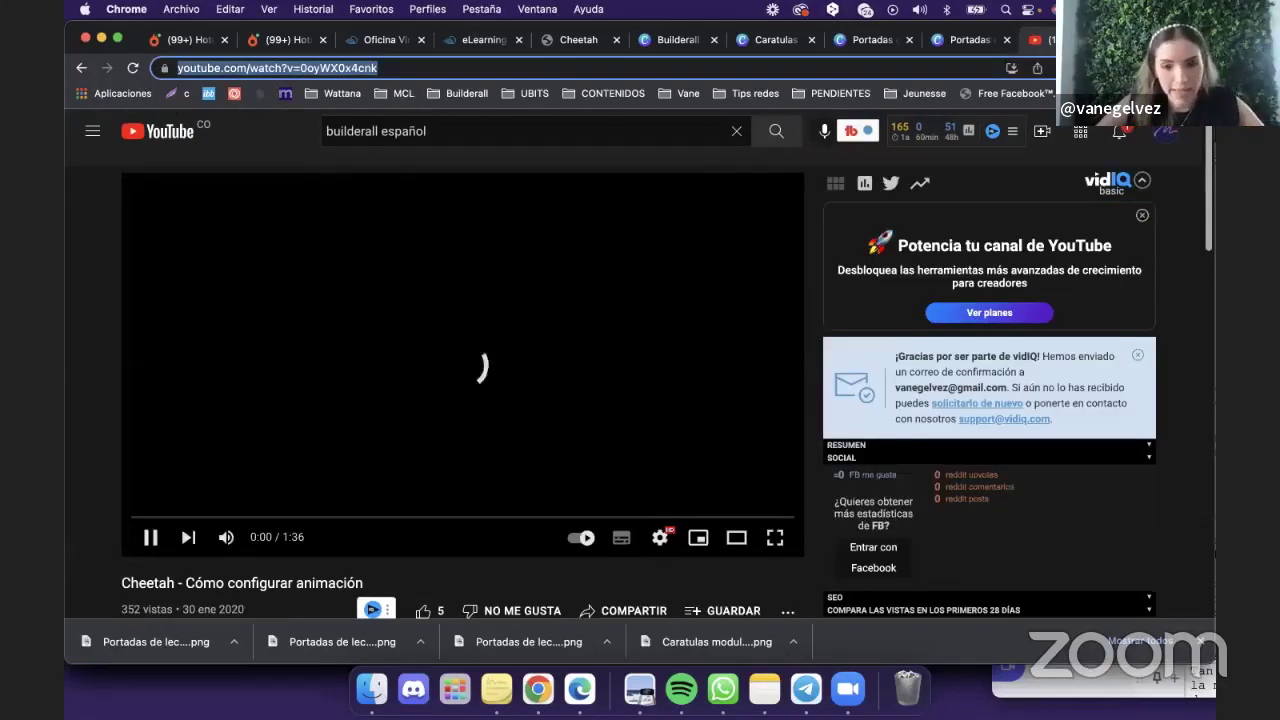
pyautogui.click(663, 618)
pyautogui.click(663, 619)
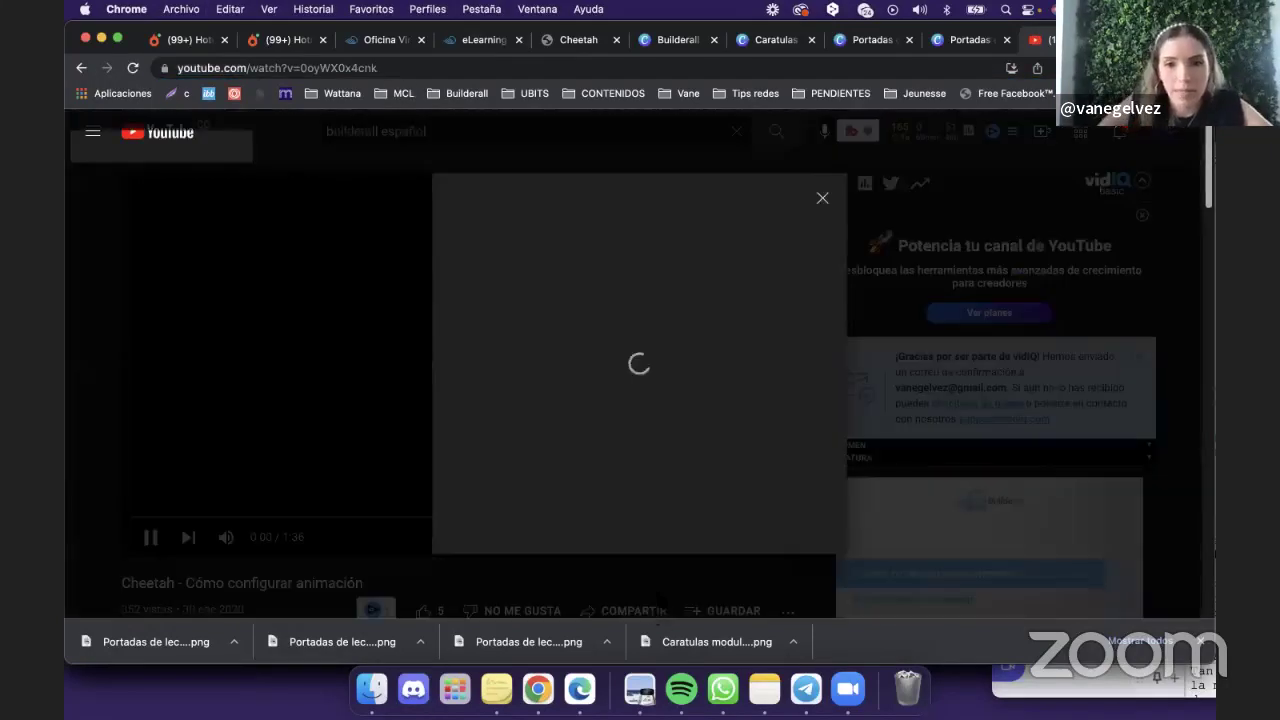
pyautogui.click(800, 331)
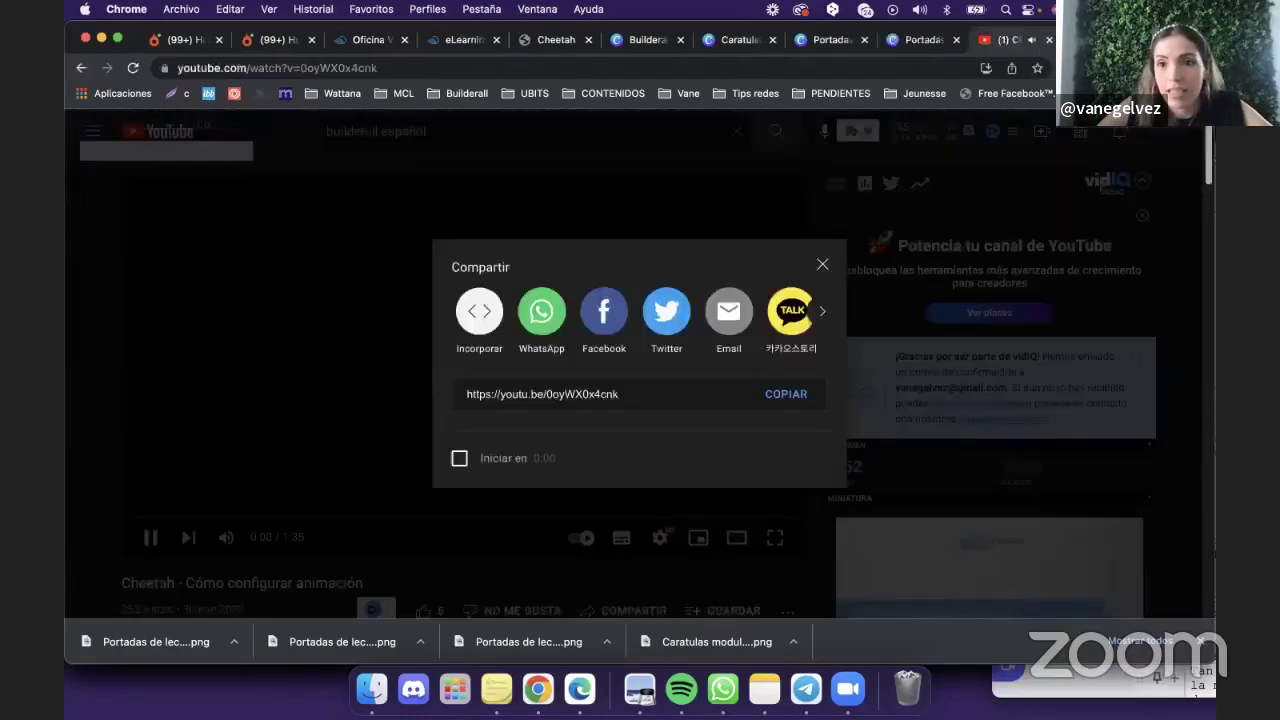
pyautogui.click(786, 397)
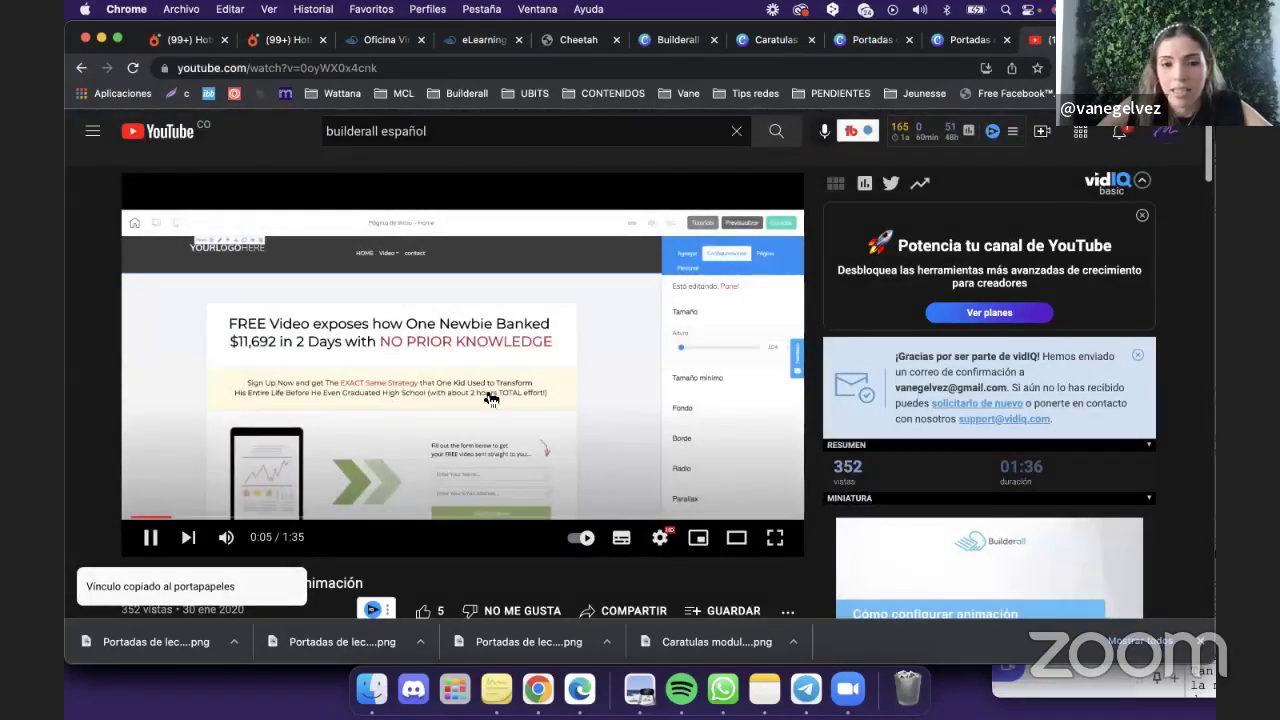
pyautogui.click(486, 45)
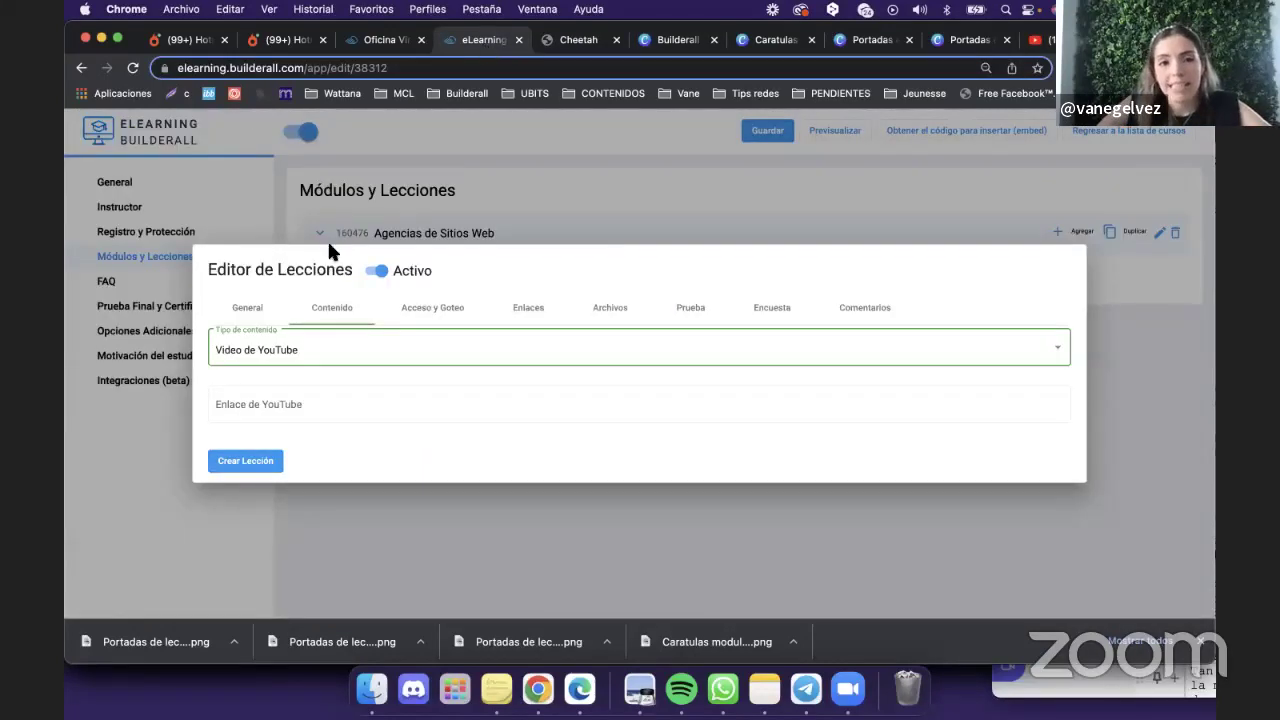
pyautogui.click(291, 415)
pyautogui.write('https://youtu.be/9oyWX0x4cnk')
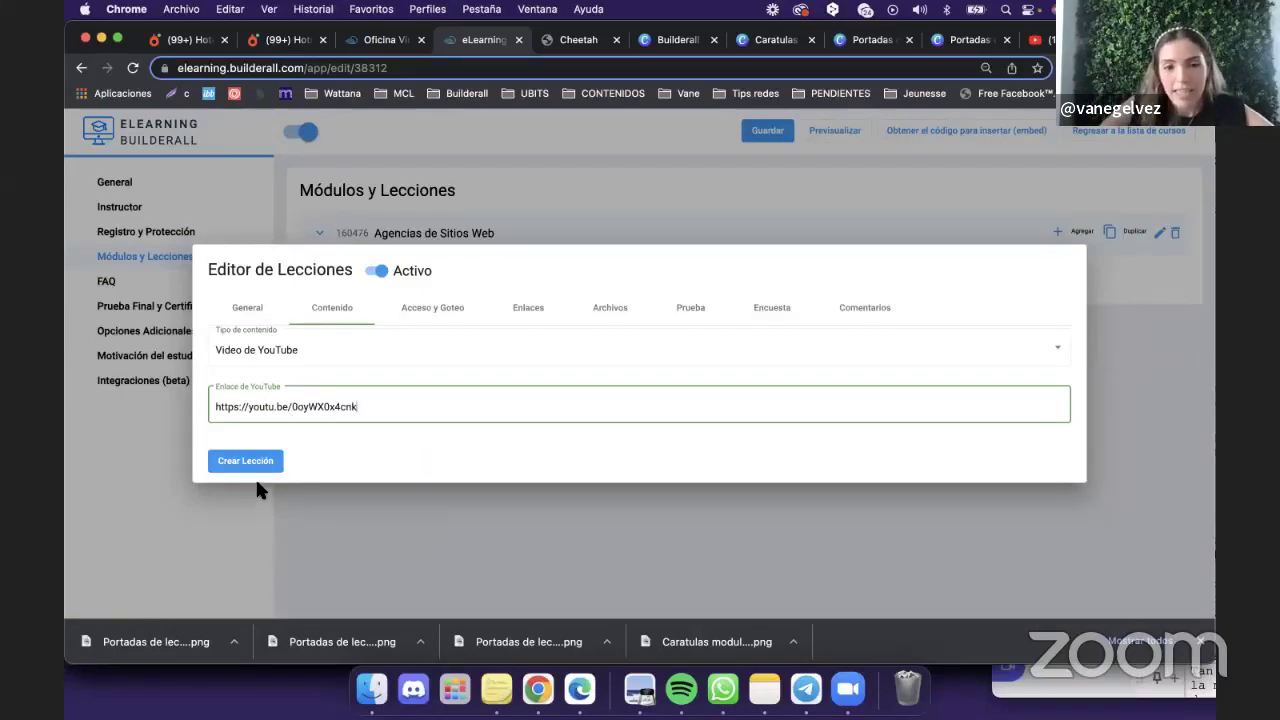
pyautogui.click(446, 318)
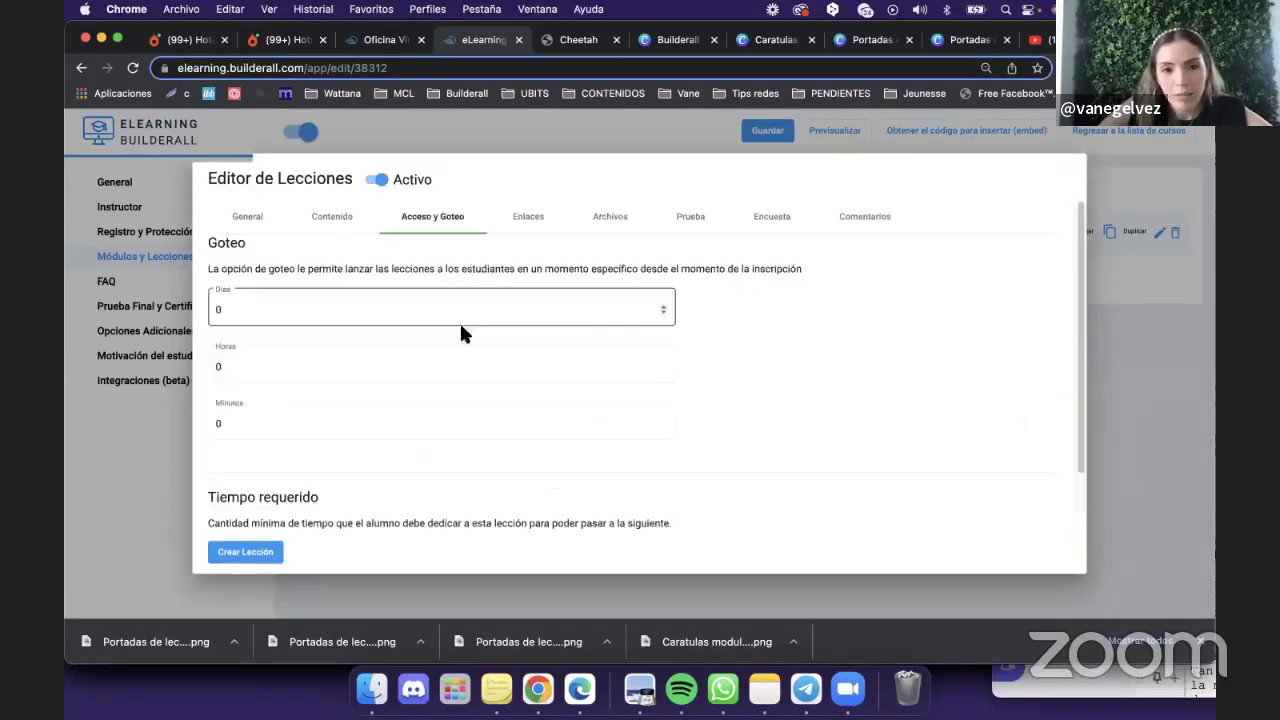
# Leave the Días, Horas and Minutos drip delays at 0 and view the Enlaces section
pyautogui.click(517, 360)
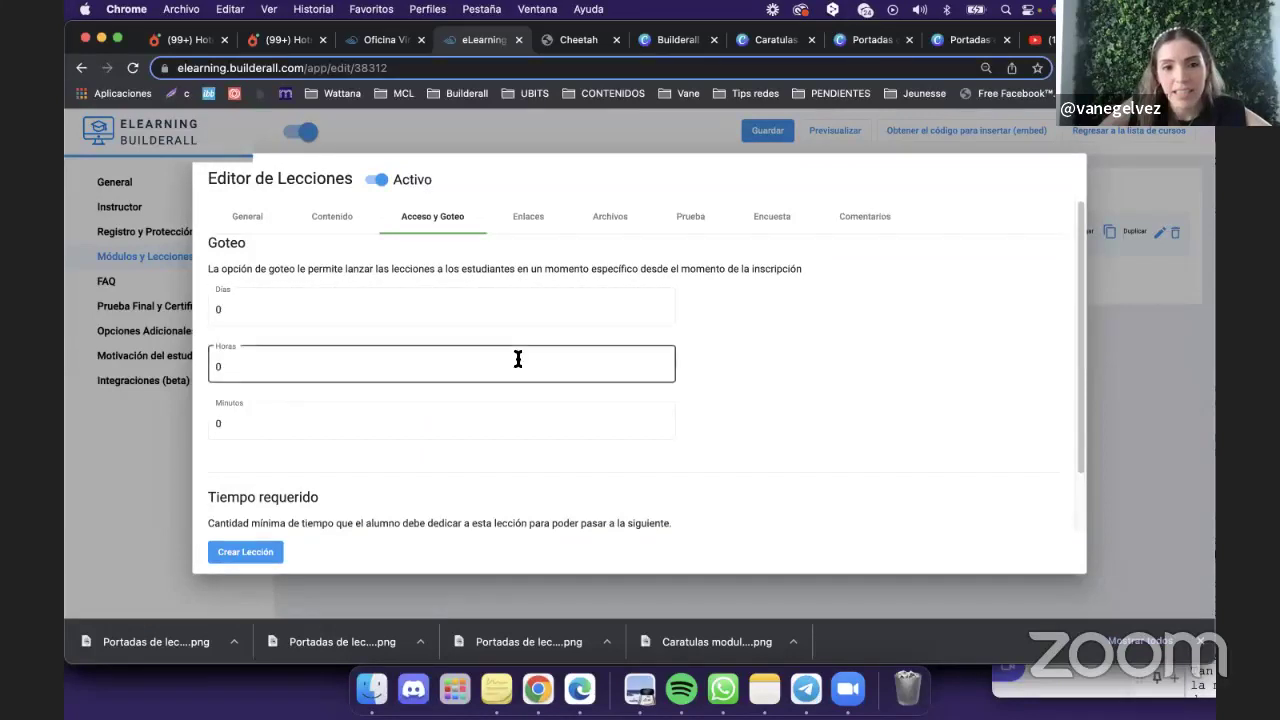
pyautogui.scroll(-1, 517, 359)
pyautogui.scroll(-2, 517, 358)
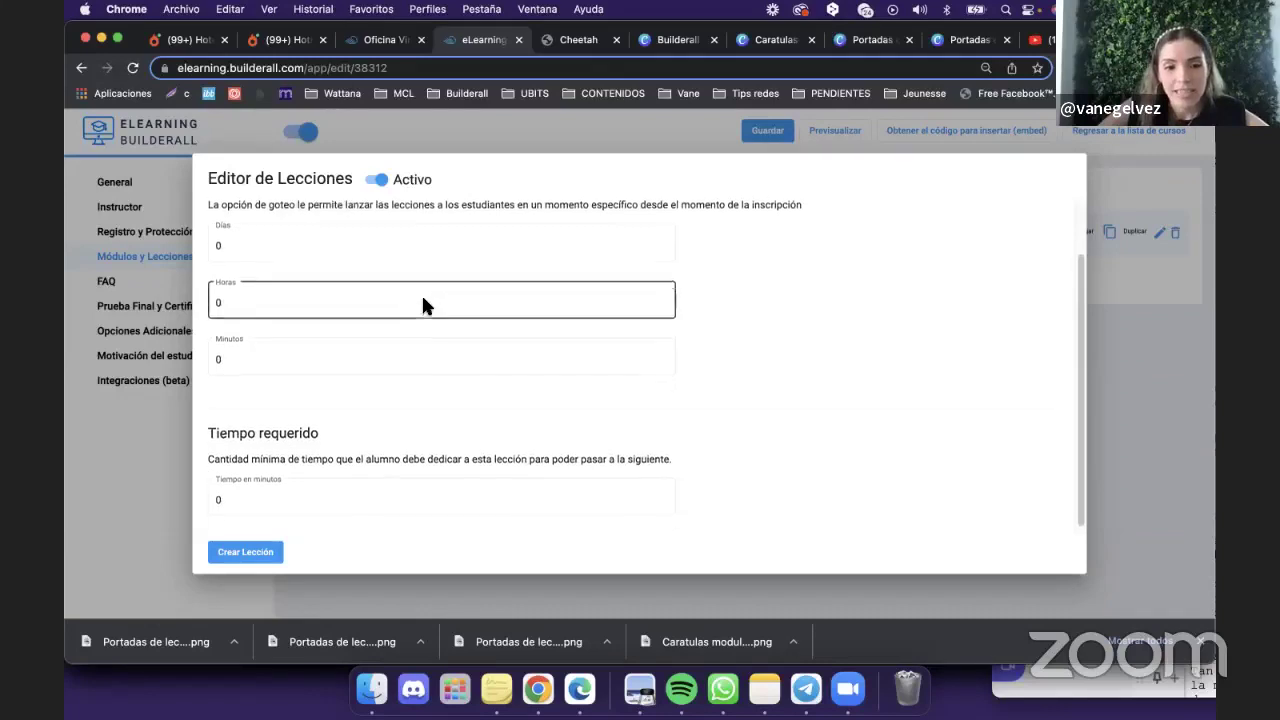
pyautogui.scroll(1, 423, 292)
pyautogui.scroll(2, 426, 315)
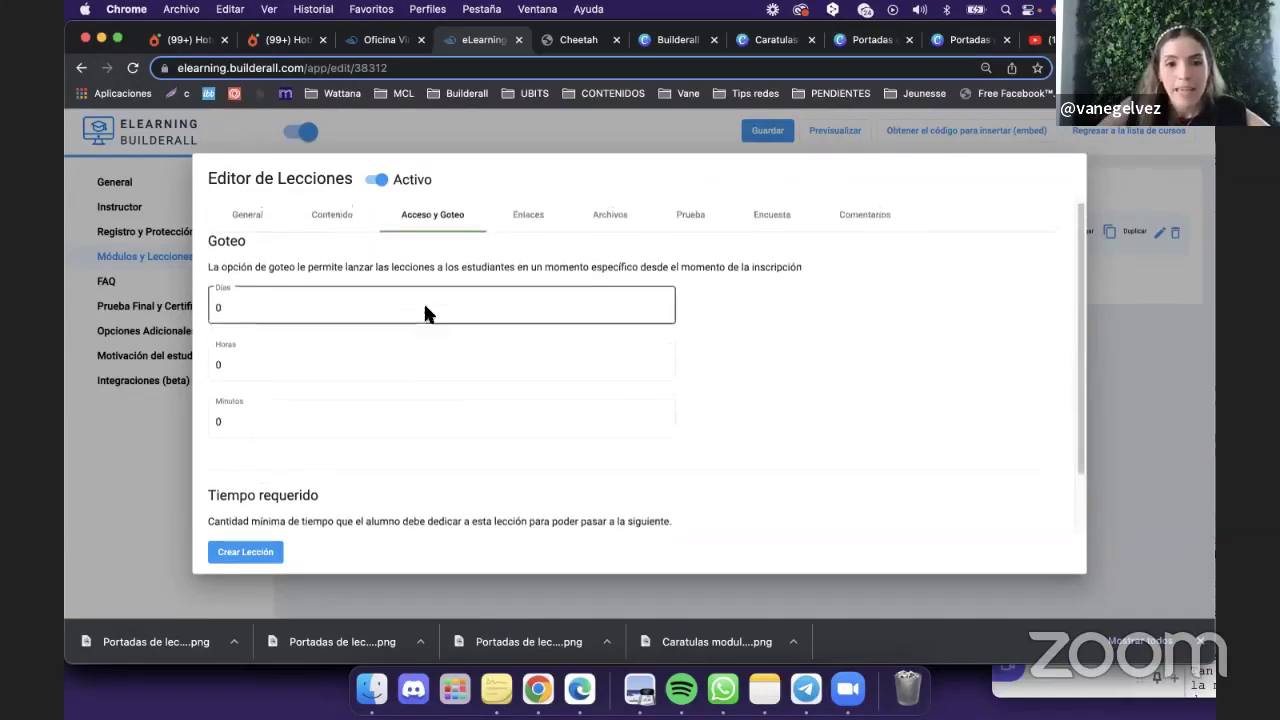
pyautogui.click(528, 218)
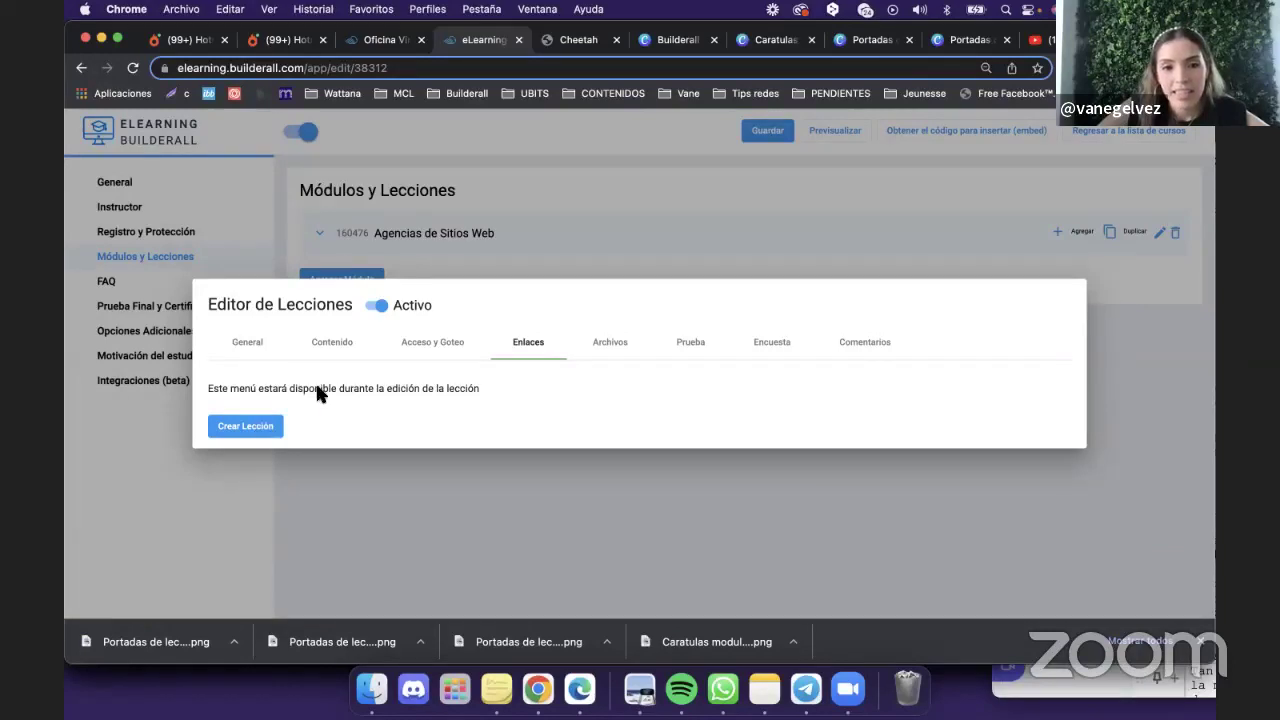
# Review the Archivos, Prueba, Encuesta and Comentarios sections, then create the Cheetah lesson
pyautogui.click(628, 347)
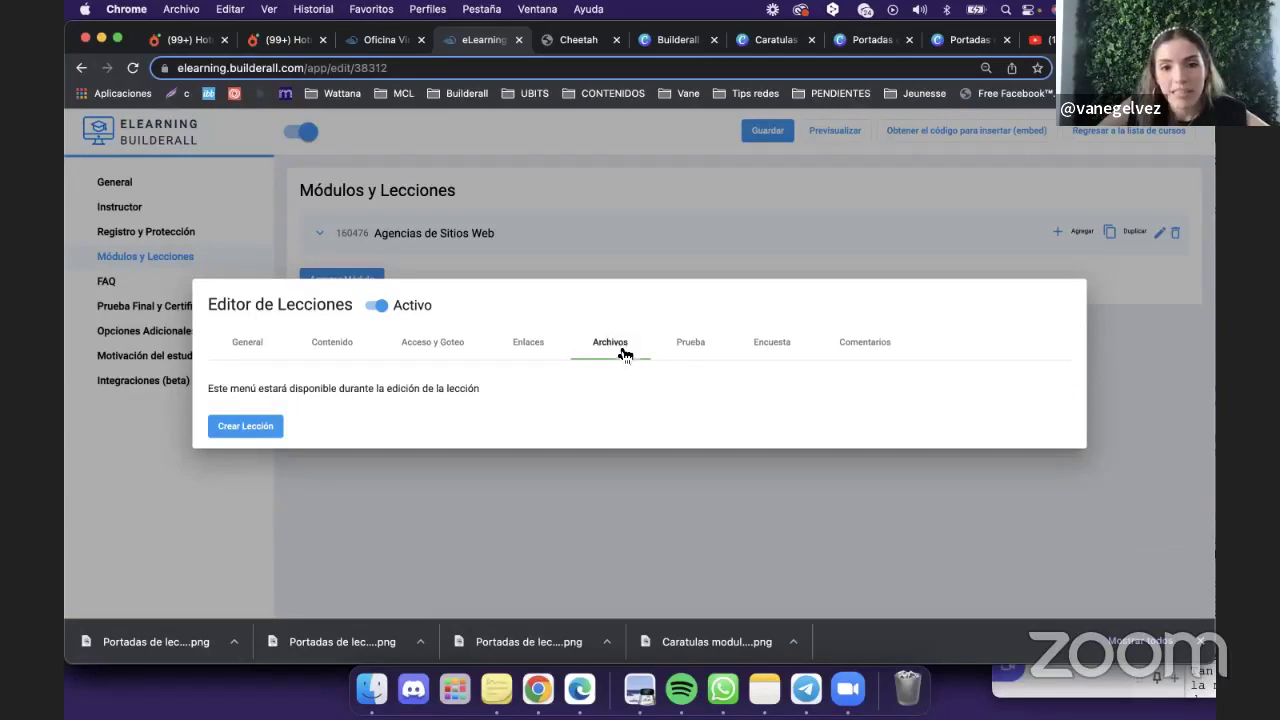
pyautogui.click(688, 347)
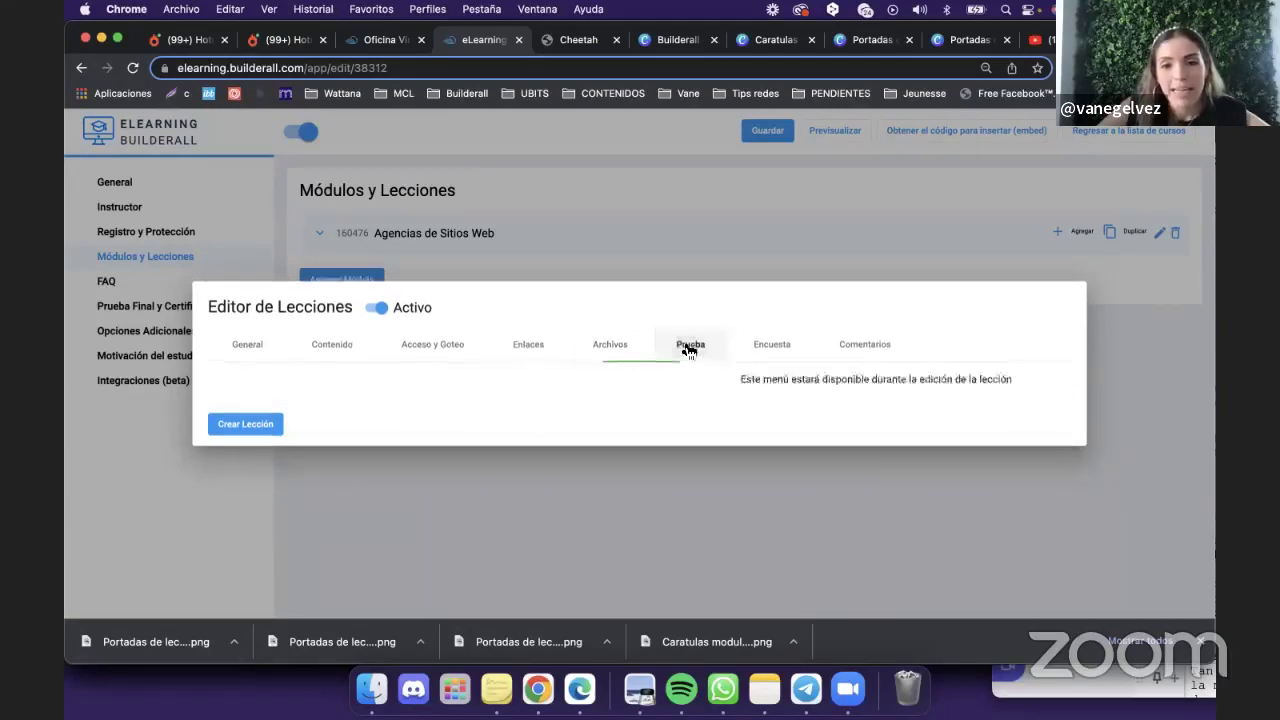
pyautogui.click(787, 352)
pyautogui.click(889, 356)
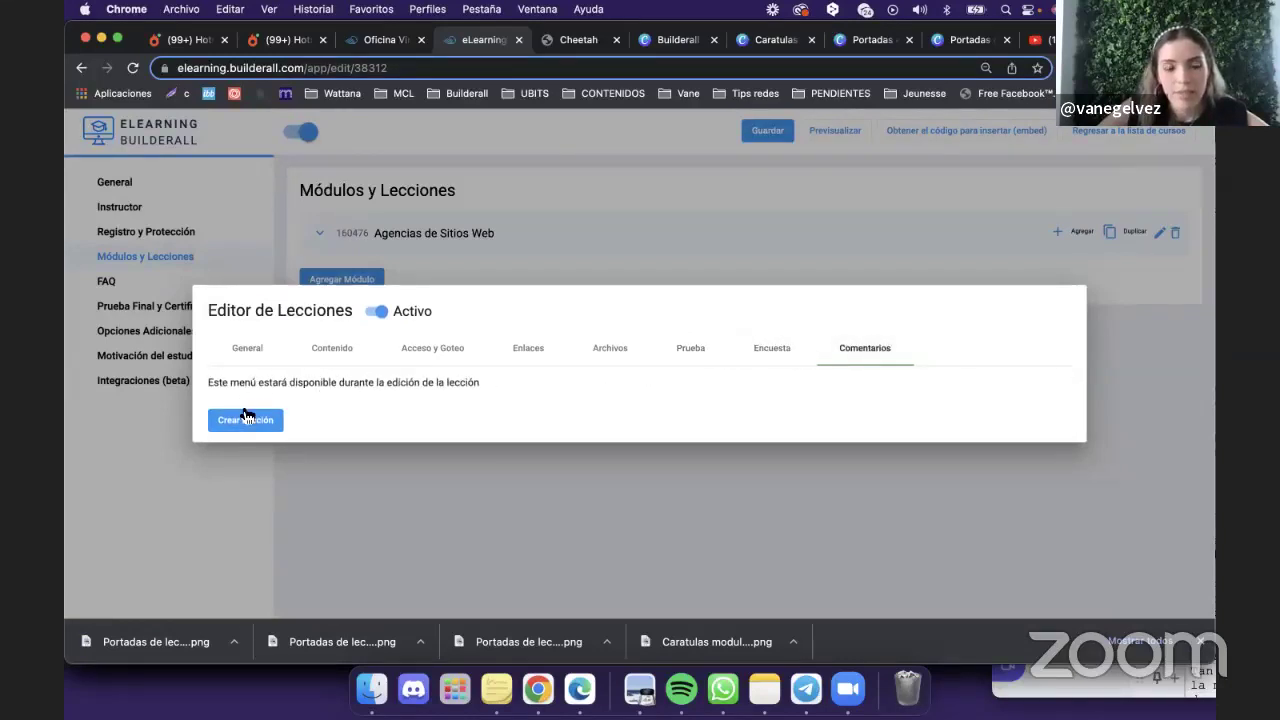
pyautogui.click(249, 360)
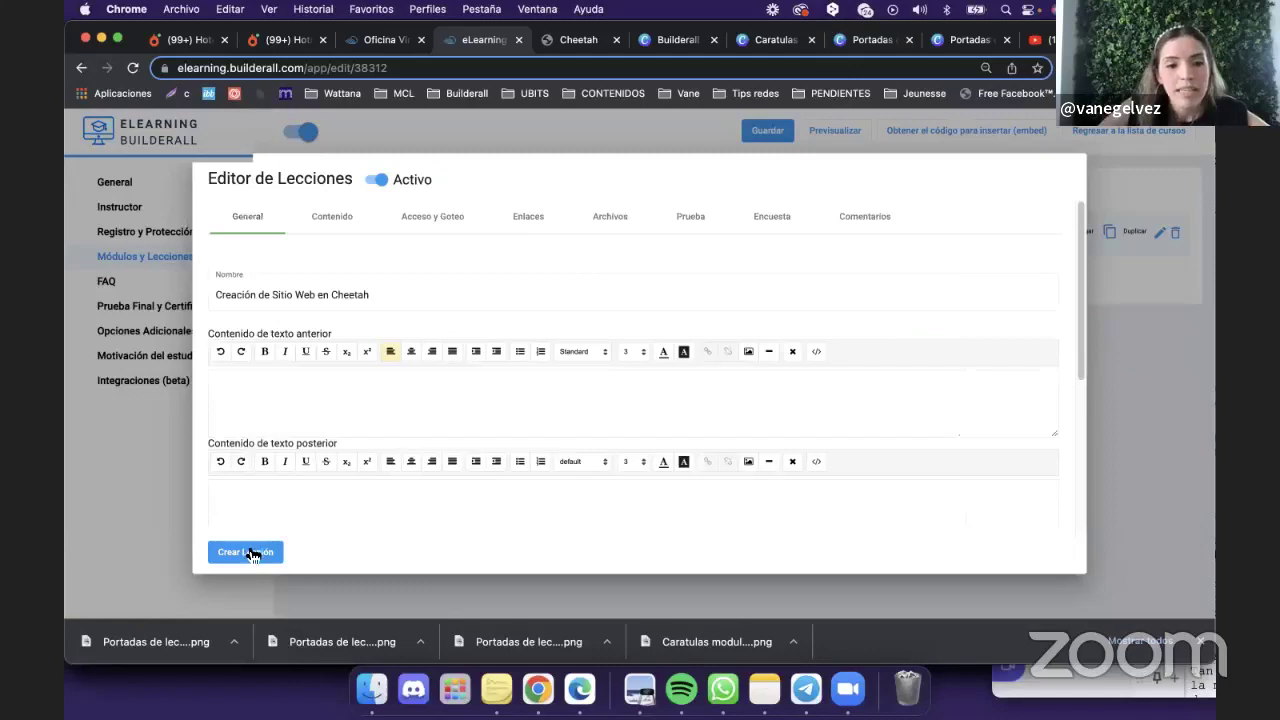
pyautogui.click(250, 553)
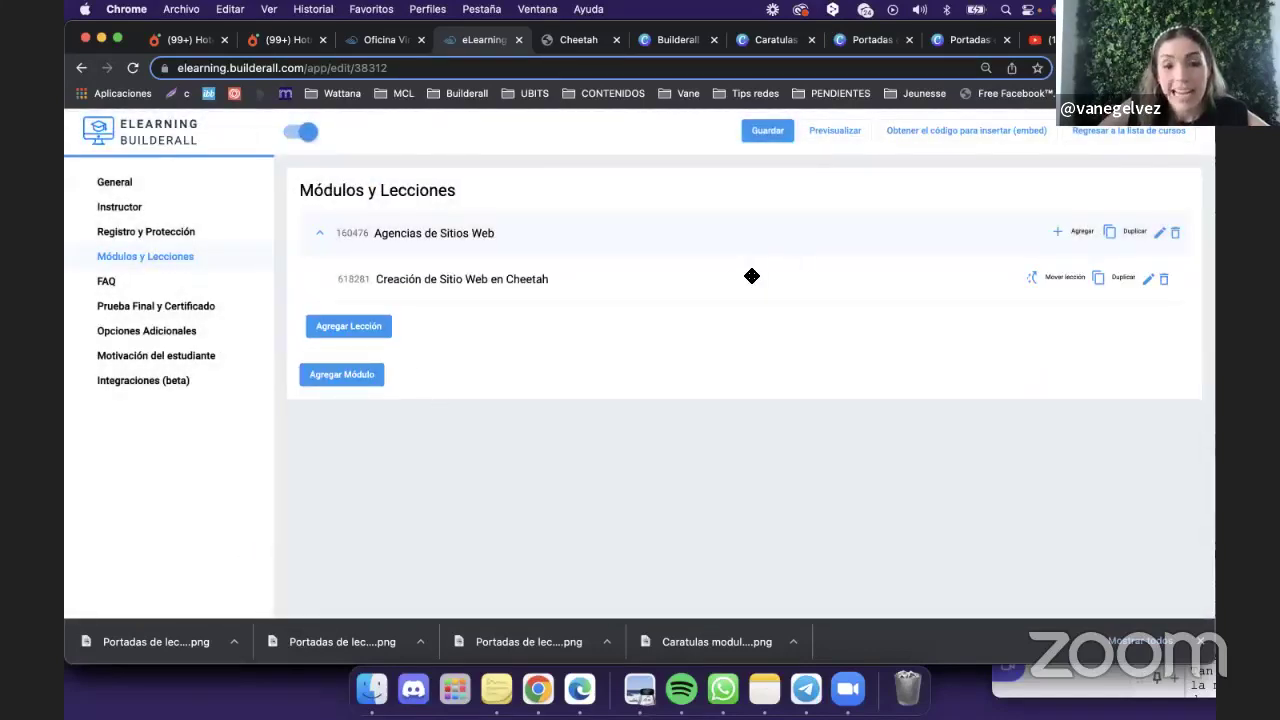
# Save 'Entrenamientos Builderall Labs' and confirm its student preview lists 1 module and 1 lesson
pyautogui.click(767, 133)
pyautogui.click(829, 134)
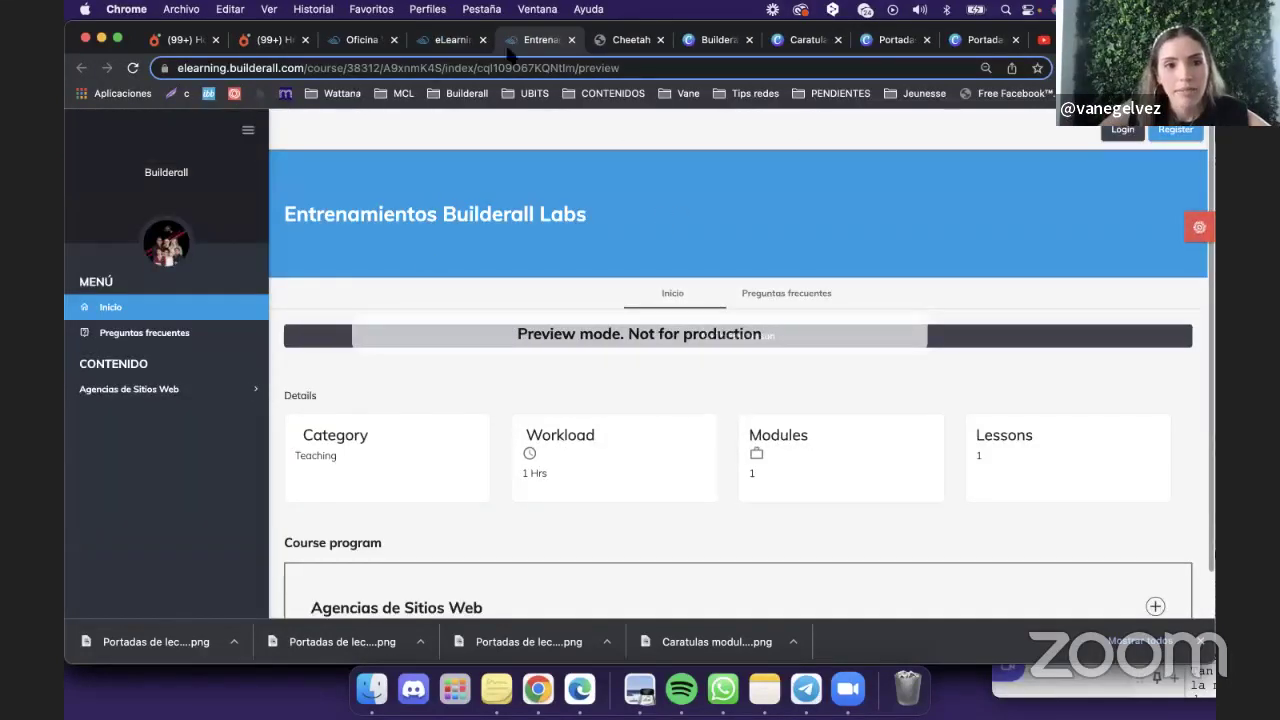
pyautogui.click(445, 40)
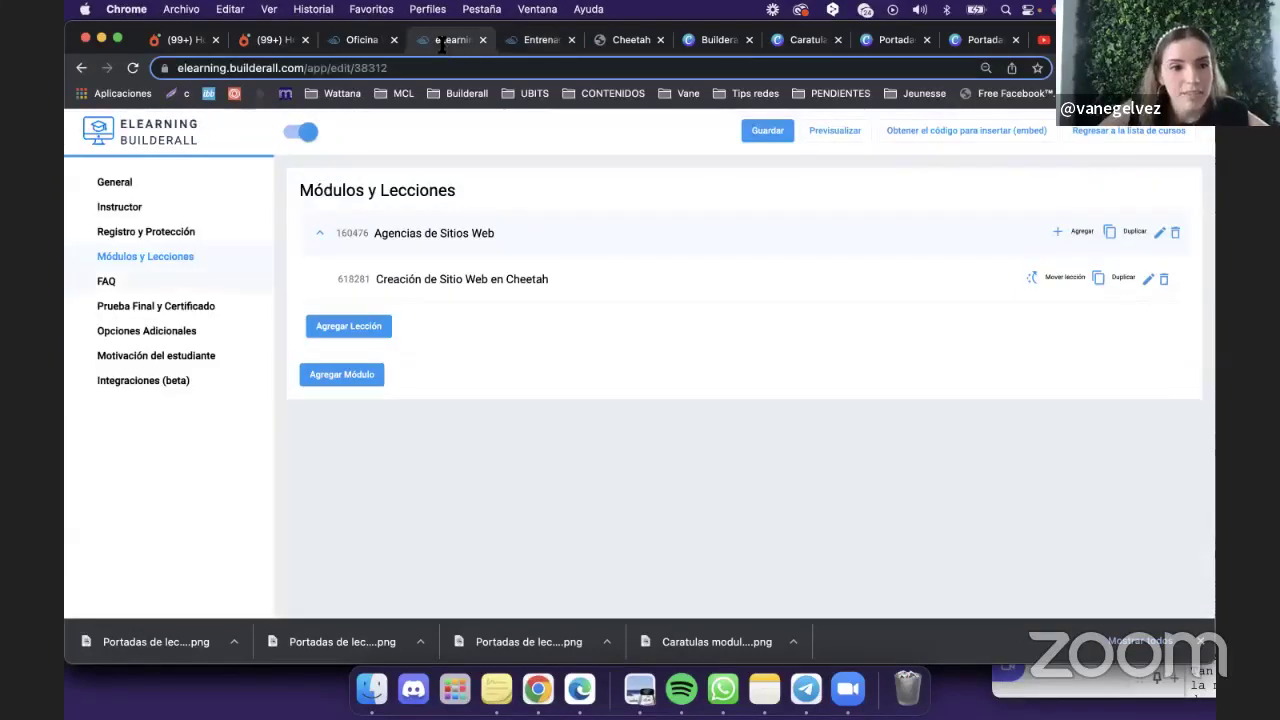
# Give the course the Moderno theme with Arial as its font family
pyautogui.click(185, 332)
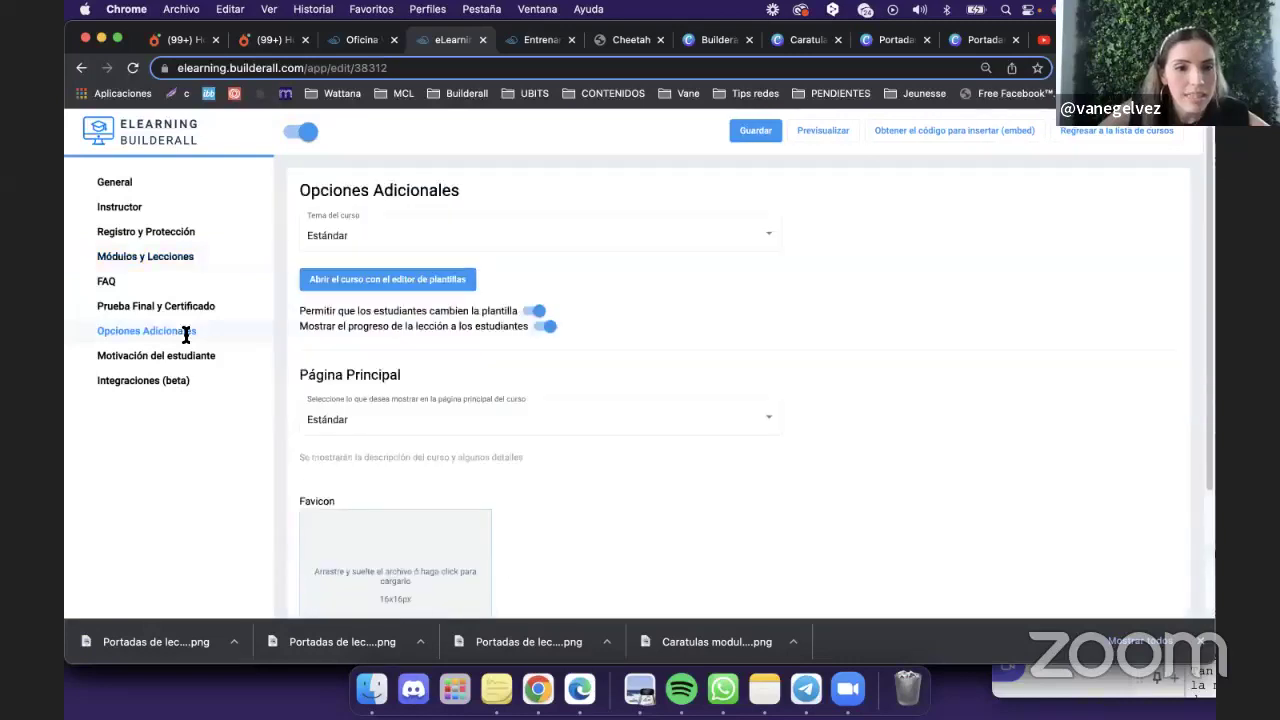
pyautogui.click(350, 244)
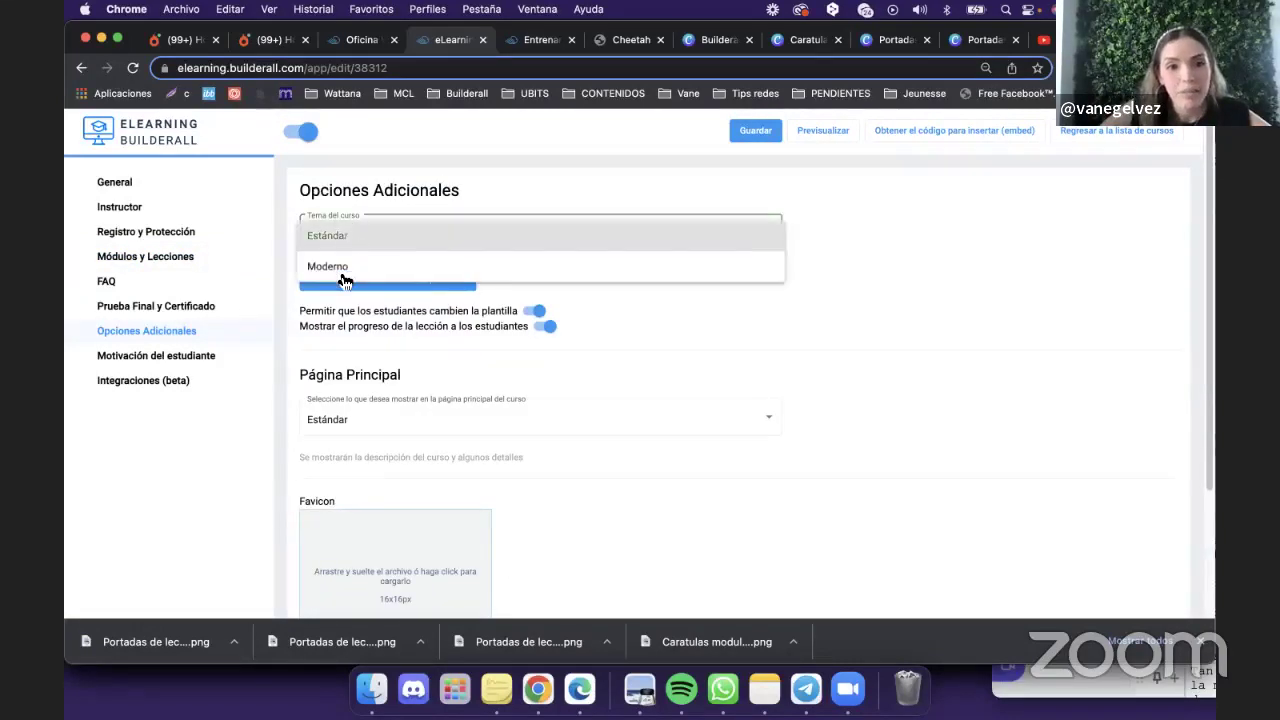
pyautogui.click(340, 266)
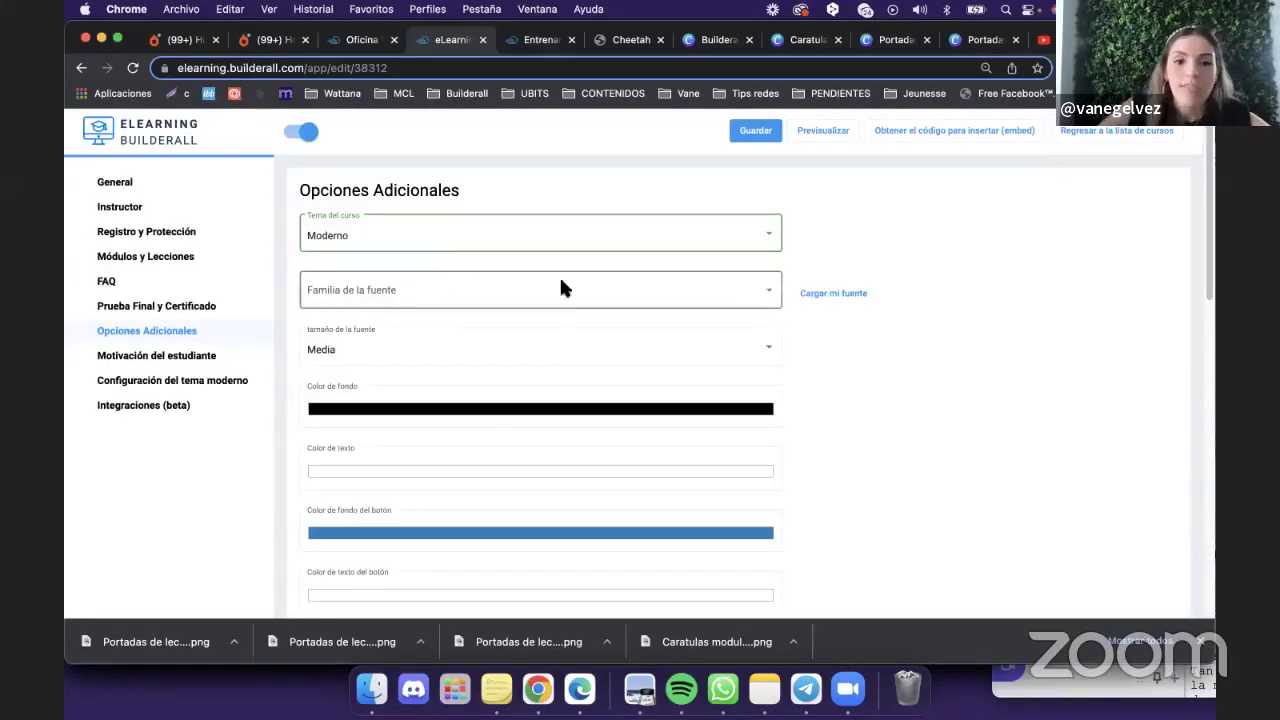
pyautogui.click(375, 290)
pyautogui.click(373, 290)
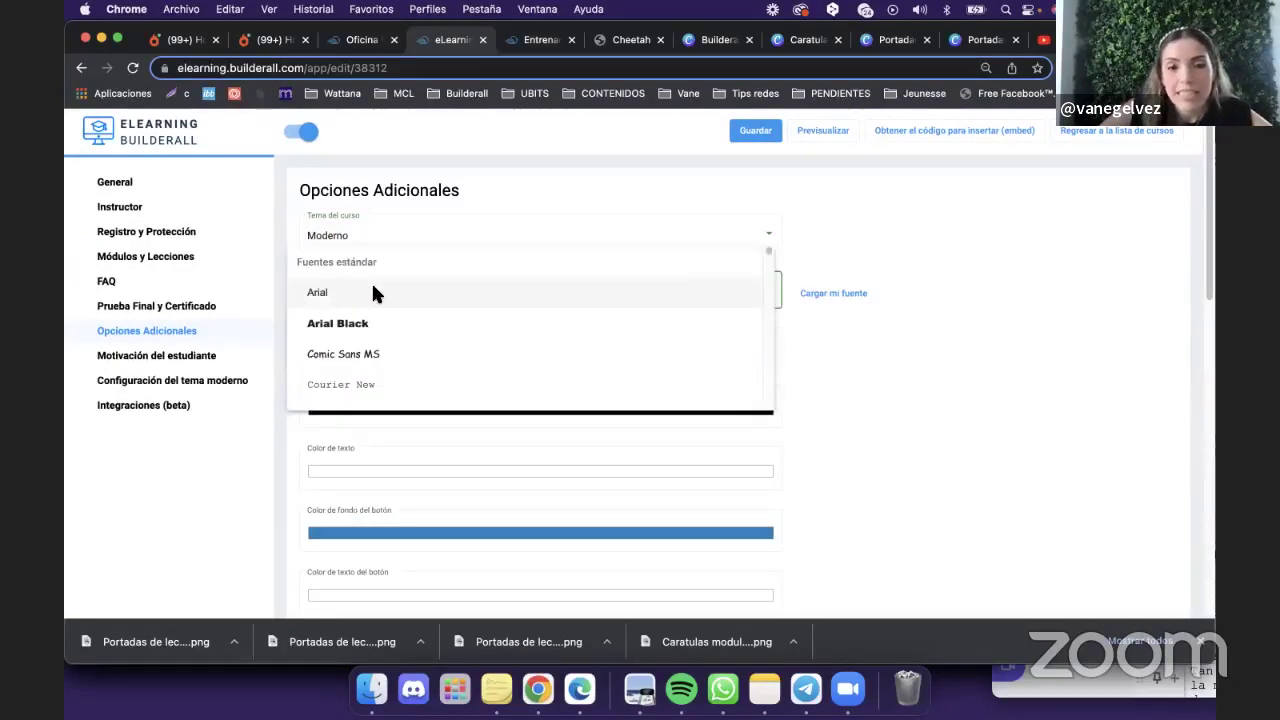
pyautogui.scroll(-5, 367, 311)
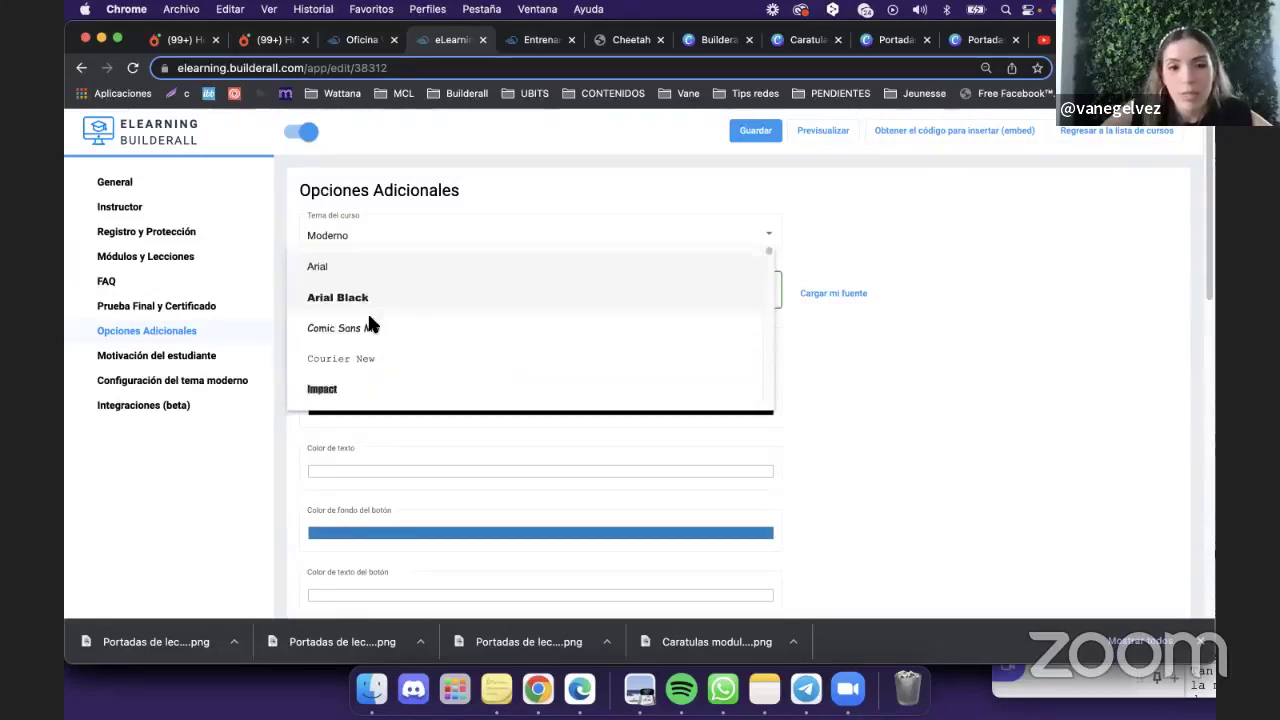
pyautogui.scroll(-10, 343, 320)
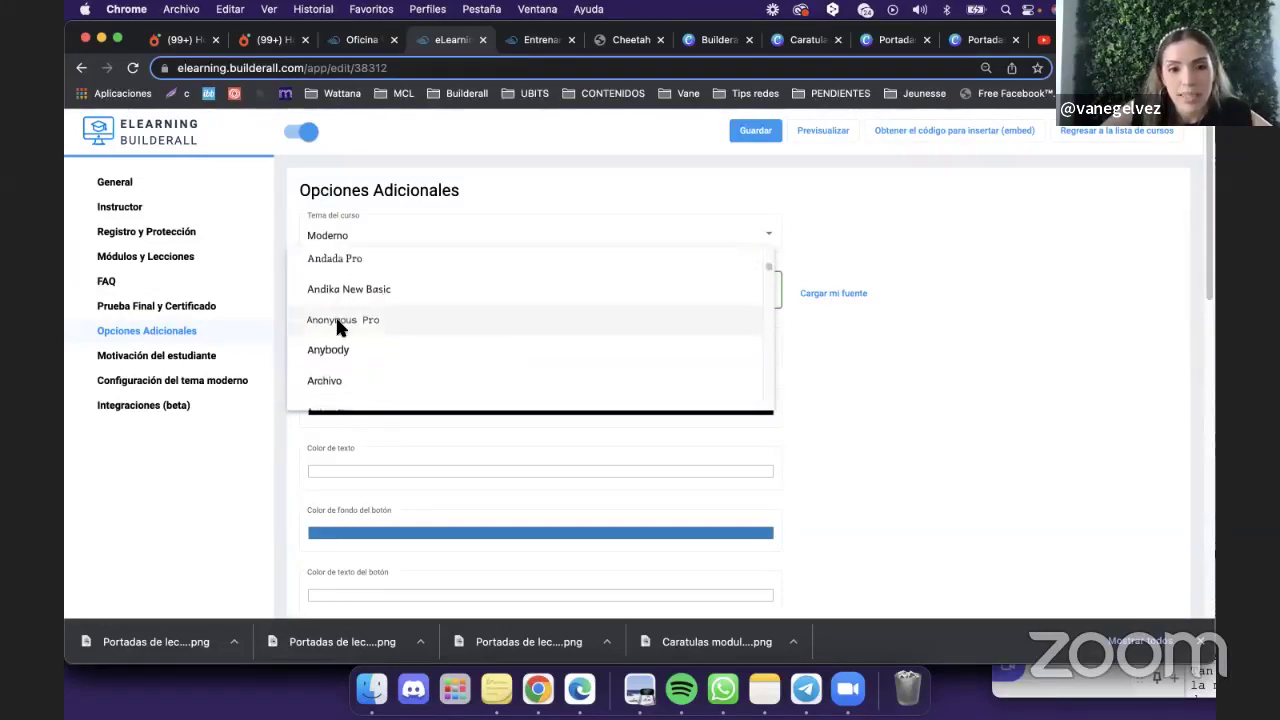
pyautogui.scroll(-3, 337, 327)
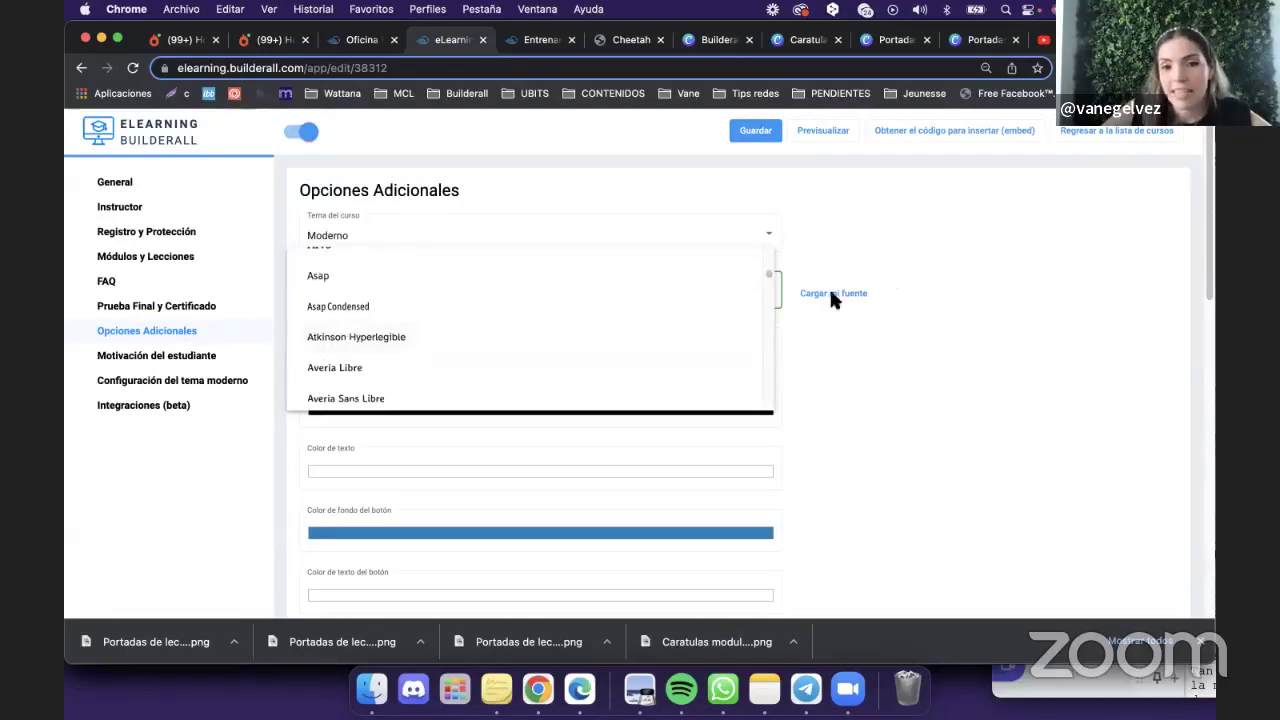
pyautogui.scroll(15, 503, 354)
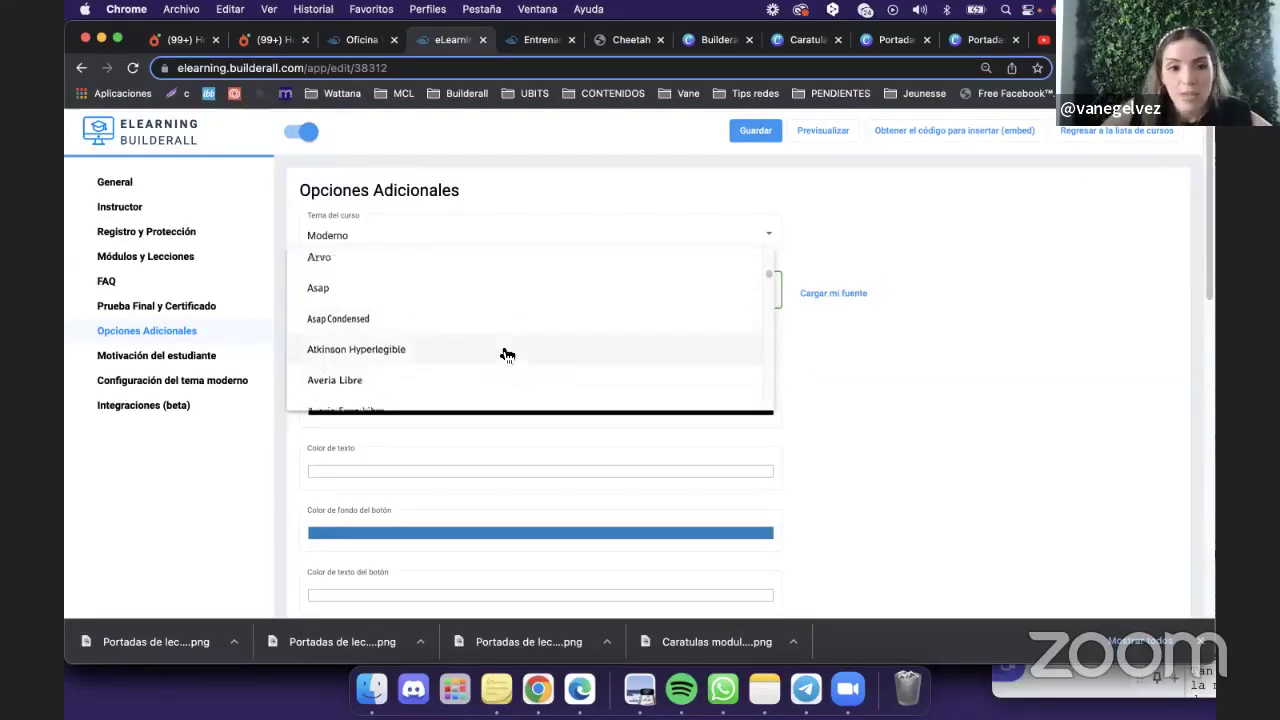
pyautogui.click(414, 304)
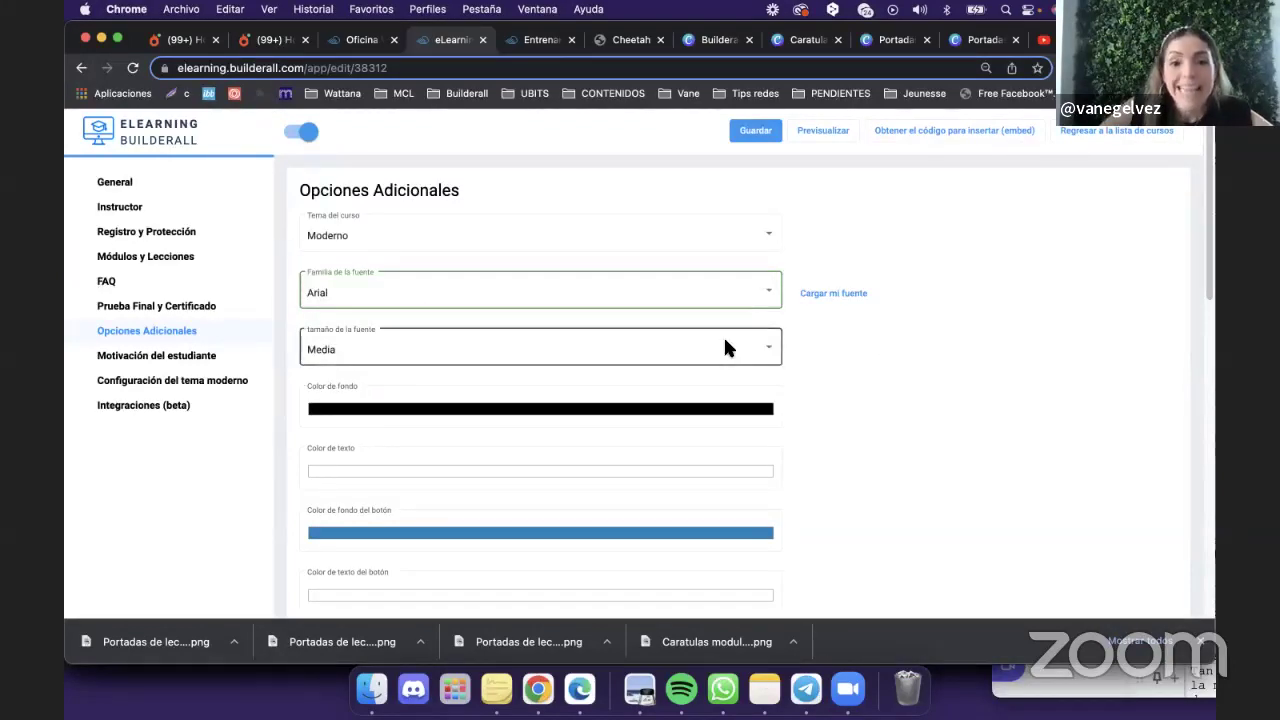
# Keep the font size at Media and bring up the Canva lesson-cover design
pyautogui.click(725, 339)
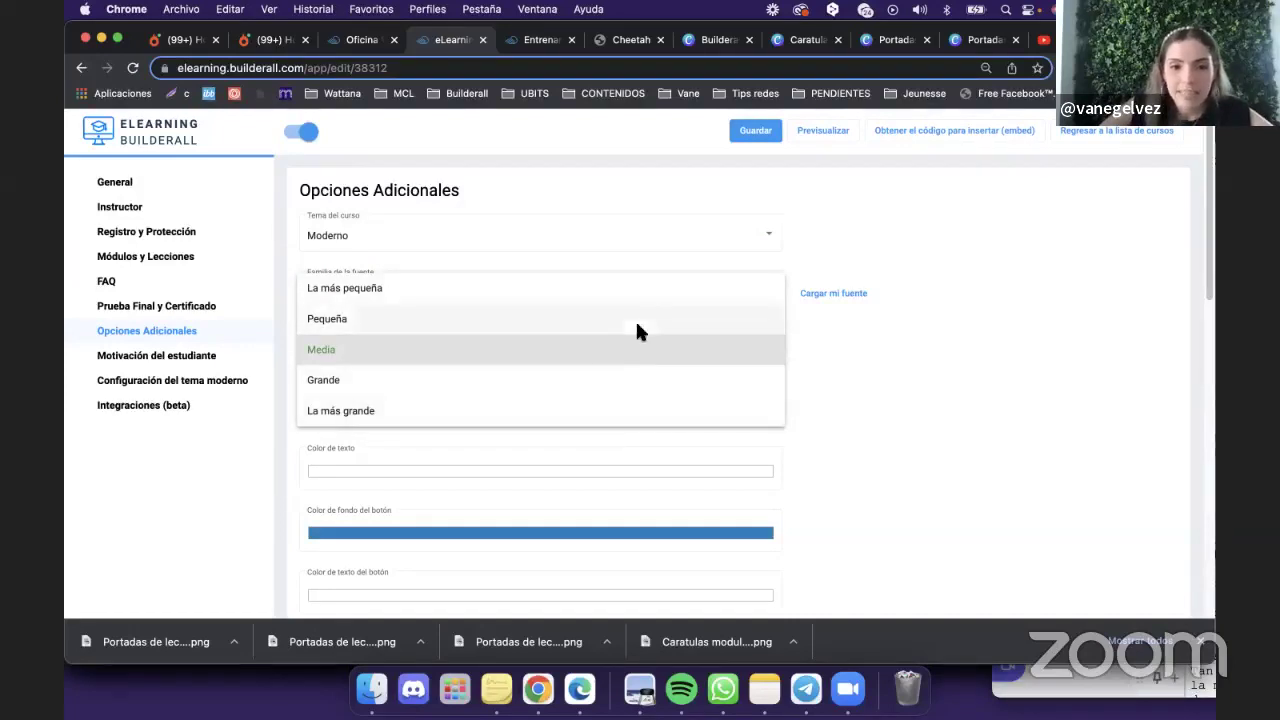
pyautogui.click(588, 360)
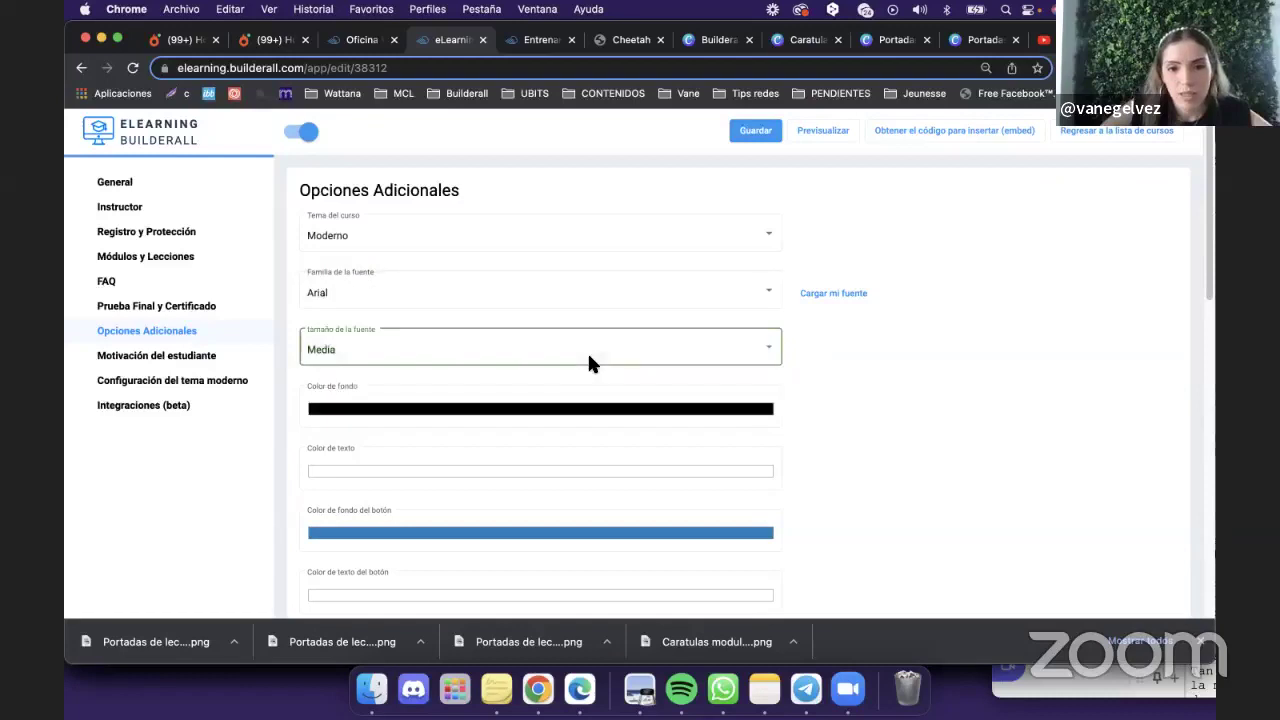
pyautogui.scroll(-3, 490, 330)
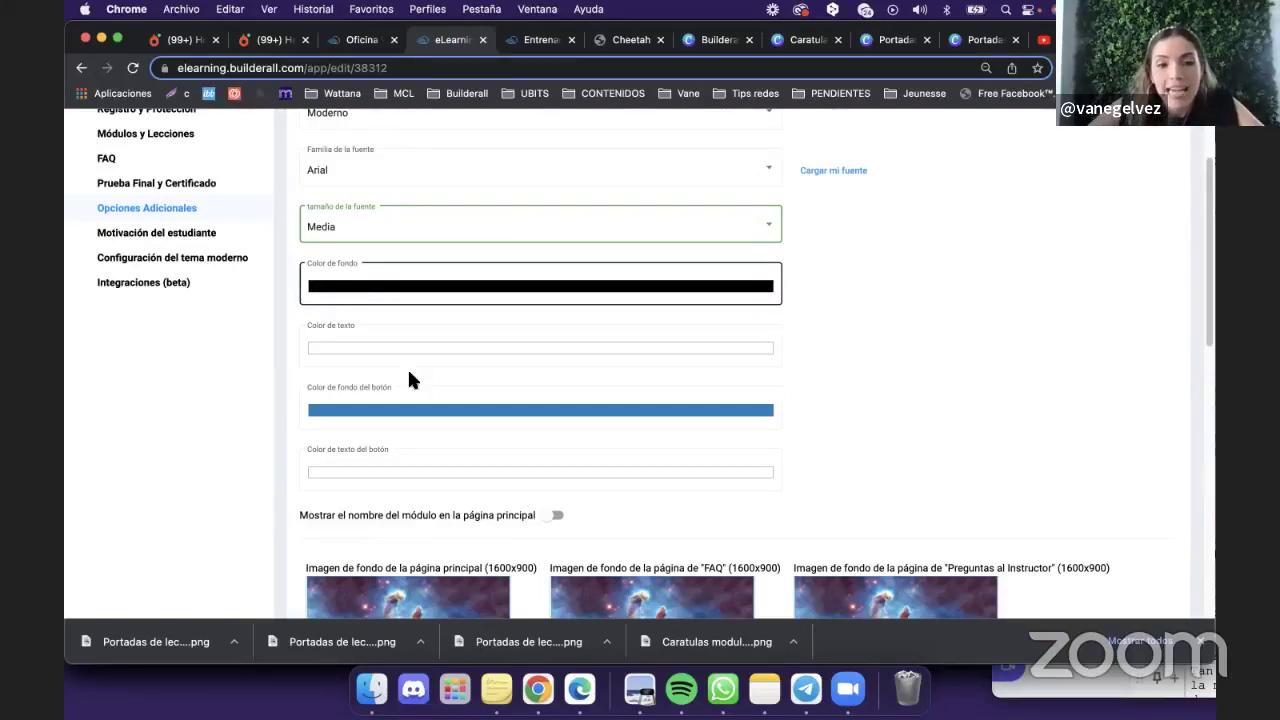
pyautogui.scroll(-3, 367, 335)
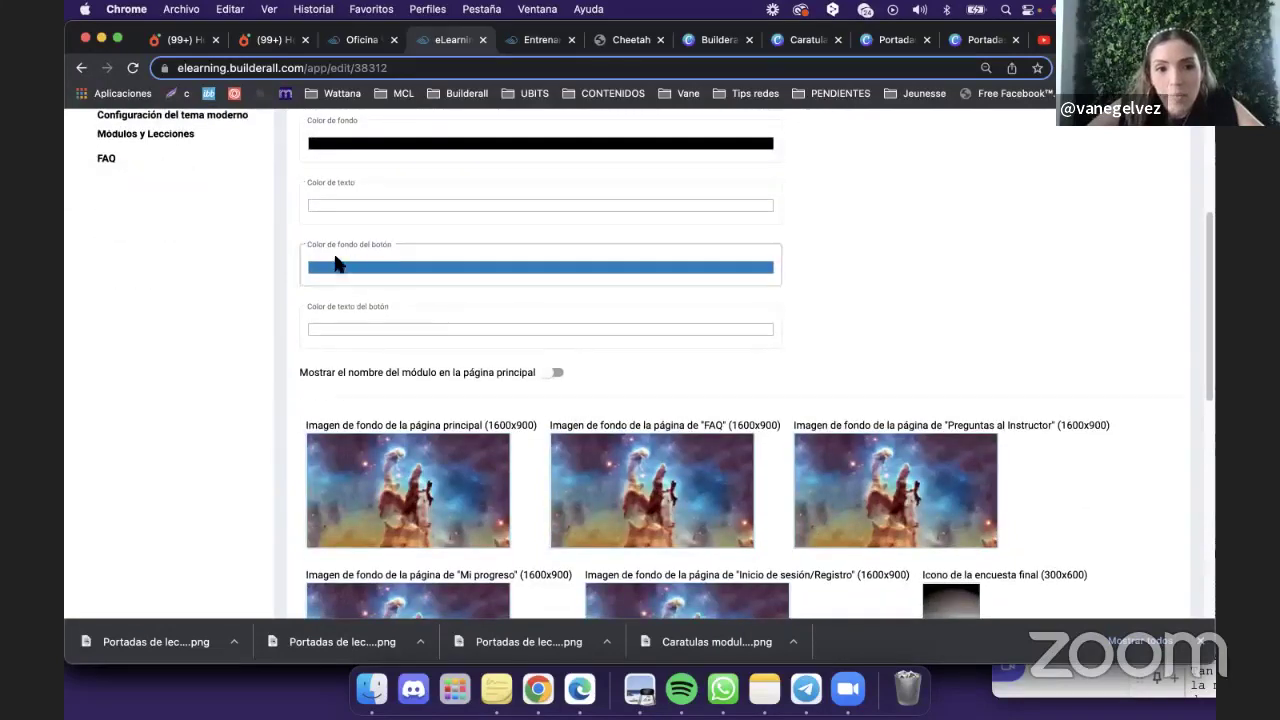
pyautogui.click(336, 263)
pyautogui.click(330, 263)
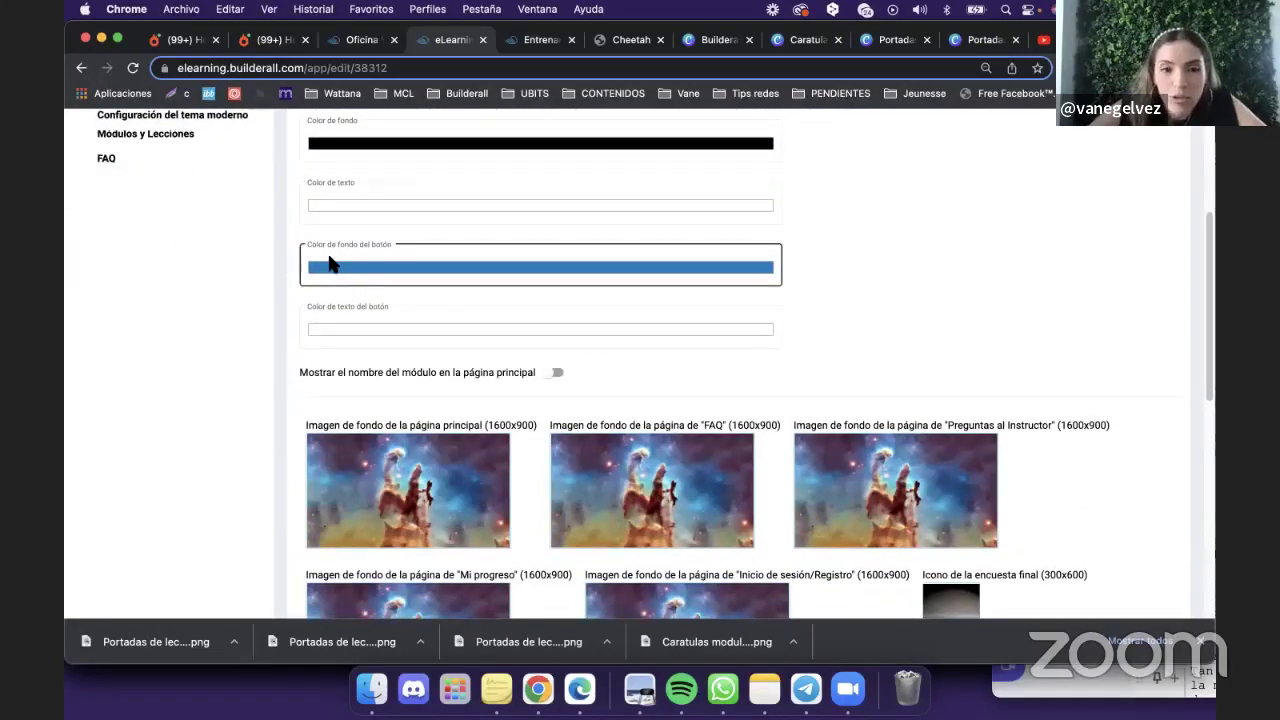
pyautogui.click(831, 187)
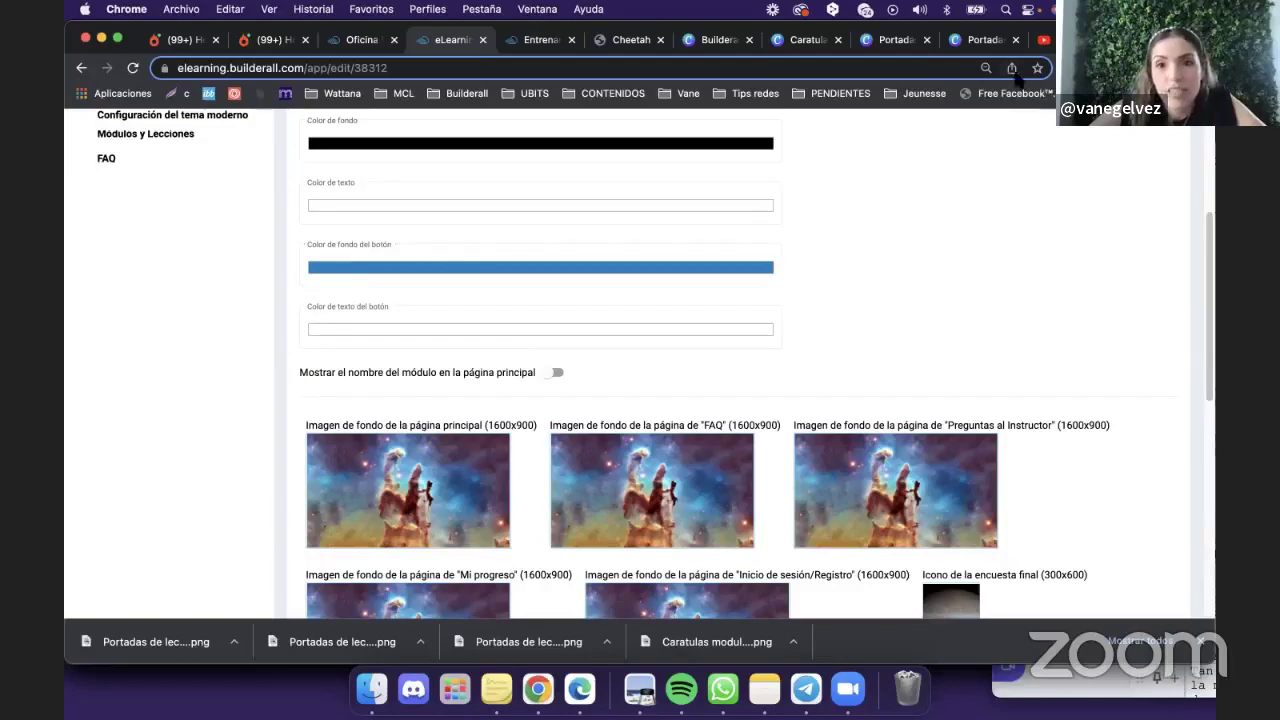
pyautogui.click(879, 42)
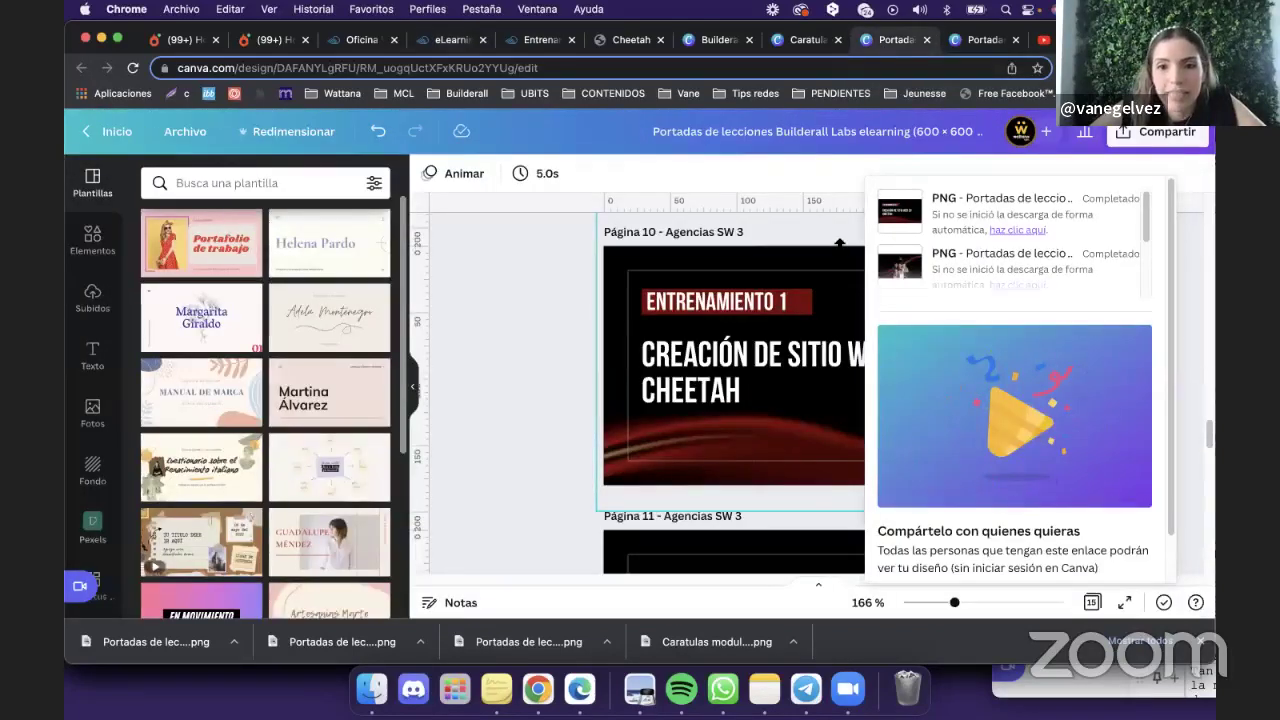
# Read the covers' dark red hex code #760506 while leaving the ENTRENAMIENTO 1 title white
pyautogui.click(839, 246)
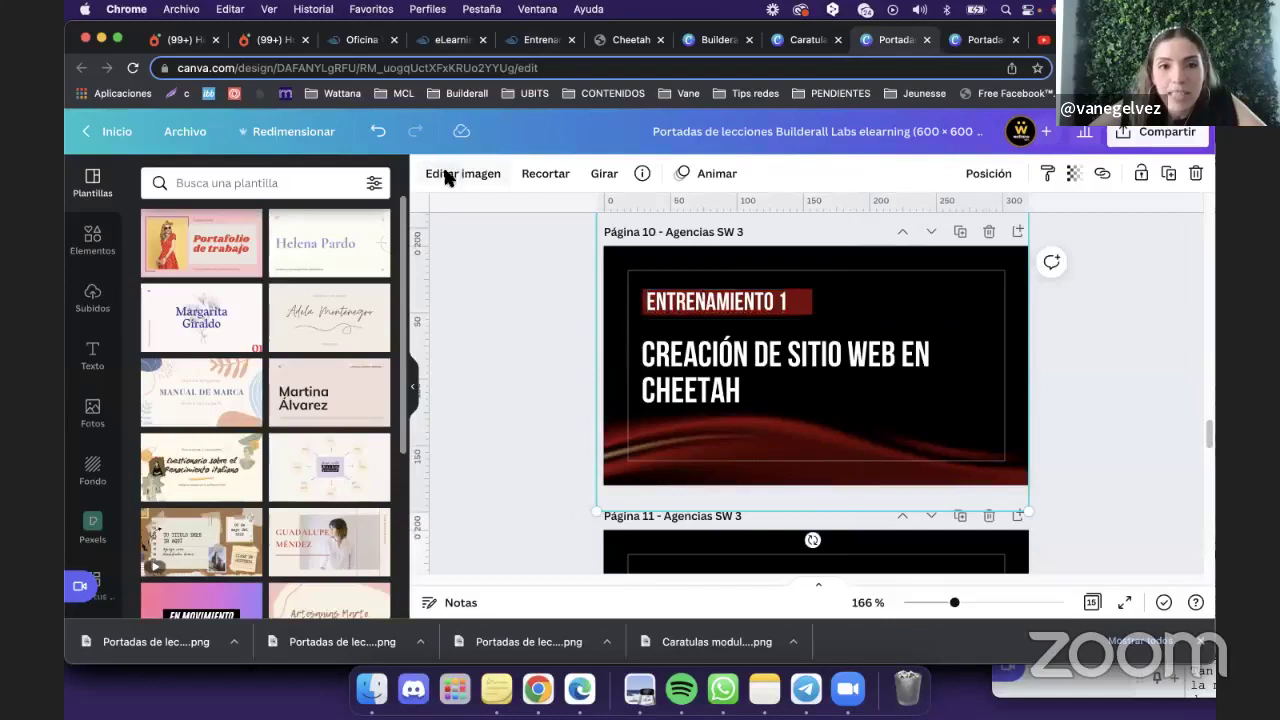
pyautogui.click(695, 312)
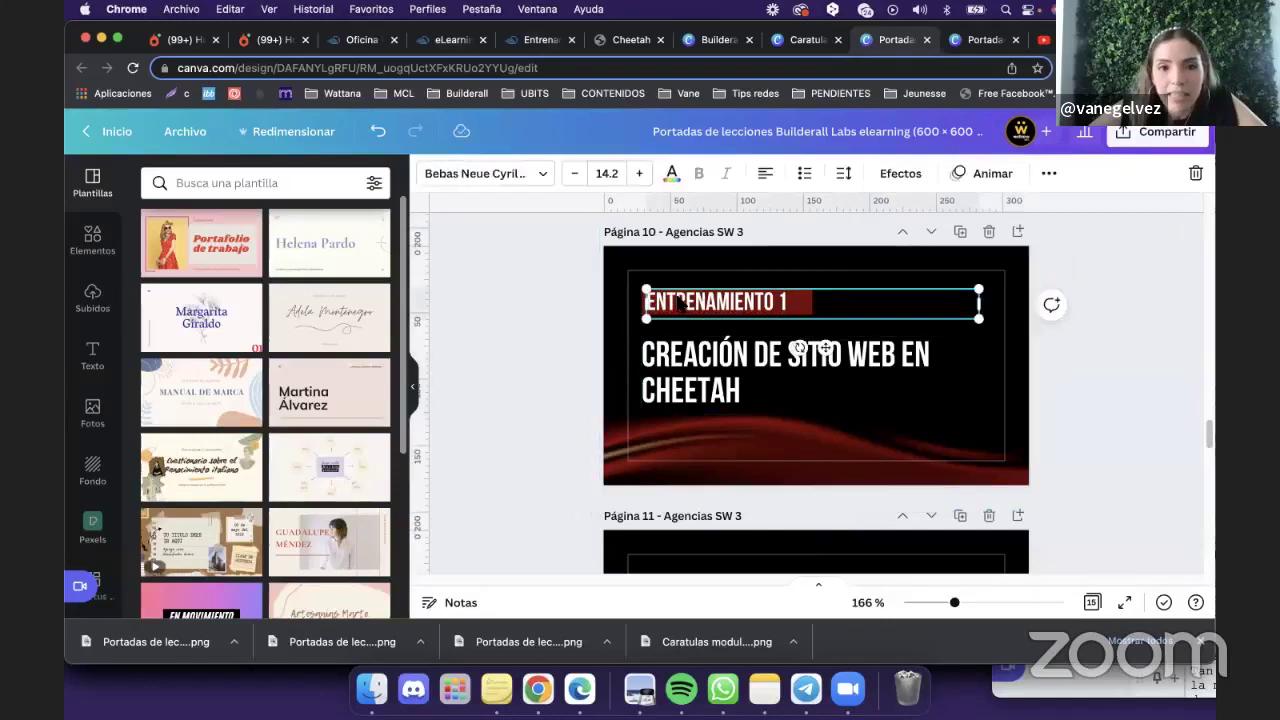
pyautogui.click(671, 175)
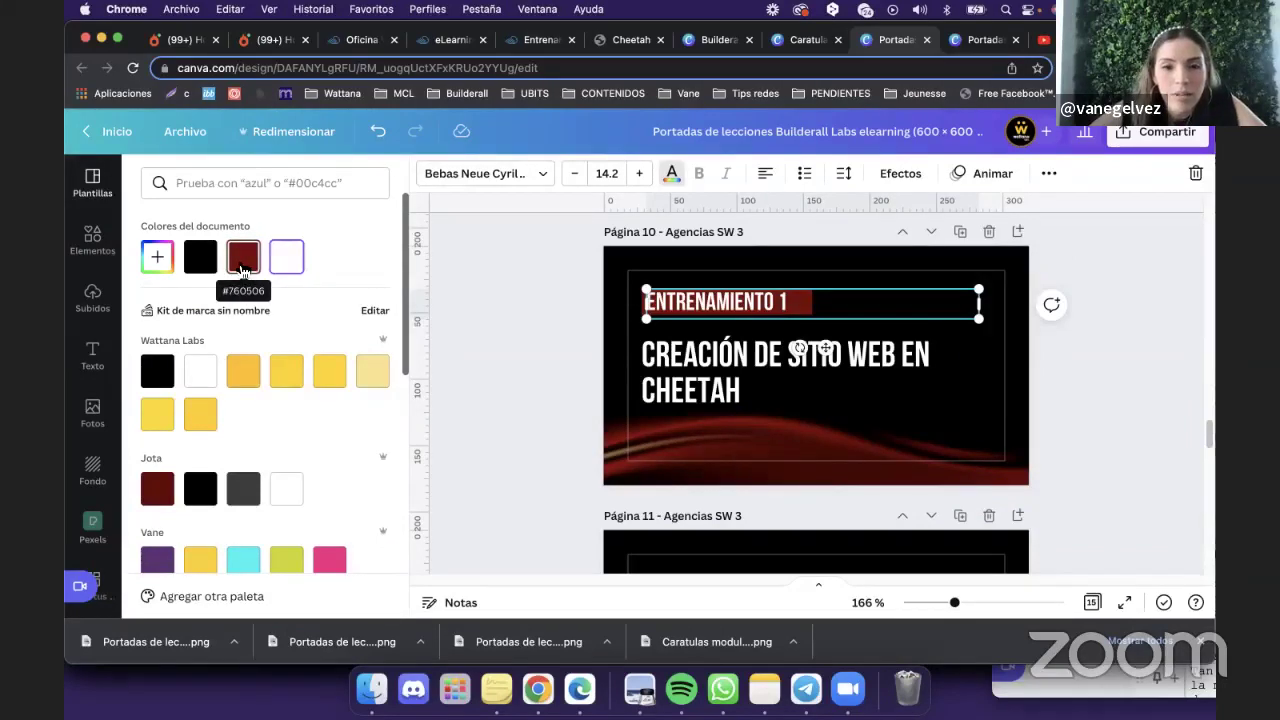
pyautogui.click(243, 260)
pyautogui.click(157, 262)
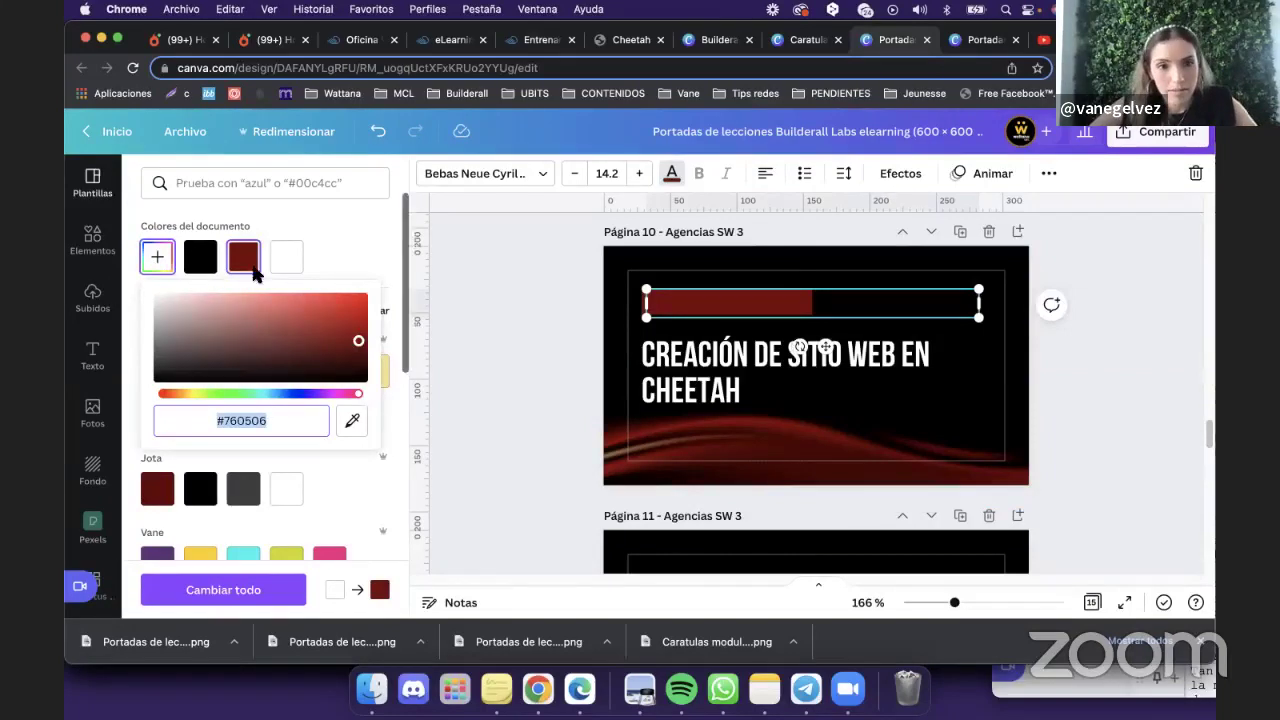
pyautogui.click(286, 257)
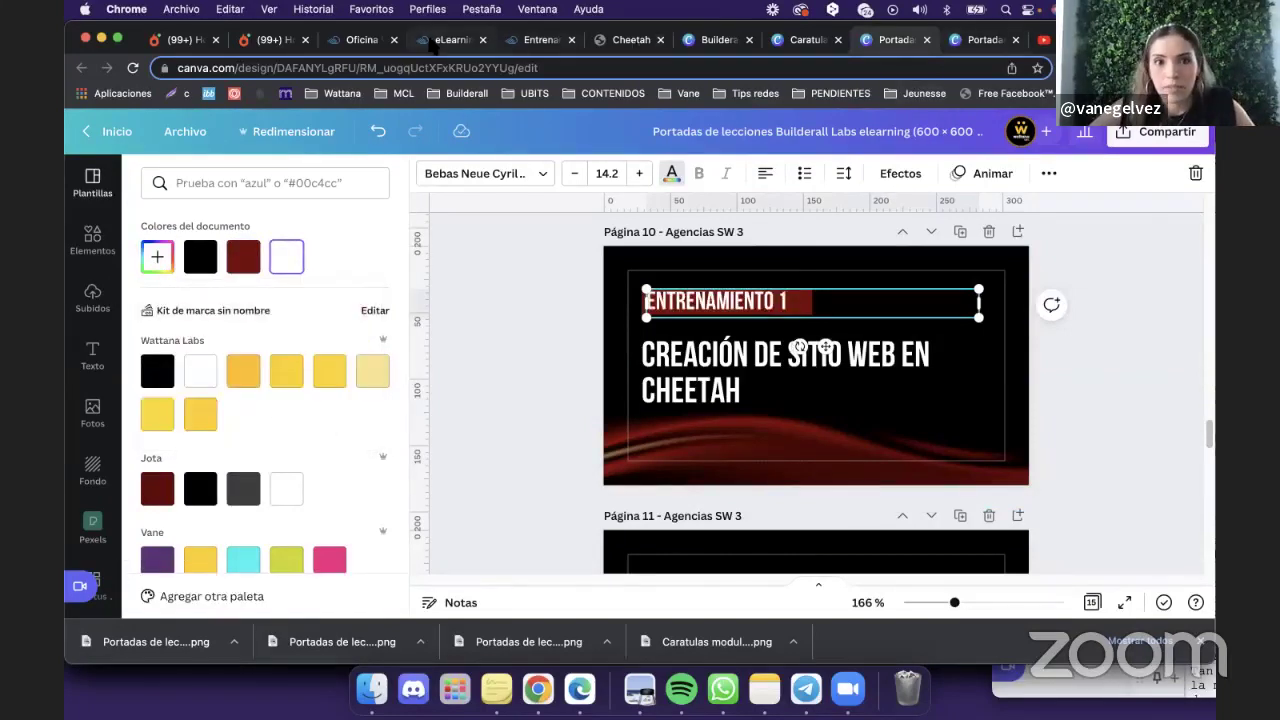
pyautogui.click(432, 44)
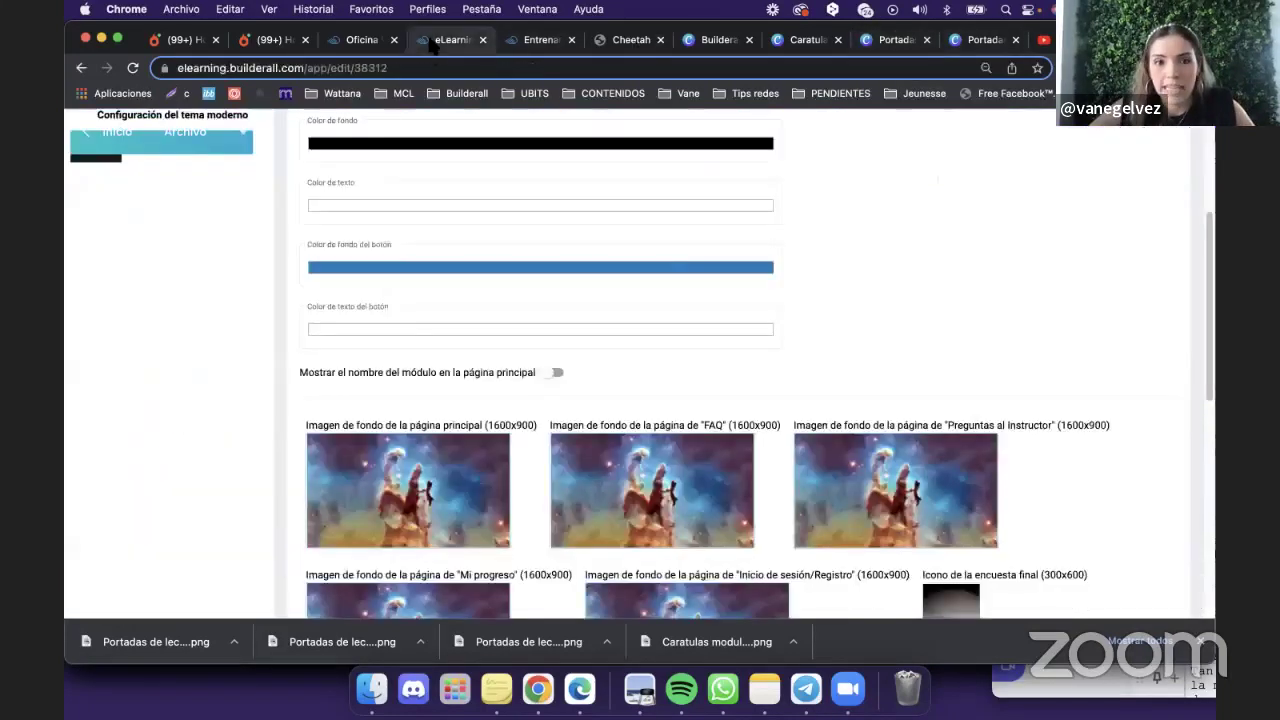
# Show the button background colour as a hex value and compare it with the Canva red
pyautogui.click(674, 266)
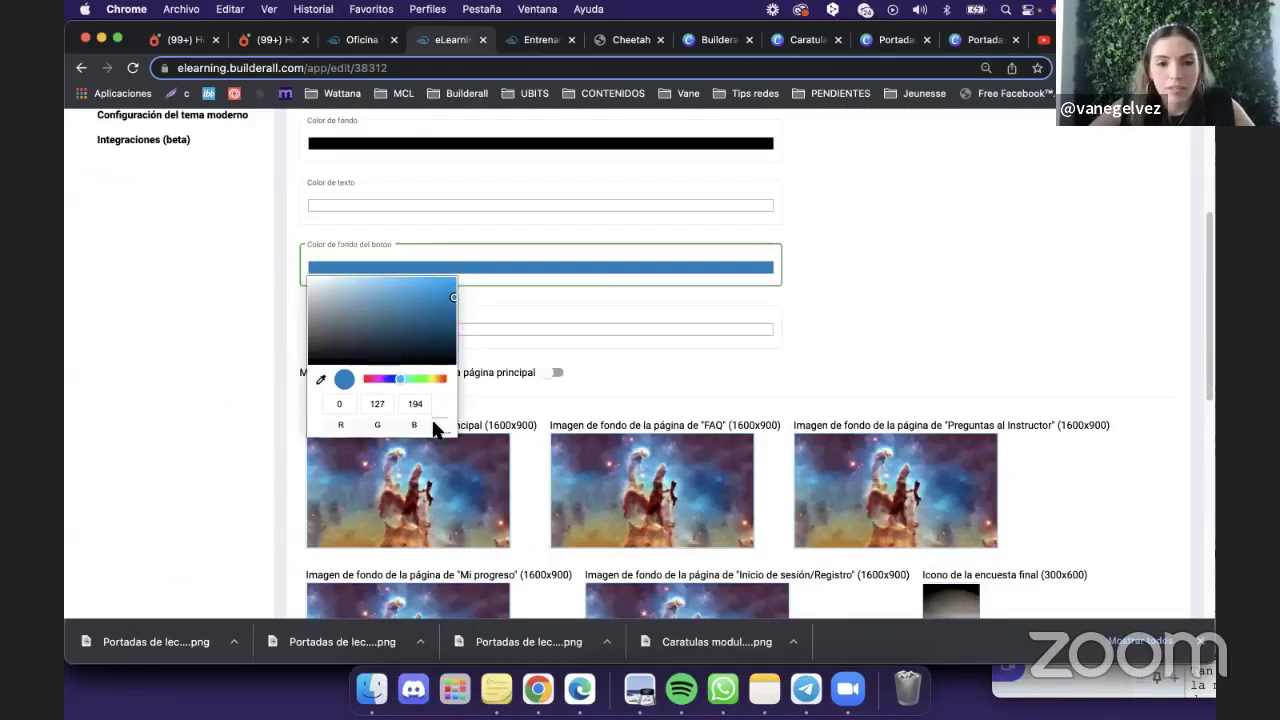
pyautogui.click(434, 424)
pyautogui.click(434, 424)
pyautogui.click(333, 405)
pyautogui.click(419, 403)
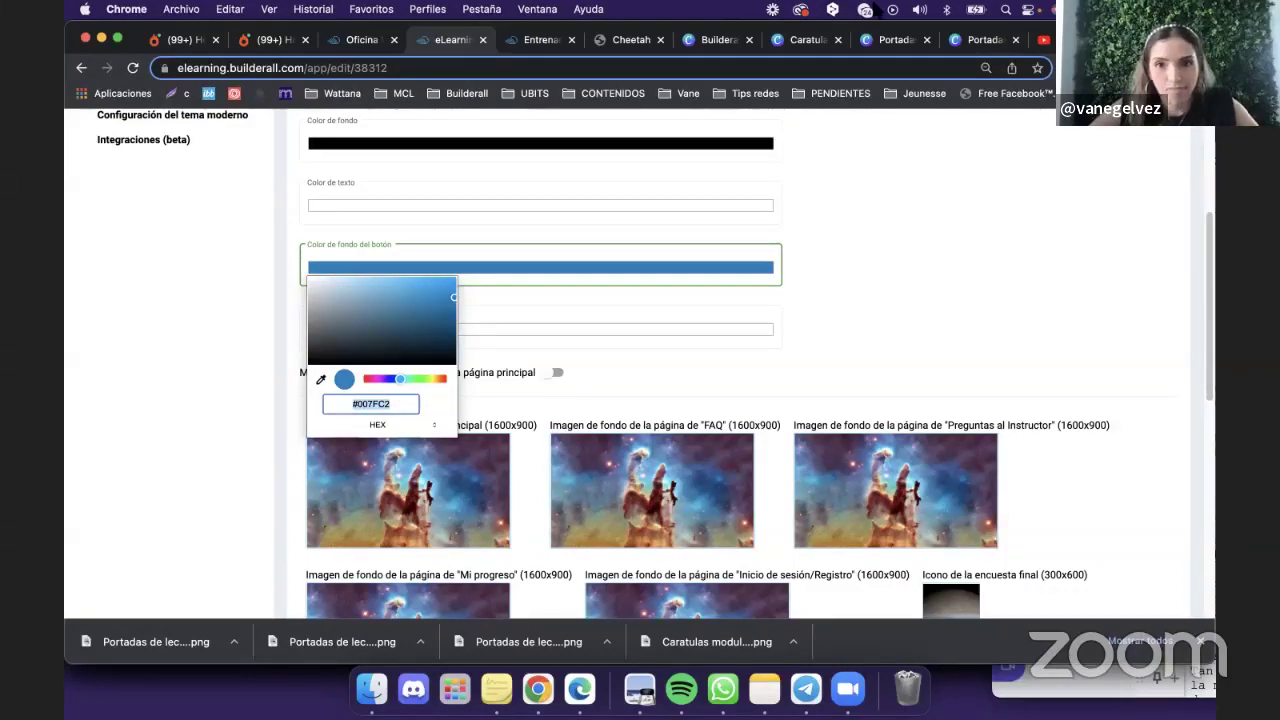
pyautogui.click(913, 42)
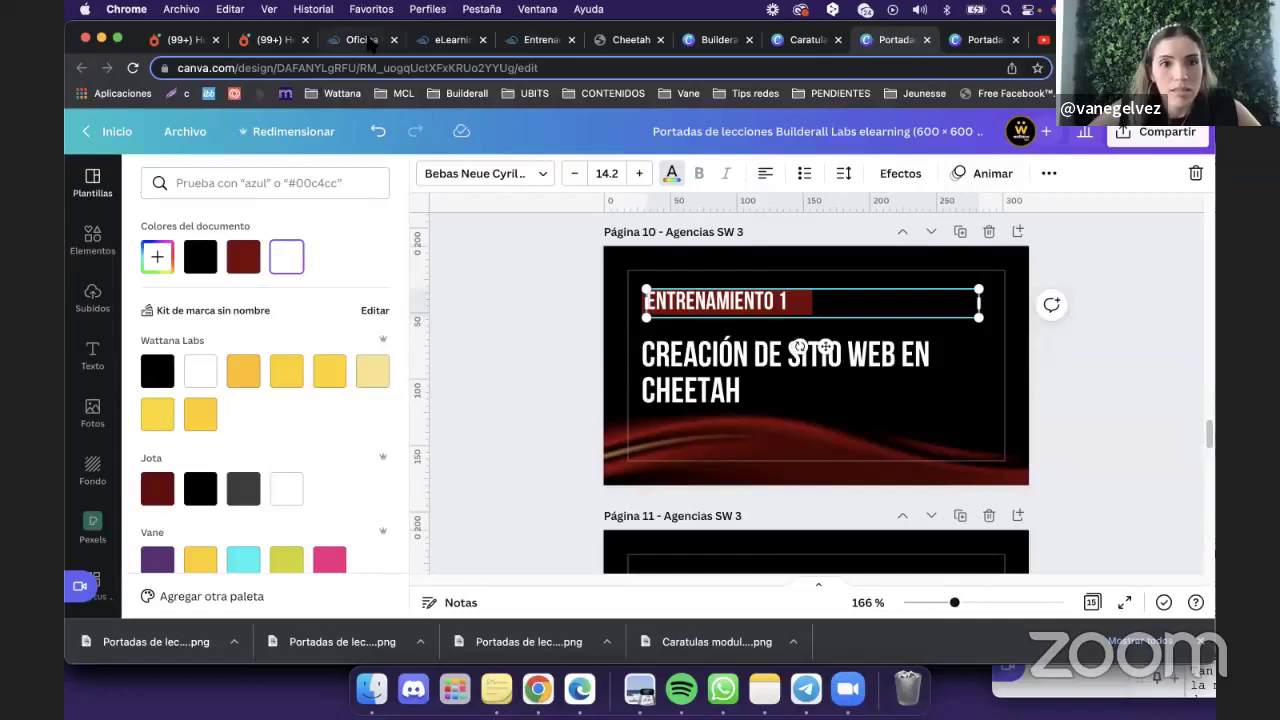
pyautogui.click(447, 40)
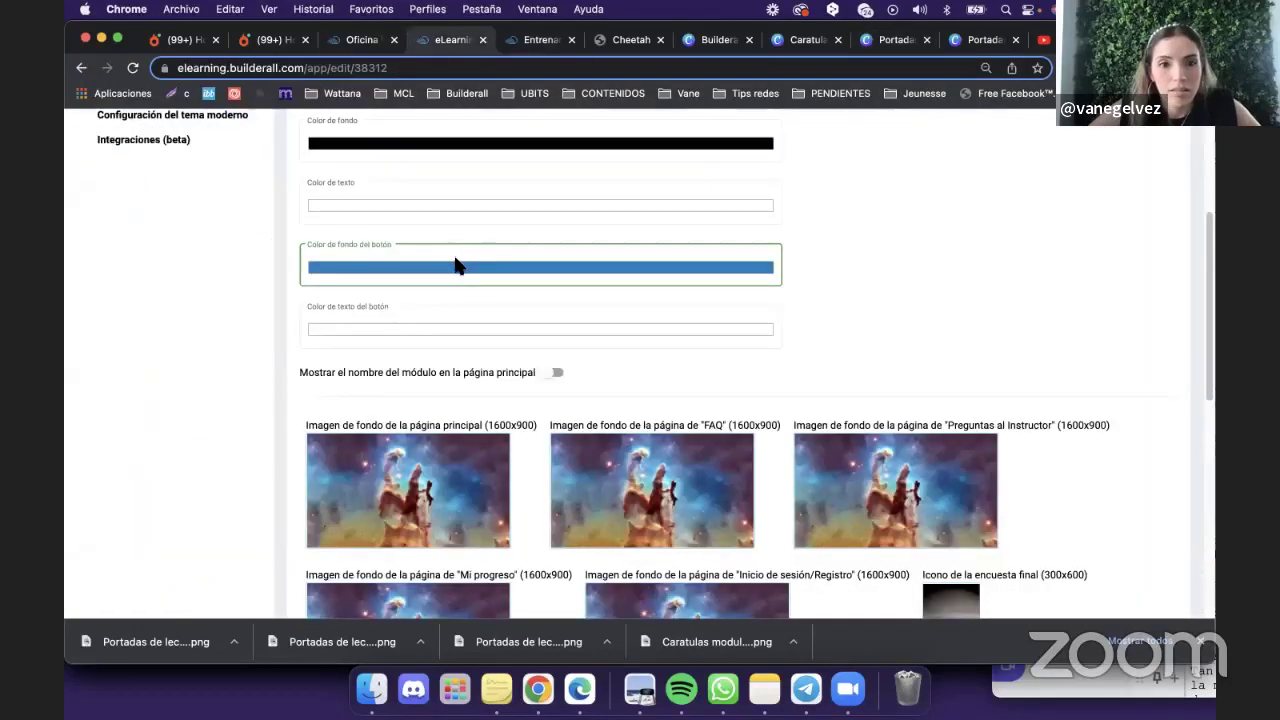
# Replace the button background hex #007FC2 with 750505 and apply it
pyautogui.click(499, 275)
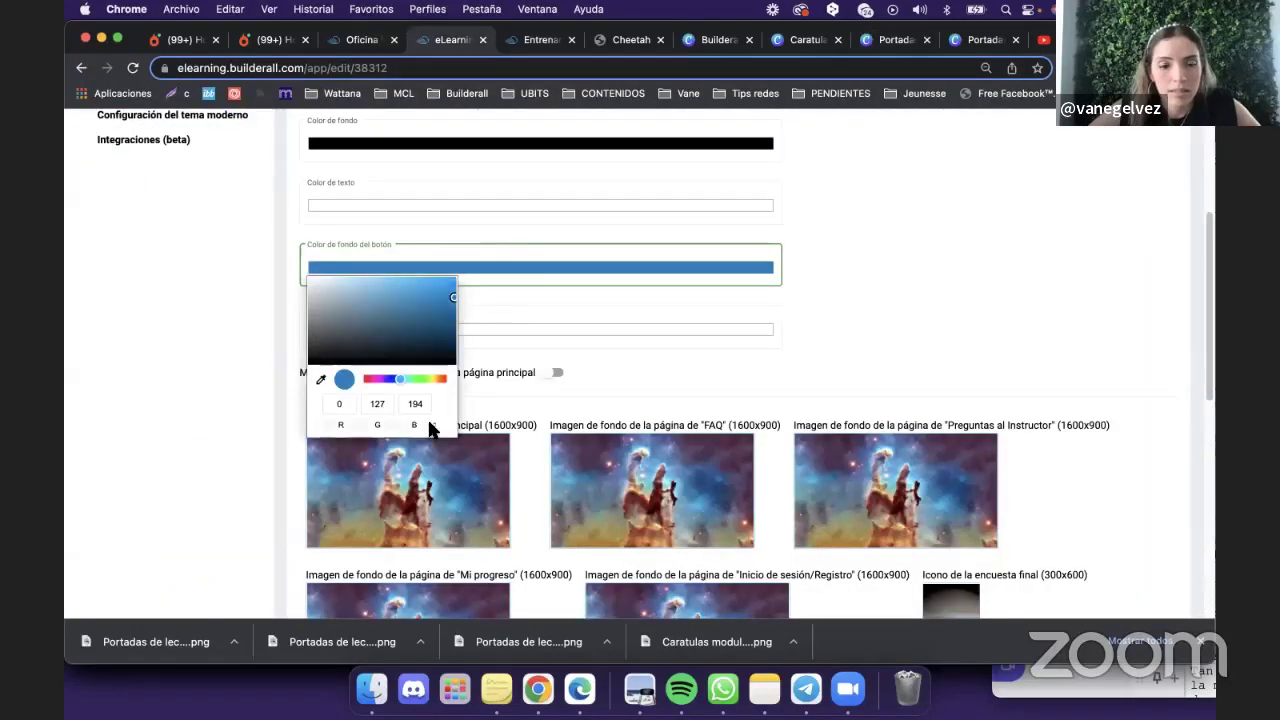
pyautogui.click(431, 427)
pyautogui.click(425, 420)
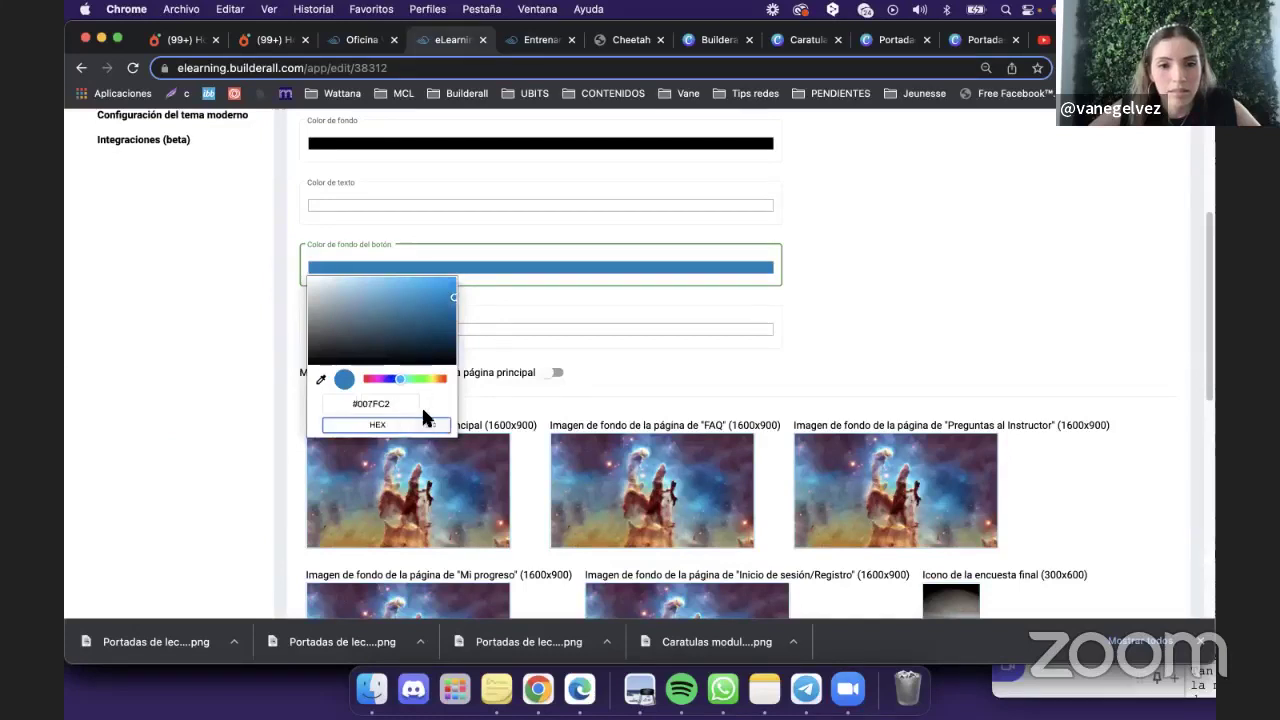
pyautogui.doubleClick(378, 404)
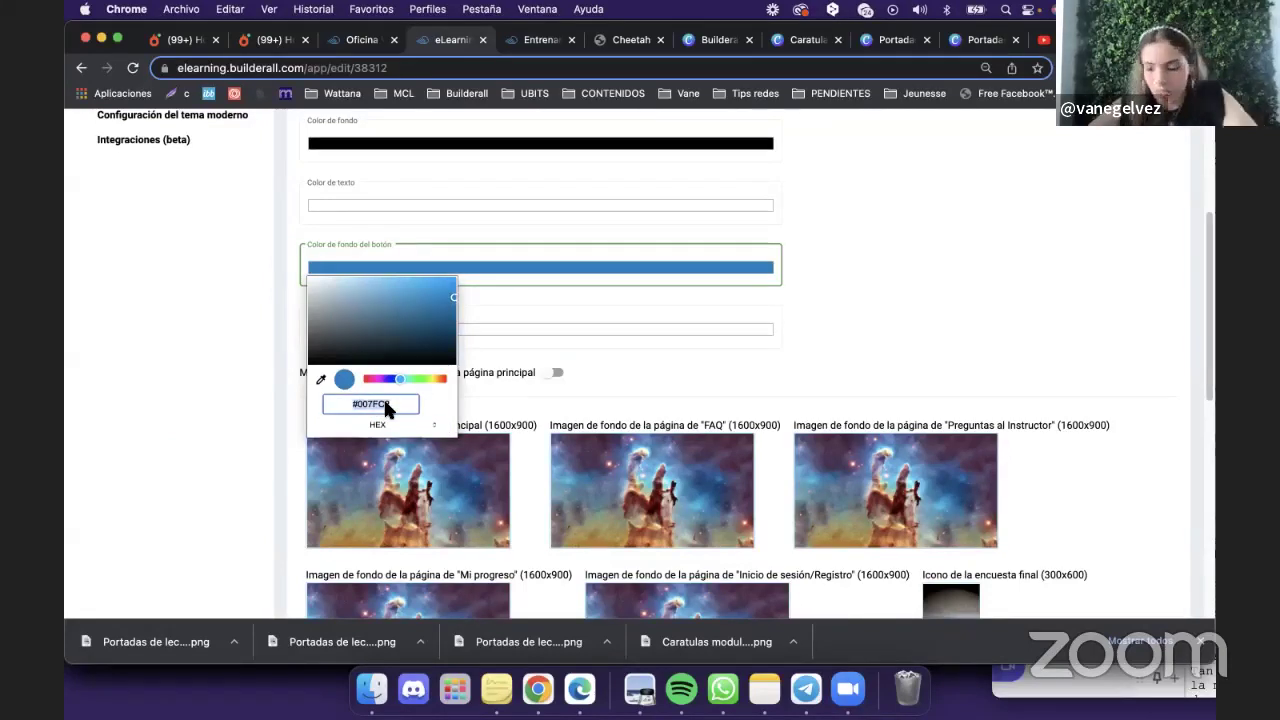
pyautogui.write('75050')
pyautogui.write('5')
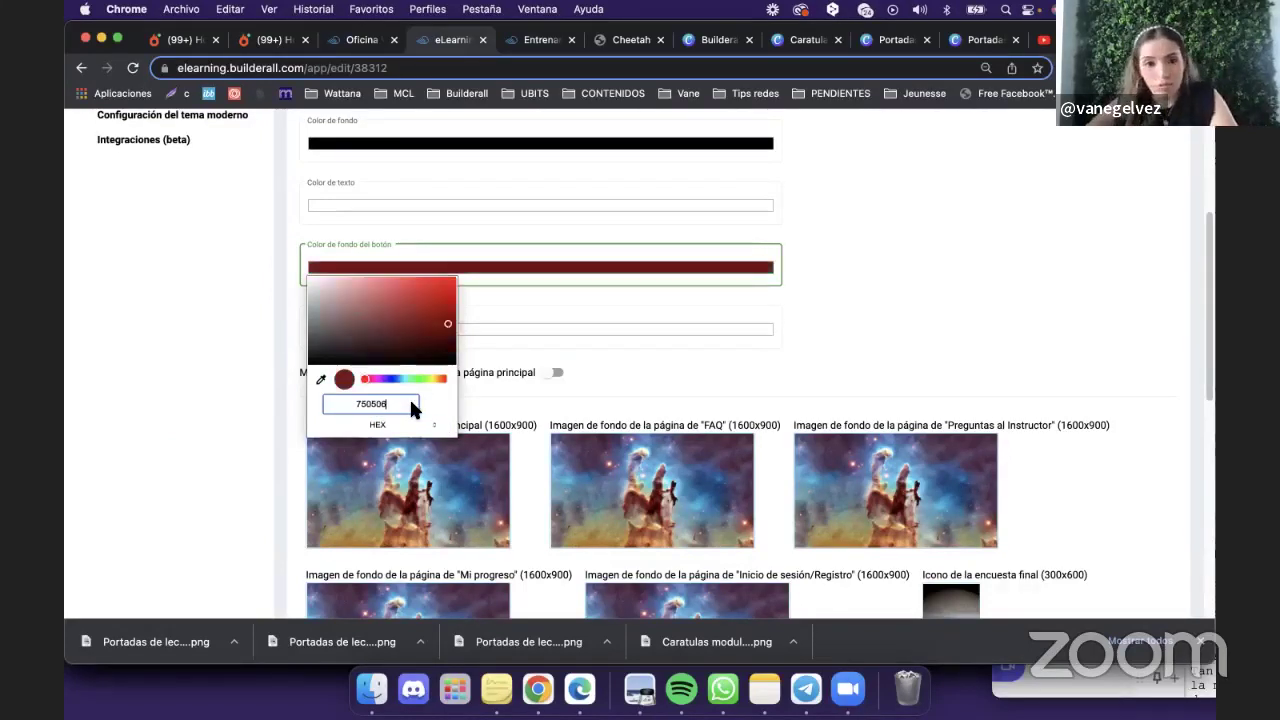
pyautogui.click(631, 355)
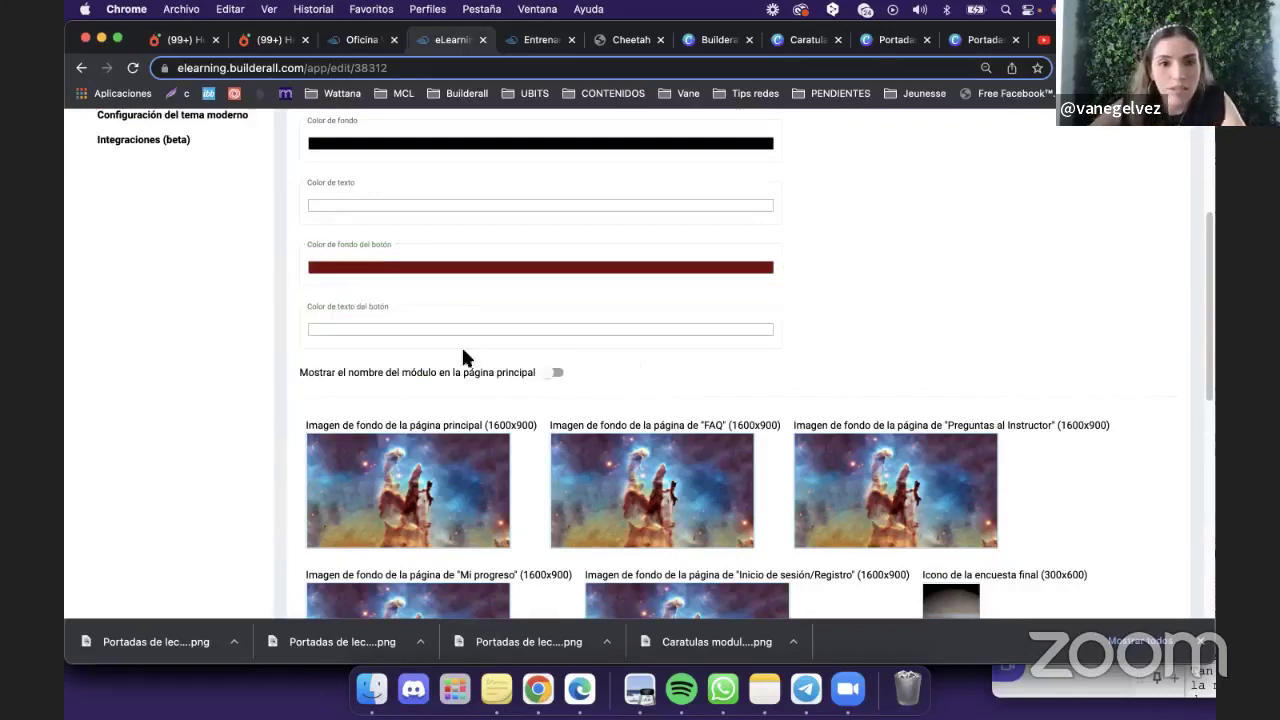
# Switch on 'Mostrar el nombre del módulo en la página principal'
pyautogui.scroll(-3, 407, 333)
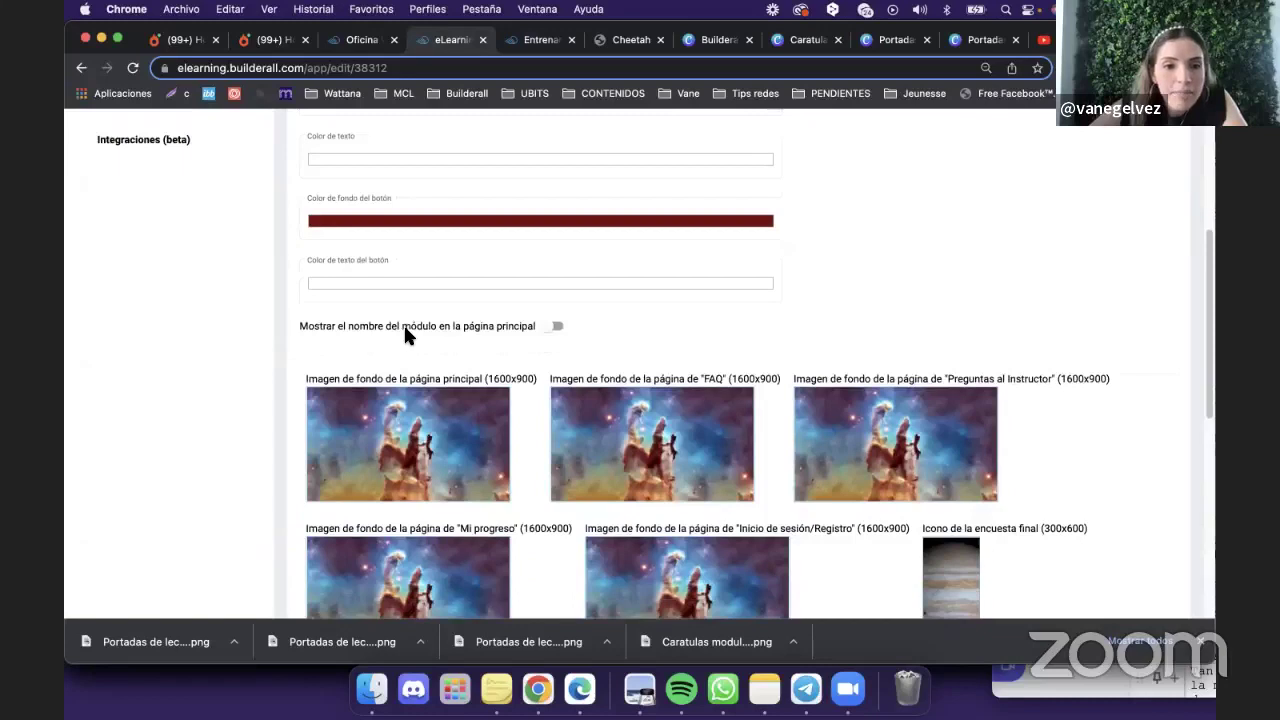
pyautogui.scroll(-1, 430, 306)
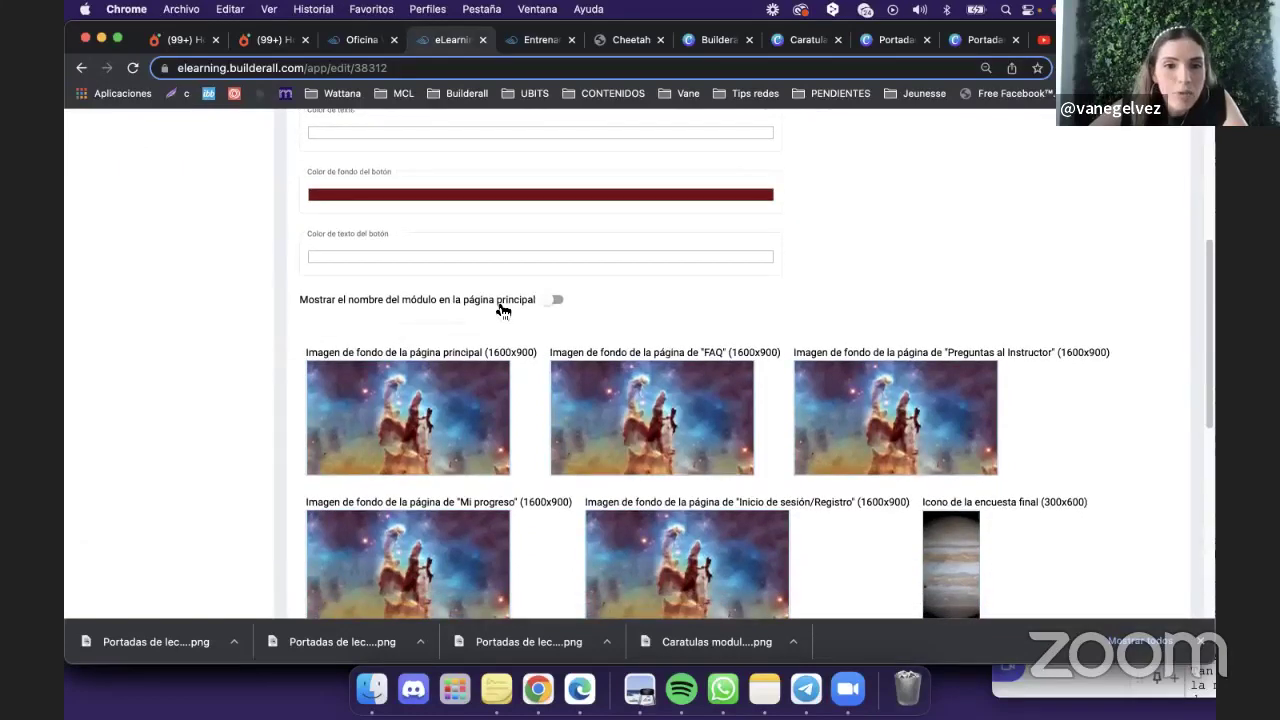
pyautogui.scroll(-1, 520, 303)
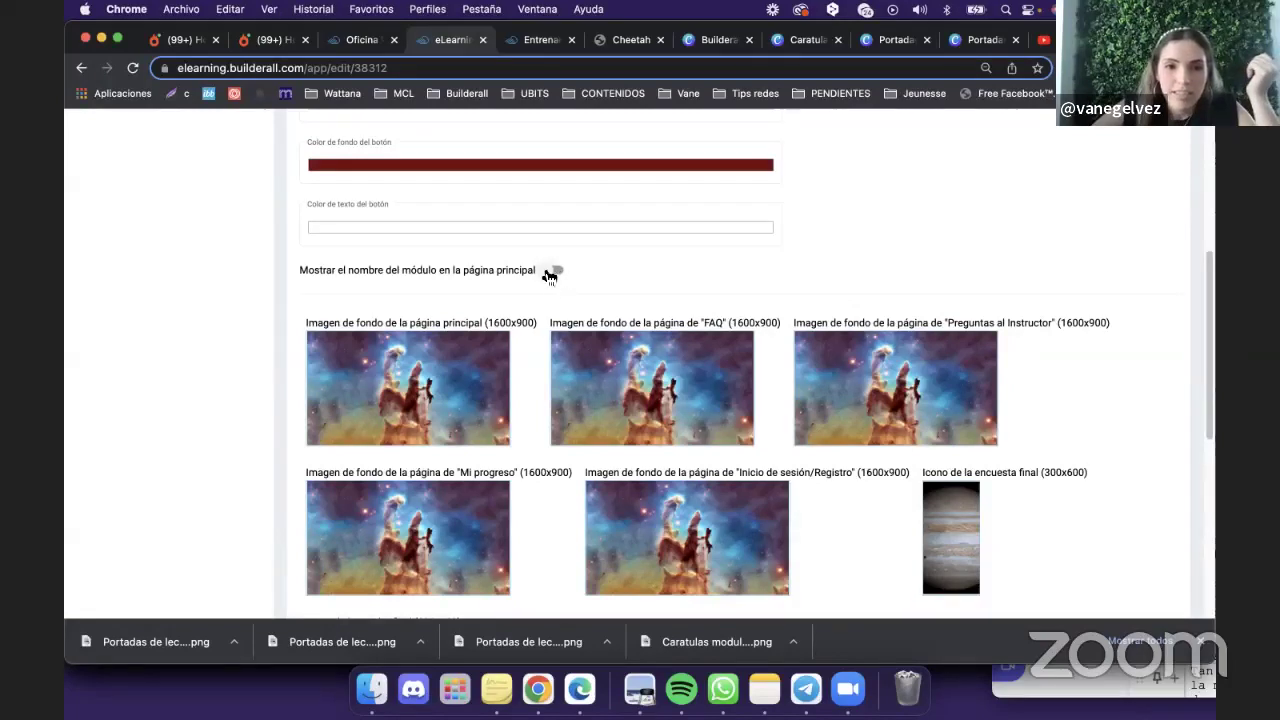
pyautogui.click(562, 273)
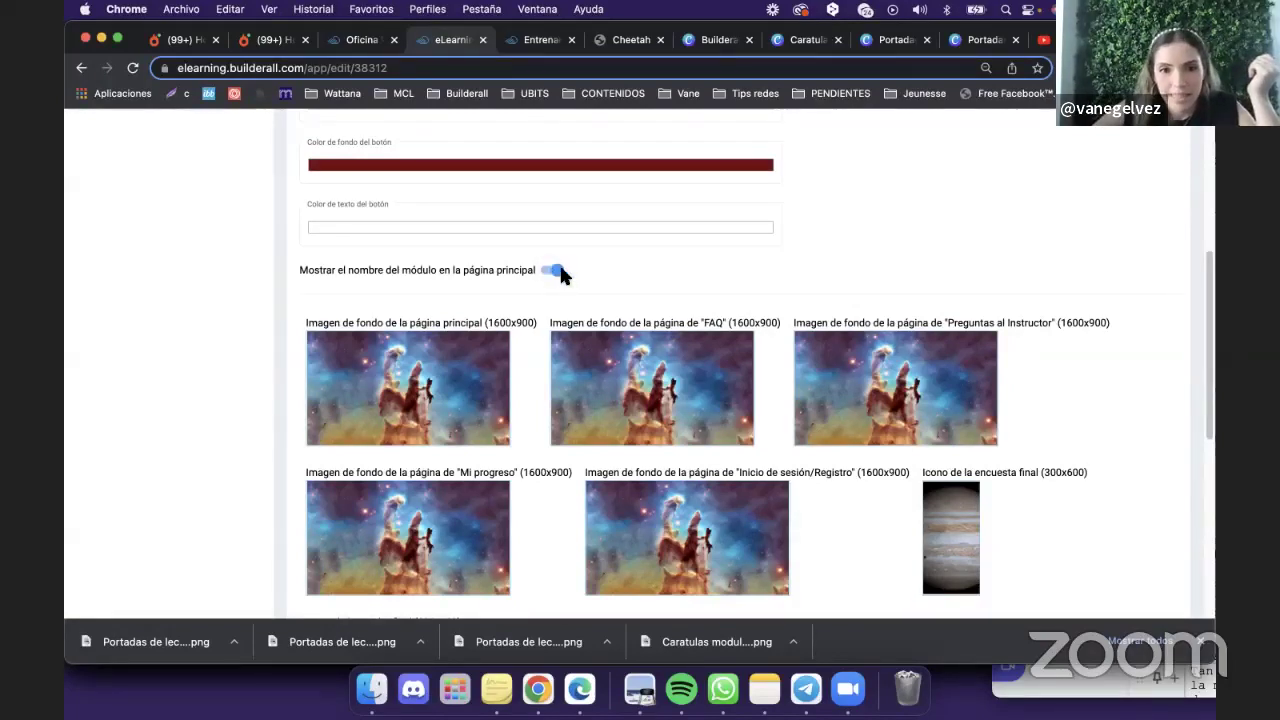
# Bring the downloaded cover image from Descargas toward the main page background
pyautogui.scroll(-2, 577, 275)
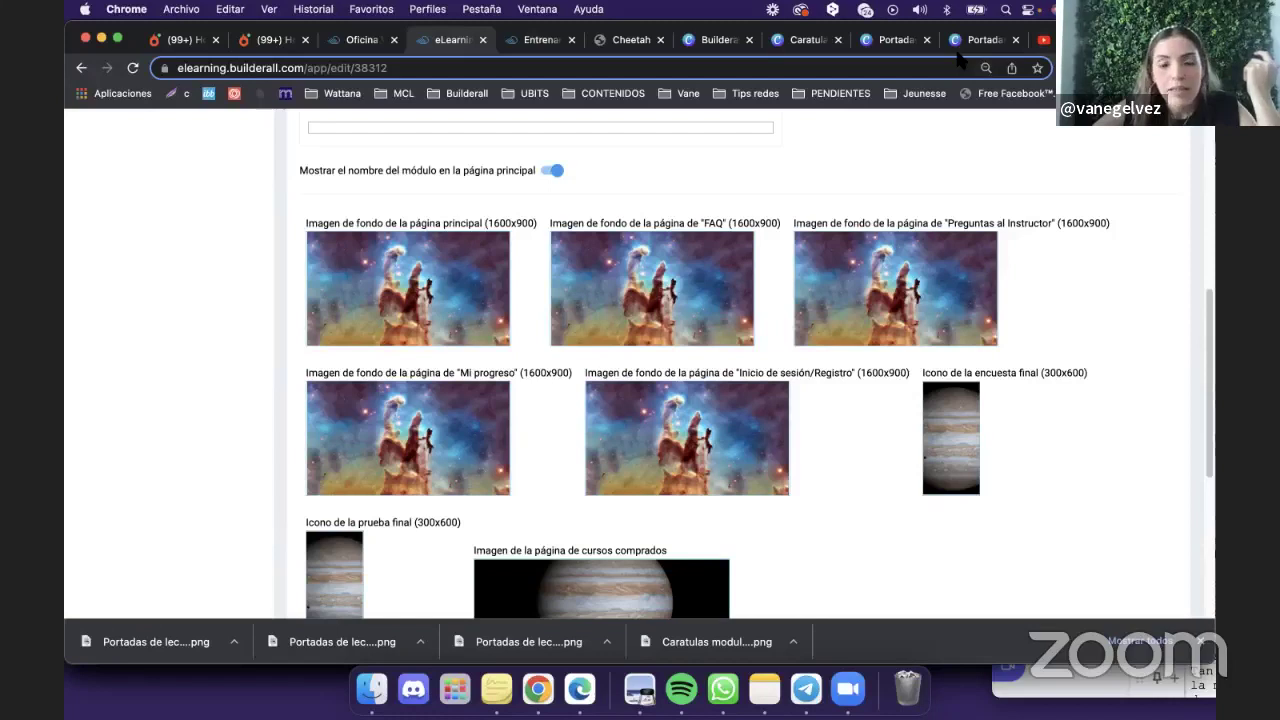
pyautogui.click(372, 688)
pyautogui.moveTo(670, 168); pyautogui.dragTo(200, 680)
pyautogui.press('super+Tab')
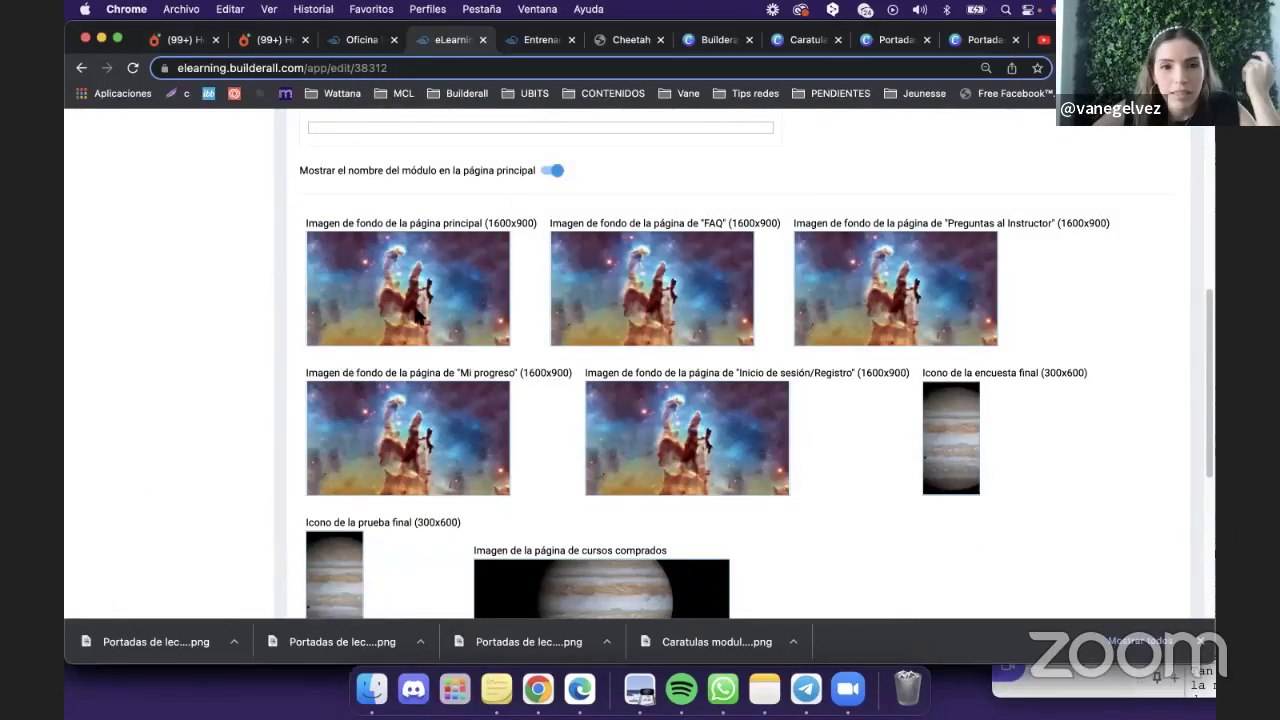
# Set the main page and FAQ backgrounds to the red streak cover PNG
pyautogui.click(418, 316)
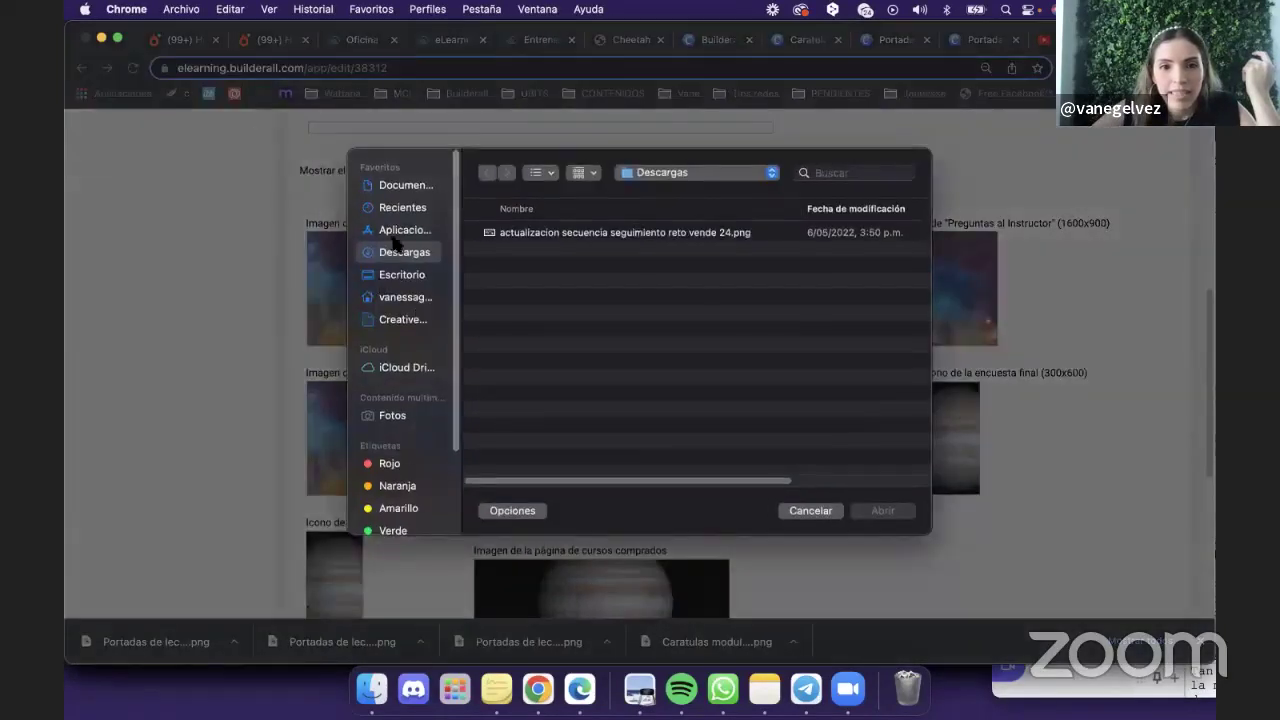
pyautogui.click(600, 249)
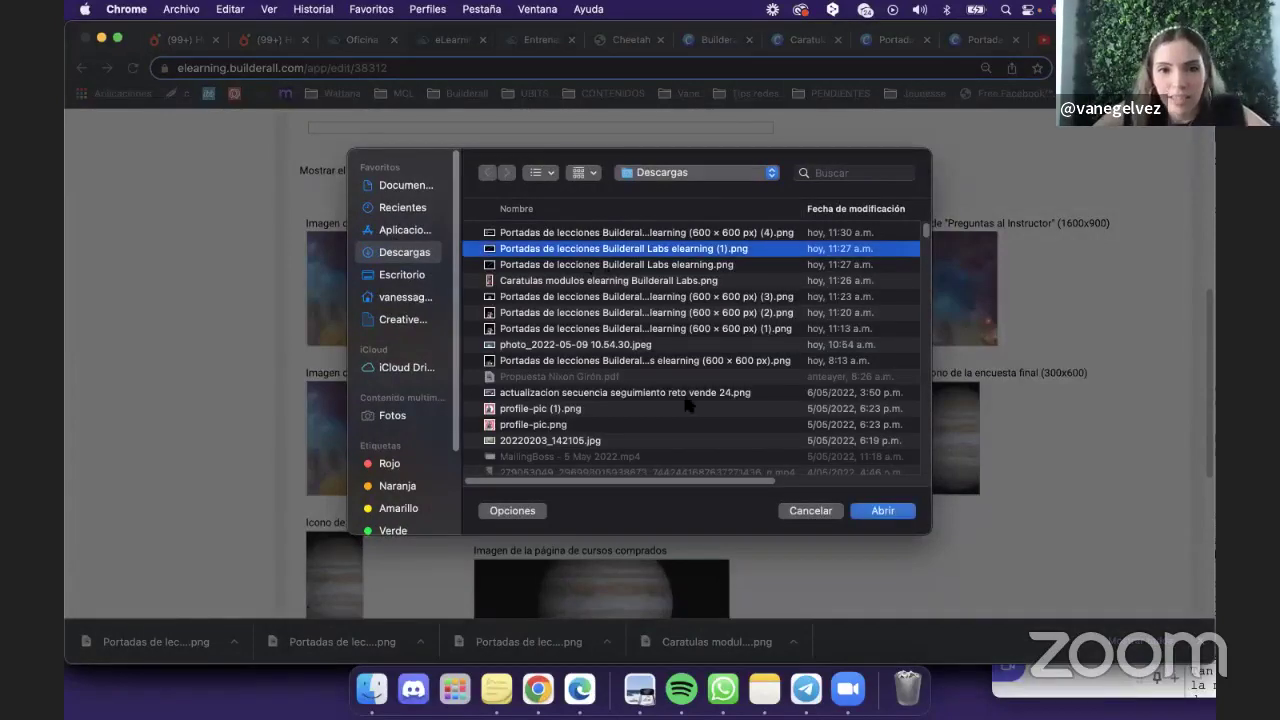
pyautogui.click(898, 517)
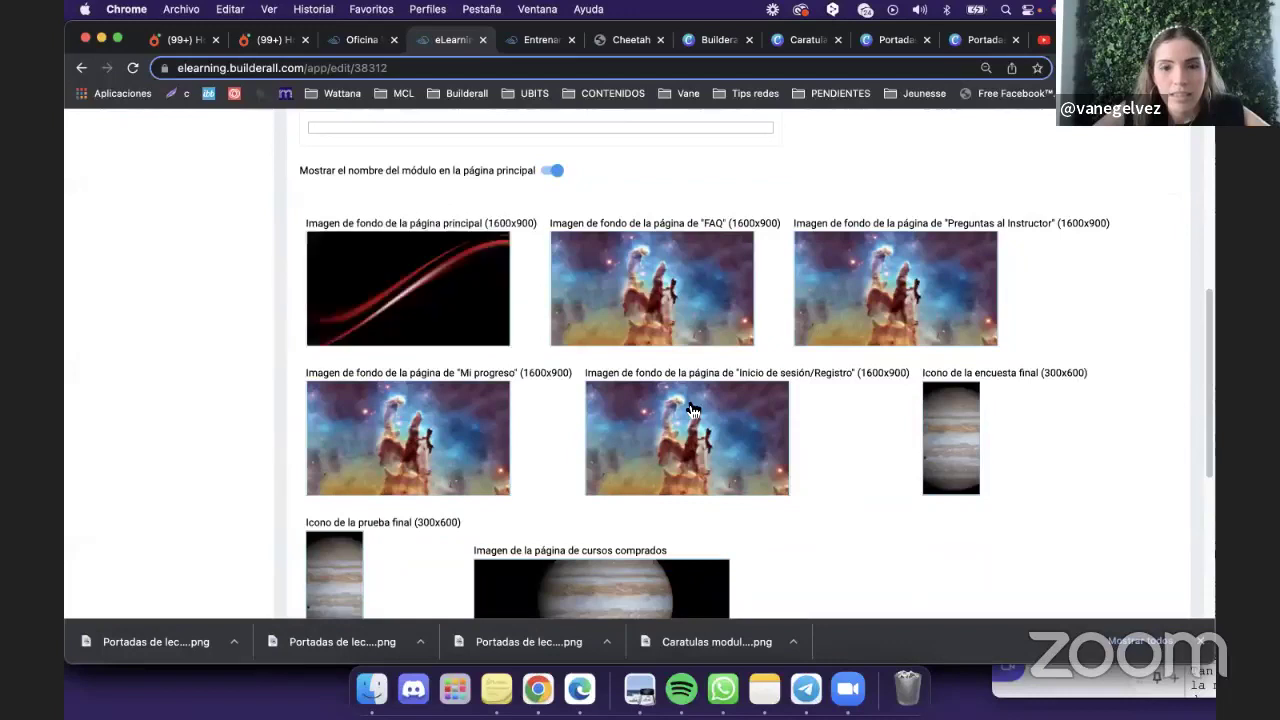
pyautogui.click(698, 296)
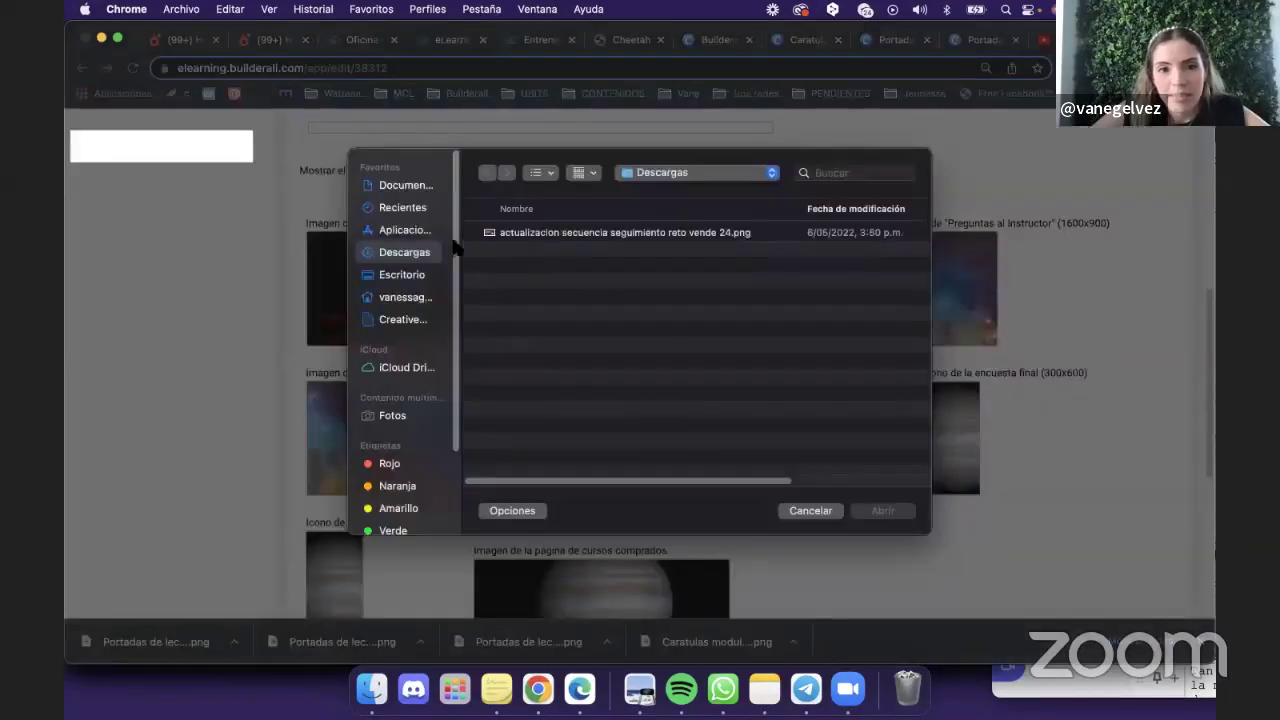
pyautogui.click(545, 250)
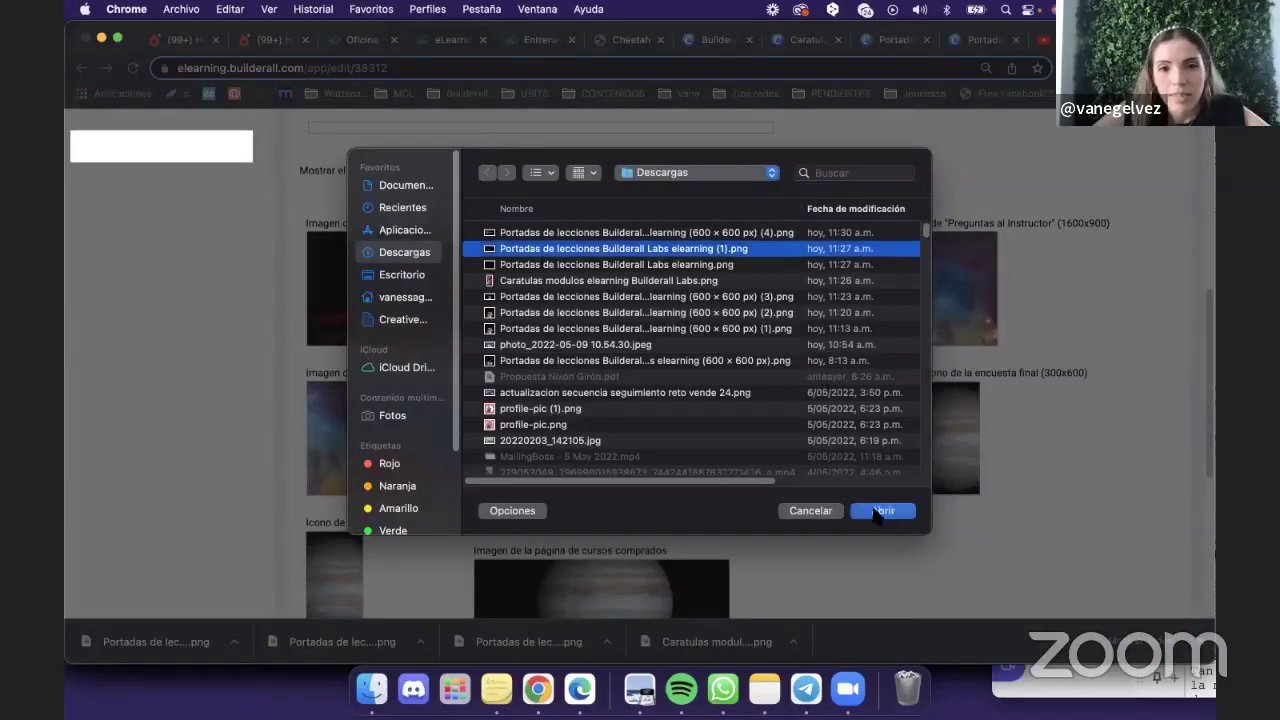
pyautogui.click(880, 511)
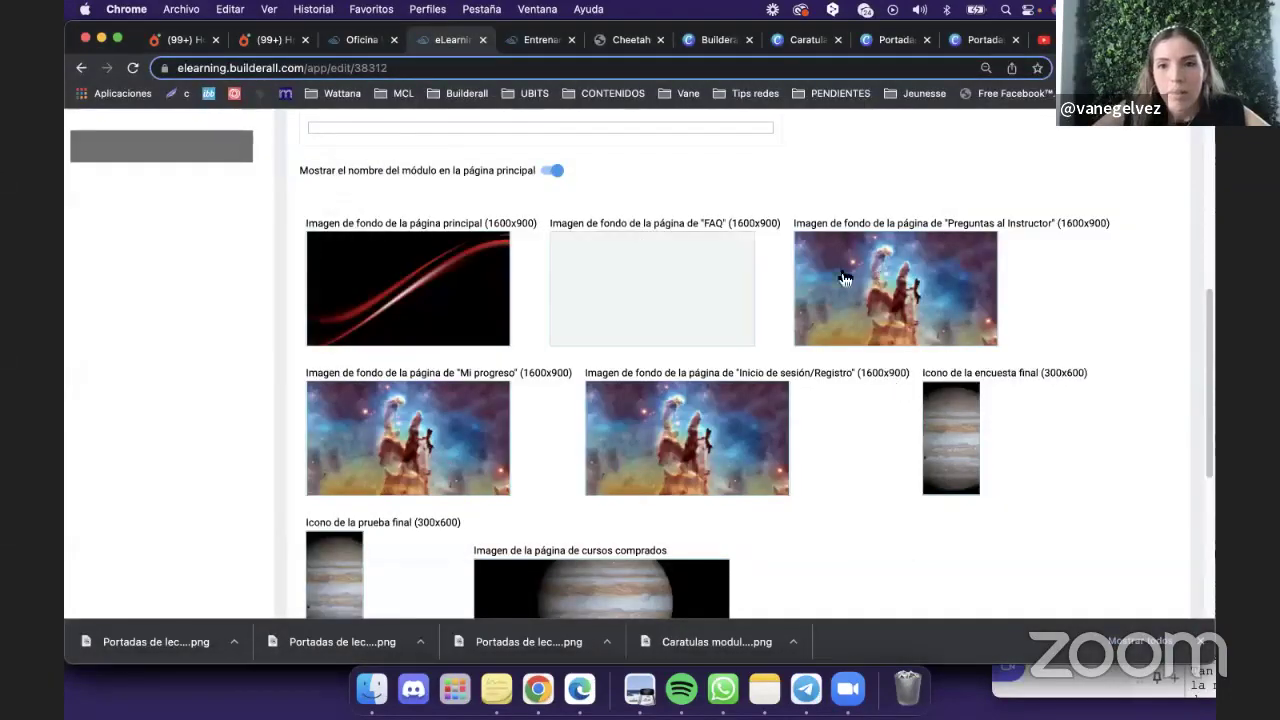
# Give Preguntas al Instructor, Mi progreso and Inicio de sesión/Registro the red streak background
pyautogui.click(920, 282)
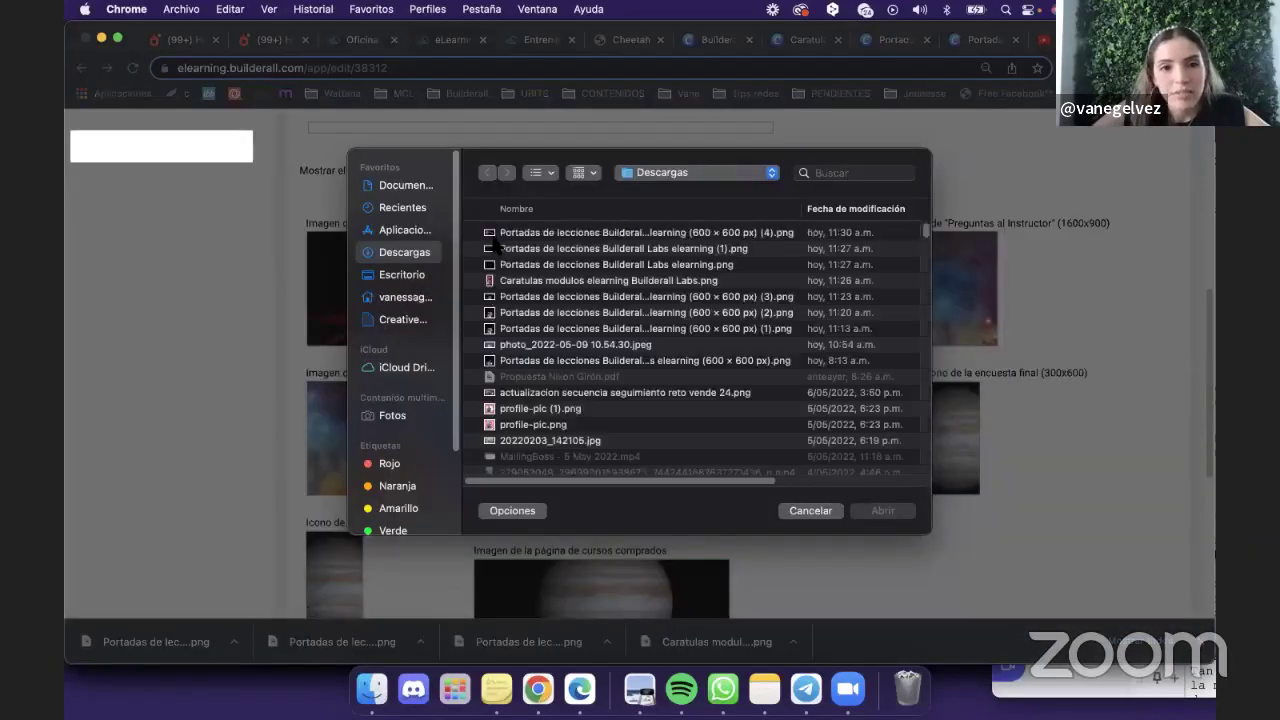
pyautogui.click(545, 250)
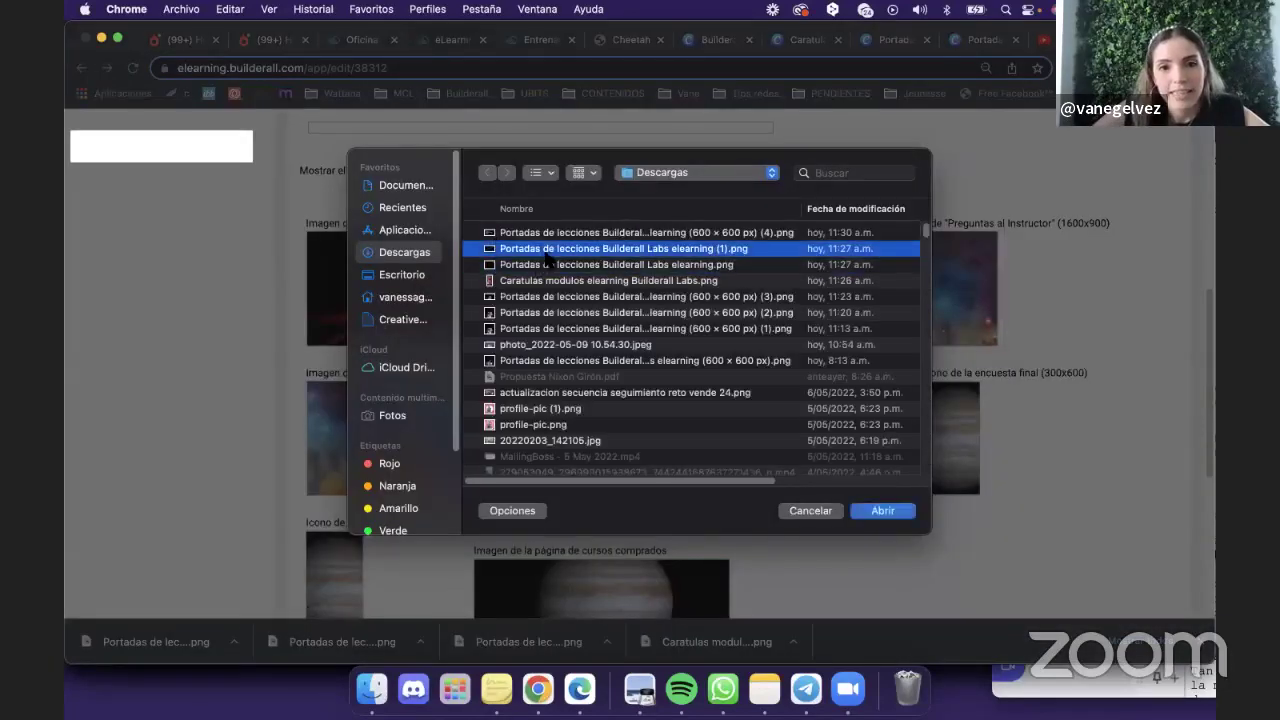
pyautogui.click(878, 510)
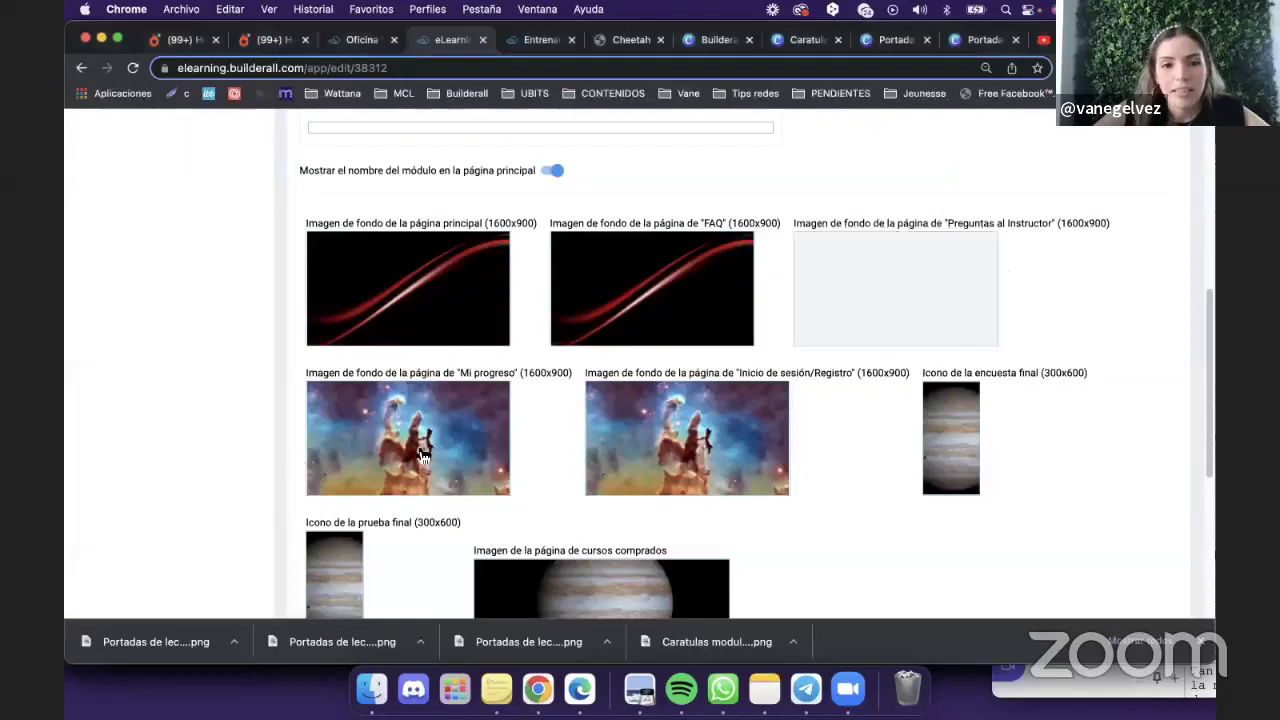
pyautogui.click(537, 382)
pyautogui.click(540, 252)
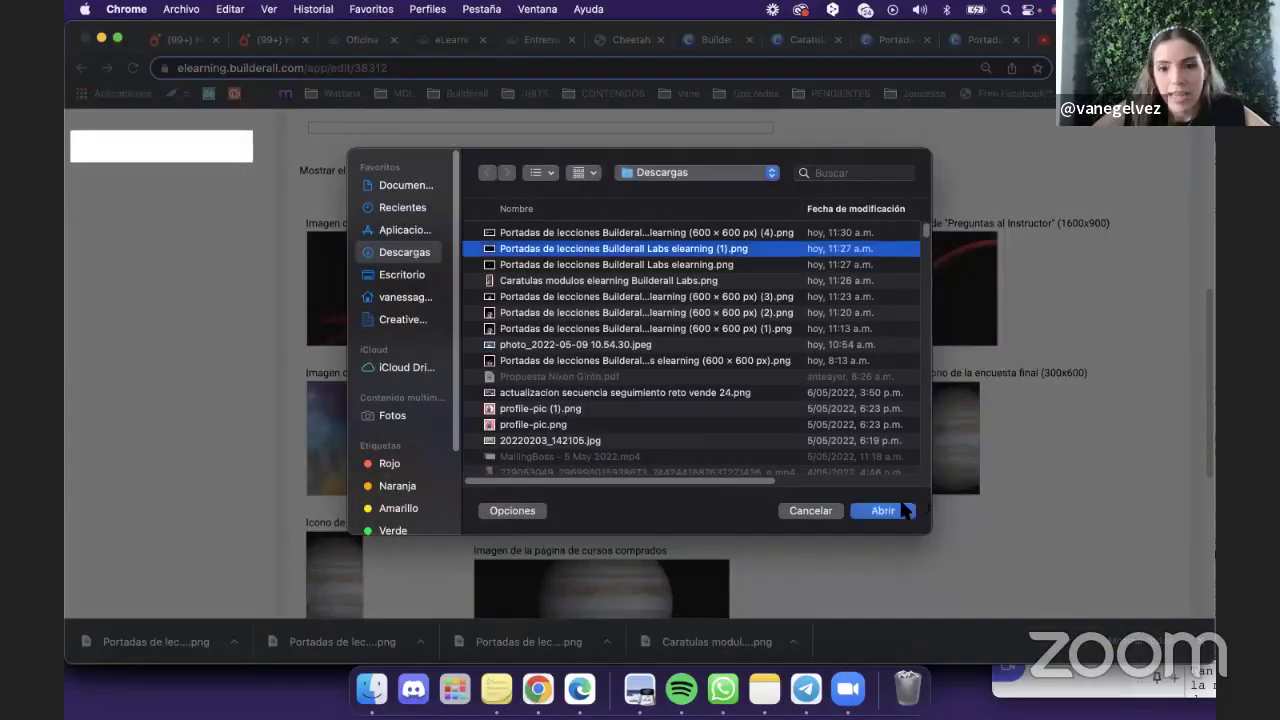
pyautogui.click(810, 510)
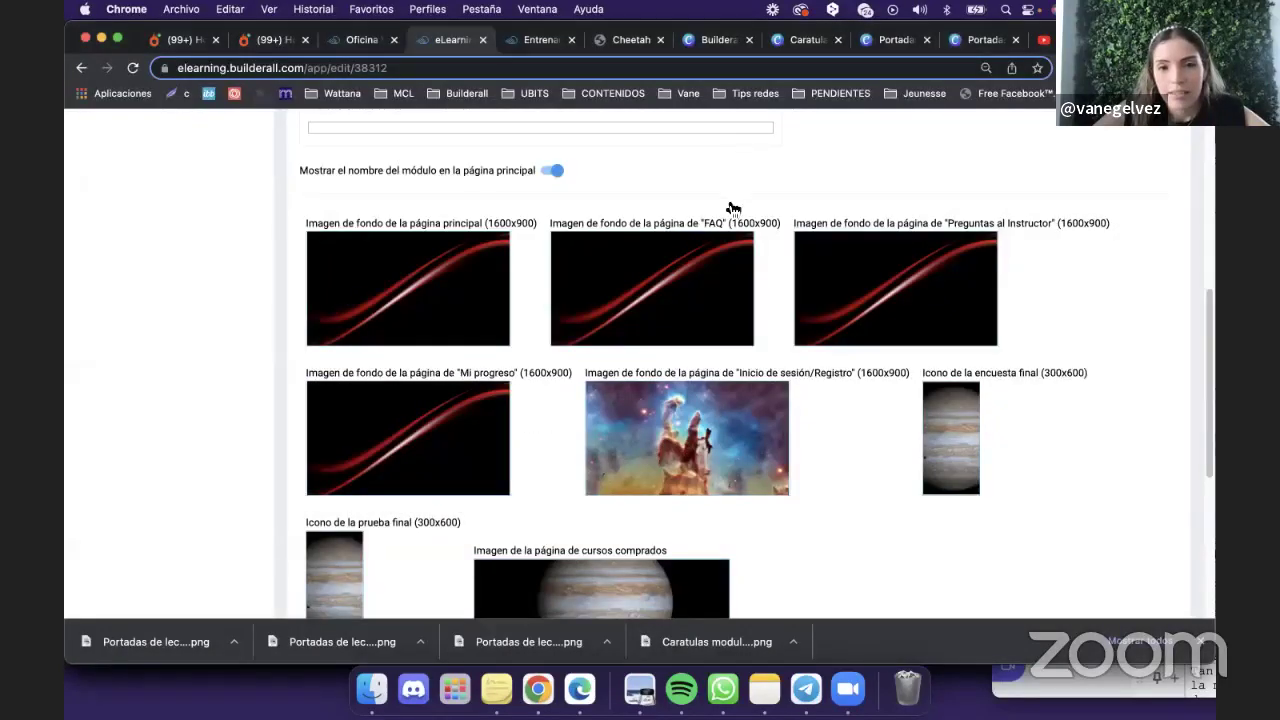
pyautogui.click(724, 402)
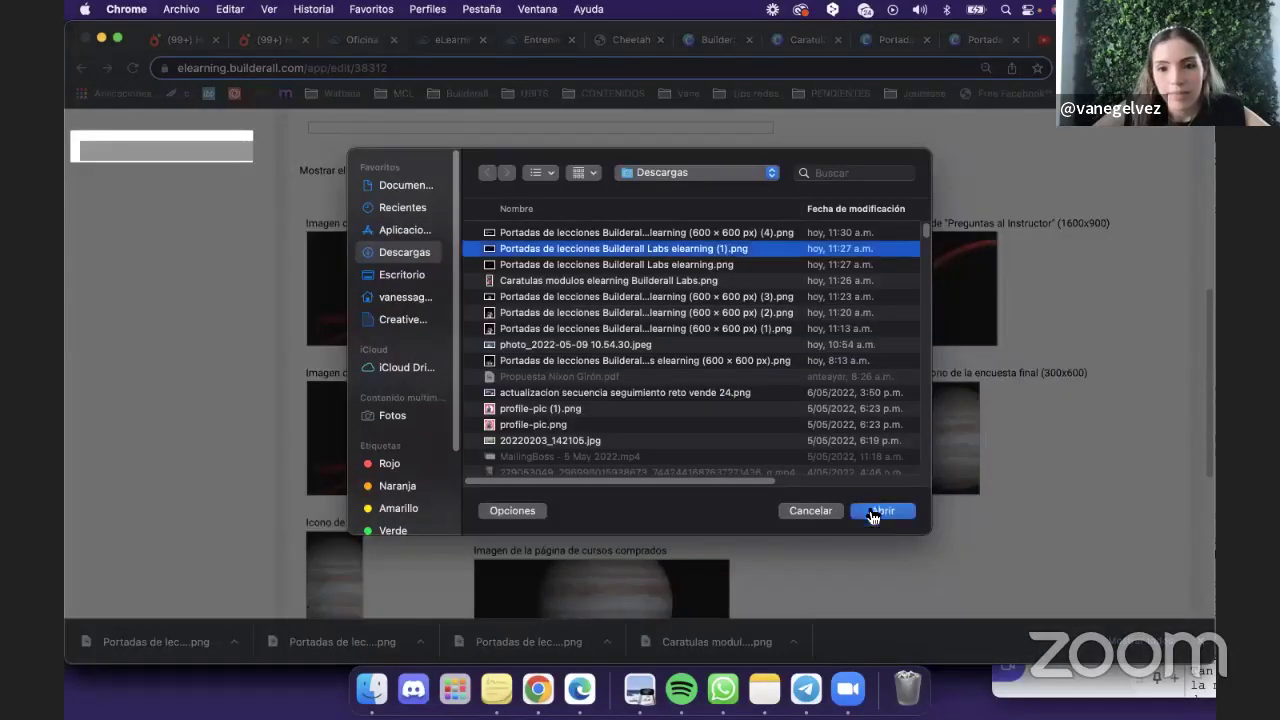
pyautogui.click(876, 511)
pyautogui.scroll(-1, 909, 440)
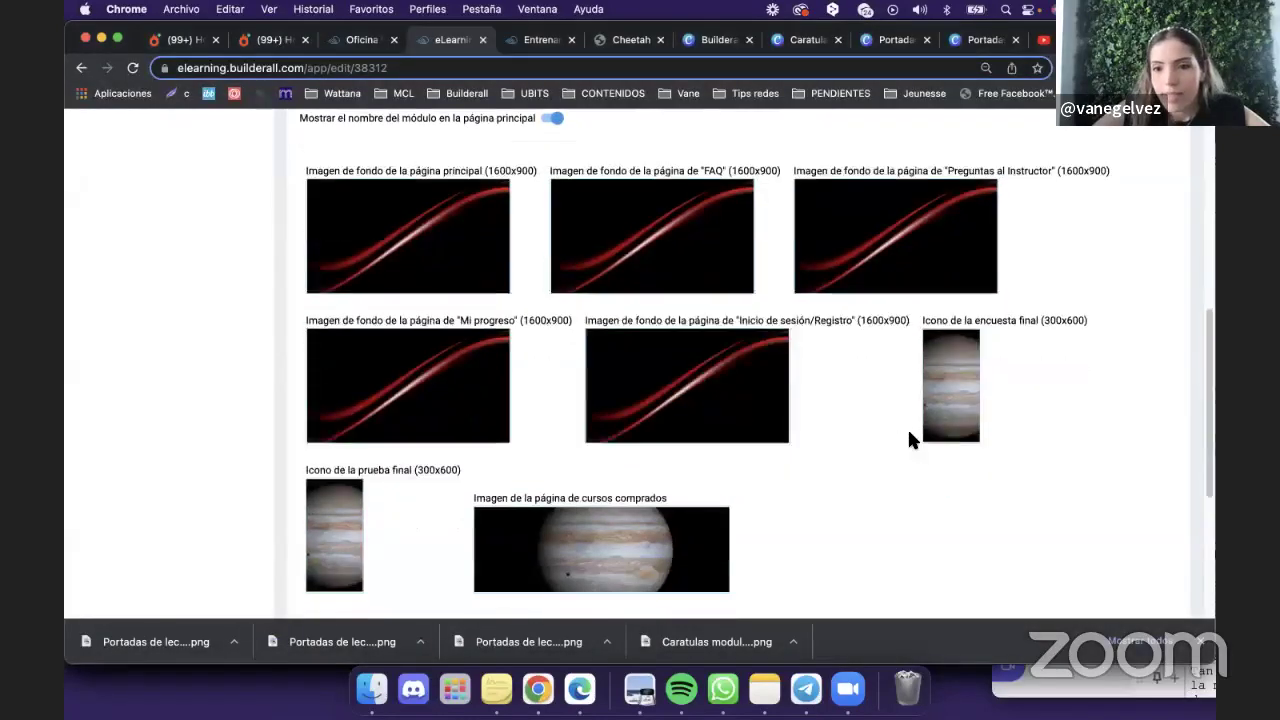
pyautogui.scroll(-3, 909, 432)
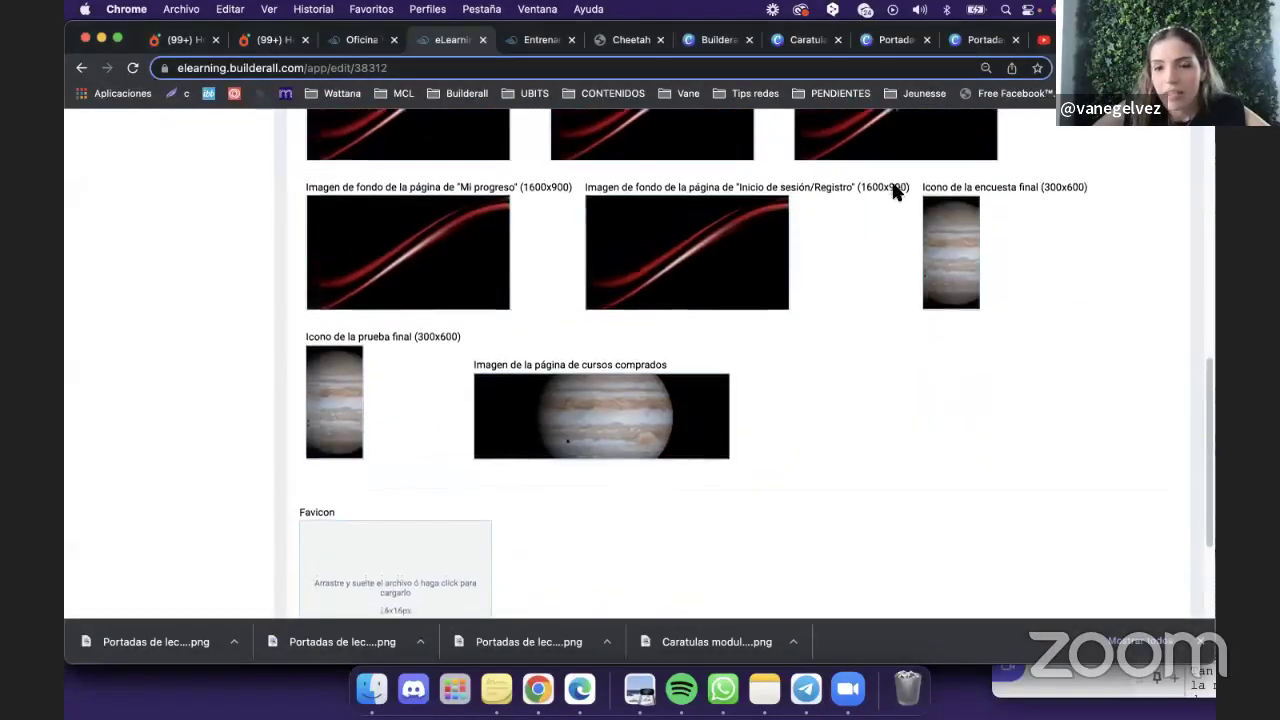
pyautogui.scroll(1, 893, 190)
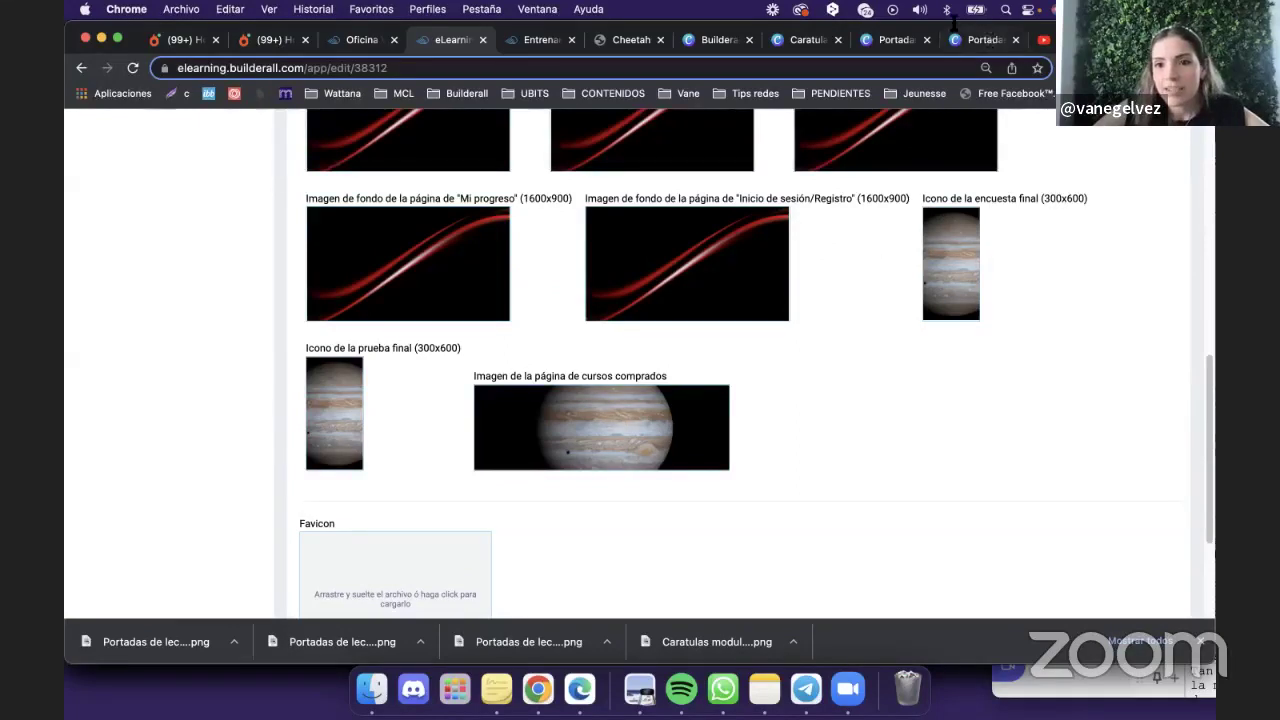
# Copy and resize the Canva lesson-covers design to width 300 and height 600 px
pyautogui.click(967, 40)
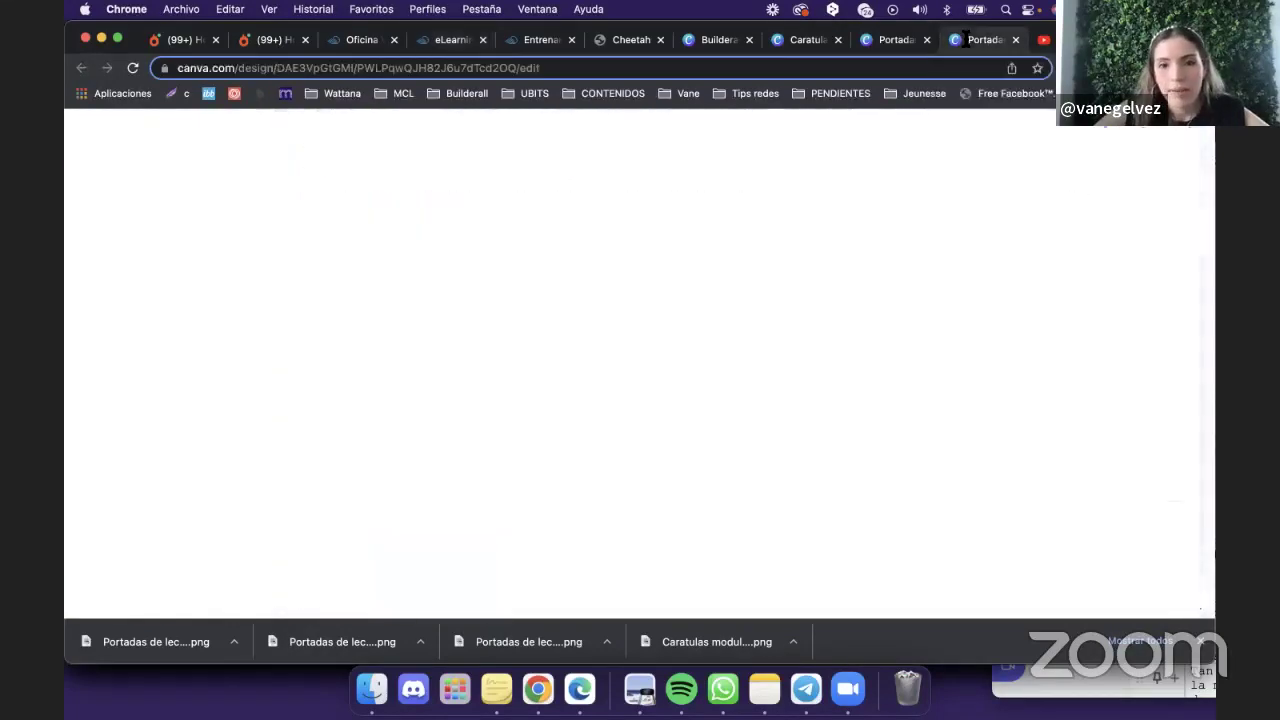
pyautogui.click(1184, 237)
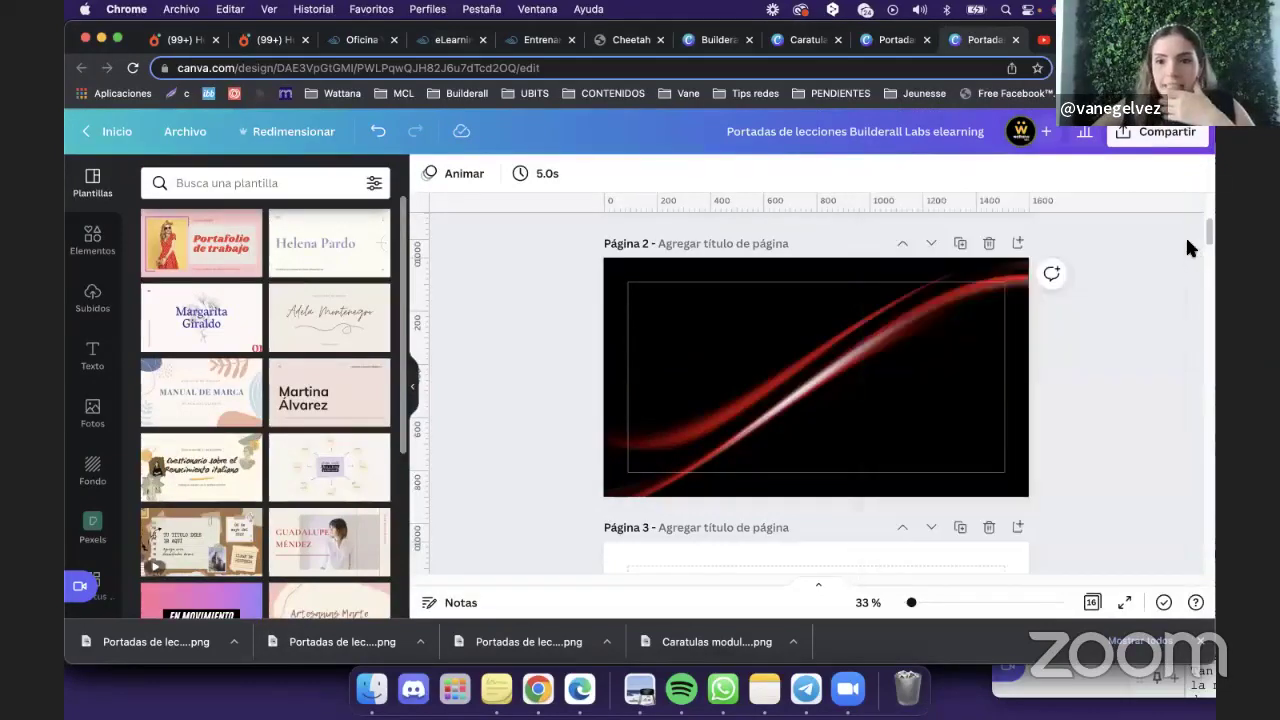
pyautogui.click(306, 135)
pyautogui.click(297, 267)
pyautogui.doubleClick(290, 267)
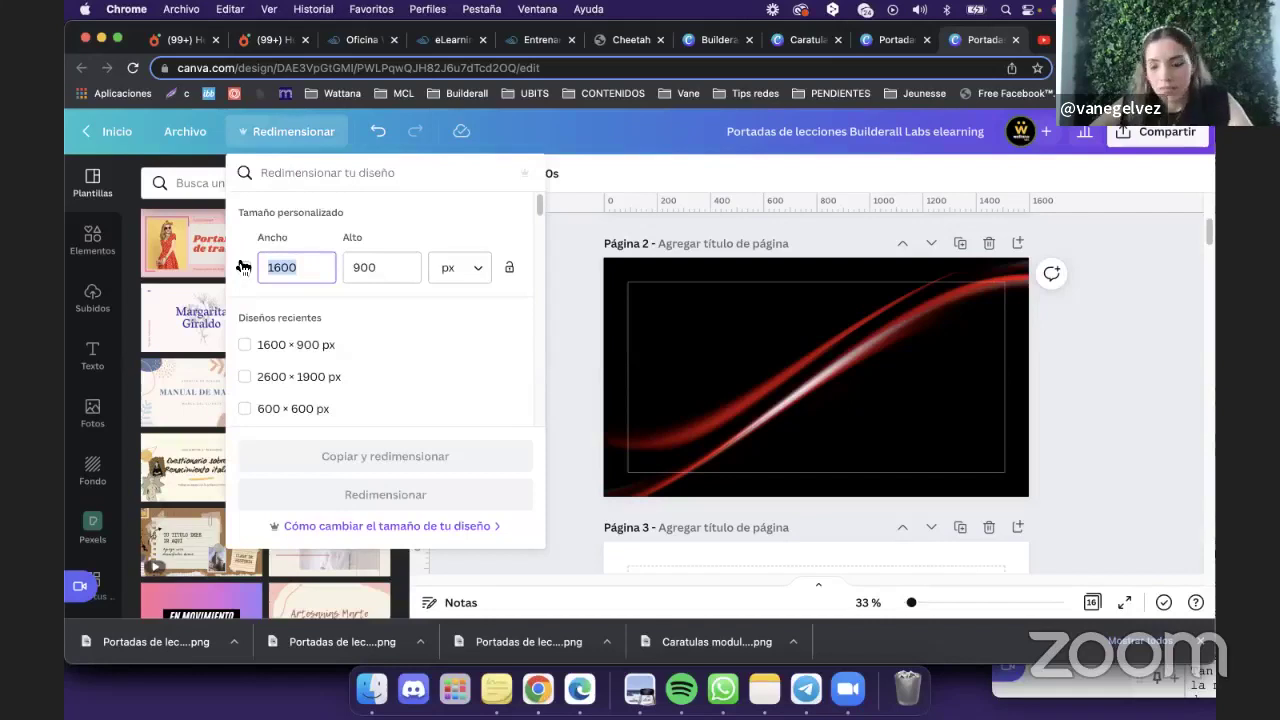
pyautogui.write('300')
pyautogui.click(357, 267)
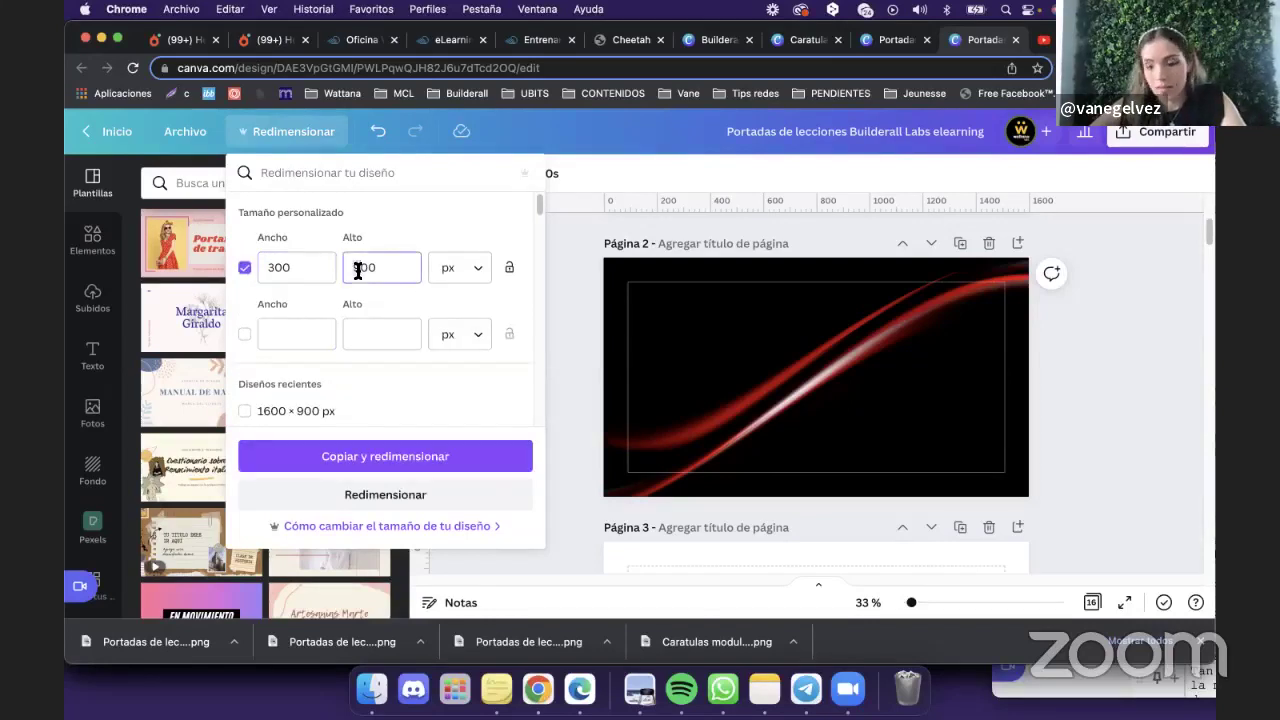
pyautogui.press('BackSpace')
pyautogui.write('6')
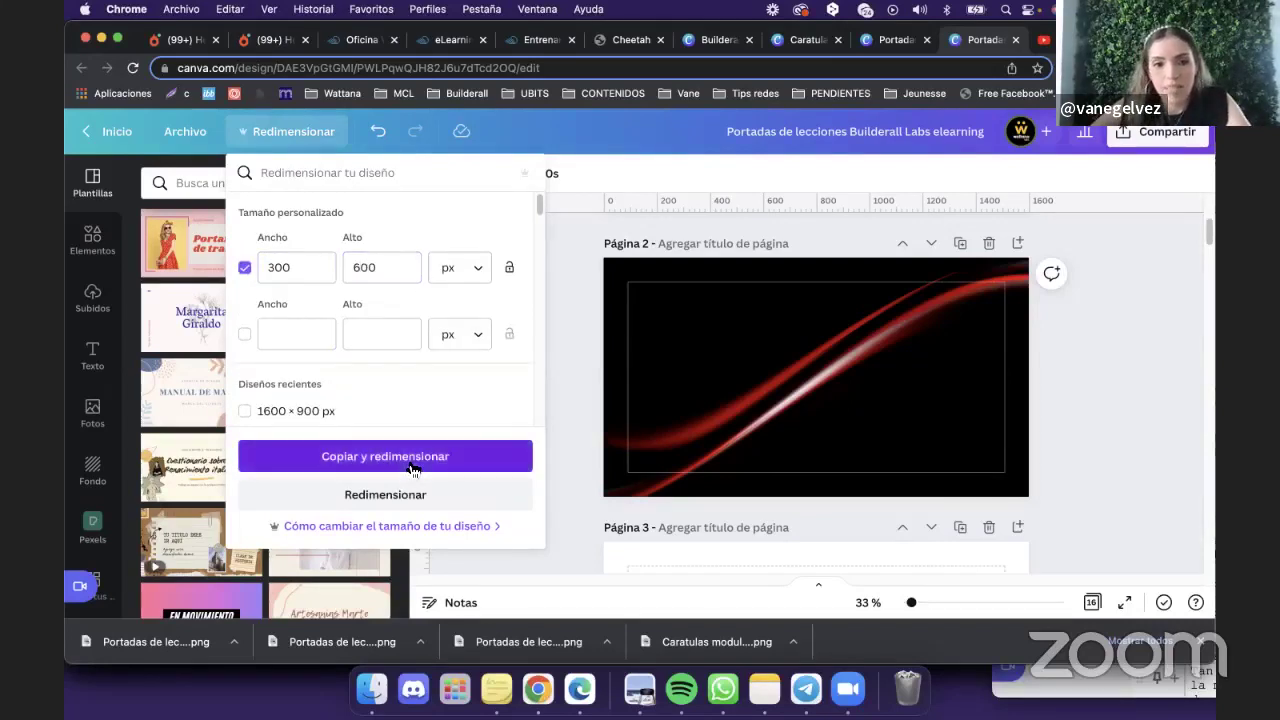
pyautogui.click(410, 459)
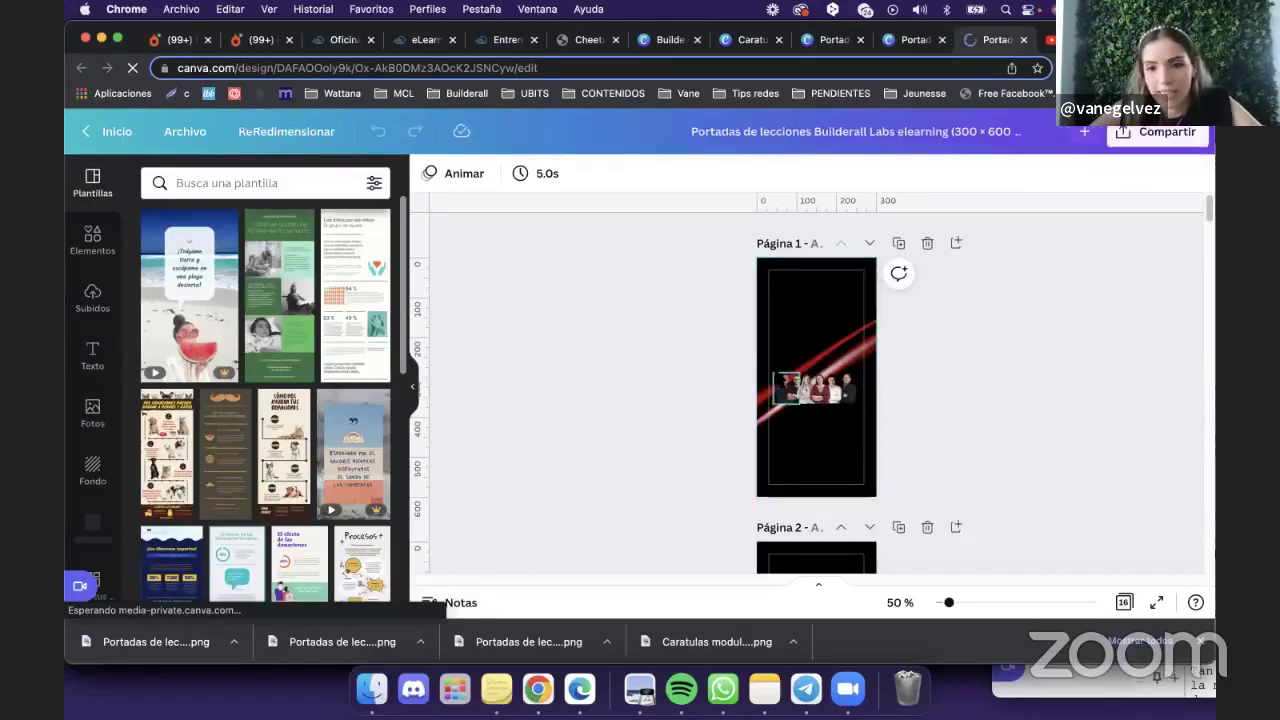
pyautogui.scroll(-4, 814, 386)
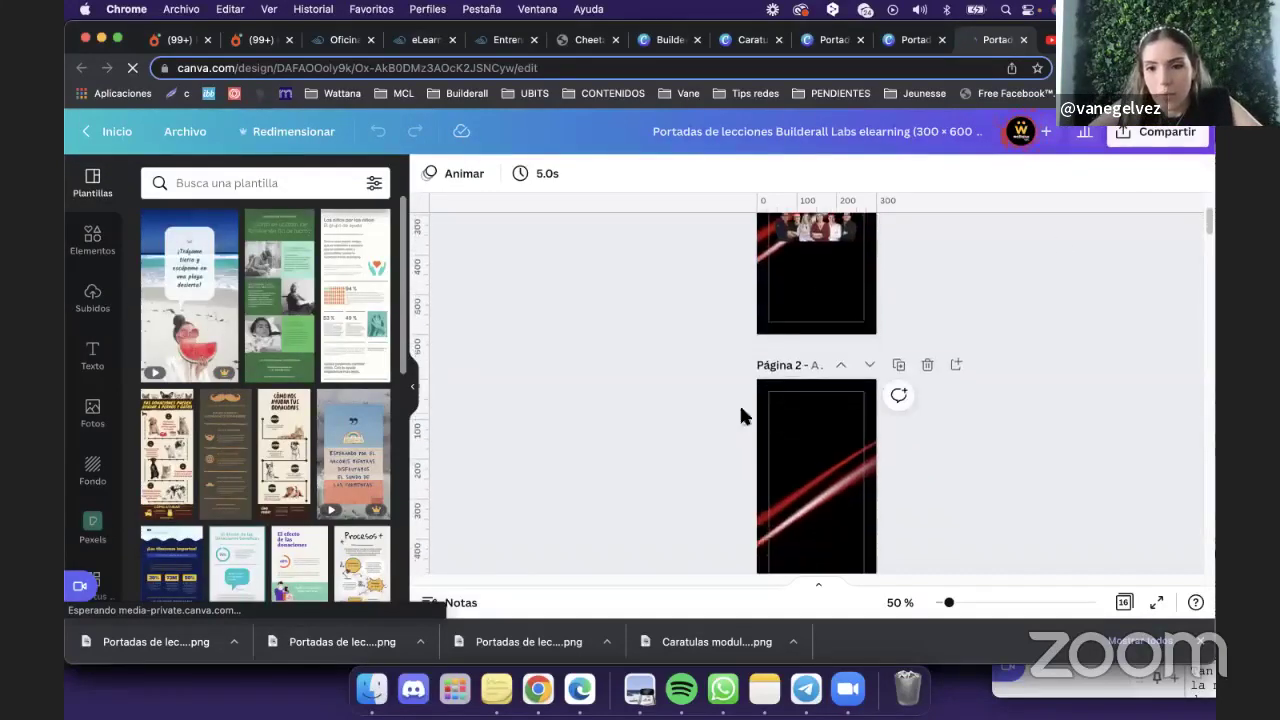
# Download only Página 2 of the 300 × 600 design as a PNG
pyautogui.click(1148, 131)
pyautogui.click(926, 518)
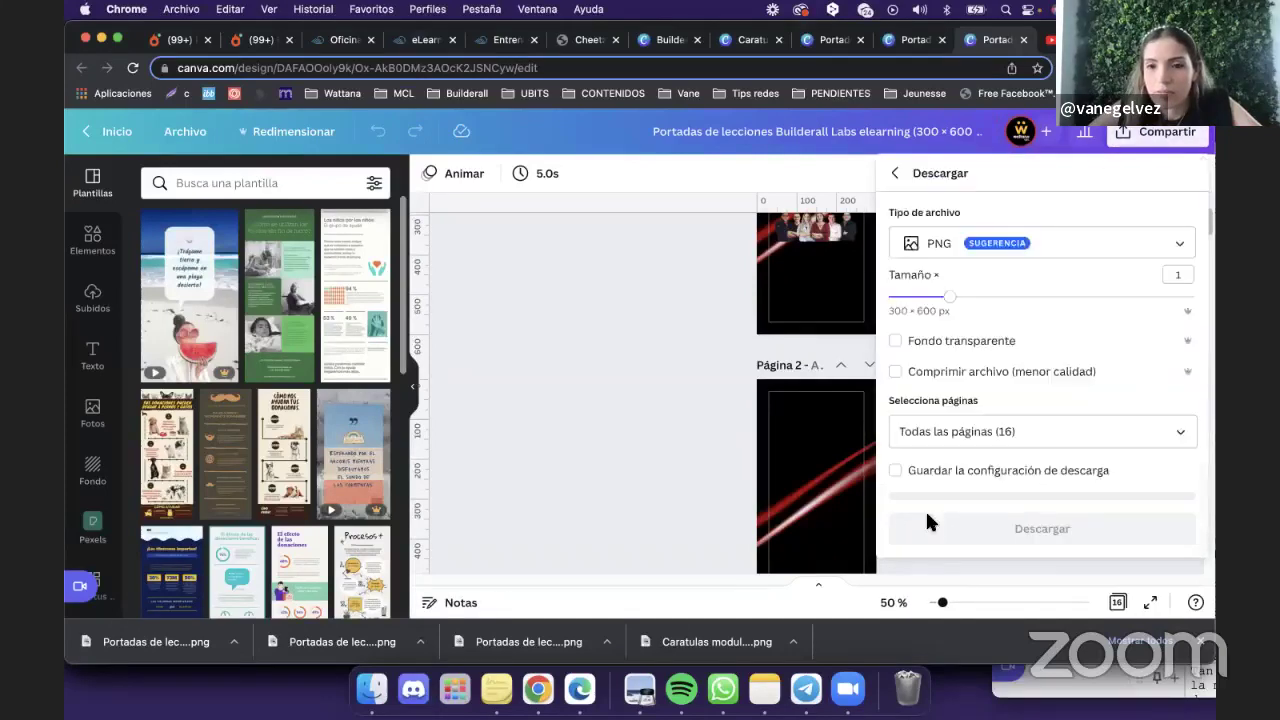
pyautogui.click(1180, 425)
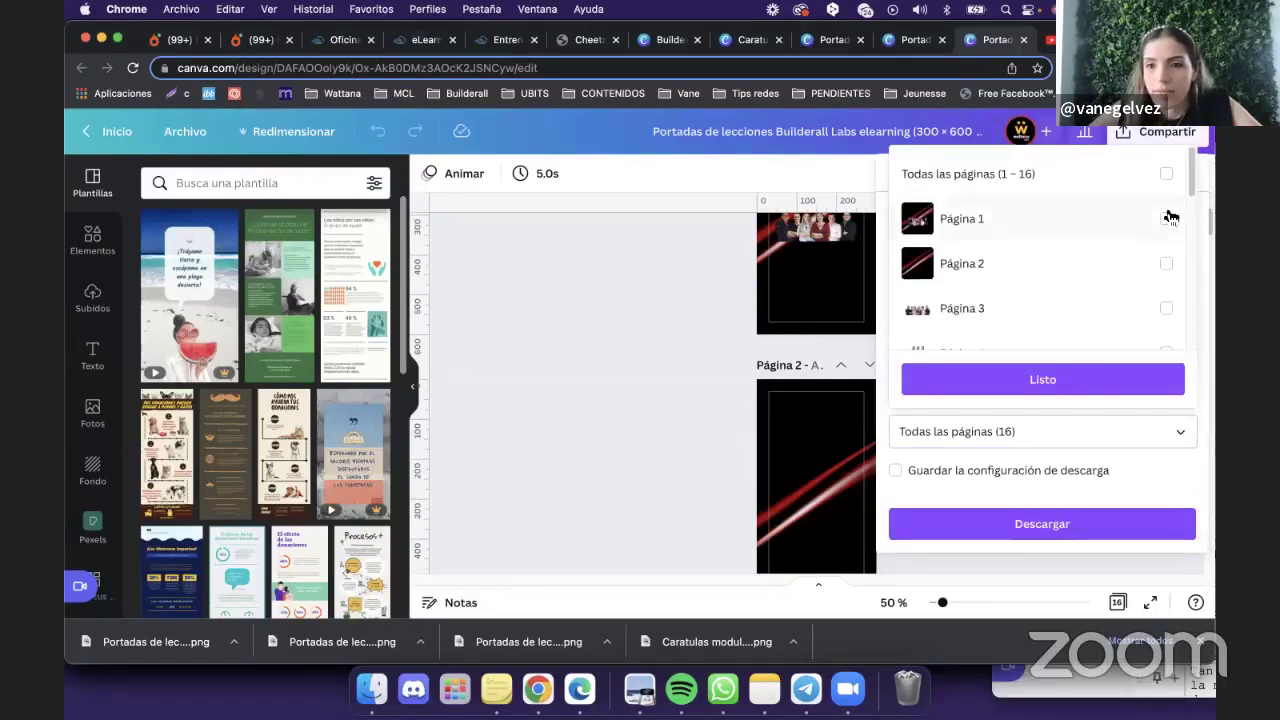
pyautogui.click(1167, 262)
pyautogui.click(1120, 388)
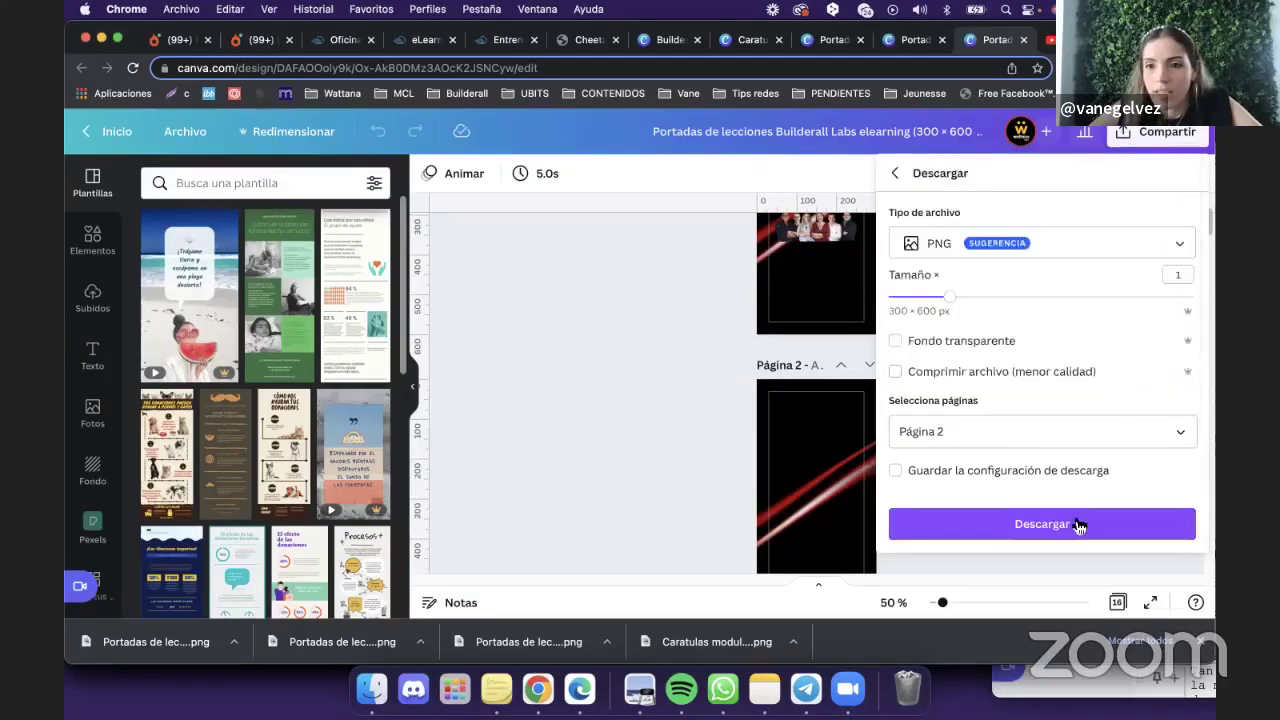
pyautogui.click(1078, 525)
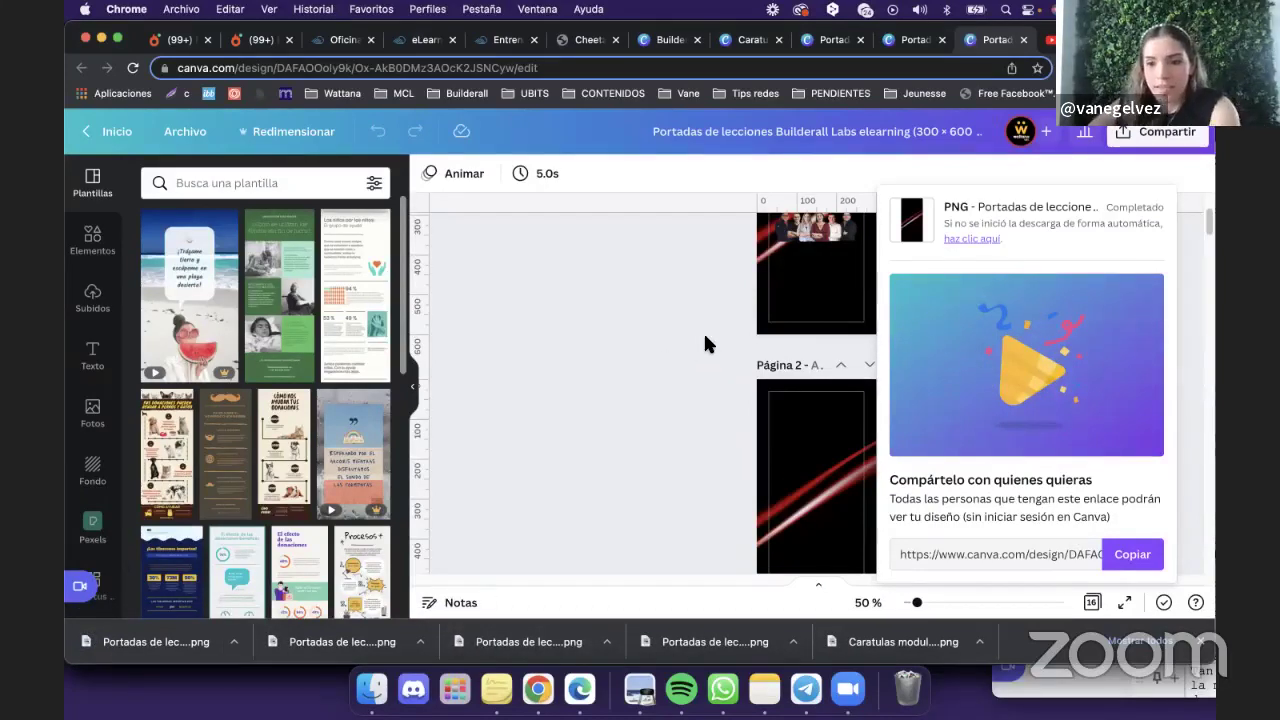
# Upload the 300 × 600 red streak PNG as both the final test and final survey icons
pyautogui.click(420, 40)
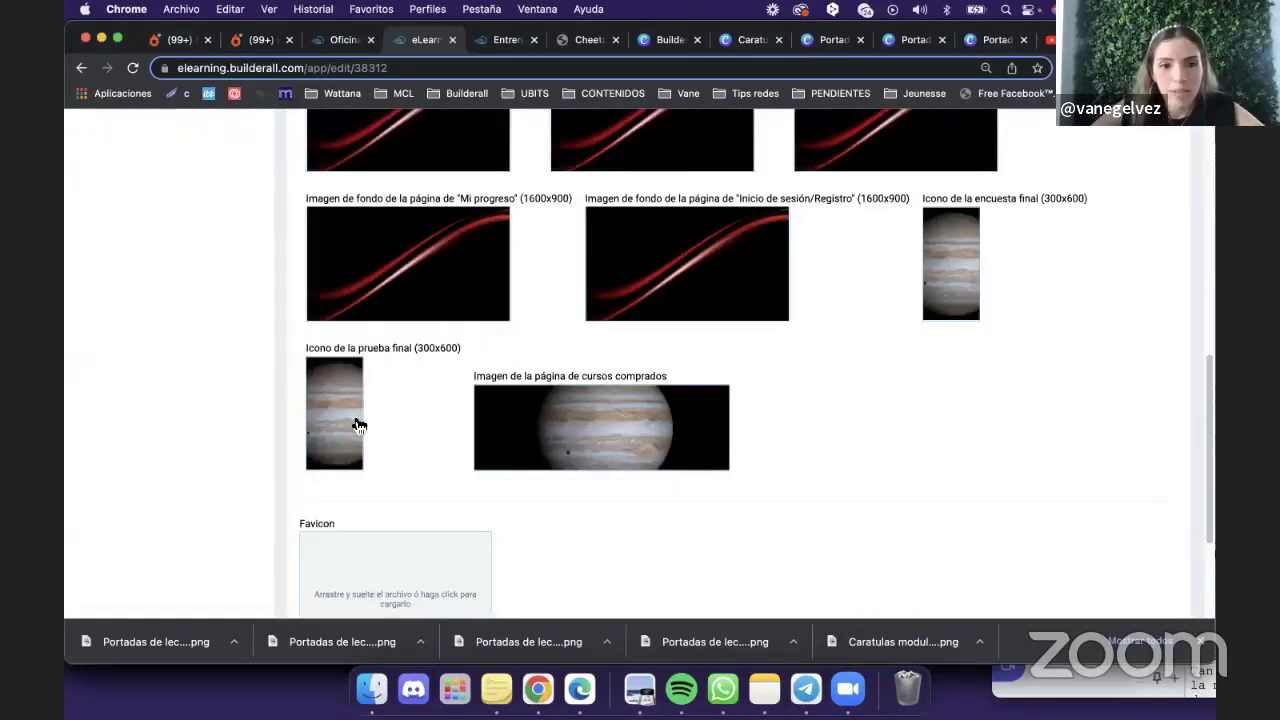
pyautogui.click(345, 424)
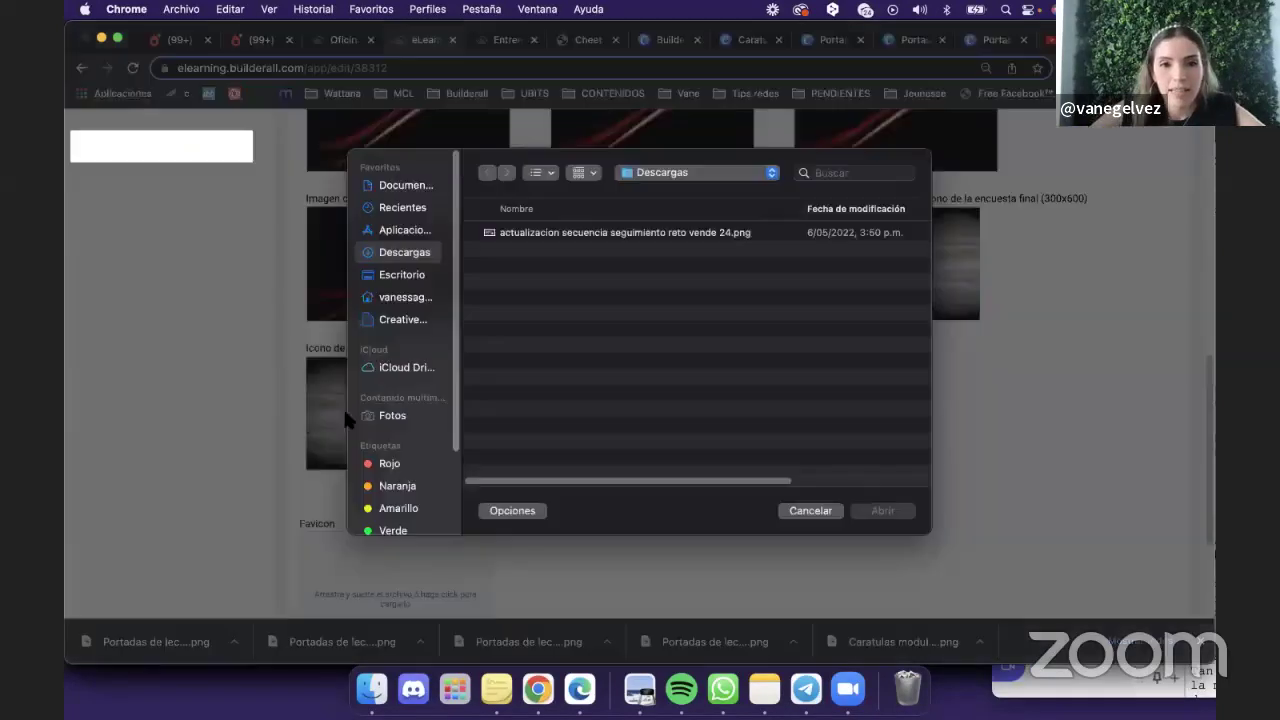
pyautogui.click(529, 239)
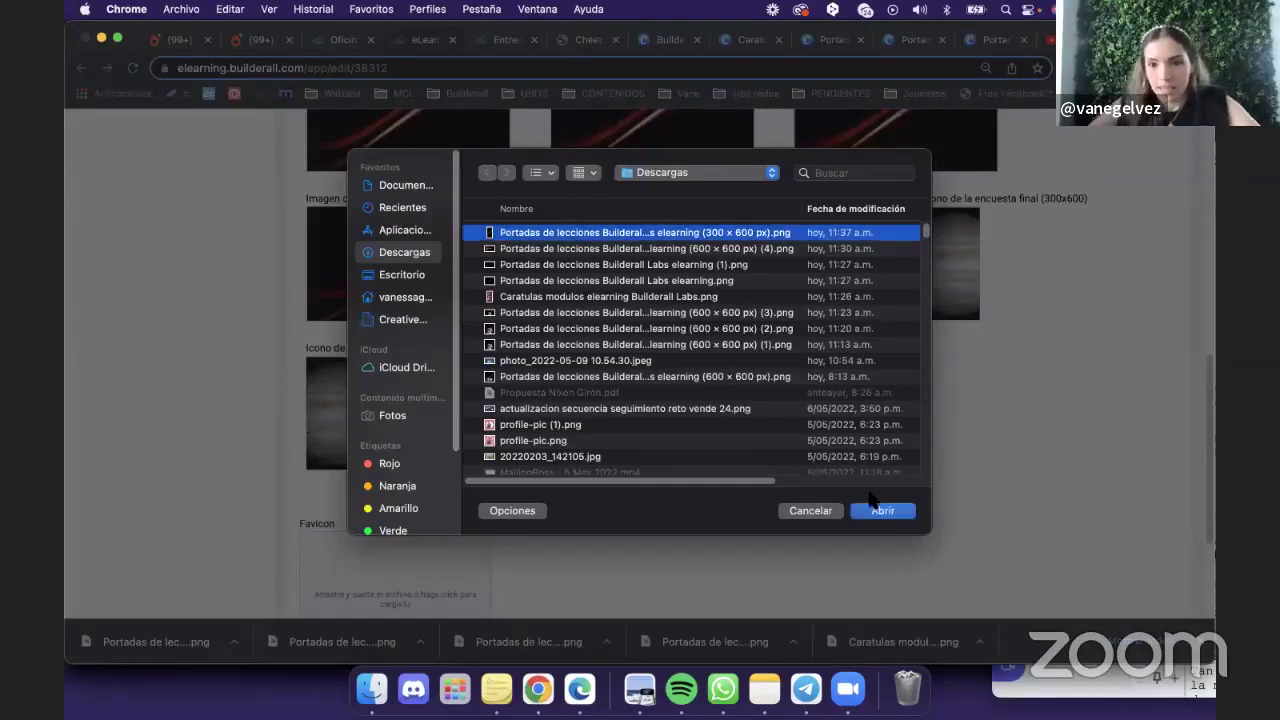
pyautogui.click(883, 510)
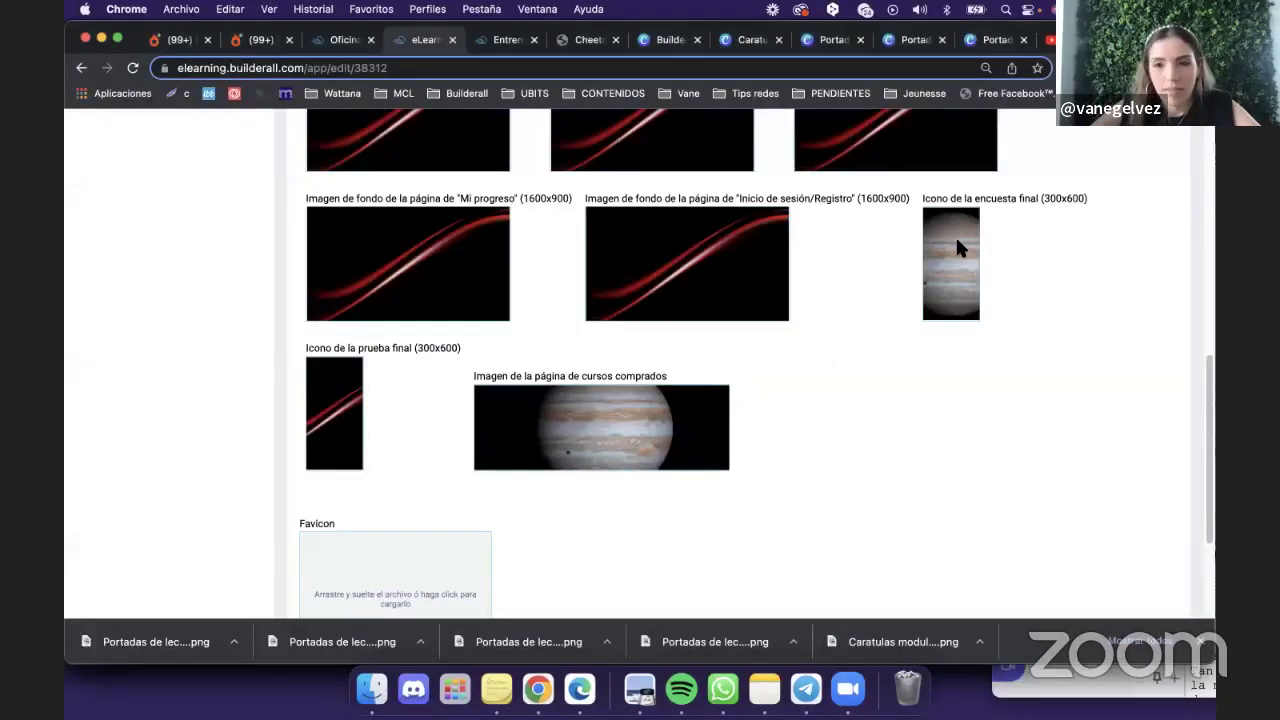
pyautogui.click(957, 242)
pyautogui.click(850, 232)
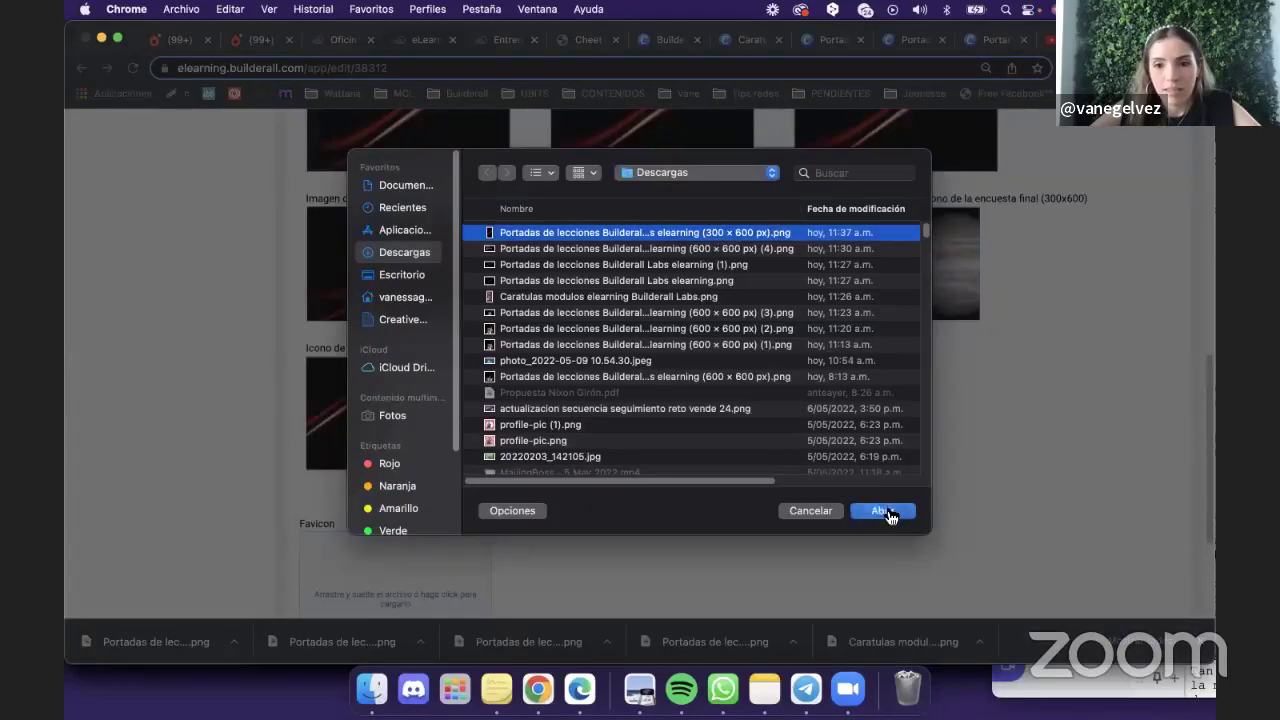
pyautogui.click(883, 510)
pyautogui.click(1206, 642)
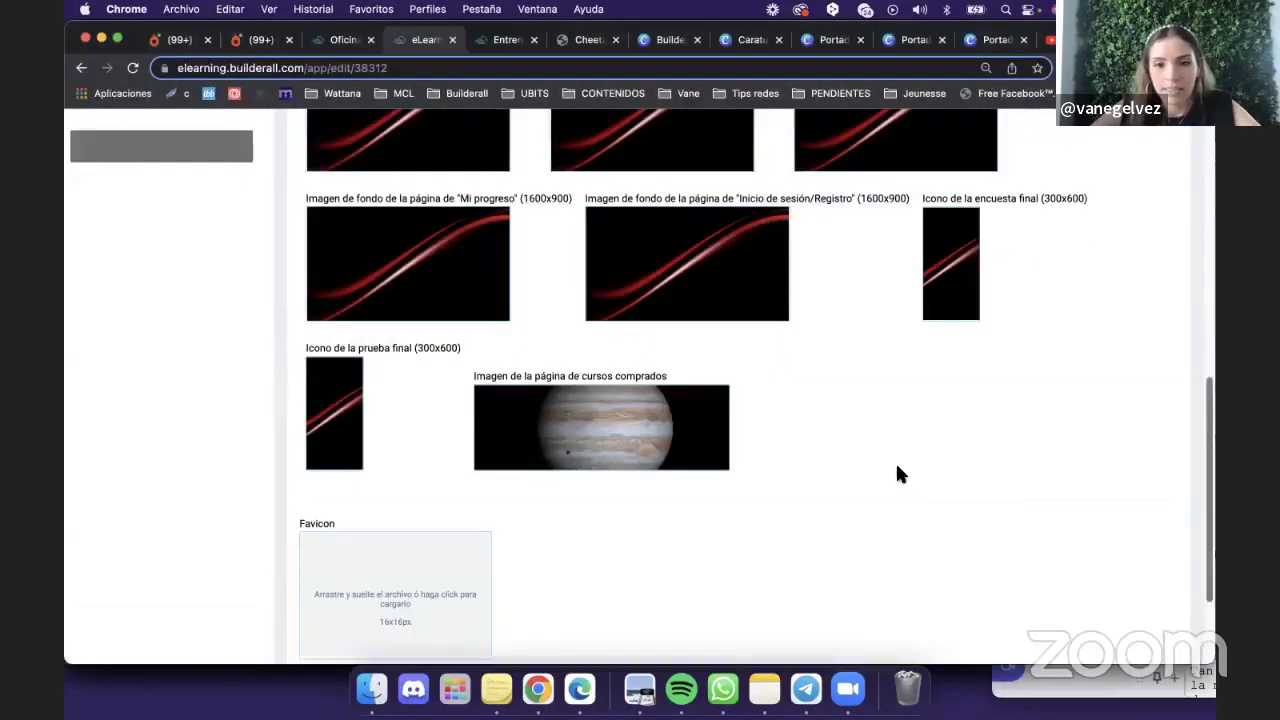
pyautogui.scroll(-3, 897, 474)
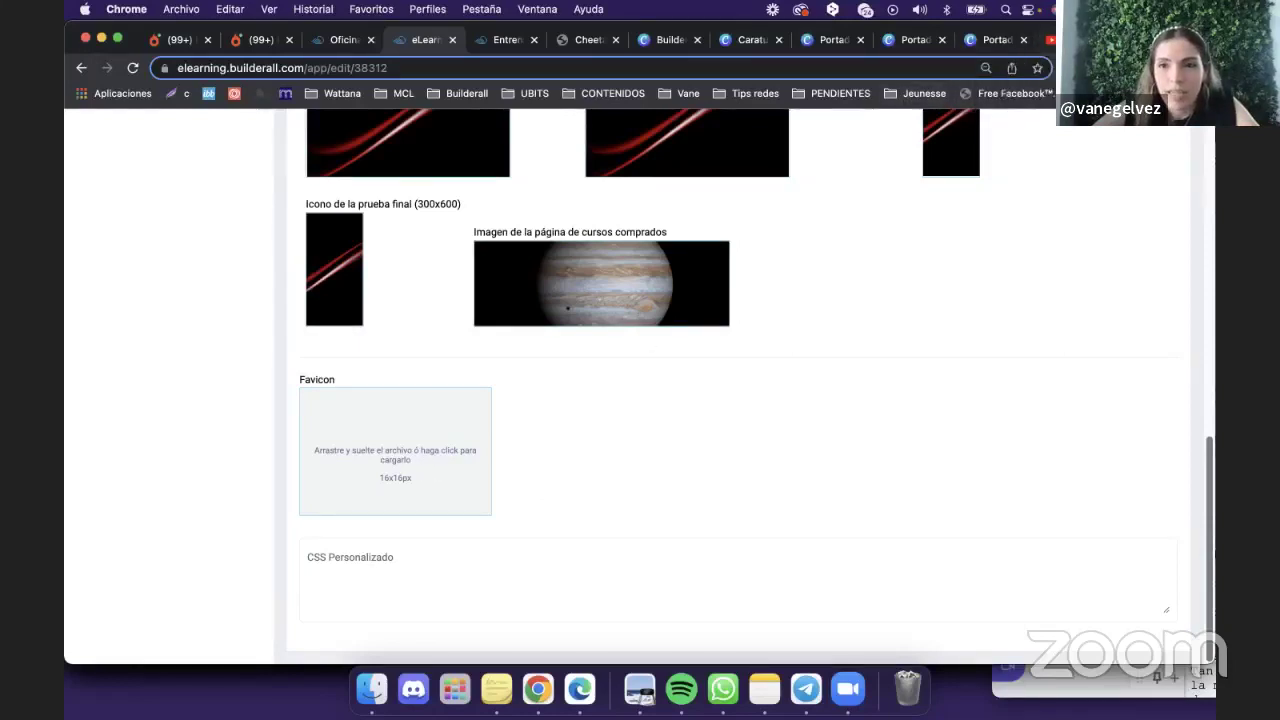
pyautogui.click(1023, 39)
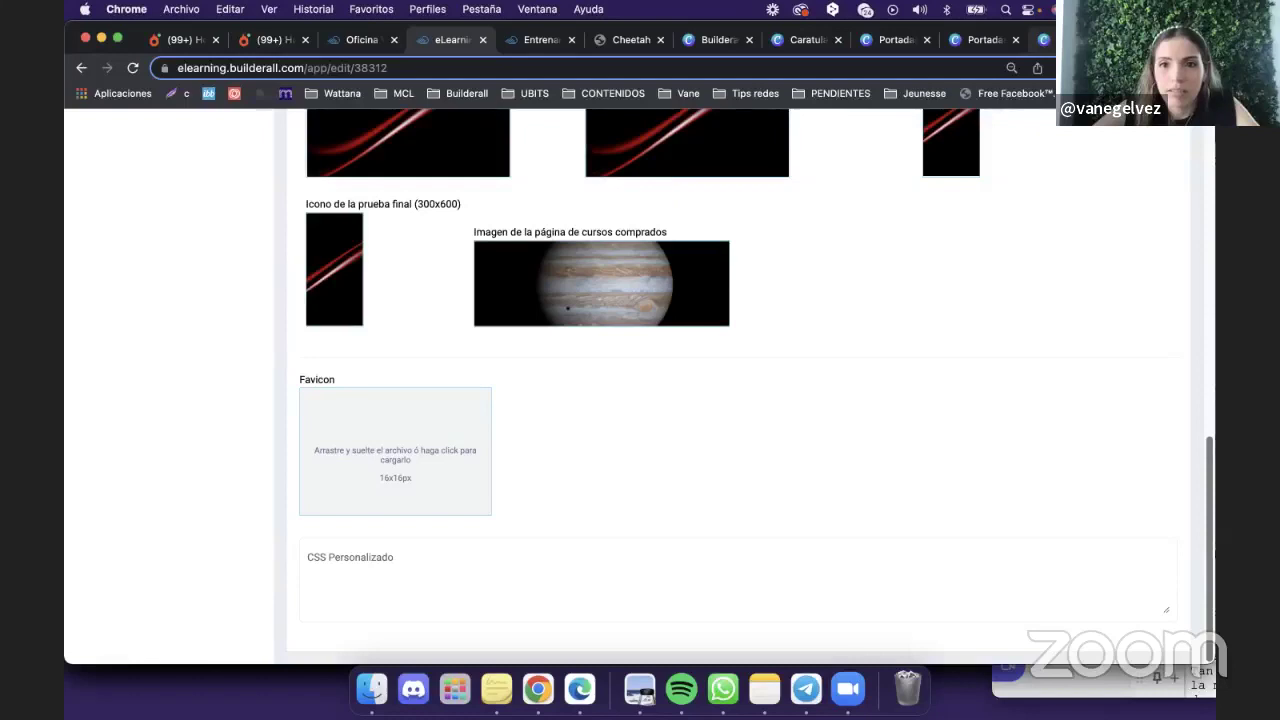
# Copy and resize the lesson-covers design to 40 × 40 px
pyautogui.click(1075, 39)
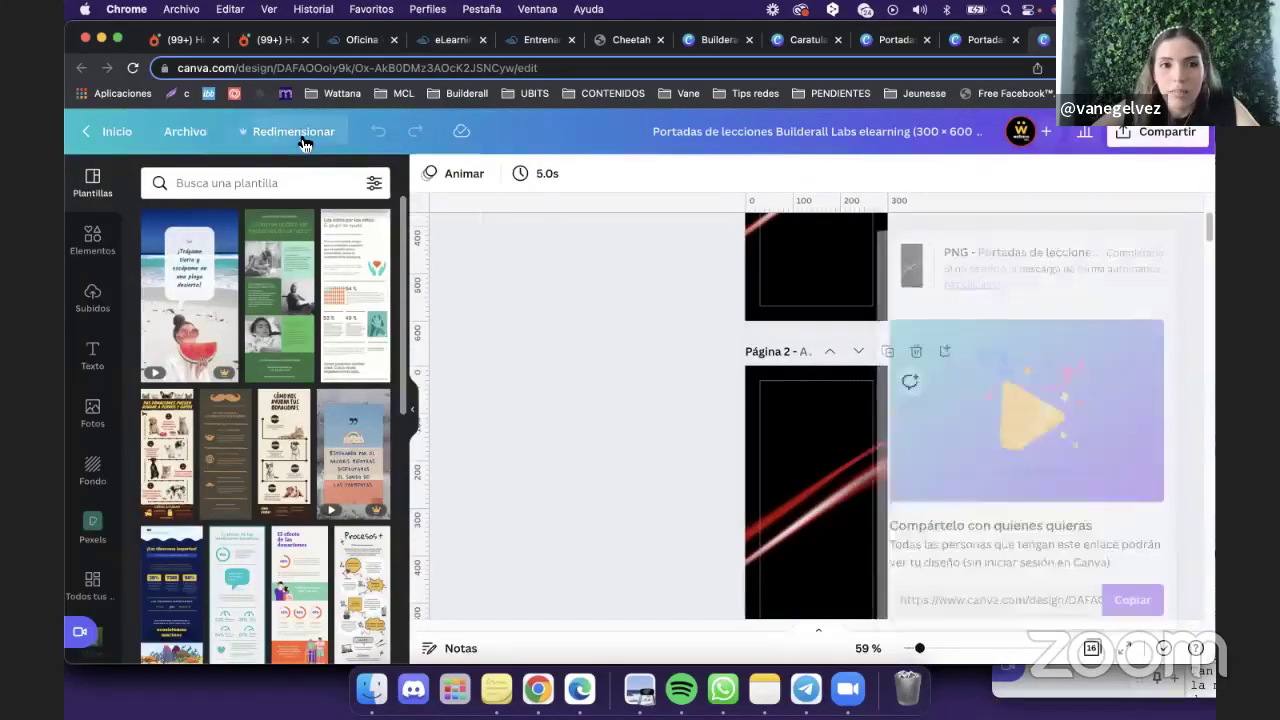
pyautogui.click(305, 144)
pyautogui.click(268, 272)
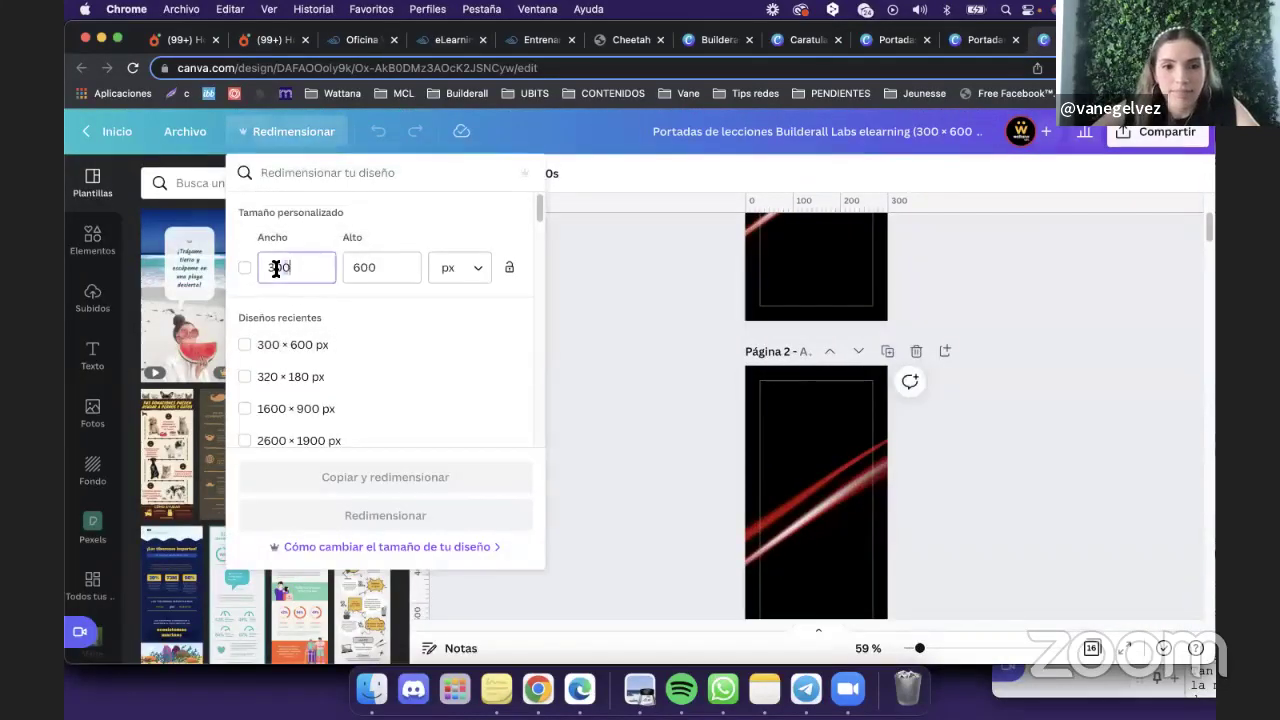
pyautogui.doubleClick(276, 268)
pyautogui.write('16')
pyautogui.press('Tab')
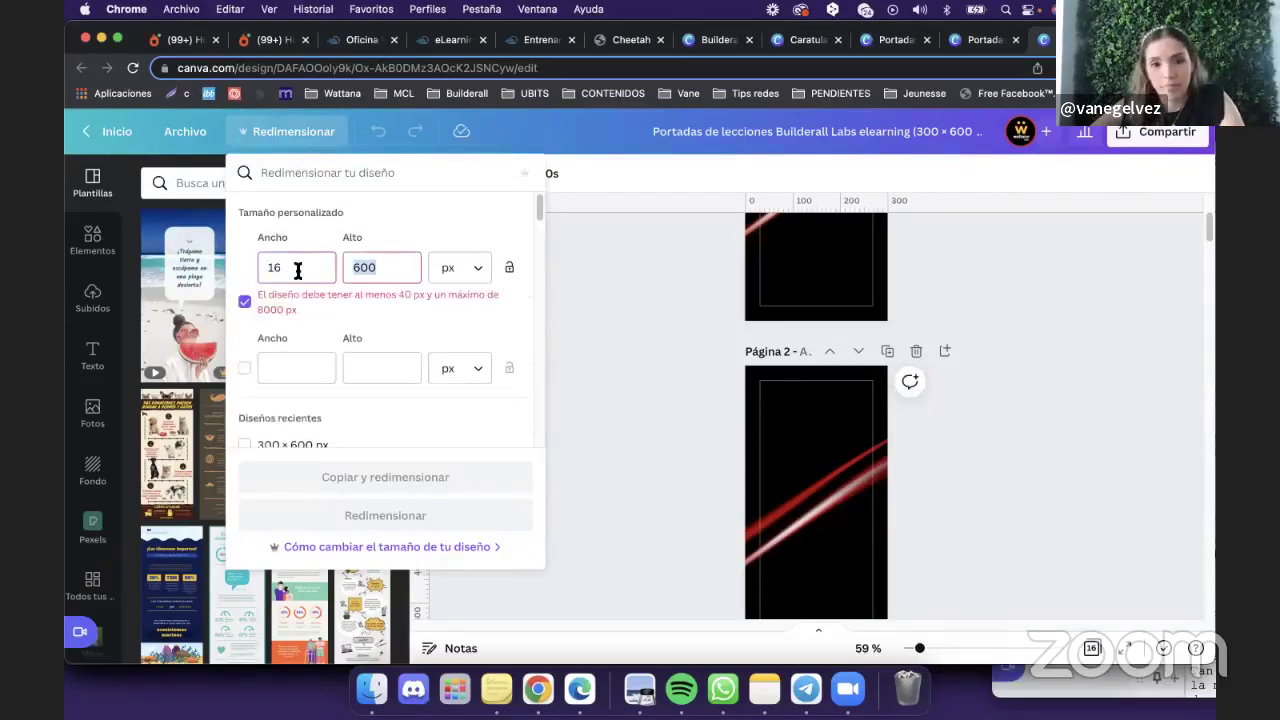
pyautogui.write('16')
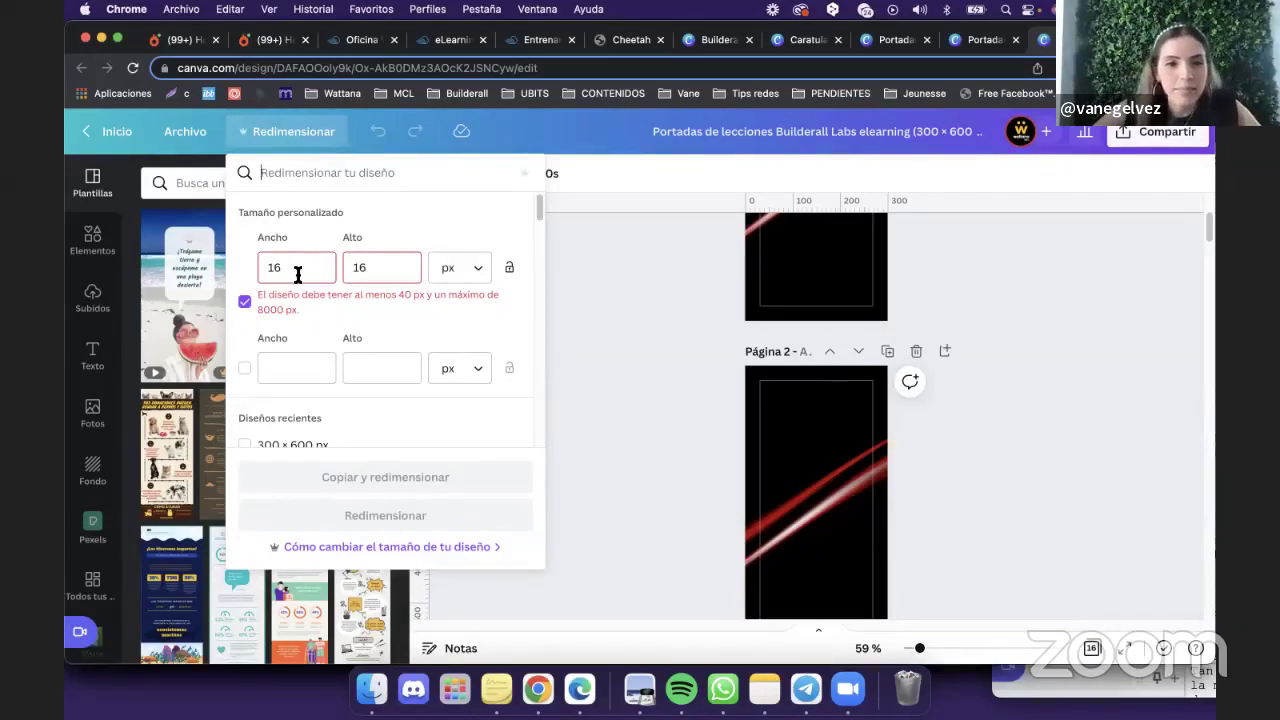
pyautogui.write('40')
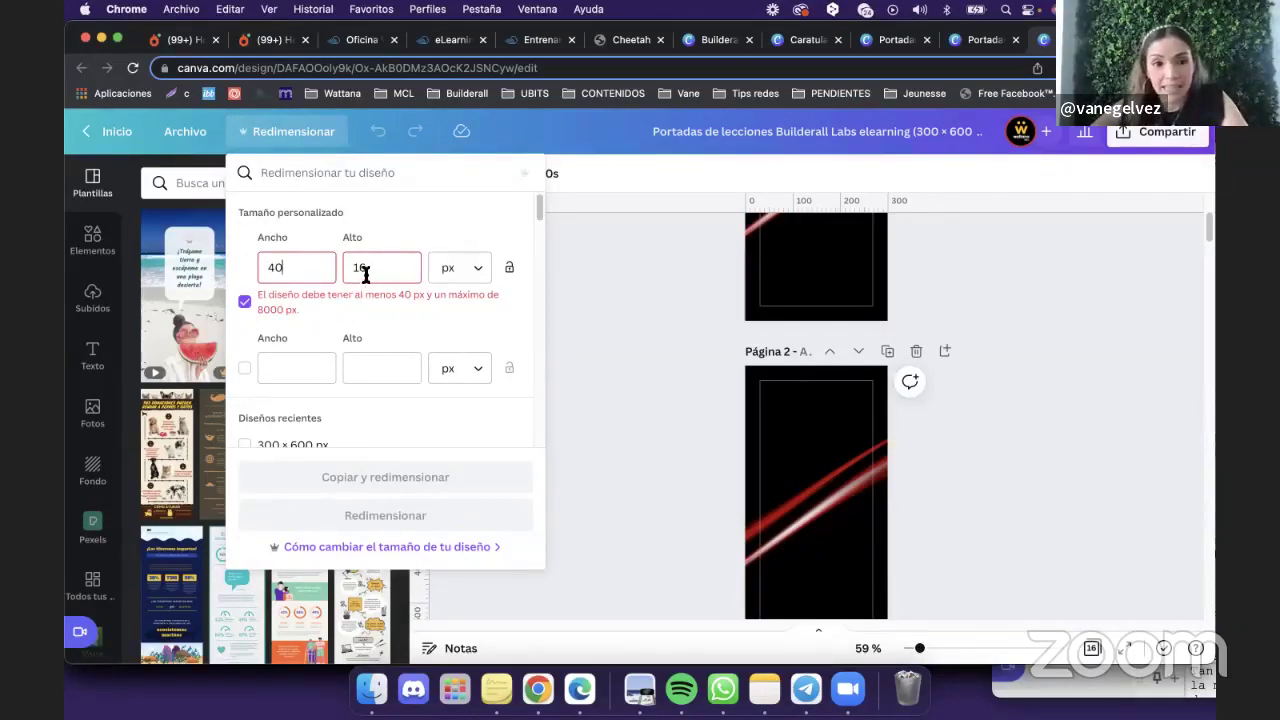
pyautogui.press('Tab')
pyautogui.write('40')
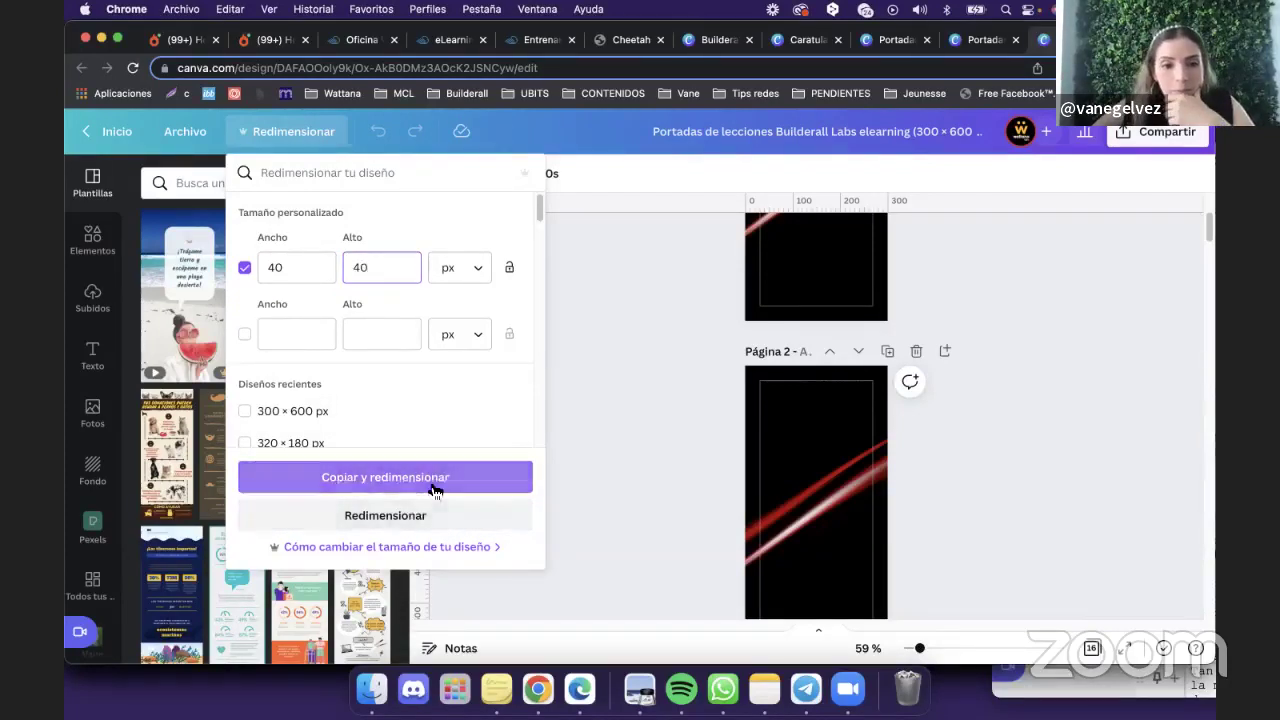
pyautogui.click(432, 485)
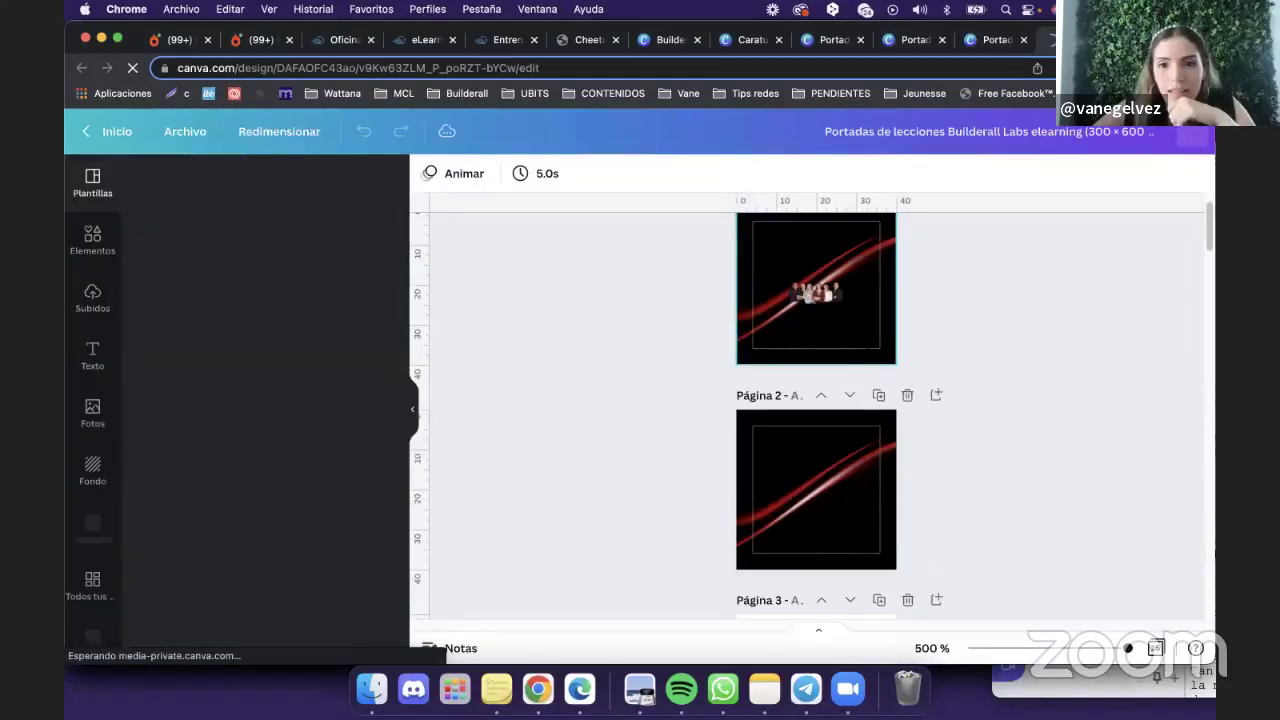
# Enlarge the text element on page 6 of the Canva design
pyautogui.click(816, 291)
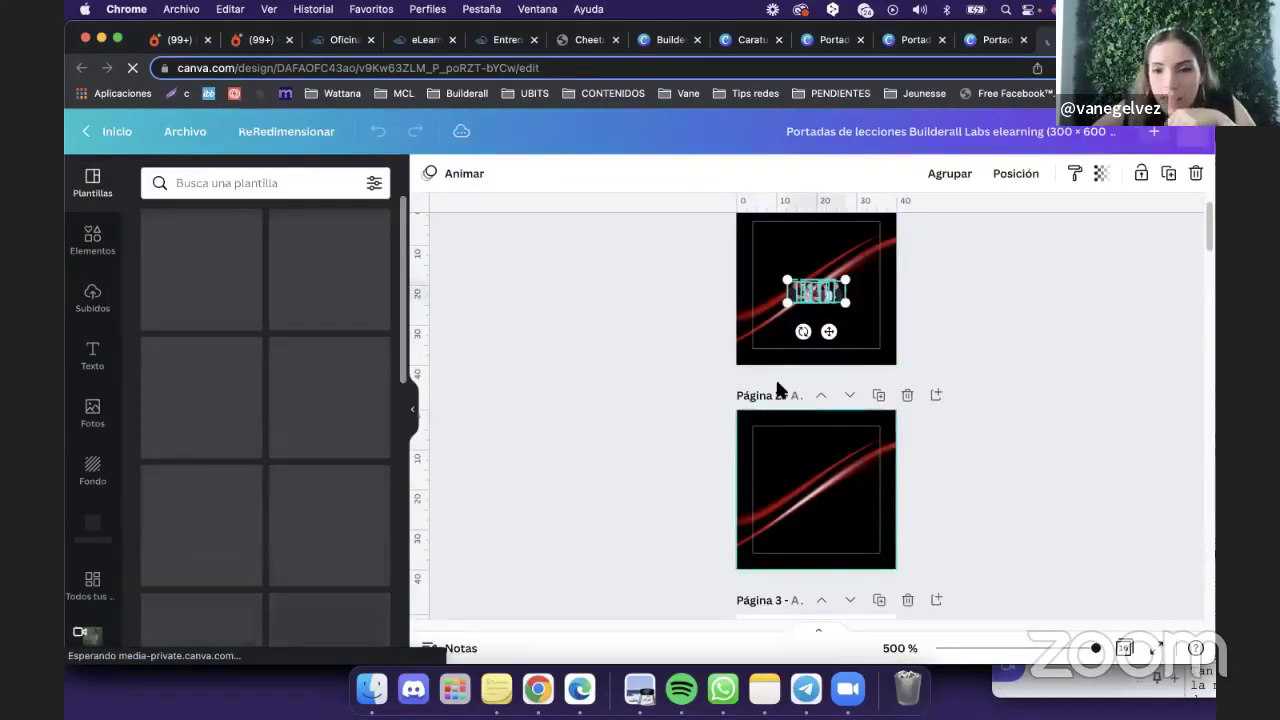
pyautogui.scroll(-5, 775, 377)
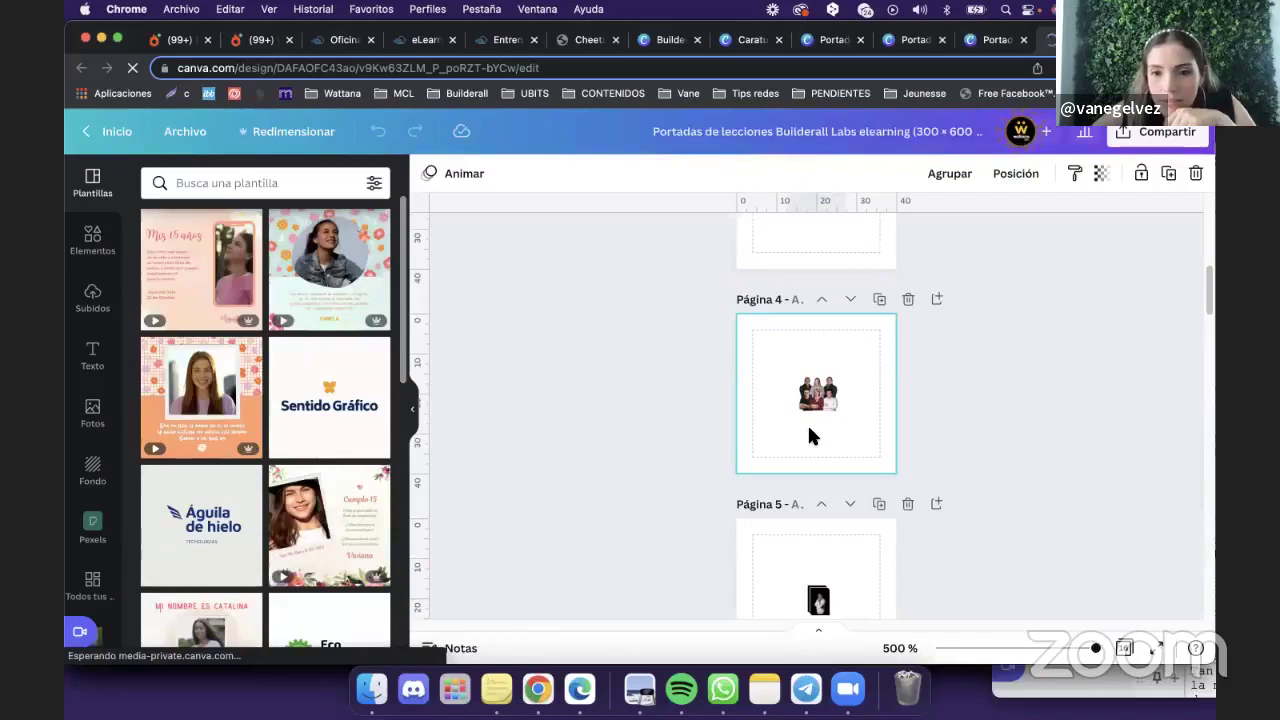
pyautogui.scroll(-6, 814, 440)
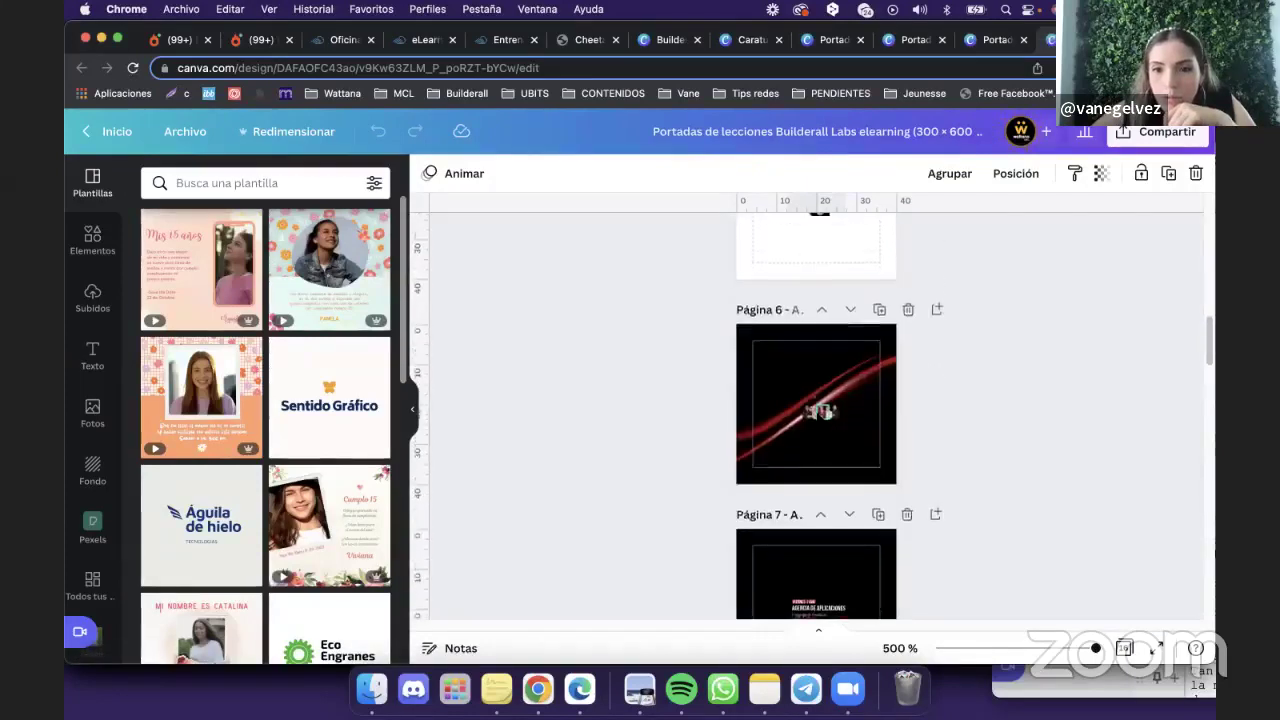
pyautogui.scroll(2, 816, 410)
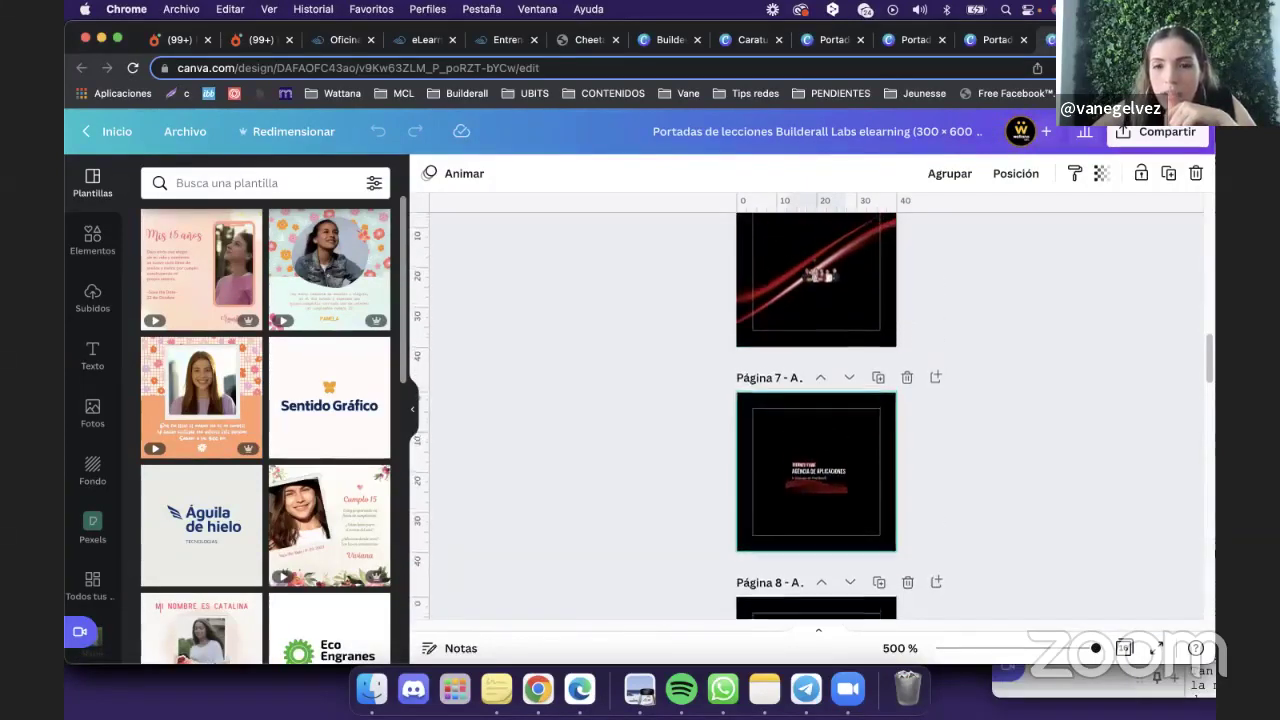
pyautogui.scroll(1, 822, 300)
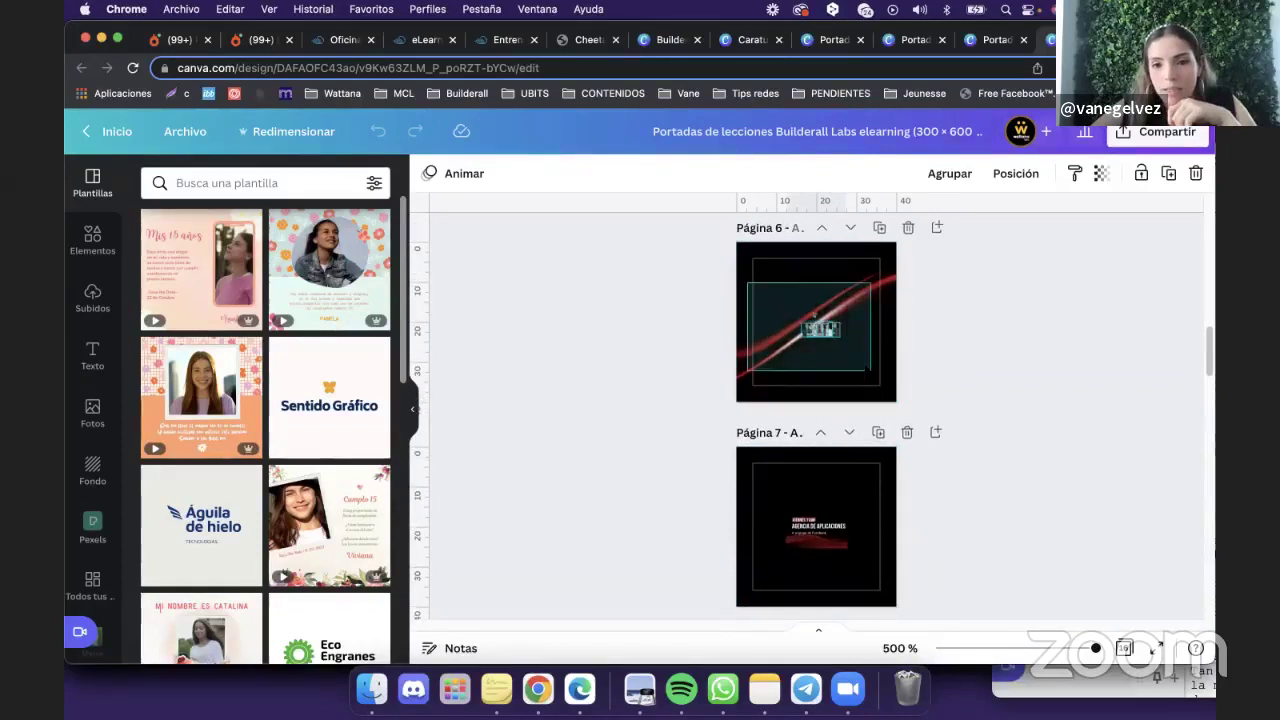
pyautogui.click(820, 325)
pyautogui.moveTo(840, 337); pyautogui.dragTo(971, 477)
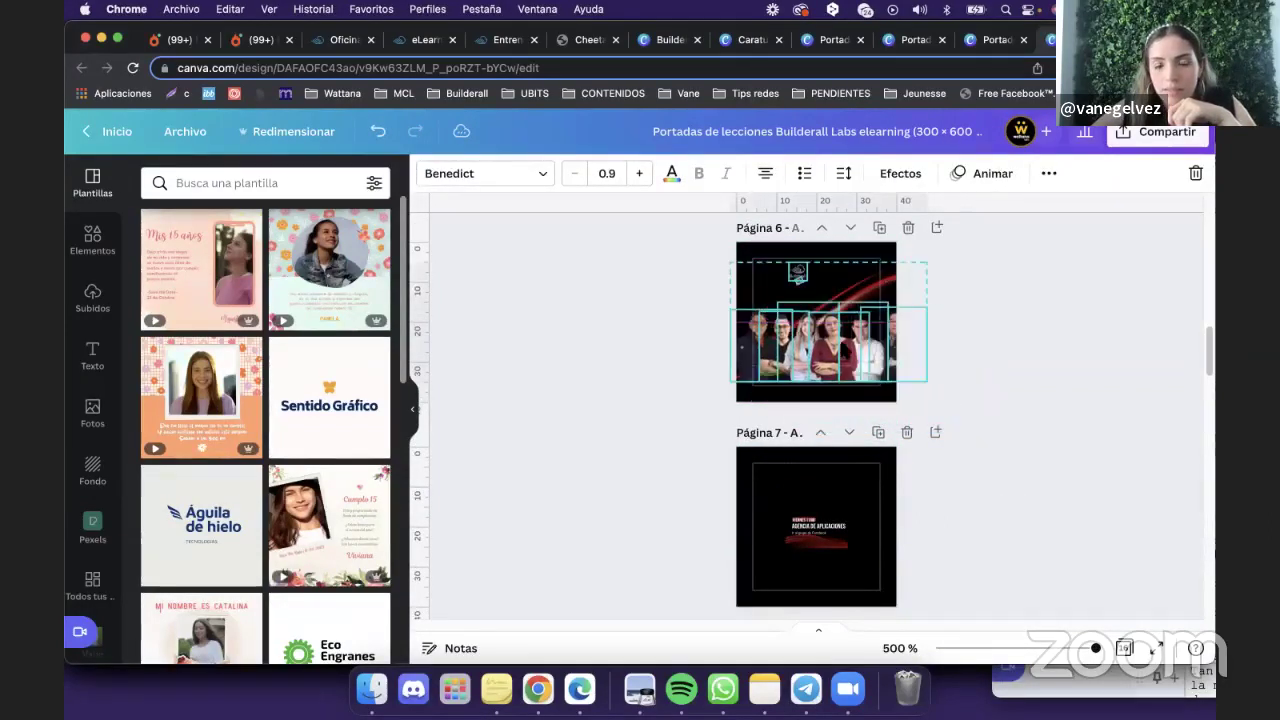
# Delete the people photo, then enlarge the Builderall logo and centre it on page 6
pyautogui.click(826, 380)
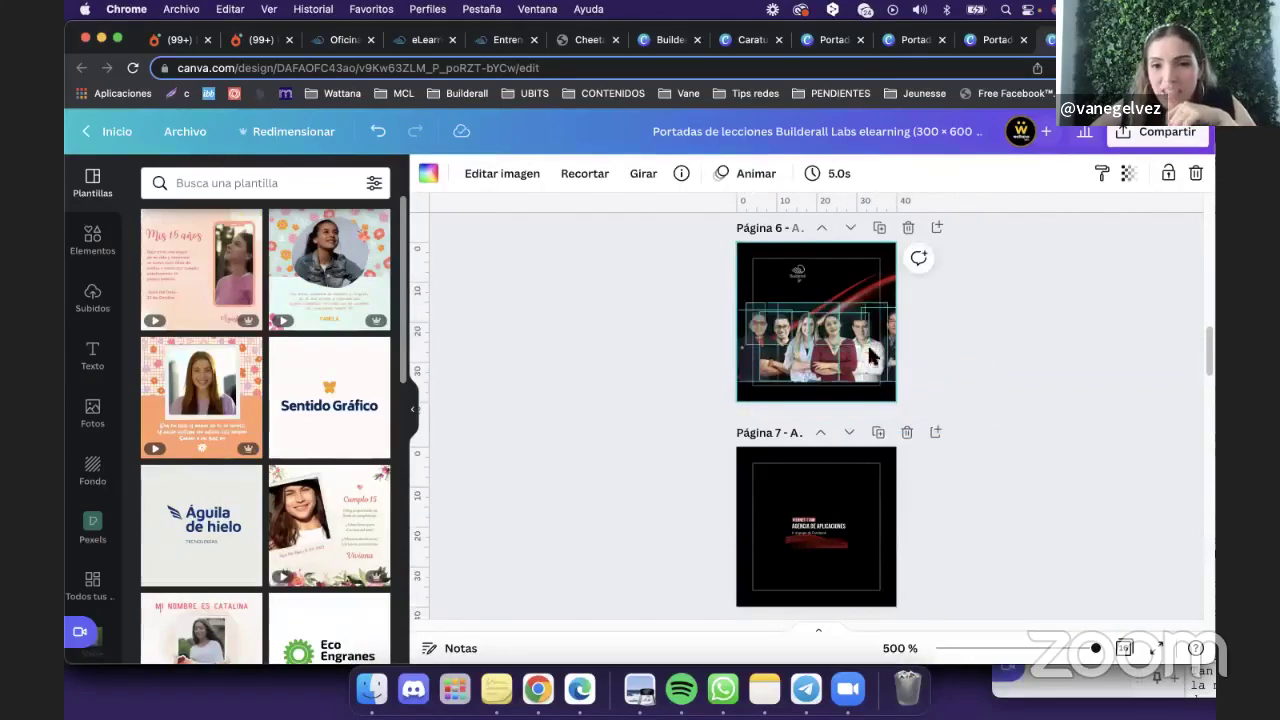
pyautogui.press('BackSpace')
pyautogui.click(799, 275)
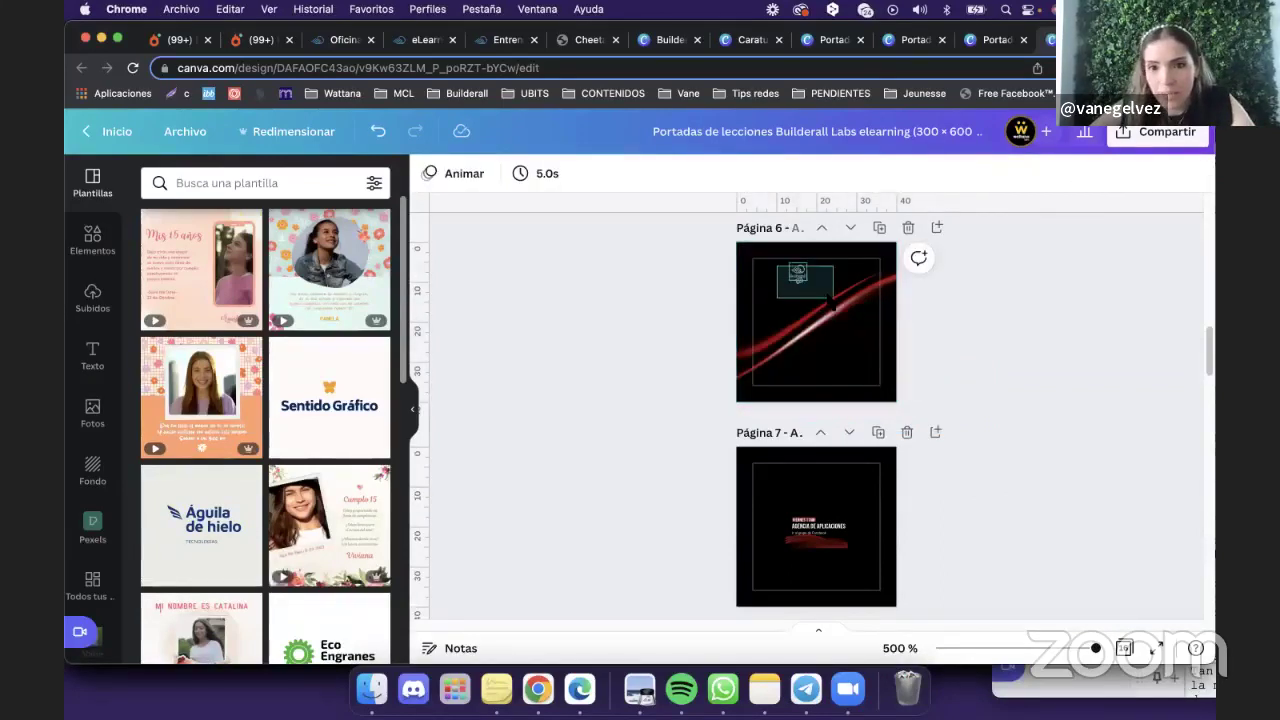
pyautogui.moveTo(820, 294); pyautogui.dragTo(905, 376)
pyautogui.moveTo(905, 378); pyautogui.dragTo(906, 380)
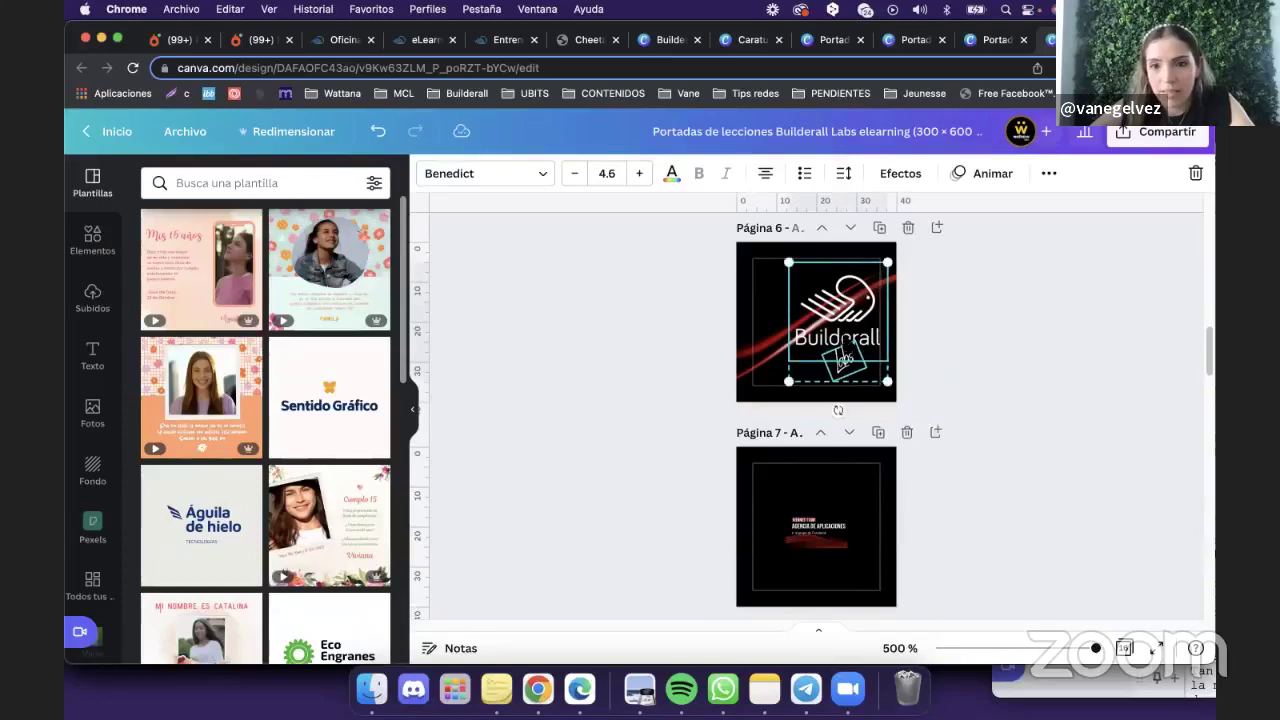
pyautogui.moveTo(824, 320)
pyautogui.mouseDown()
pyautogui.moveTo(810, 326)
pyautogui.moveTo(823, 322)
pyautogui.mouseUp()
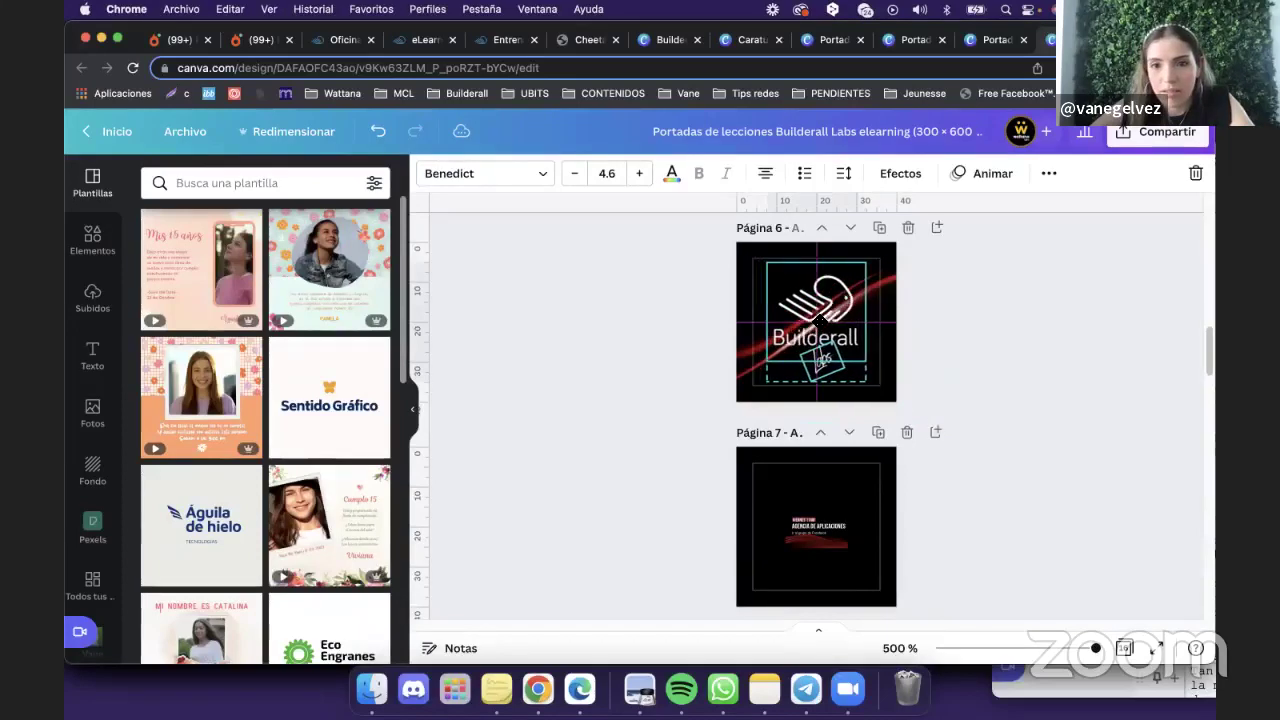
pyautogui.click(968, 290)
# Download only Página 6 as a PNG and drop it onto the course favicon box
pyautogui.click(1162, 137)
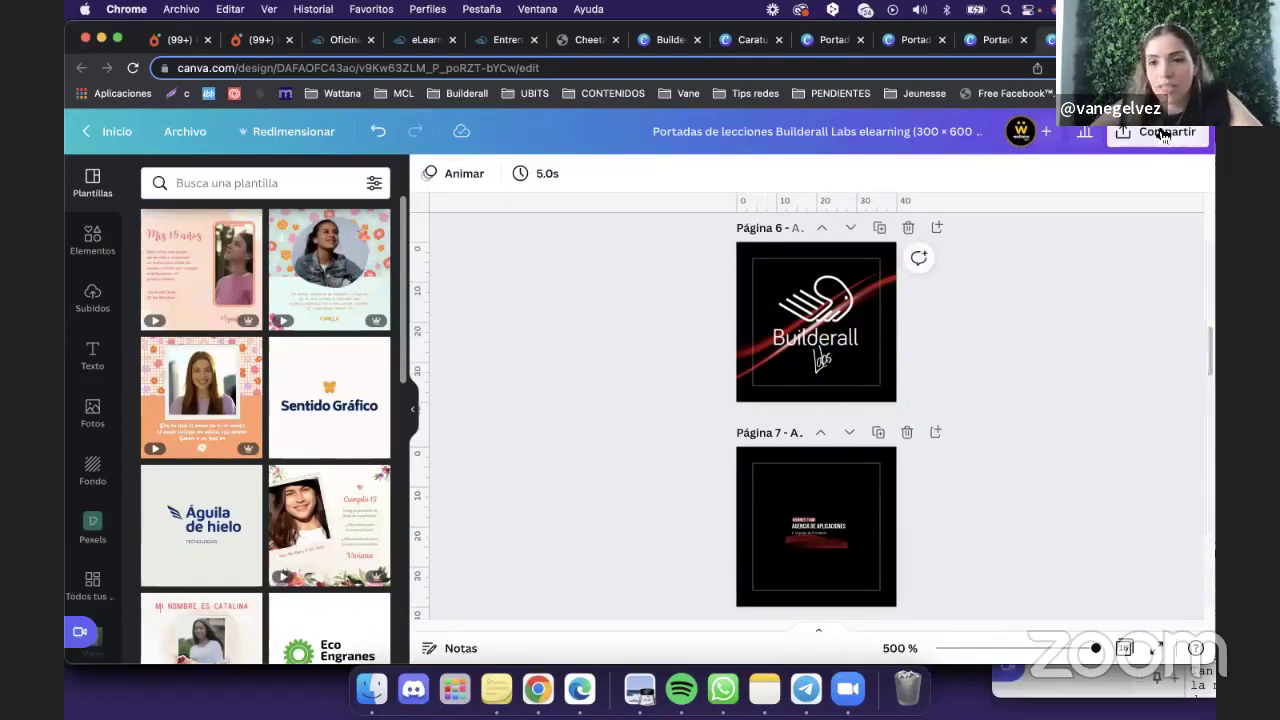
pyautogui.click(1030, 519)
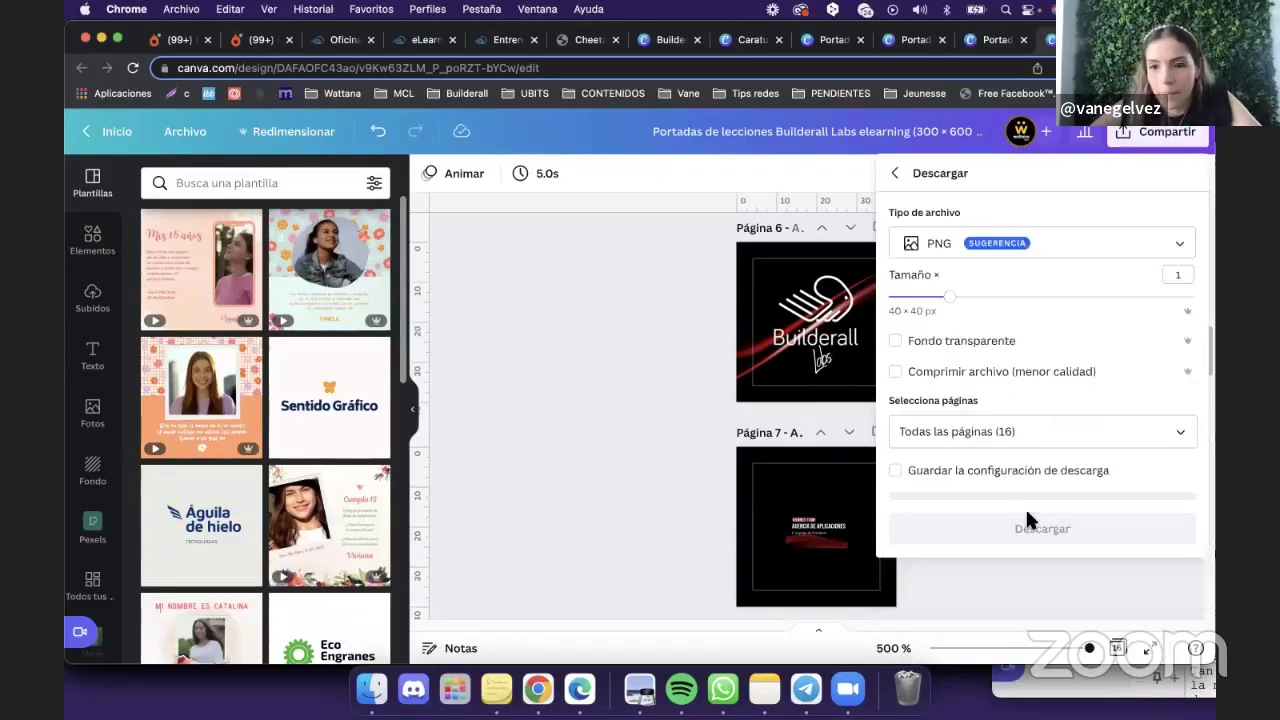
pyautogui.click(1040, 432)
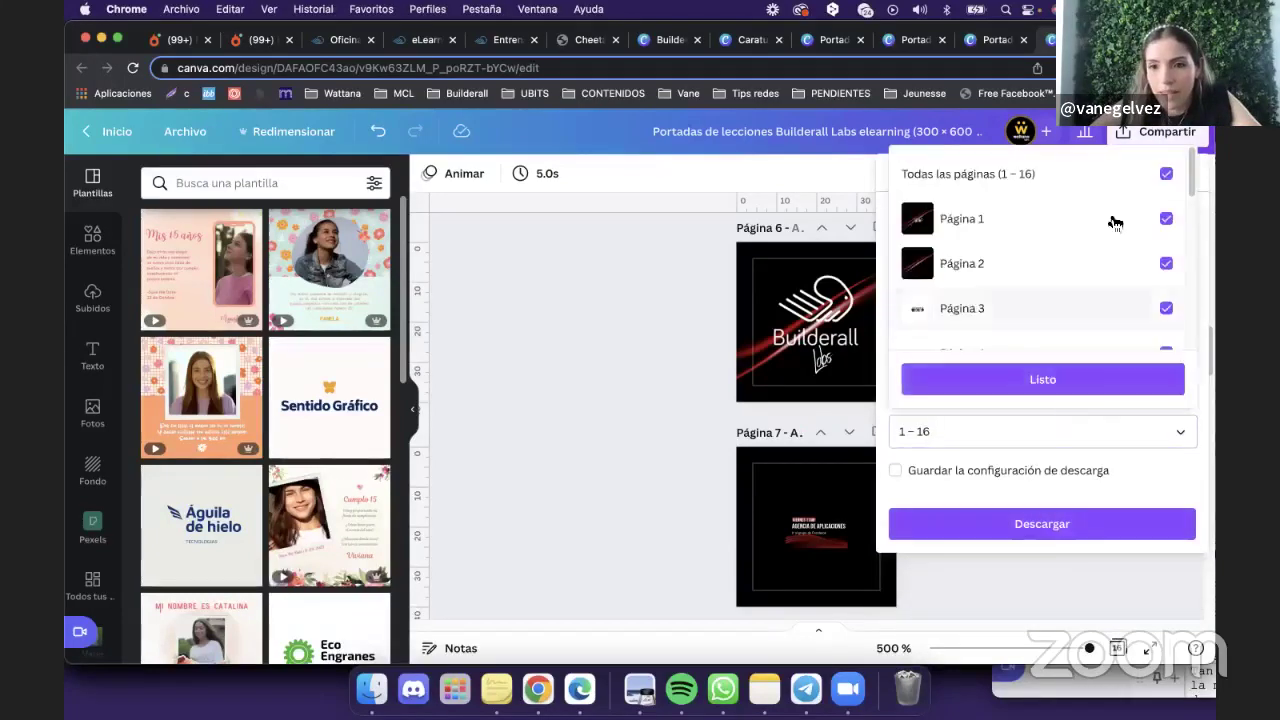
pyautogui.click(1167, 171)
pyautogui.scroll(-1, 1020, 300)
pyautogui.scroll(-3, 1020, 290)
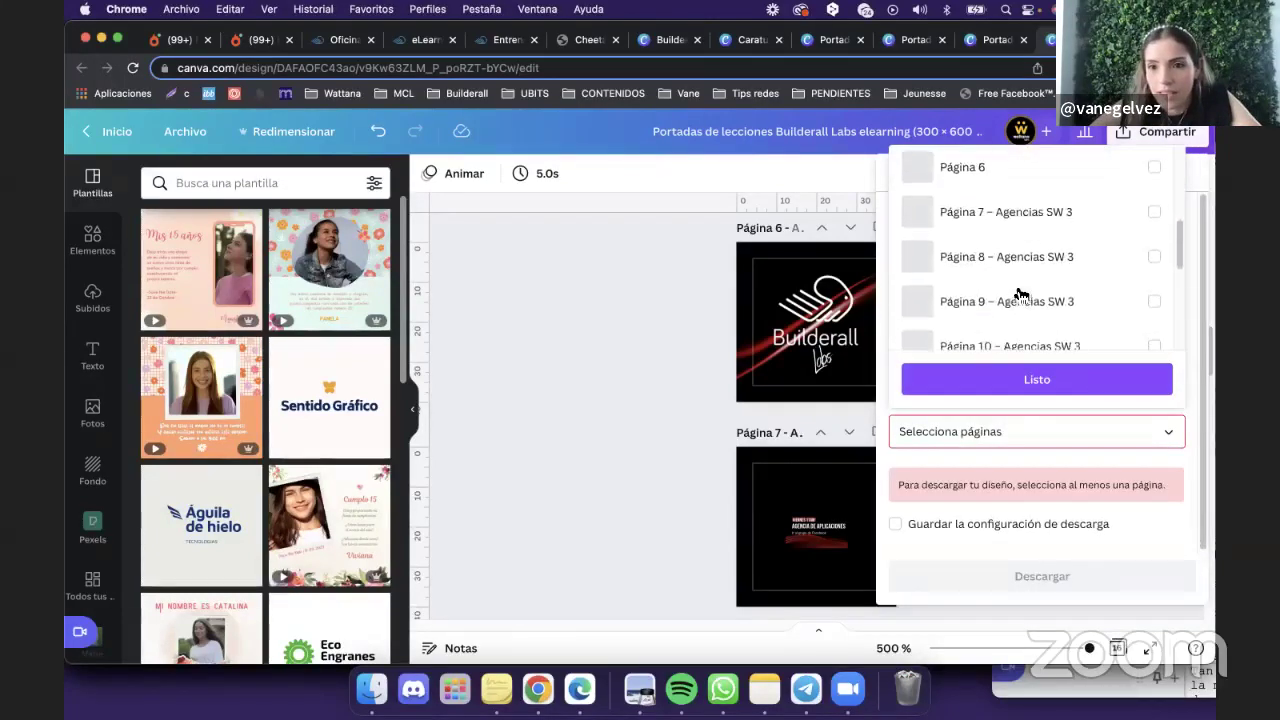
pyautogui.click(1031, 170)
pyautogui.click(1083, 381)
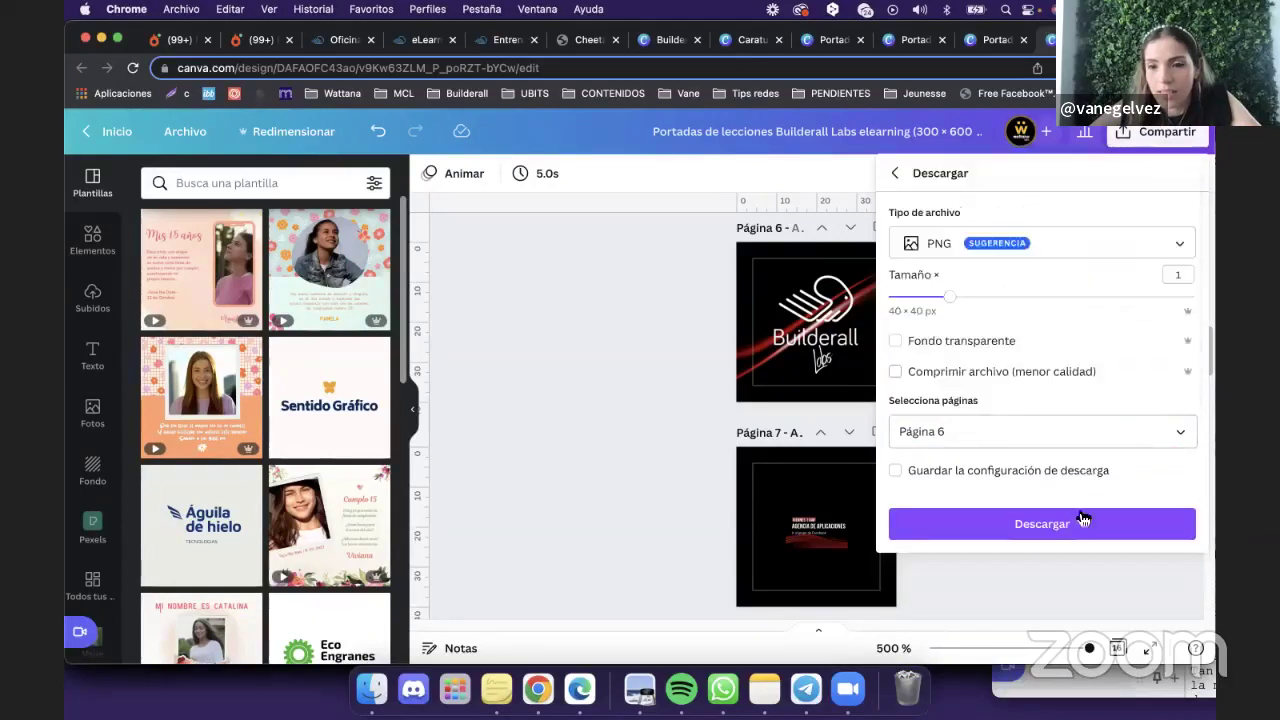
pyautogui.click(1080, 522)
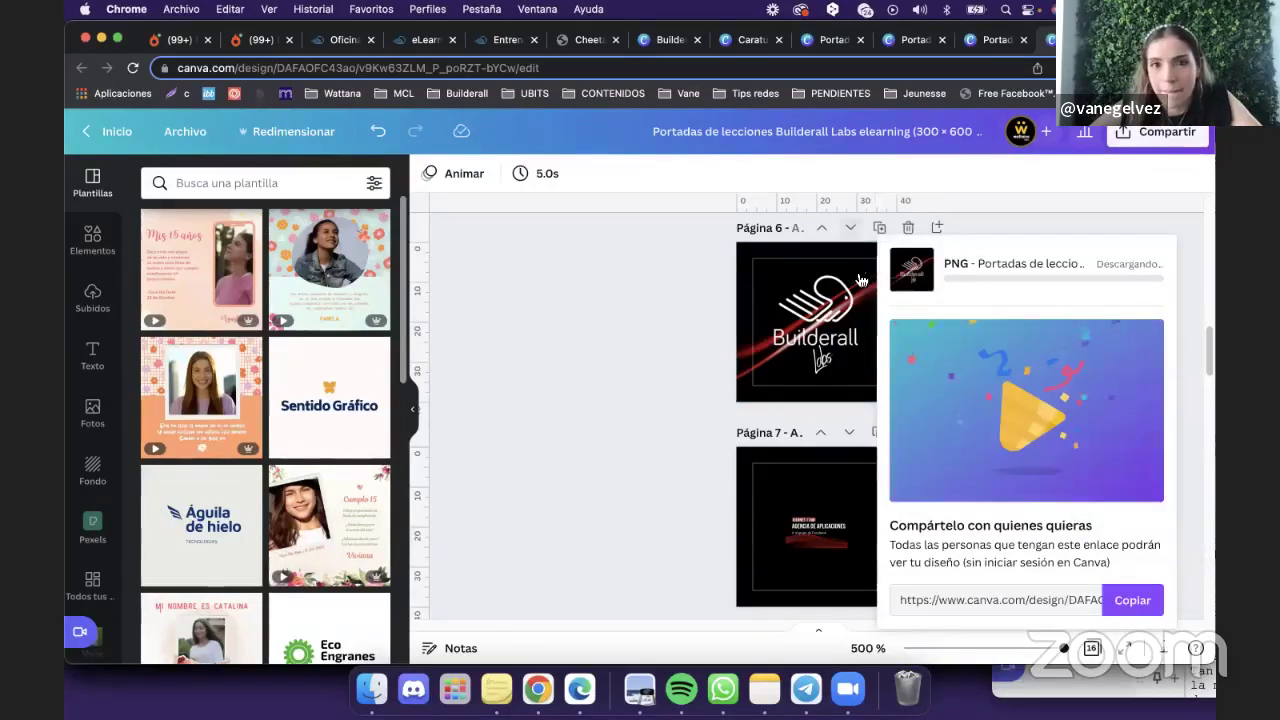
pyautogui.click(428, 46)
pyautogui.moveTo(150, 641); pyautogui.dragTo(367, 433)
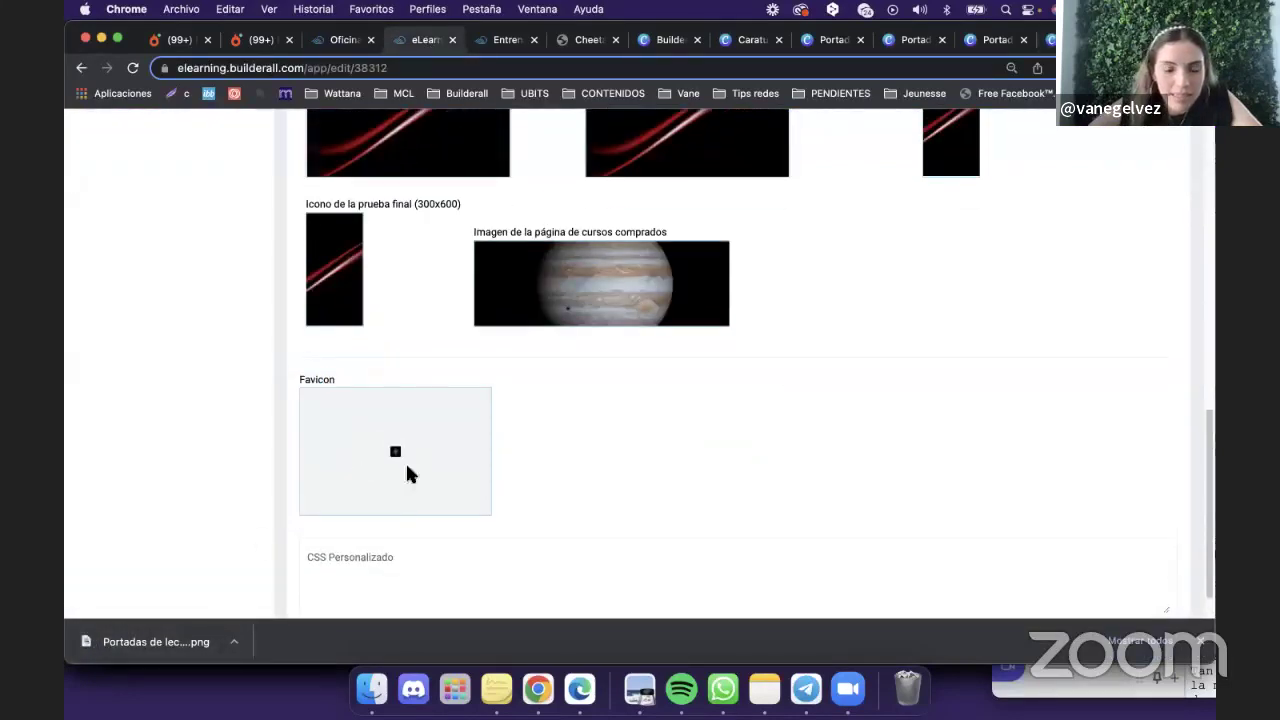
# Save the course settings with the new favicon and reload the course preview
pyautogui.scroll(-1, 627, 427)
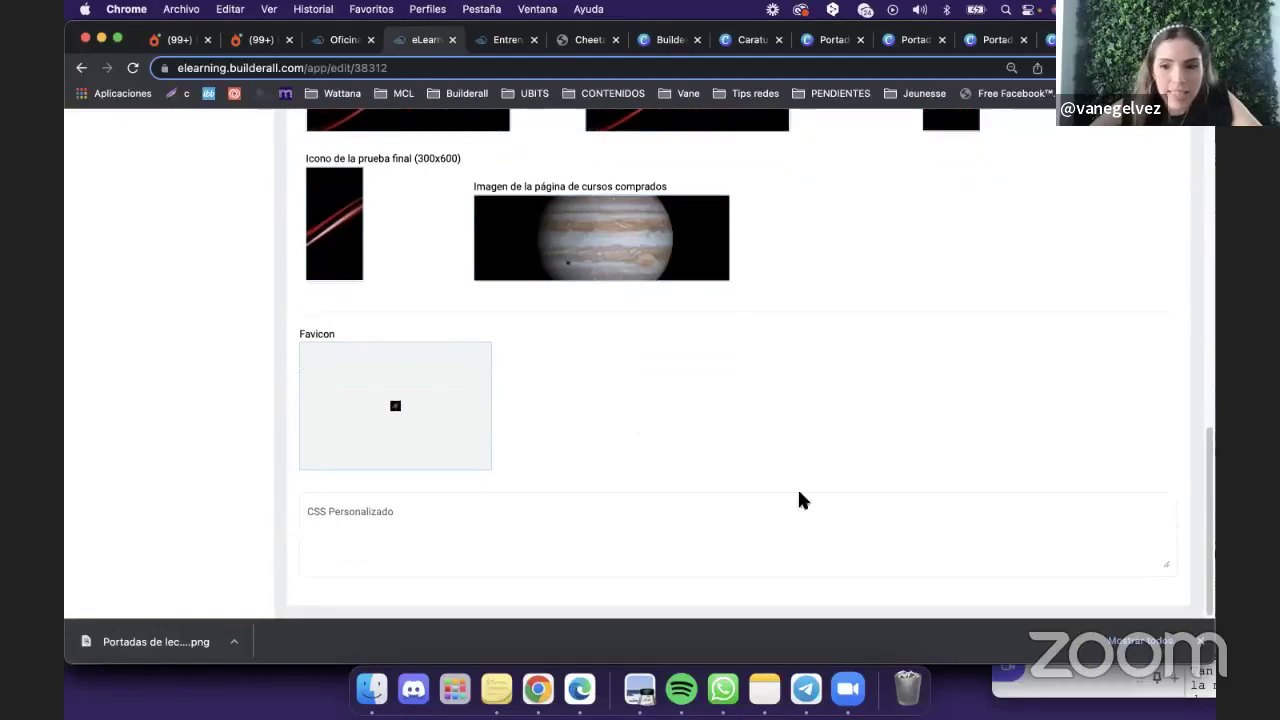
pyautogui.scroll(10, 757, 445)
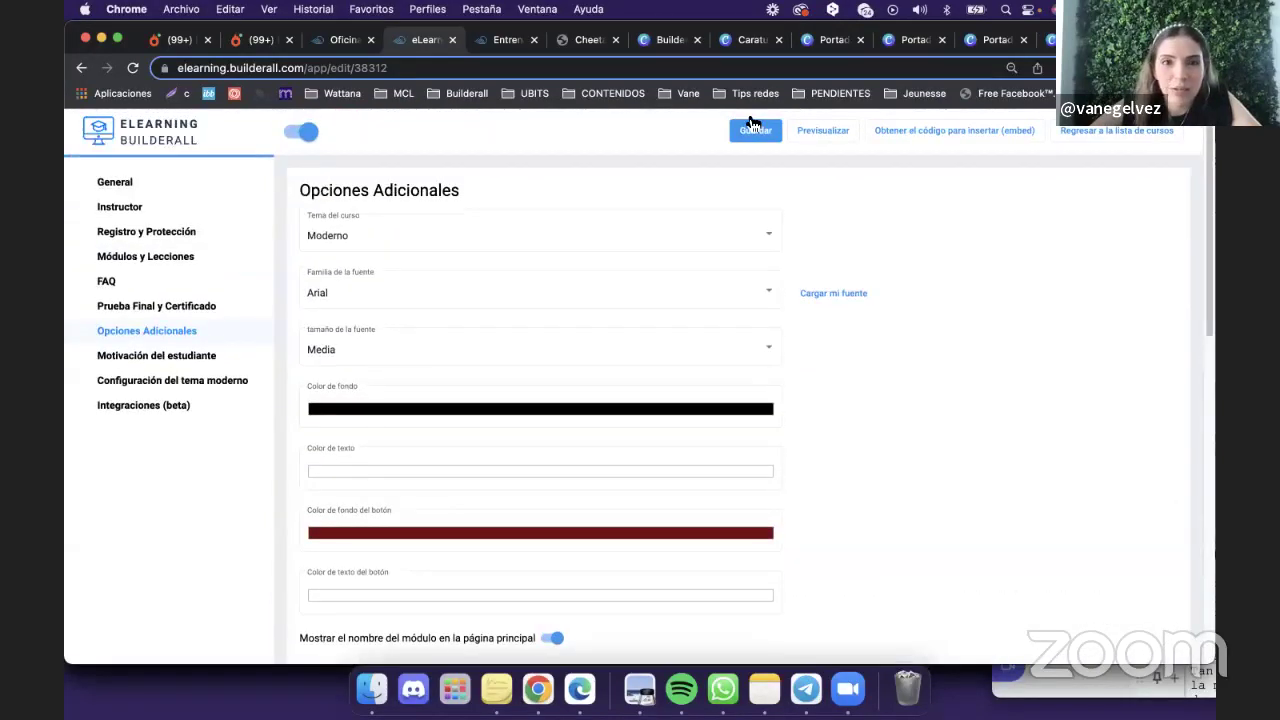
pyautogui.click(762, 128)
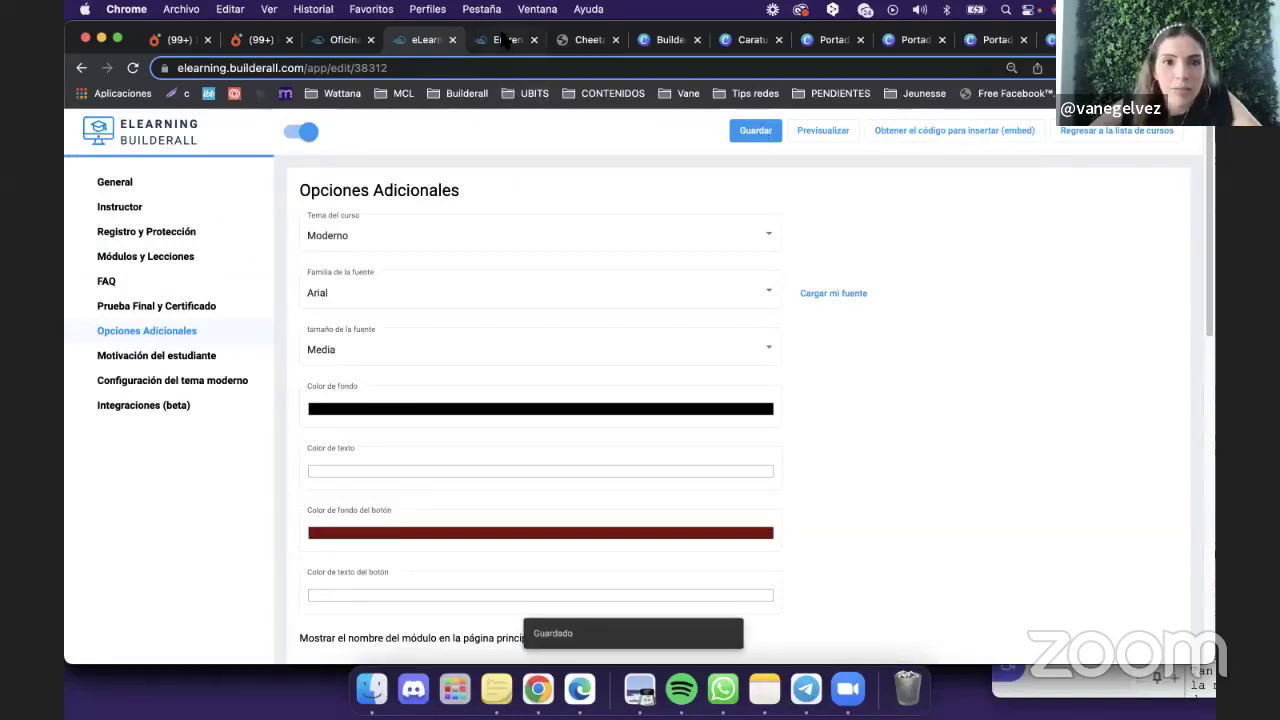
pyautogui.click(506, 40)
pyautogui.click(132, 68)
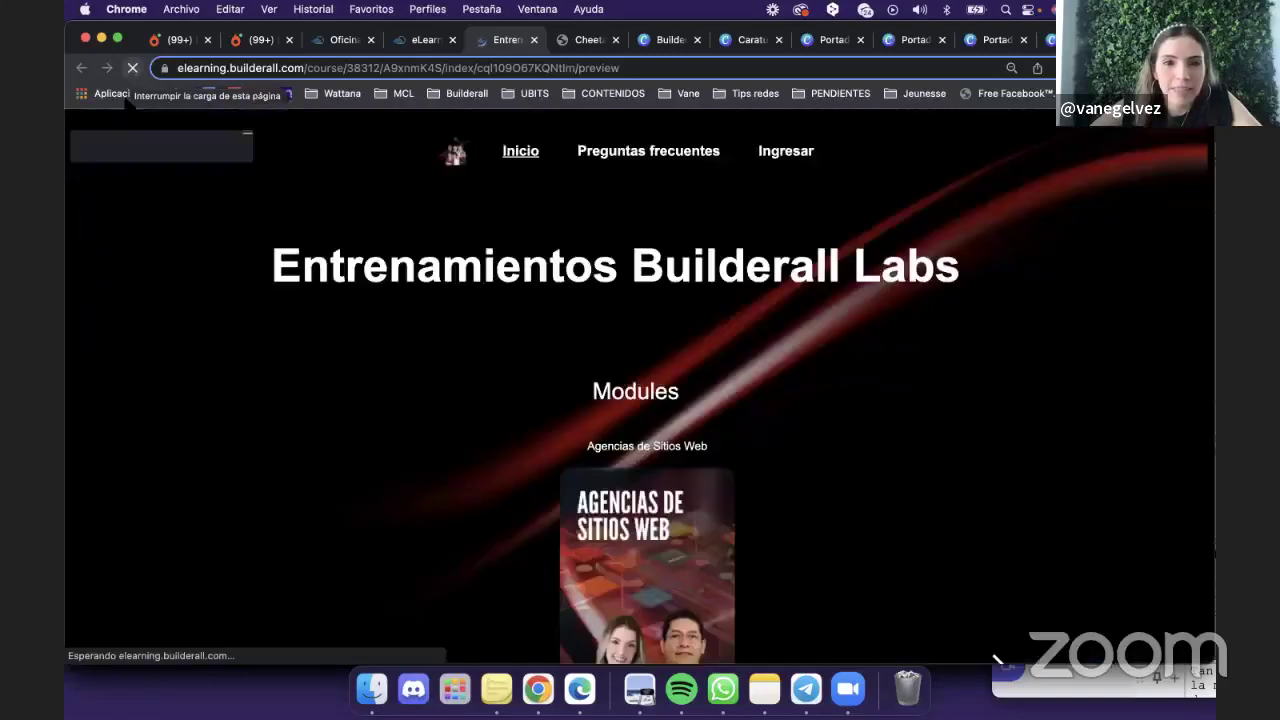
# Review the updated course preview, then return to the course editor's Opciones Adicionales
pyautogui.scroll(-5, 337, 354)
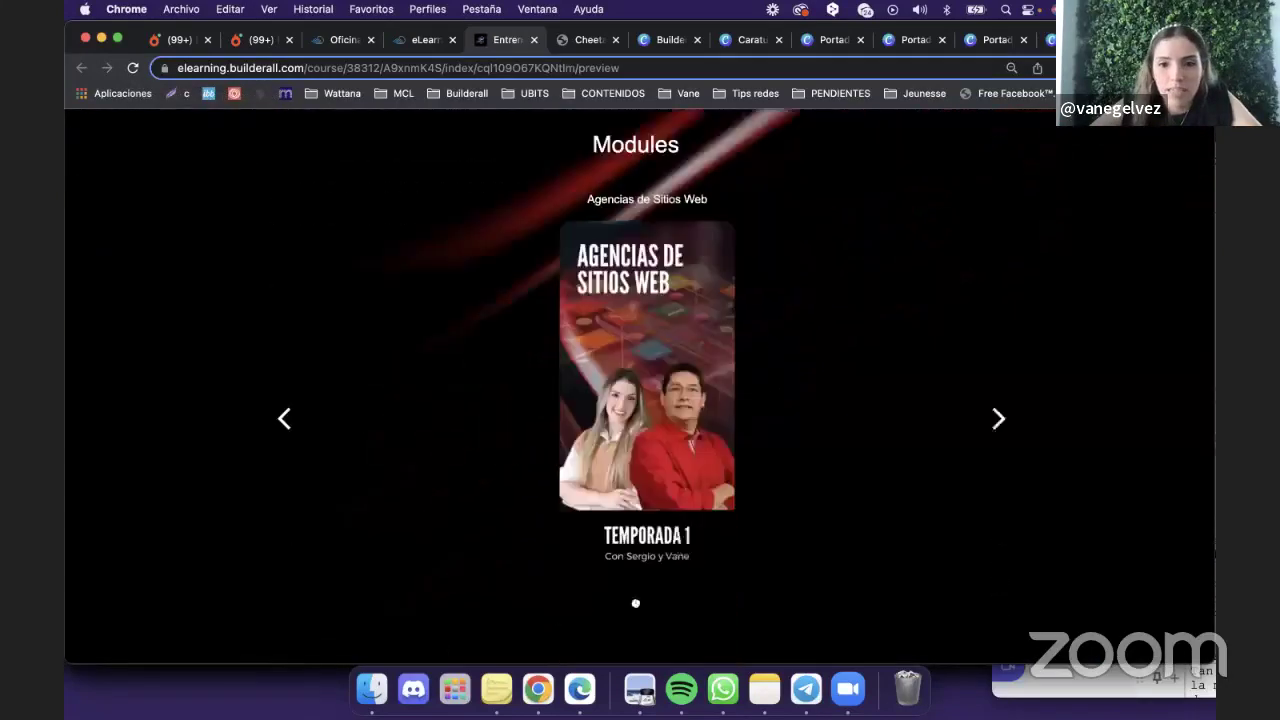
pyautogui.scroll(-1, 642, 358)
pyautogui.scroll(5, 636, 386)
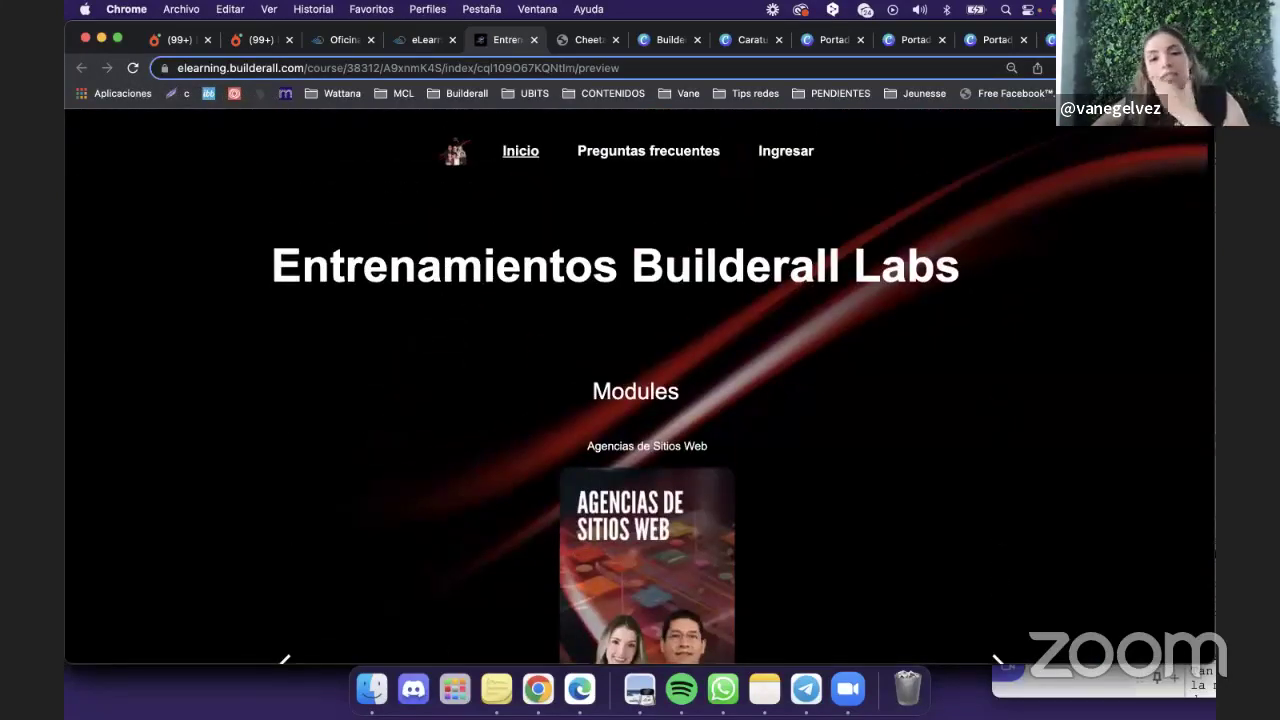
pyautogui.scroll(-5, 640, 386)
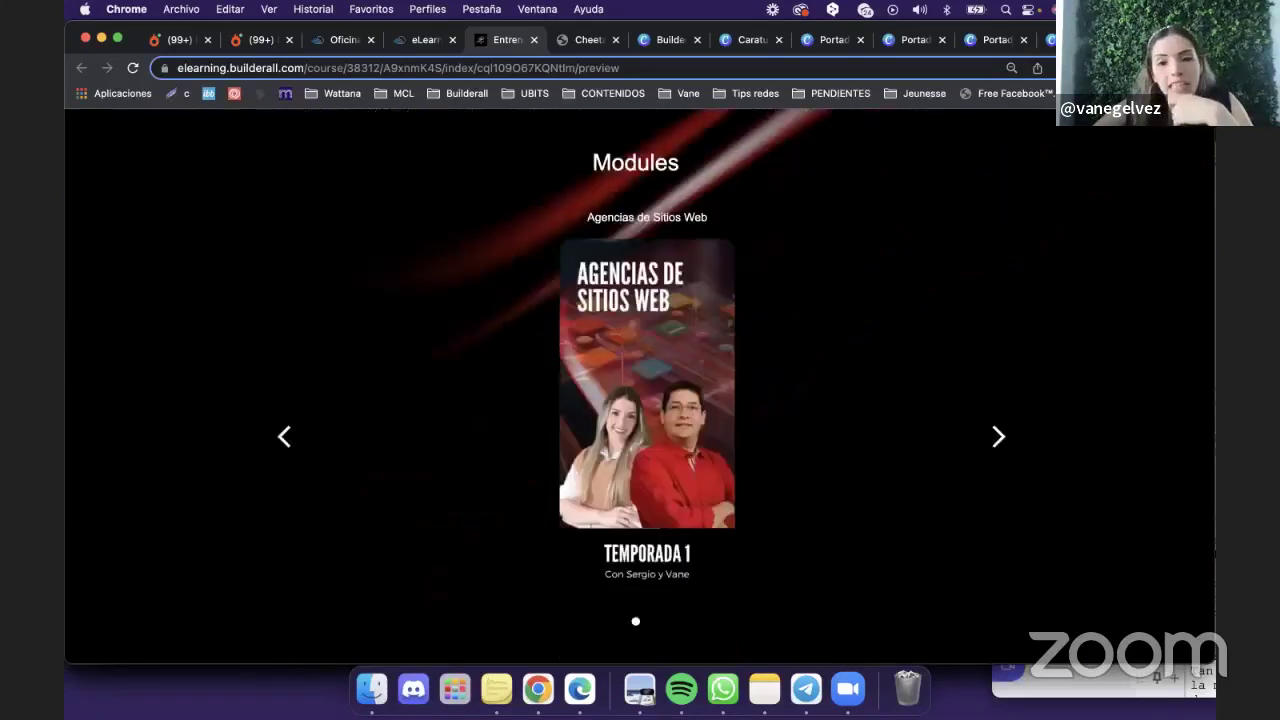
pyautogui.scroll(3, 640, 386)
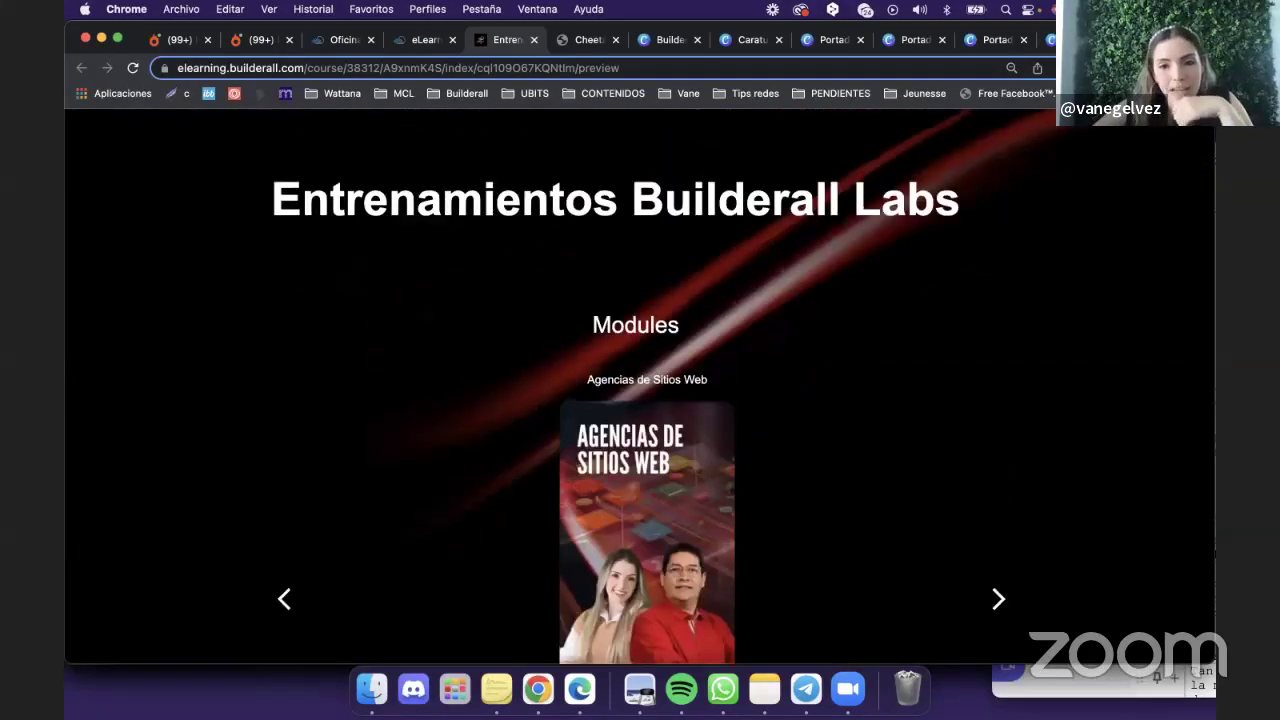
pyautogui.scroll(-2, 640, 386)
pyautogui.scroll(3, 640, 386)
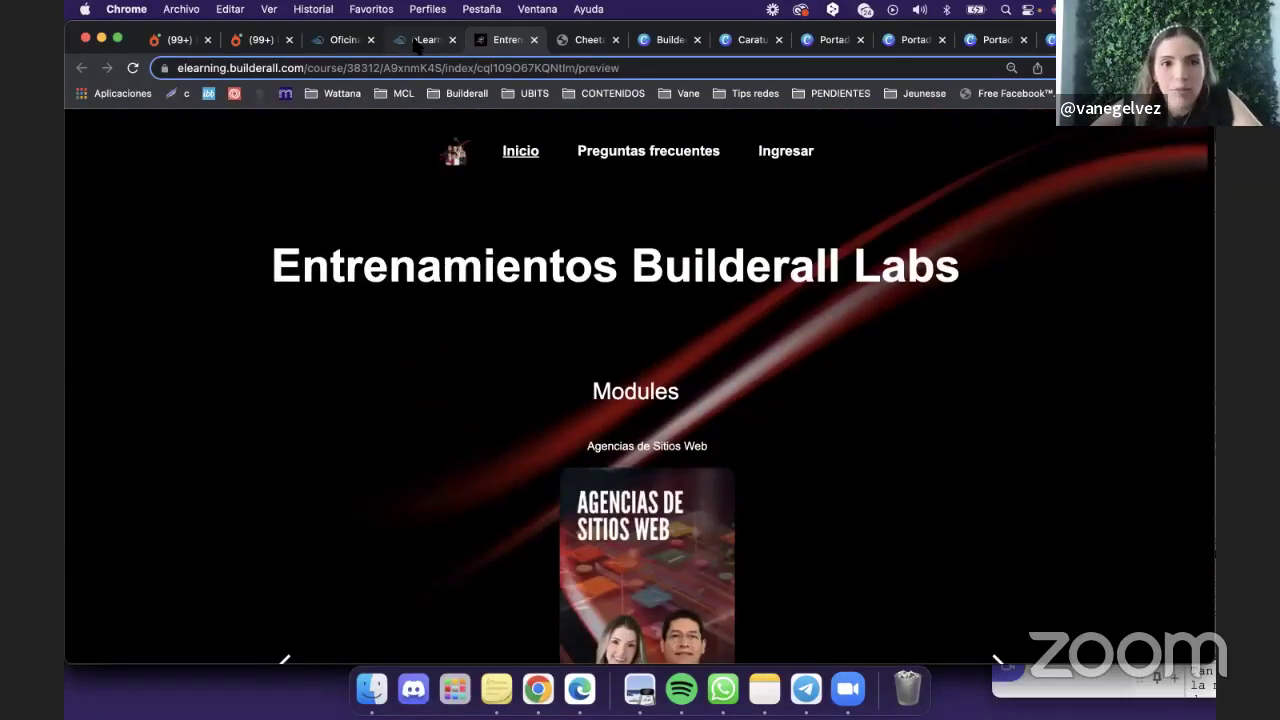
pyautogui.click(420, 40)
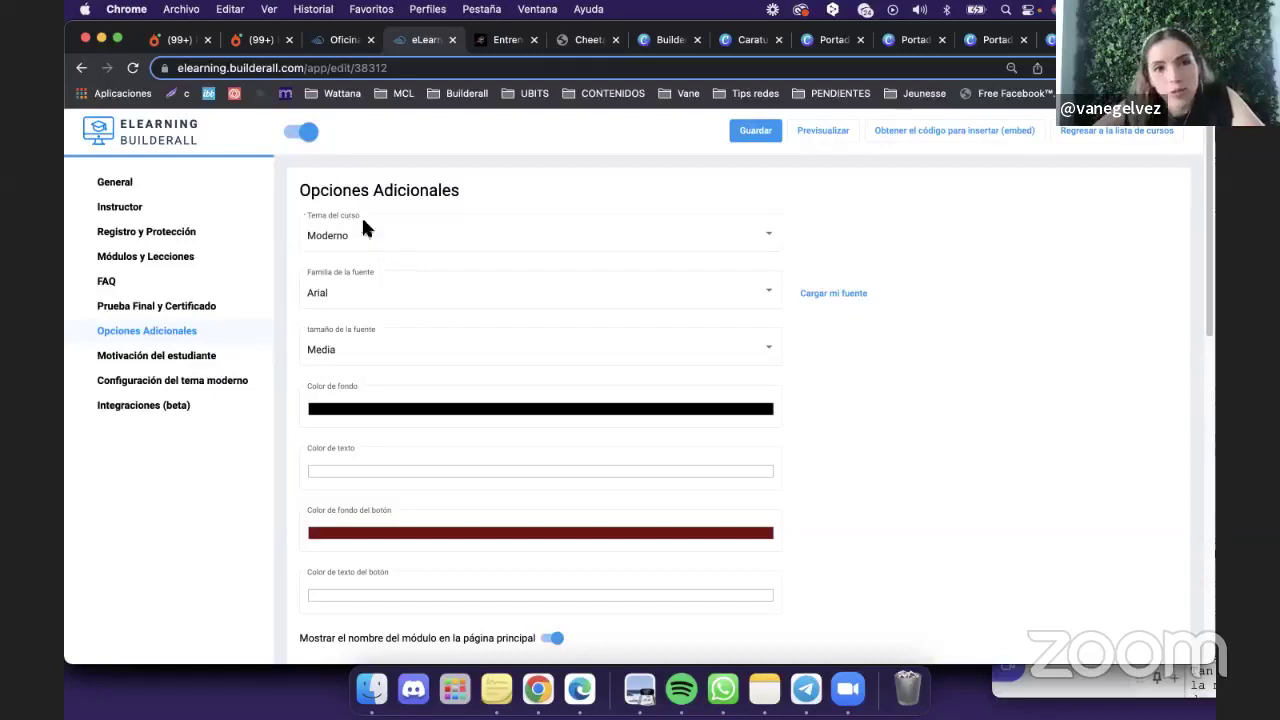
# Open Hotmart's Área de Miembros page for the Entrenamientos Builderall Labs product
pyautogui.click(170, 40)
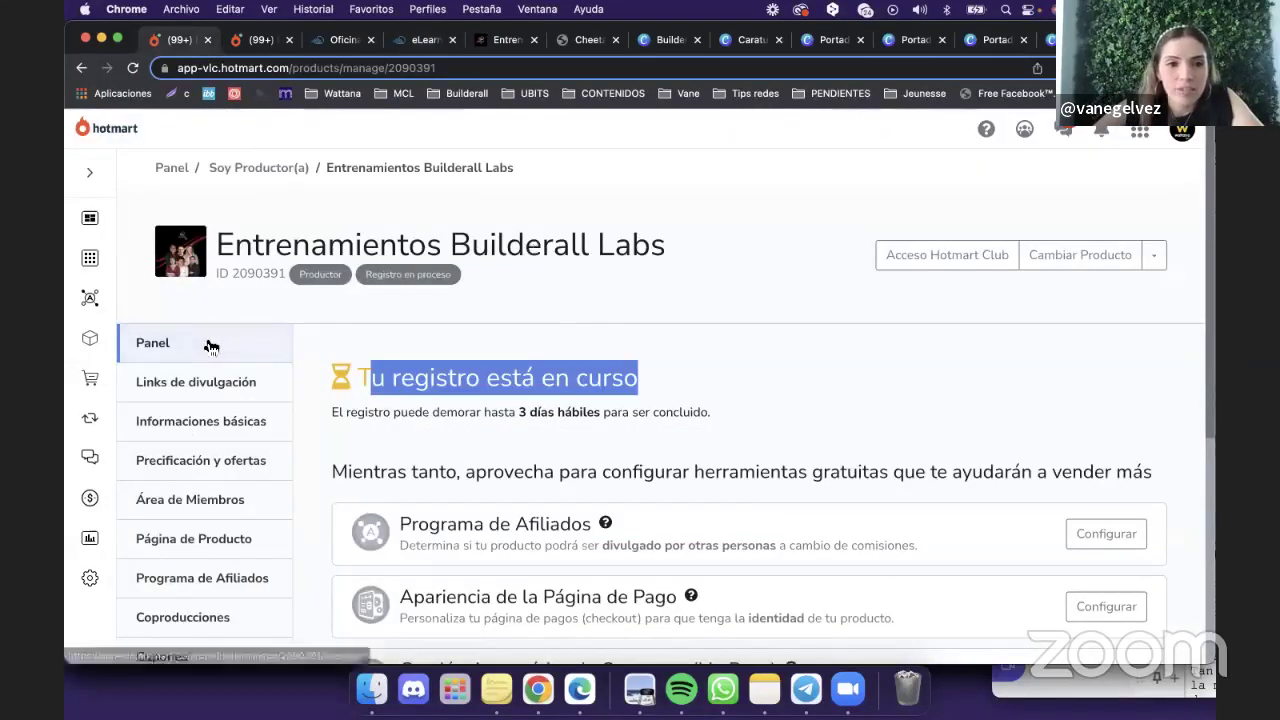
pyautogui.scroll(-1, 196, 408)
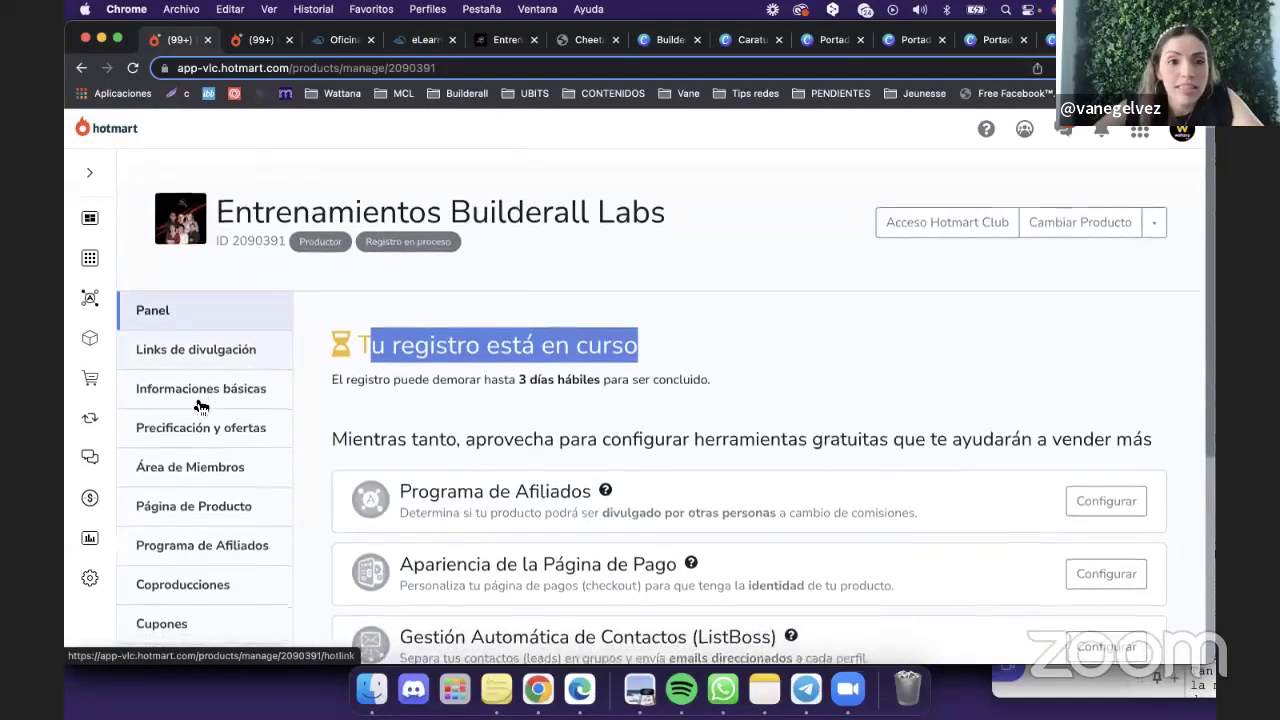
pyautogui.scroll(-1, 200, 405)
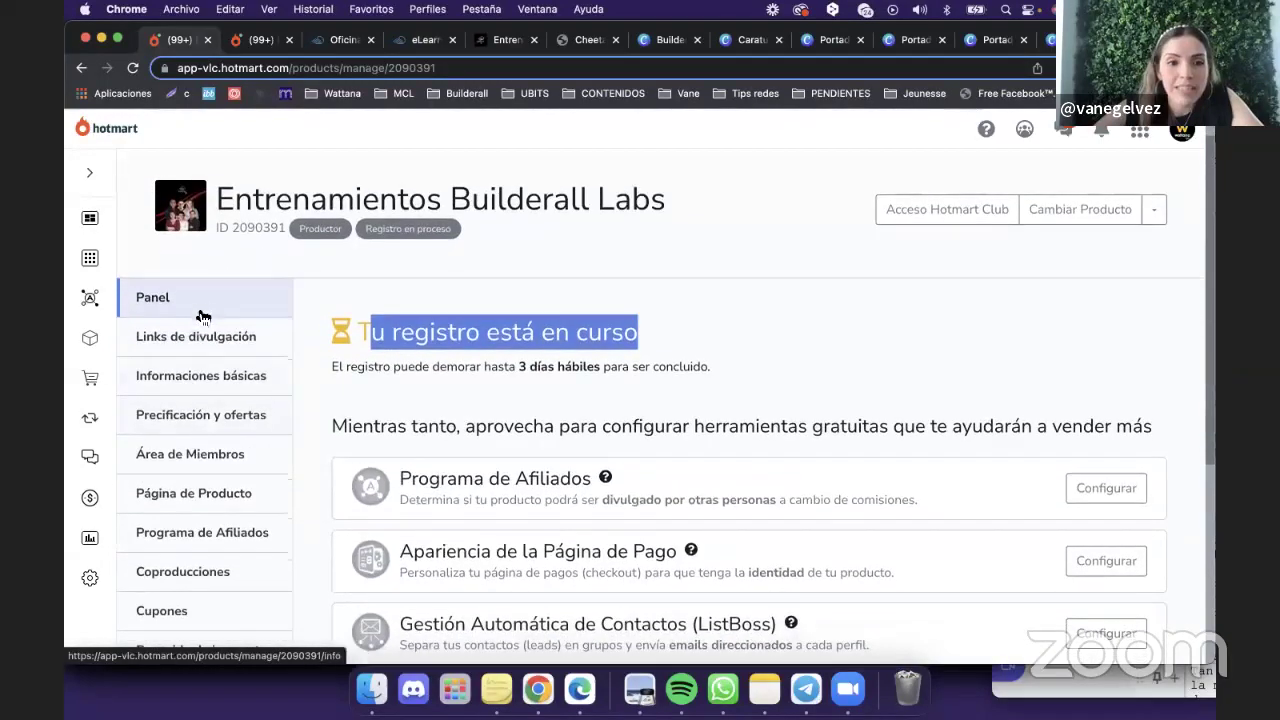
pyautogui.click(190, 455)
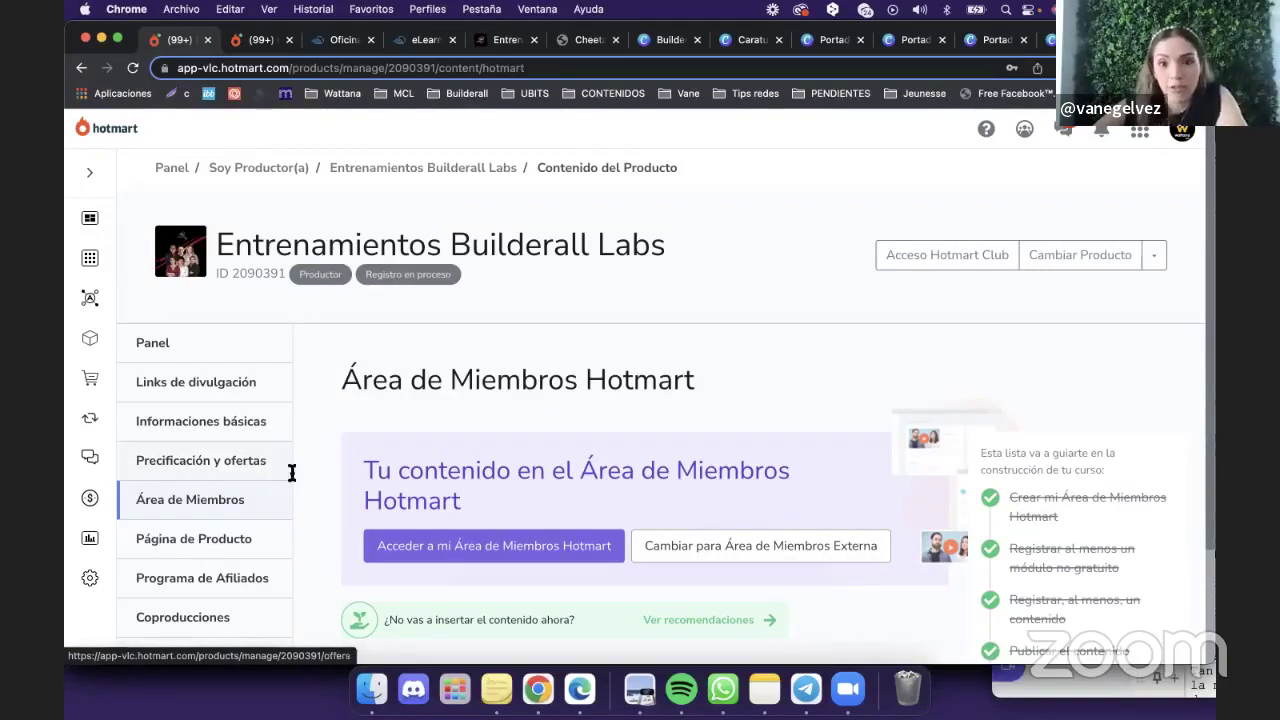
# Switch the Hotmart product to an external members area and select its link field
pyautogui.click(697, 553)
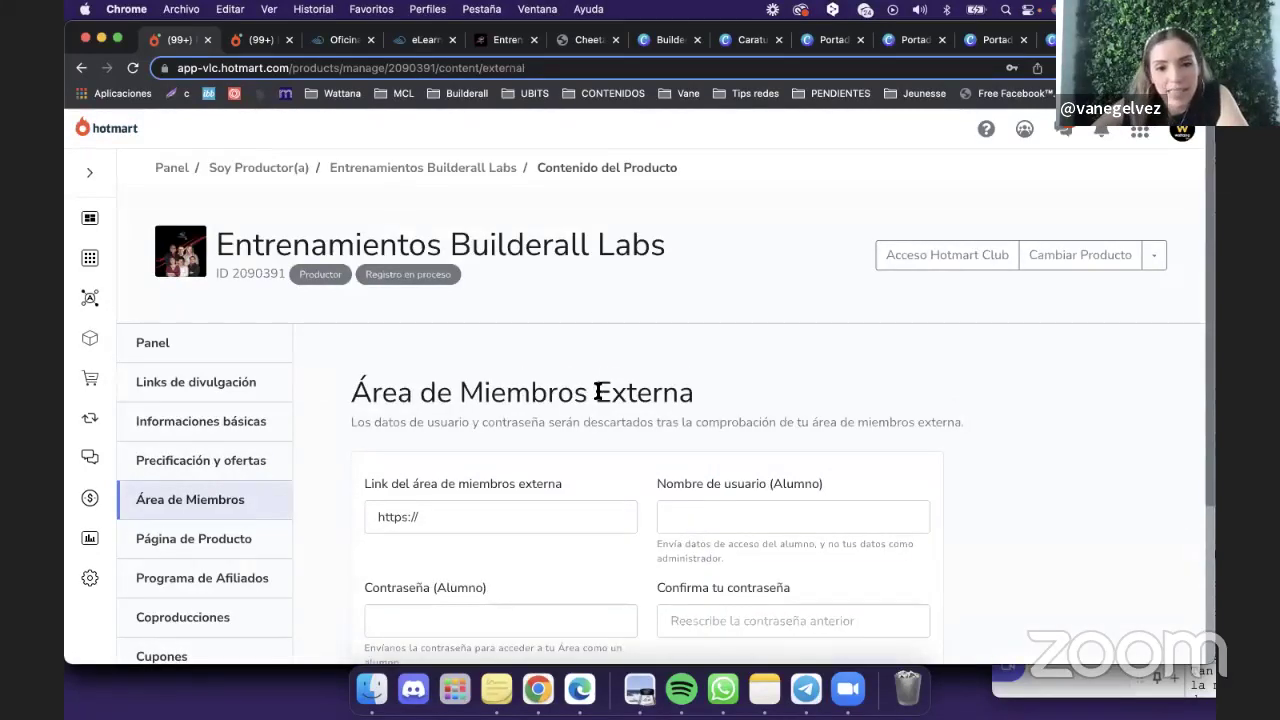
pyautogui.scroll(-2, 597, 392)
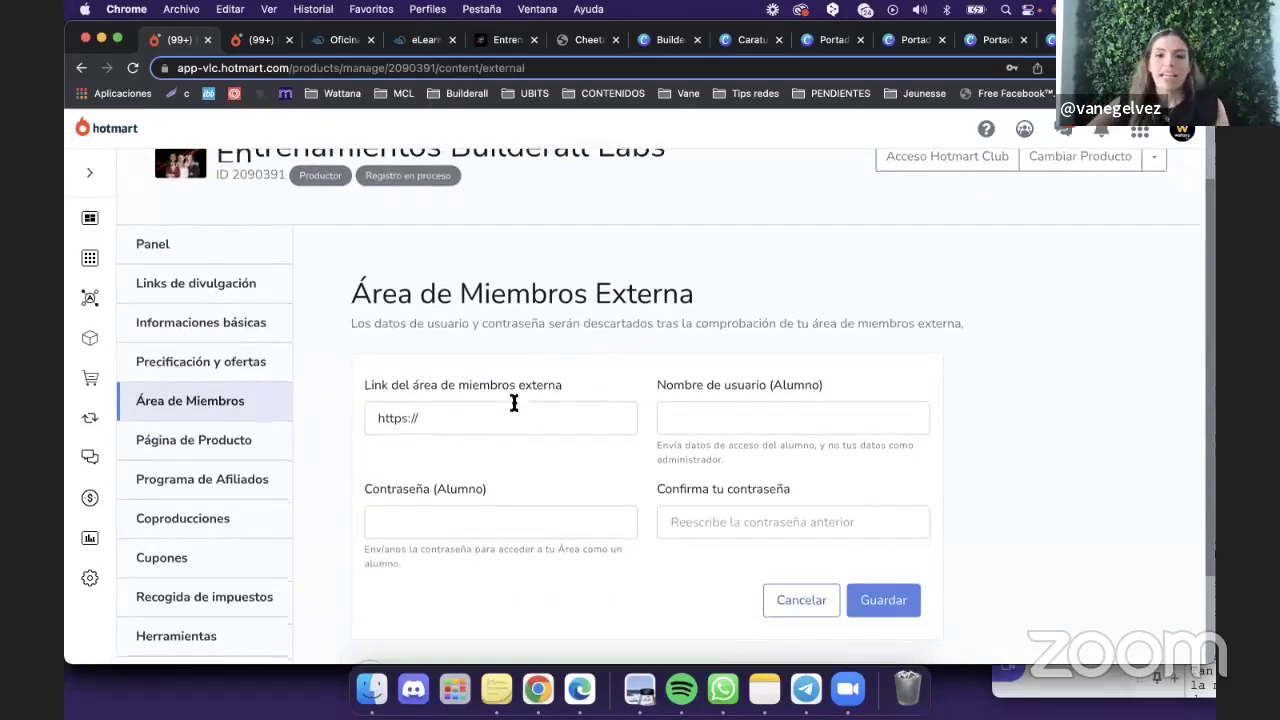
pyautogui.tripleClick(369, 423)
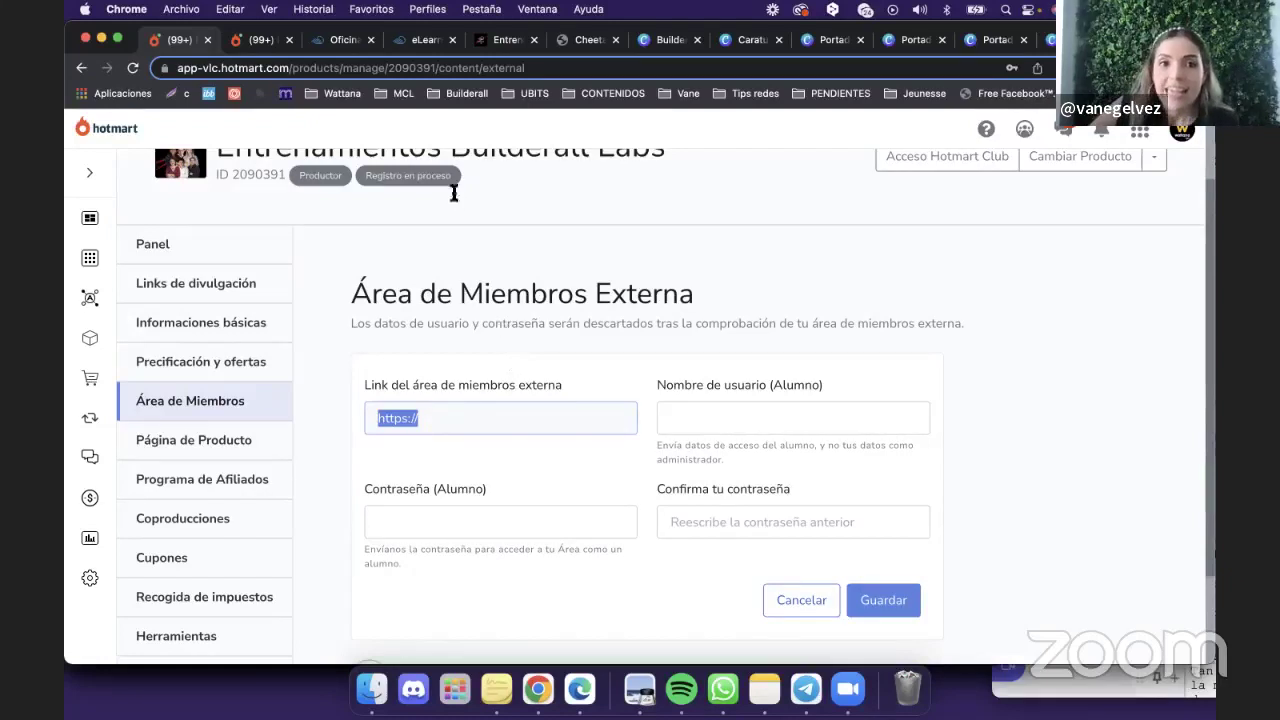
# Select the course preview's web address in Builderall, then return to the course editor
pyautogui.click(418, 39)
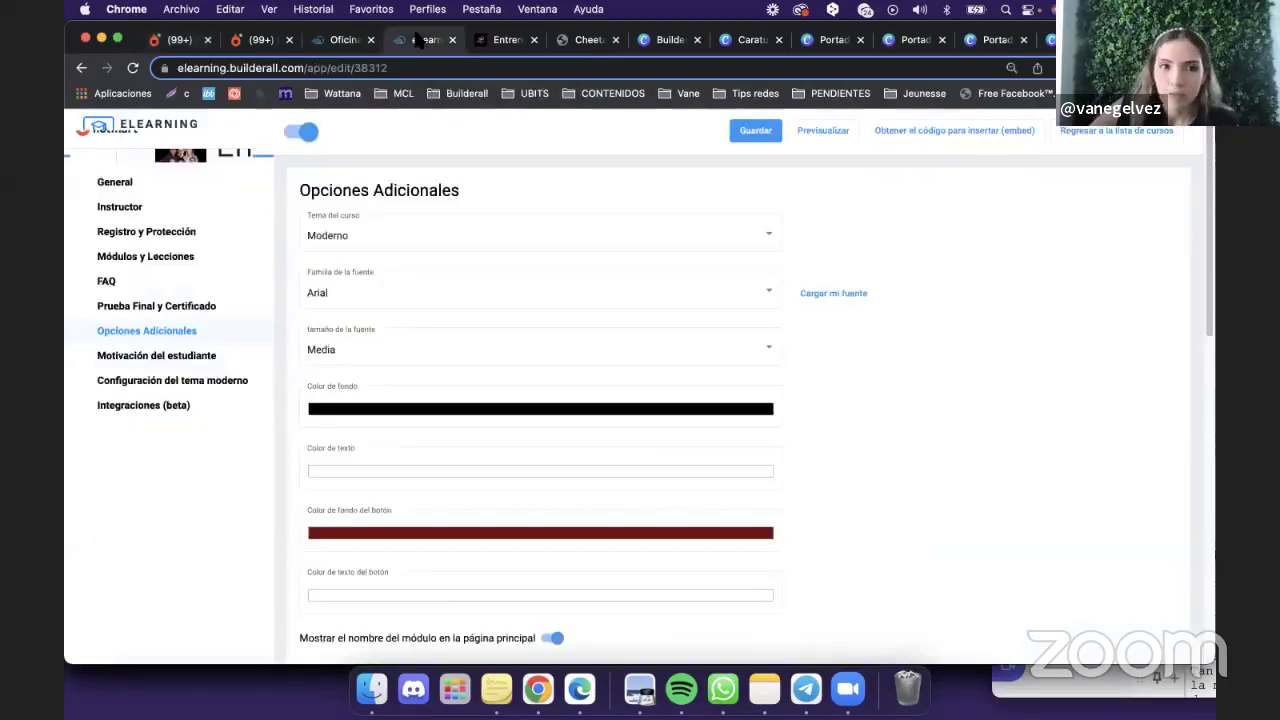
pyautogui.click(505, 45)
pyautogui.moveTo(181, 74); pyautogui.dragTo(672, 76)
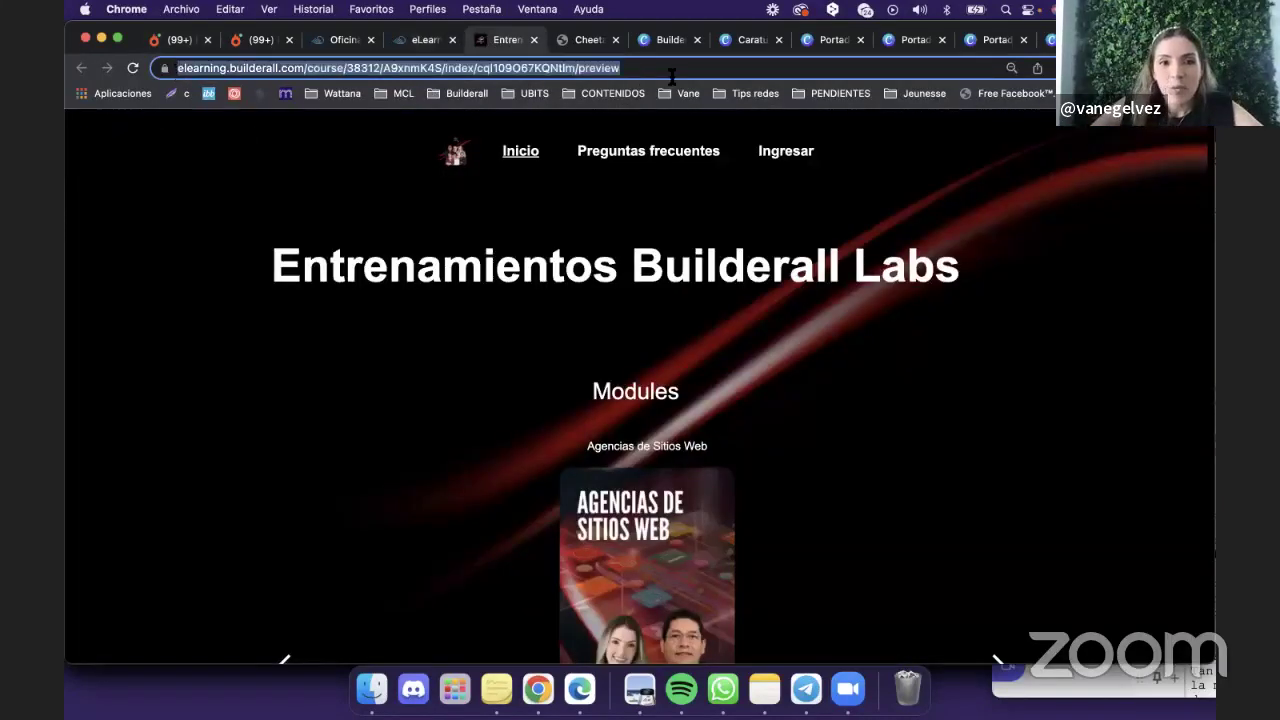
pyautogui.click(425, 40)
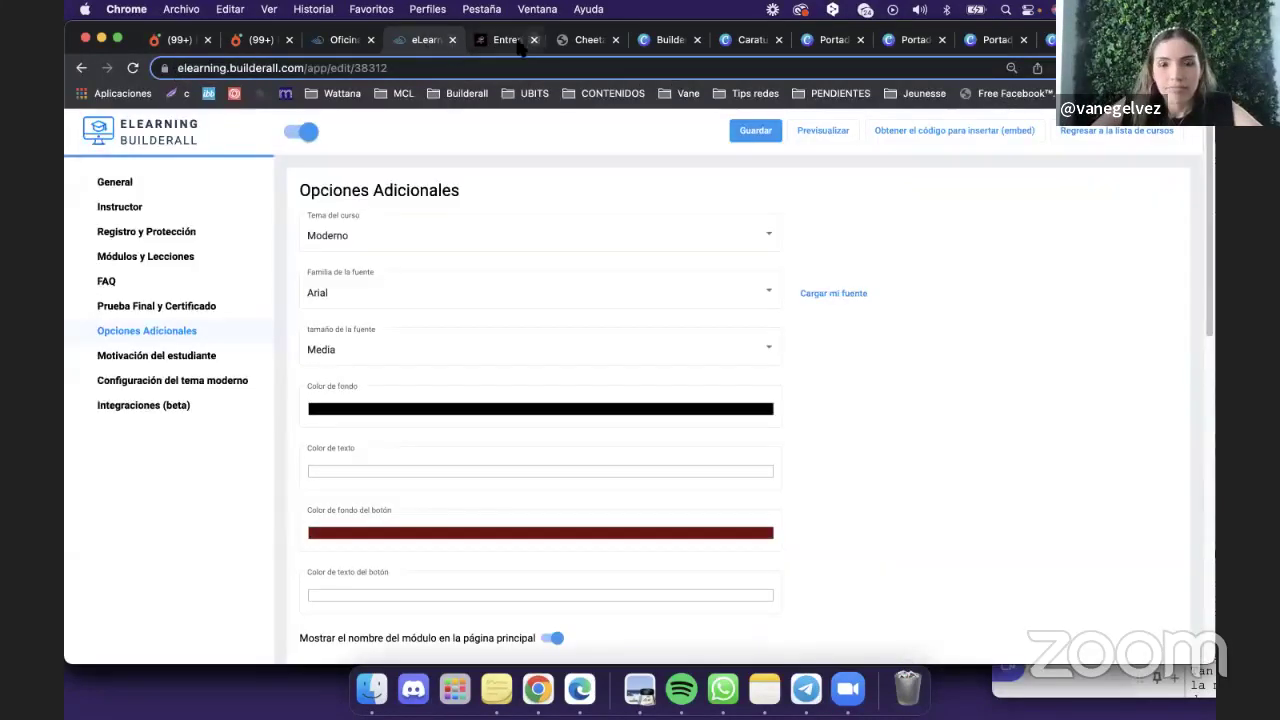
# Open 'Obtener el código para insertar (embed)' and copy the Enlace Directo course link
pyautogui.click(903, 134)
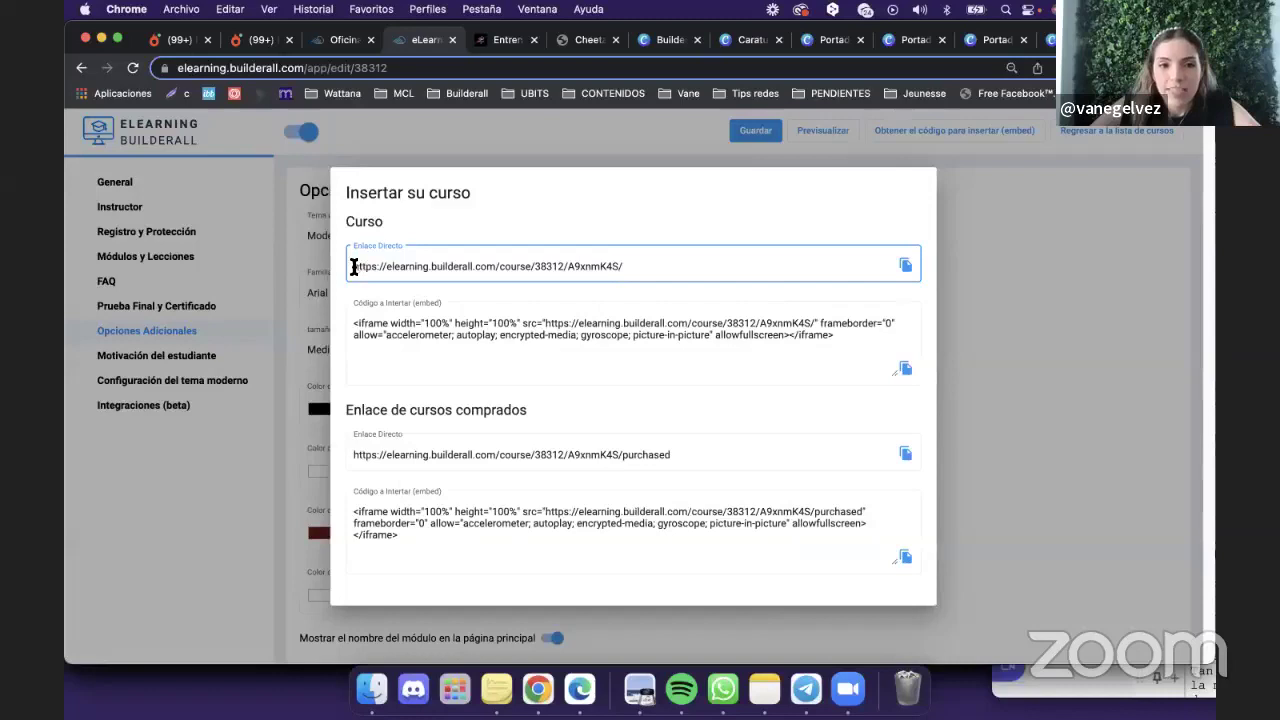
pyautogui.moveTo(353, 266); pyautogui.dragTo(648, 265)
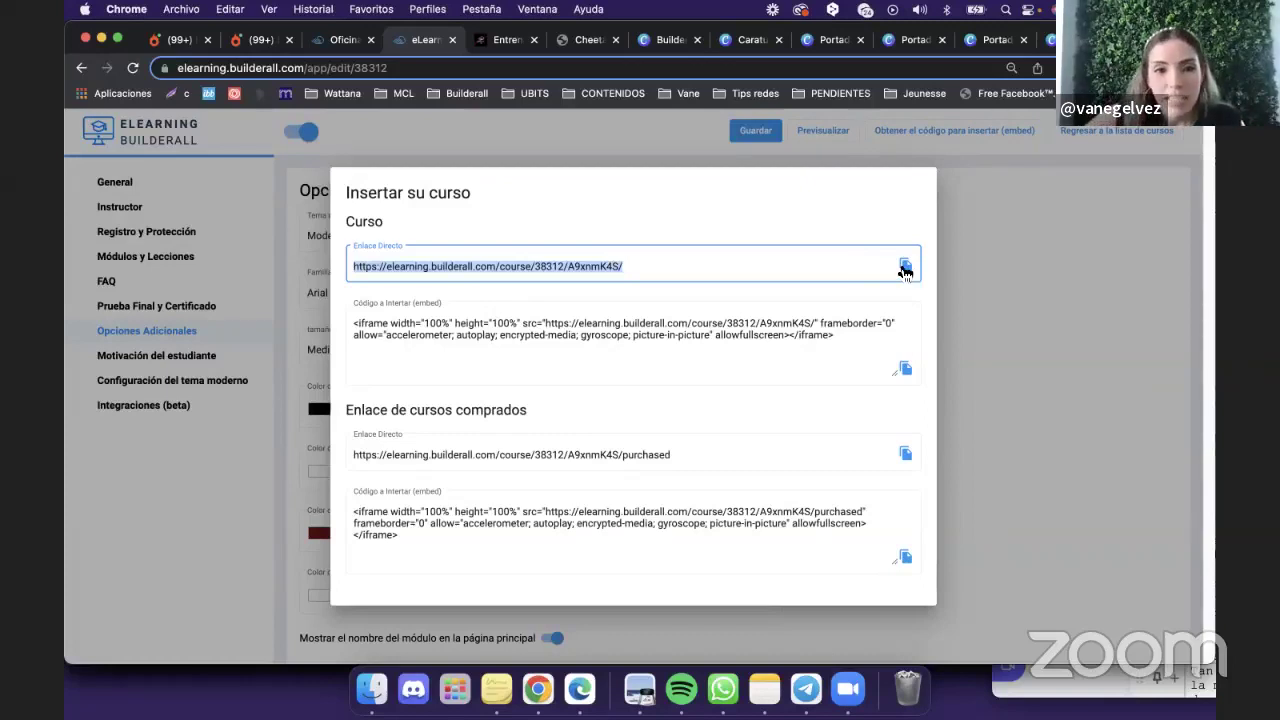
pyautogui.click(905, 268)
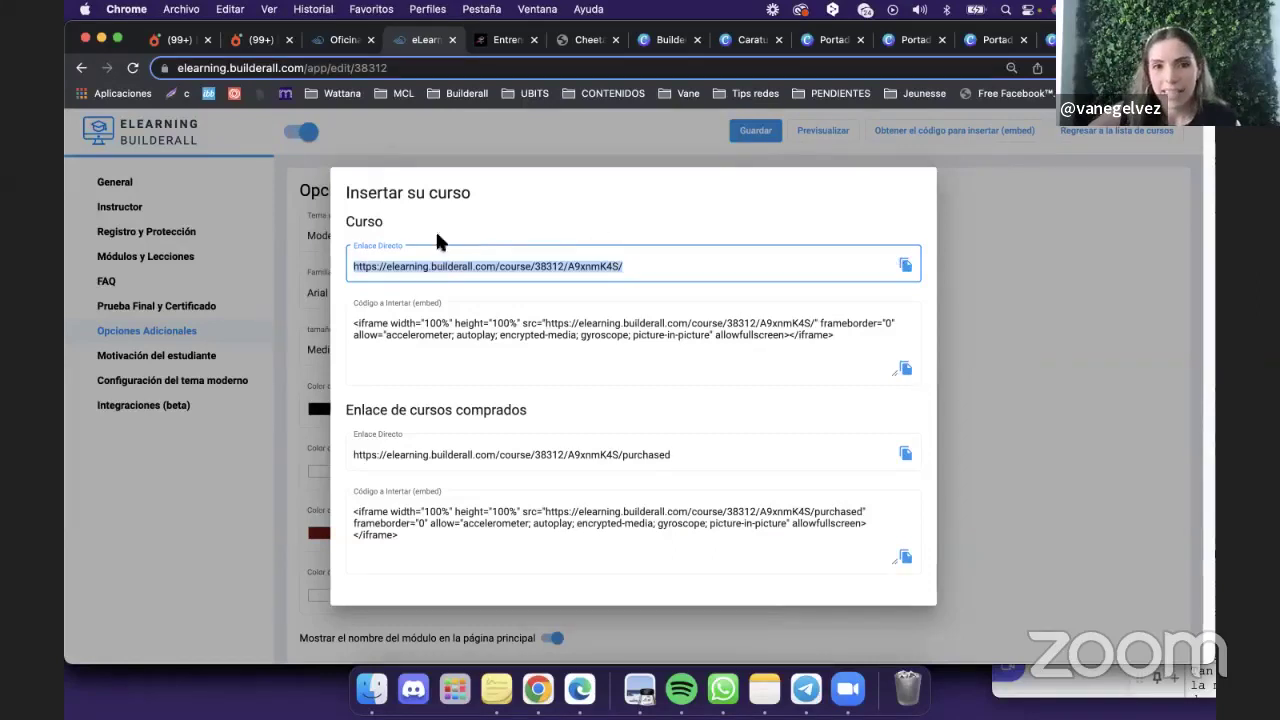
# Paste the course link into Hotmart's external link field, then close the embed dialog and save in Builderall
pyautogui.click(174, 44)
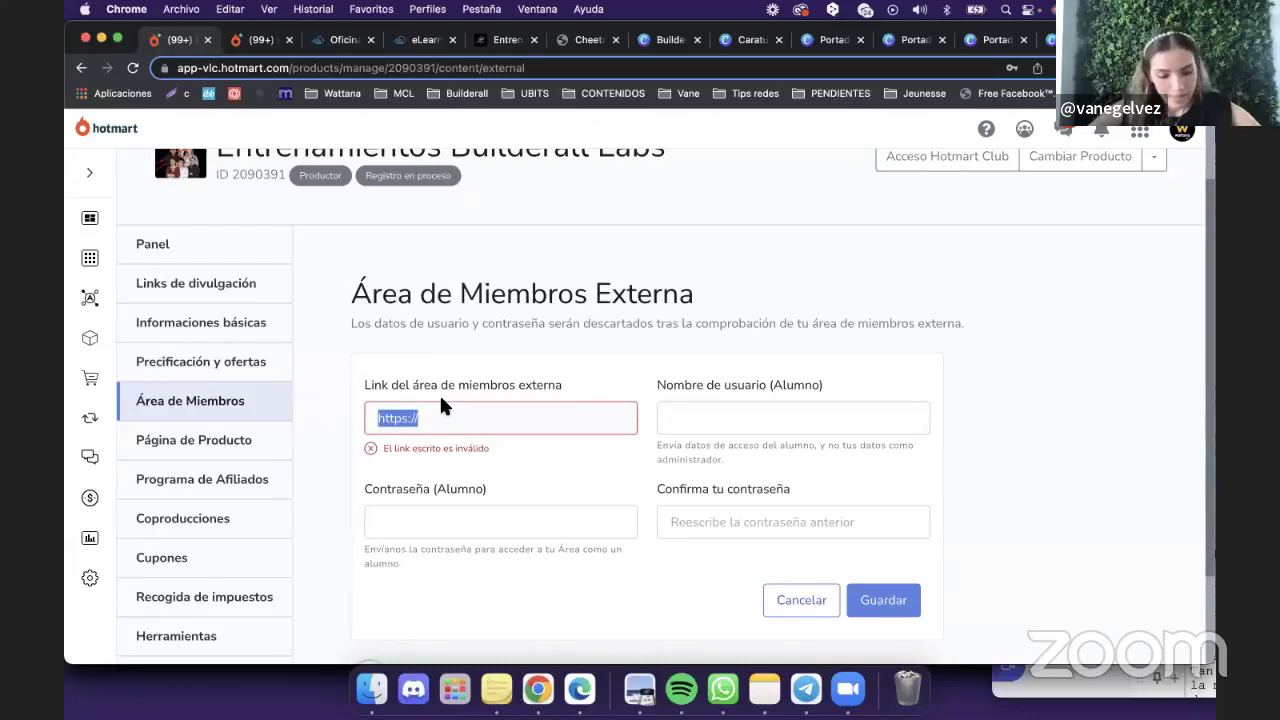
pyautogui.hotkey('ctrl', 'v')
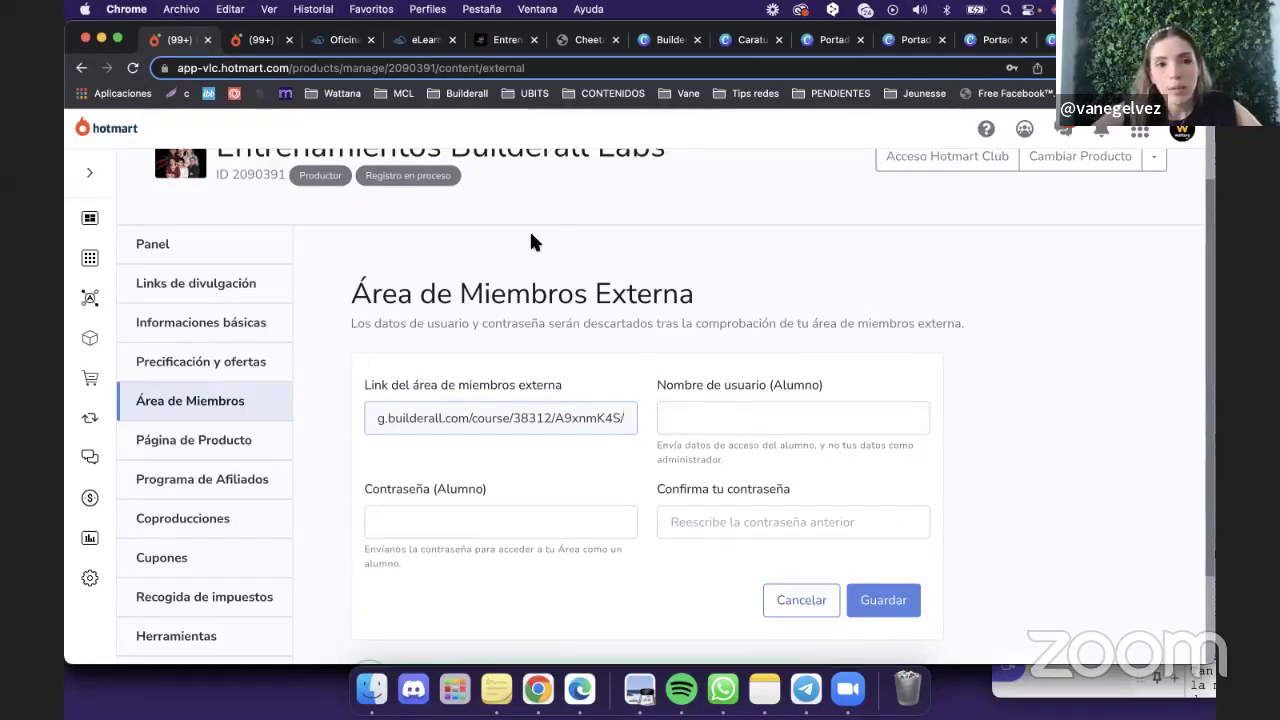
pyautogui.click(420, 40)
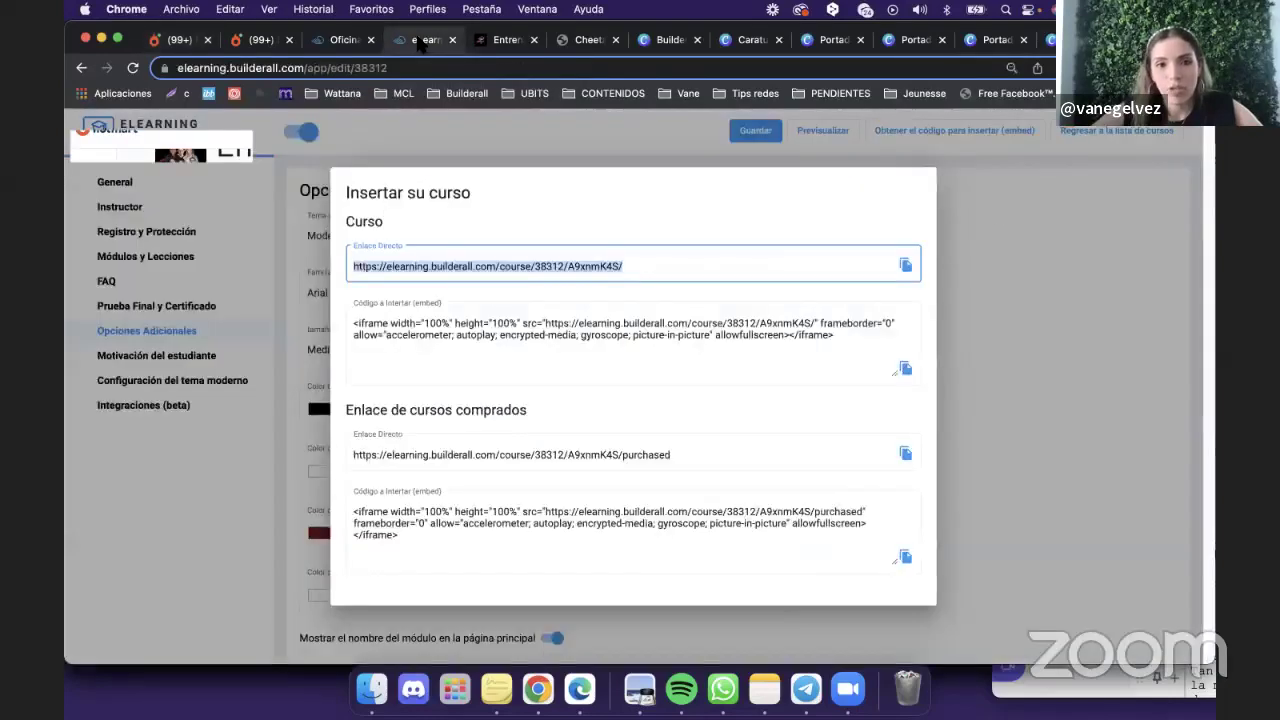
pyautogui.click(994, 262)
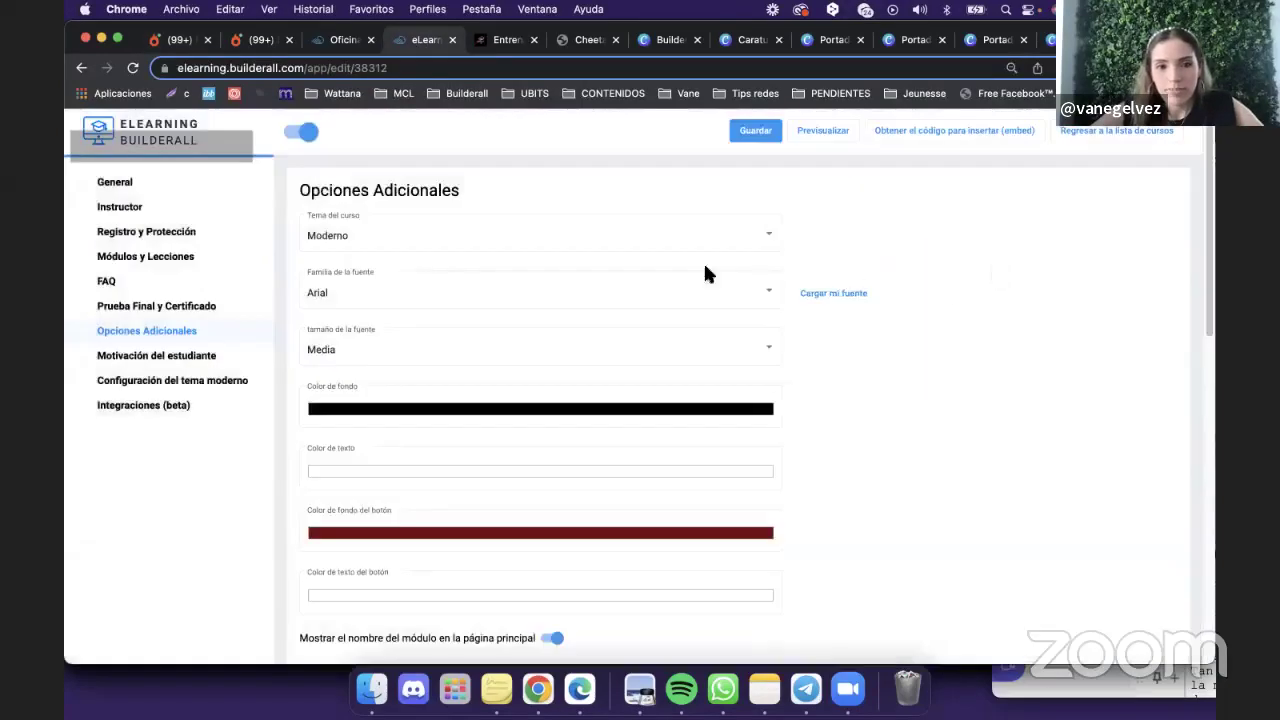
pyautogui.click(746, 133)
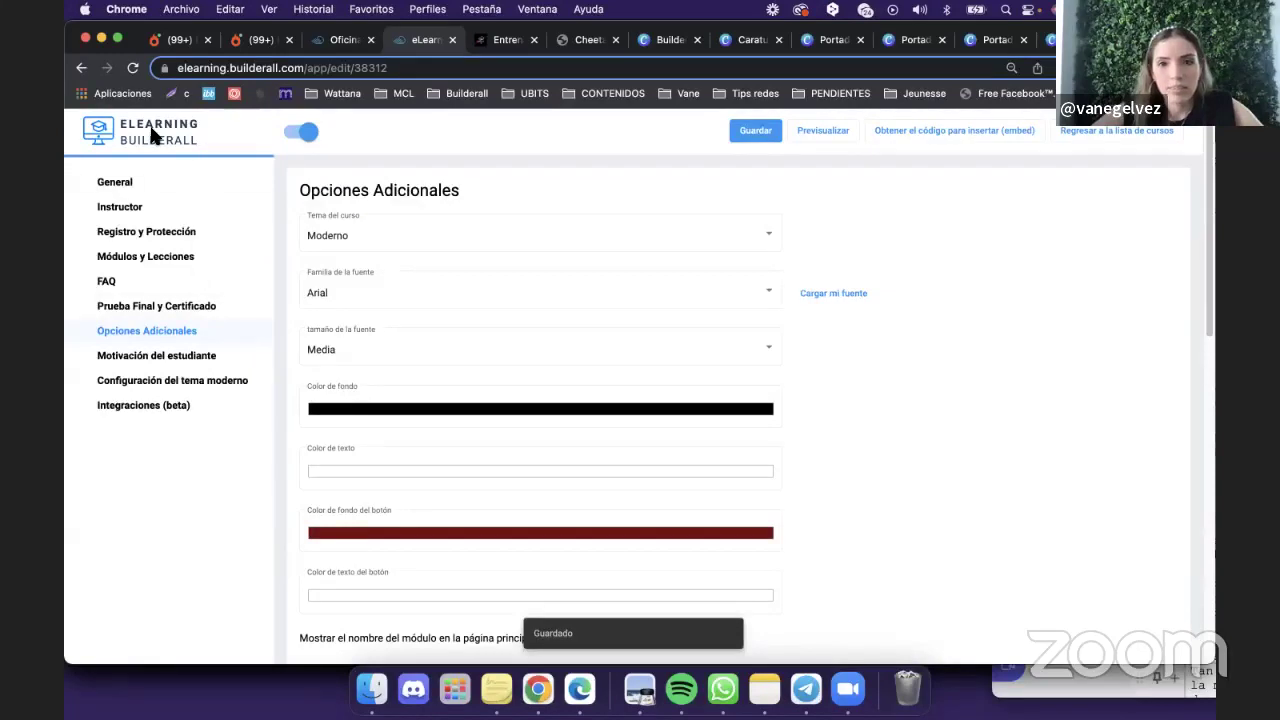
# Go back to the course list and open the 'Datos del curso' page of Entrenamientos Builderall Labs
pyautogui.click(1141, 131)
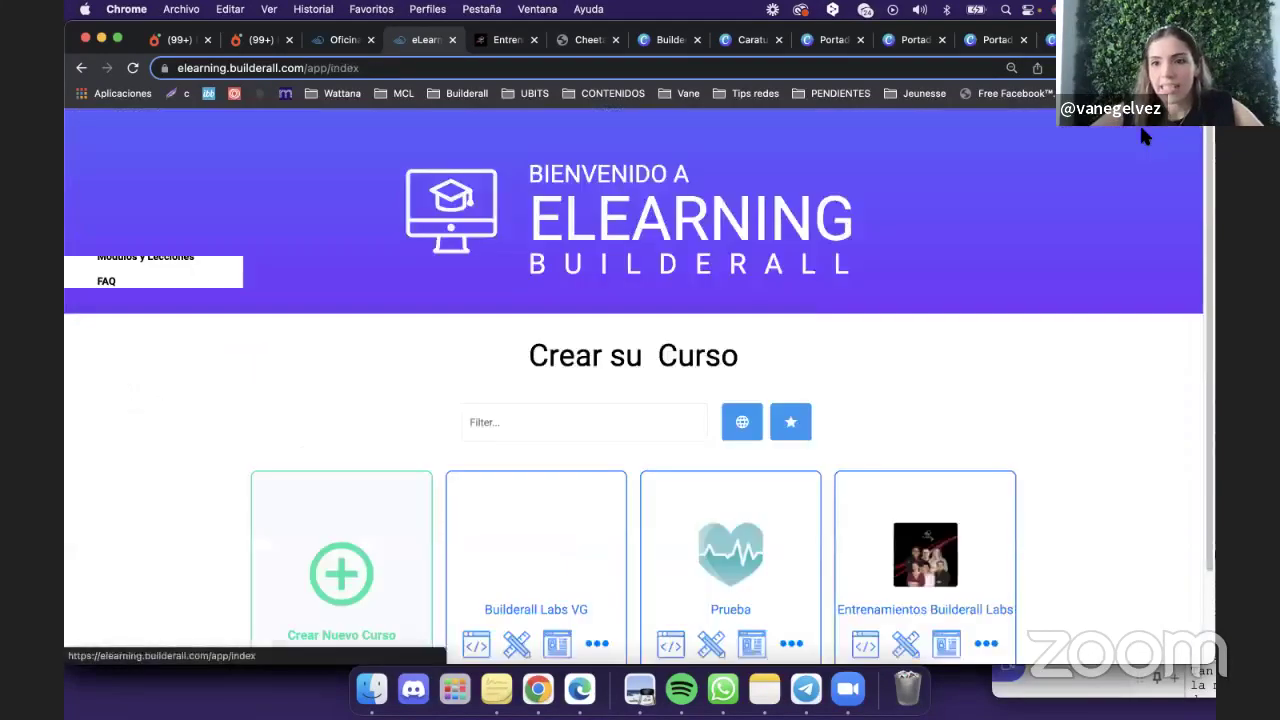
pyautogui.scroll(-1, 684, 378)
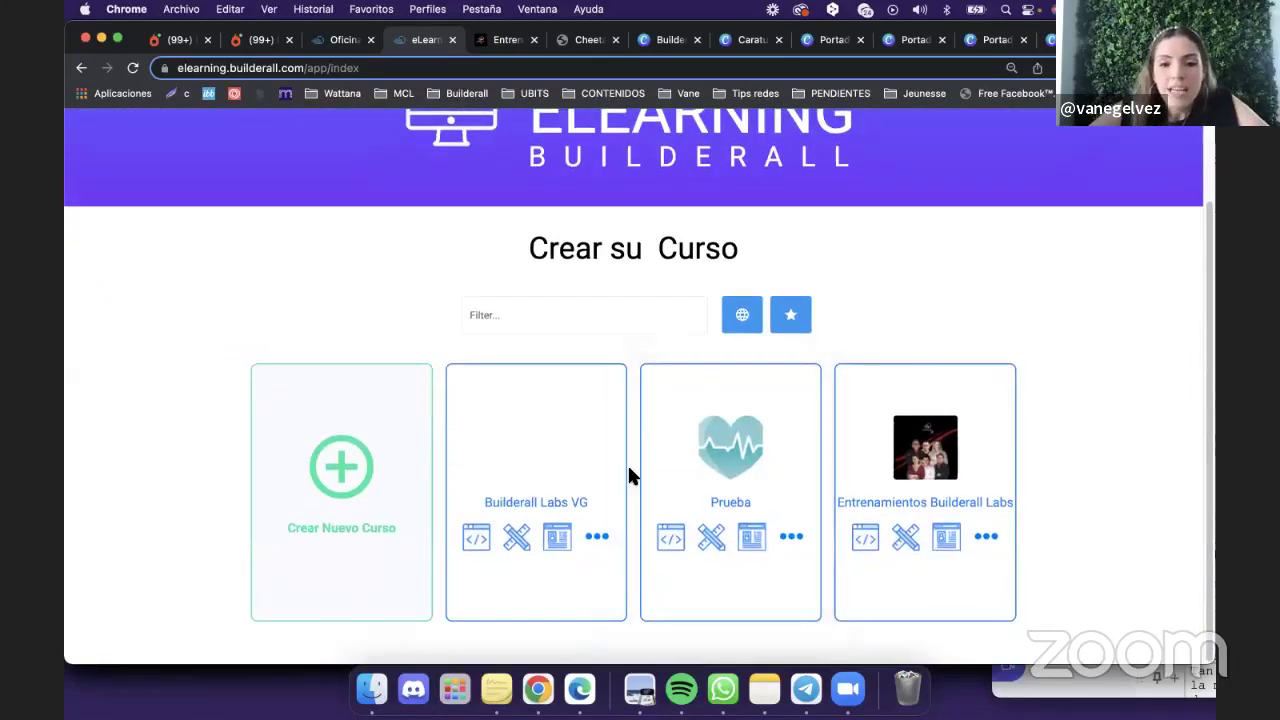
pyautogui.click(945, 540)
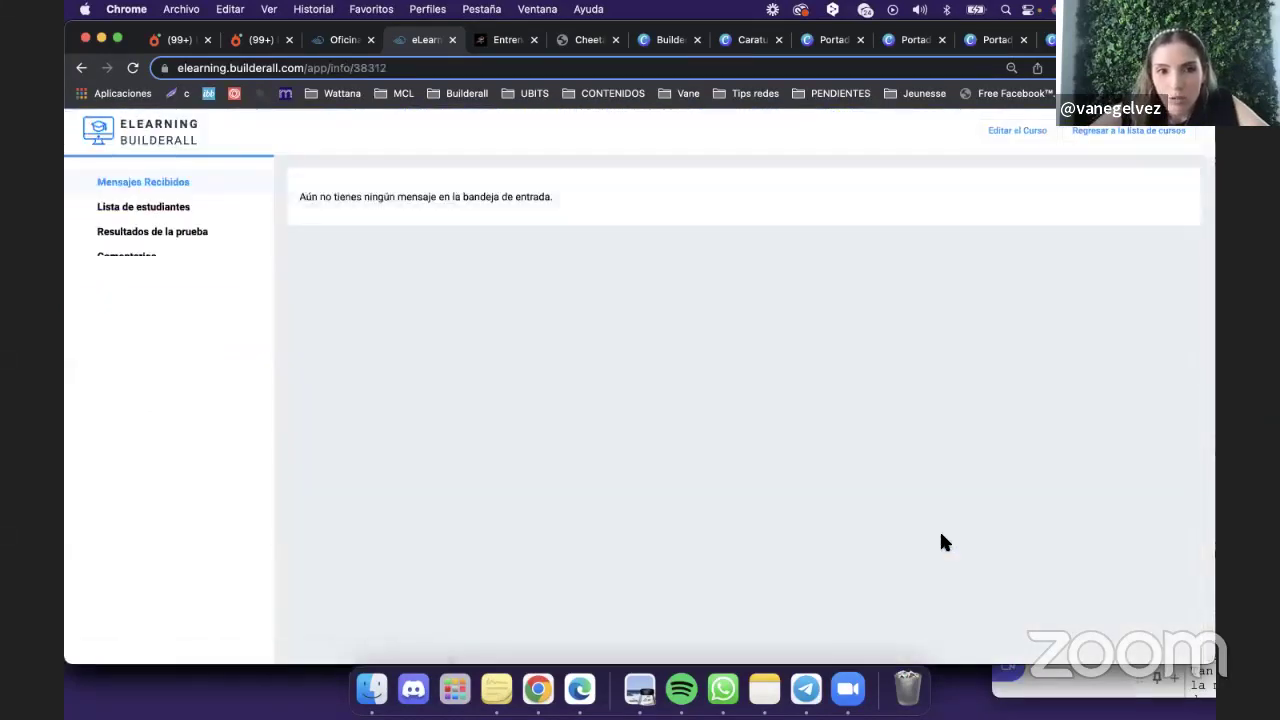
# Open the course's student list and start a new student, typing the student's e-mail
pyautogui.click(168, 207)
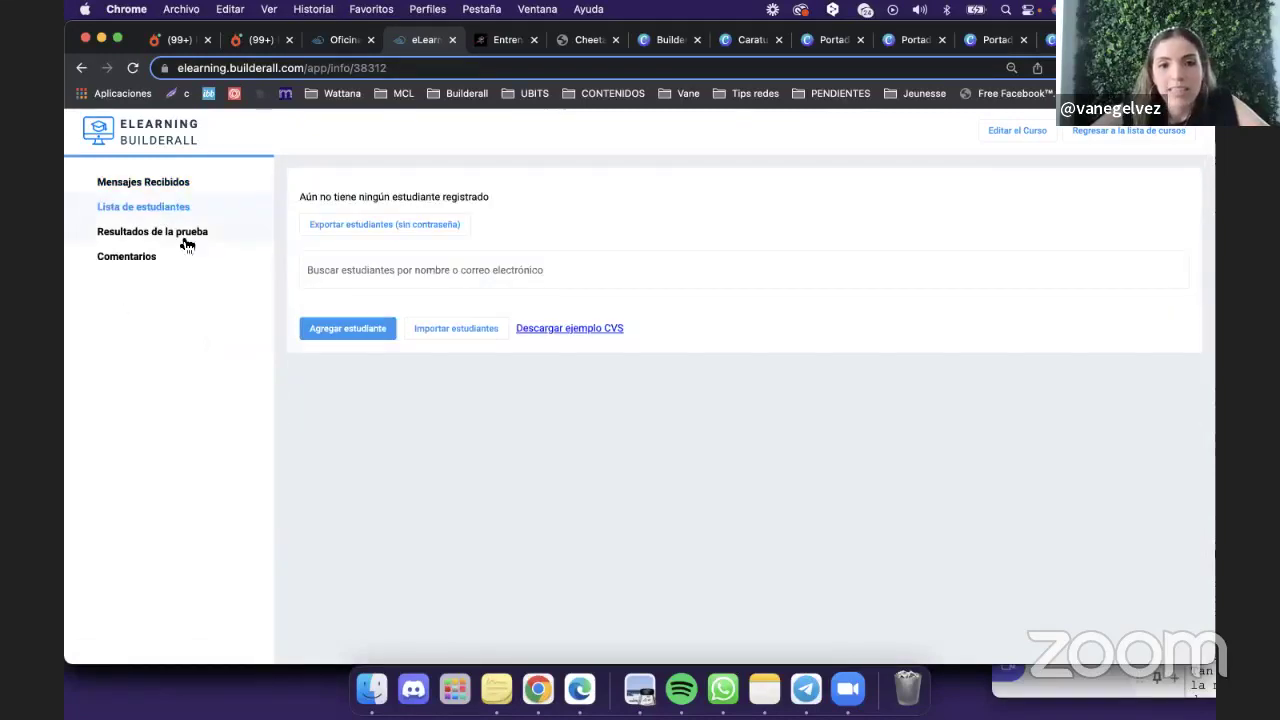
pyautogui.click(350, 330)
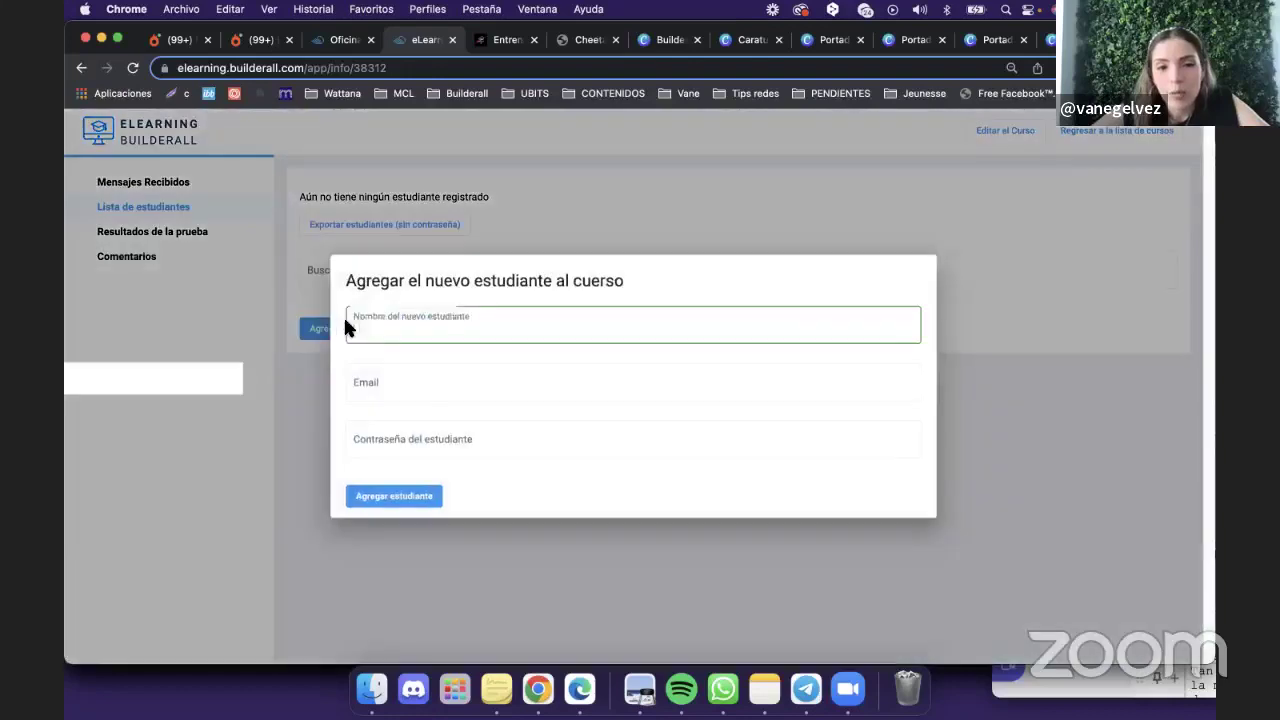
pyautogui.click(346, 323)
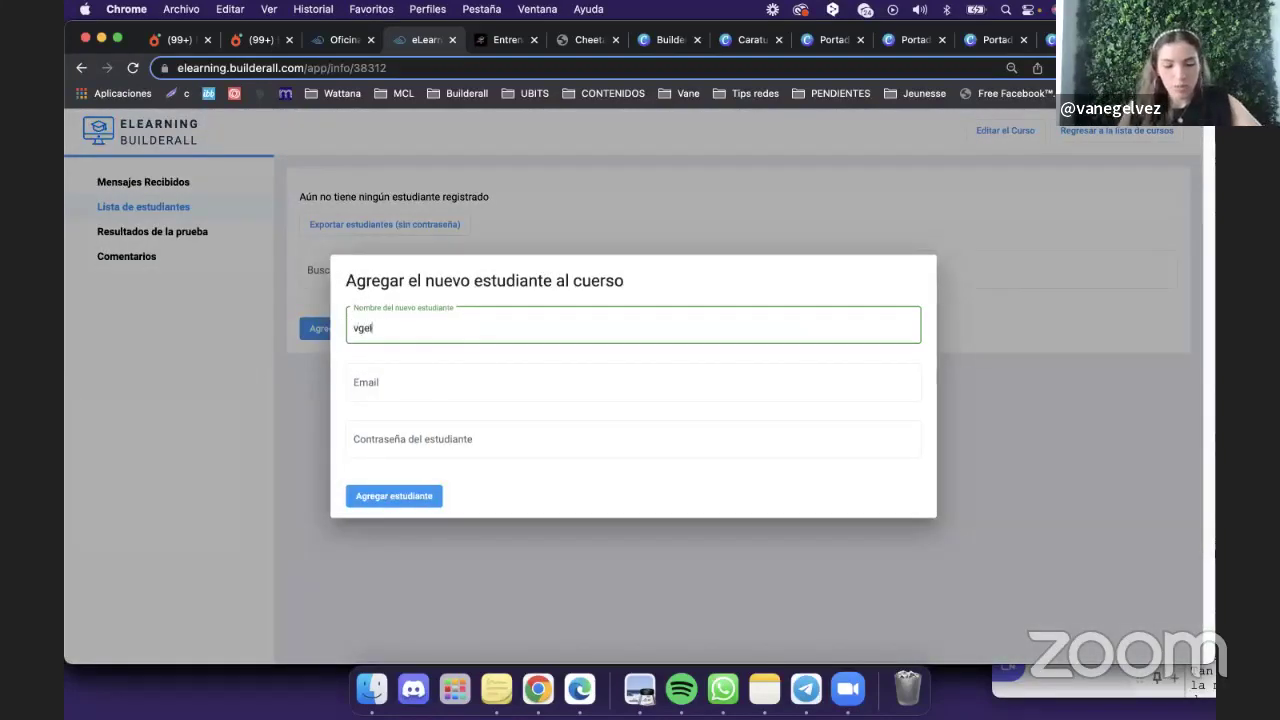
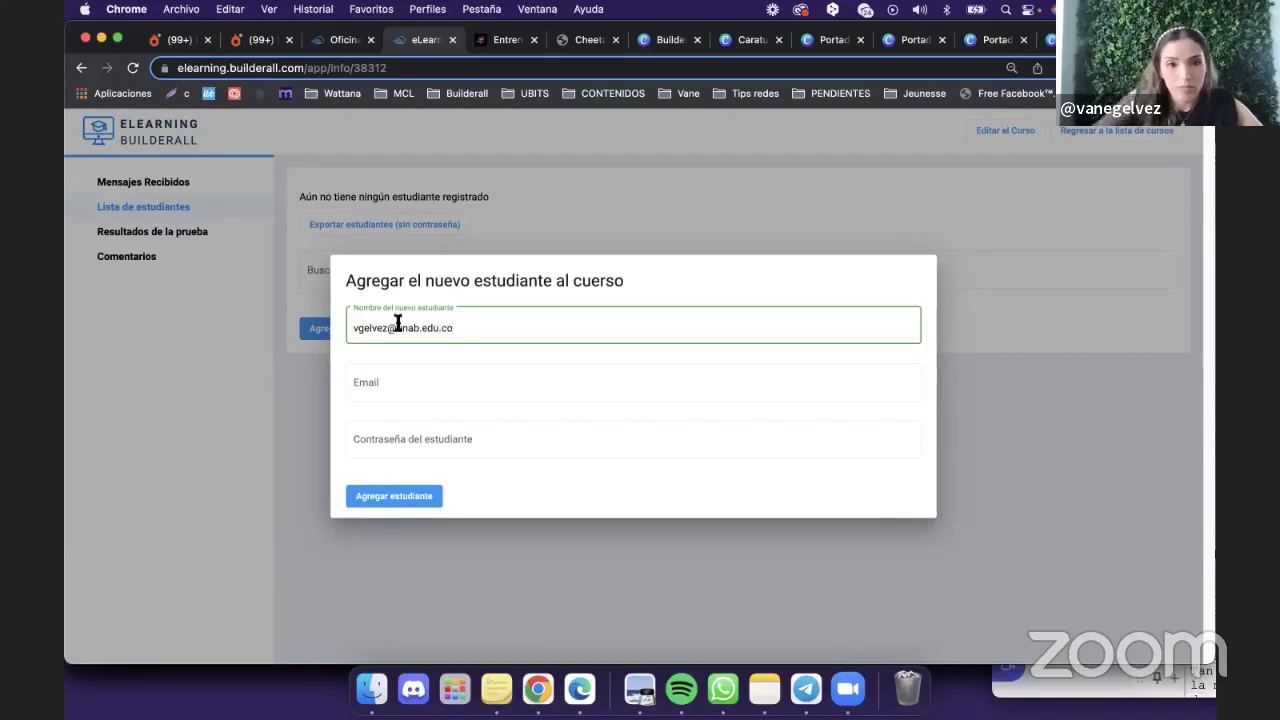
pyautogui.click(423, 383)
# Move the student's e-mail out of the name field and into the Email field
pyautogui.moveTo(469, 331); pyautogui.dragTo(352, 332)
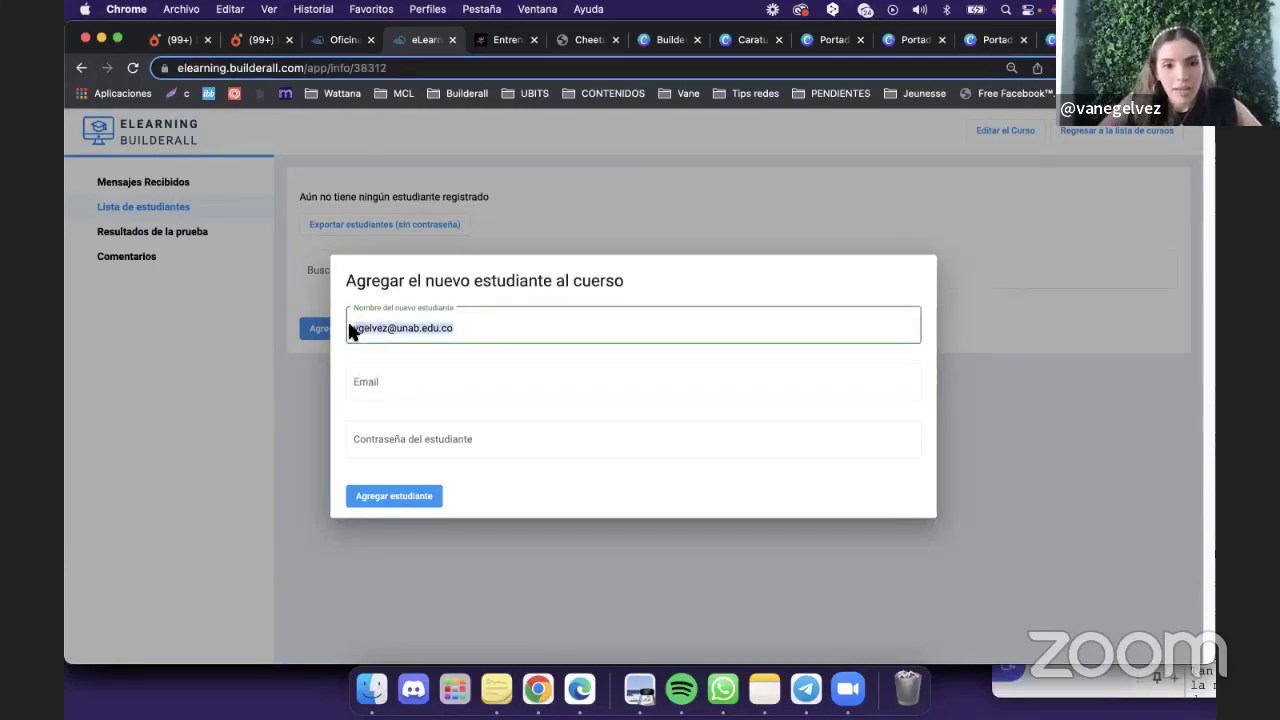
pyautogui.press('super+x')
pyautogui.click(391, 384)
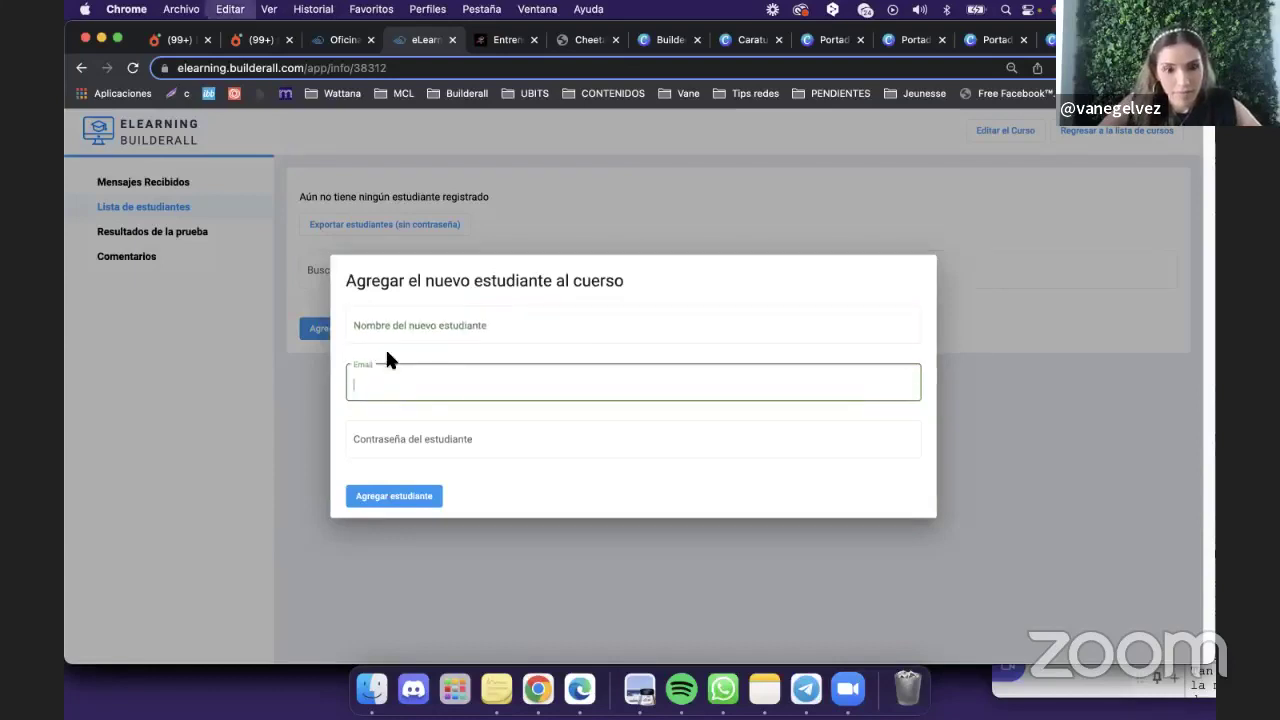
pyautogui.press('super+v')
pyautogui.click(394, 331)
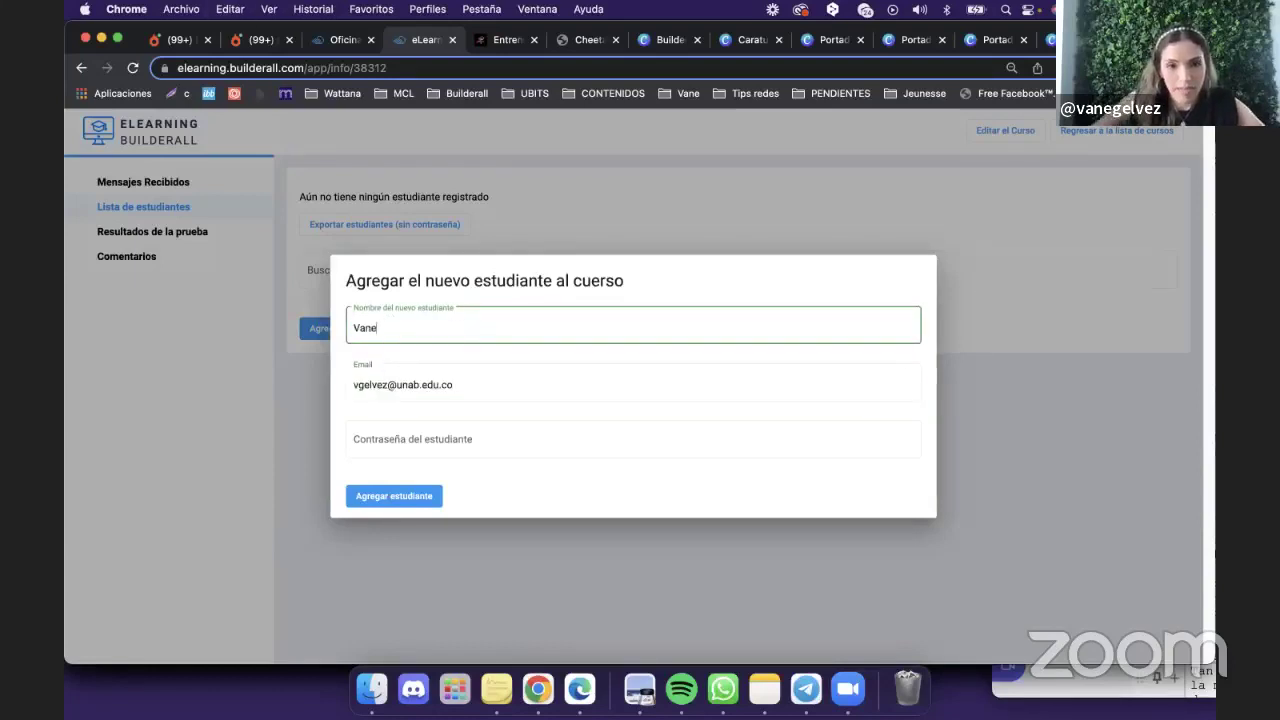
pyautogui.click(475, 380)
# Give the student a temporary password, add them to the course, and return to Hotmart
pyautogui.click(402, 430)
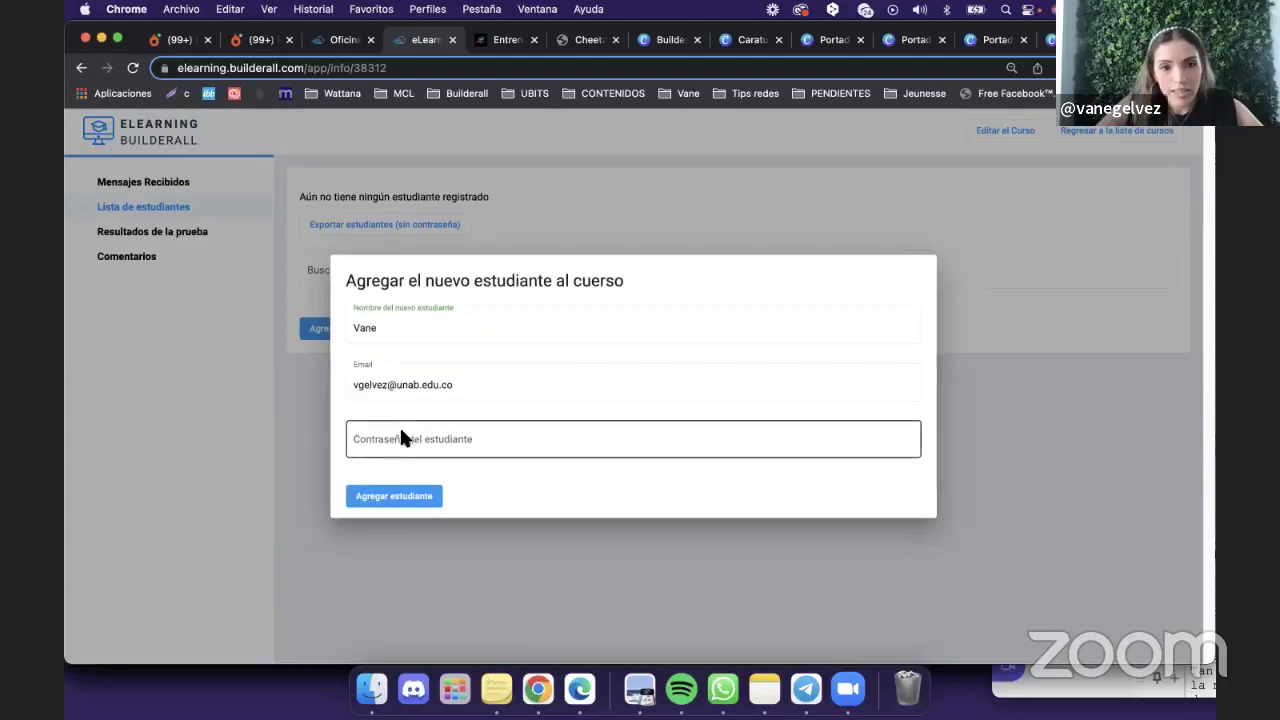
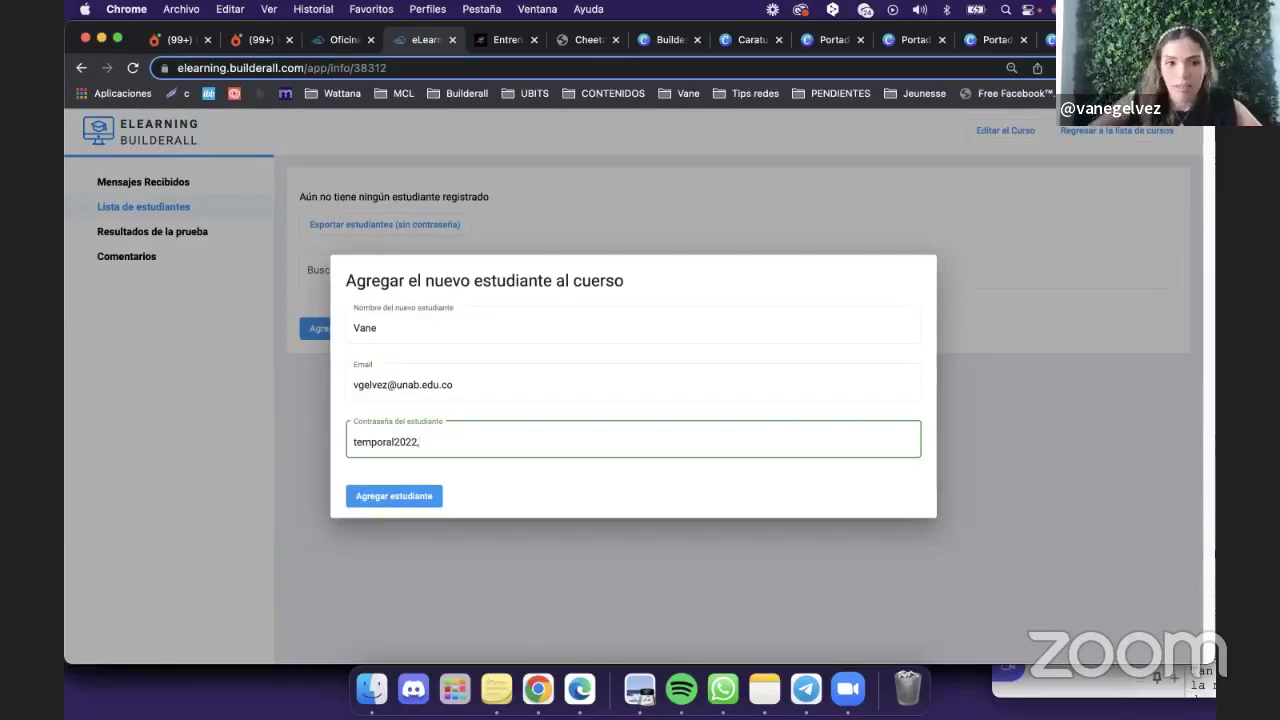
pyautogui.click(414, 497)
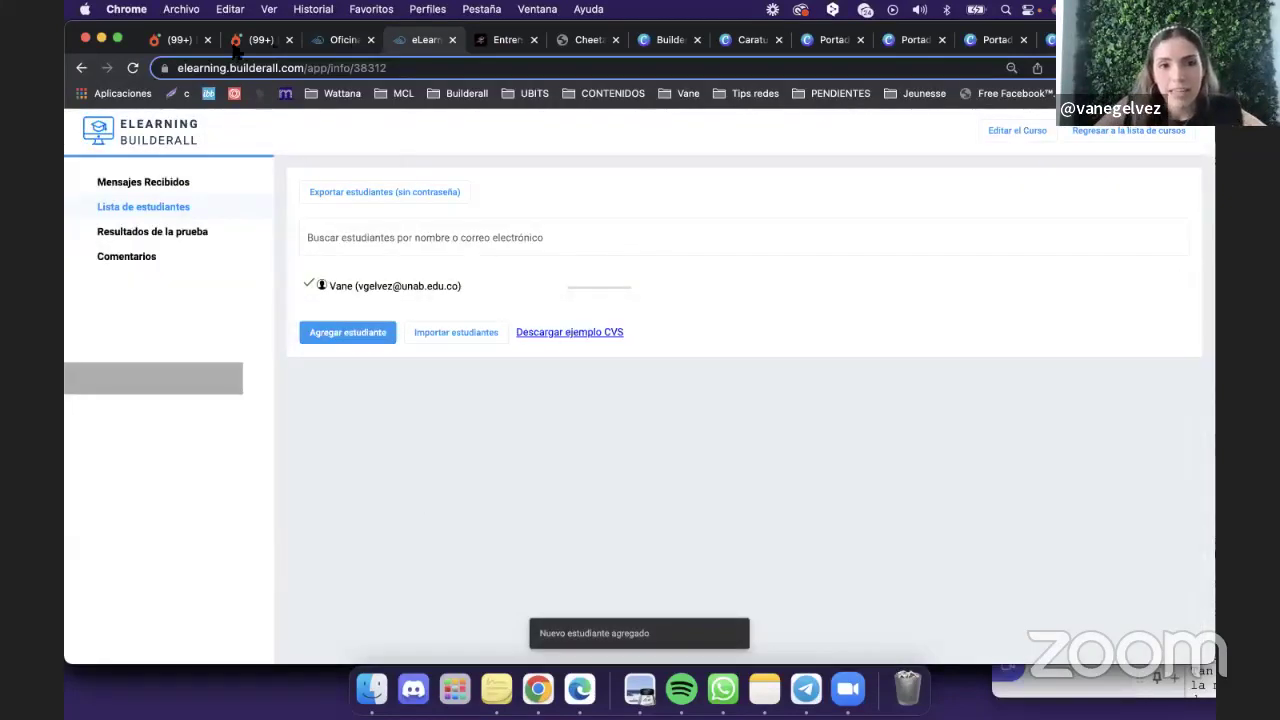
pyautogui.click(165, 40)
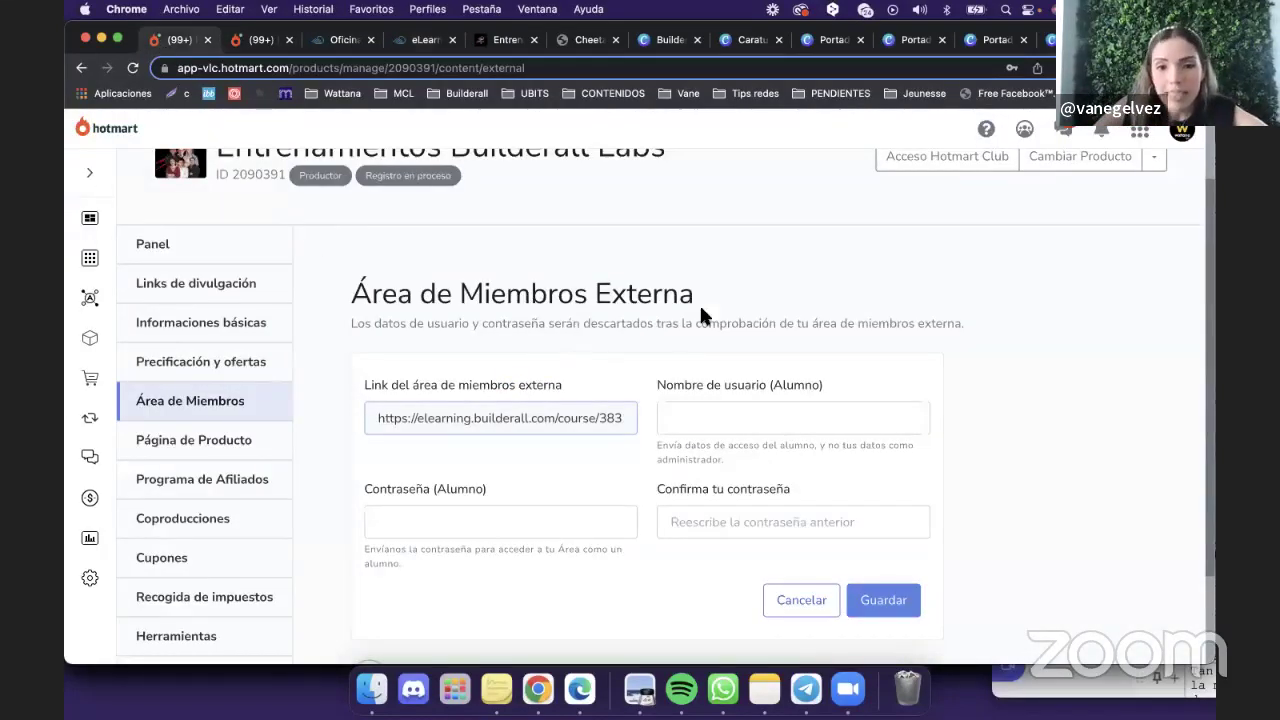
# Enter the test student's username and password twice, save, and confirm with Continuar
pyautogui.click(715, 417)
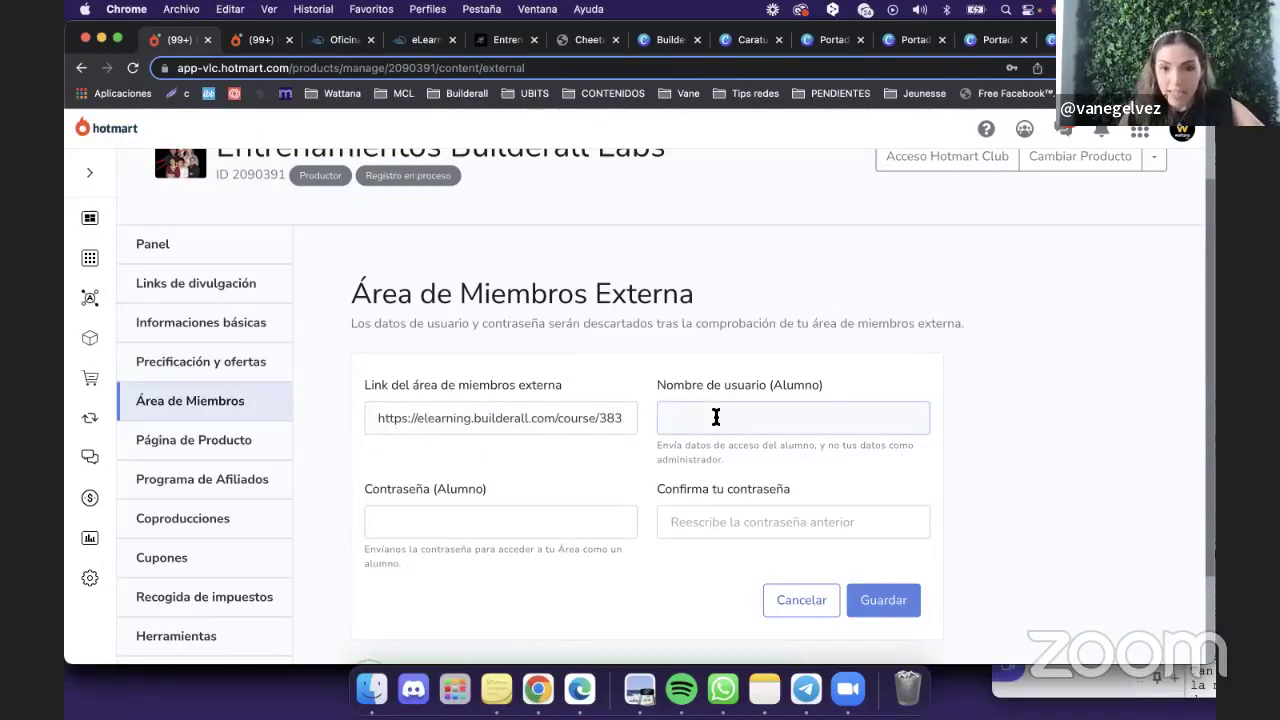
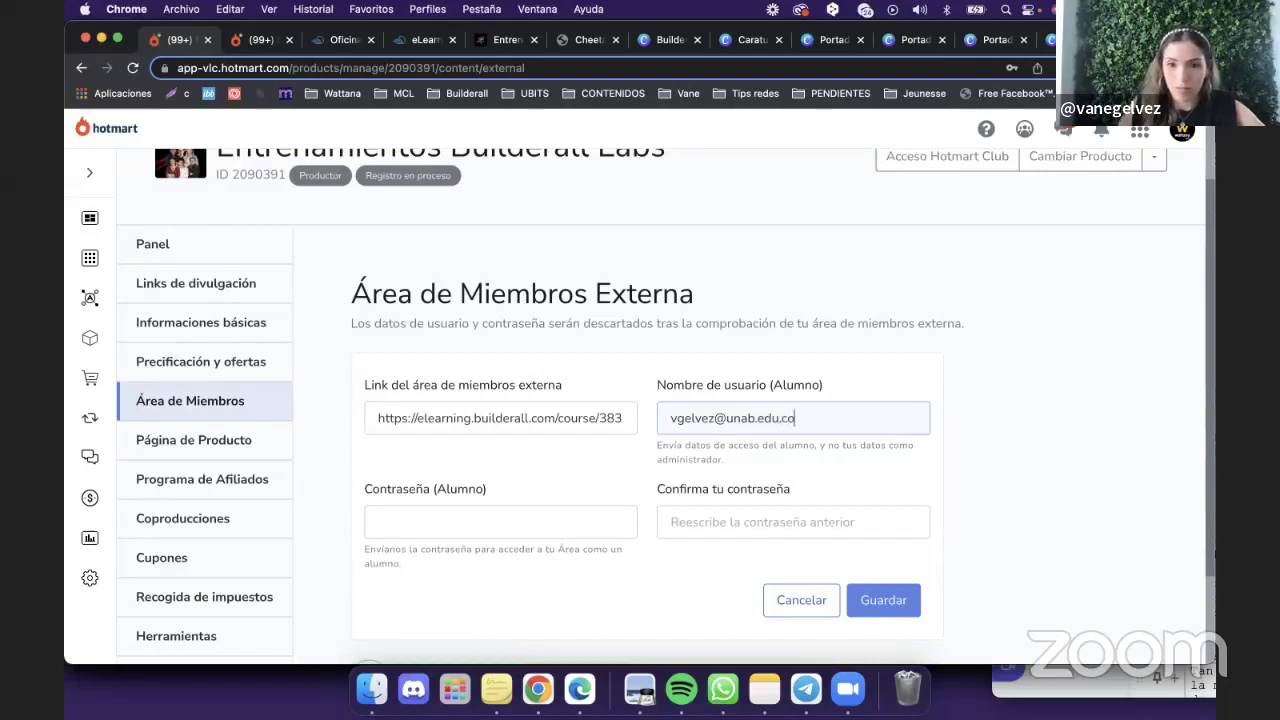
pyautogui.write('******')
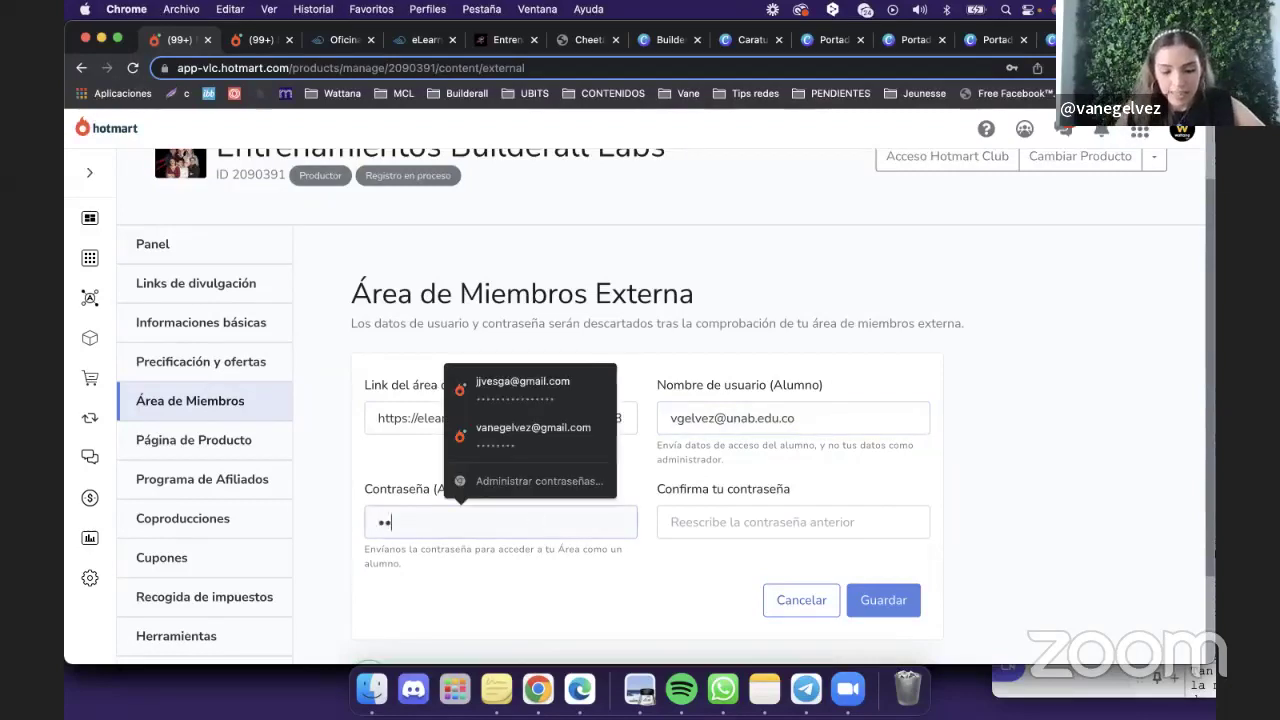
pyautogui.write('*****')
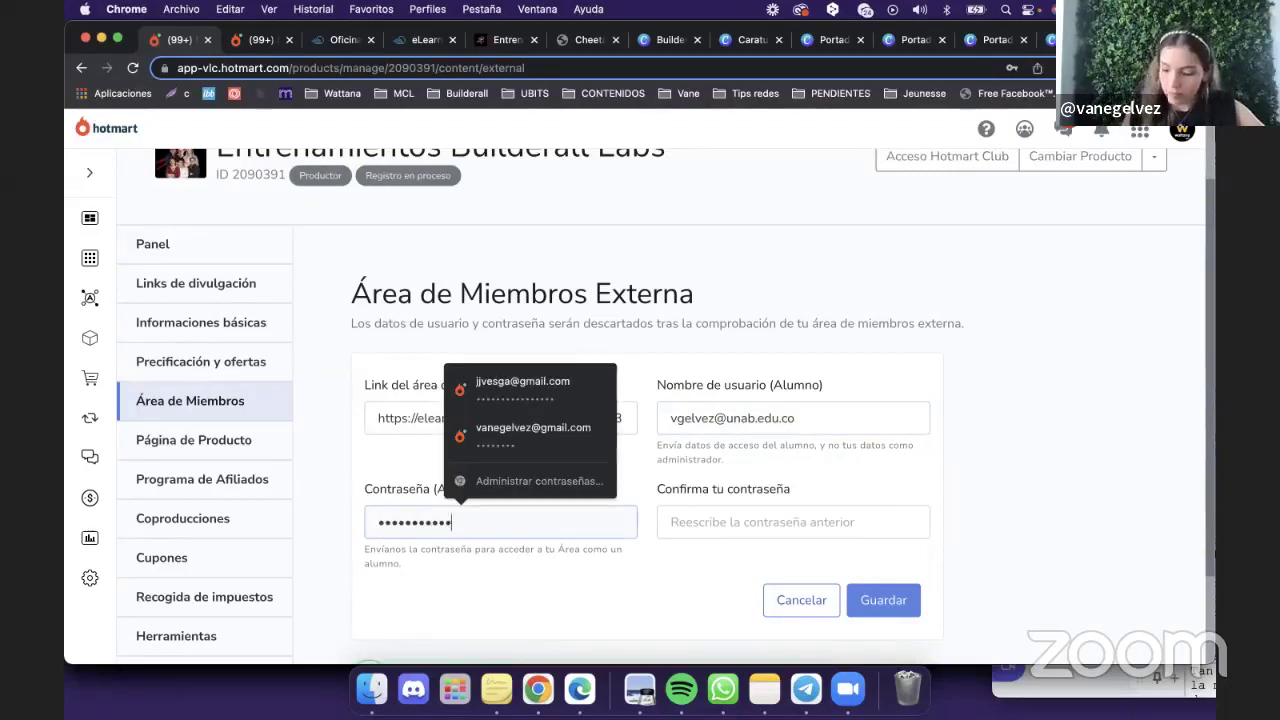
pyautogui.press('Tab')
pyautogui.write('*')
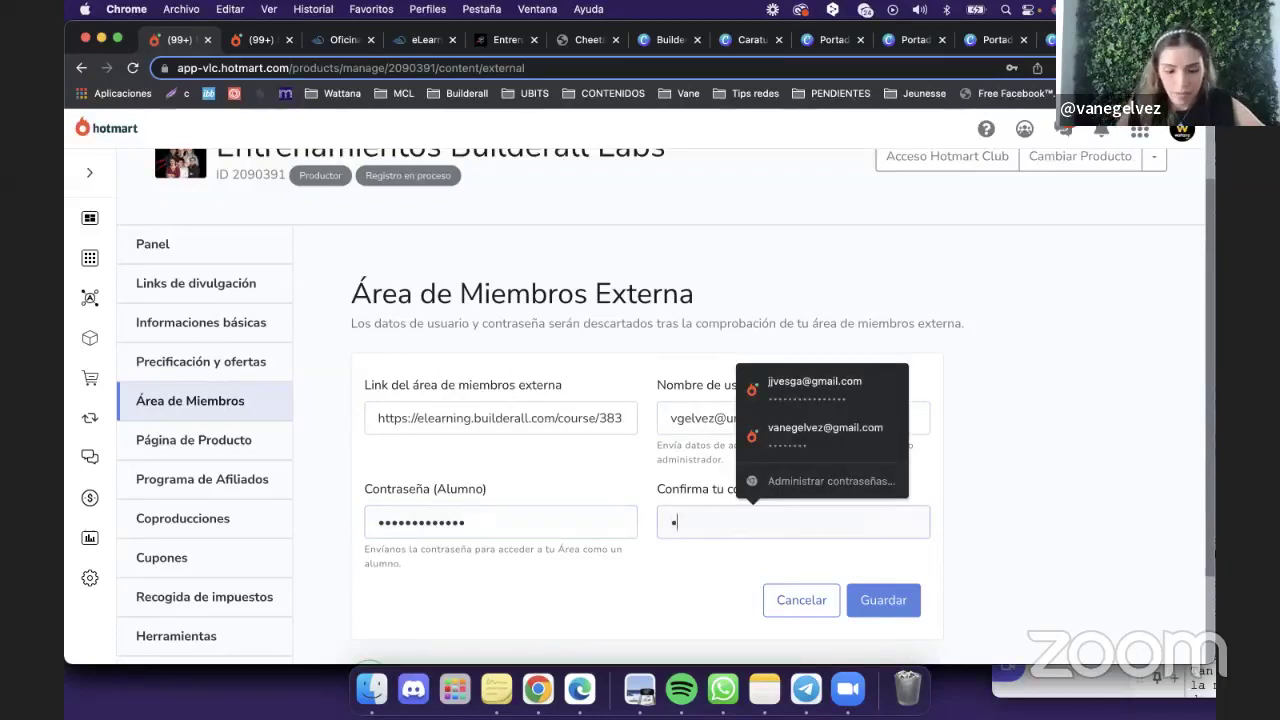
pyautogui.write('***********')
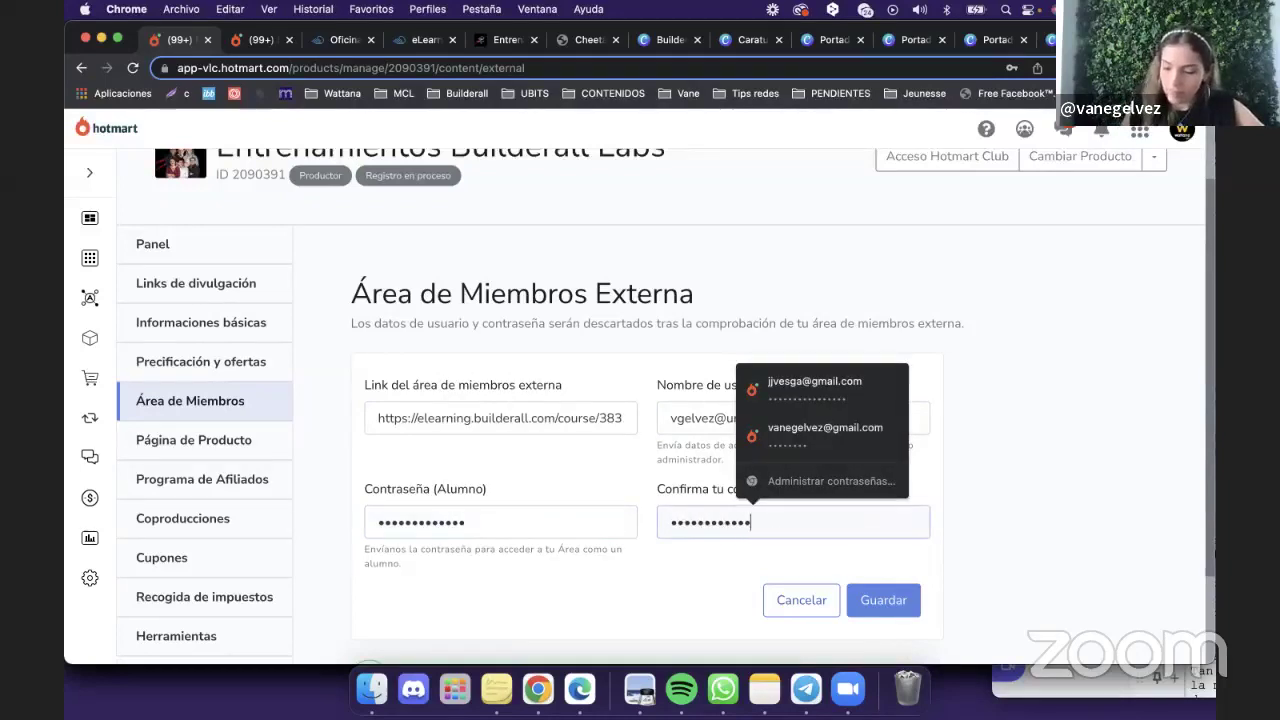
pyautogui.write('*')
pyautogui.click(885, 600)
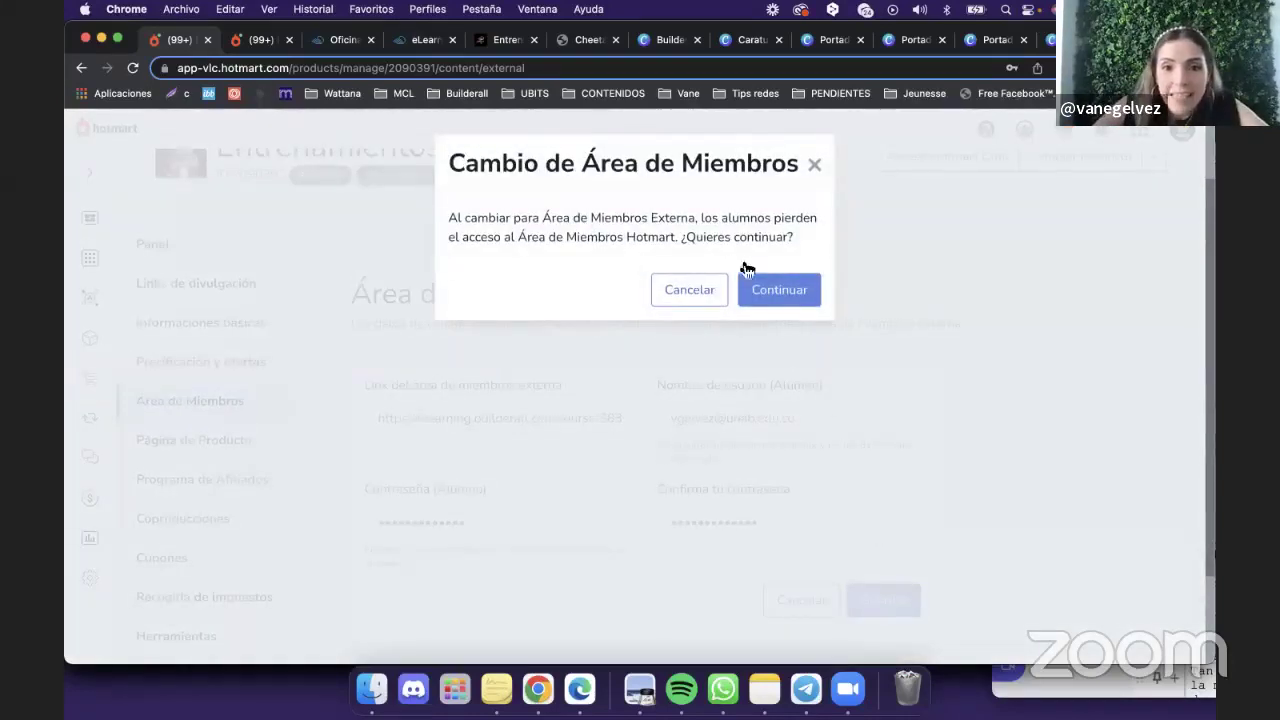
pyautogui.click(784, 290)
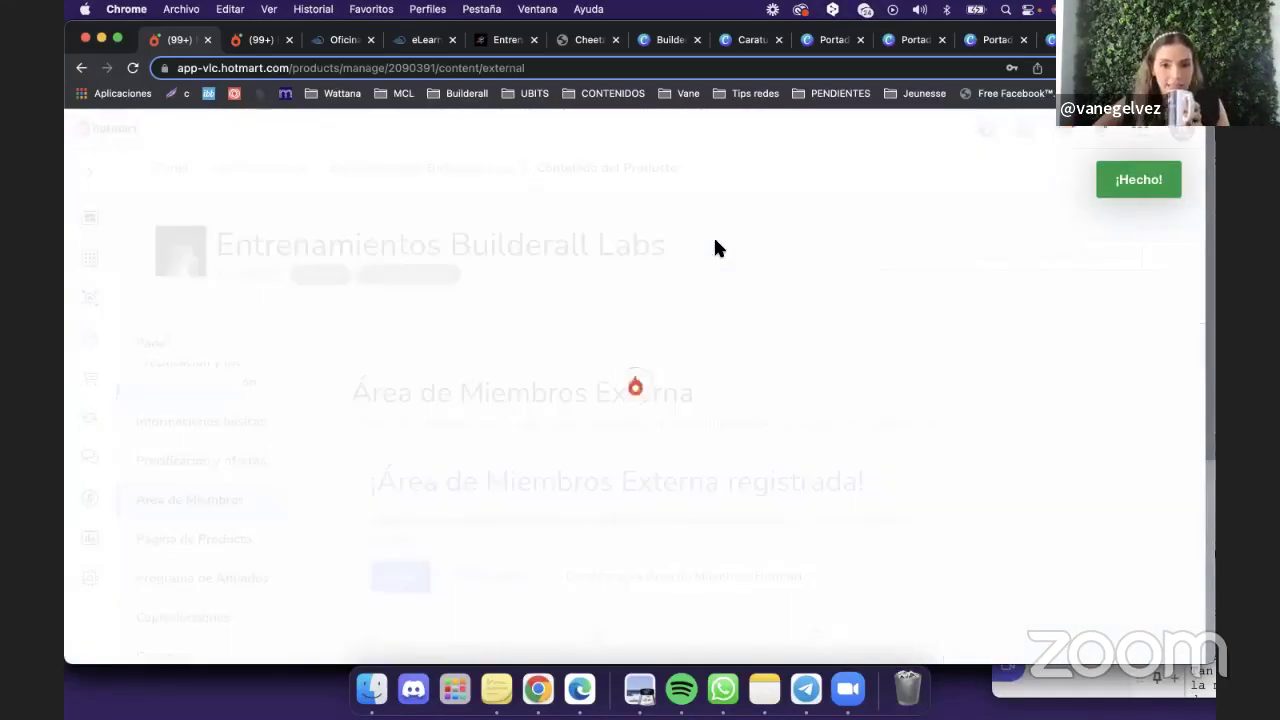
pyautogui.scroll(-5, 718, 522)
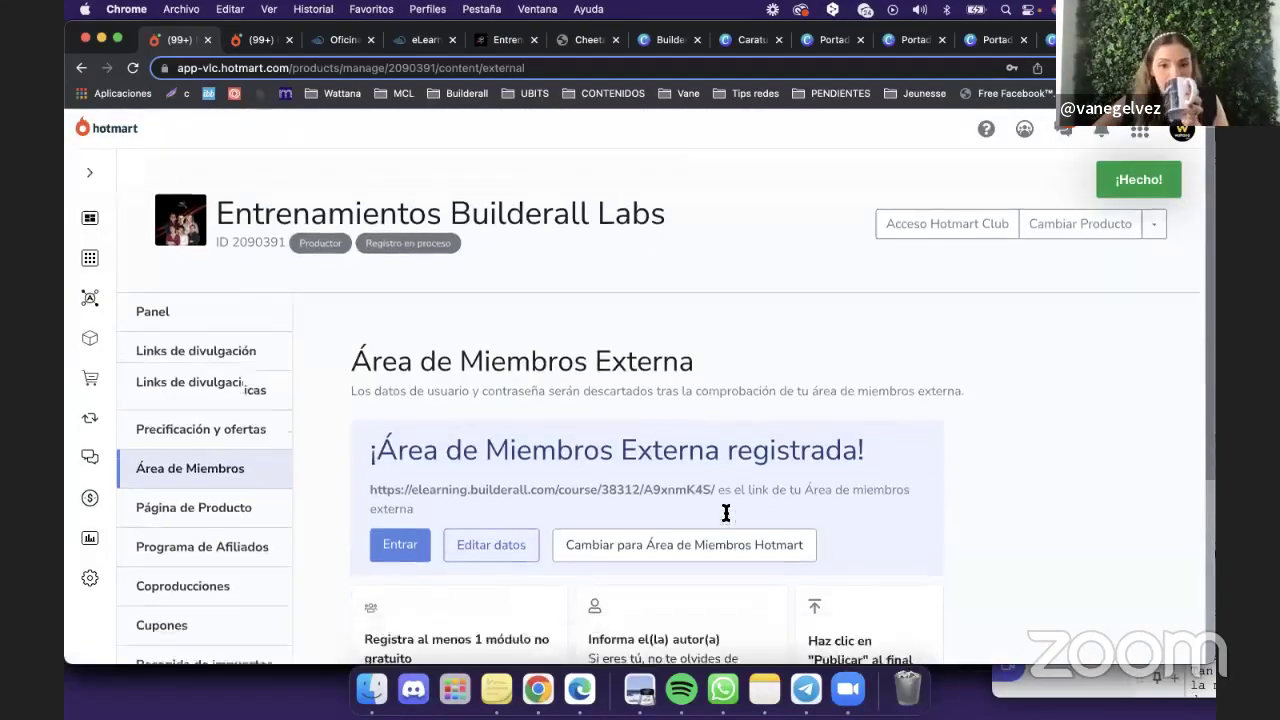
pyautogui.scroll(-1, 726, 510)
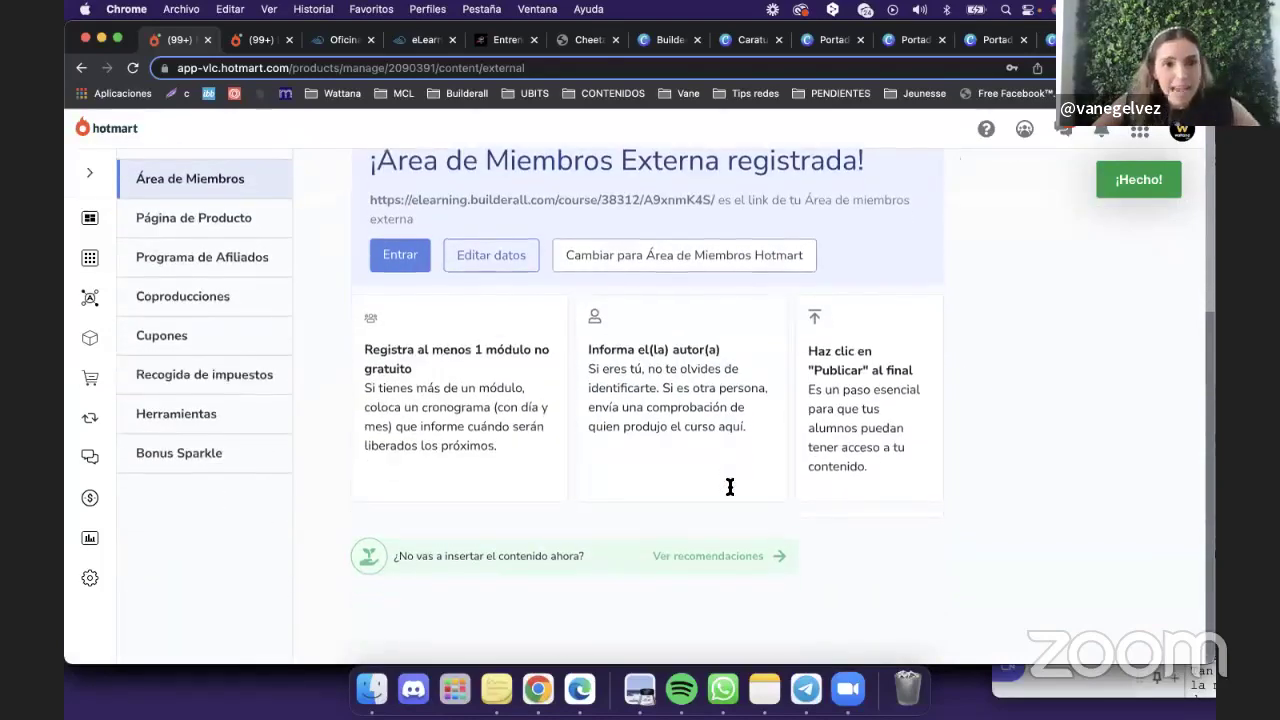
pyautogui.scroll(5, 729, 490)
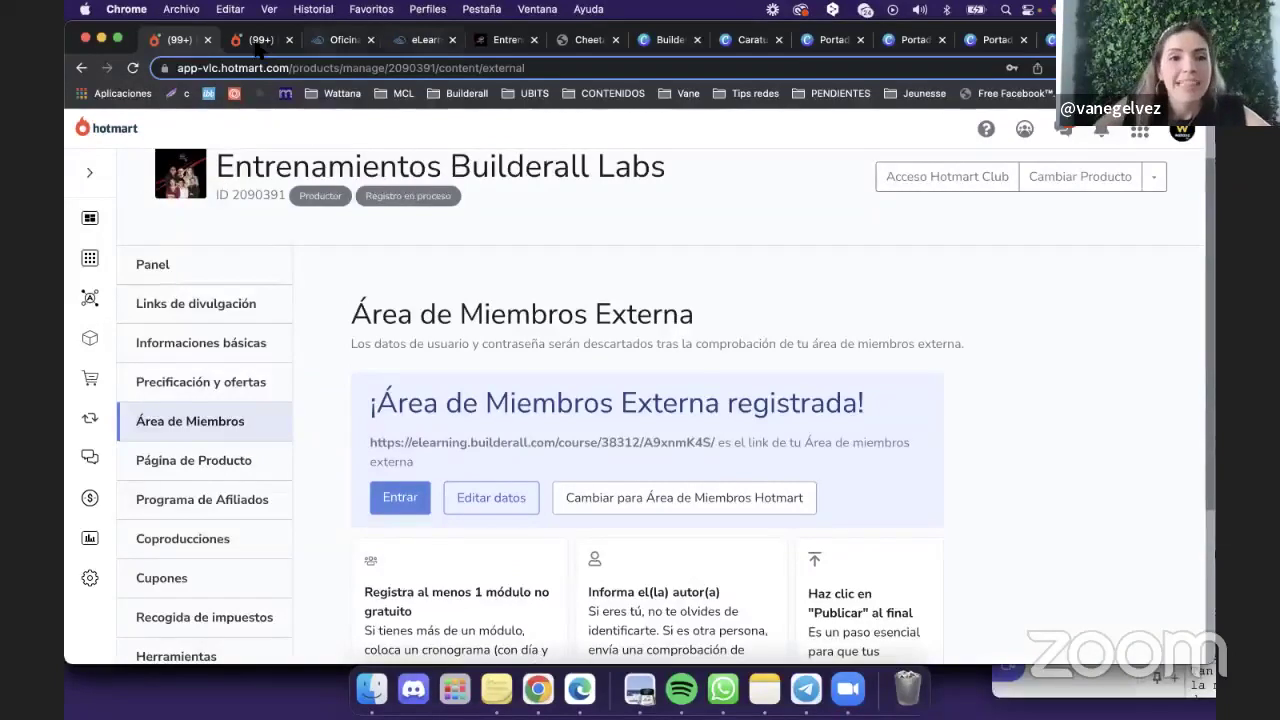
# Return to the course list and open Integraciones (beta) for the Entrenamientos Builderall Labs course
pyautogui.click(424, 42)
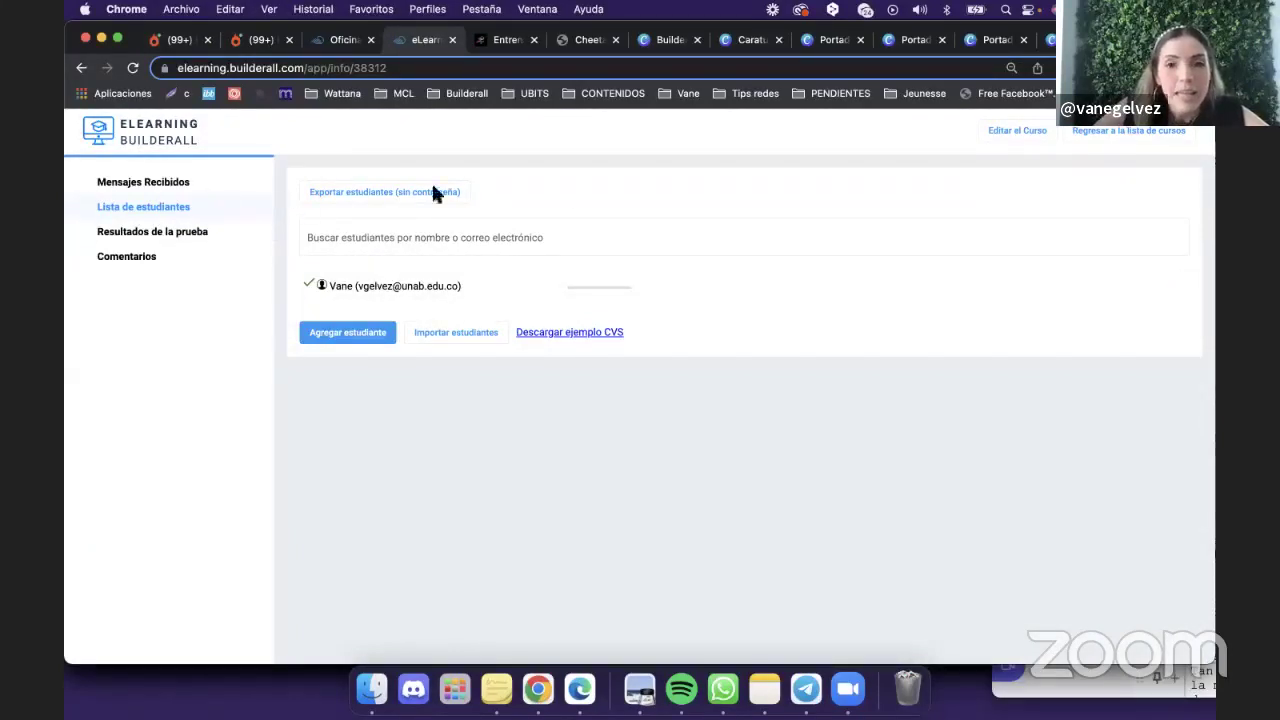
pyautogui.click(1132, 130)
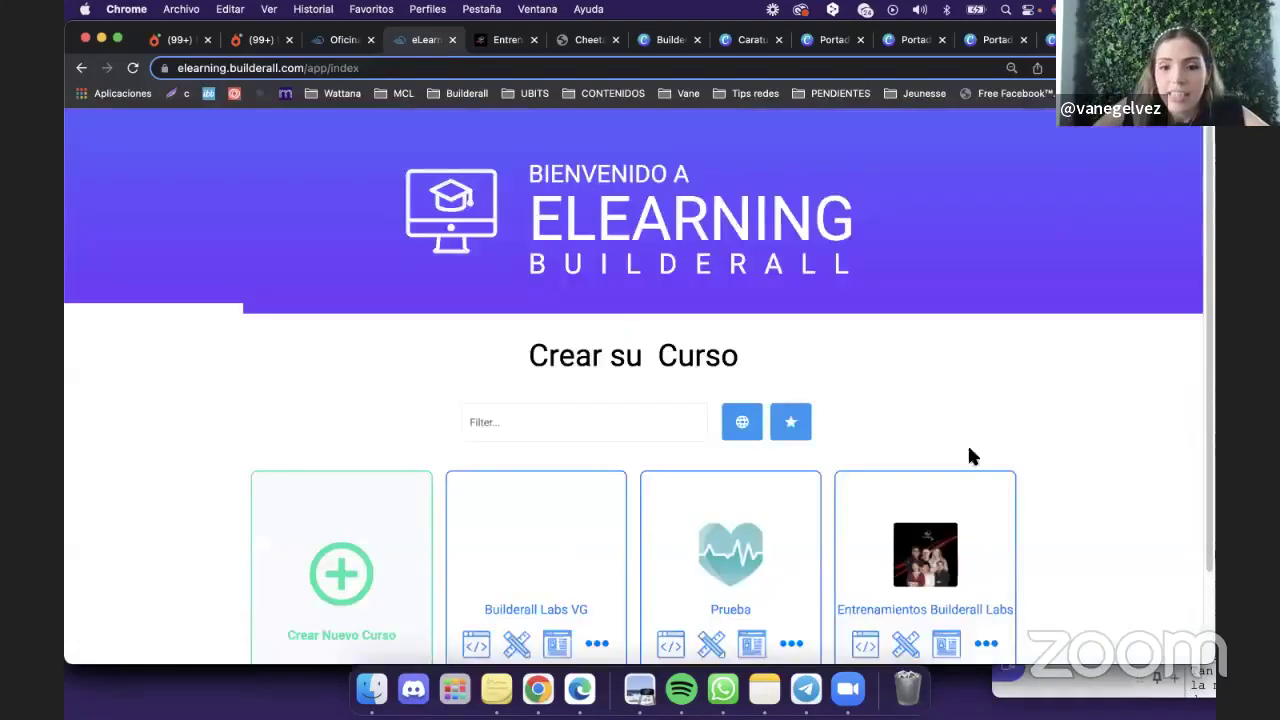
pyautogui.scroll(-2, 947, 560)
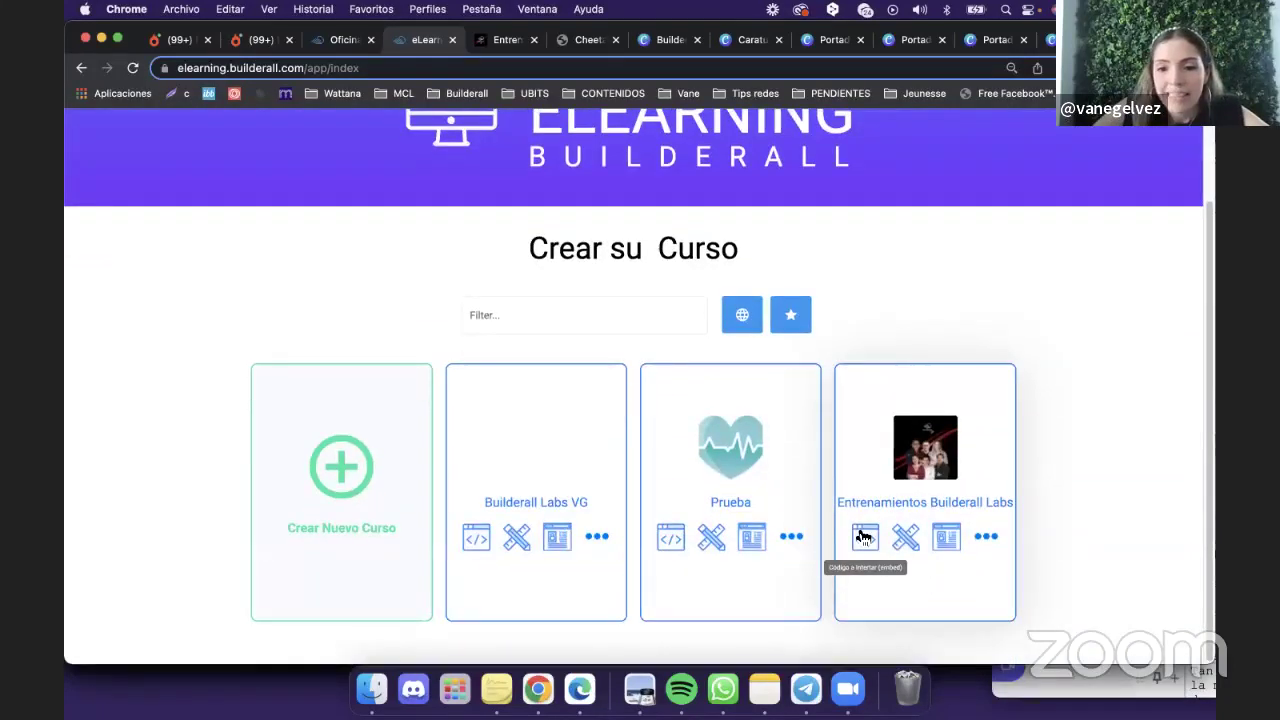
pyautogui.click(907, 536)
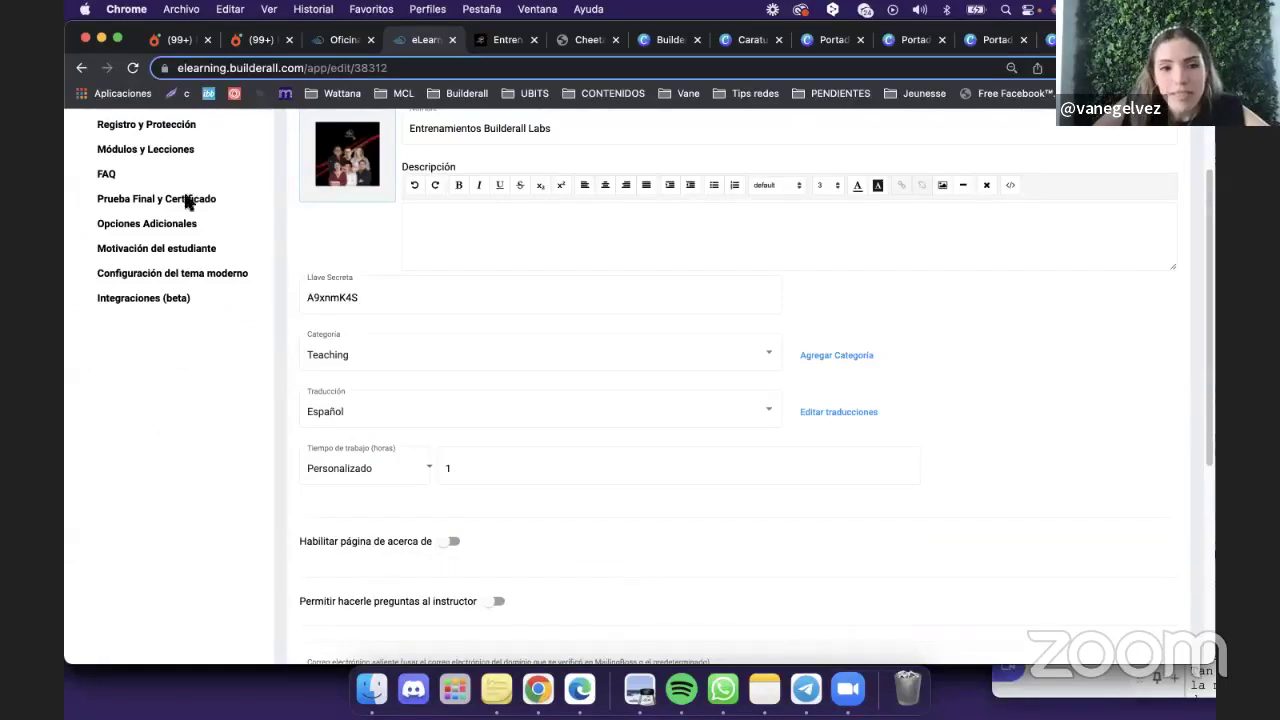
pyautogui.click(126, 301)
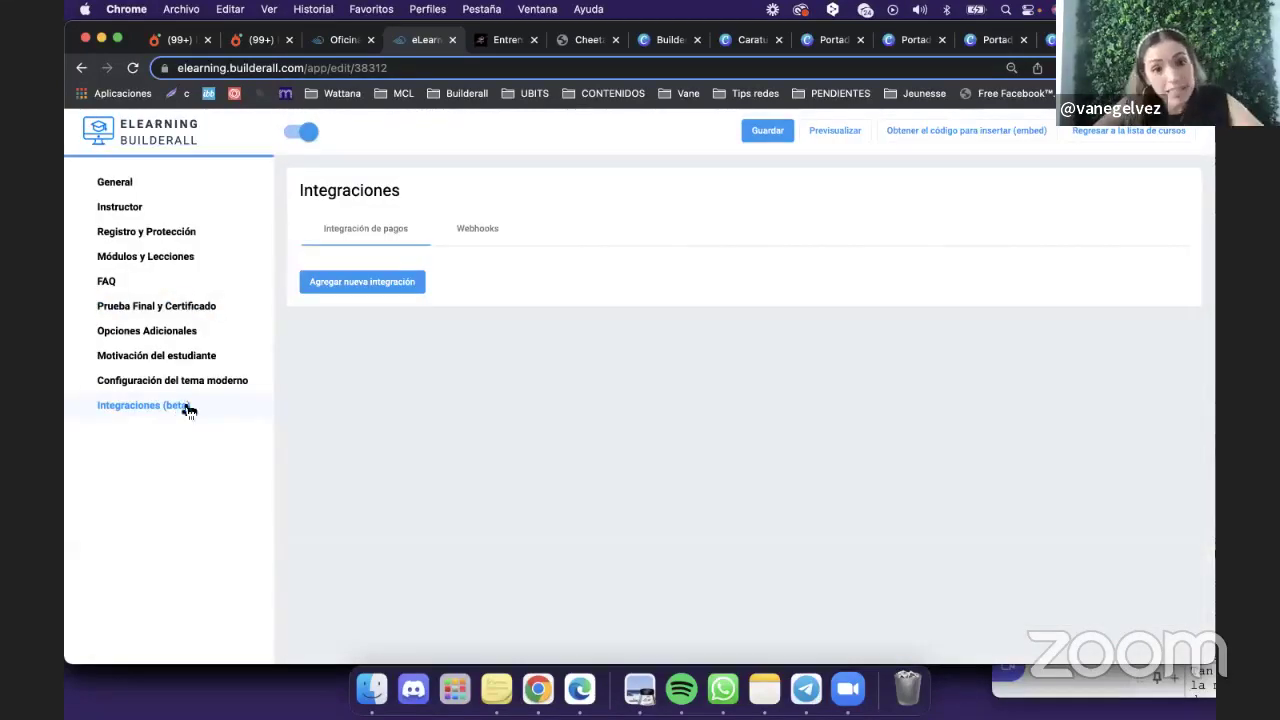
# Add a new payment integration named 'Hotmart - Builderall' with integration type Hotmart
pyautogui.click(375, 288)
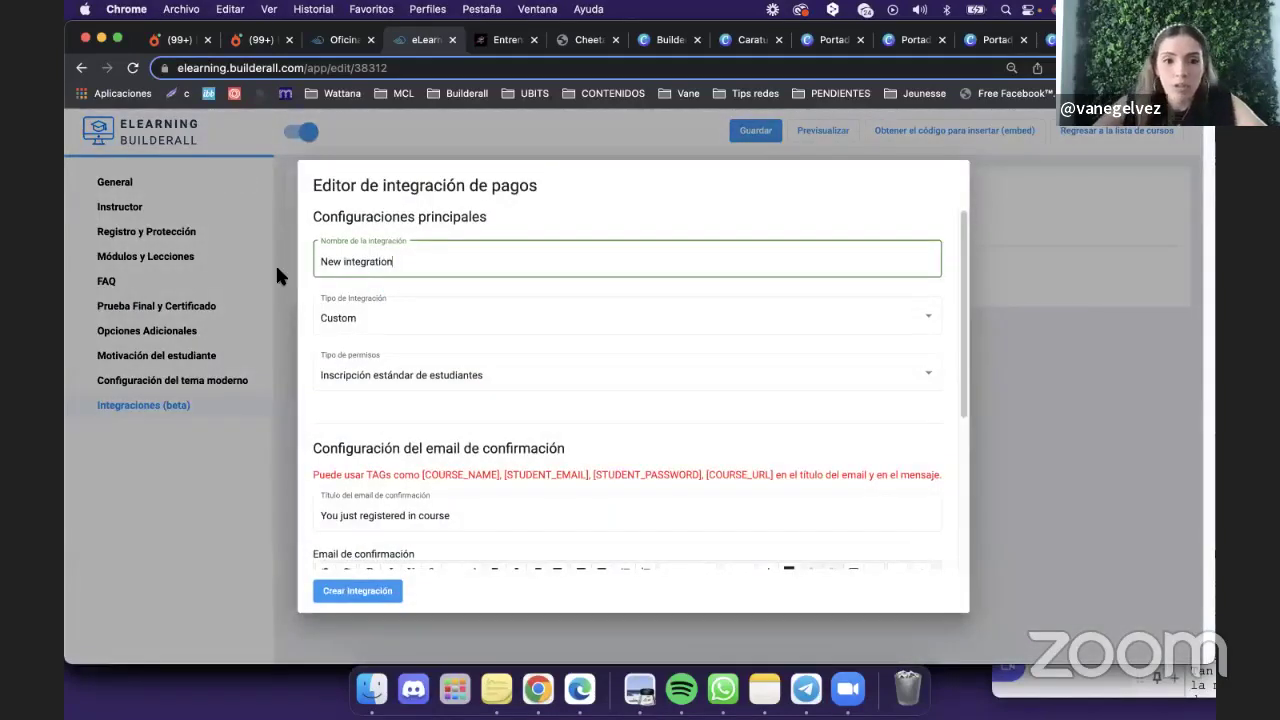
pyautogui.press('super+a')
pyautogui.write('Ho')
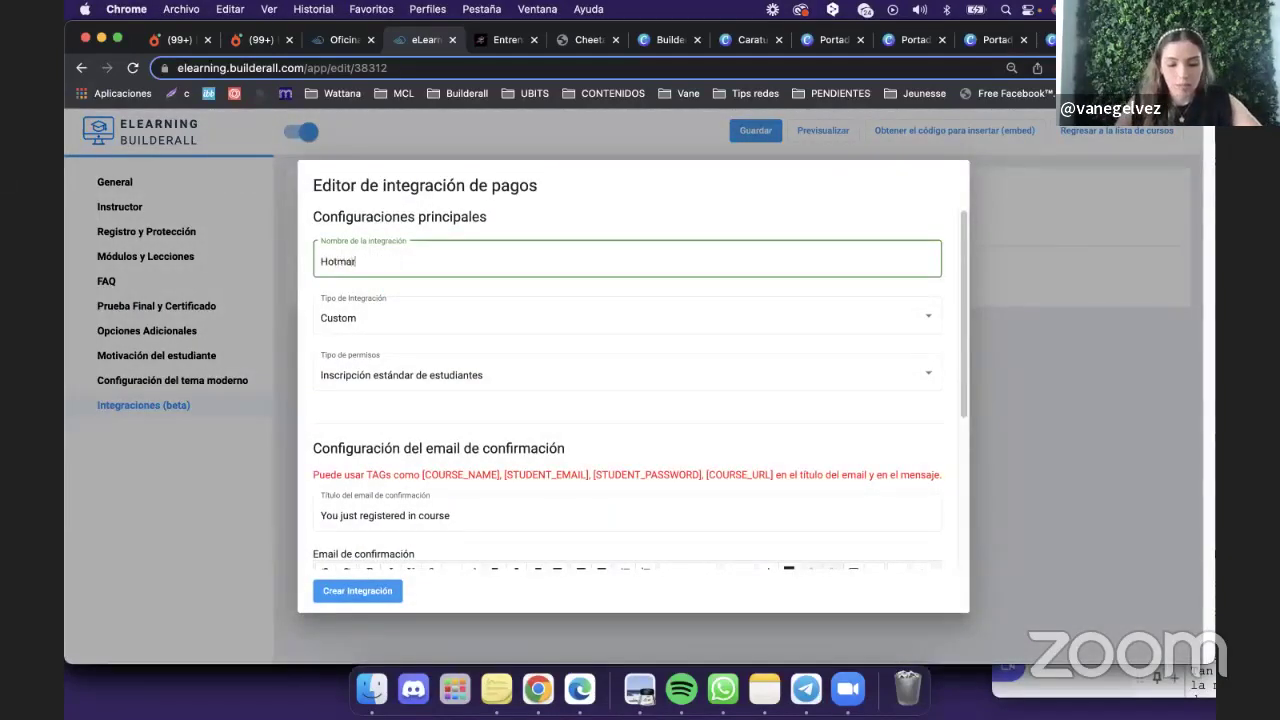
pyautogui.write('tmart - Builderall')
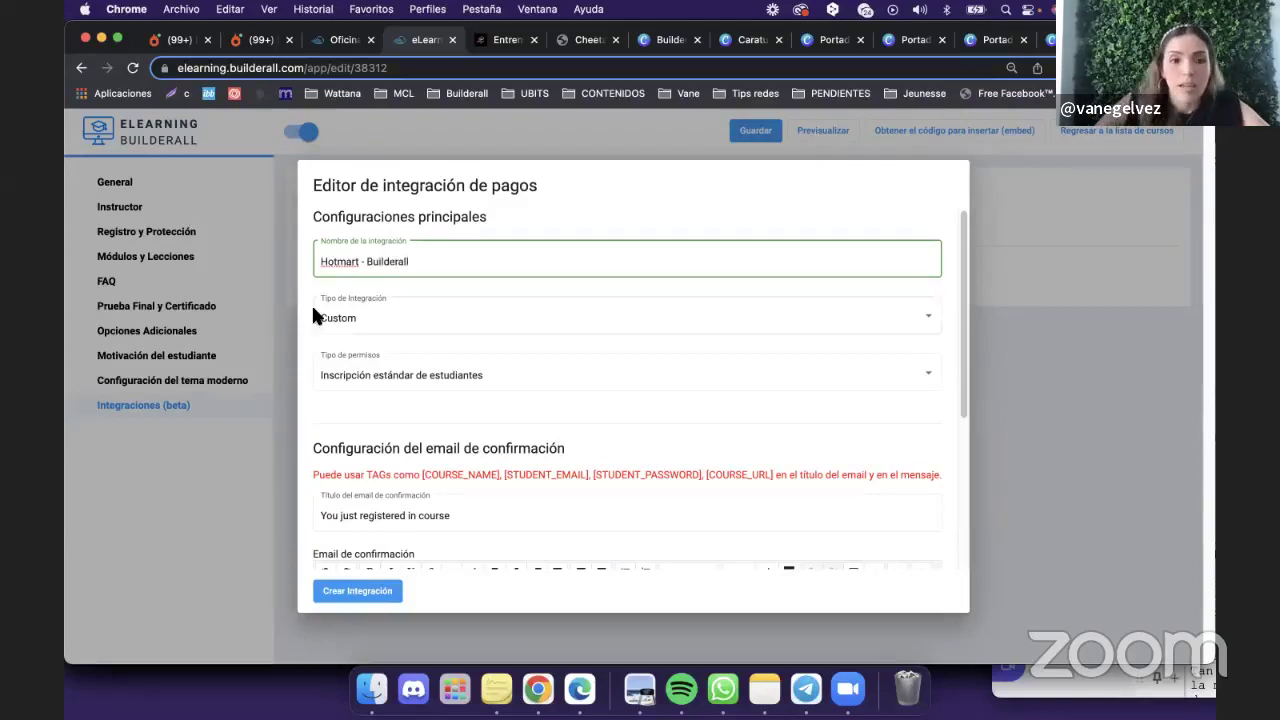
pyautogui.click(362, 330)
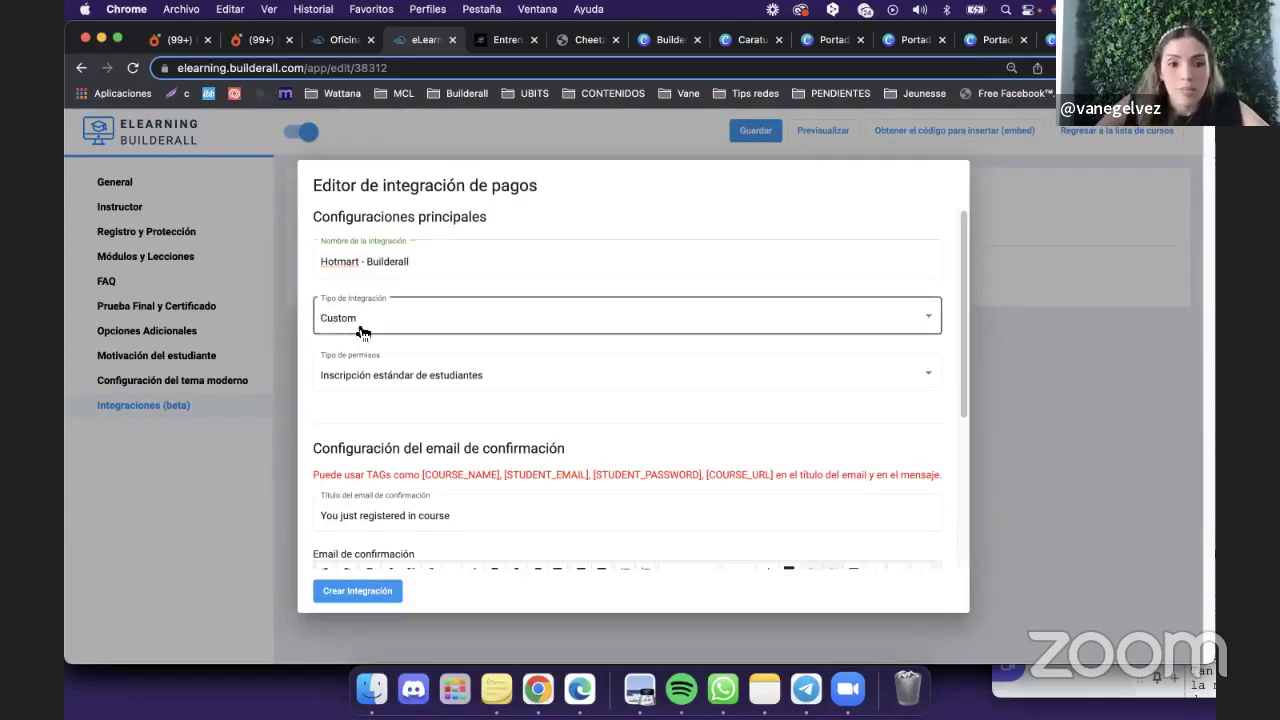
pyautogui.click(365, 355)
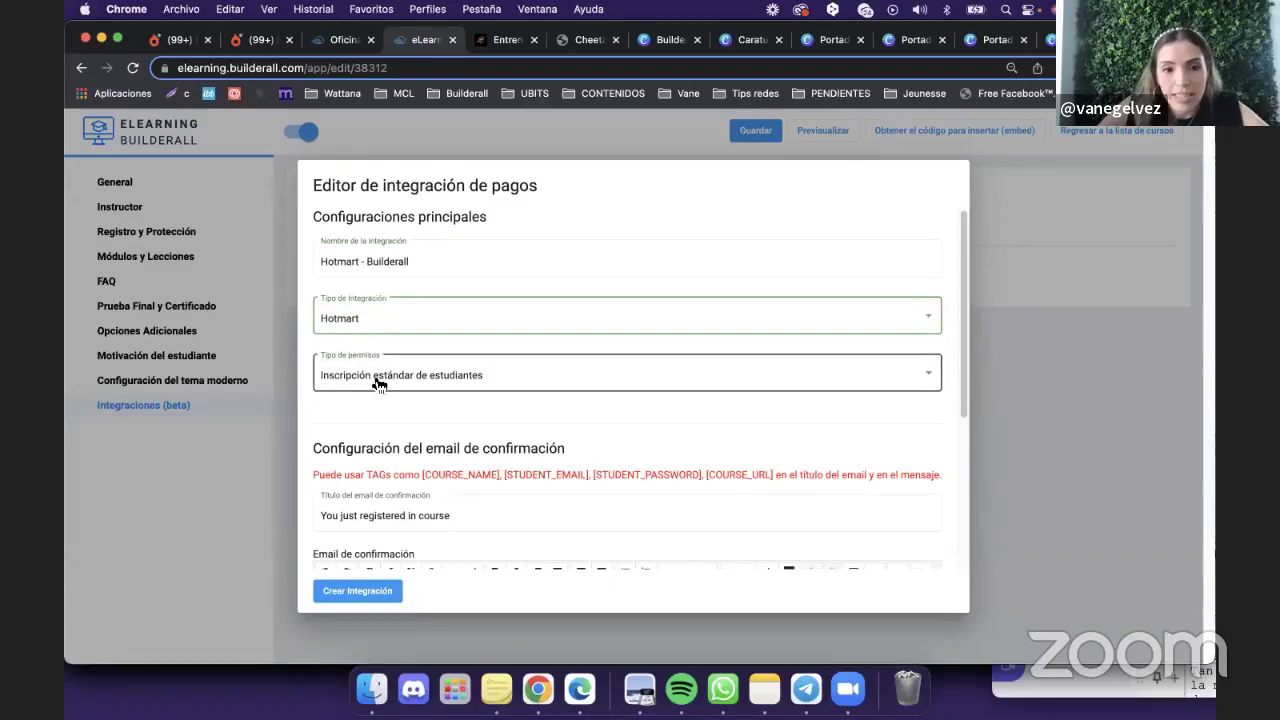
# Begin replacing the confirmation email title with the Spanish 'Tu registro'
pyautogui.scroll(-4, 404, 375)
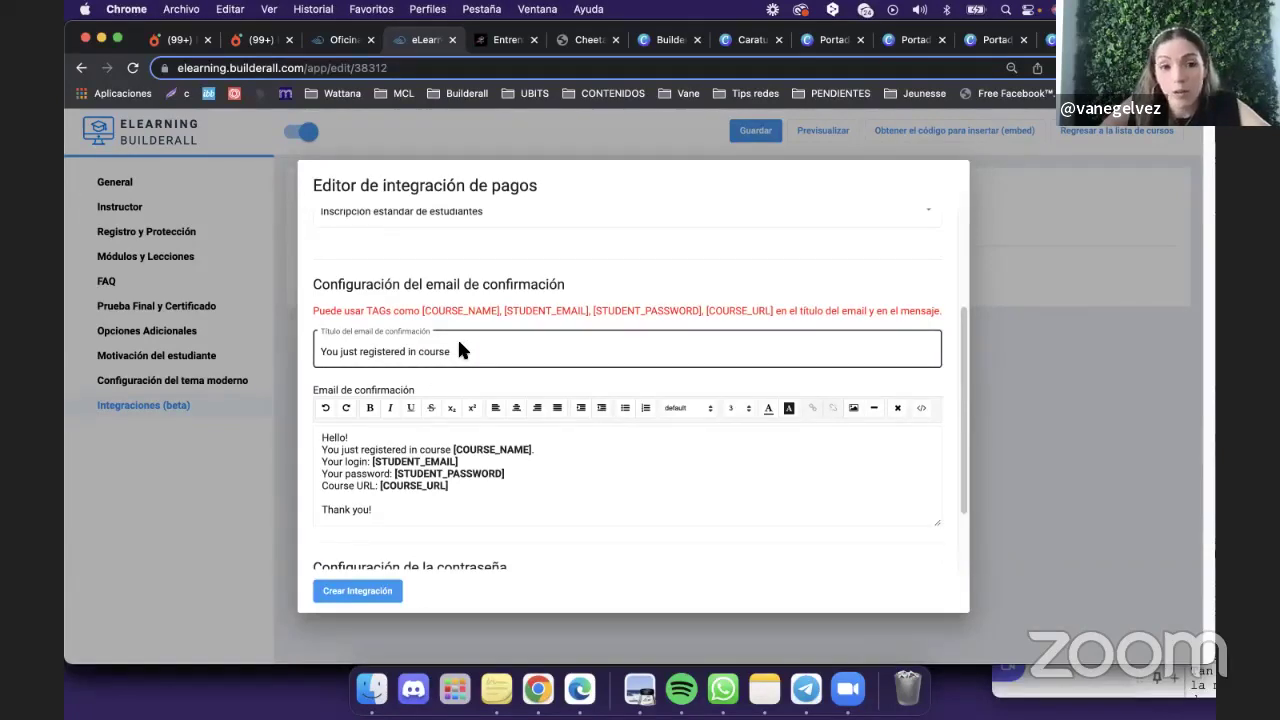
pyautogui.click(463, 350)
pyautogui.moveTo(317, 364); pyautogui.dragTo(315, 350)
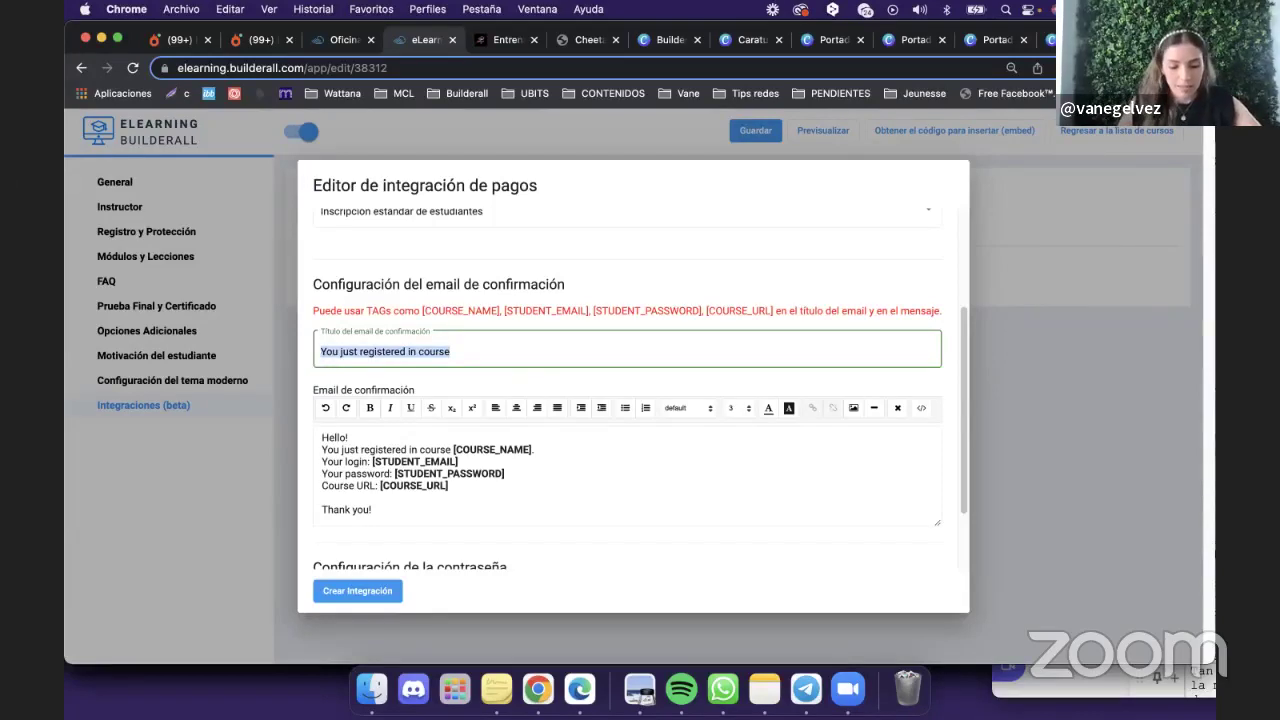
pyautogui.write('Tu registro ha sido exitoso')
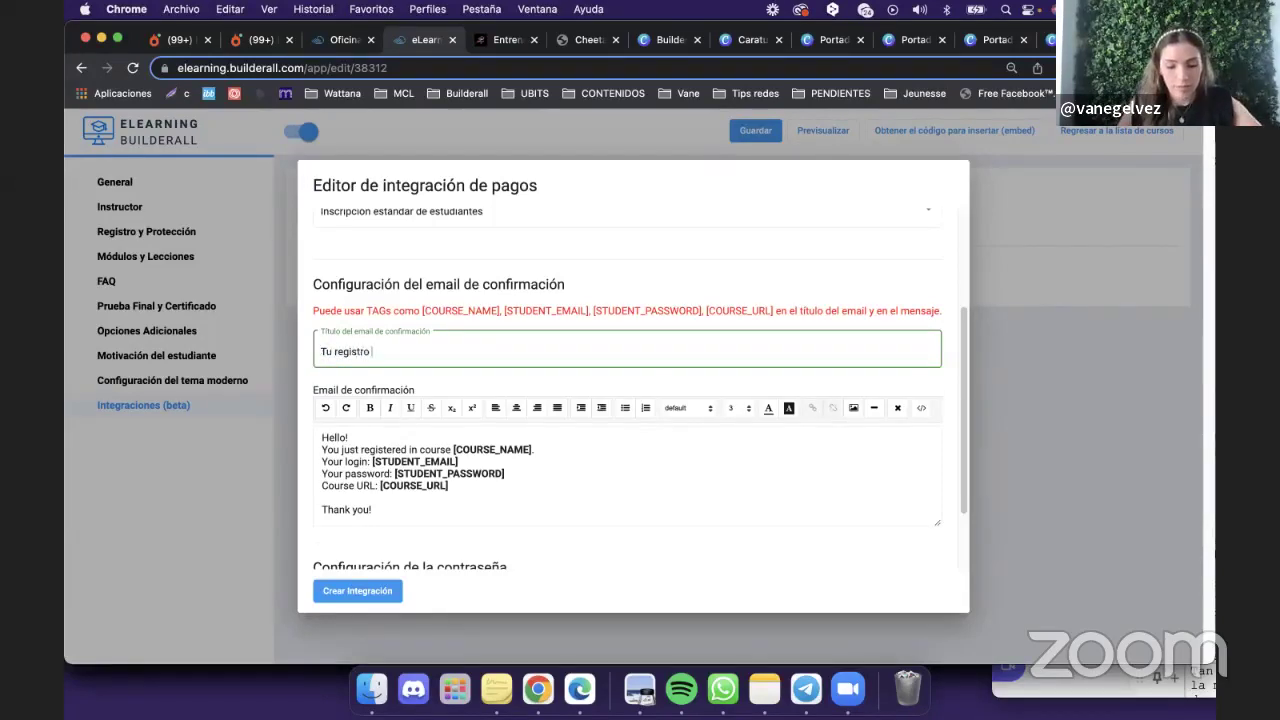
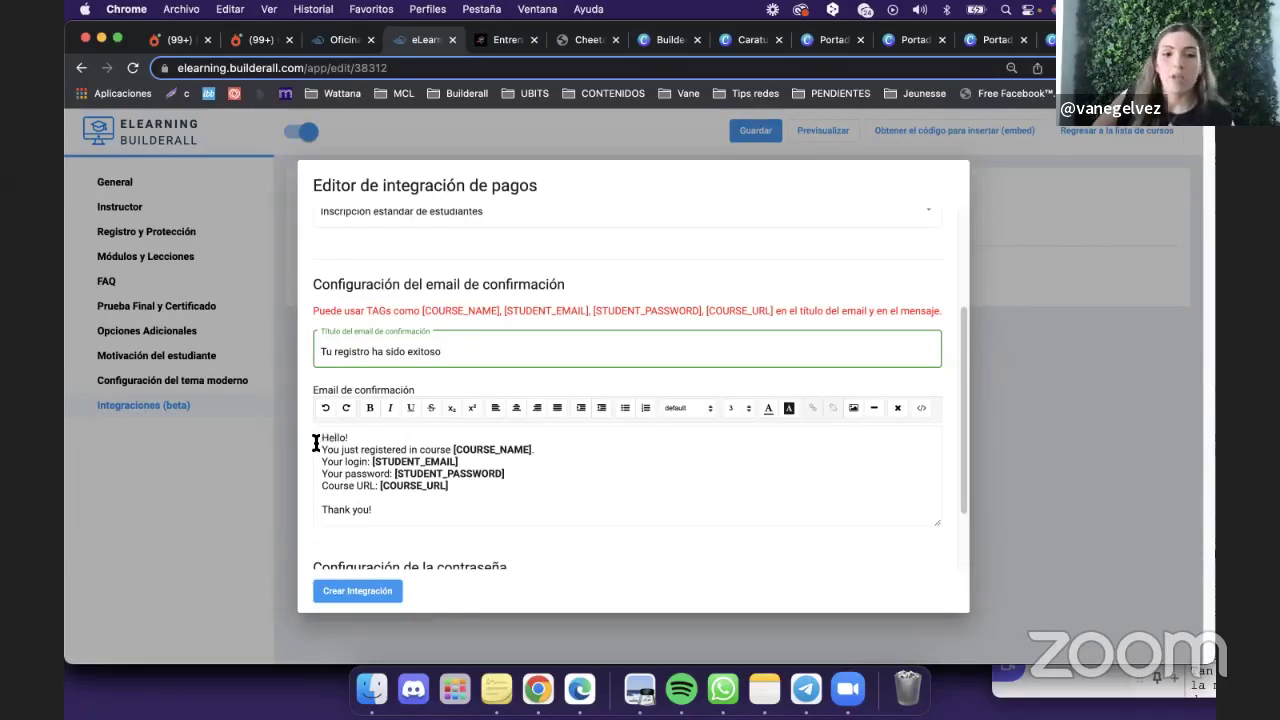
# Replace the greeting Hello! with Hola and add the line 'Te damos la bienvenida al entrenamiento de Builderall Labs'
pyautogui.moveTo(319, 441); pyautogui.dragTo(480, 509)
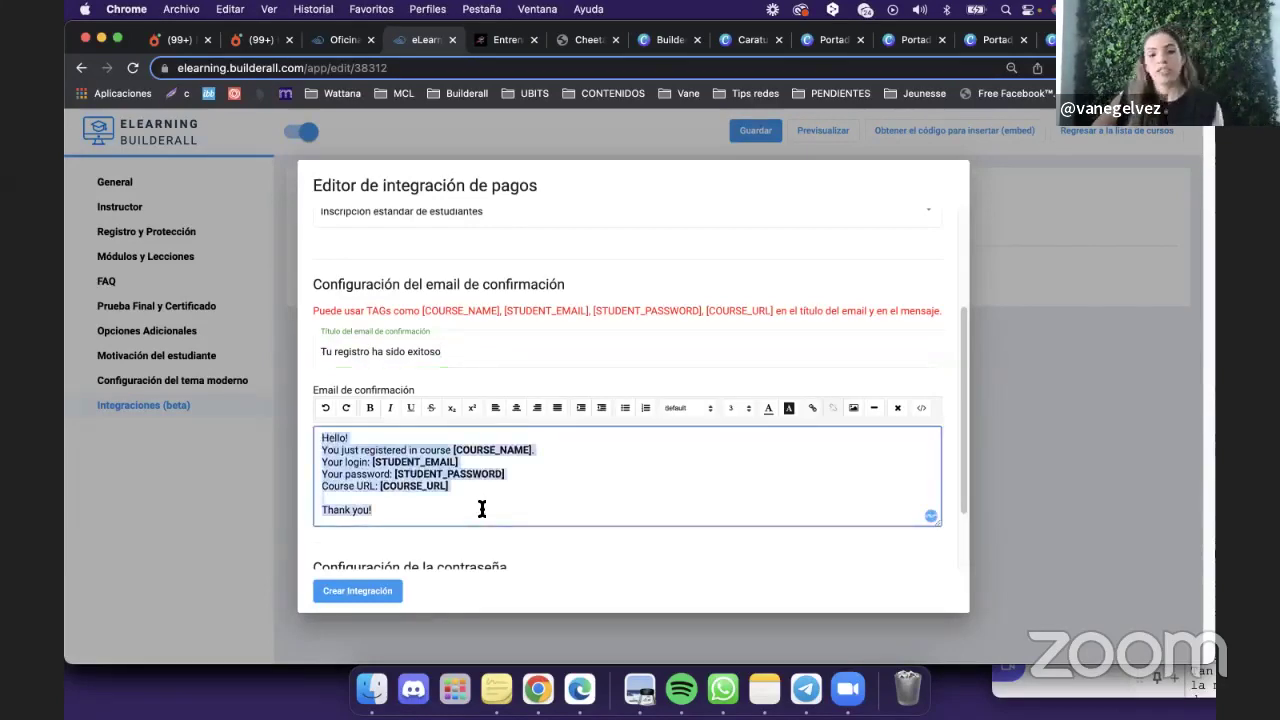
pyautogui.click(371, 435)
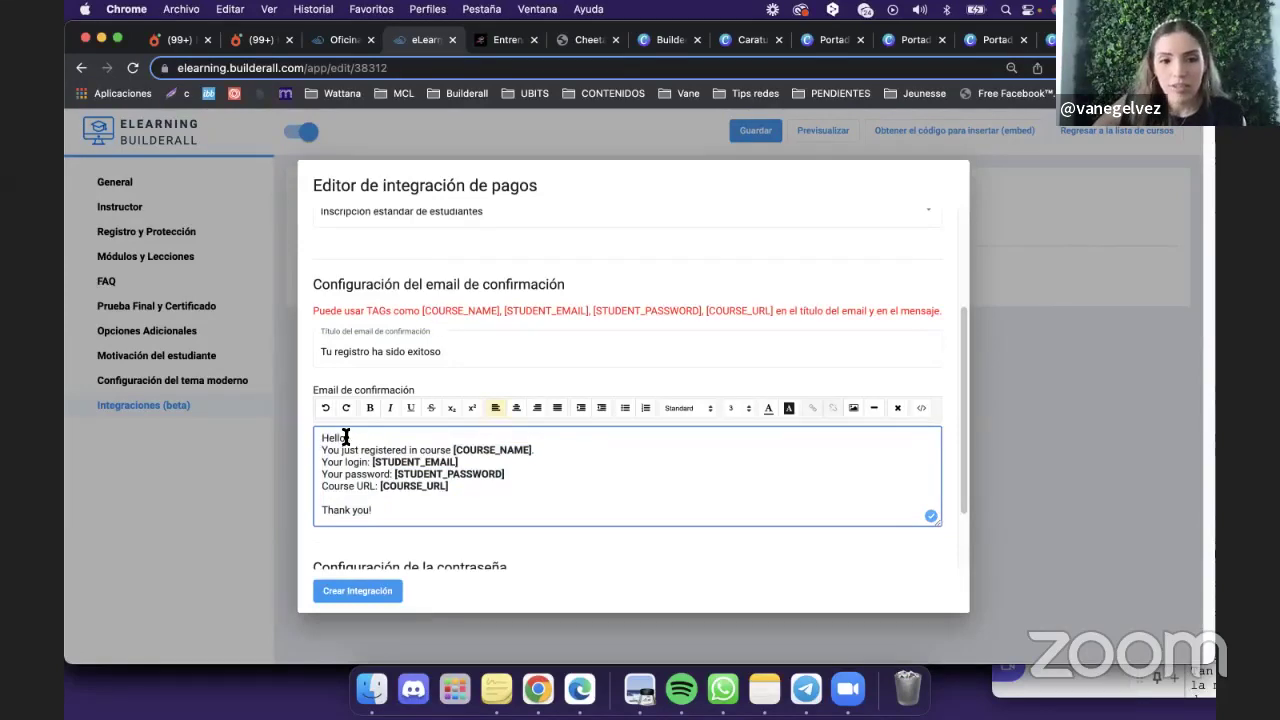
pyautogui.moveTo(347, 437); pyautogui.dragTo(320, 437)
pyautogui.write('Hola')
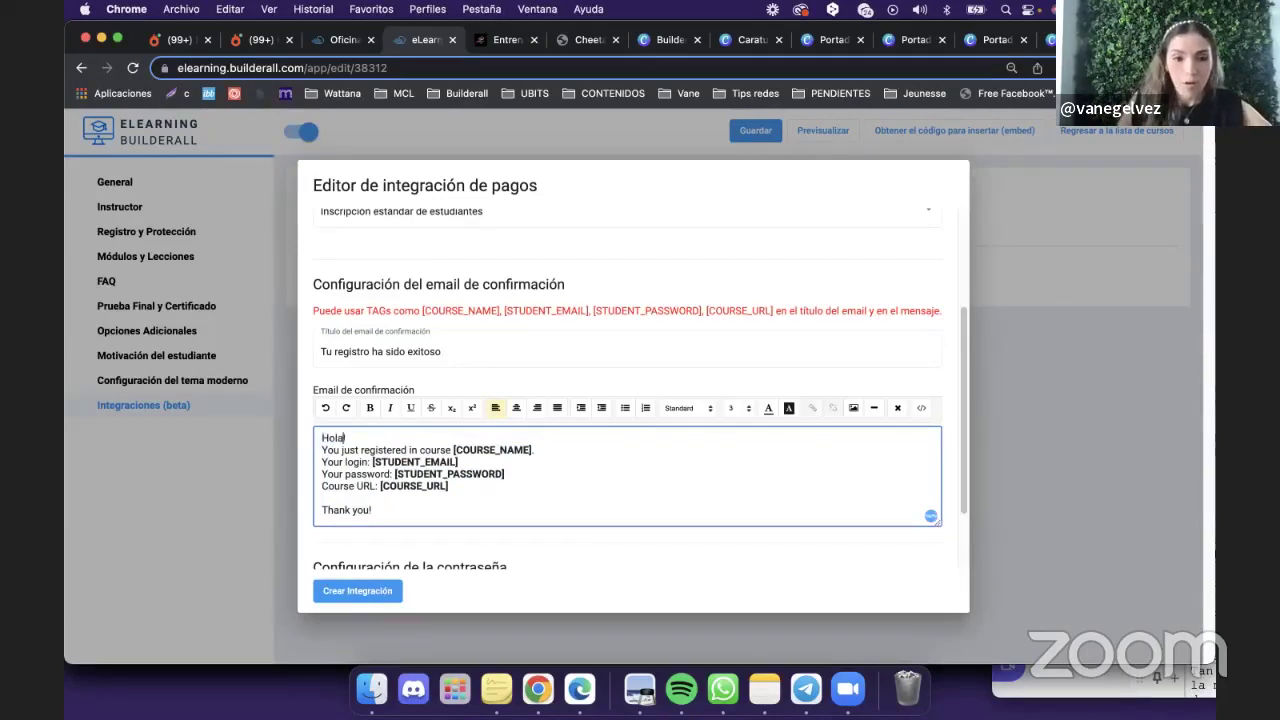
pyautogui.press('Return')
pyautogui.press('Return')
pyautogui.write('Te damos la bienvenida a')
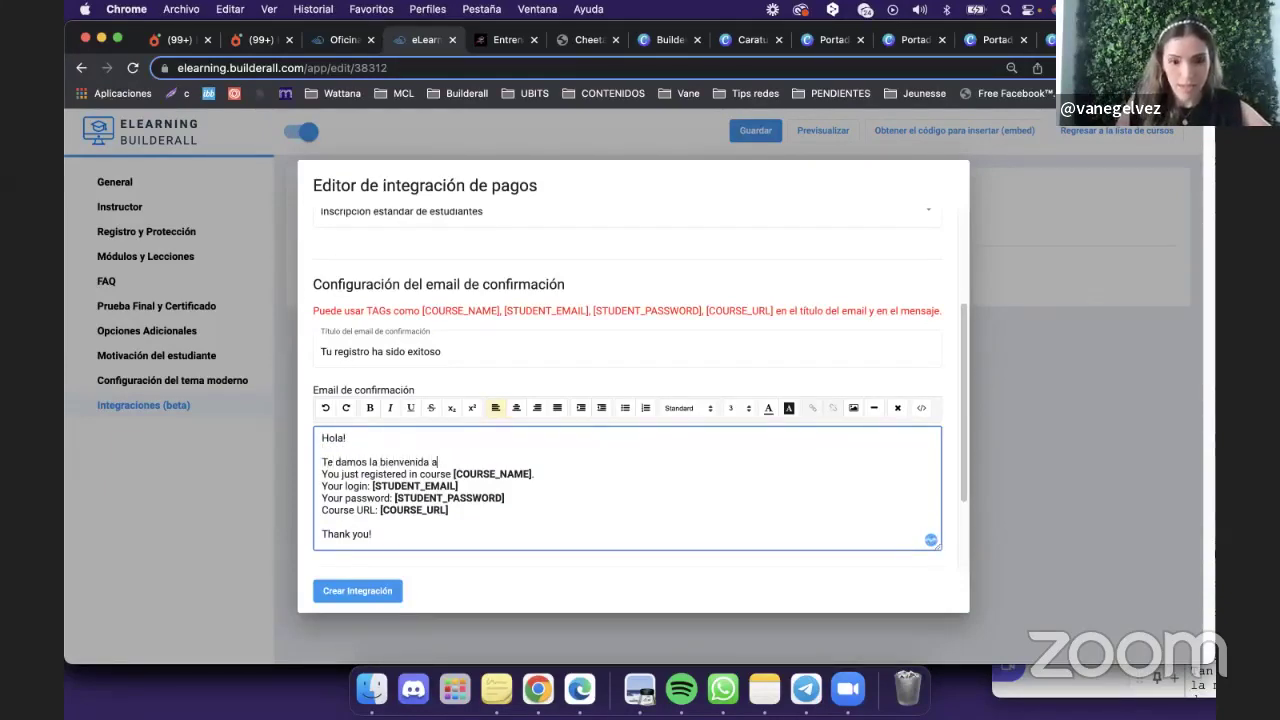
pyautogui.write('l entrenamiento de Builderall')
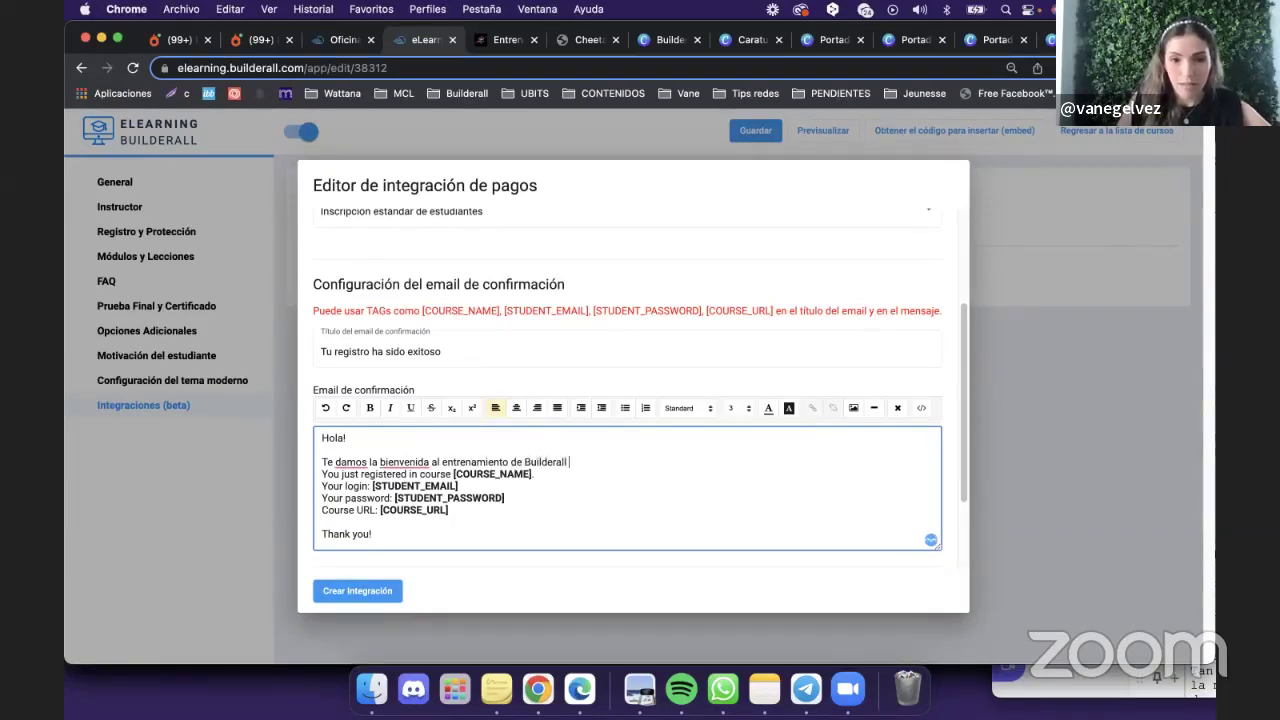
pyautogui.write(' Labs')
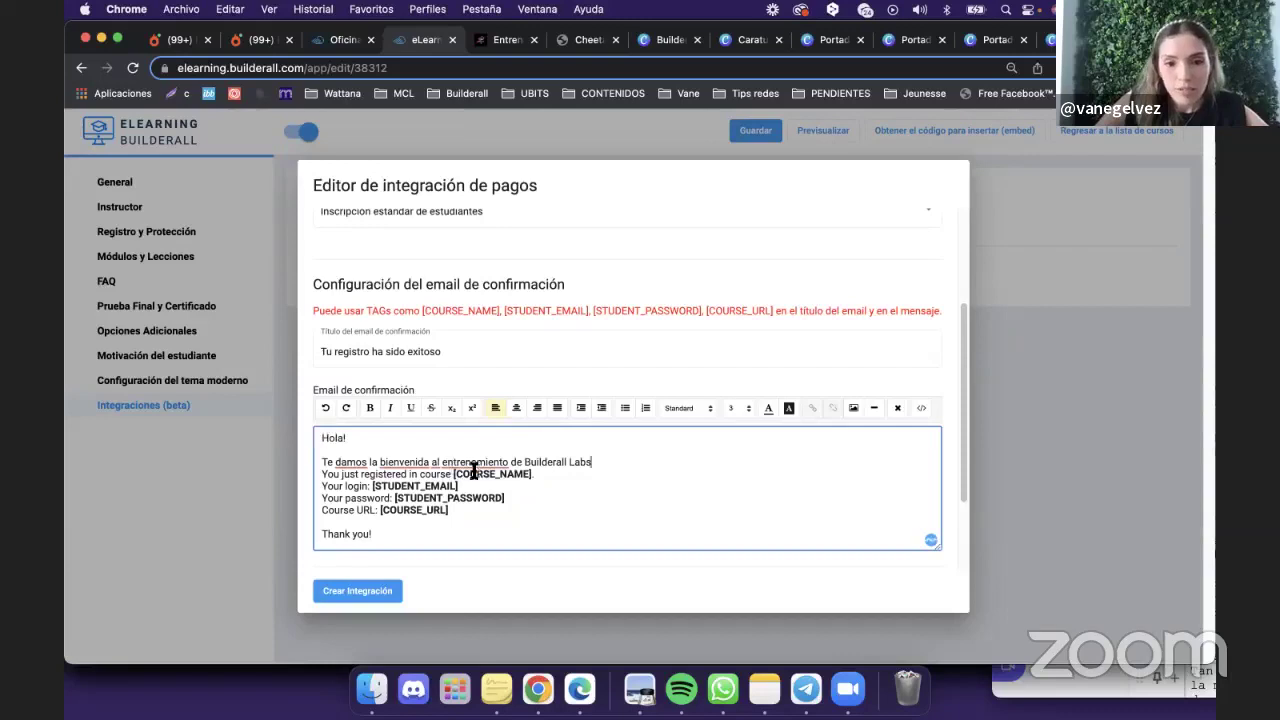
# Highlight the [COURSE_NAME], [STUDENT_EMAIL] and [STUDENT_PASSWORD] tags in the message
pyautogui.moveTo(454, 474); pyautogui.dragTo(530, 475)
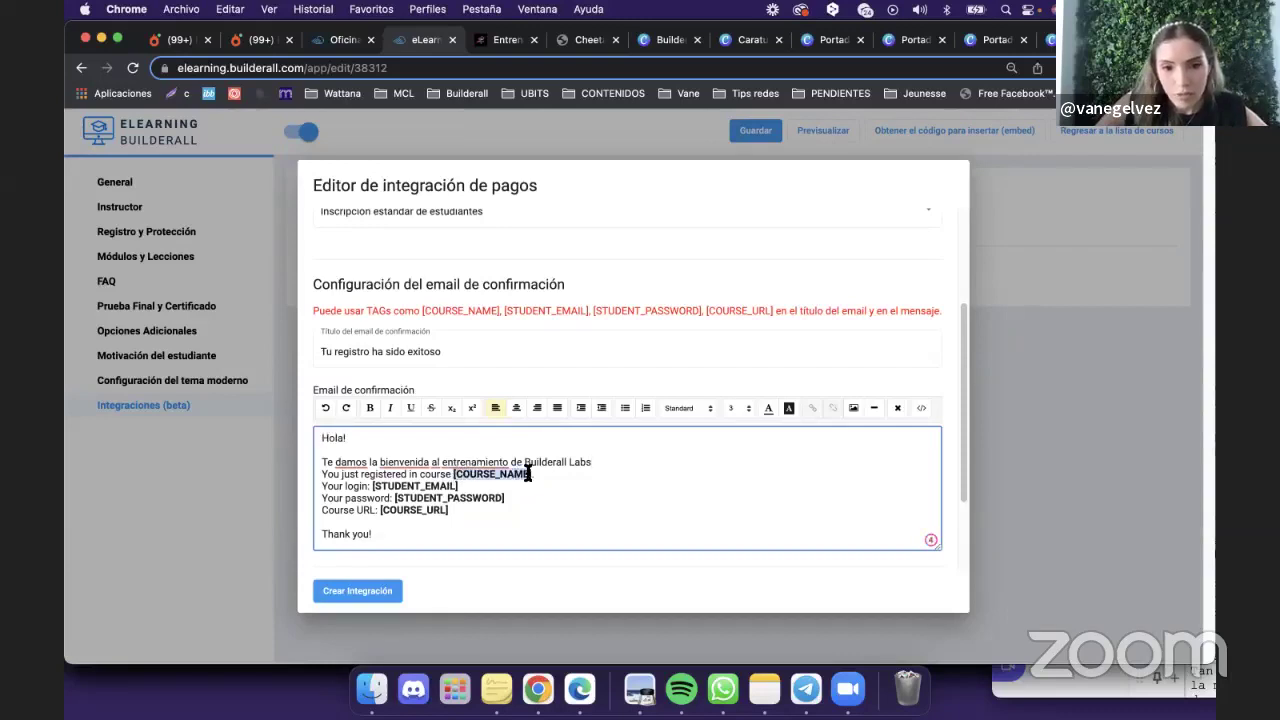
pyautogui.scroll(-3, 529, 474)
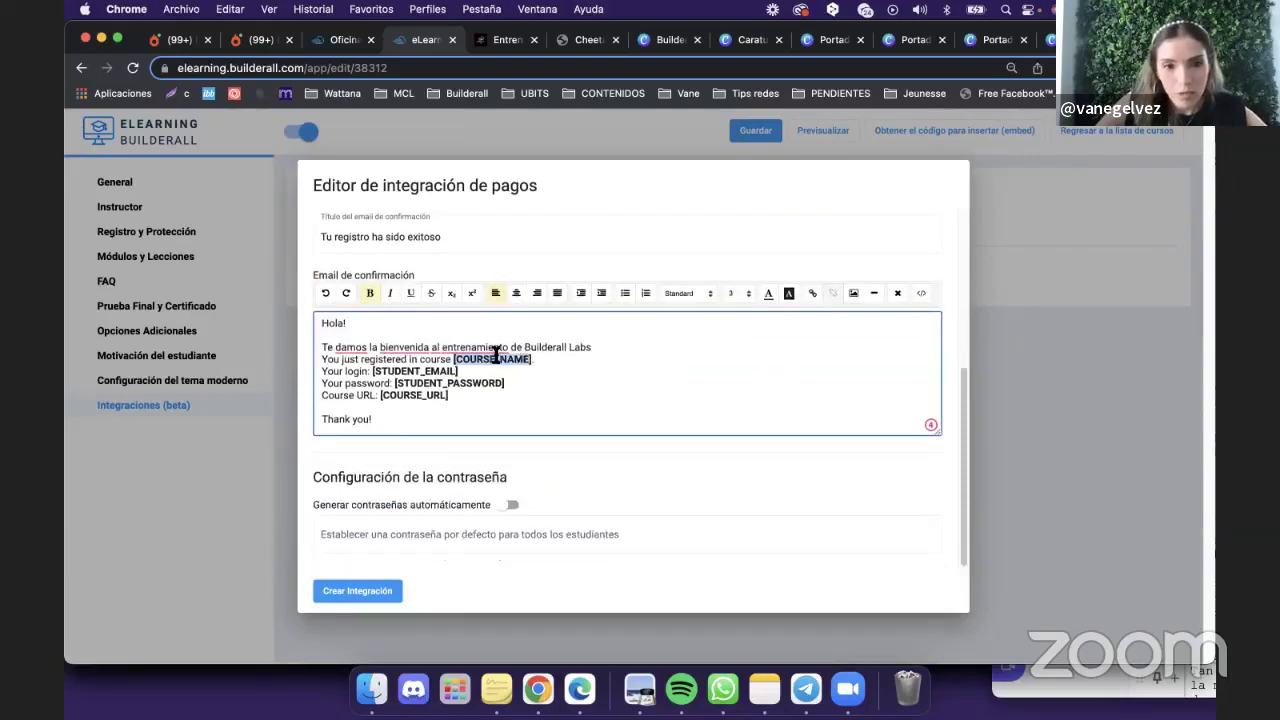
pyautogui.moveTo(374, 371); pyautogui.dragTo(459, 371)
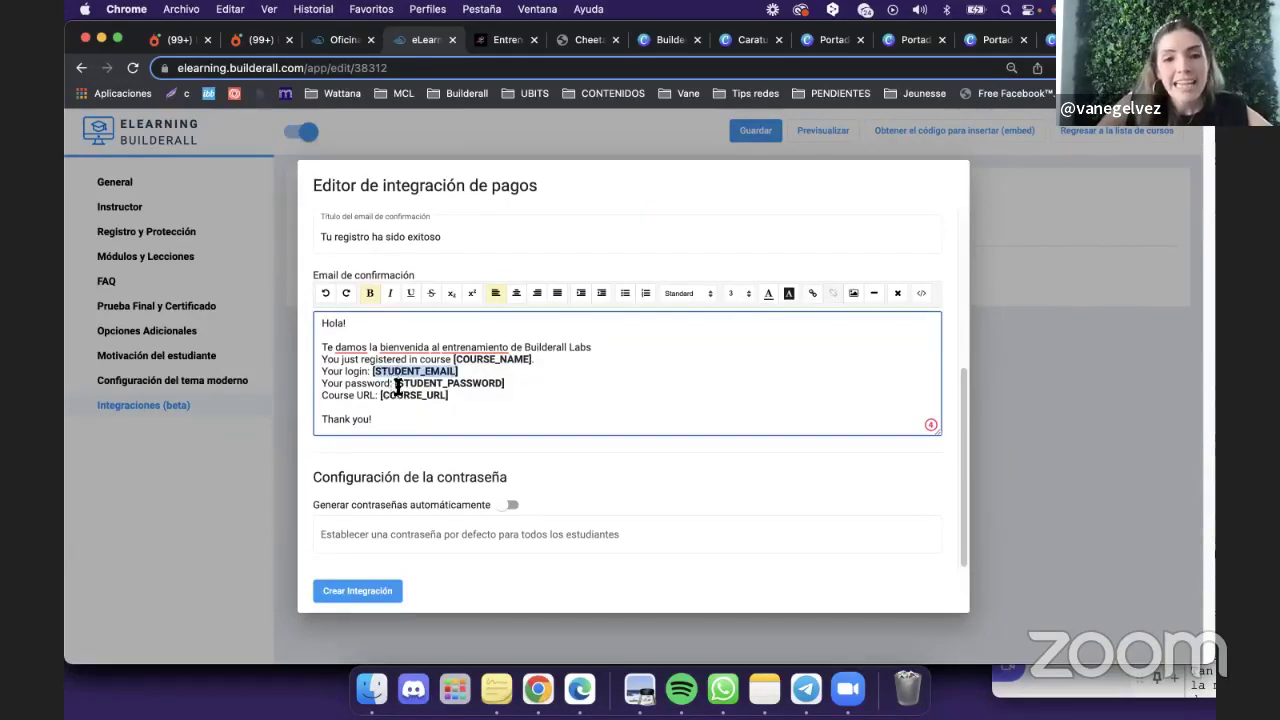
pyautogui.moveTo(395, 383); pyautogui.dragTo(491, 383)
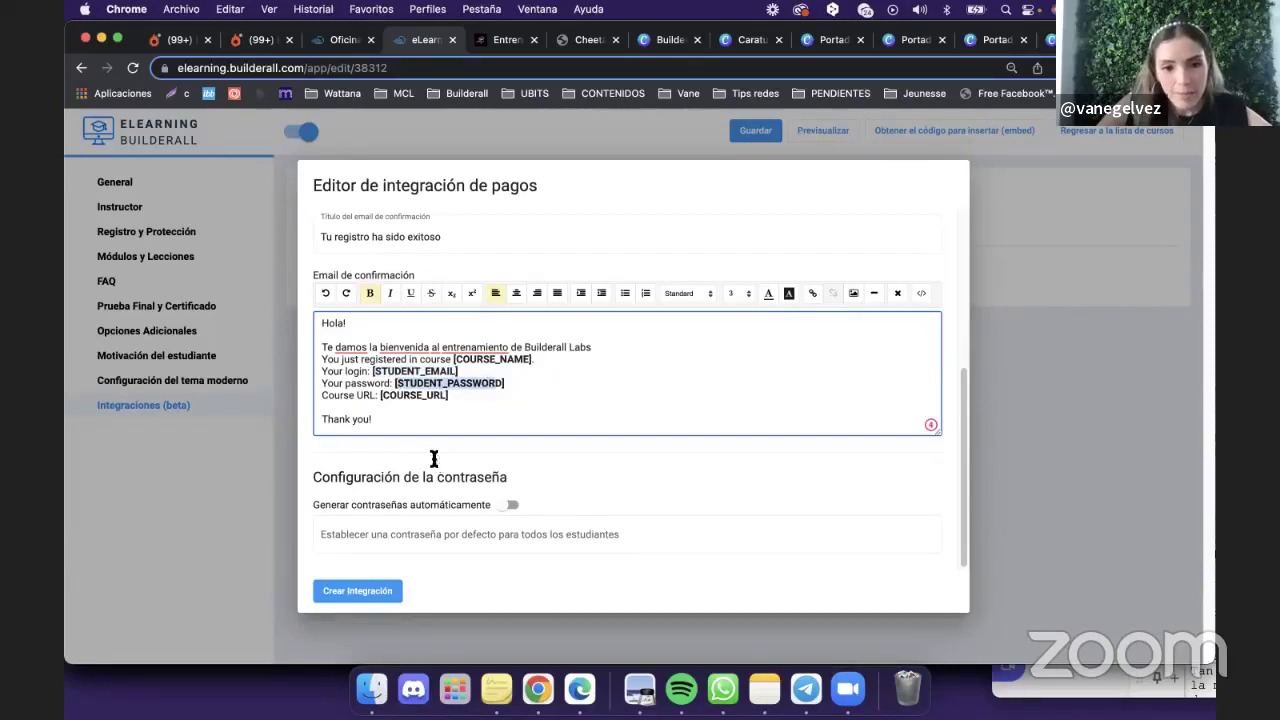
# Turn on automatic student password generation and replace 'You just registered in course' with 'Te has registradao'
pyautogui.click(515, 506)
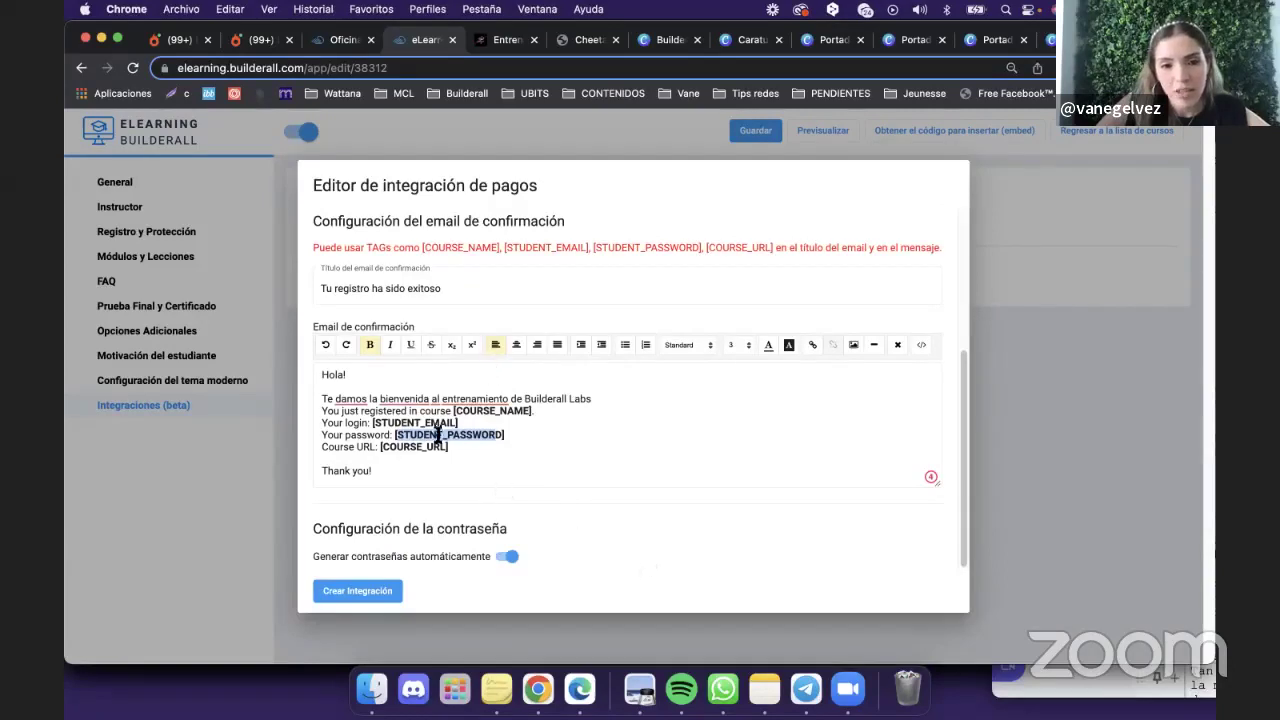
pyautogui.click(393, 437)
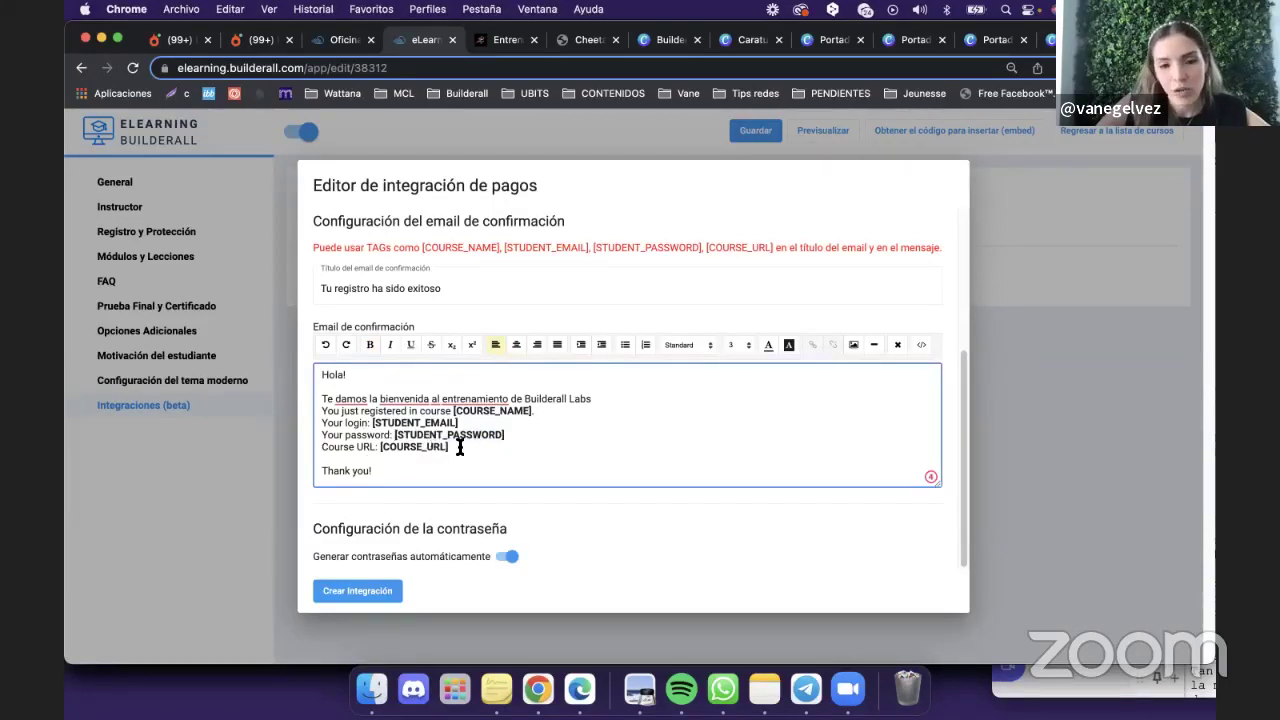
pyautogui.moveTo(321, 410); pyautogui.dragTo(451, 411)
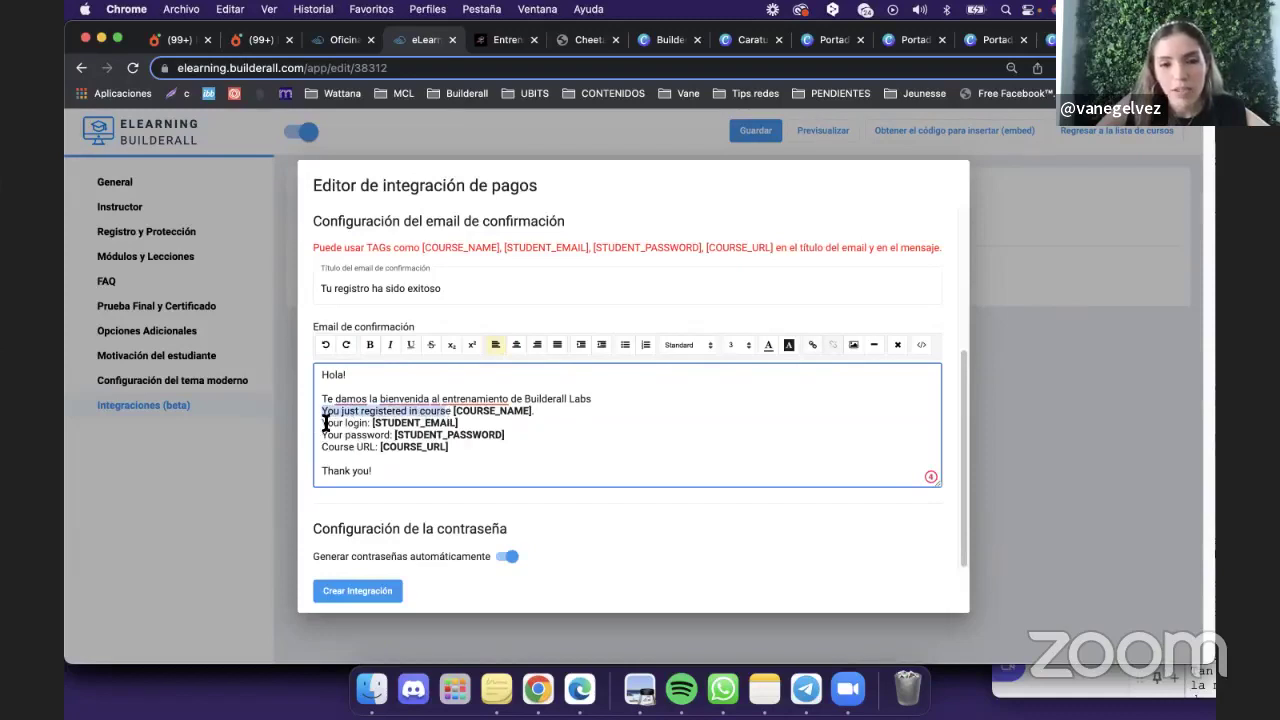
pyautogui.click(317, 410)
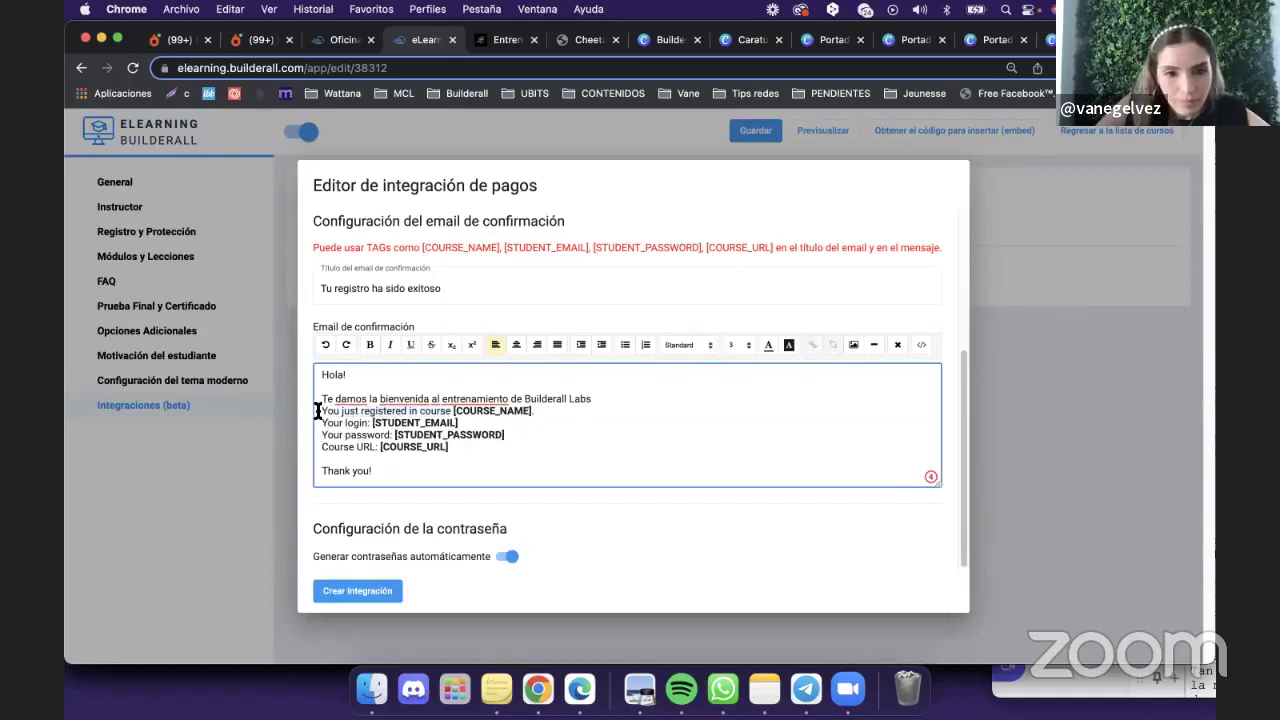
pyautogui.moveTo(317, 410); pyautogui.dragTo(451, 411)
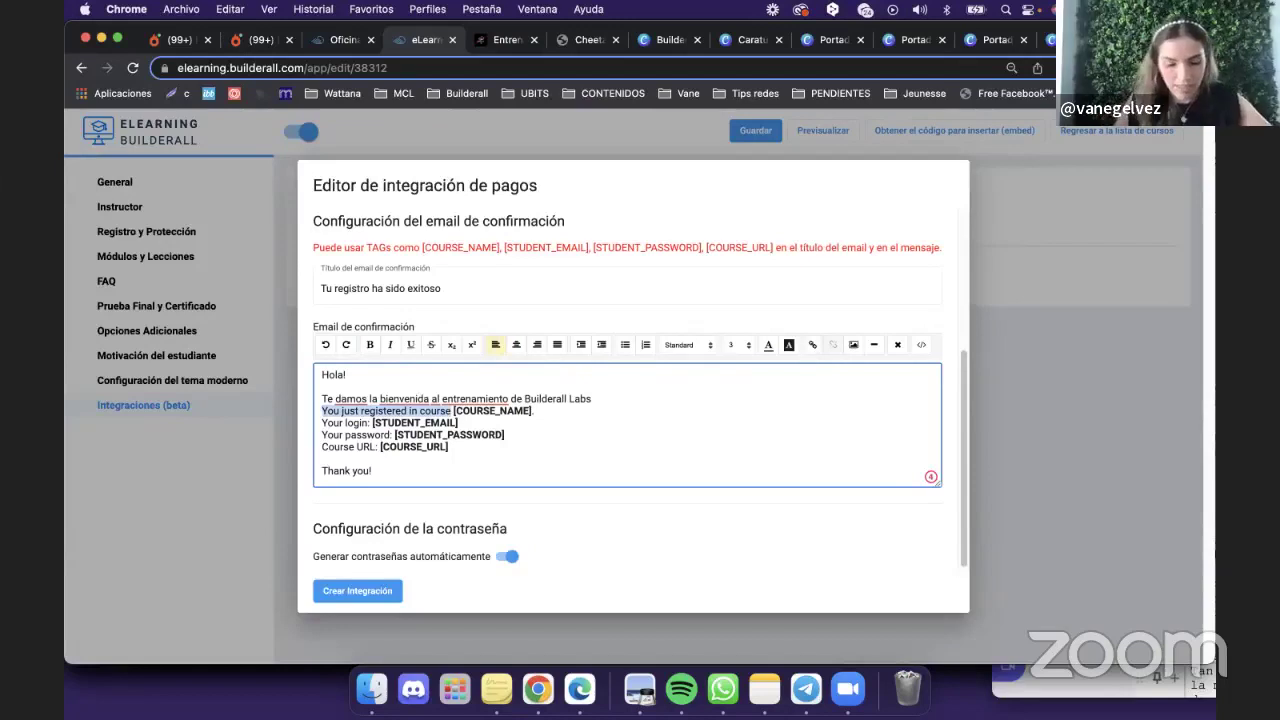
pyautogui.write('Te has registra')
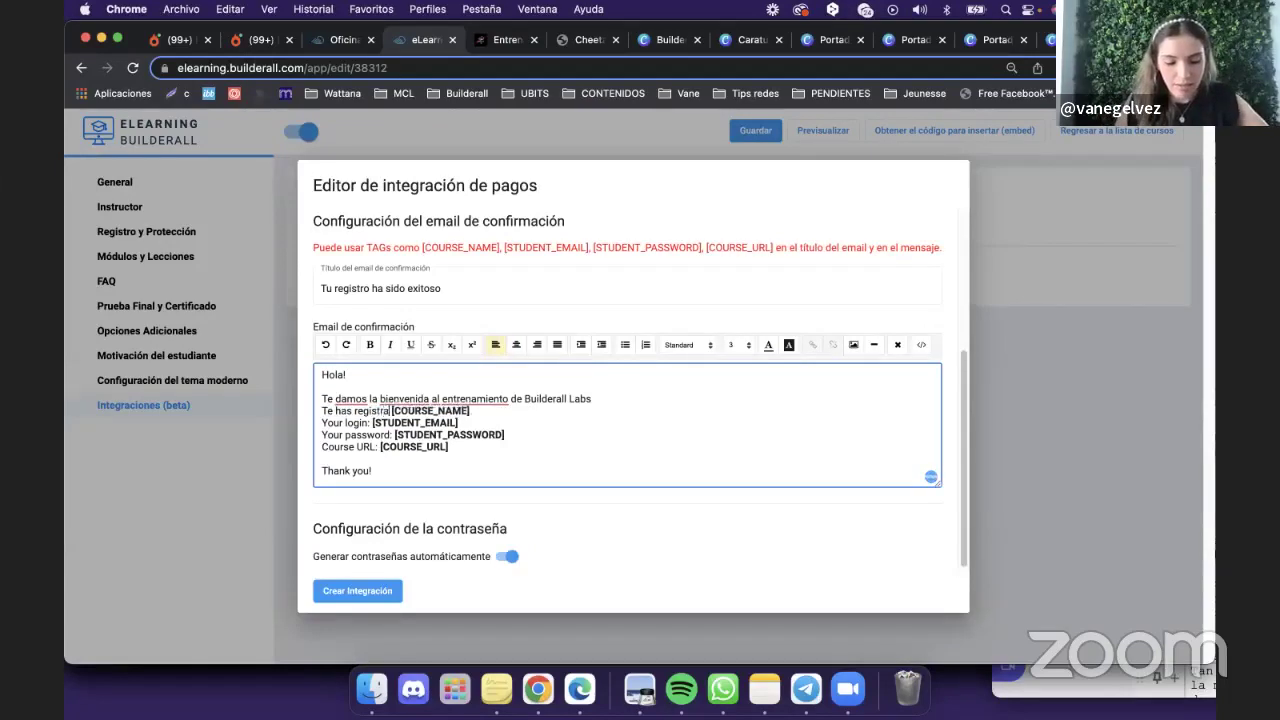
pyautogui.write('da')
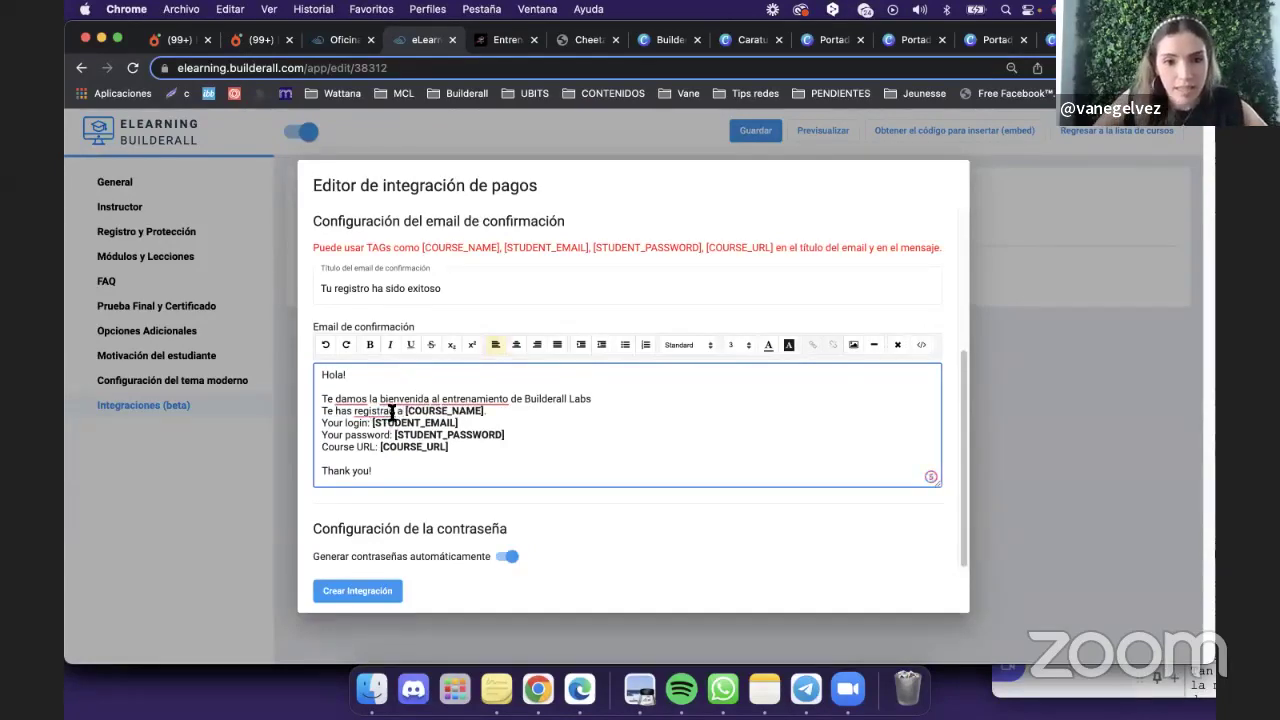
pyautogui.write('o')
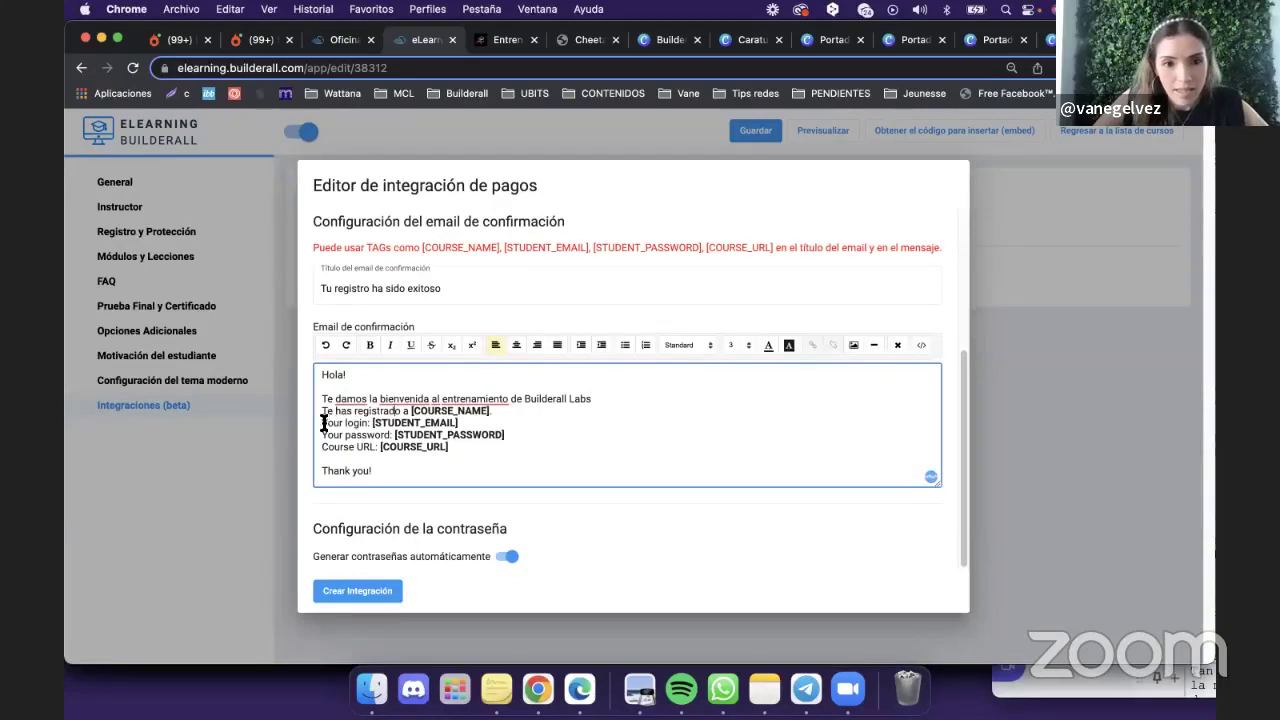
# Translate the login and password labels to 'Tu correo de acceso' and 'Tu contraseña:'
pyautogui.moveTo(322, 421); pyautogui.dragTo(362, 424)
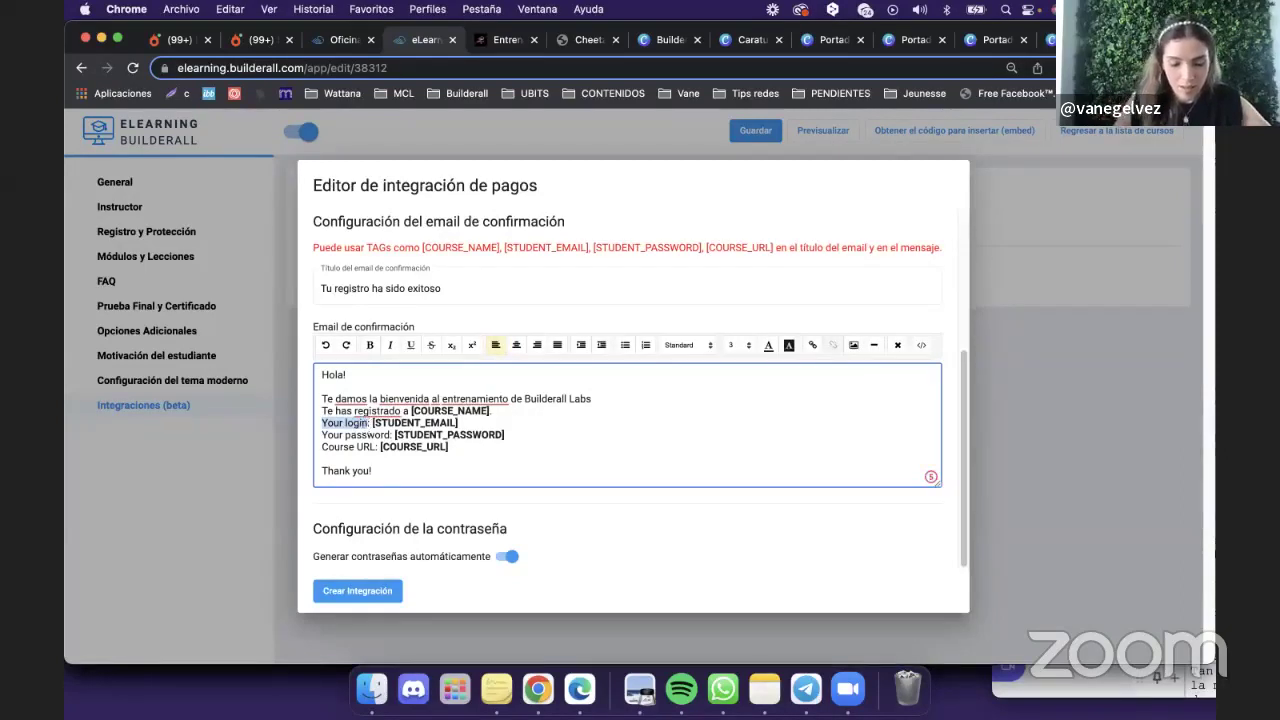
pyautogui.write('Tu nombre d')
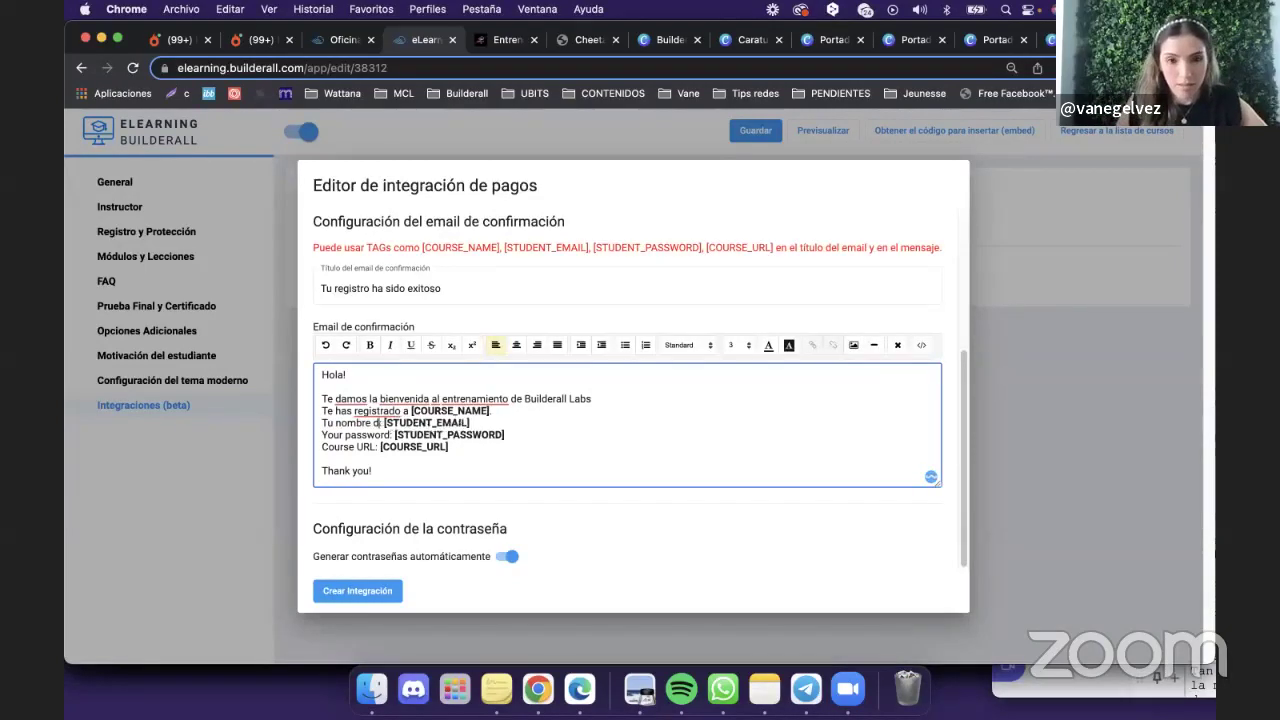
pyautogui.press('BackSpace')
pyautogui.press('BackSpace')
pyautogui.press('BackSpace')
pyautogui.press('BackSpace')
pyautogui.press('BackSpace')
pyautogui.press('BackSpace')
pyautogui.press('BackSpace')
pyautogui.press('BackSpace')
pyautogui.write('cor')
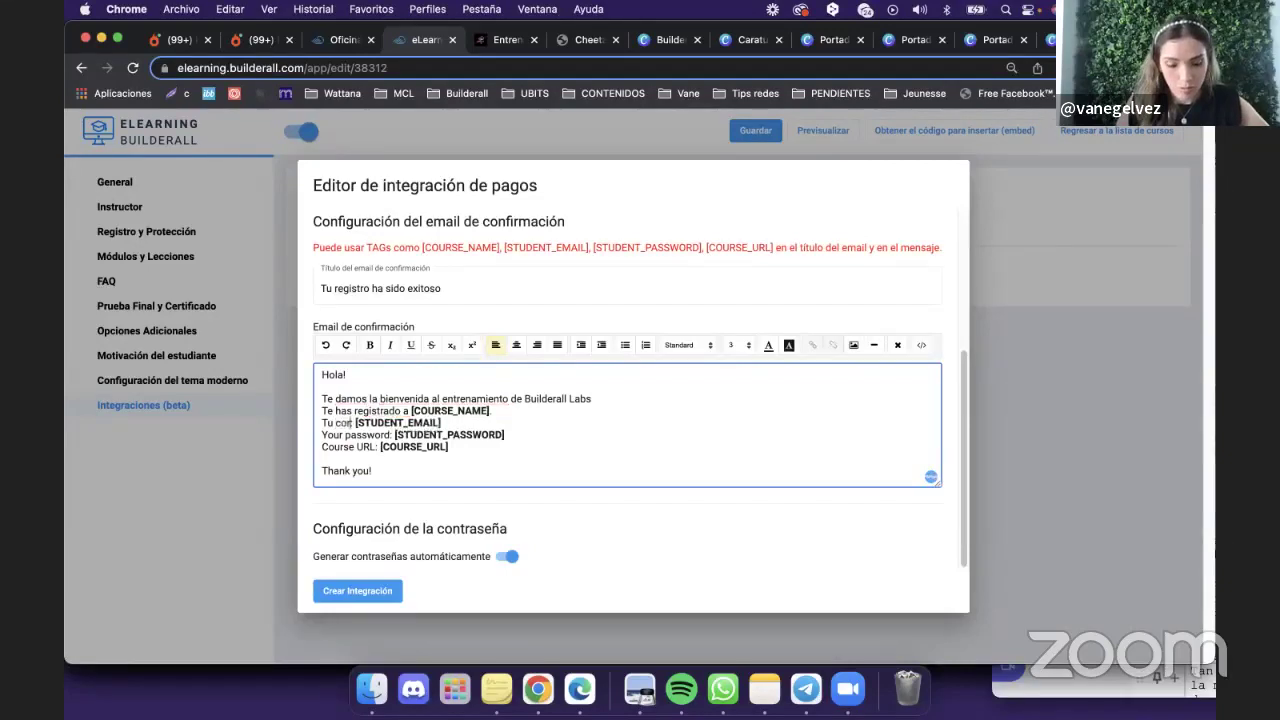
pyautogui.write('reo de acceso:')
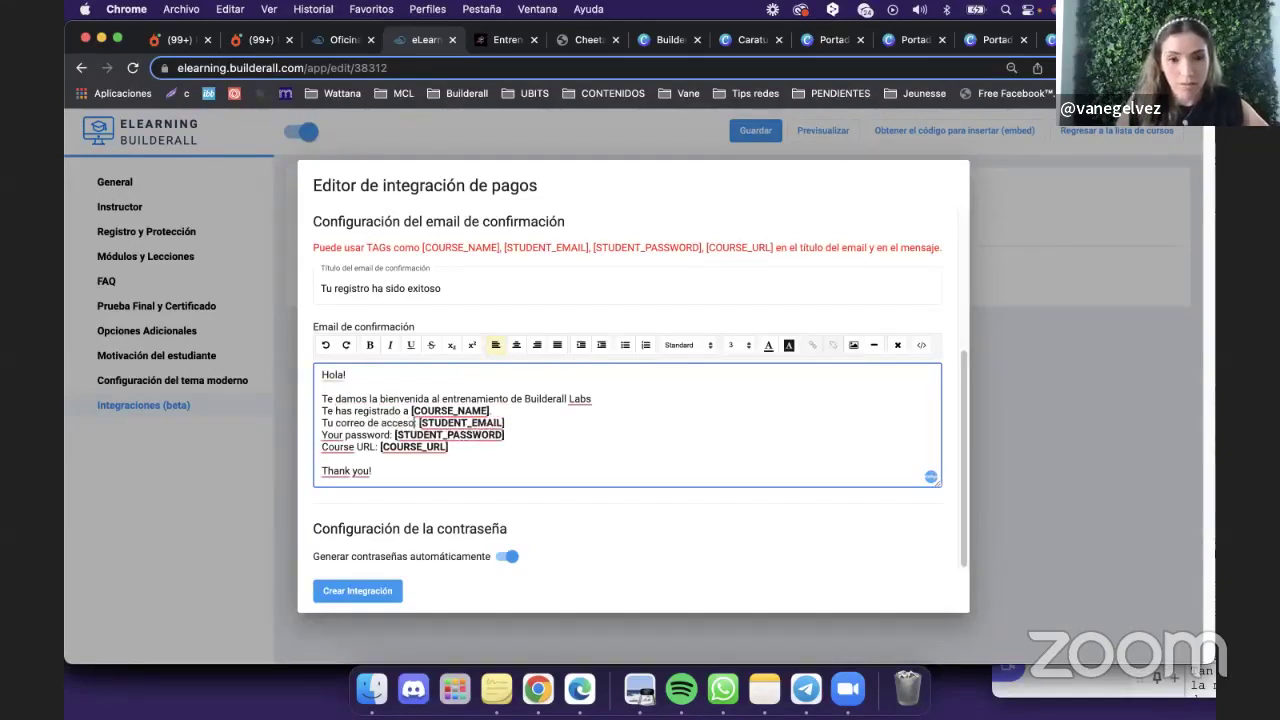
pyautogui.moveTo(321, 435); pyautogui.dragTo(392, 436)
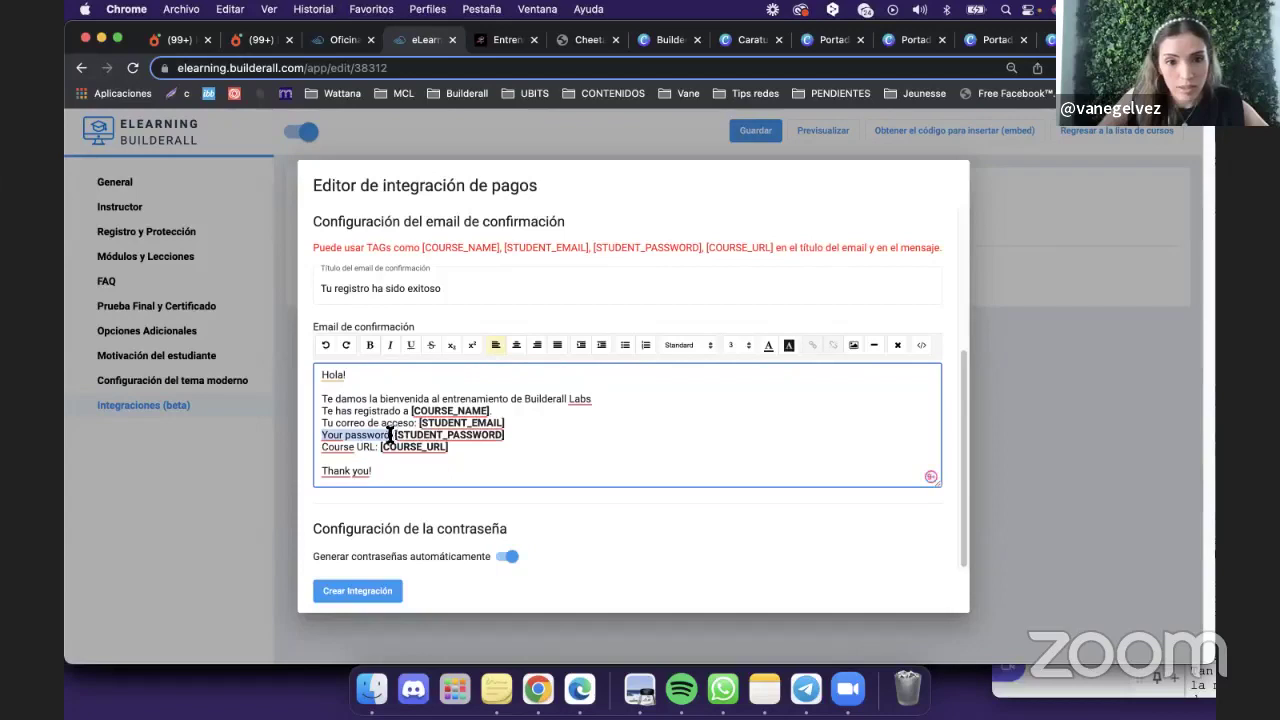
pyautogui.write('Tu contraseña')
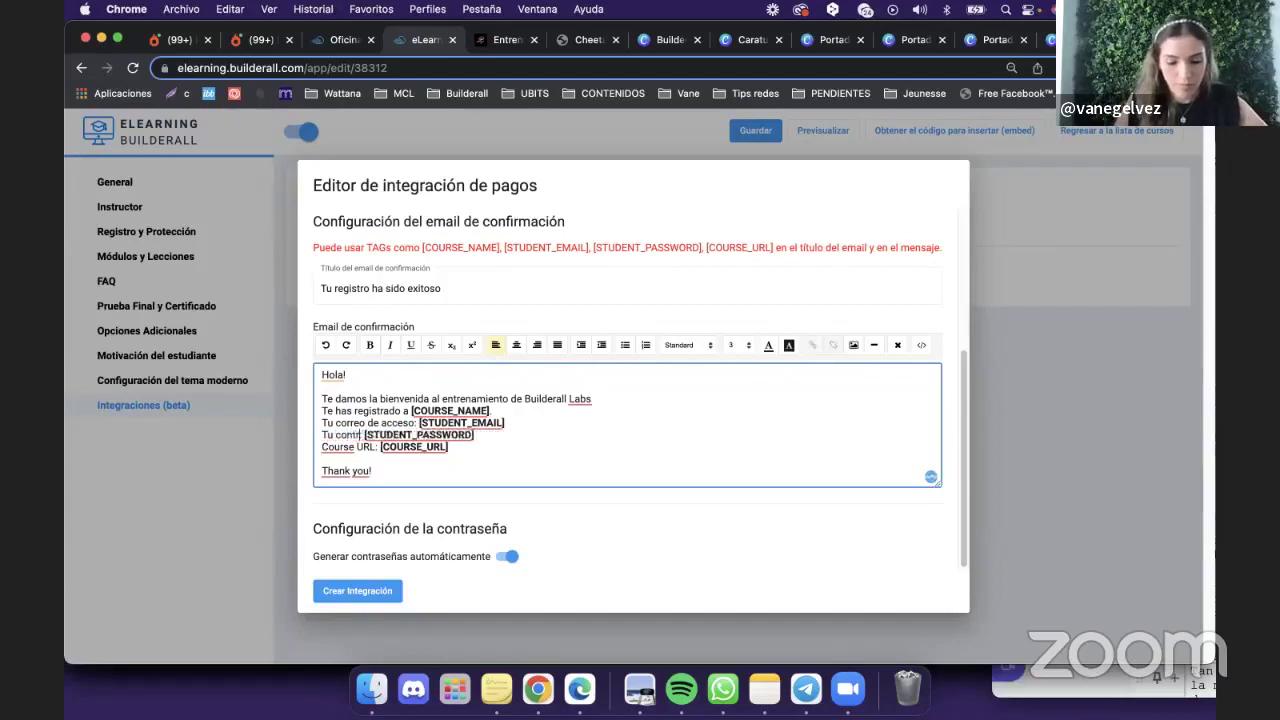
pyautogui.write(':')
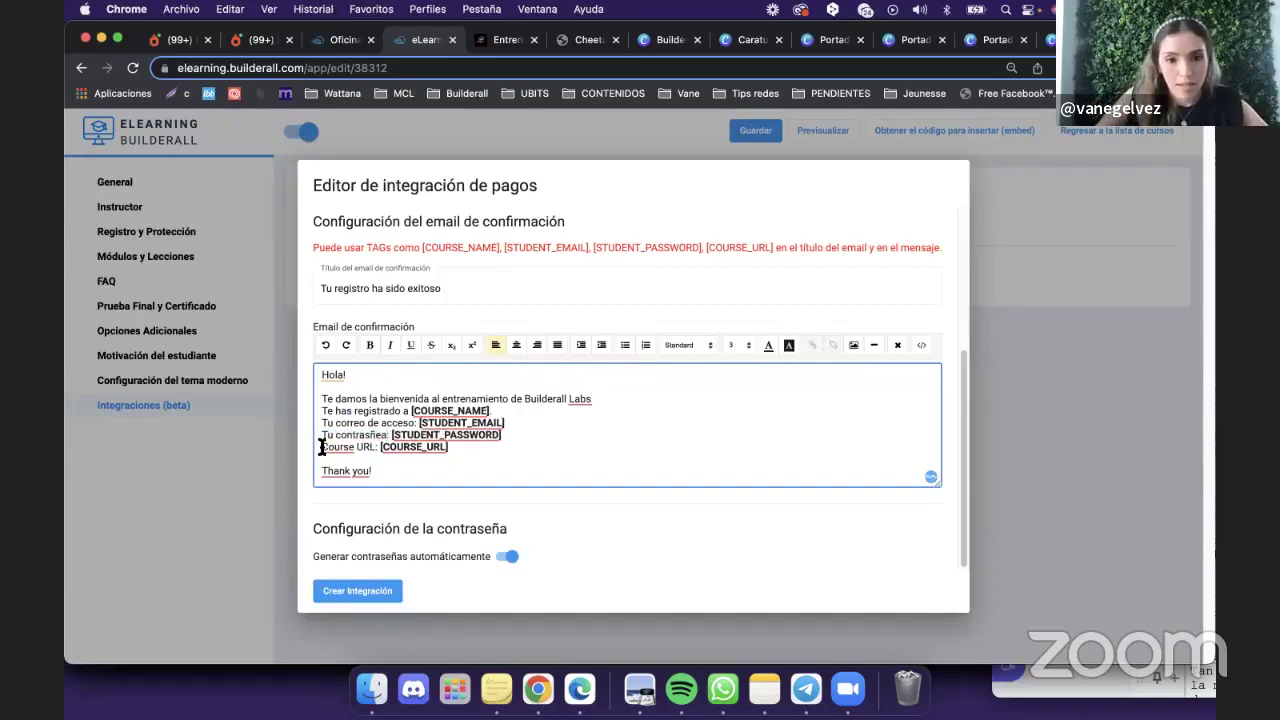
# Change the Course URL label to 'Puedes acceder ingresando a:', fix 'contraseña', and close with 'Gracias!'
pyautogui.moveTo(320, 446); pyautogui.dragTo(372, 451)
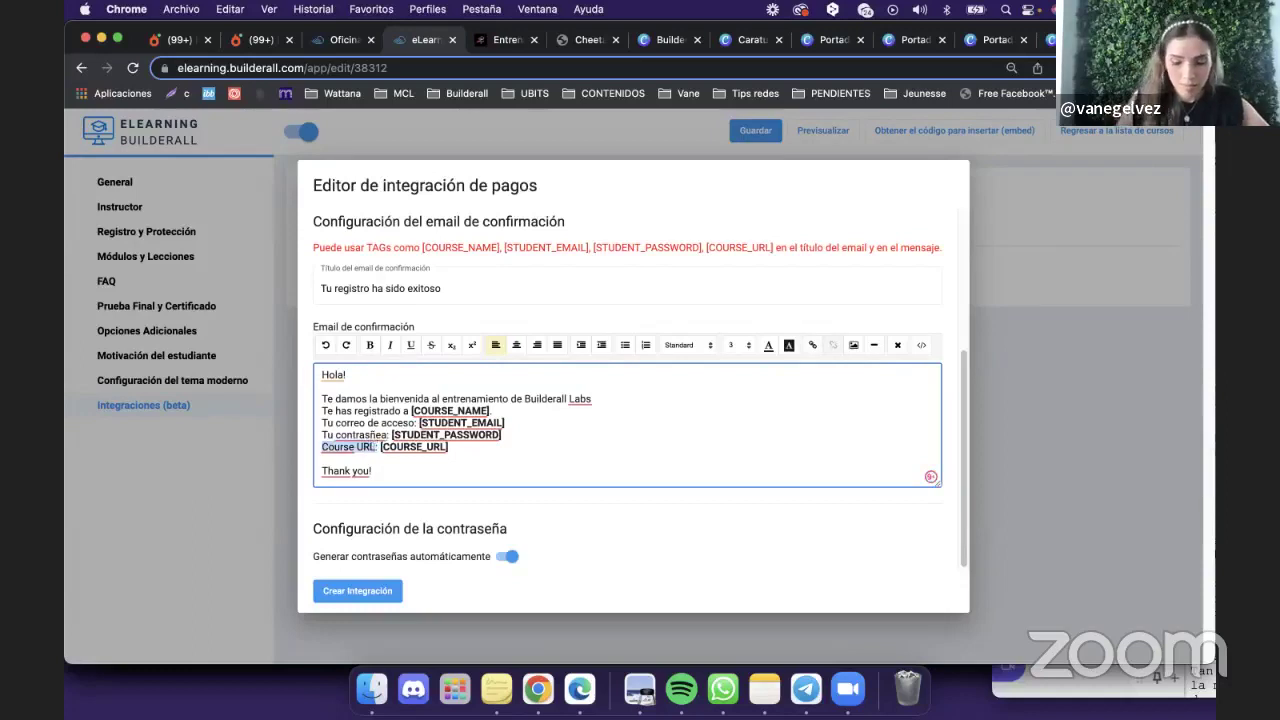
pyautogui.write('Puedes acceder')
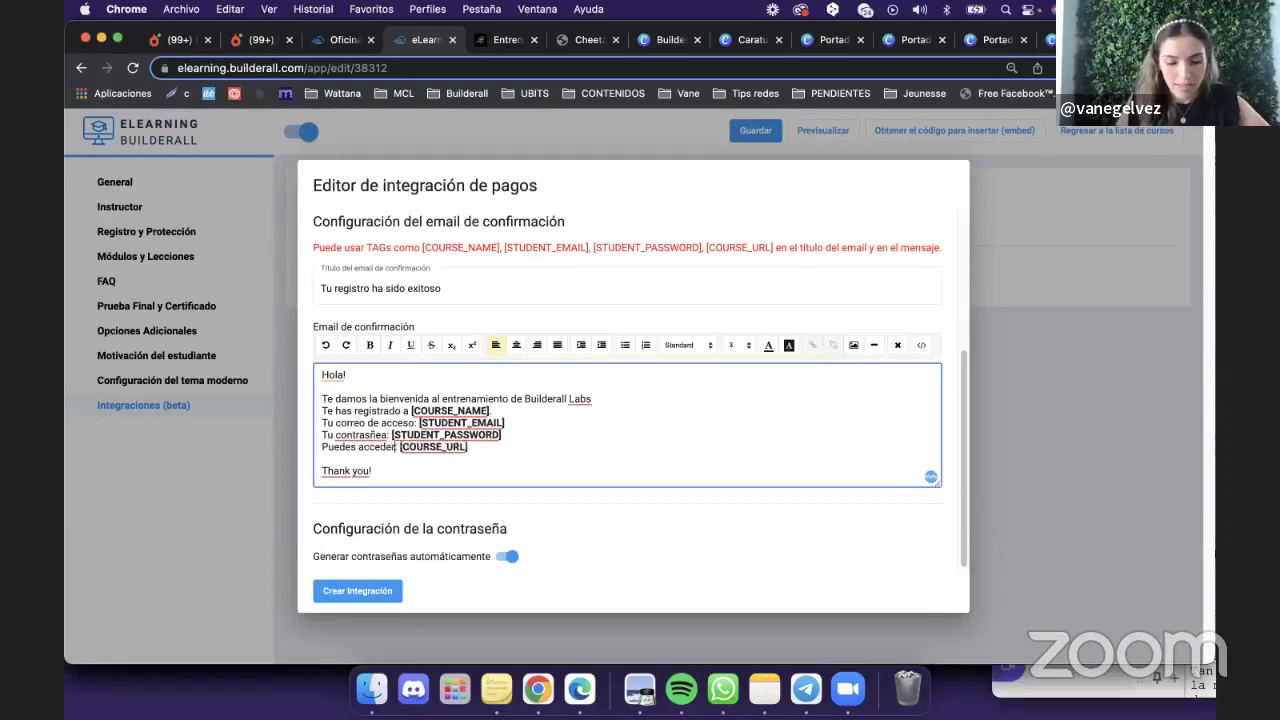
pyautogui.write(' ingres ')
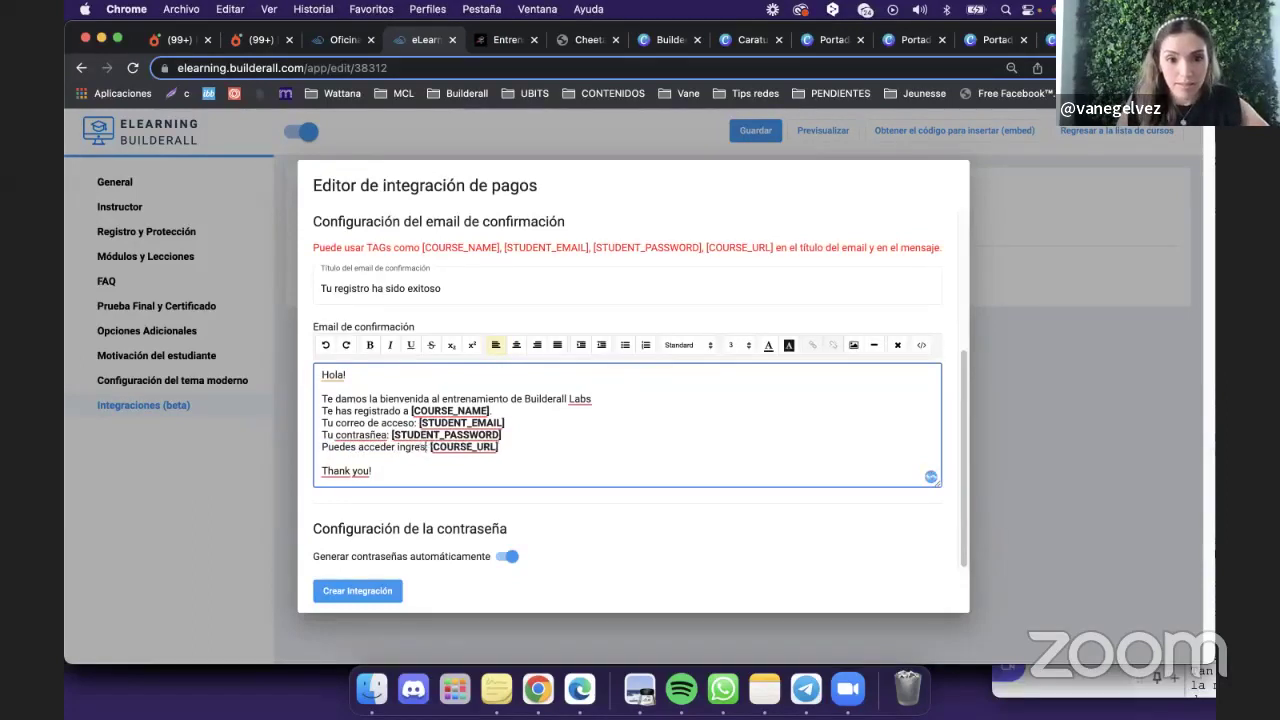
pyautogui.write('ando a')
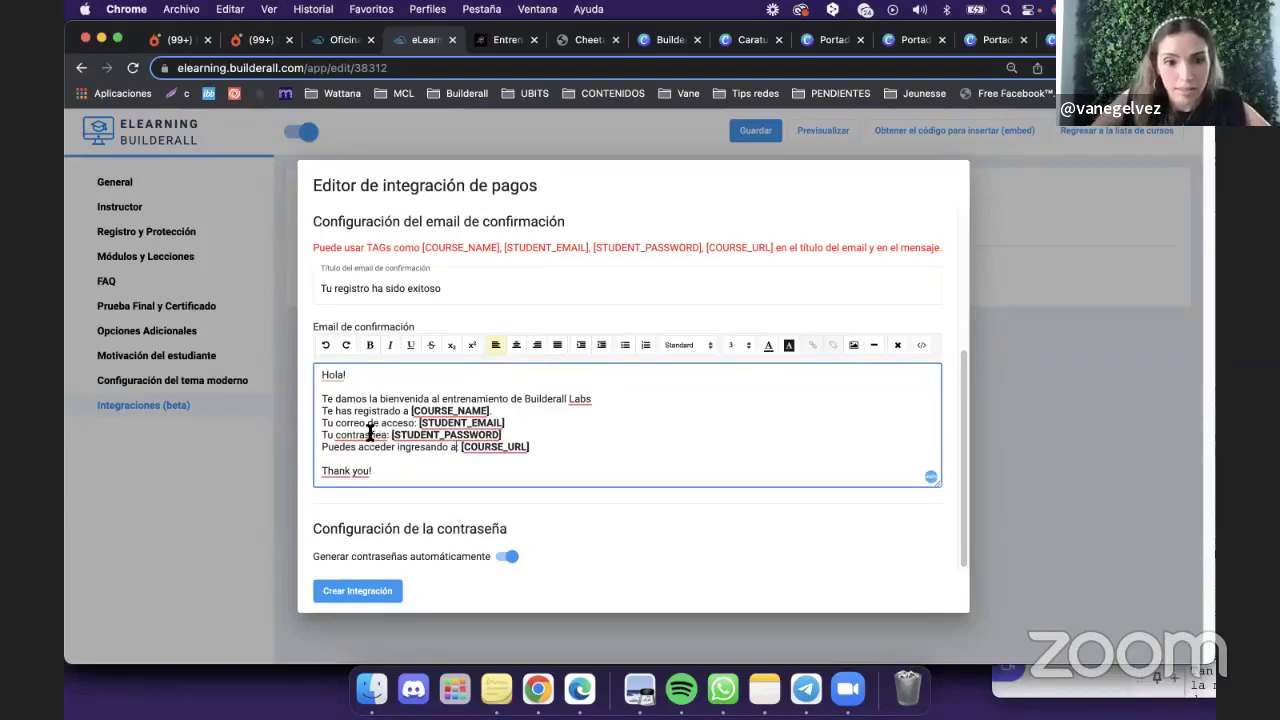
pyautogui.write(':')
pyautogui.click(376, 435)
pyautogui.write('ñ')
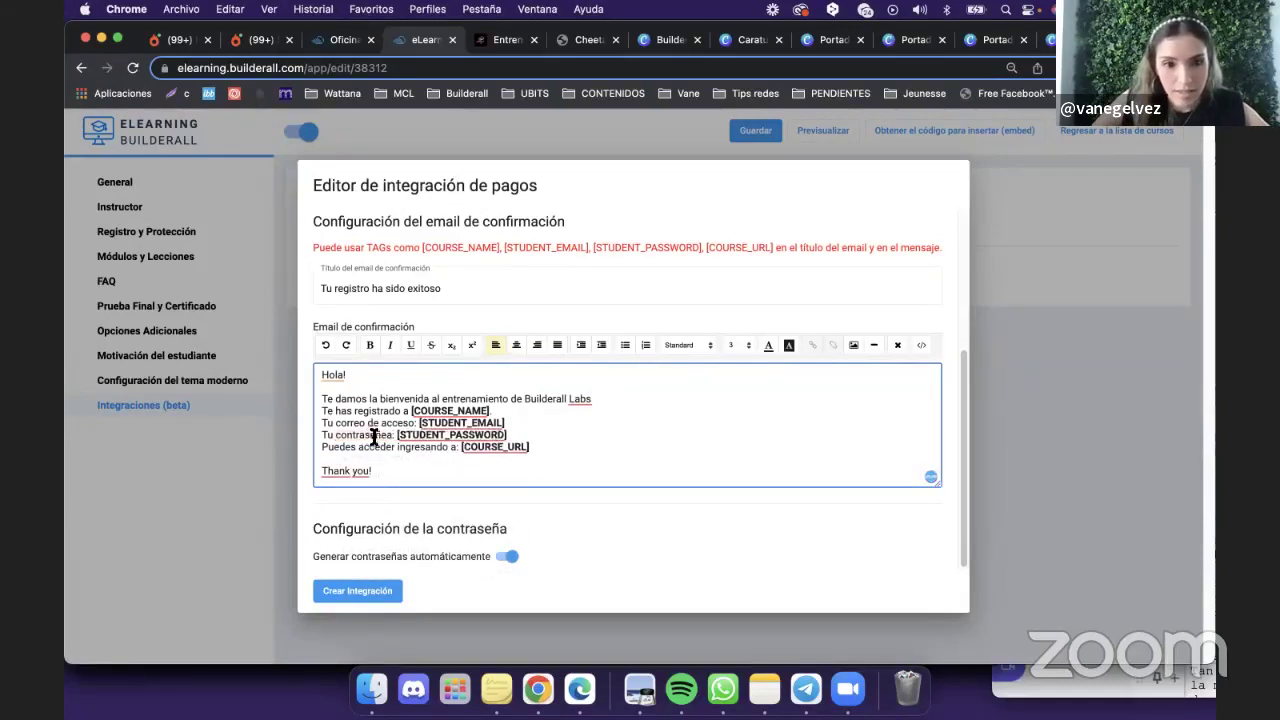
pyautogui.press('BackSpace')
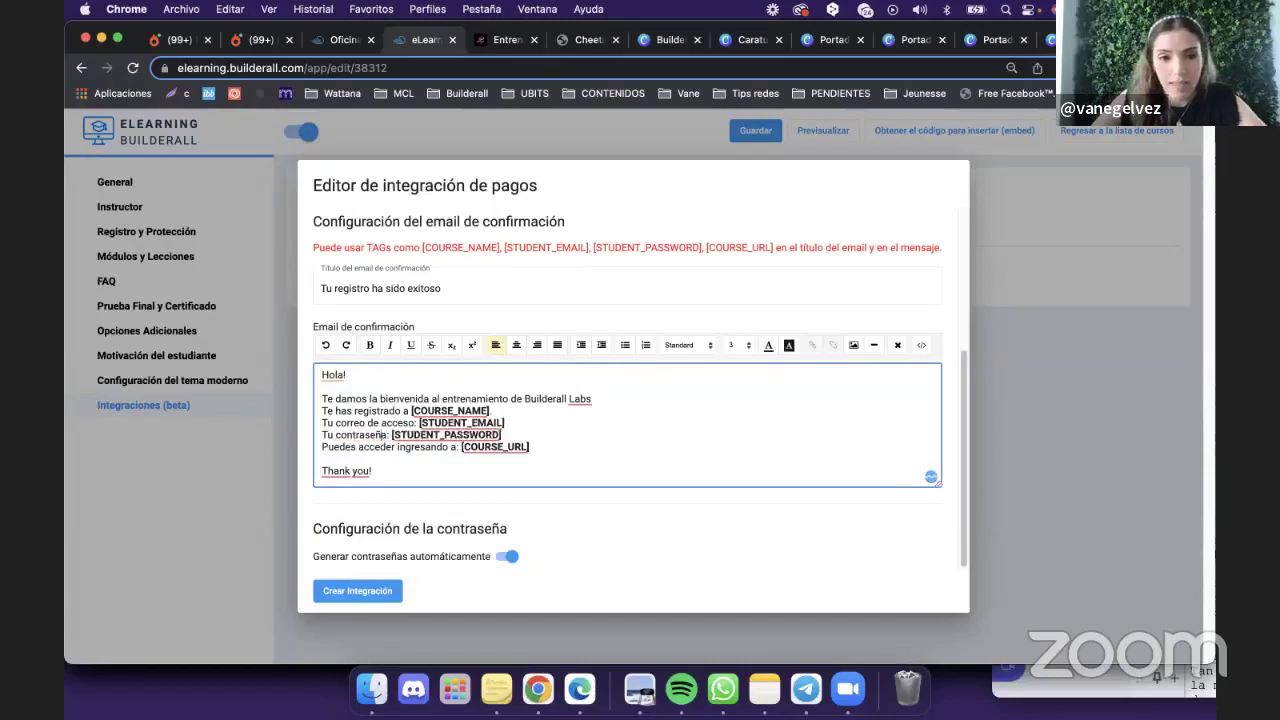
pyautogui.moveTo(372, 471); pyautogui.dragTo(215, 457)
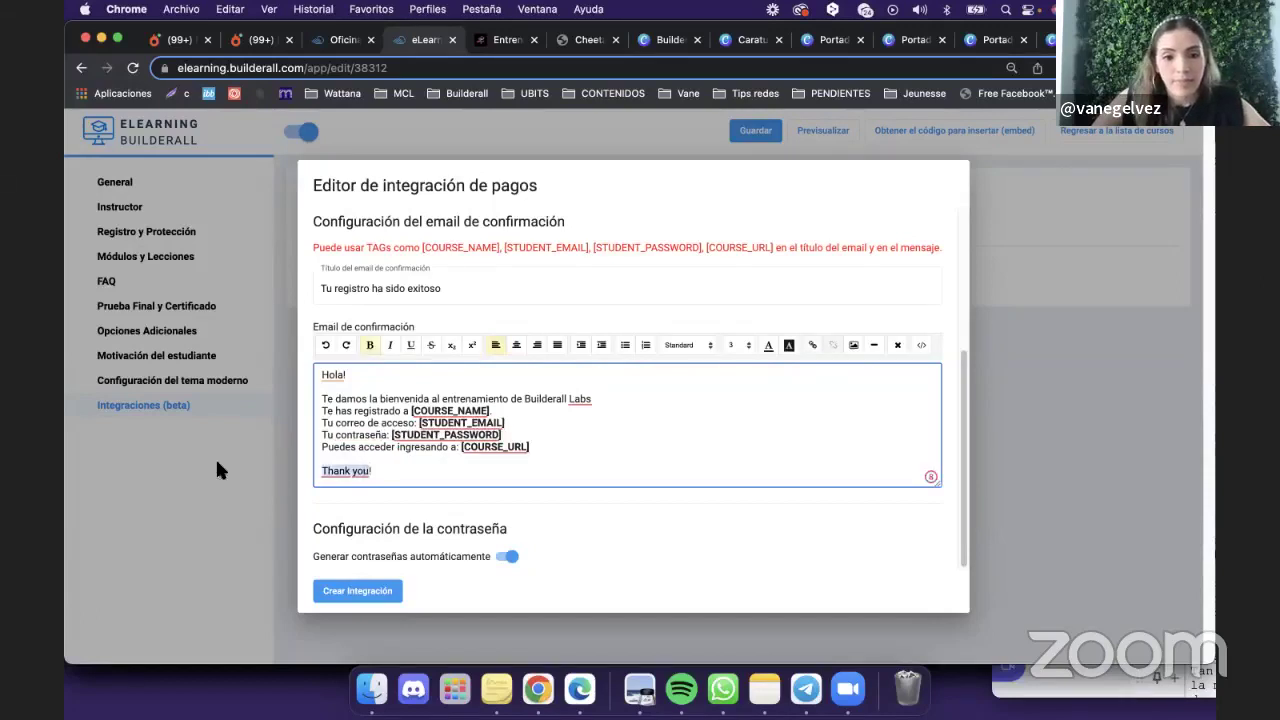
pyautogui.write('Gracias!')
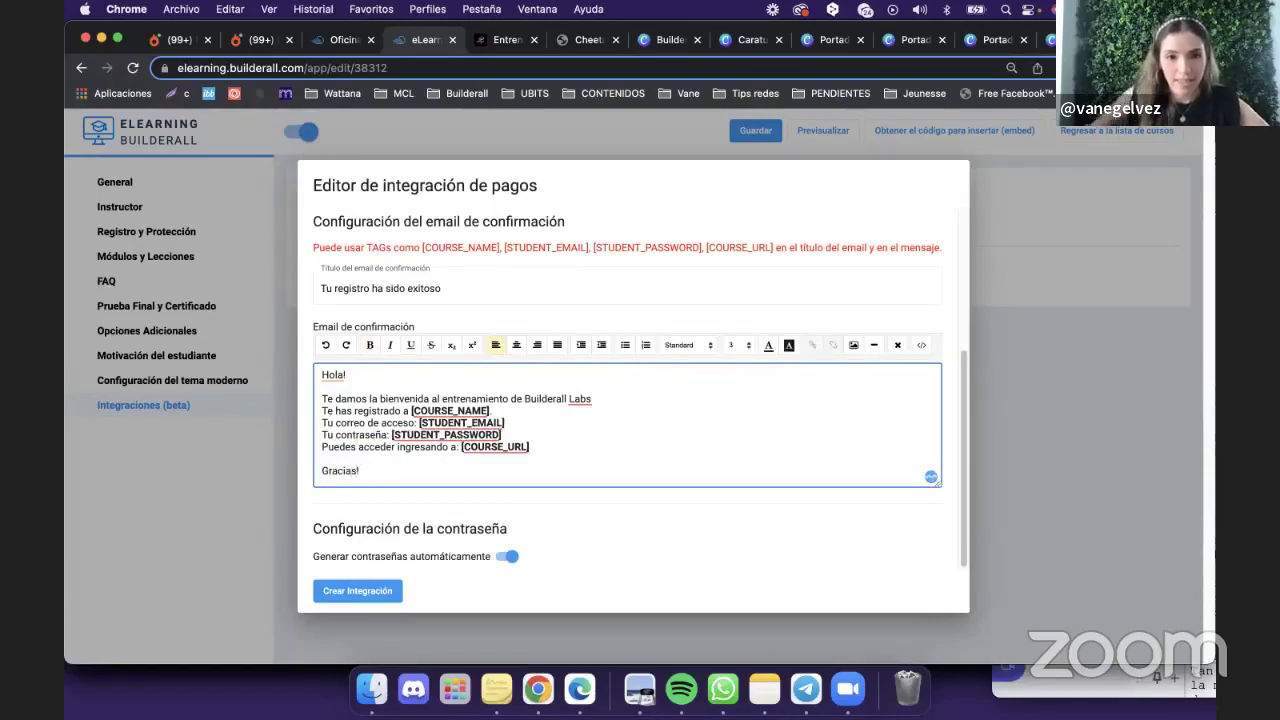
# Save the Hotmart - Builderall integration, view its endpoint URL, and move to the Hotmart product page
pyautogui.click(377, 599)
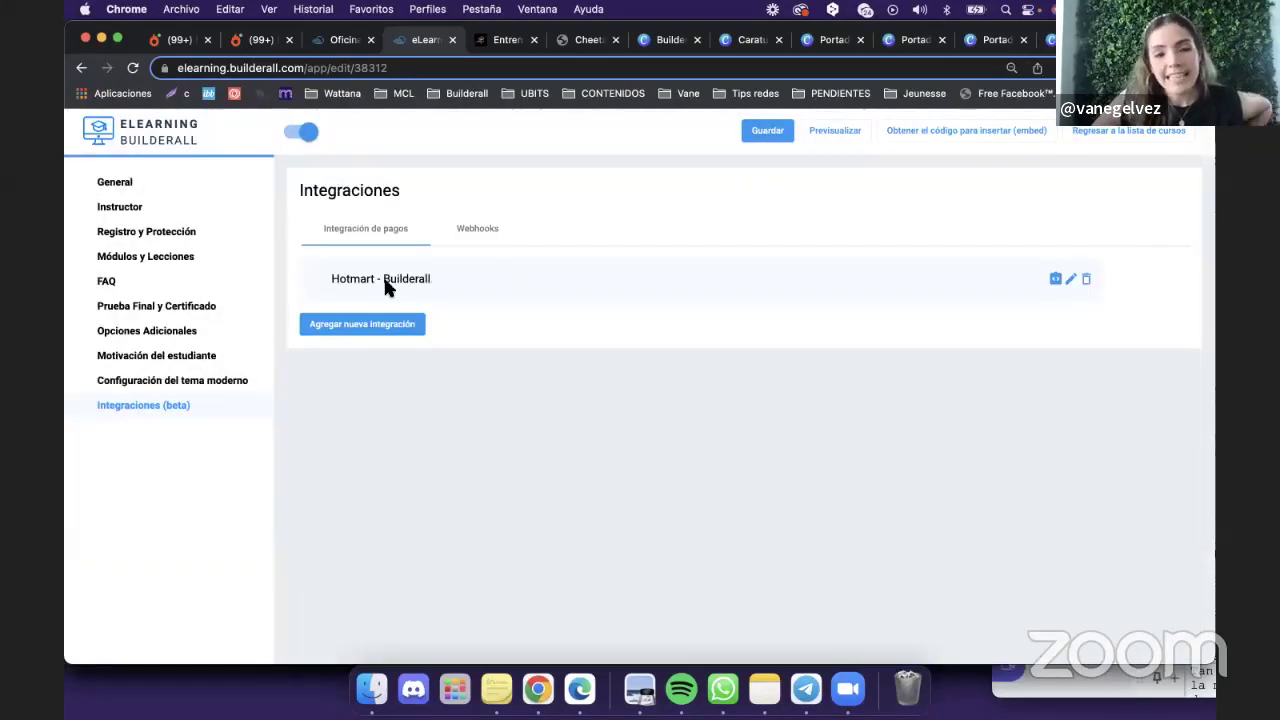
pyautogui.click(1054, 284)
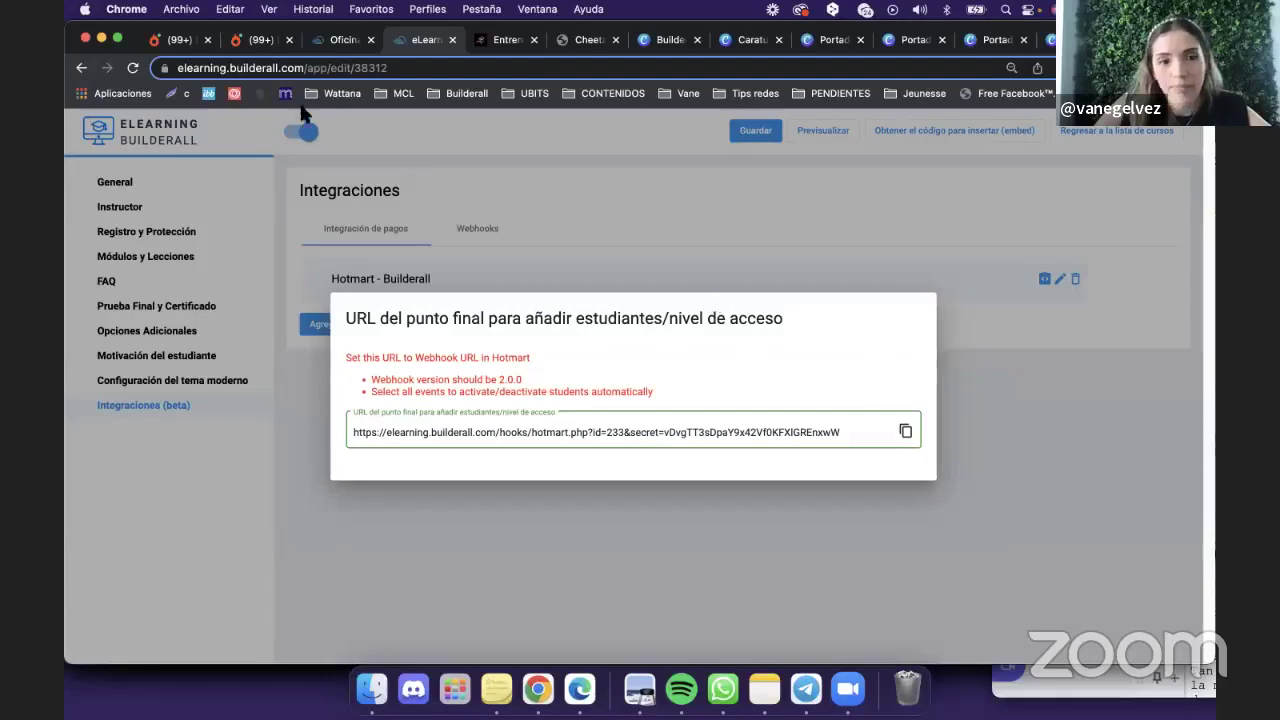
pyautogui.click(175, 40)
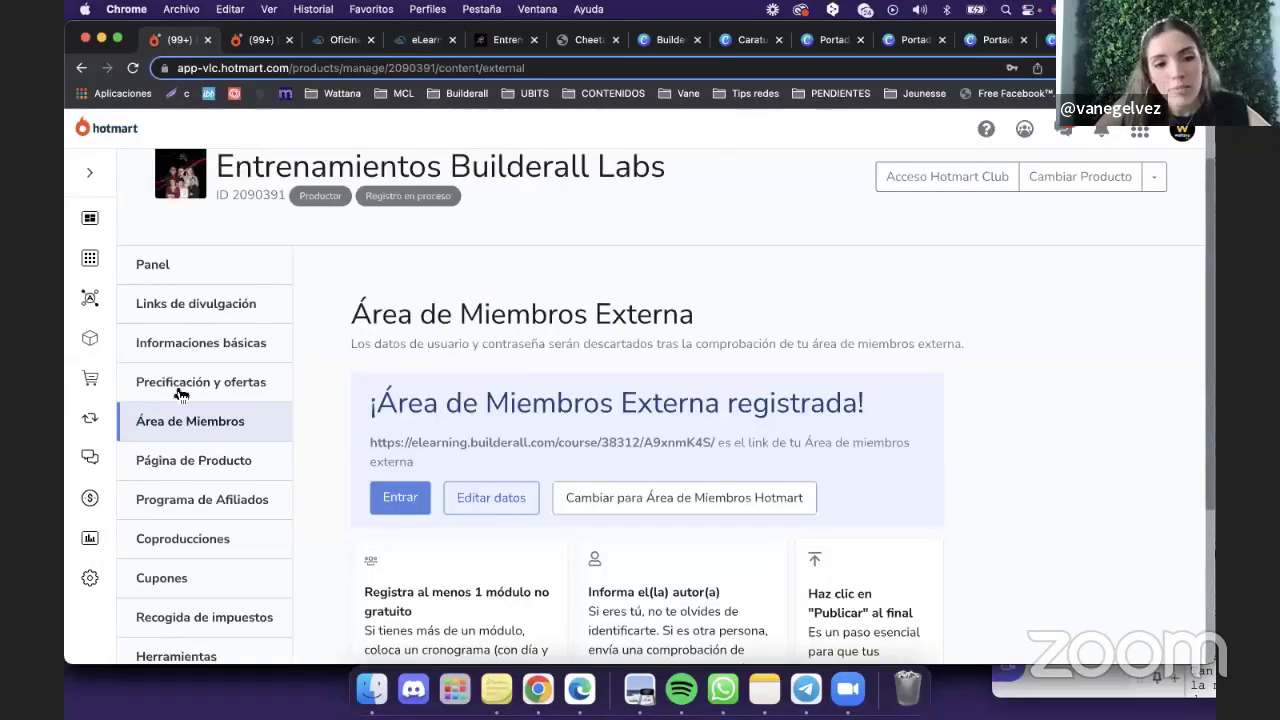
# Go to the product's Herramientas and open the Webhook (API y notificaciones) tool
pyautogui.scroll(-2, 337, 374)
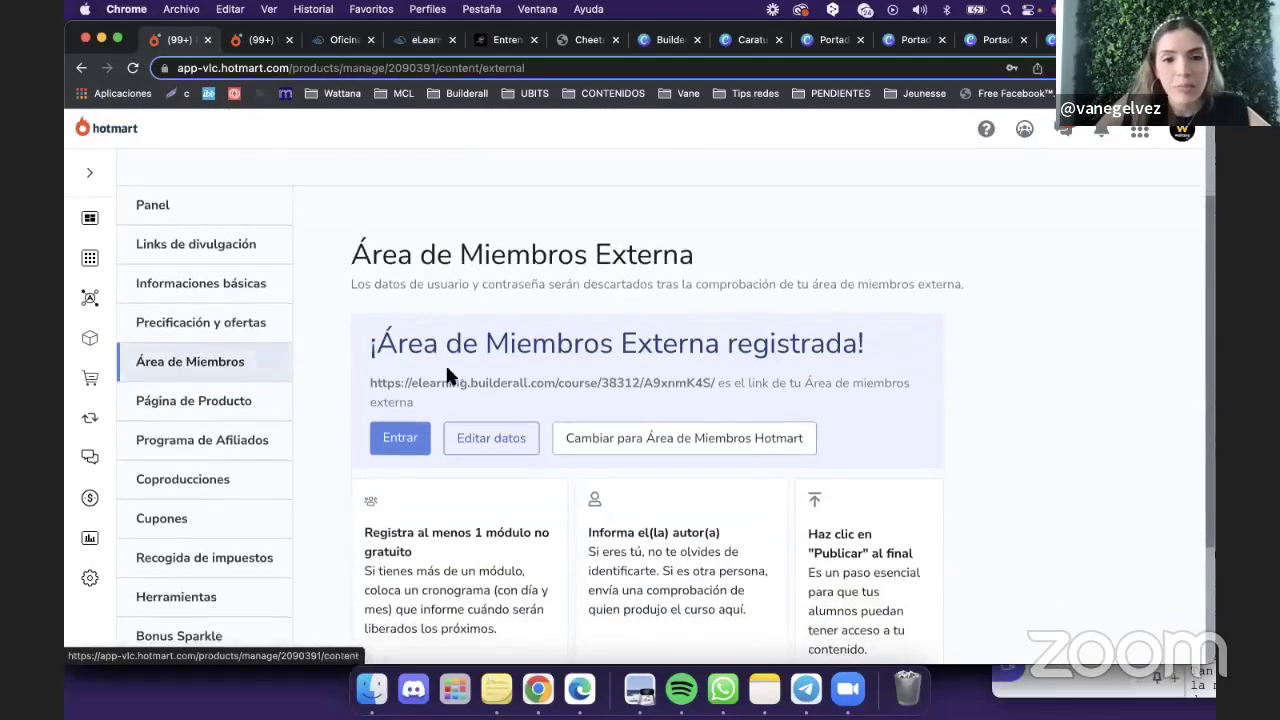
pyautogui.scroll(-2, 200, 405)
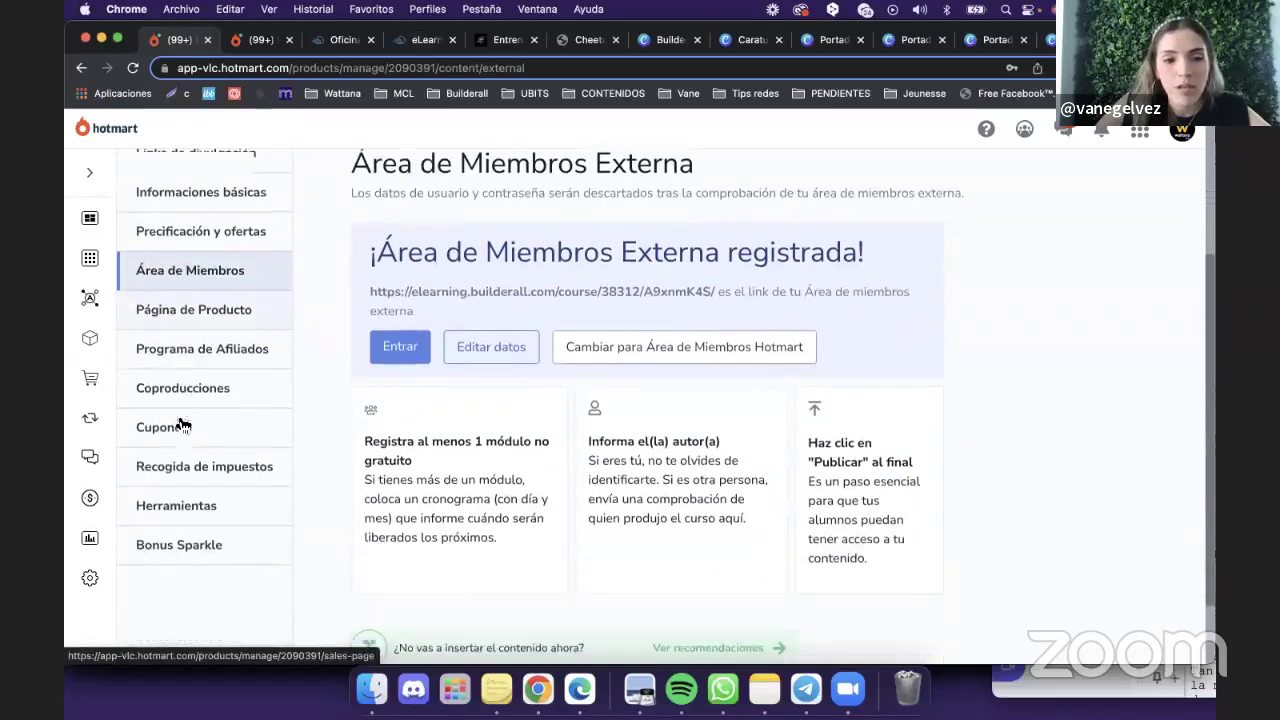
pyautogui.click(160, 508)
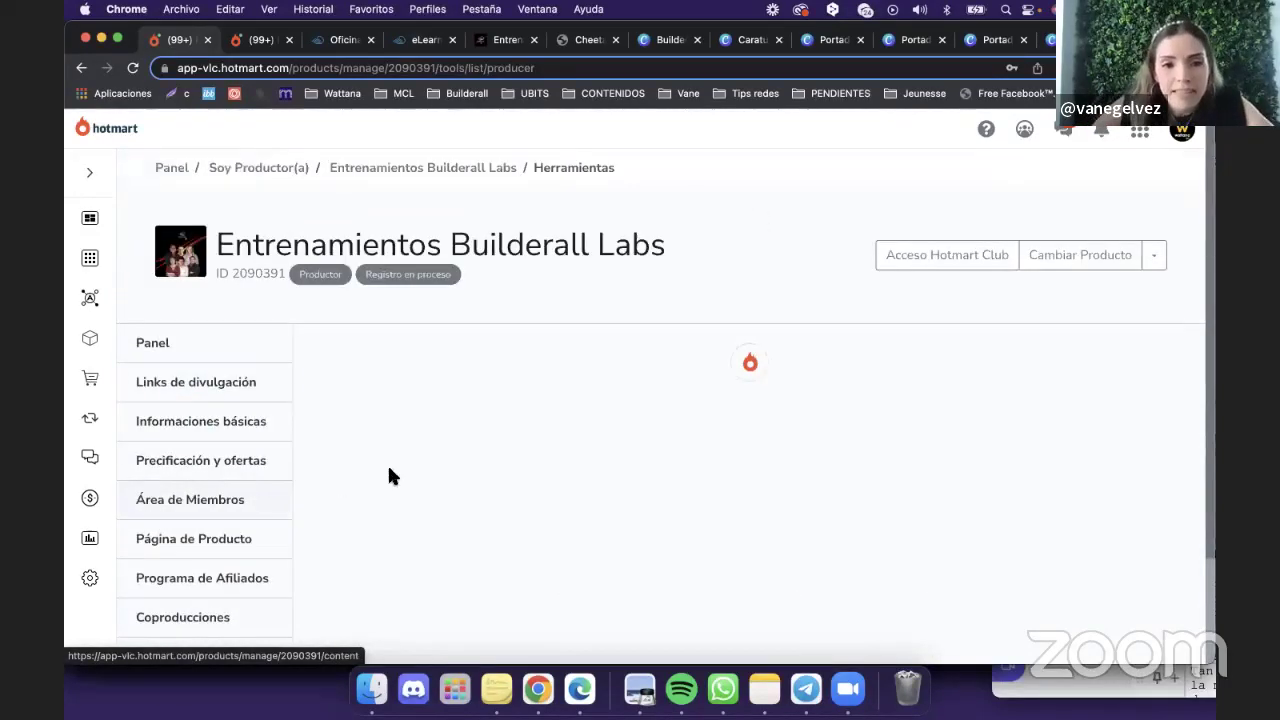
pyautogui.scroll(-5, 546, 491)
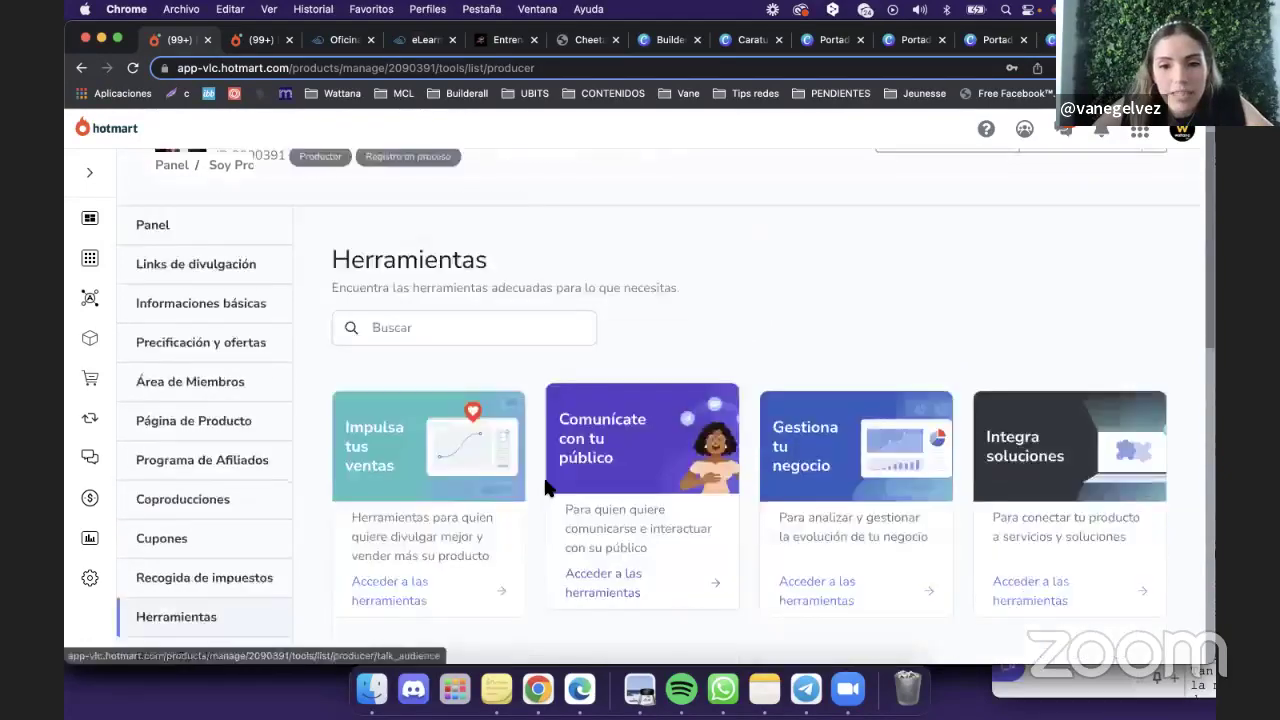
pyautogui.scroll(-4, 546, 488)
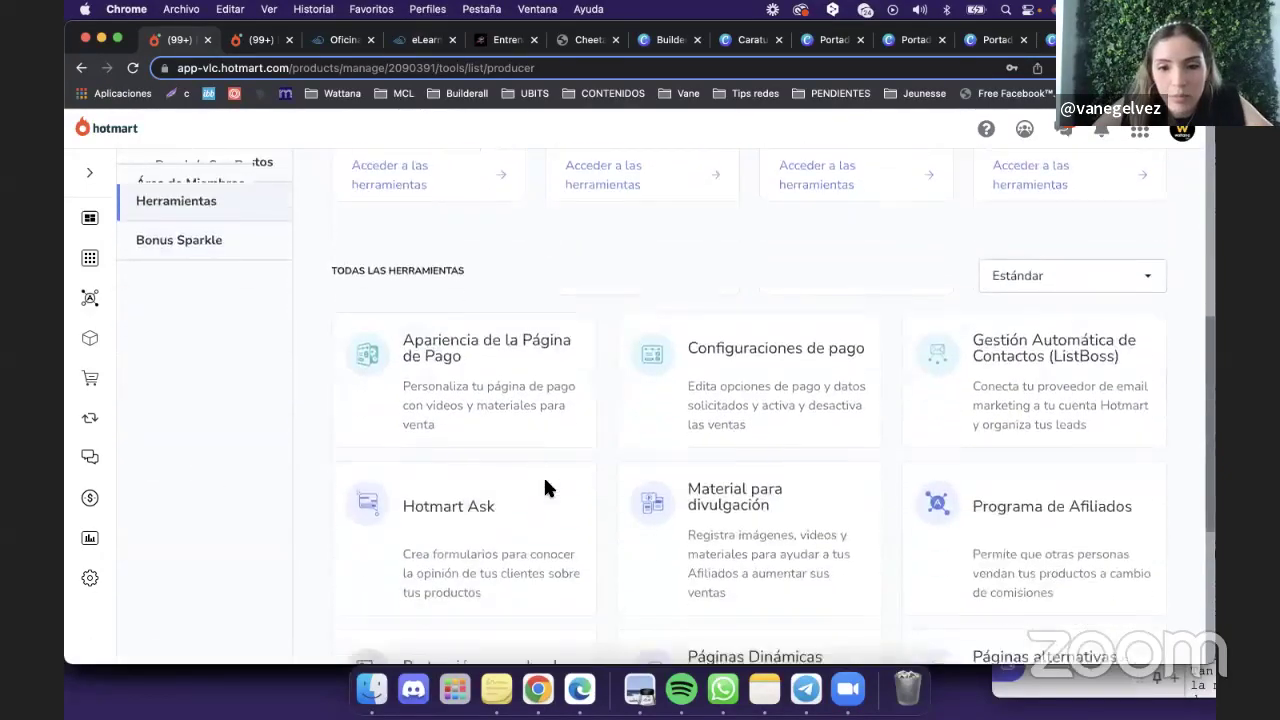
pyautogui.scroll(-3, 548, 490)
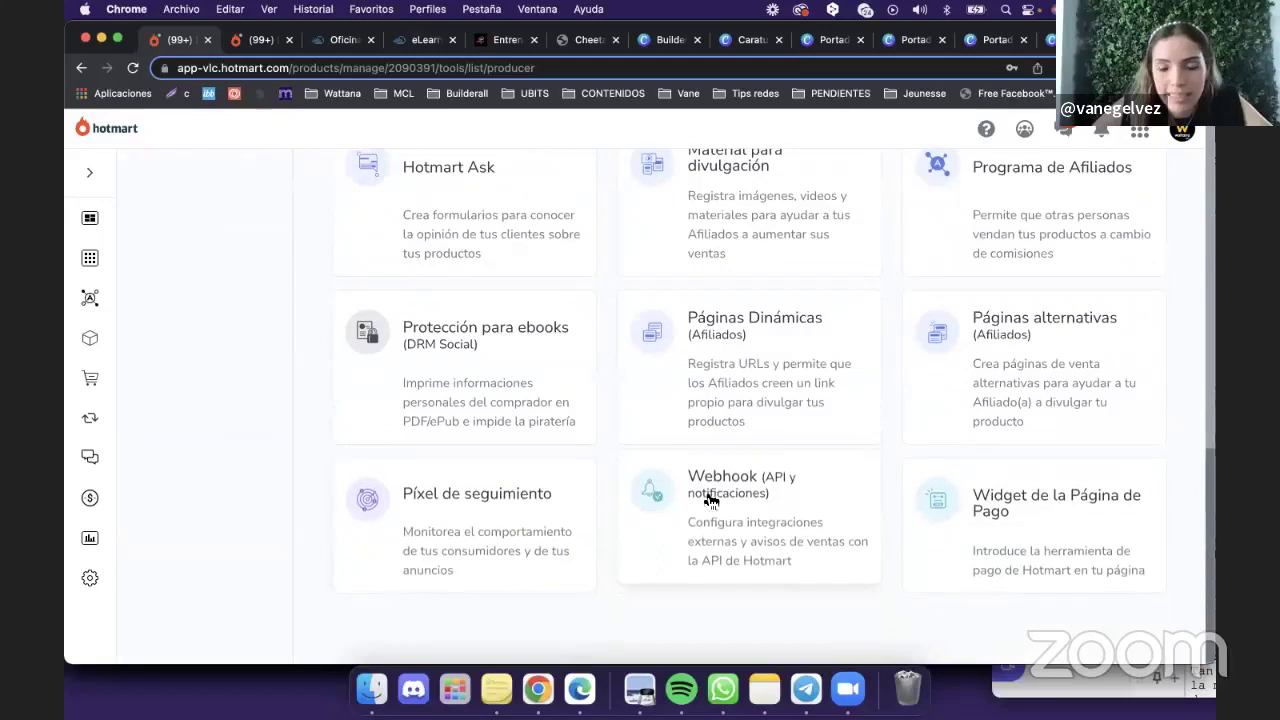
pyautogui.click(733, 500)
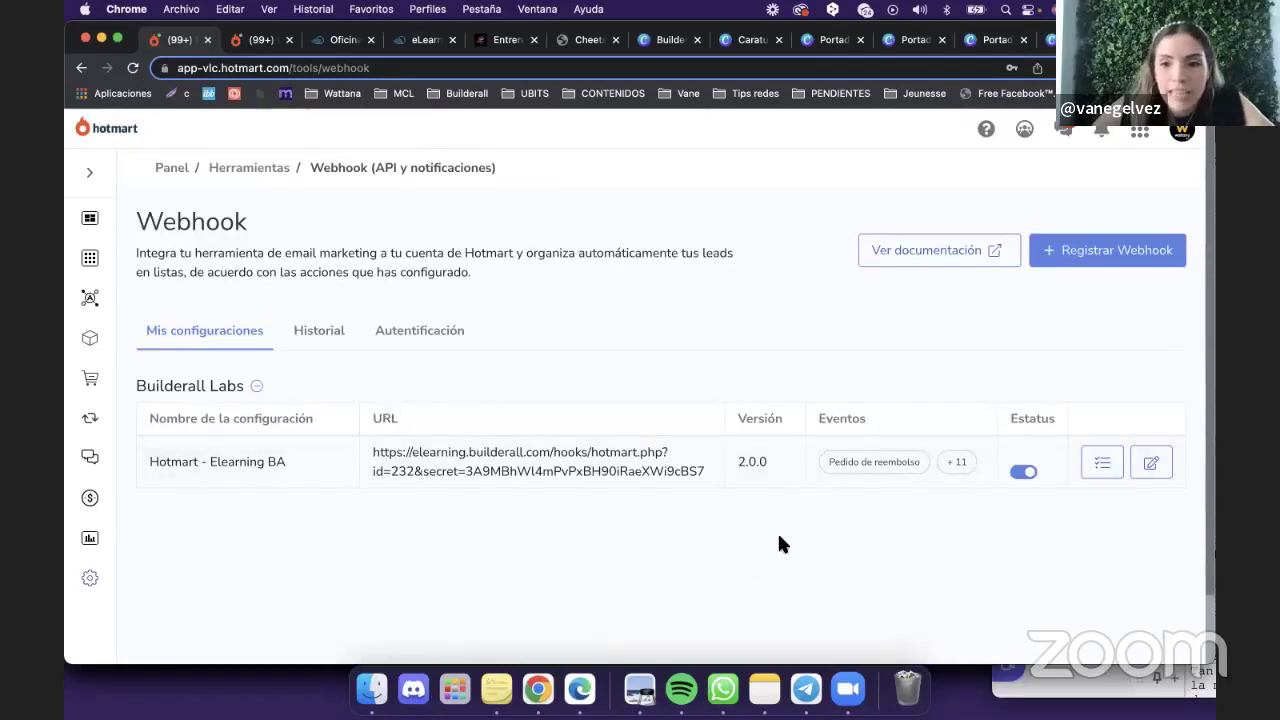
# Start a new webhook named 'Hotmart - Builderall Labs'
pyautogui.click(1142, 251)
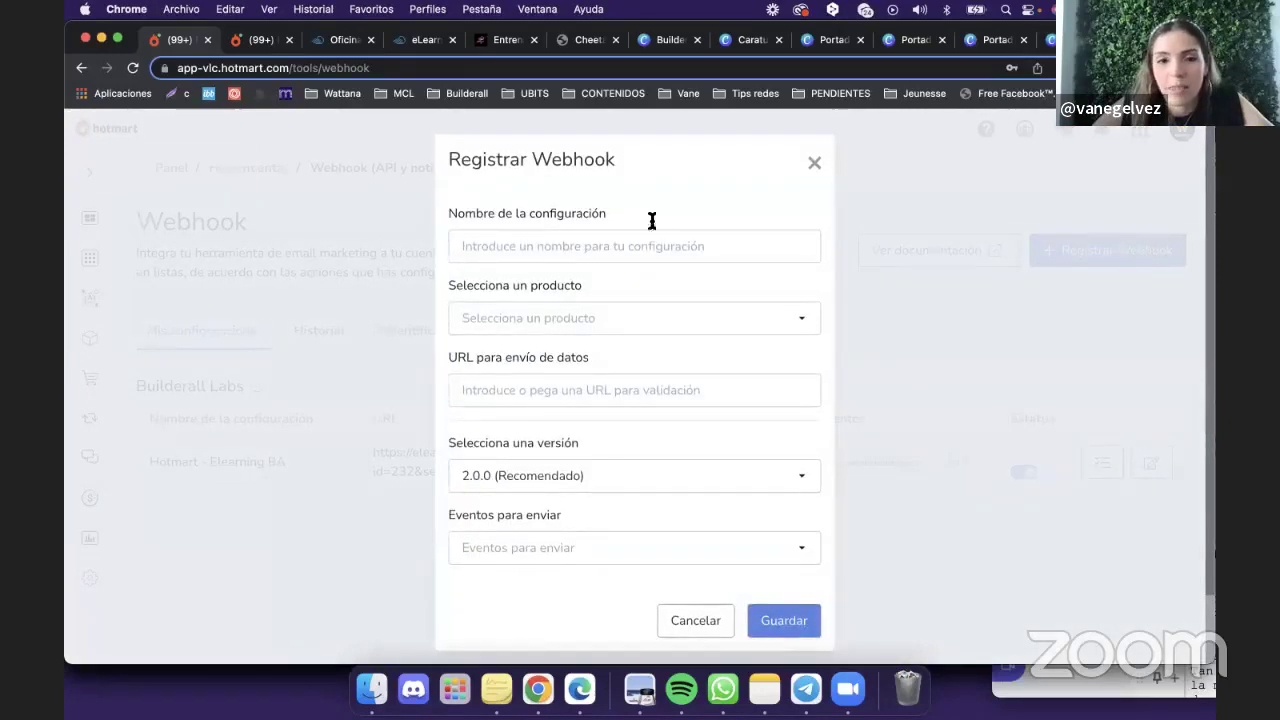
pyautogui.click(481, 255)
pyautogui.write('Hotmar')
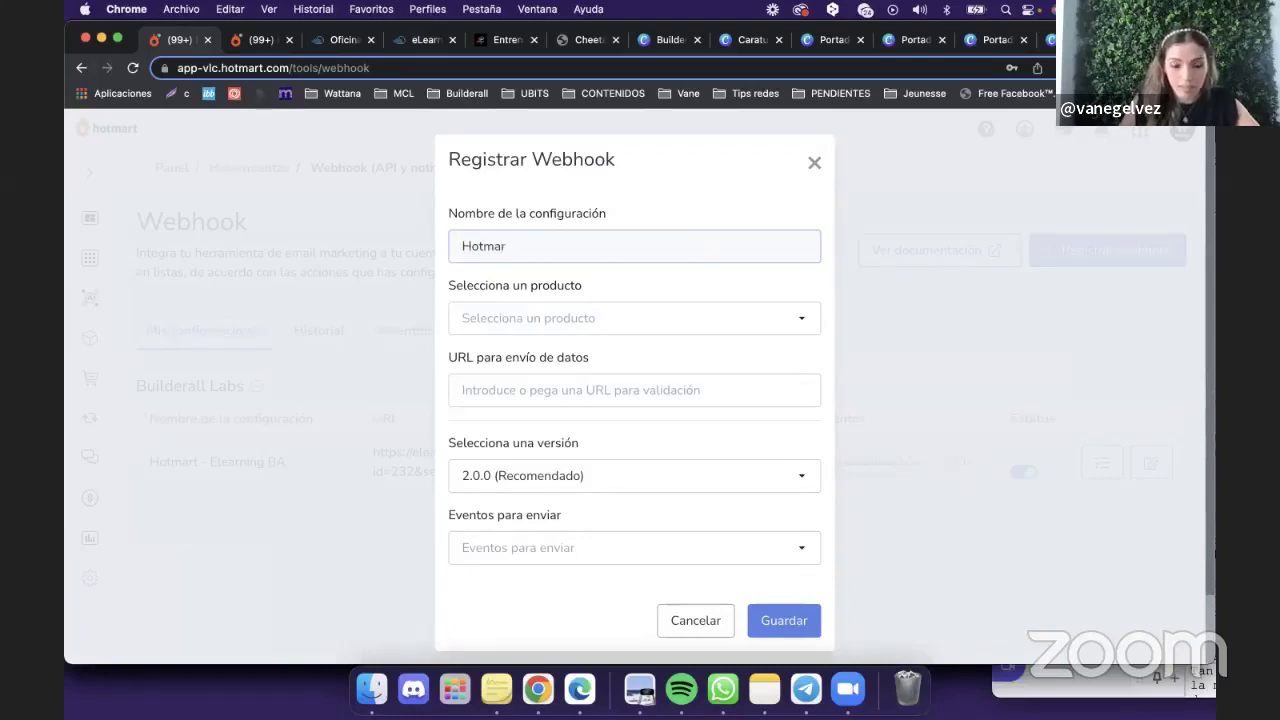
pyautogui.write('t - Buildera')
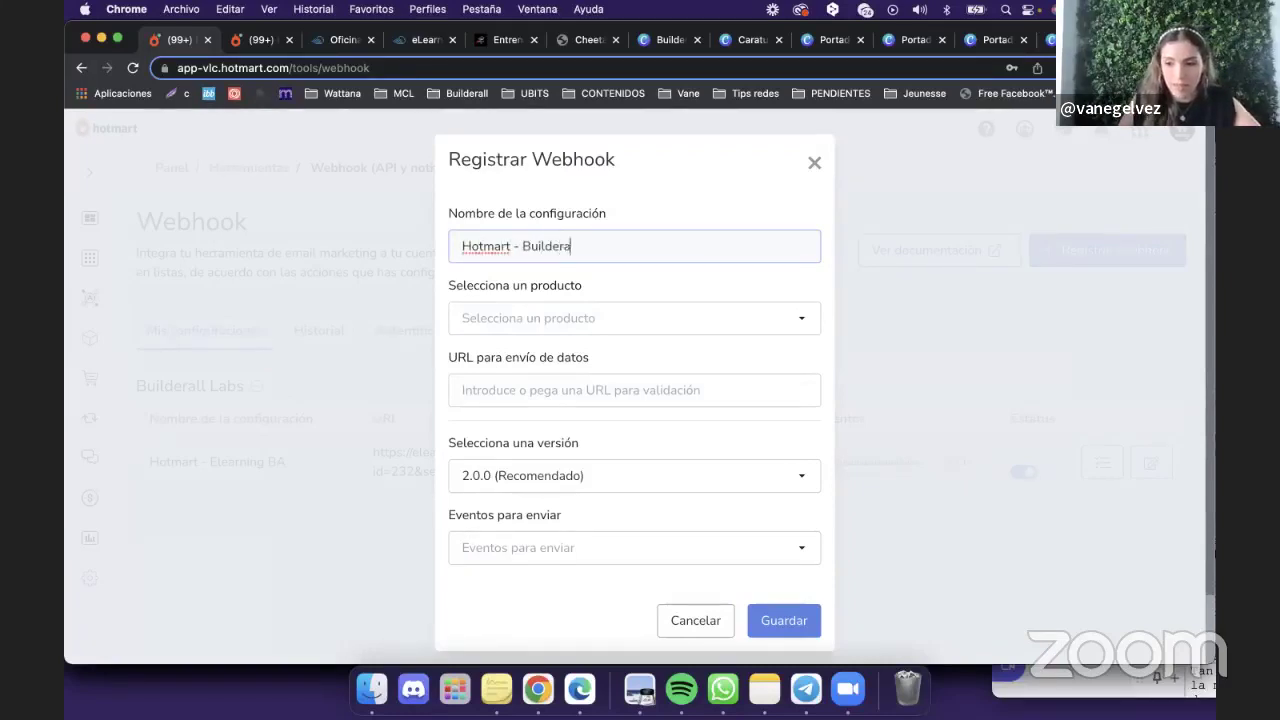
pyautogui.write('ll LAb')
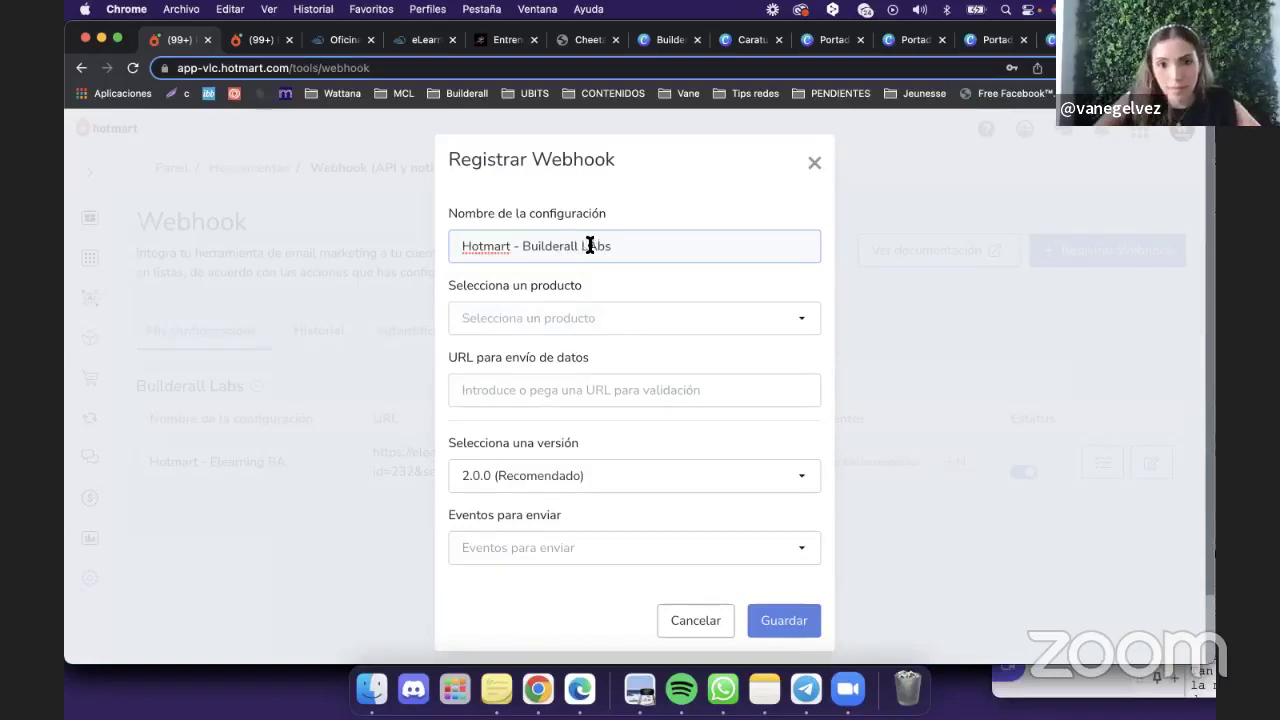
pyautogui.click(590, 246)
pyautogui.press('BackSpace')
pyautogui.write('a')
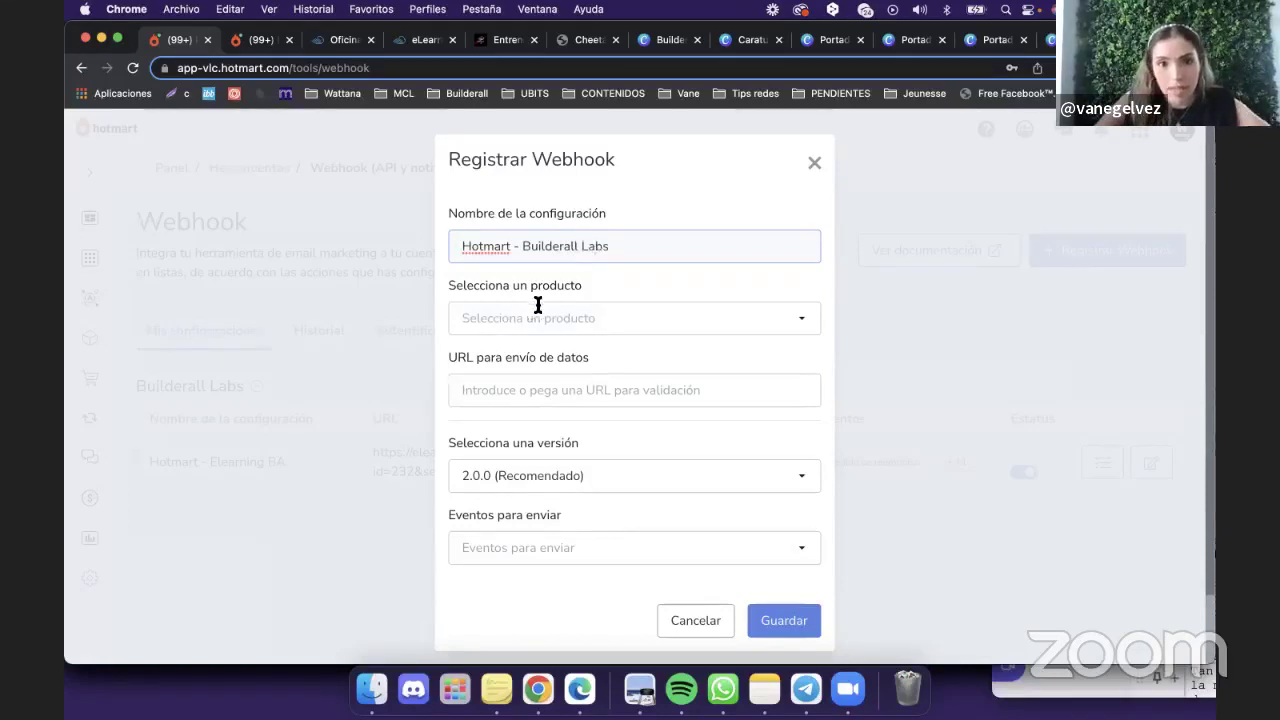
# Choose Entrenamientos Builderall Labs as the webhook's product and bring up the eLearning endpoint URL
pyautogui.click(536, 309)
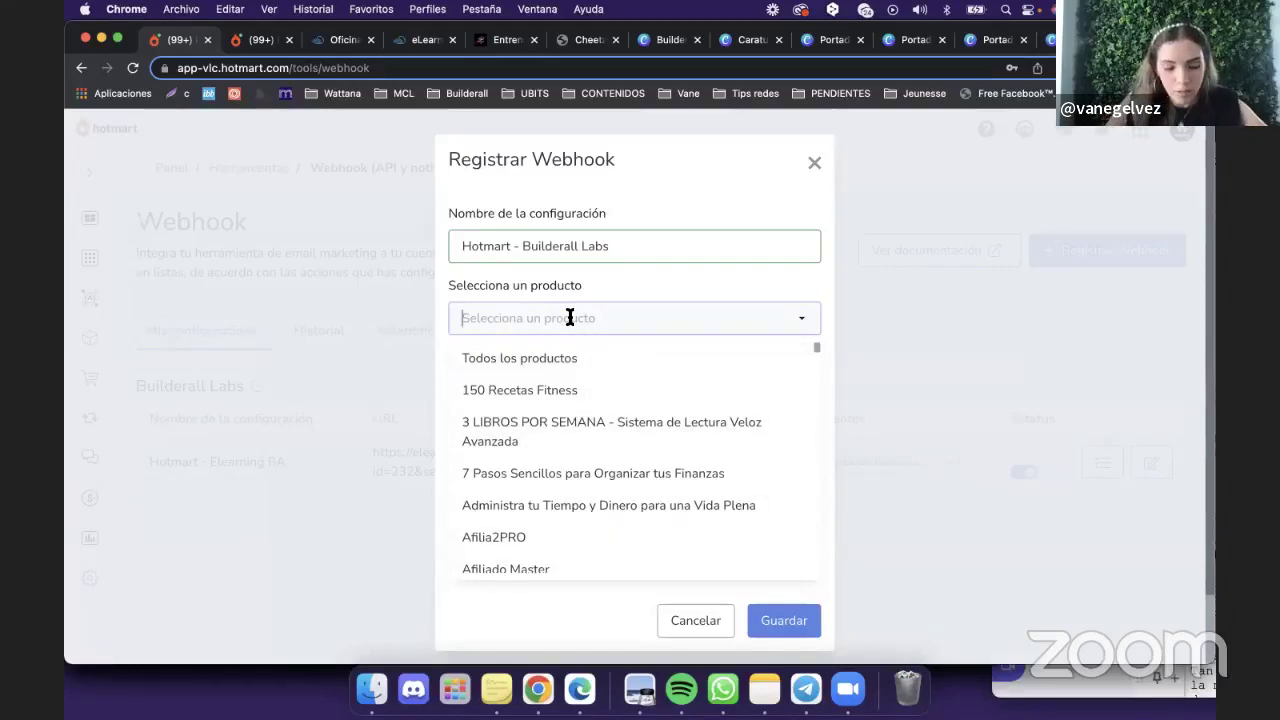
pyautogui.write('entren')
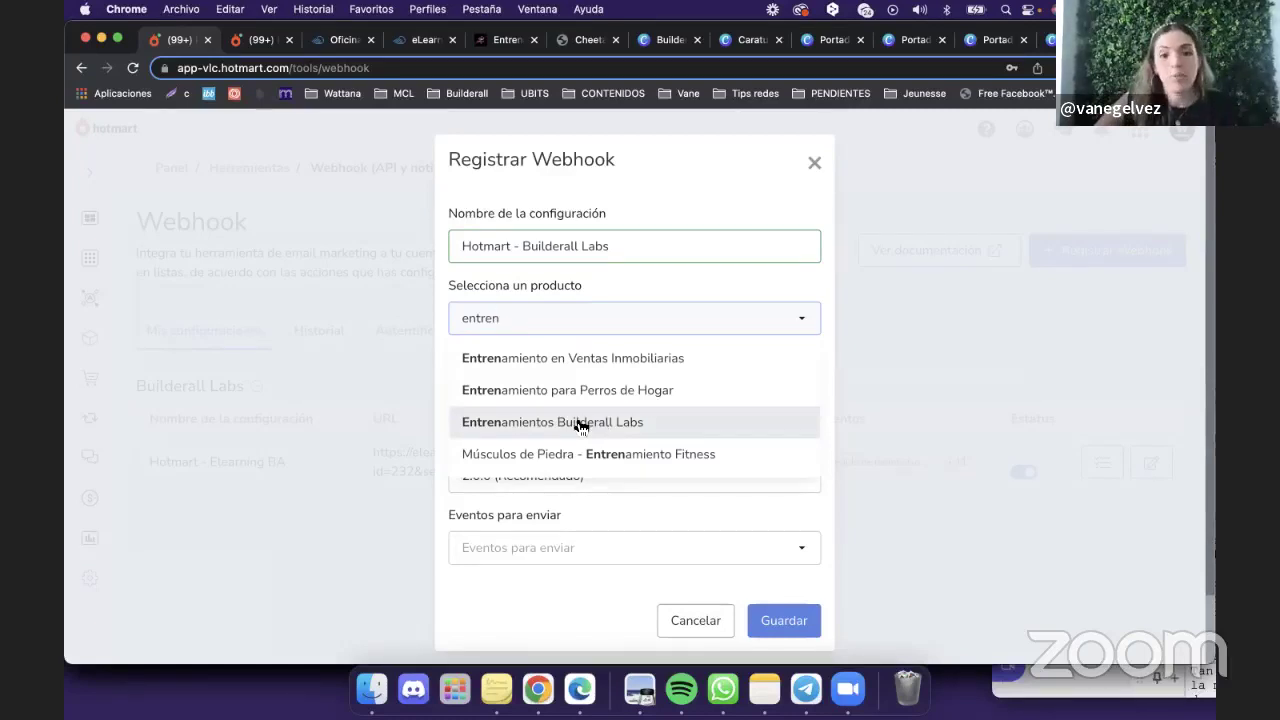
pyautogui.click(580, 424)
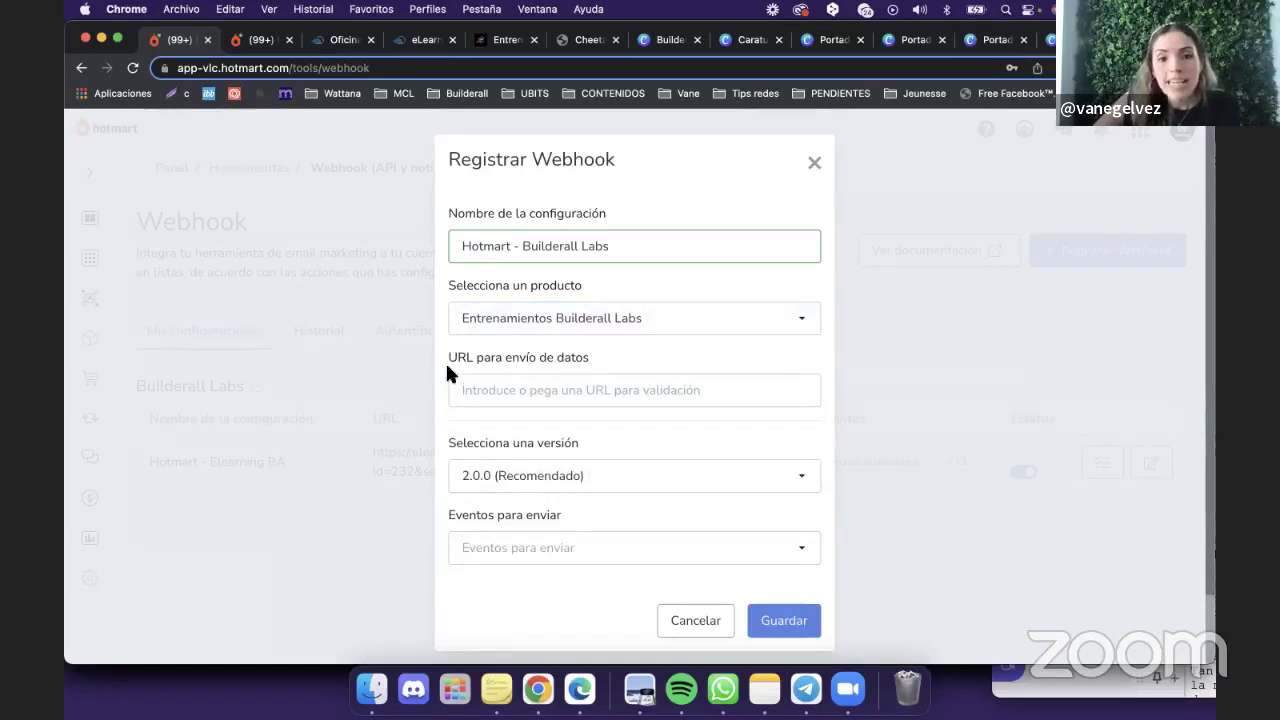
pyautogui.click(523, 388)
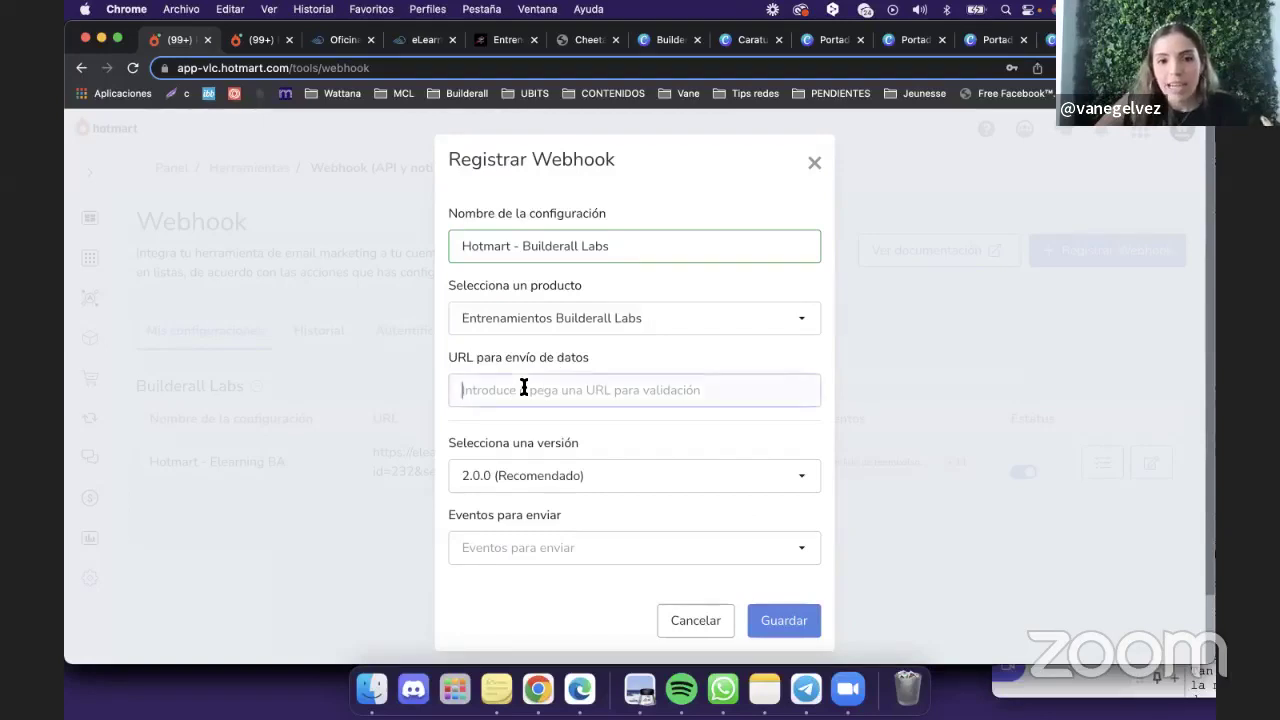
pyautogui.click(425, 40)
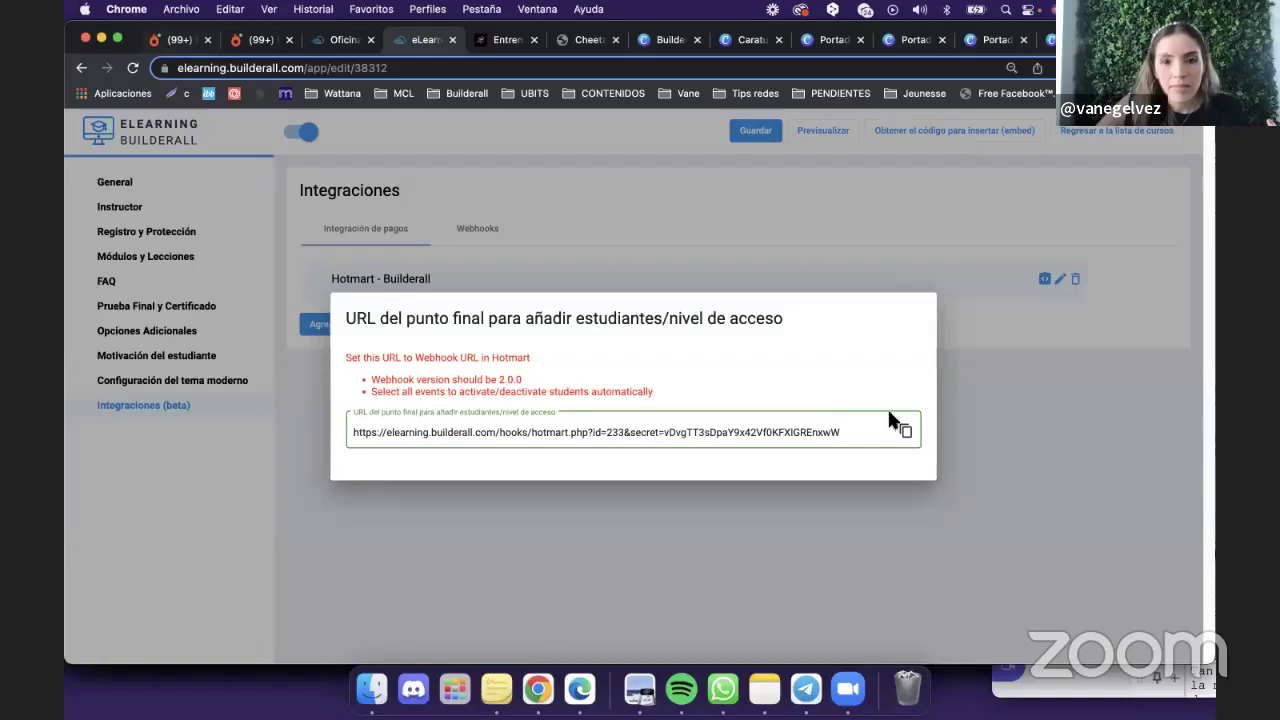
# Copy the eLearning endpoint URL and paste it into URL para envío de datos
pyautogui.click(905, 429)
pyautogui.click(195, 30)
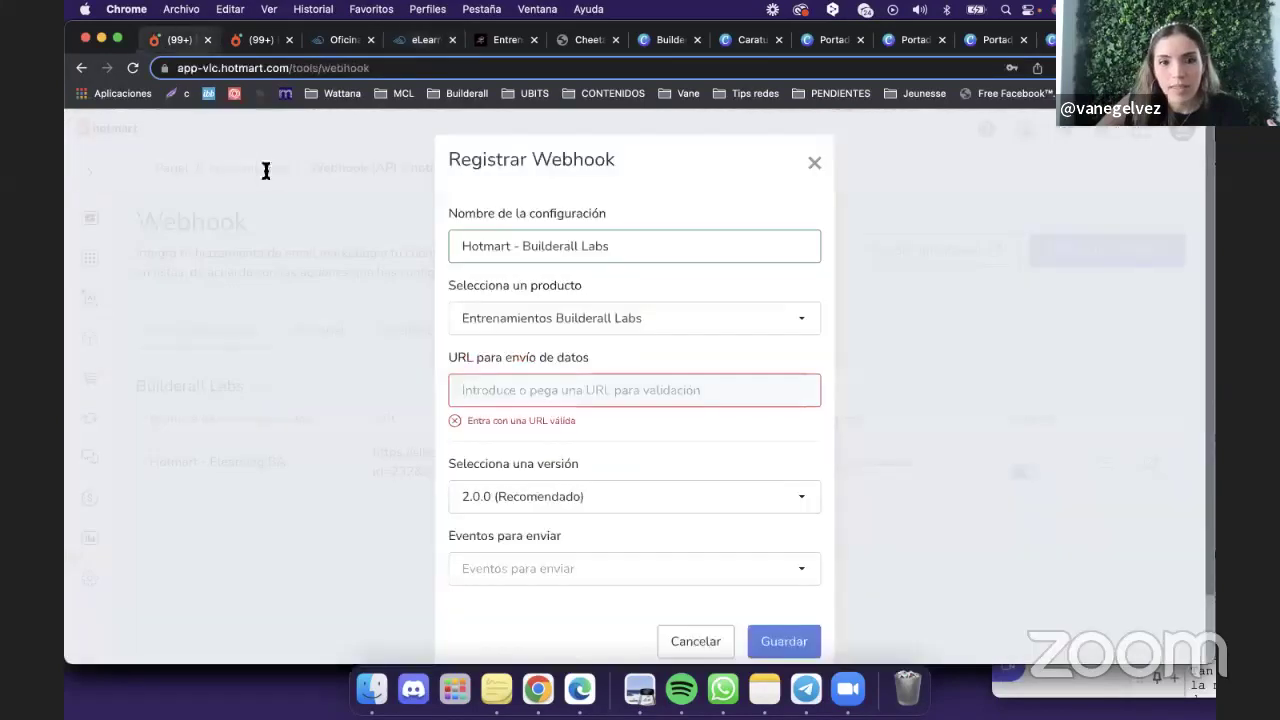
pyautogui.press('super+v')
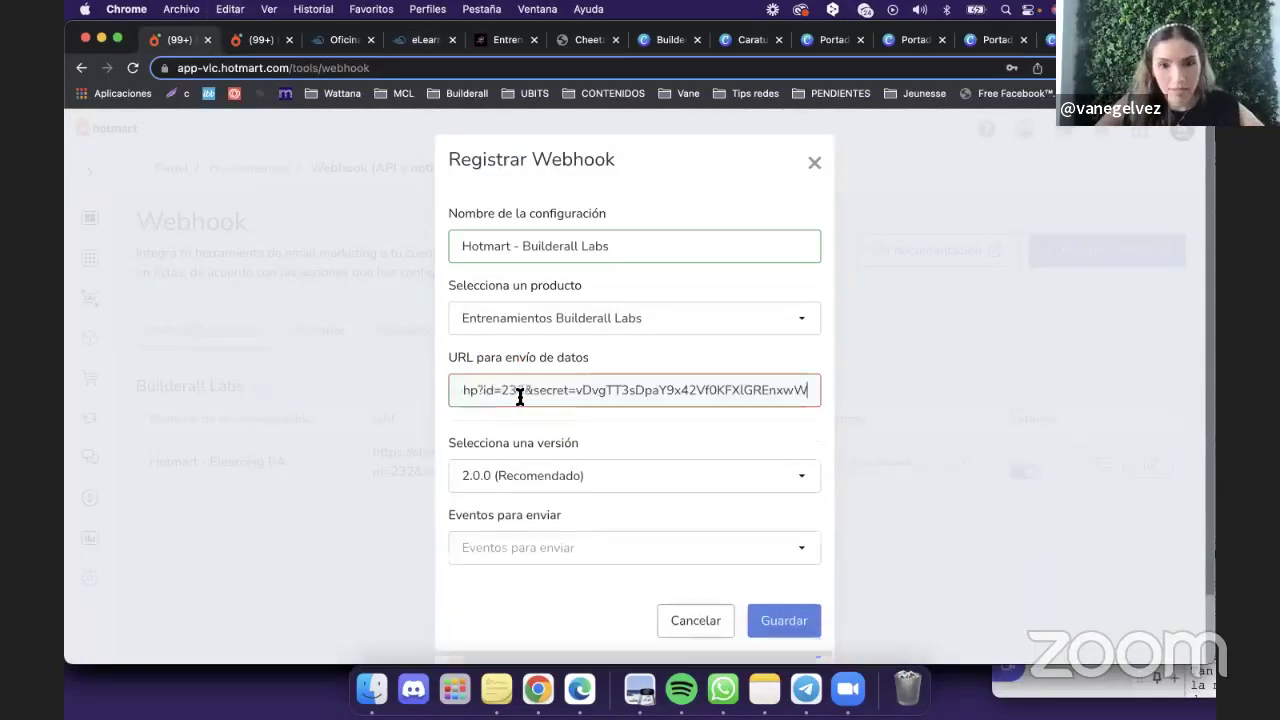
pyautogui.scroll(-1, 629, 455)
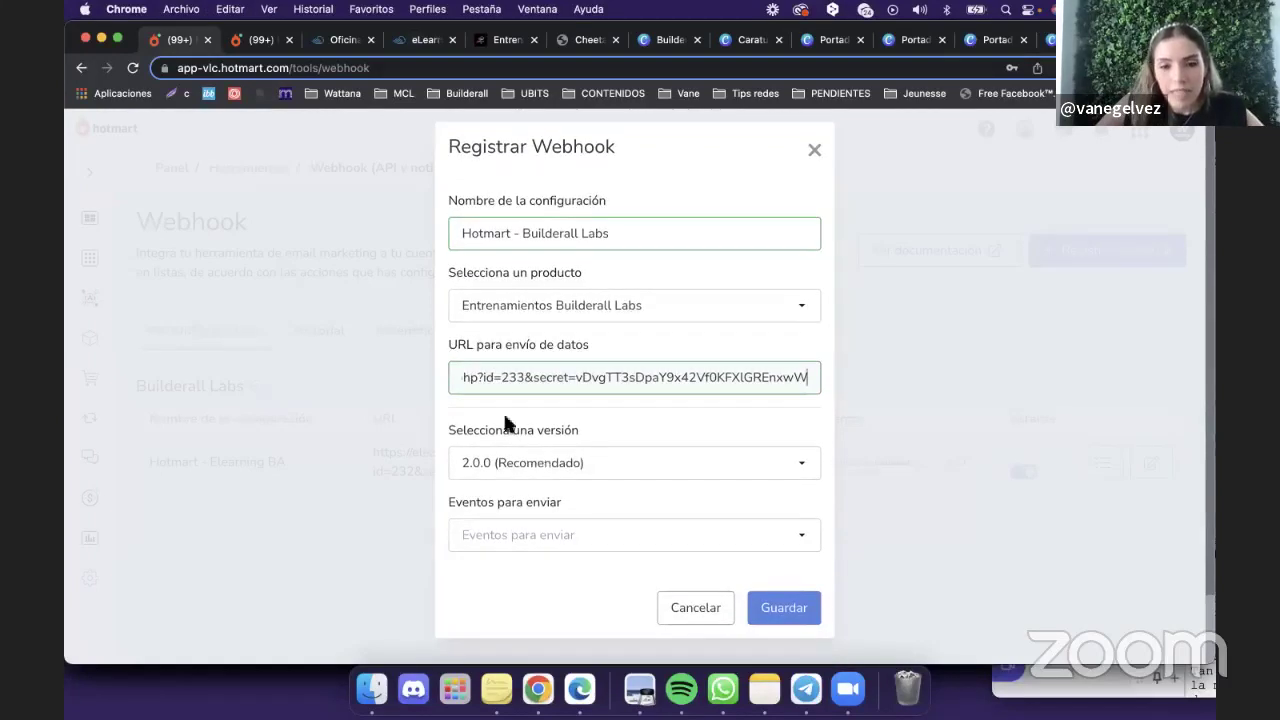
# Select Todos the 12 events to send and save the webhook
pyautogui.click(577, 538)
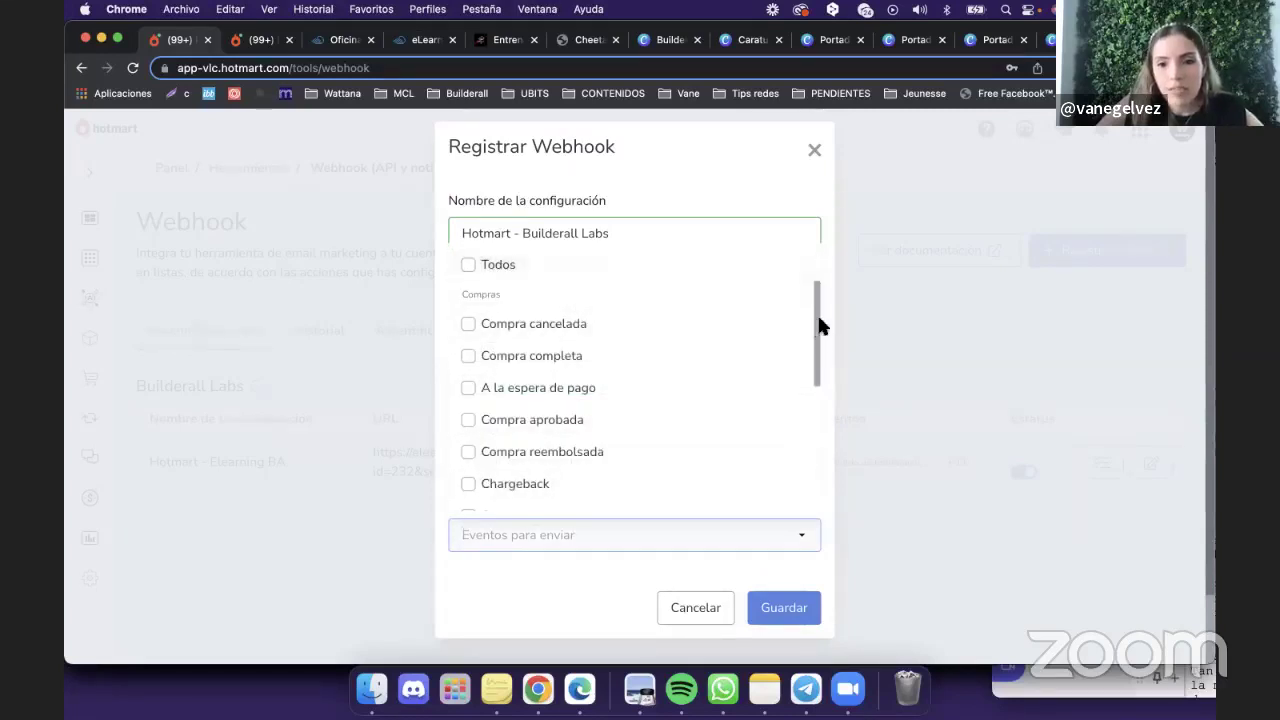
pyautogui.click(470, 272)
pyautogui.scroll(-5, 531, 438)
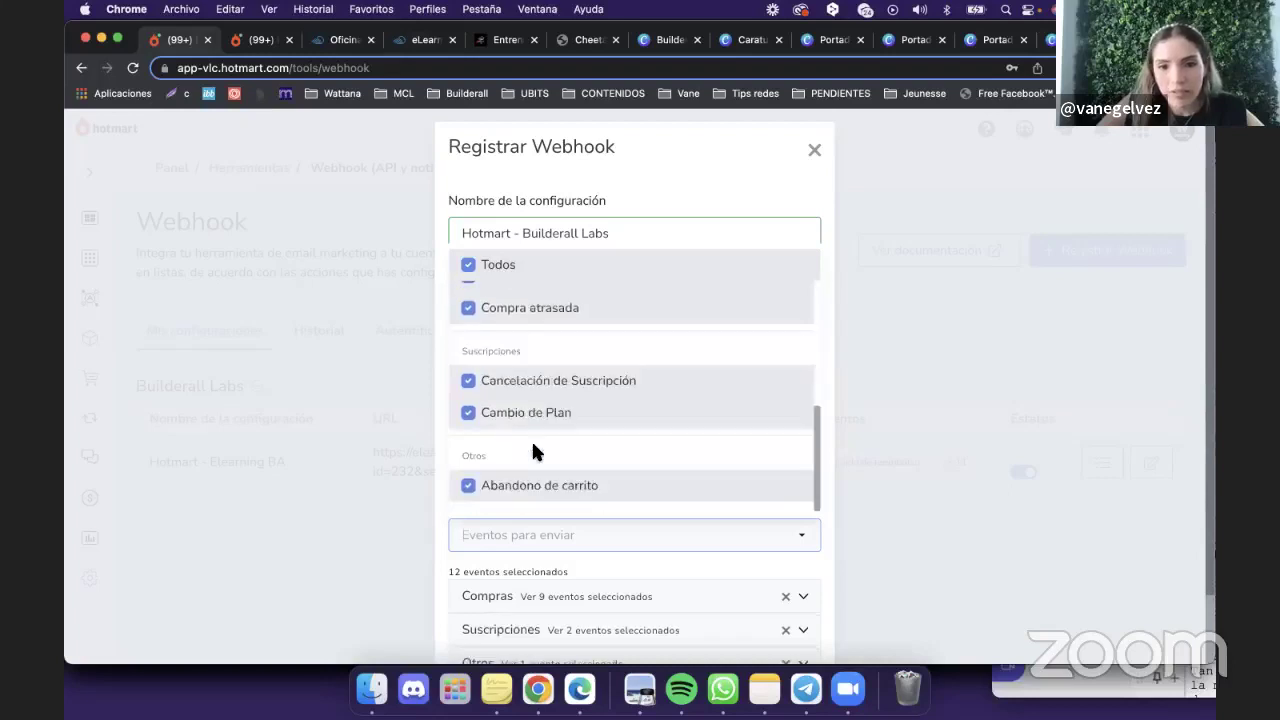
pyautogui.scroll(-1, 535, 450)
pyautogui.scroll(-3, 720, 462)
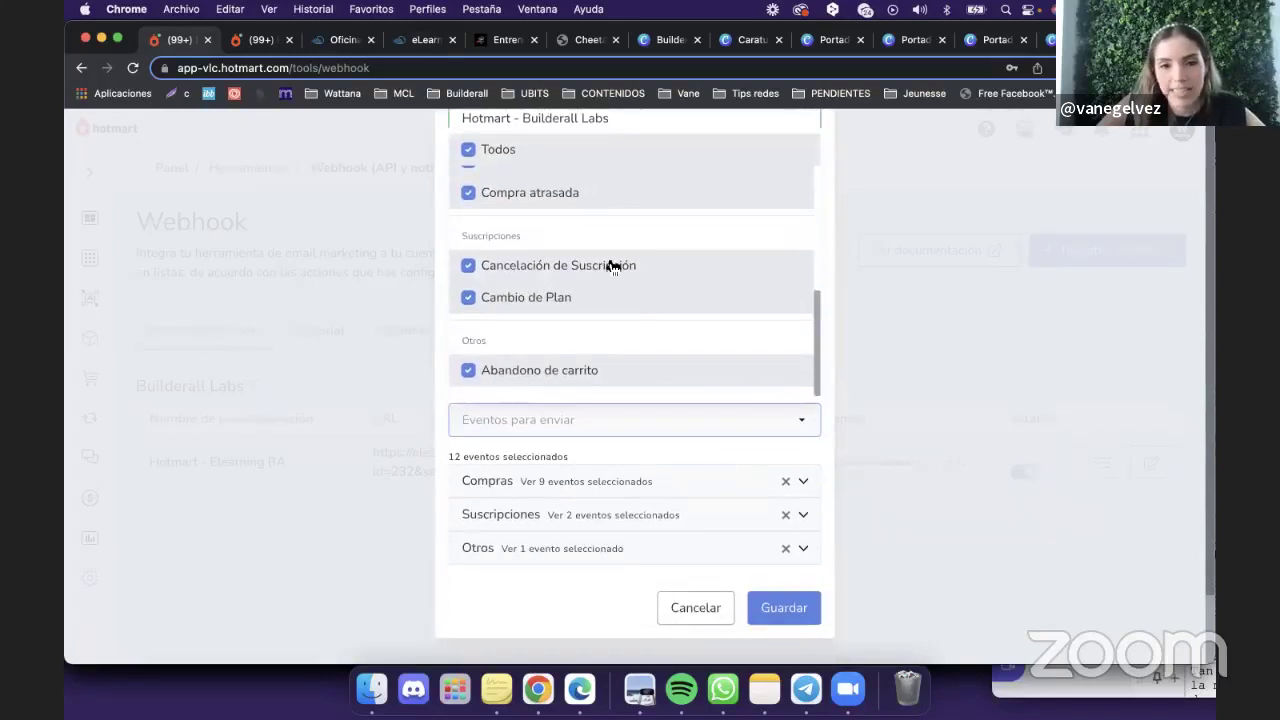
pyautogui.click(786, 608)
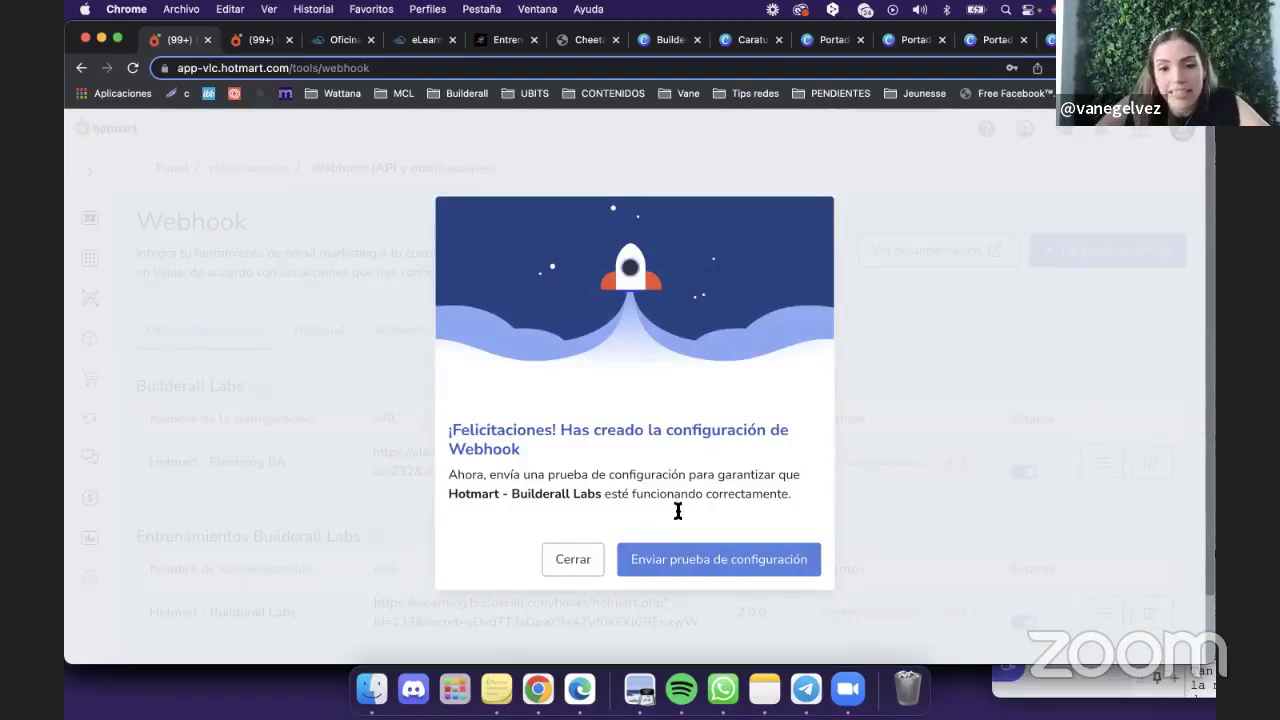
# Send a configuration test of the new webhook
pyautogui.click(705, 563)
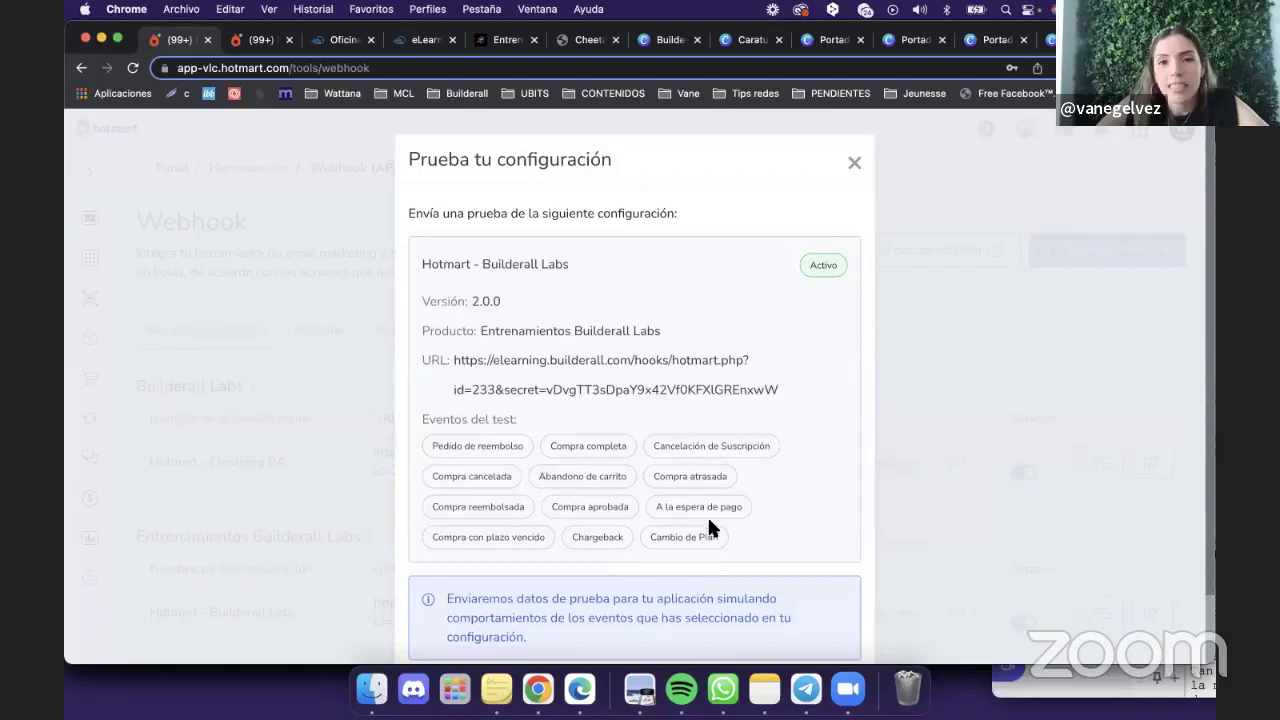
pyautogui.scroll(-2, 708, 527)
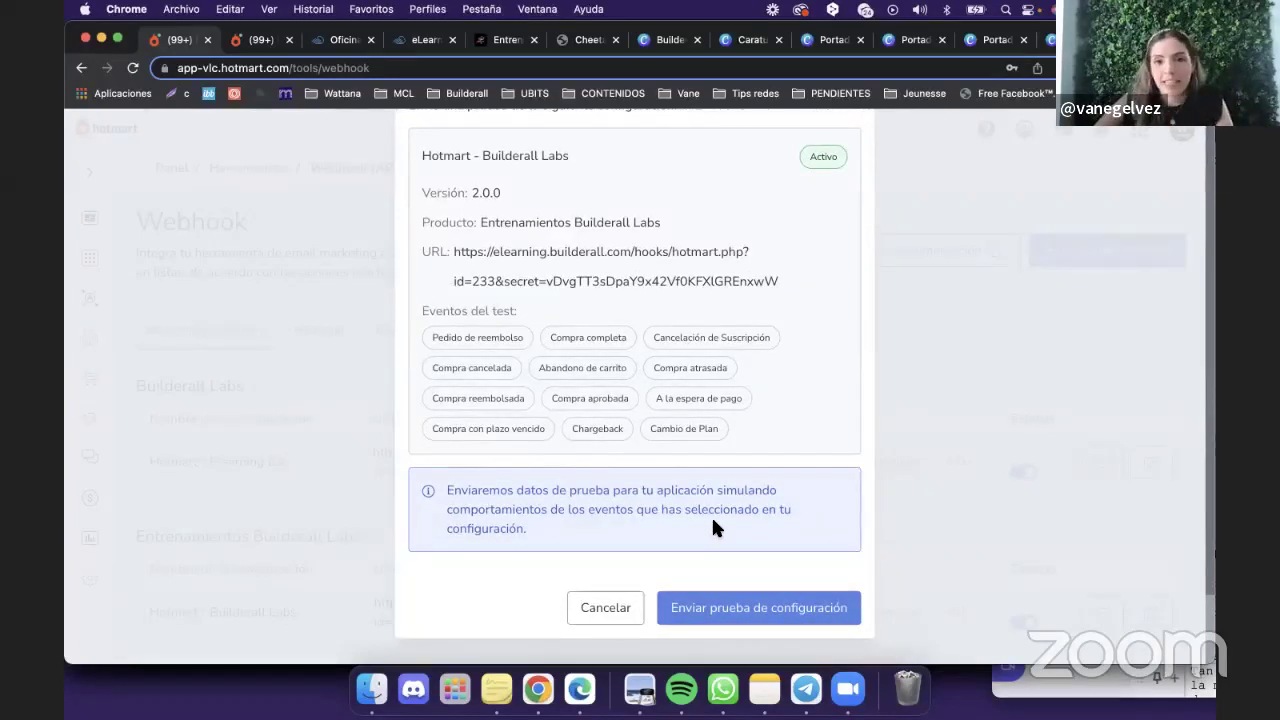
pyautogui.click(746, 610)
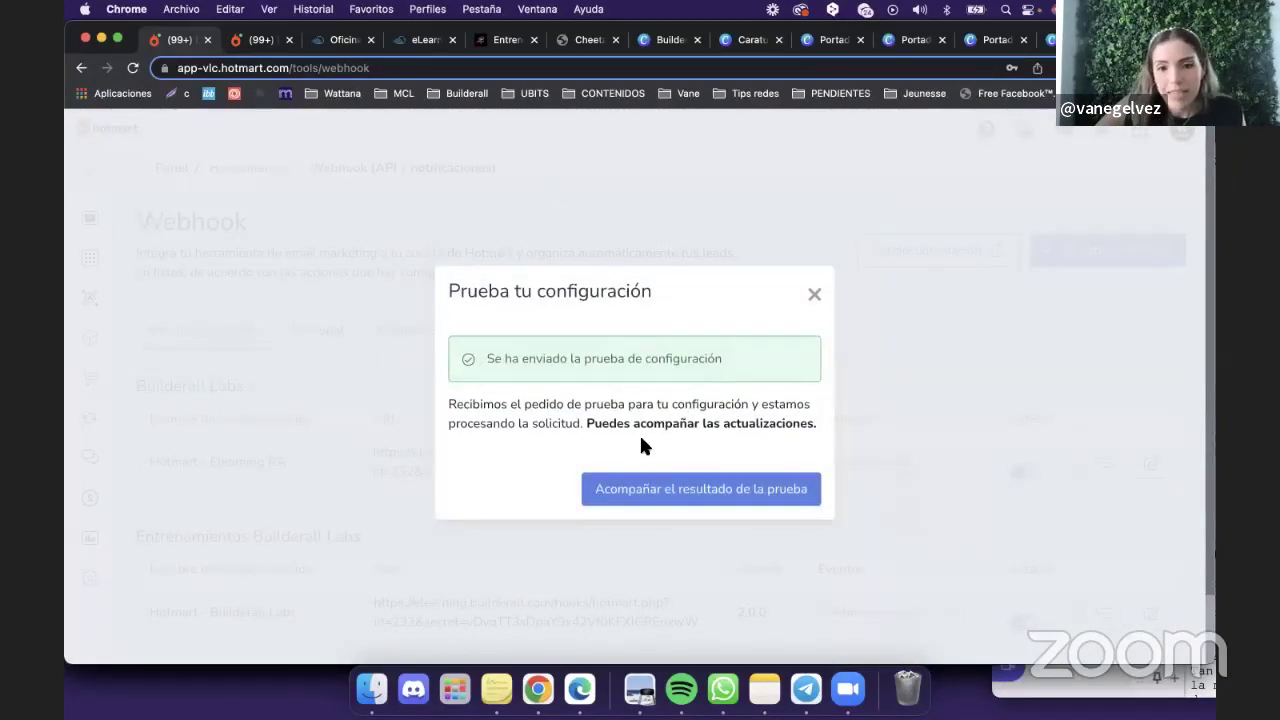
# Check the test history shows 200 - Procesado, then close the eLearning endpoint URL dialog
pyautogui.click(672, 492)
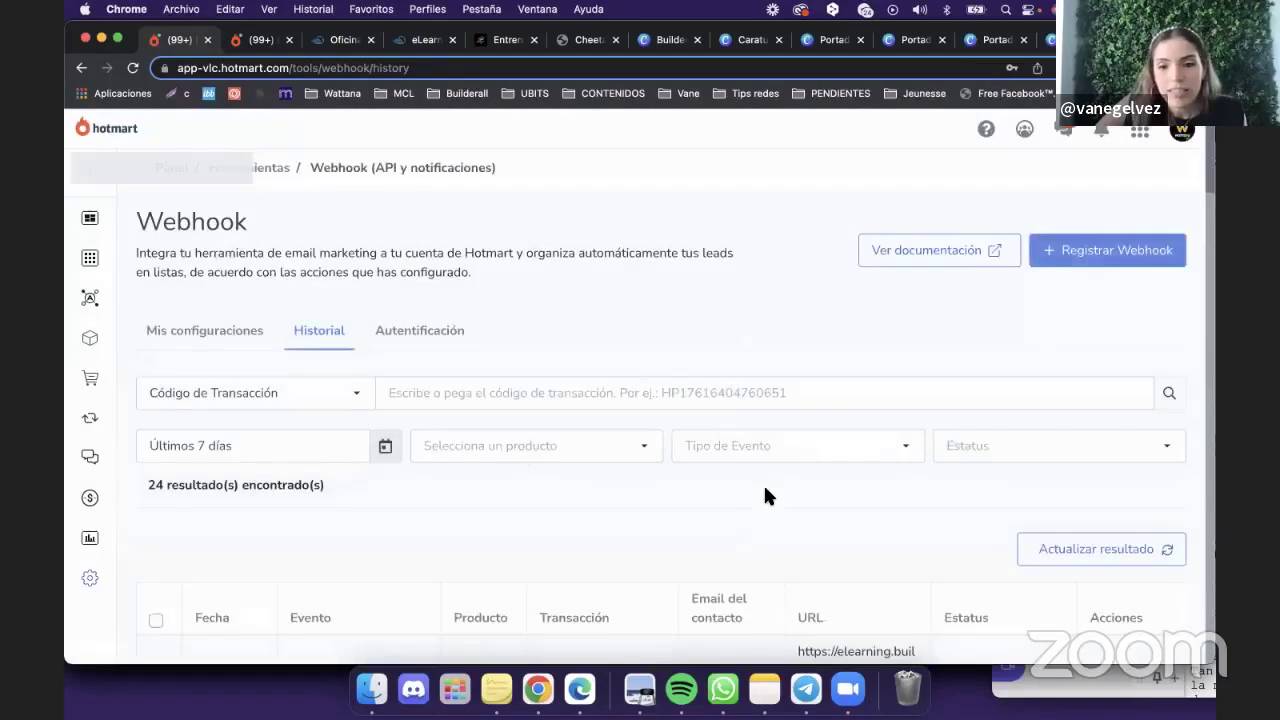
pyautogui.scroll(-3, 765, 490)
pyautogui.scroll(-3, 764, 492)
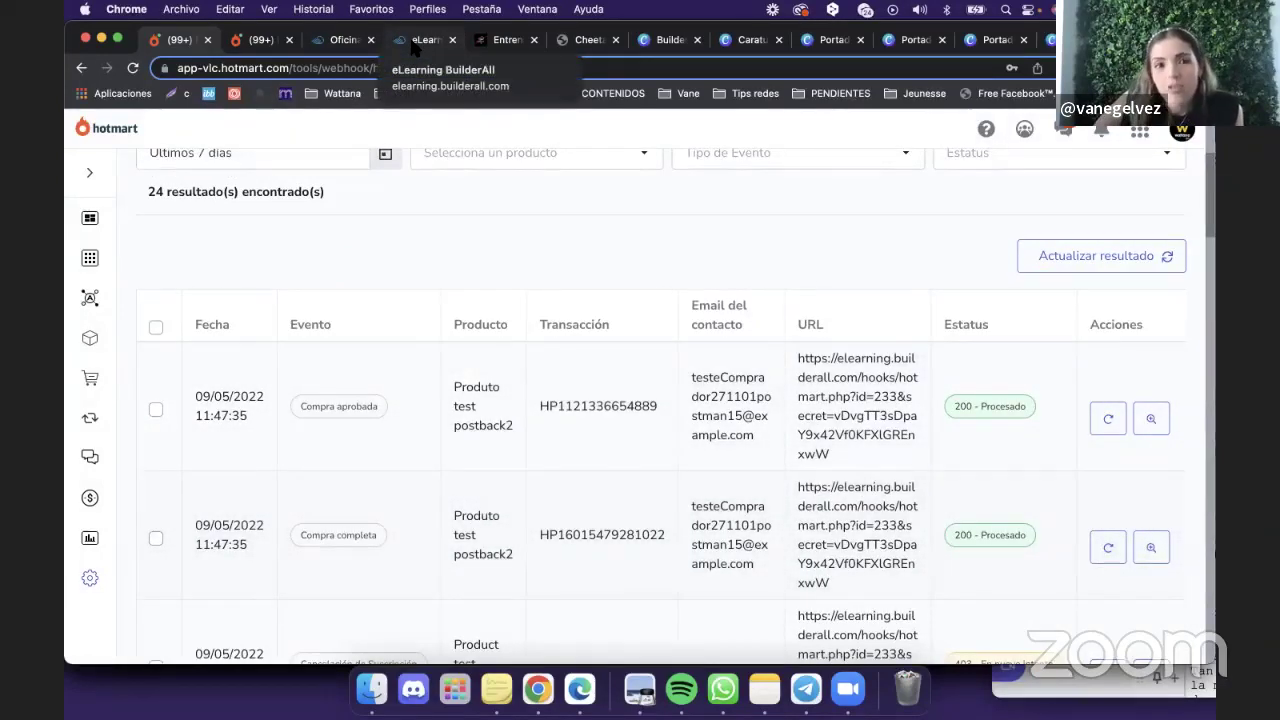
pyautogui.click(414, 44)
pyautogui.click(1085, 388)
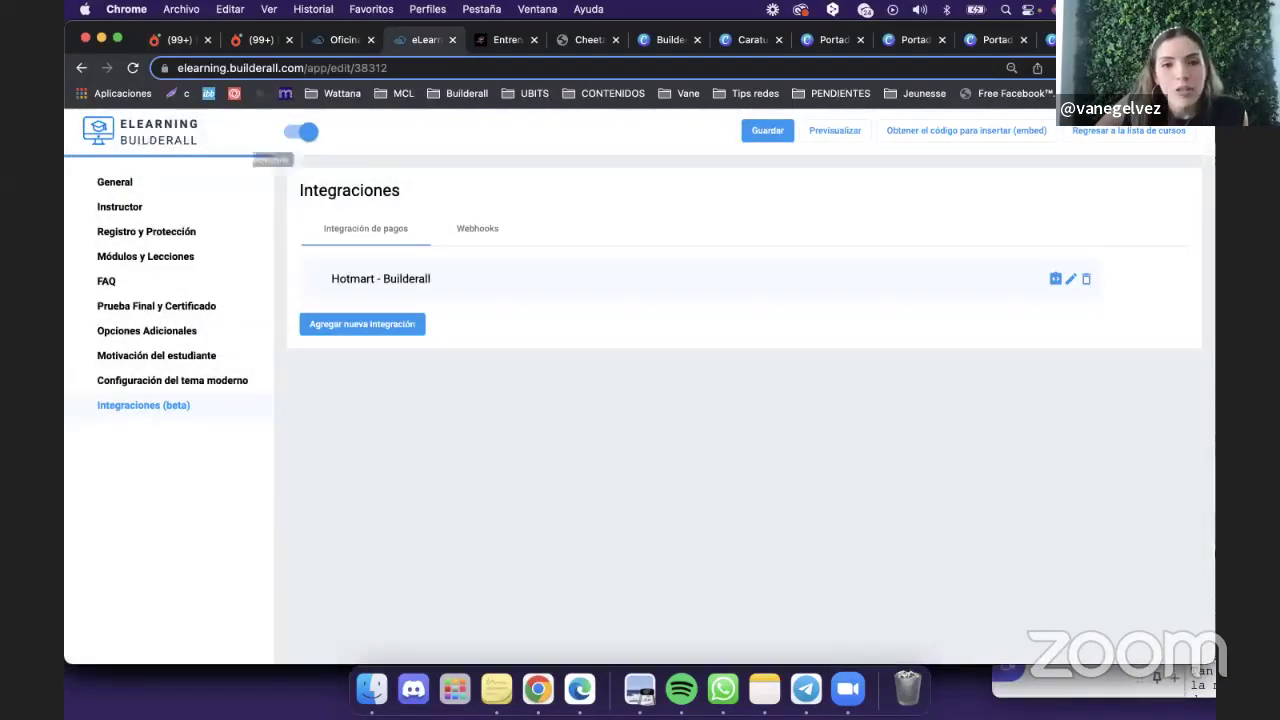
# Open the Lista de estudiantes of Entrenamientos Builderall Labs to find the Hotmart test buyer
pyautogui.click(1148, 132)
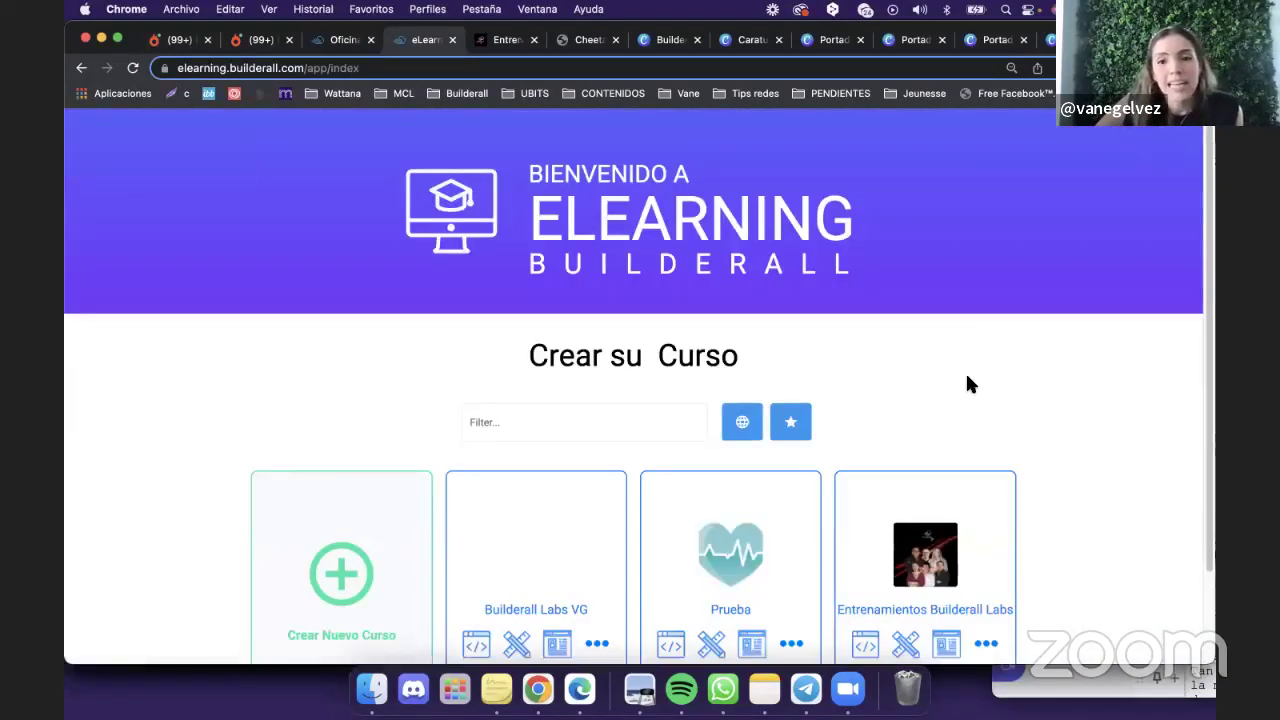
pyautogui.scroll(-2, 966, 383)
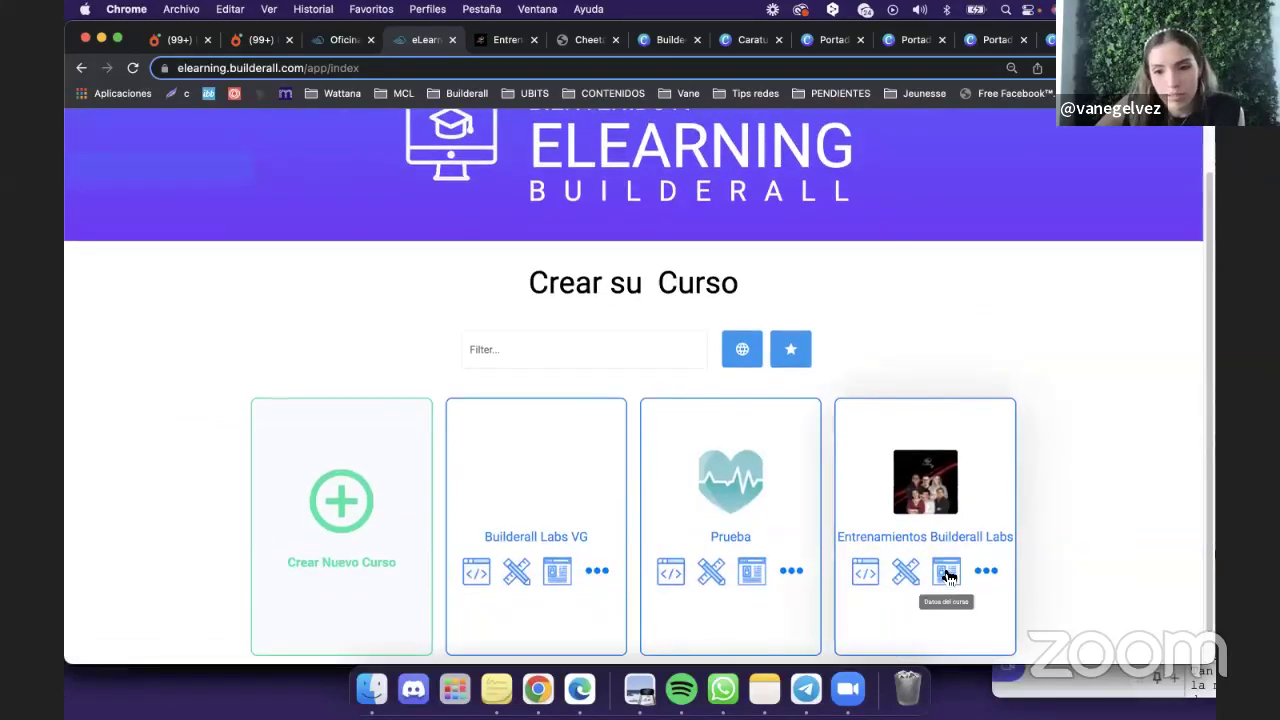
pyautogui.click(946, 572)
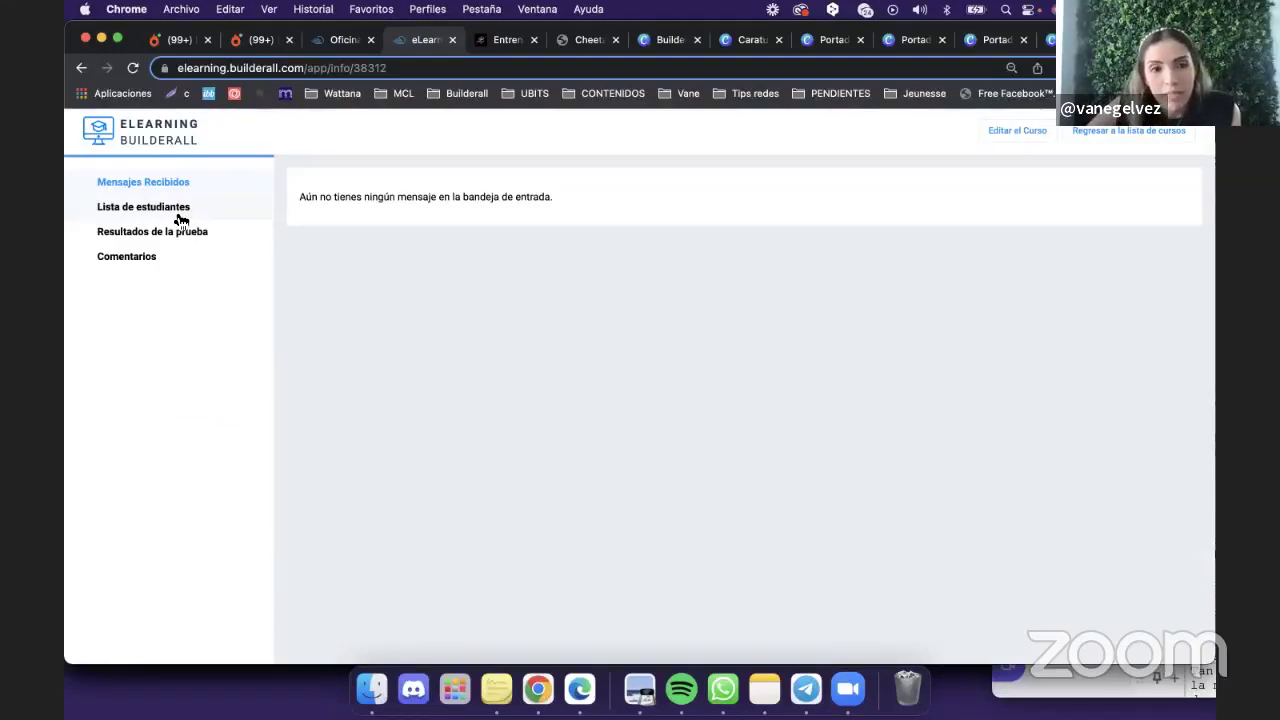
pyautogui.click(178, 212)
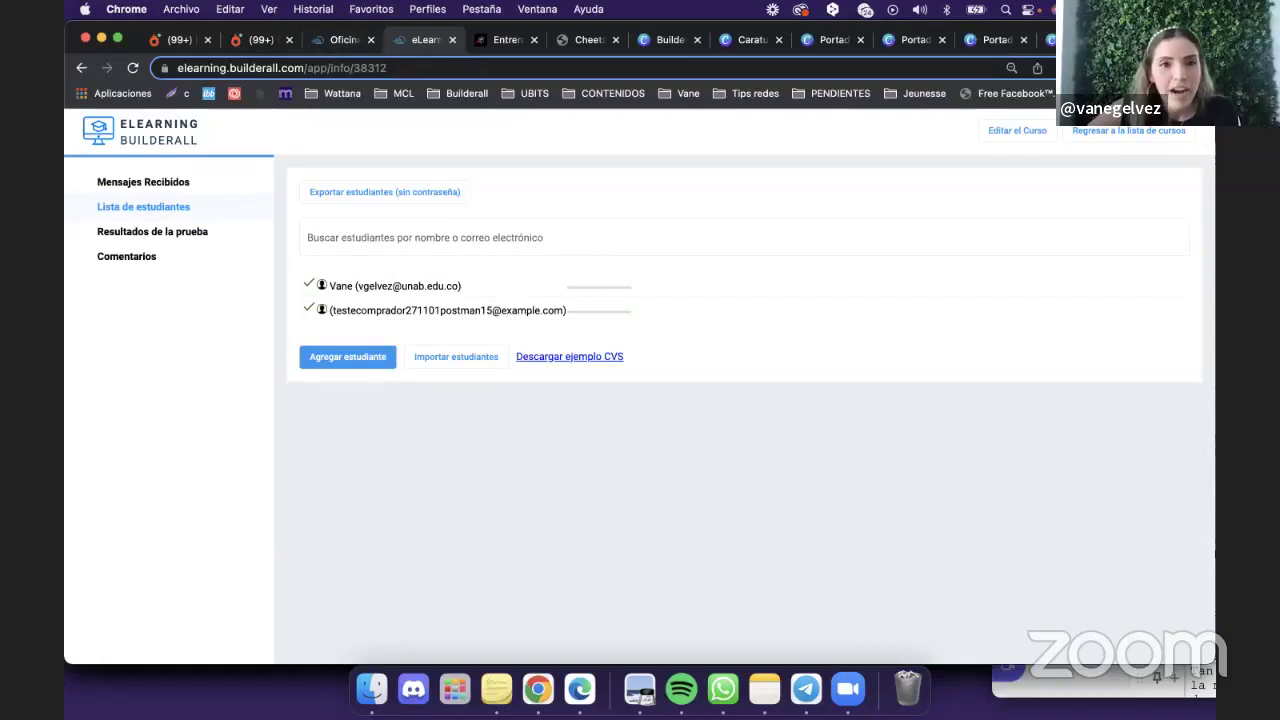
pyautogui.click(333, 50)
pyautogui.click(419, 45)
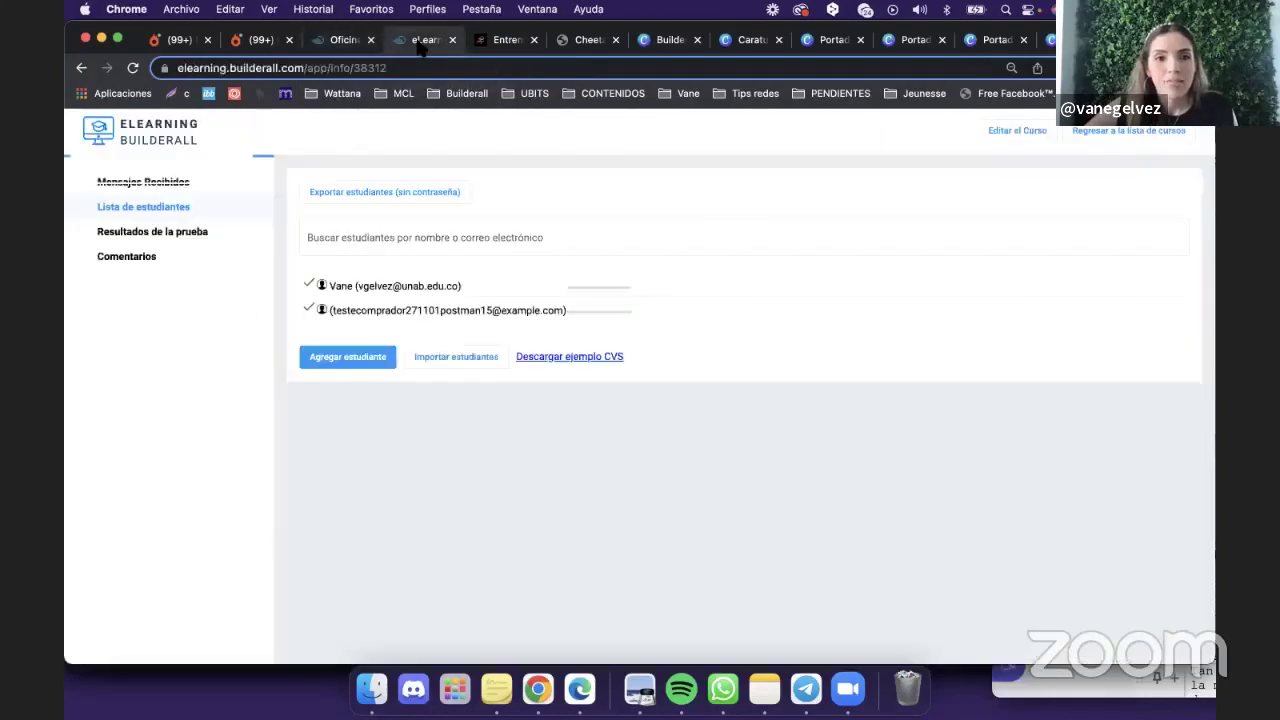
pyautogui.click(363, 233)
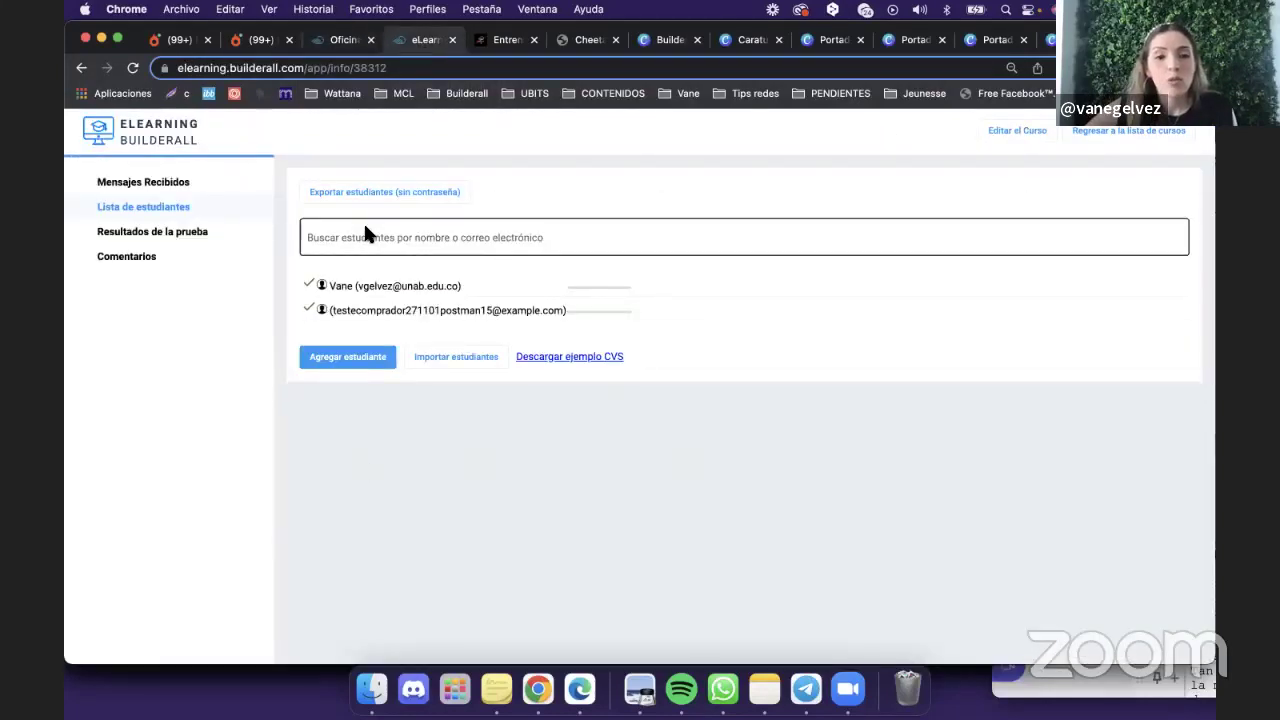